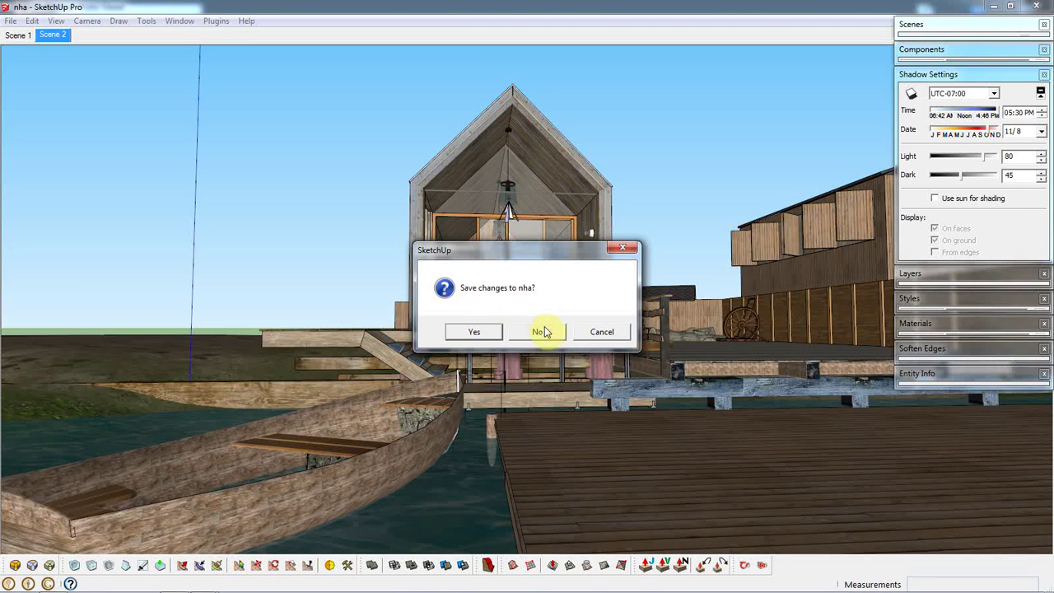
# Close SketchUp without saving, then open the nha.png cabin render from the desktop in Adobe Photoshop
pyautogui.click(539, 330)
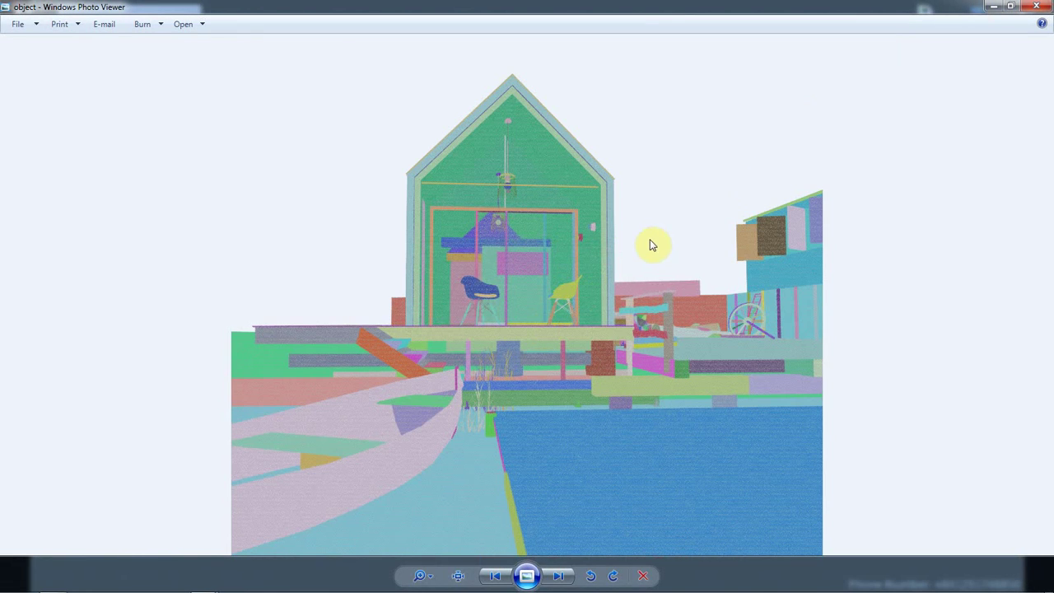
pyautogui.click(1036, 7)
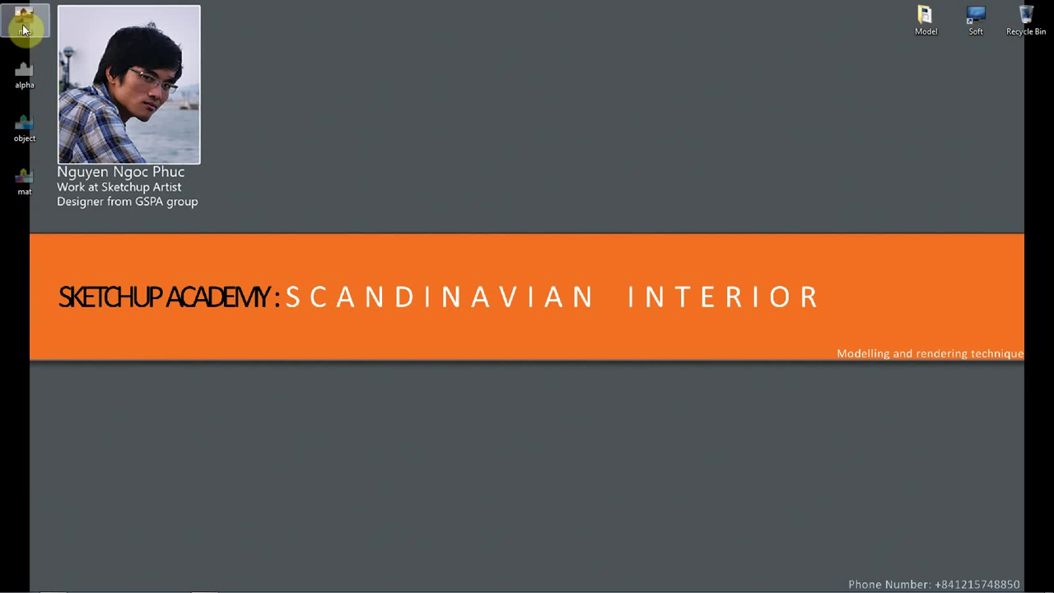
pyautogui.click(24, 18)
pyautogui.doubleClick(23, 23)
pyautogui.rightClick(396, 151)
pyautogui.moveTo(438, 157)
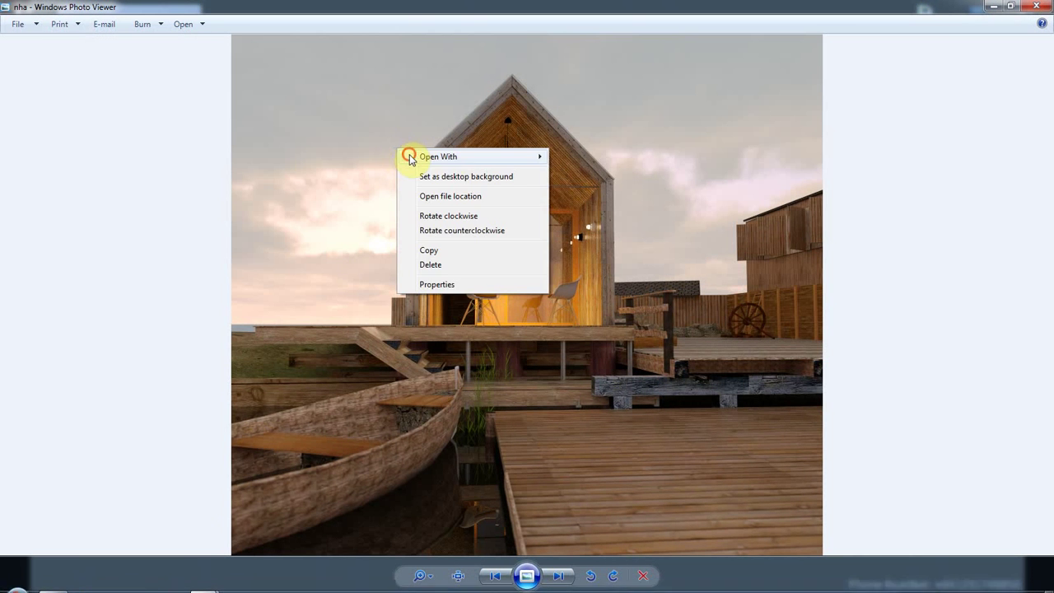
pyautogui.click(607, 183)
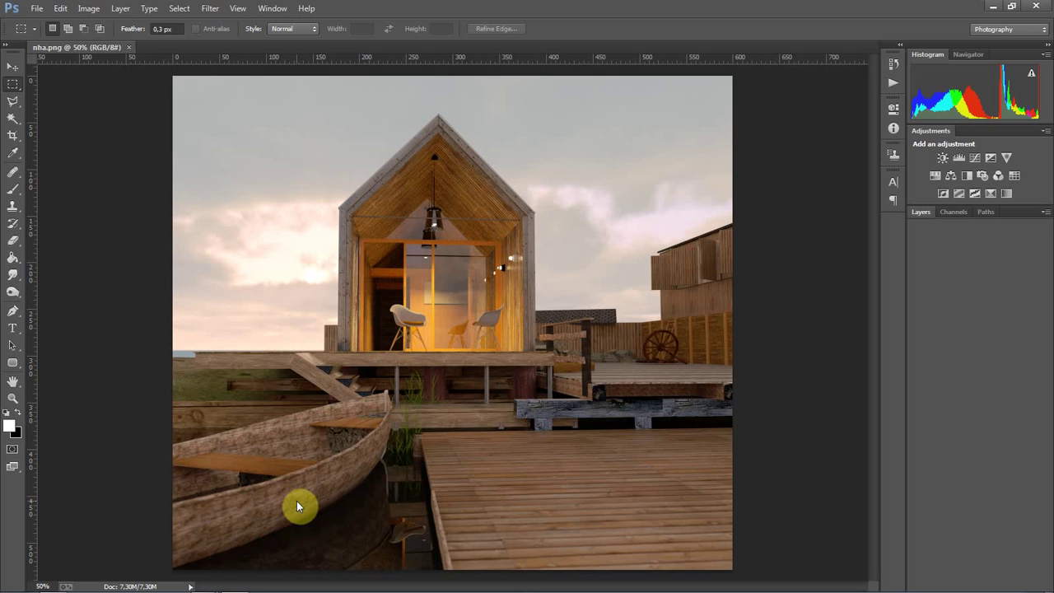
# Duplicate the Background layer as 'layer 0' in nha.png and compare it with the original
pyautogui.click(924, 214)
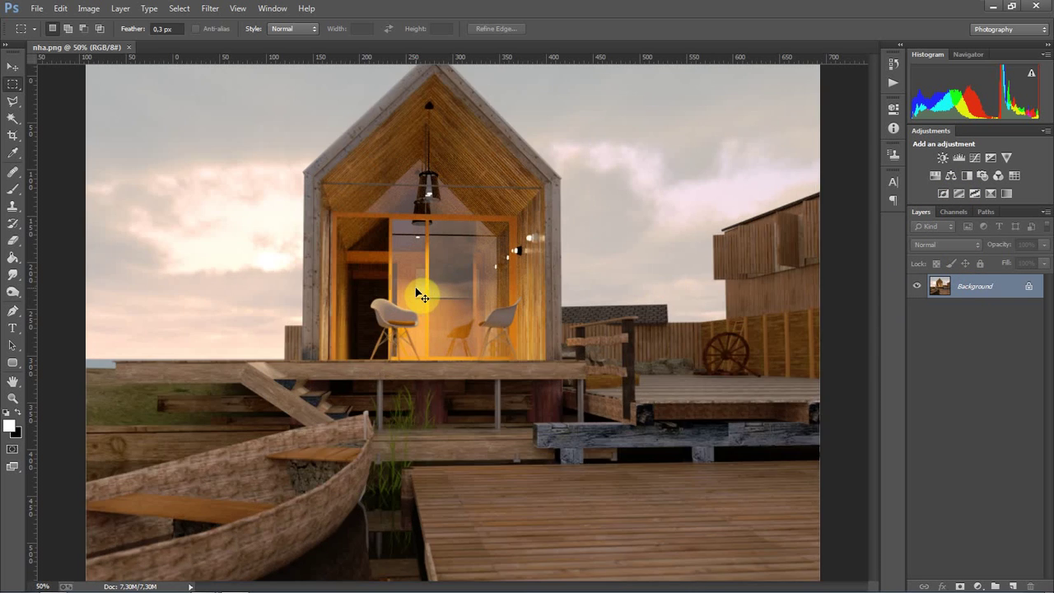
pyautogui.hotkey('ctrl', 'alt', '0')
pyautogui.scroll(-2, 420, 295)
pyautogui.moveTo(619, 419); pyautogui.dragTo(495, 184)
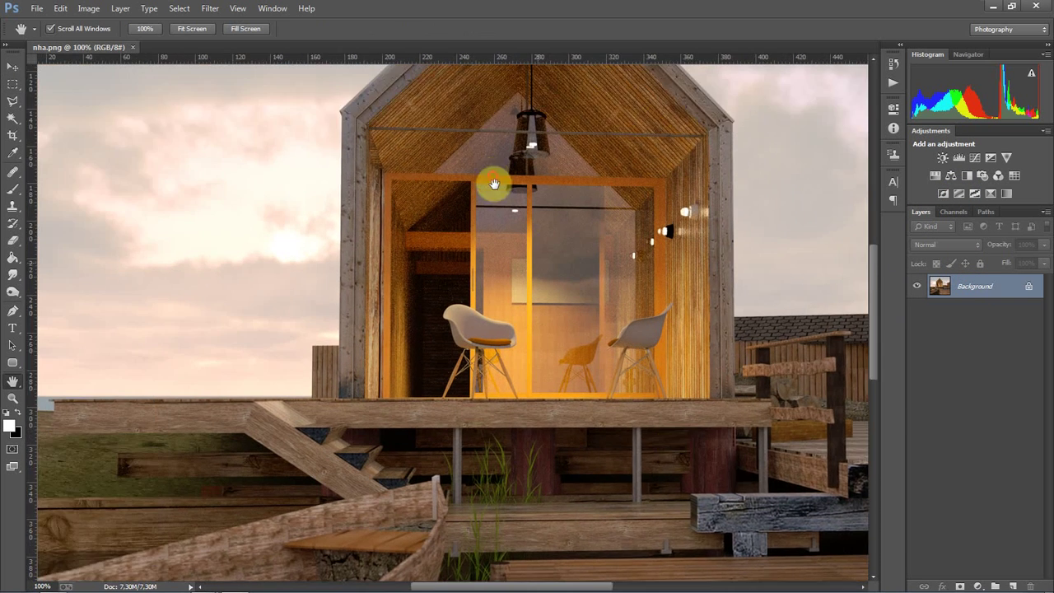
pyautogui.hotkey('ctrl', '0')
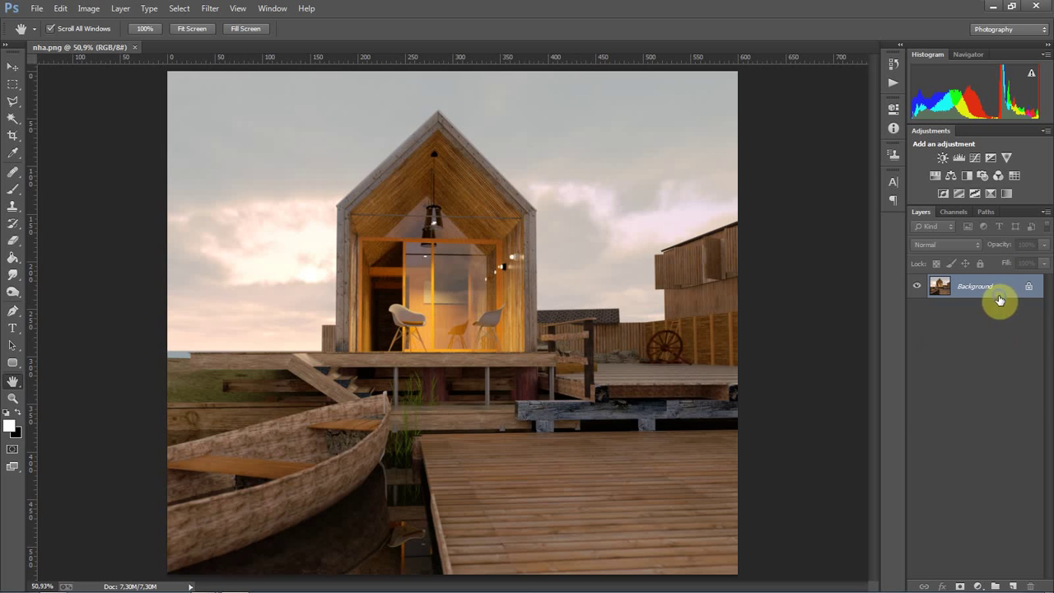
pyautogui.rightClick(1000, 300)
pyautogui.click(978, 326)
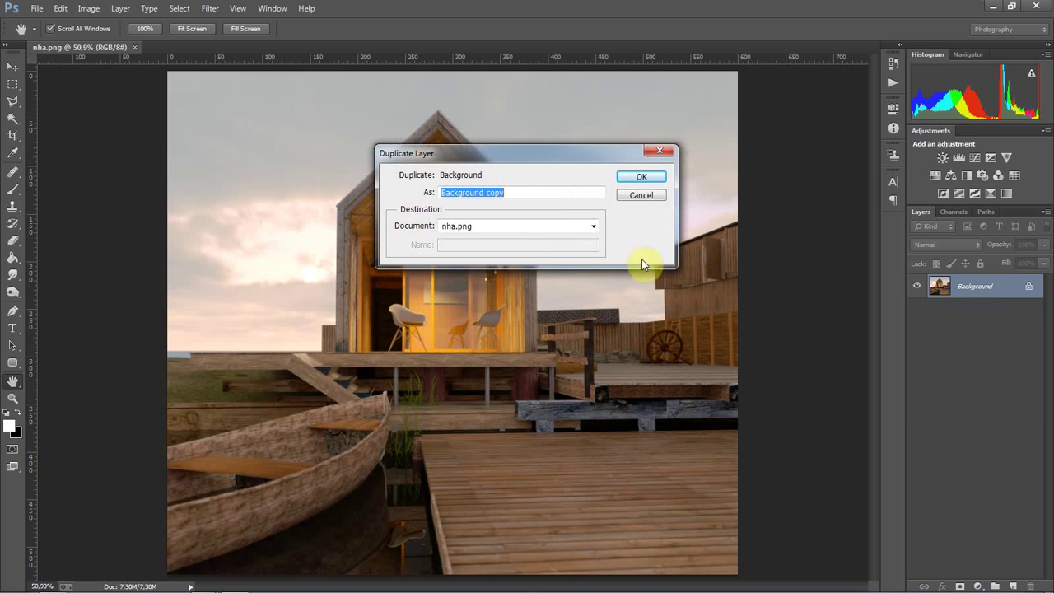
pyautogui.press('BackSpace')
pyautogui.write('layer')
pyautogui.write(' 0')
pyautogui.click(549, 224)
pyautogui.click(551, 222)
pyautogui.click(642, 177)
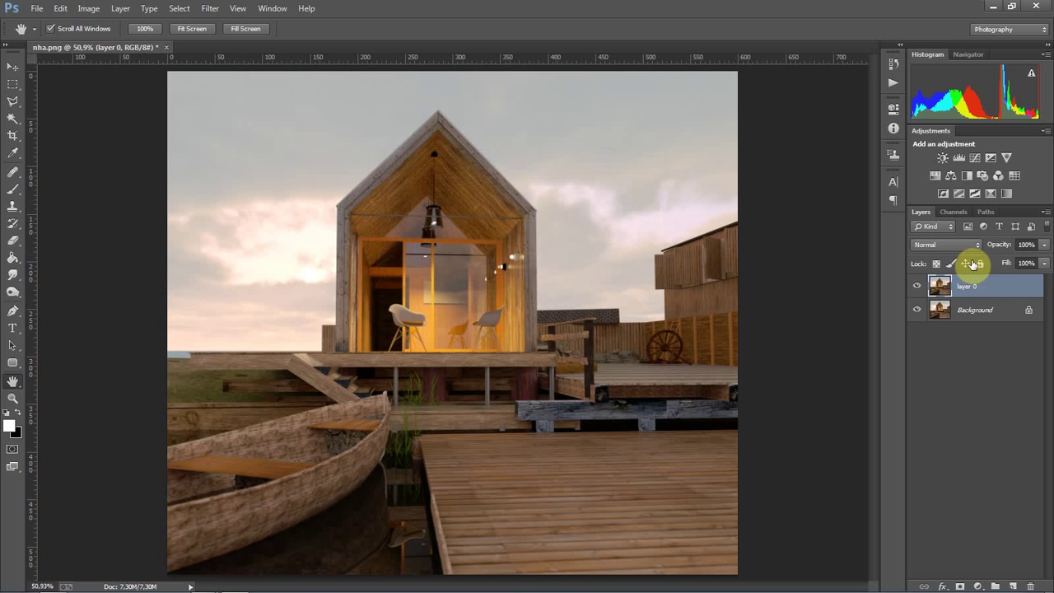
pyautogui.click(917, 286)
pyautogui.click(916, 285)
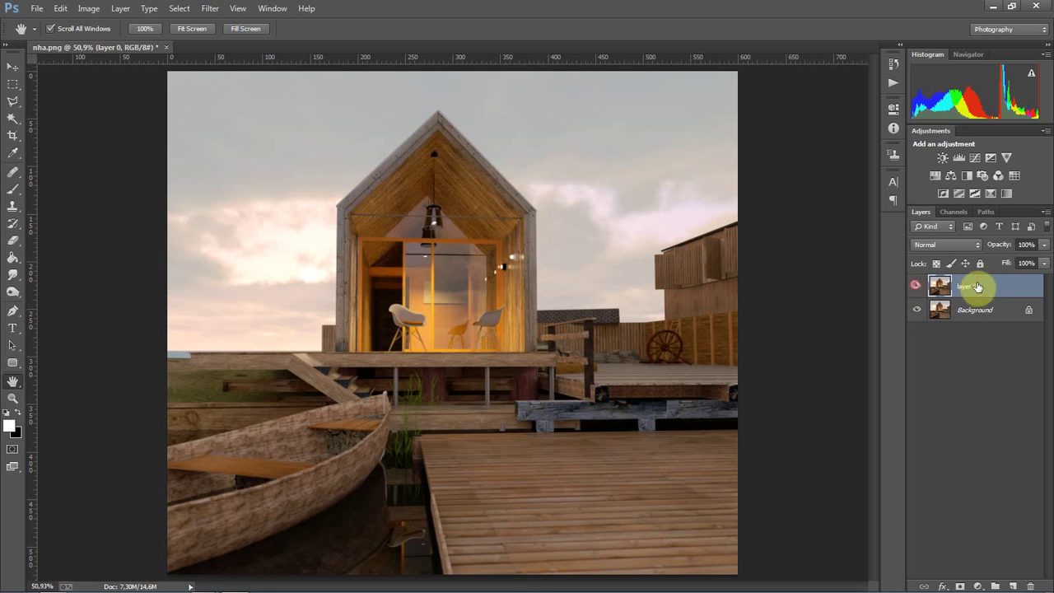
pyautogui.click(916, 286)
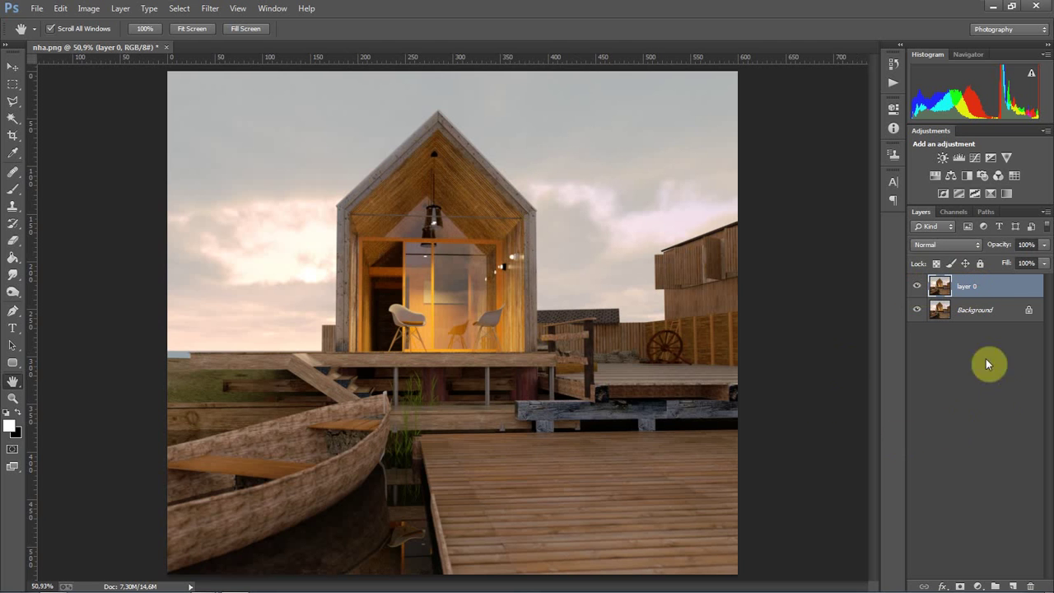
# Duplicate layer 0 as 'layer 1' above it
pyautogui.rightClick(977, 290)
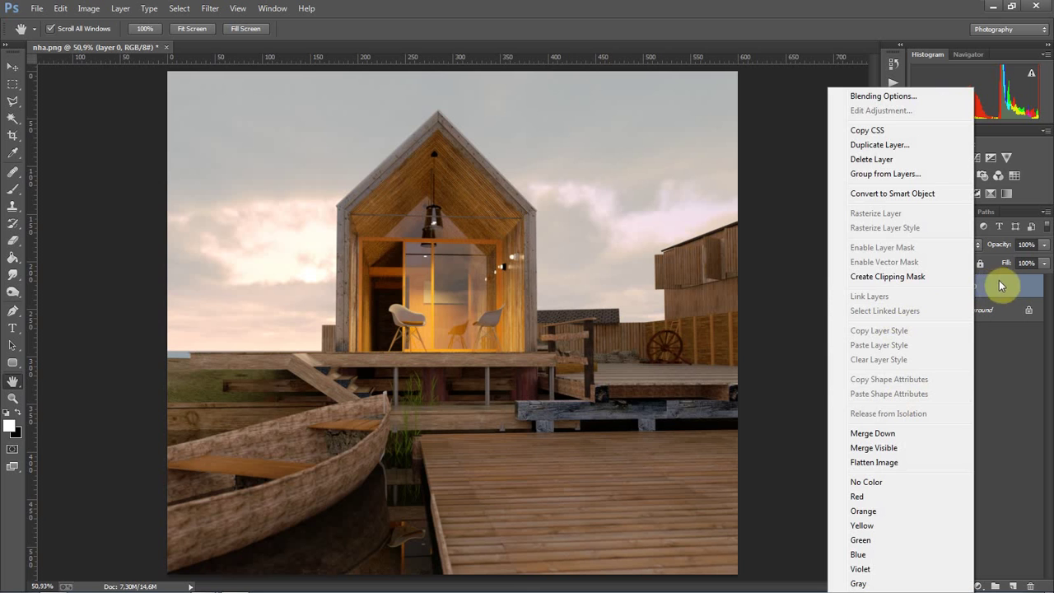
pyautogui.click(902, 131)
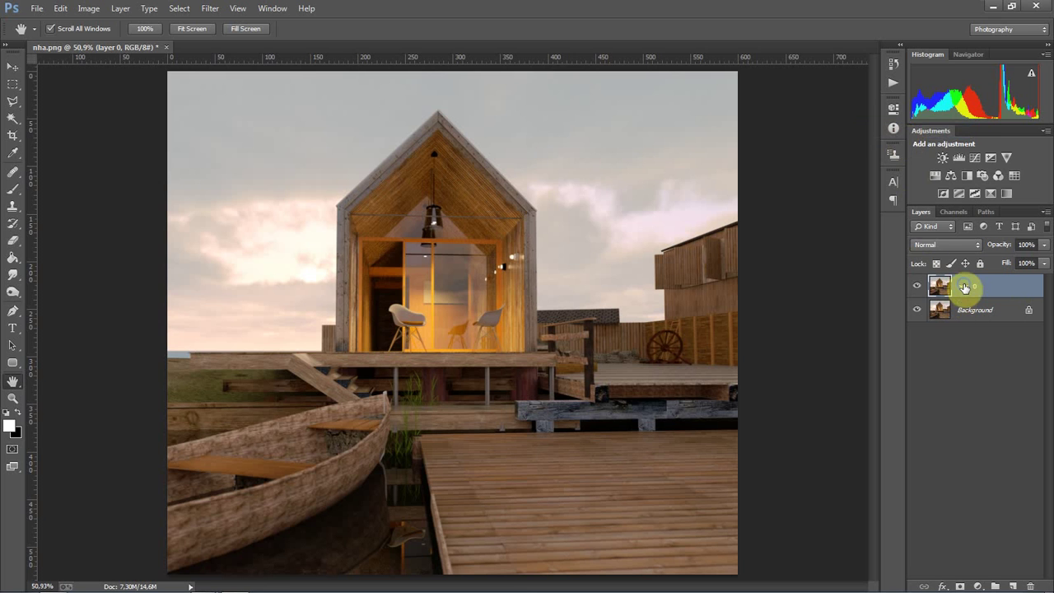
pyautogui.rightClick(965, 287)
pyautogui.click(875, 143)
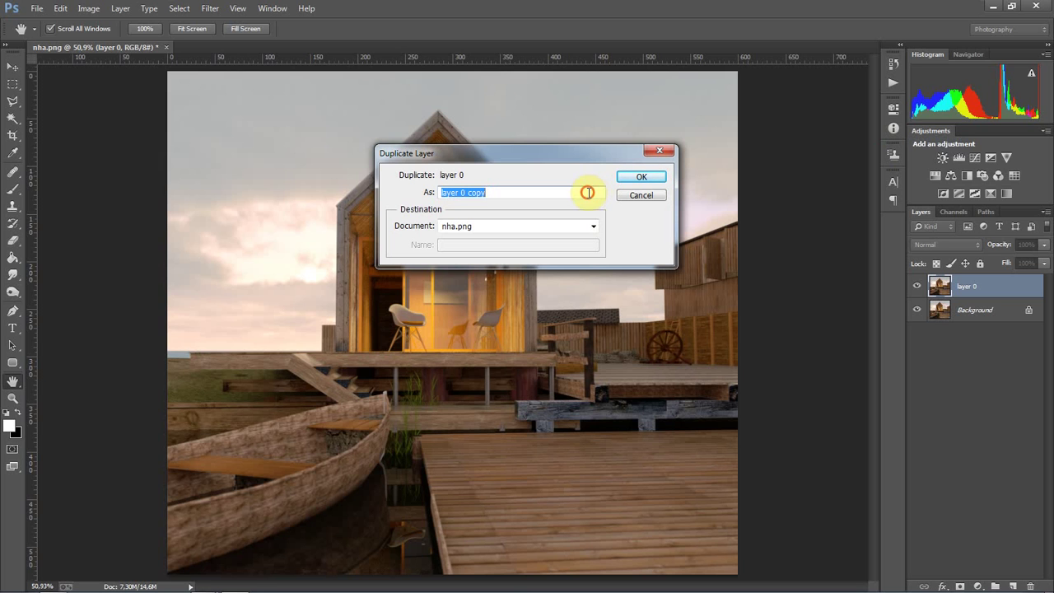
pyautogui.click(590, 192)
pyautogui.press('BackSpace')
pyautogui.press('BackSpace')
pyautogui.press('BackSpace')
pyautogui.press('BackSpace')
pyautogui.press('BackSpace')
pyautogui.press('BackSpace')
pyautogui.write('1')
pyautogui.click(641, 177)
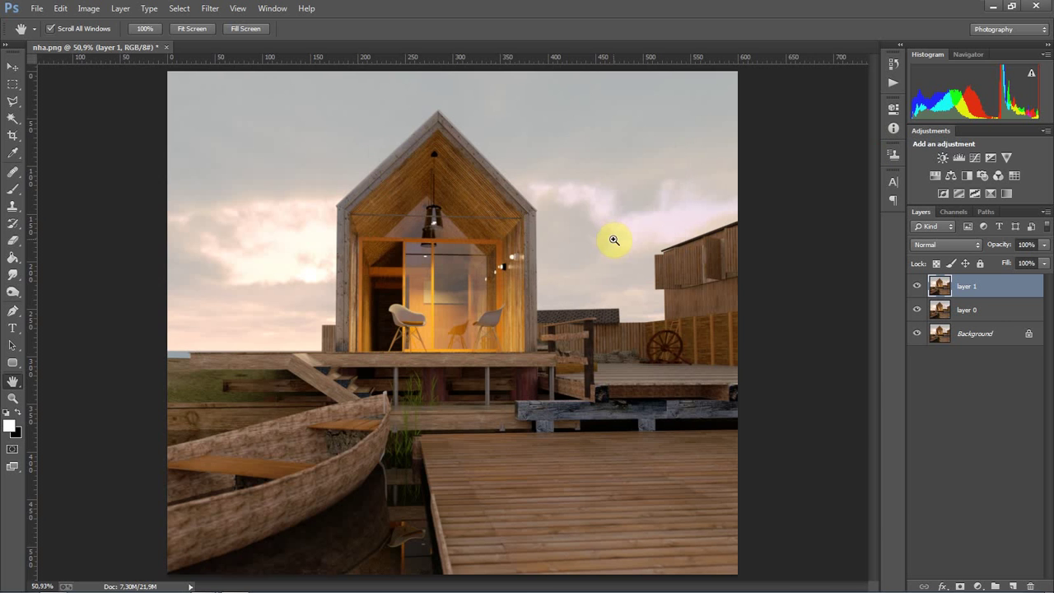
pyautogui.keyDown('ctrl'); pyautogui.click(614, 240); pyautogui.keyUp('ctrl')
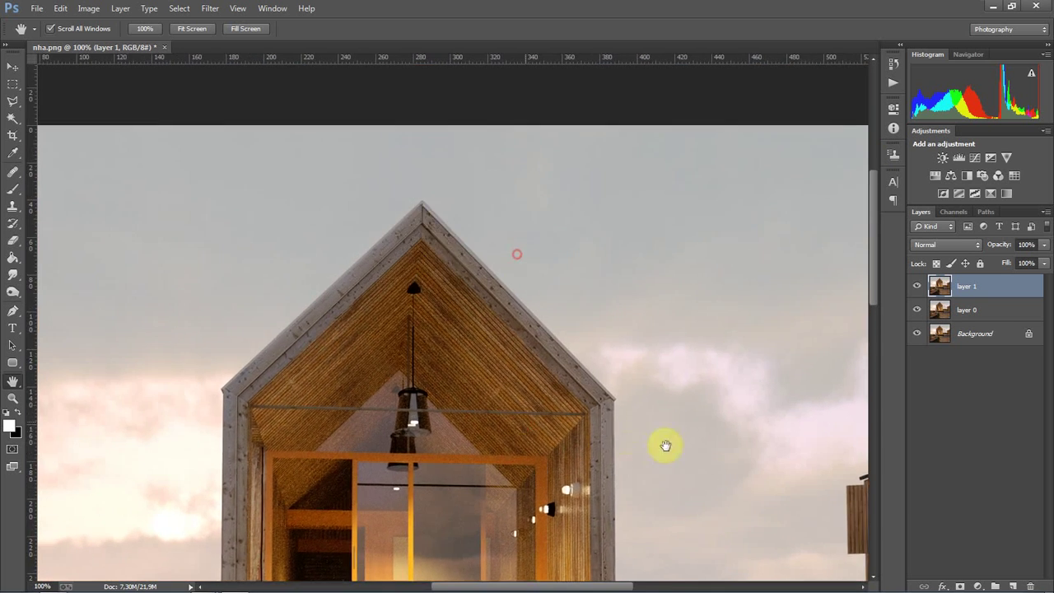
pyautogui.moveTo(665, 443); pyautogui.dragTo(579, 307)
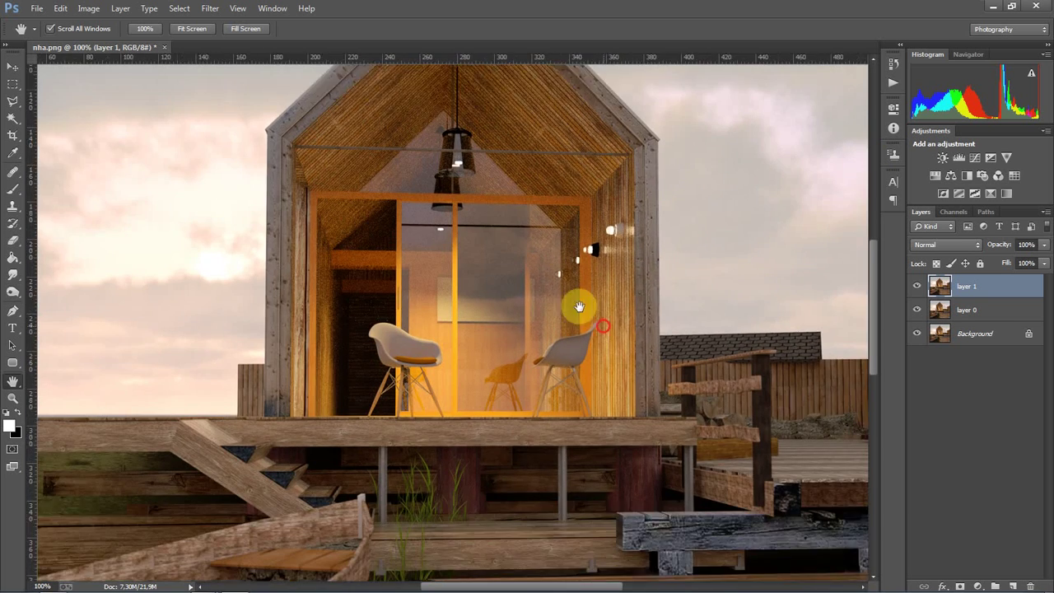
pyautogui.hotkey('ctrl', '0')
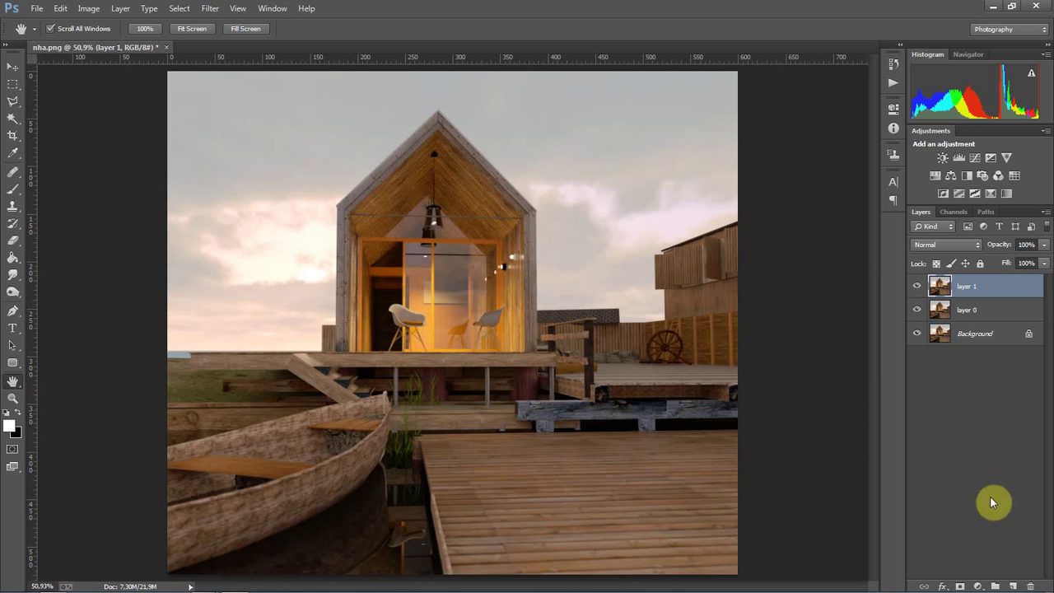
pyautogui.click(978, 587)
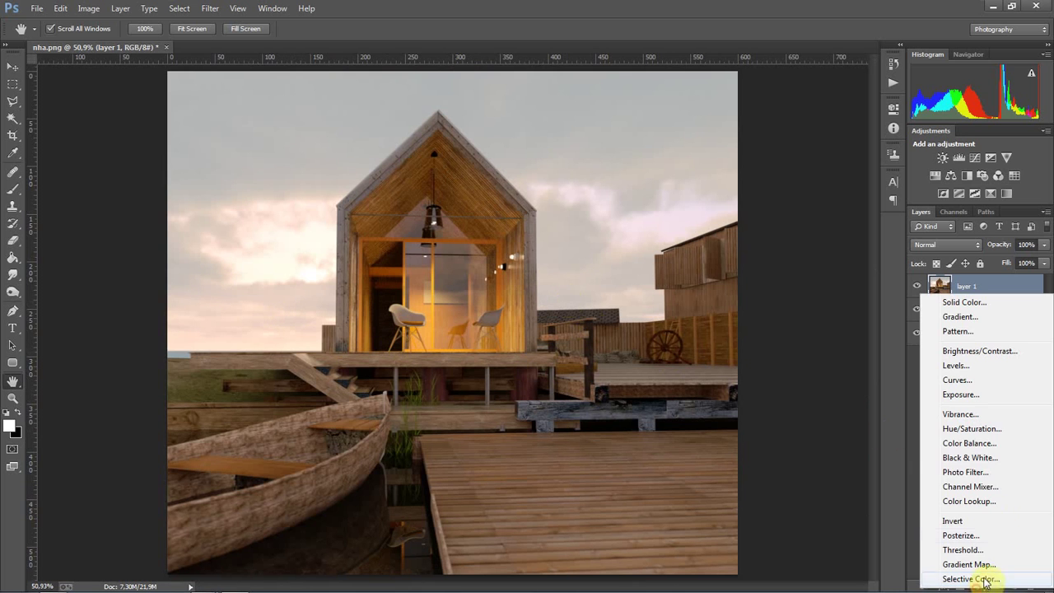
# Add a Color Balance adjustment layer with the Midtones Yellow–Blue slider at +72
pyautogui.click(970, 445)
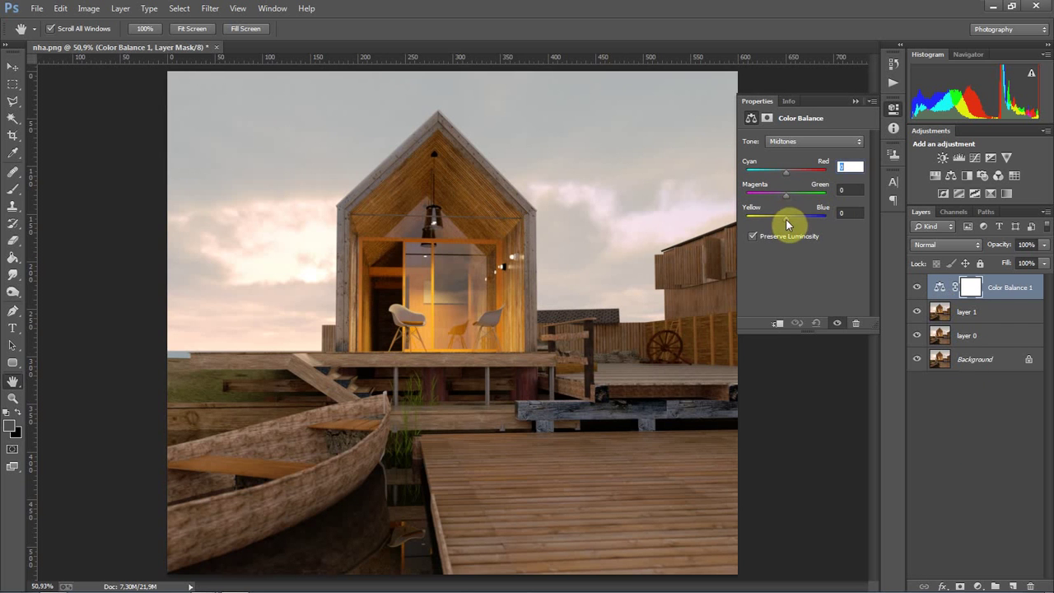
pyautogui.moveTo(785, 219); pyautogui.dragTo(804, 221)
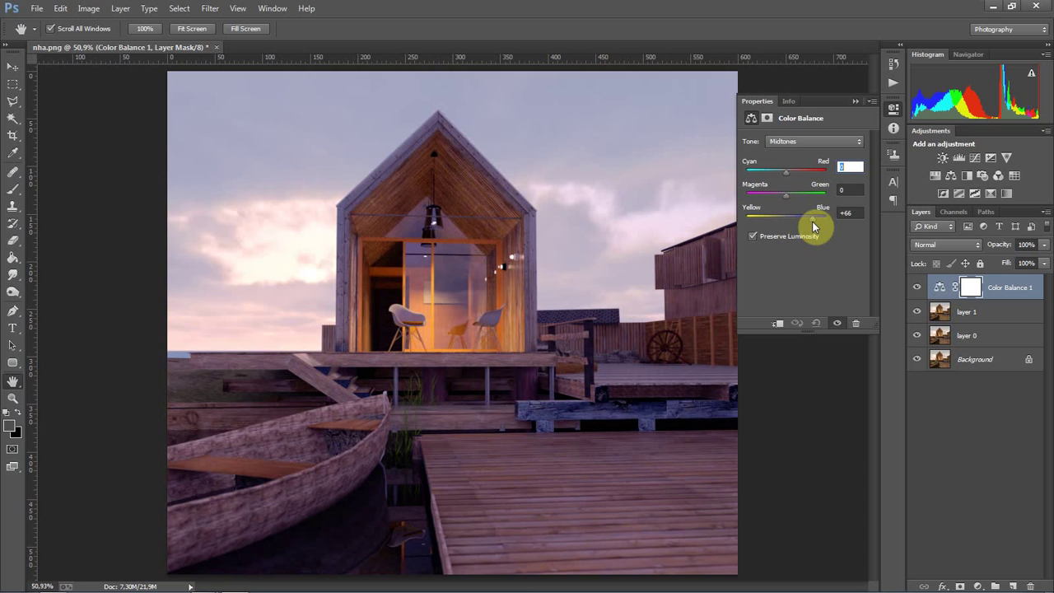
pyautogui.moveTo(813, 222); pyautogui.dragTo(815, 223)
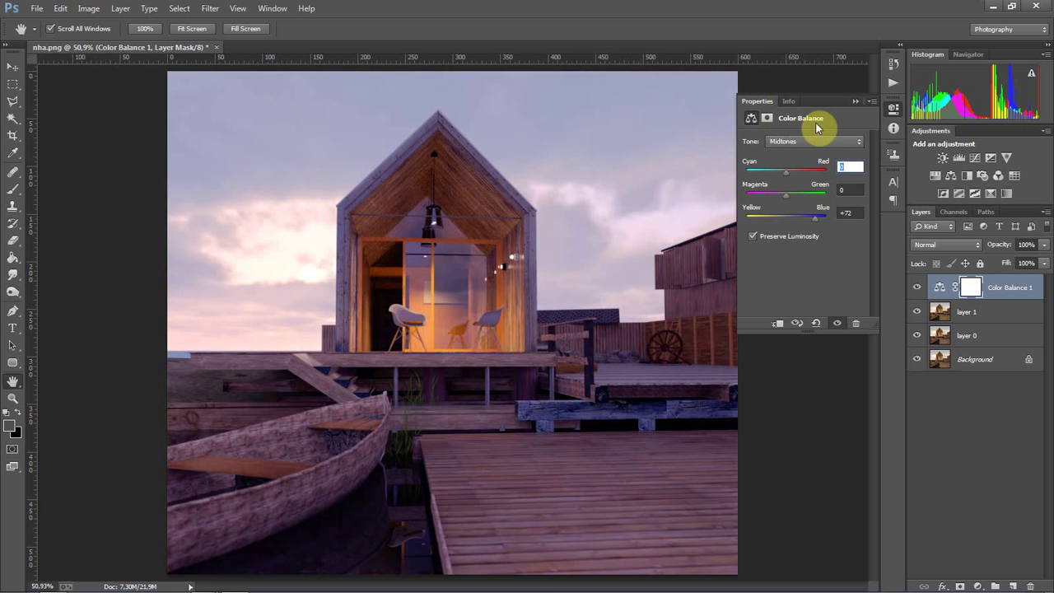
pyautogui.click(852, 101)
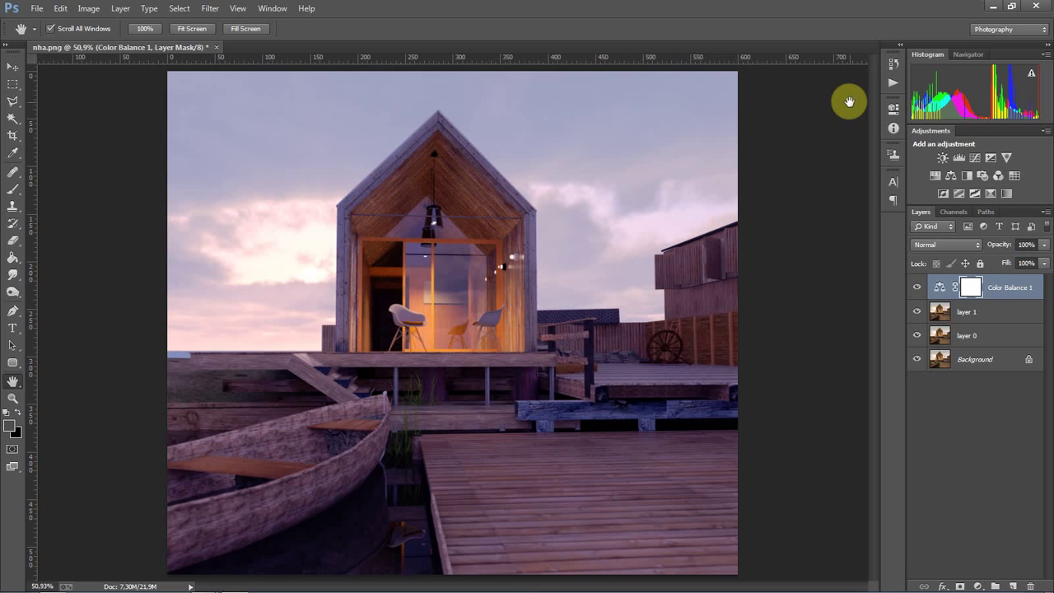
pyautogui.doubleClick(940, 286)
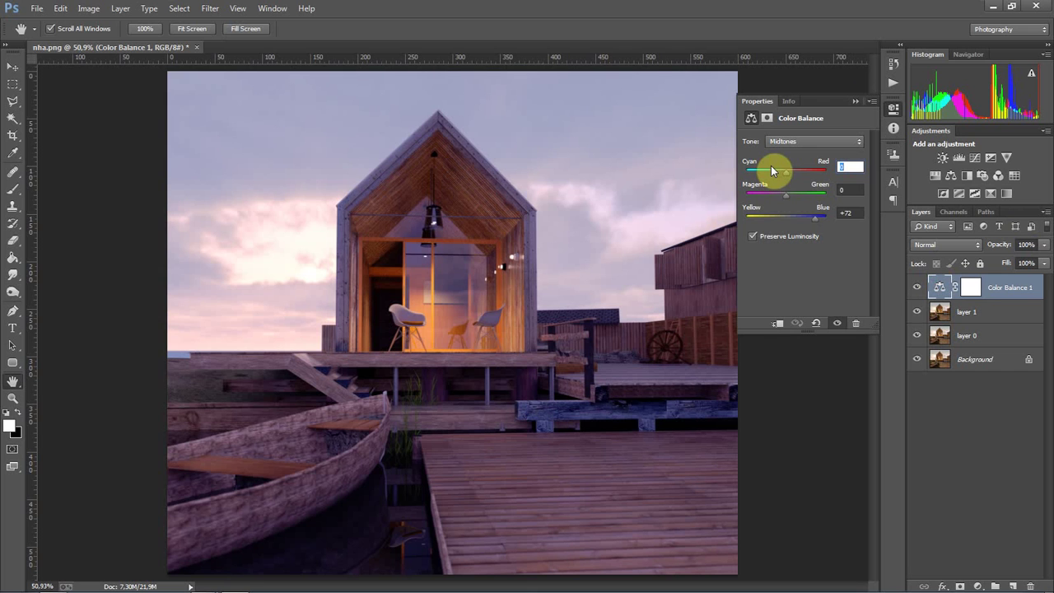
pyautogui.click(856, 100)
pyautogui.click(978, 586)
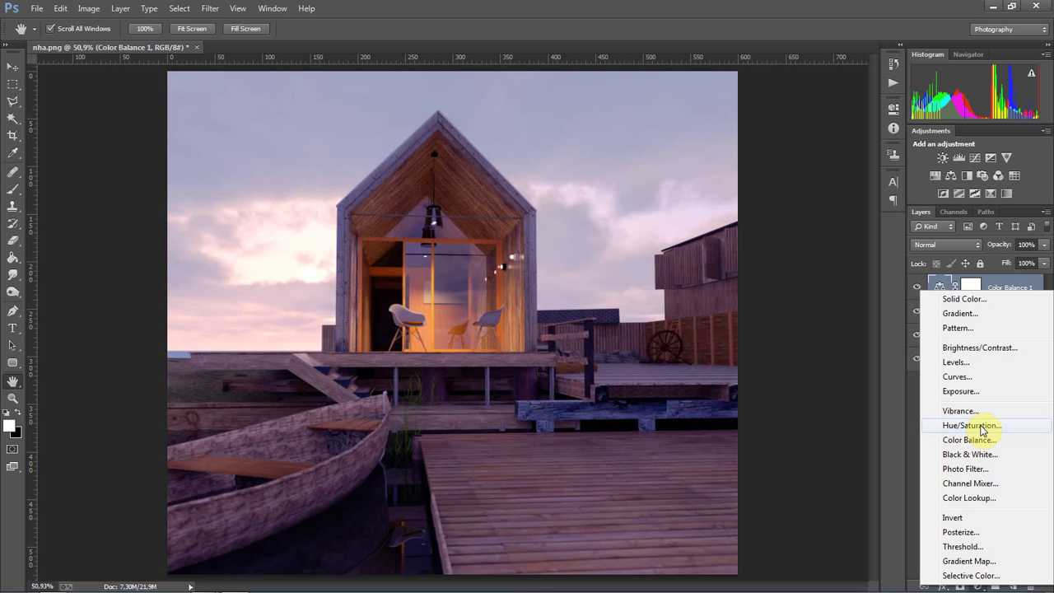
# Add a Hue/Saturation adjustment layer at Lightness -72 and compare it on and off
pyautogui.click(980, 426)
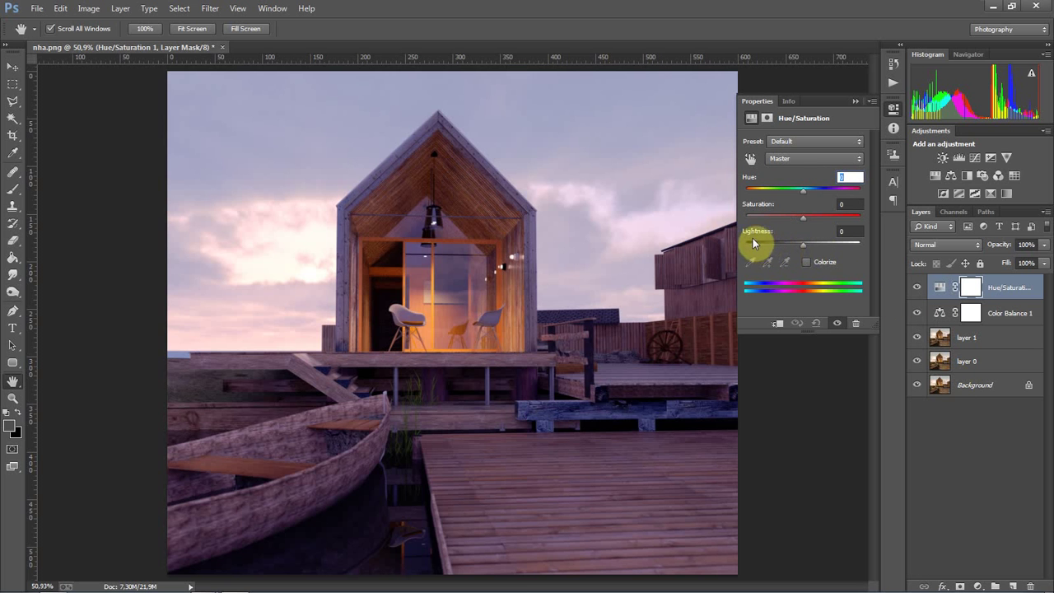
pyautogui.moveTo(770, 235); pyautogui.dragTo(719, 234)
pyautogui.press('Tab')
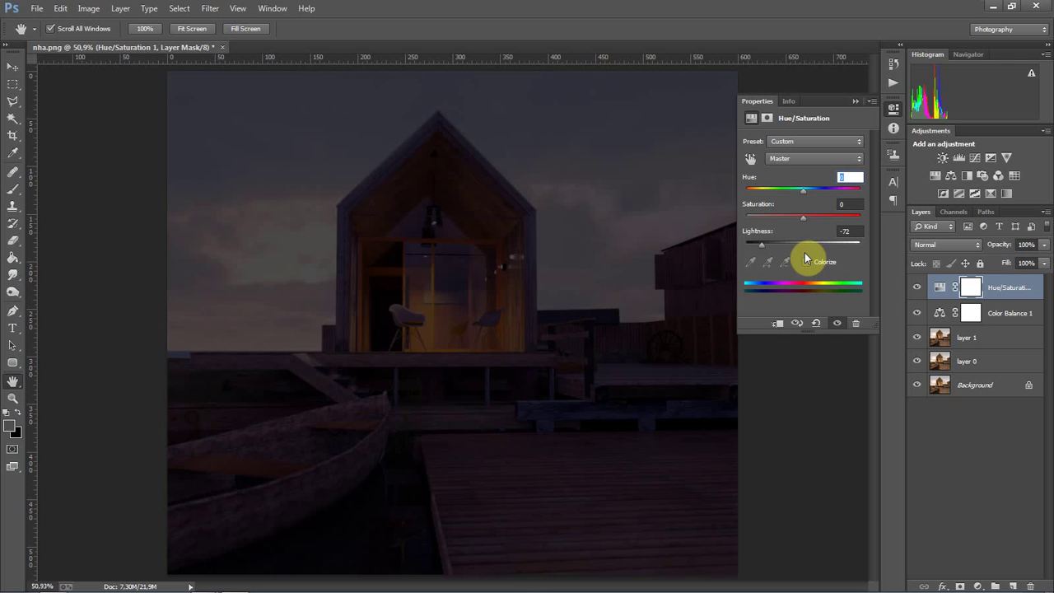
pyautogui.click(836, 323)
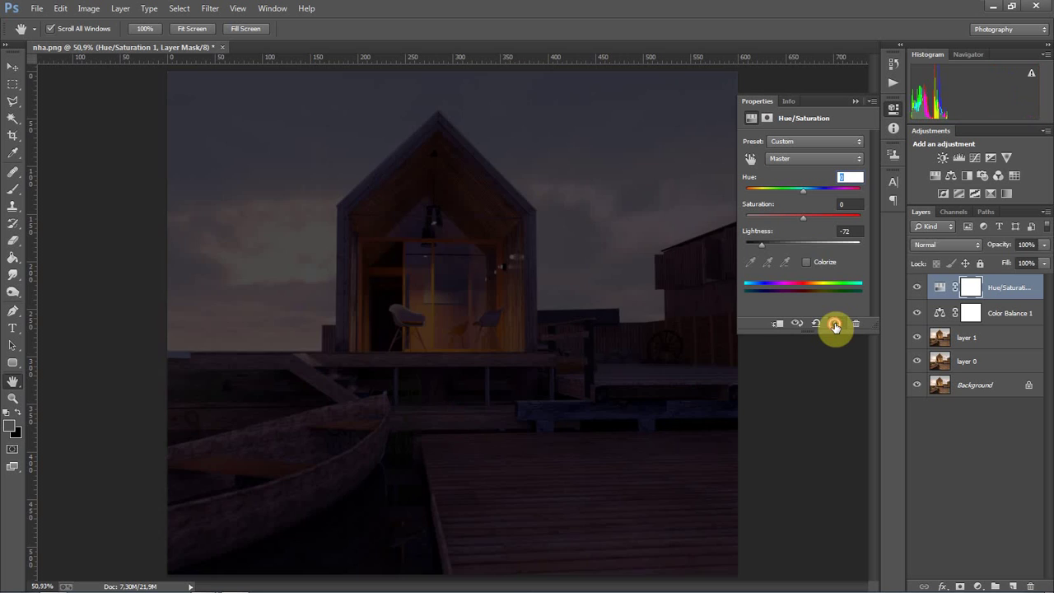
pyautogui.click(836, 324)
pyautogui.click(836, 324)
pyautogui.click(836, 324)
pyautogui.click(836, 325)
pyautogui.click(836, 325)
pyautogui.click(854, 101)
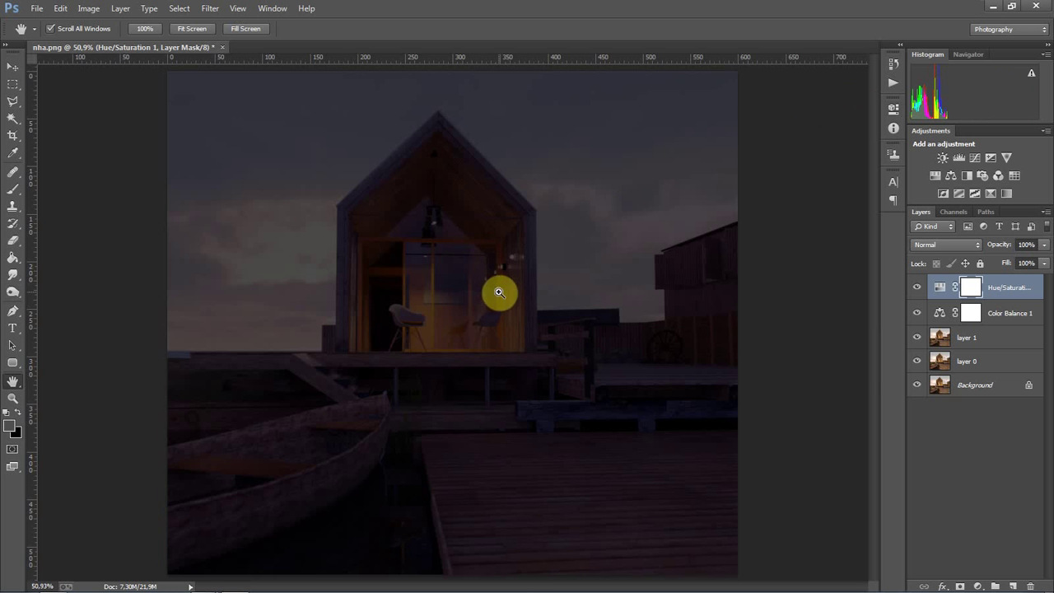
# Fit the image to the window and bring up the Open dialog
pyautogui.click(499, 293)
pyautogui.keyDown('alt'); pyautogui.click(539, 377); pyautogui.keyUp('alt')
pyautogui.hotkey('ctrl', '0')
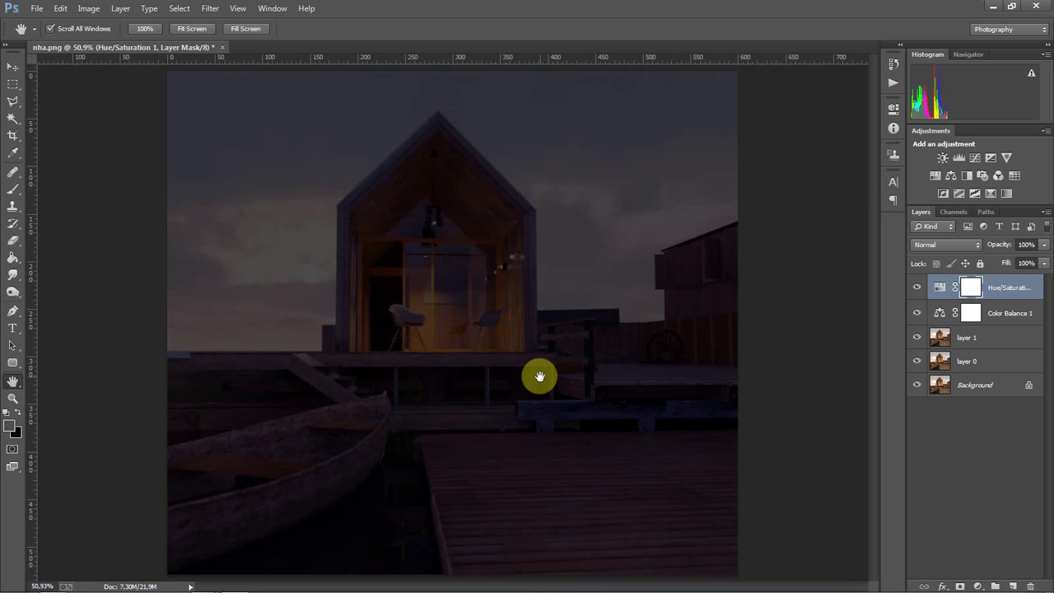
pyautogui.hotkey('ctrl', 'o')
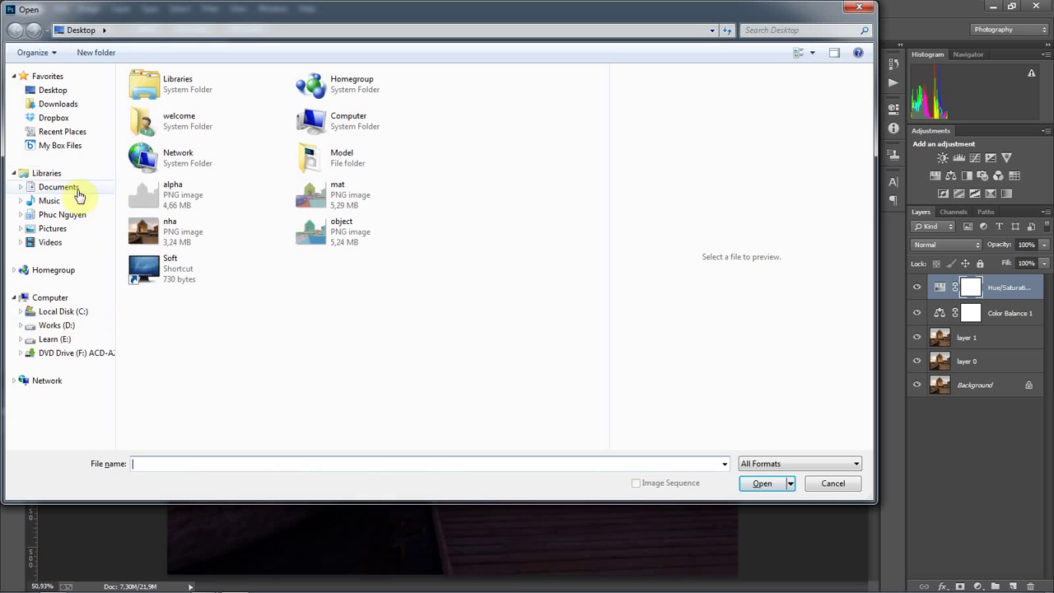
# Open brief_colorado02 and pine forest 018 together from the Dropbox test folder
pyautogui.click(54, 118)
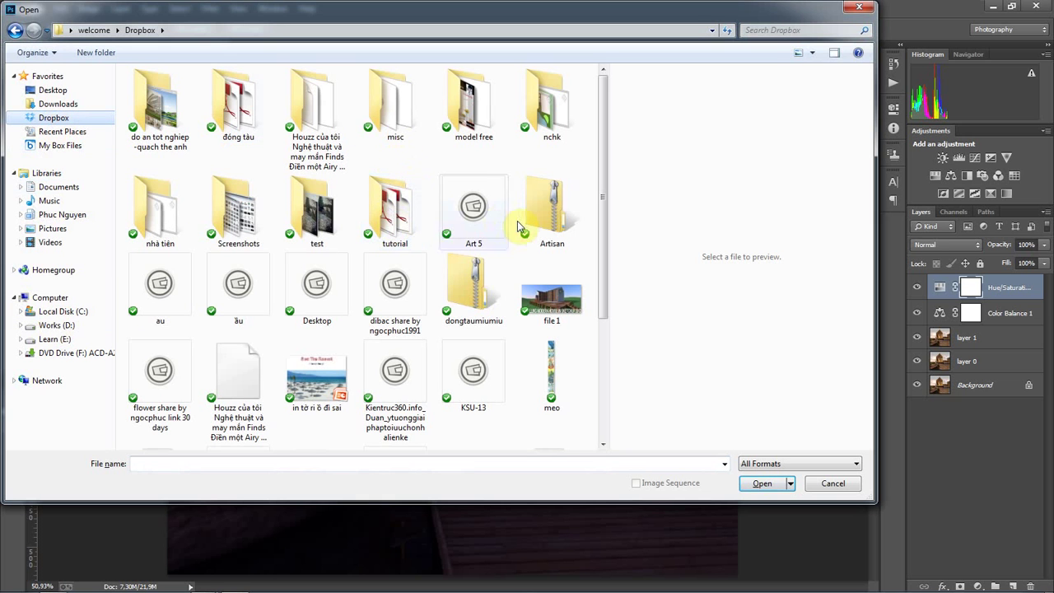
pyautogui.click(468, 285)
pyautogui.scroll(-2, 465, 292)
pyautogui.click(238, 395)
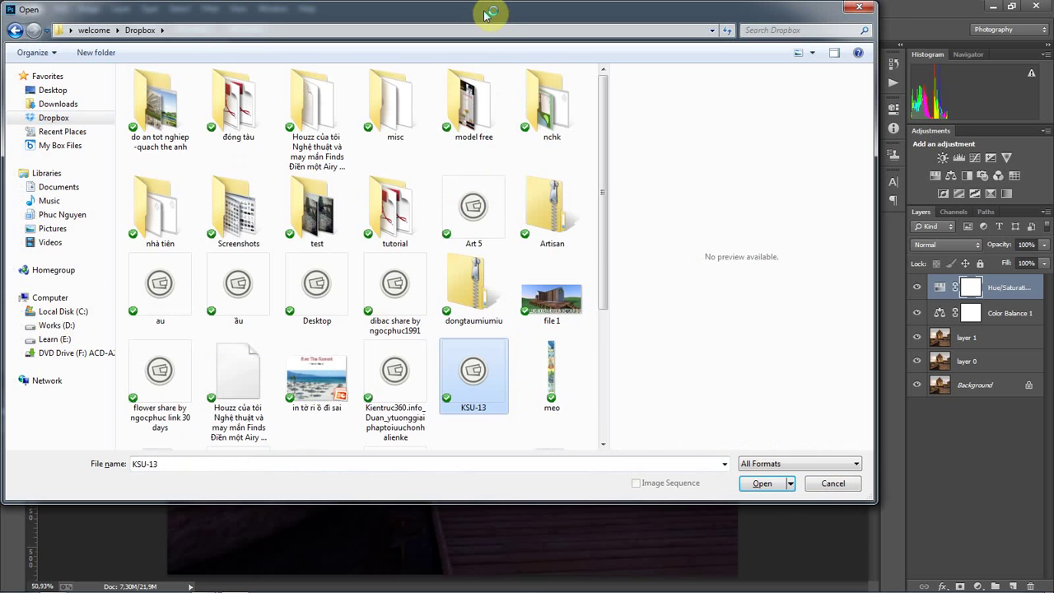
pyautogui.moveTo(490, 14); pyautogui.dragTo(505, 48)
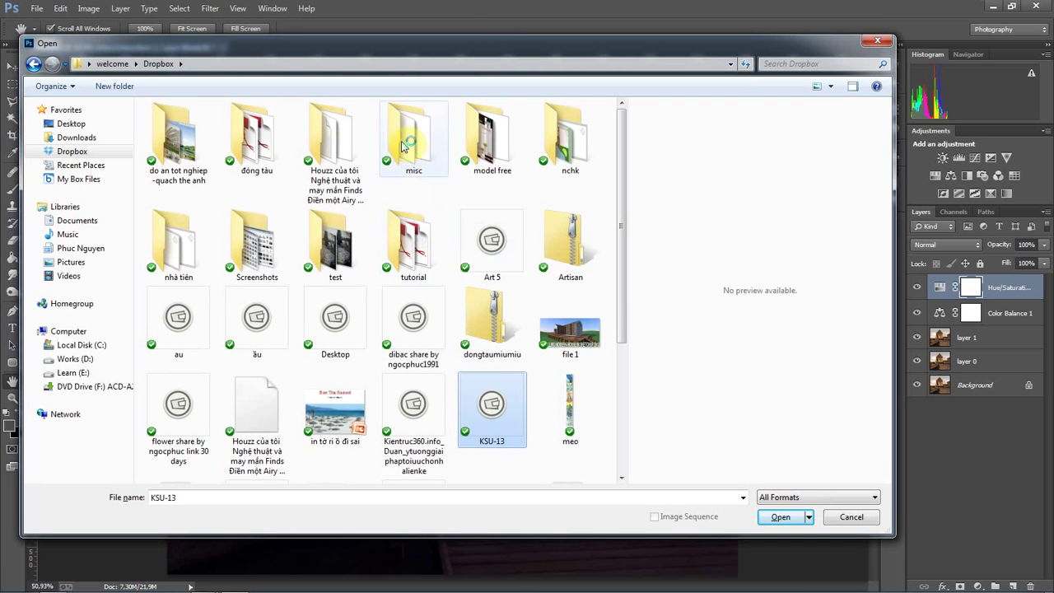
pyautogui.click(477, 313)
pyautogui.press('t')
pyautogui.scroll(3, 477, 316)
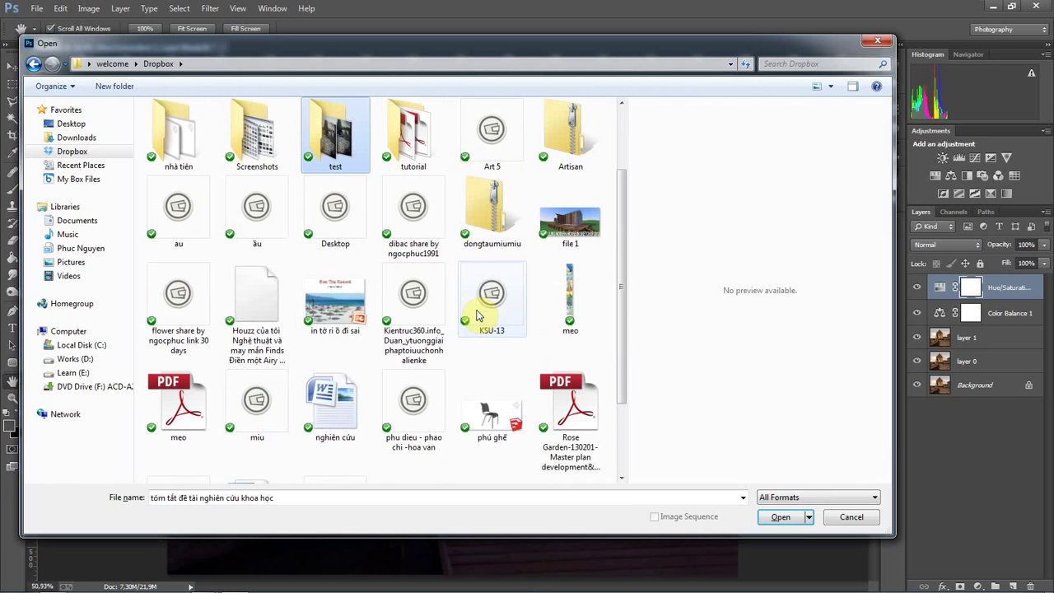
pyautogui.doubleClick(339, 149)
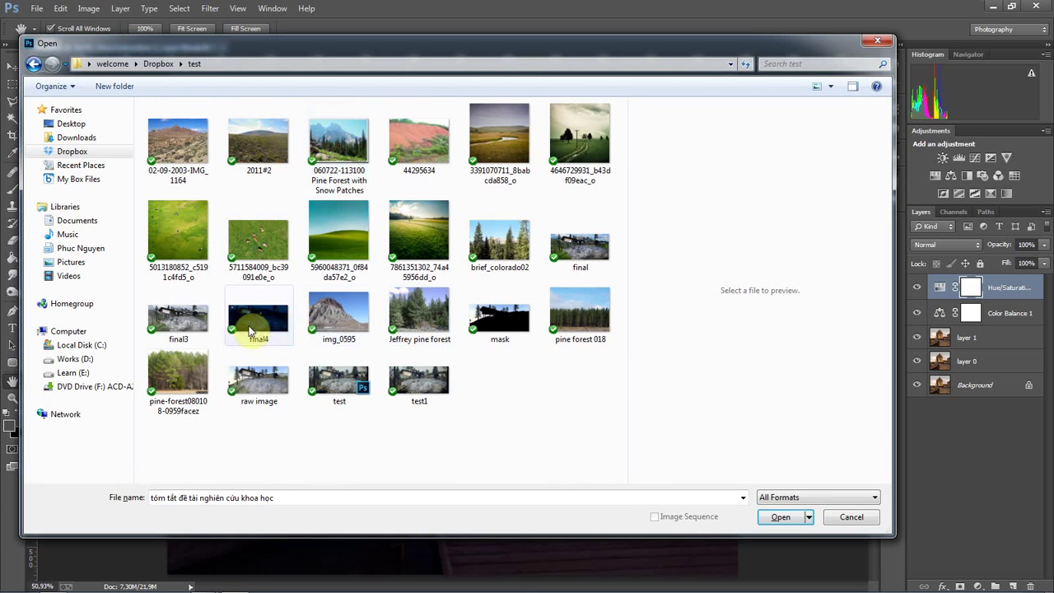
pyautogui.click(494, 239)
pyautogui.keyDown('ctrl'); pyautogui.click(574, 316); pyautogui.keyUp('ctrl')
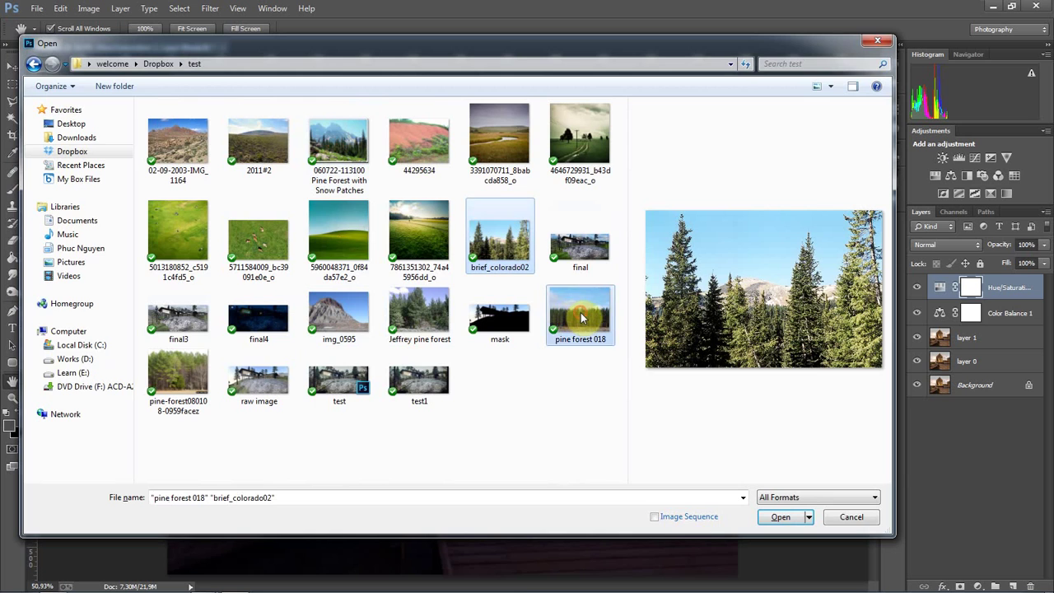
pyautogui.press('Return')
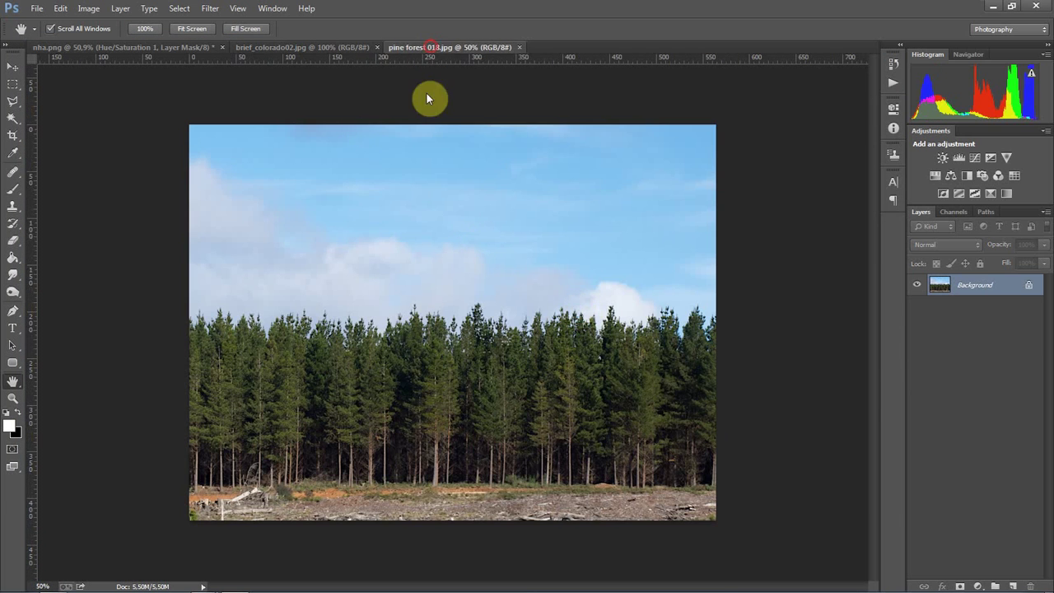
# Copy the pine forest photo into nha.png as a layer, close its document, and position it at 35% opacity
pyautogui.moveTo(429, 66); pyautogui.dragTo(427, 93)
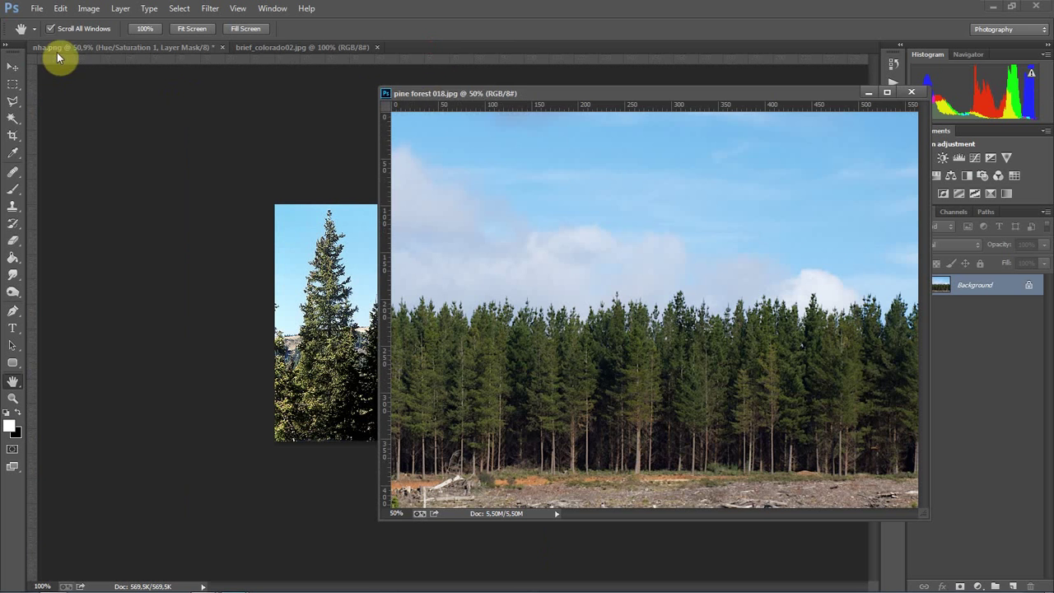
pyautogui.click(12, 67)
pyautogui.click(182, 48)
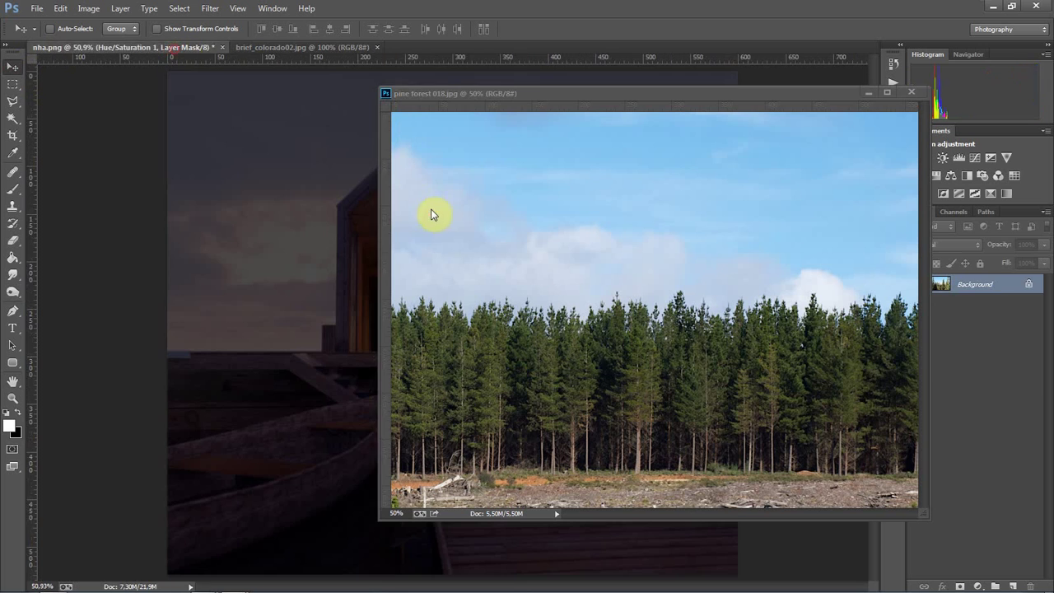
pyautogui.moveTo(431, 215); pyautogui.dragTo(334, 238)
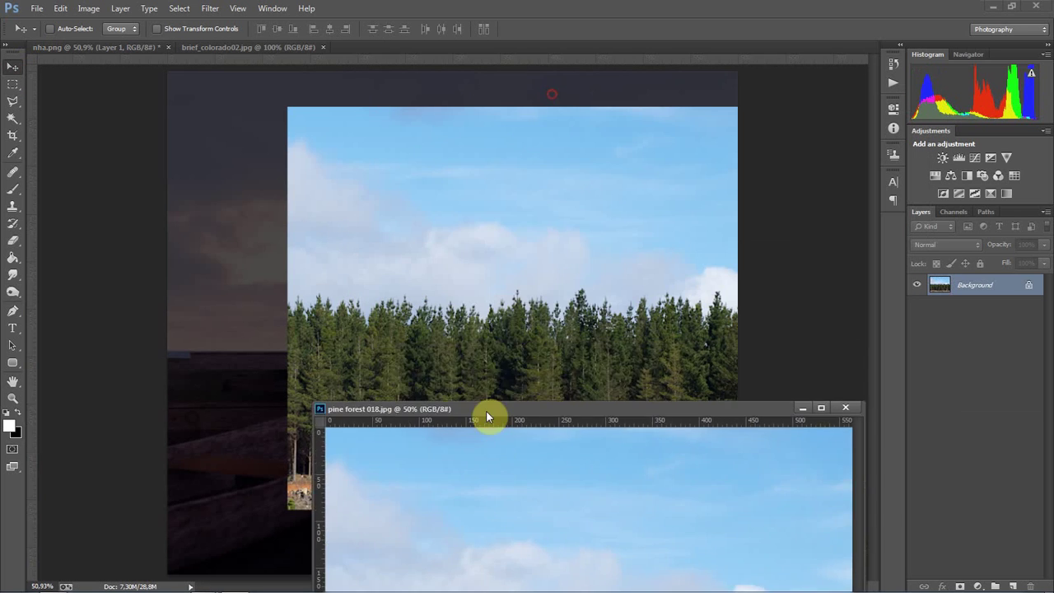
pyautogui.moveTo(552, 96); pyautogui.dragTo(539, 254)
pyautogui.click(565, 247)
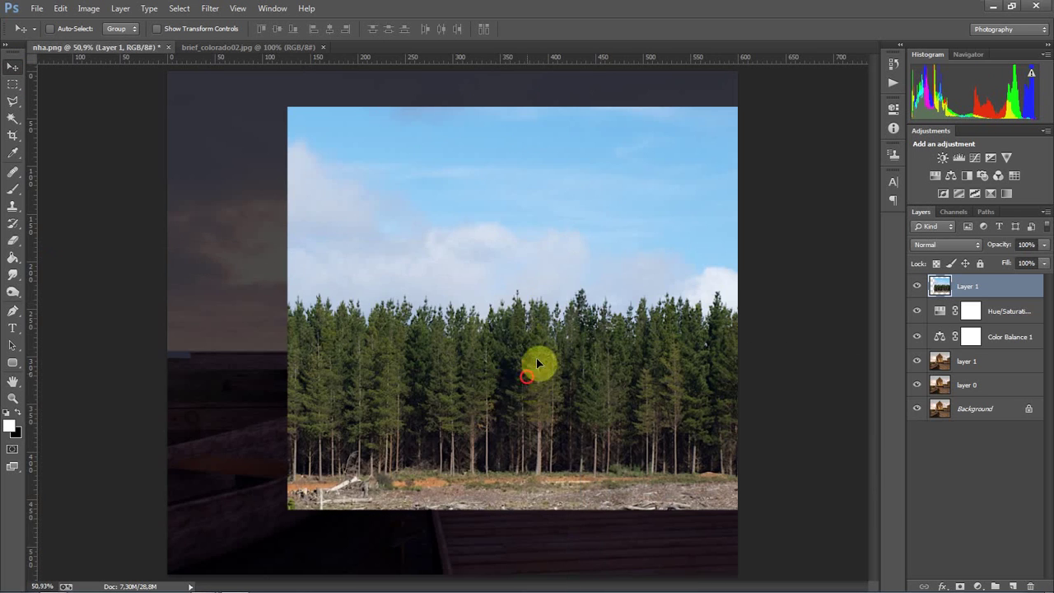
pyautogui.moveTo(536, 361); pyautogui.dragTo(409, 355)
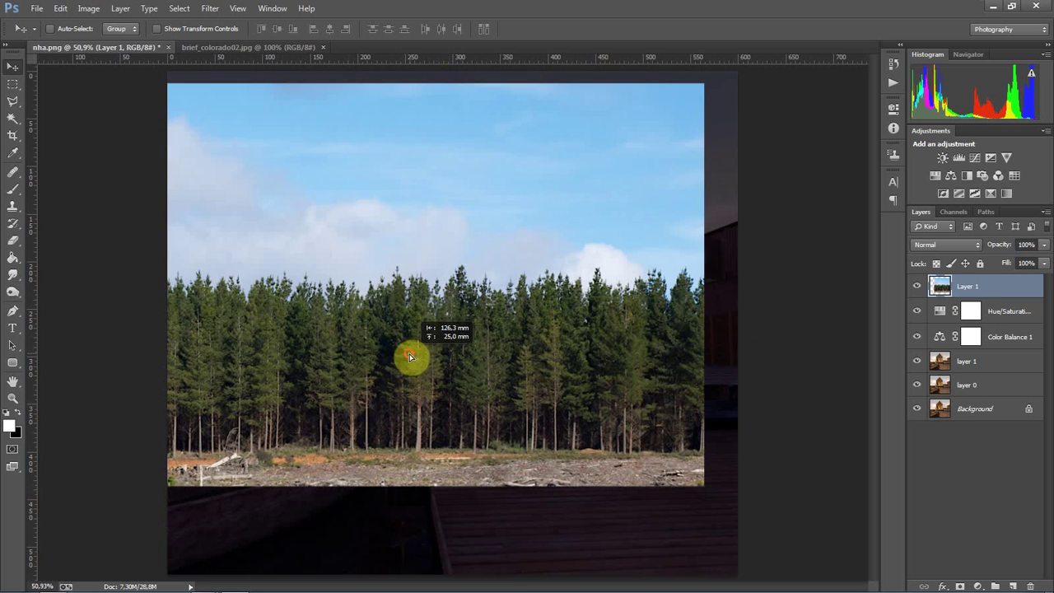
pyautogui.moveTo(524, 322); pyautogui.dragTo(532, 323)
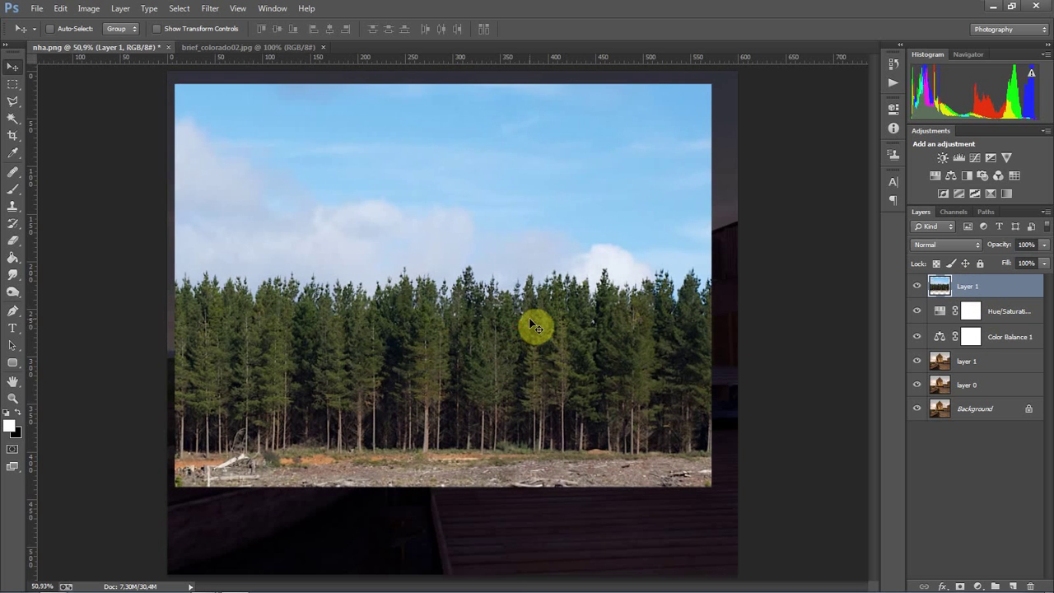
pyautogui.hotkey('ctrl', '-')
pyautogui.hotkey('ctrl', '-')
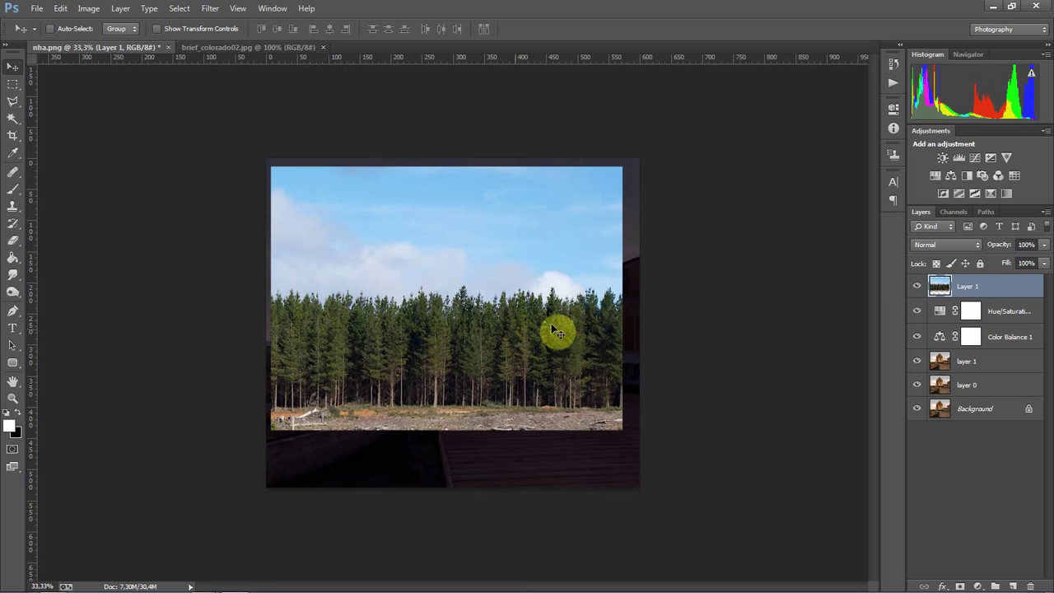
pyautogui.moveTo(998, 249); pyautogui.dragTo(960, 240)
pyautogui.moveTo(487, 338)
pyautogui.mouseDown()
pyautogui.moveTo(478, 223)
pyautogui.moveTo(475, 263)
pyautogui.mouseUp()
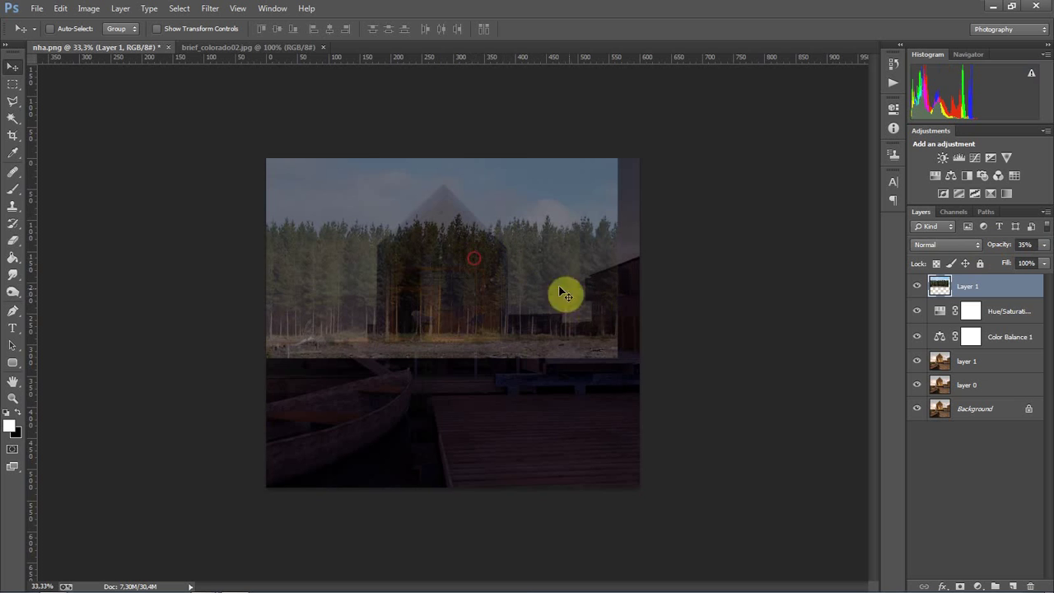
# Scale the forest layer to about 106% across the upper half and restore 100% opacity
pyautogui.hotkey('ctrl', 't')
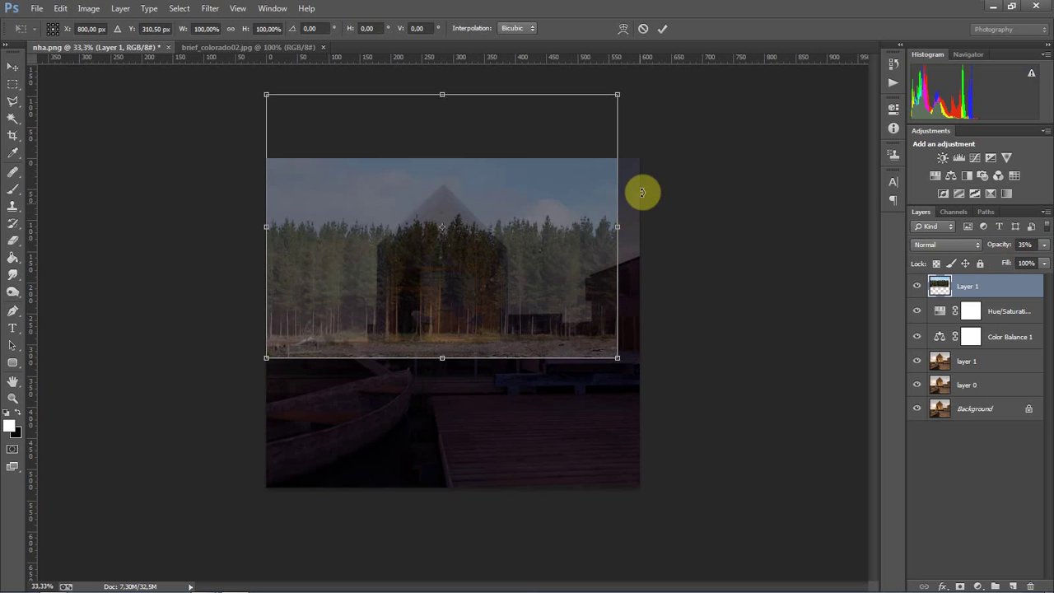
pyautogui.moveTo(617, 358); pyautogui.dragTo(640, 372)
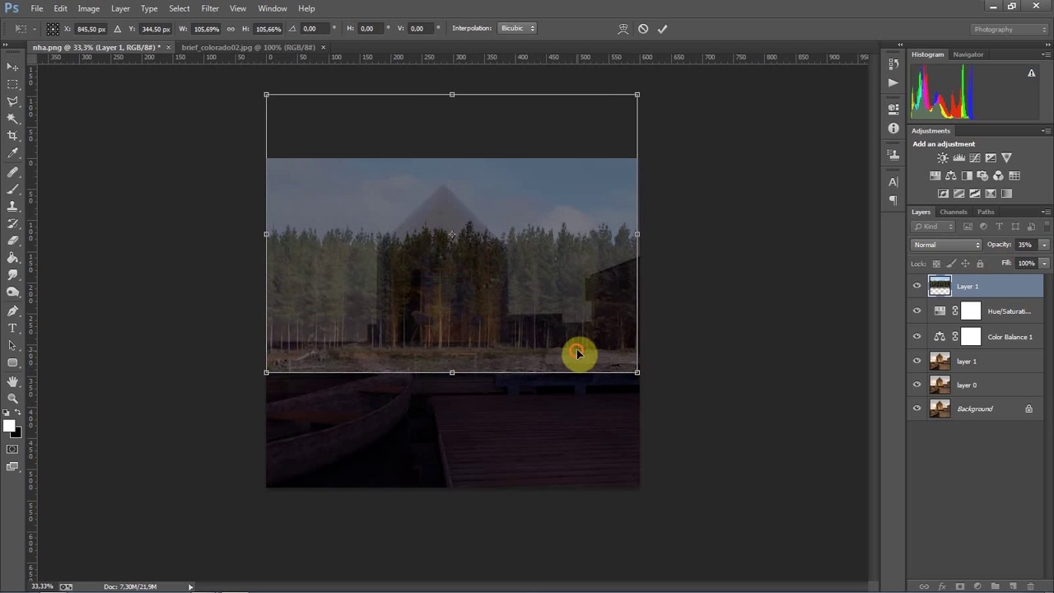
pyautogui.moveTo(577, 355); pyautogui.dragTo(576, 351)
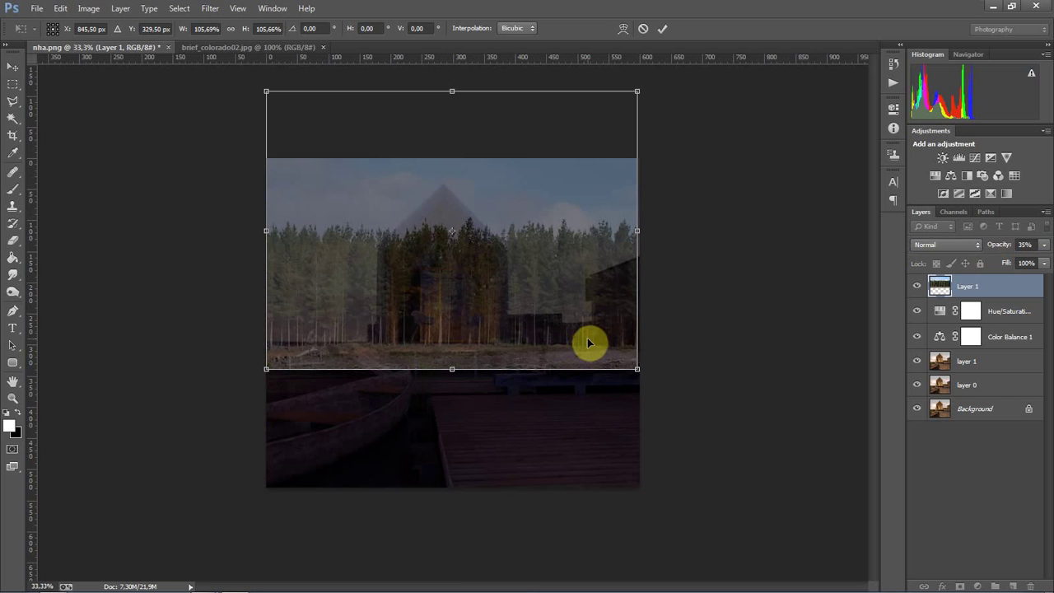
pyautogui.moveTo(638, 231); pyautogui.dragTo(643, 233)
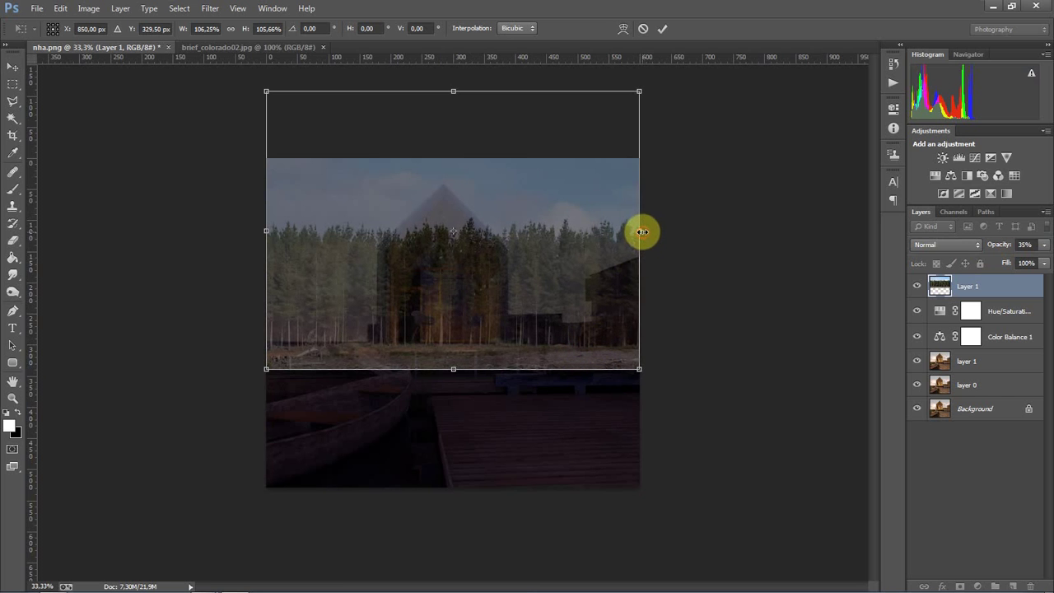
pyautogui.press('Return')
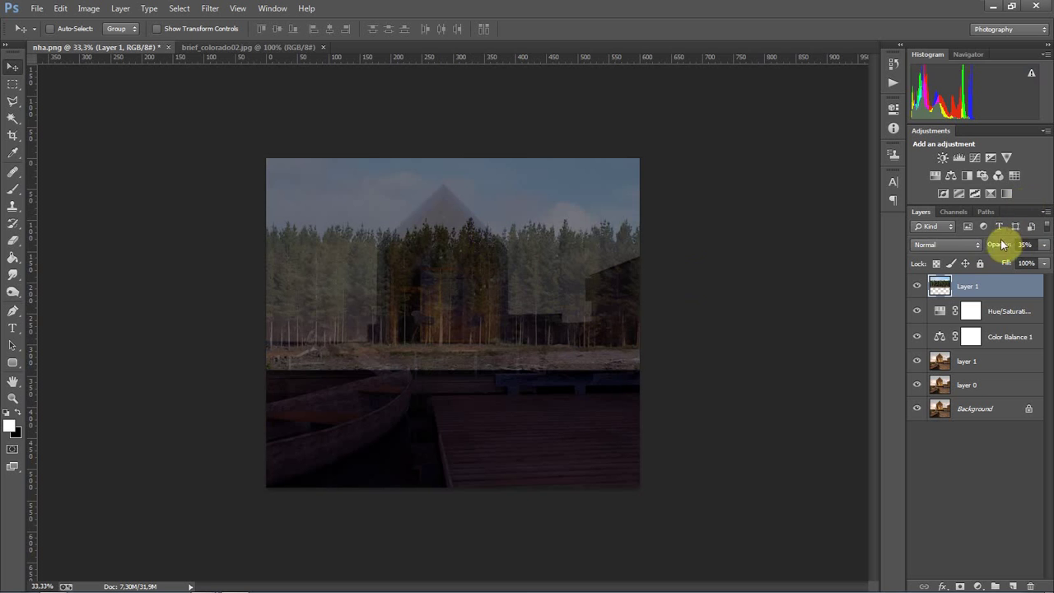
pyautogui.moveTo(1003, 244); pyautogui.dragTo(1046, 247)
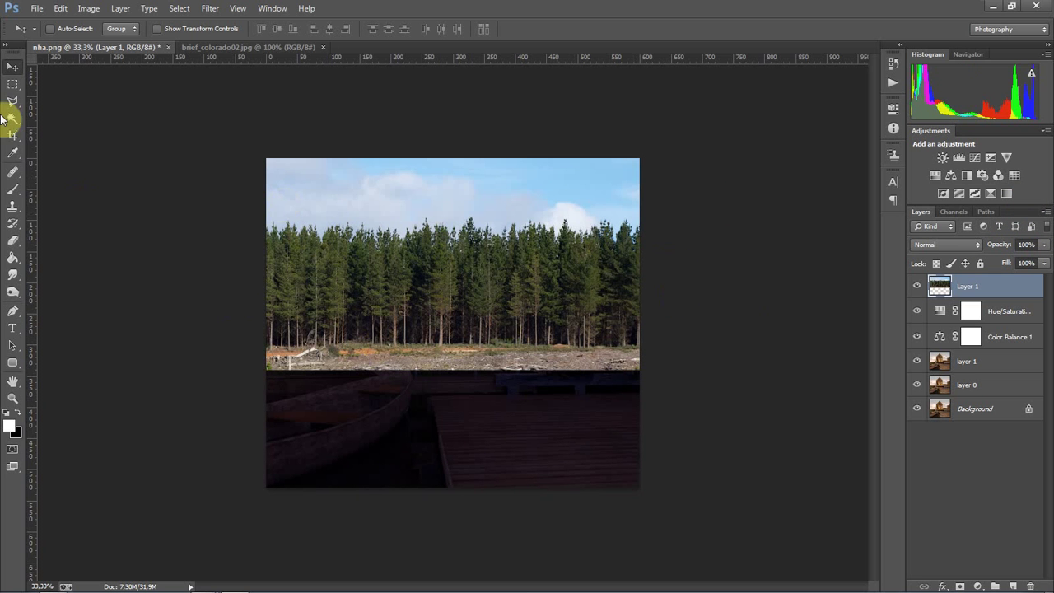
# Copy the house silhouette from alpha.png on the Desktop into nha.png as Layer 2, then close alpha.png
pyautogui.click(36, 8)
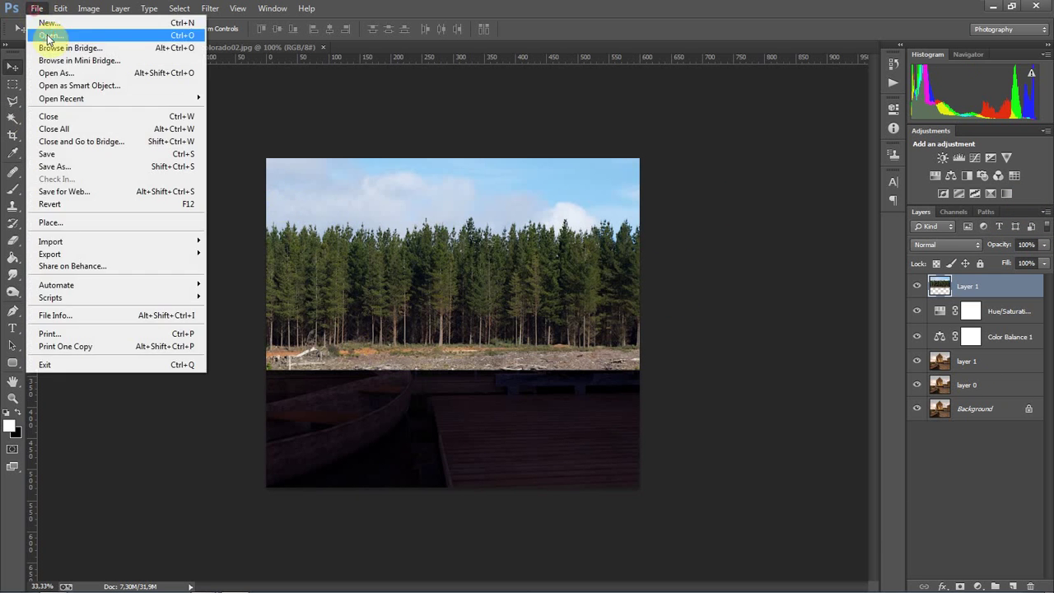
pyautogui.click(47, 36)
pyautogui.click(70, 123)
pyautogui.click(387, 315)
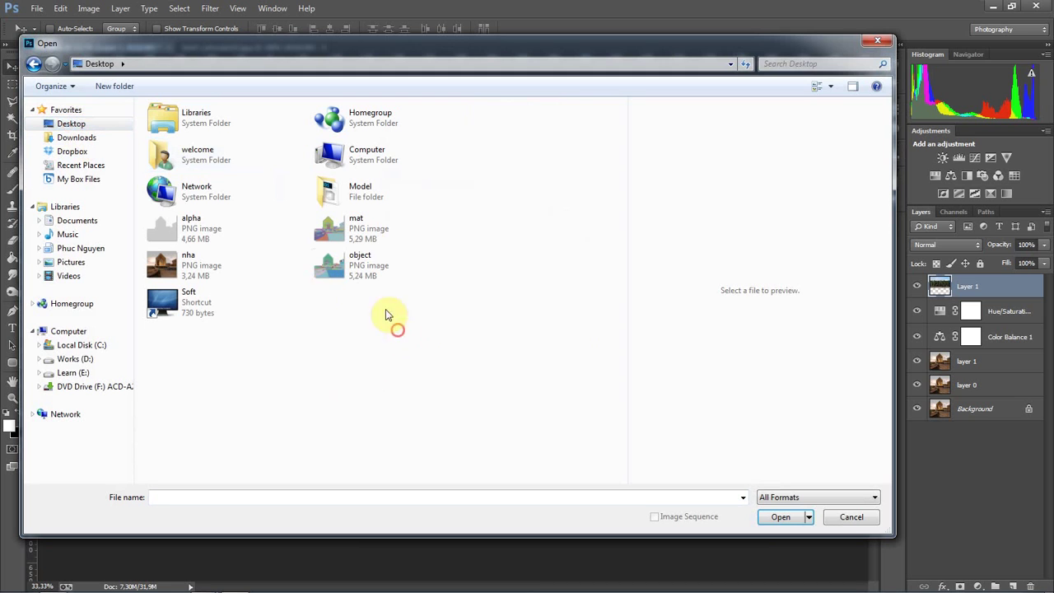
pyautogui.moveTo(191, 228)
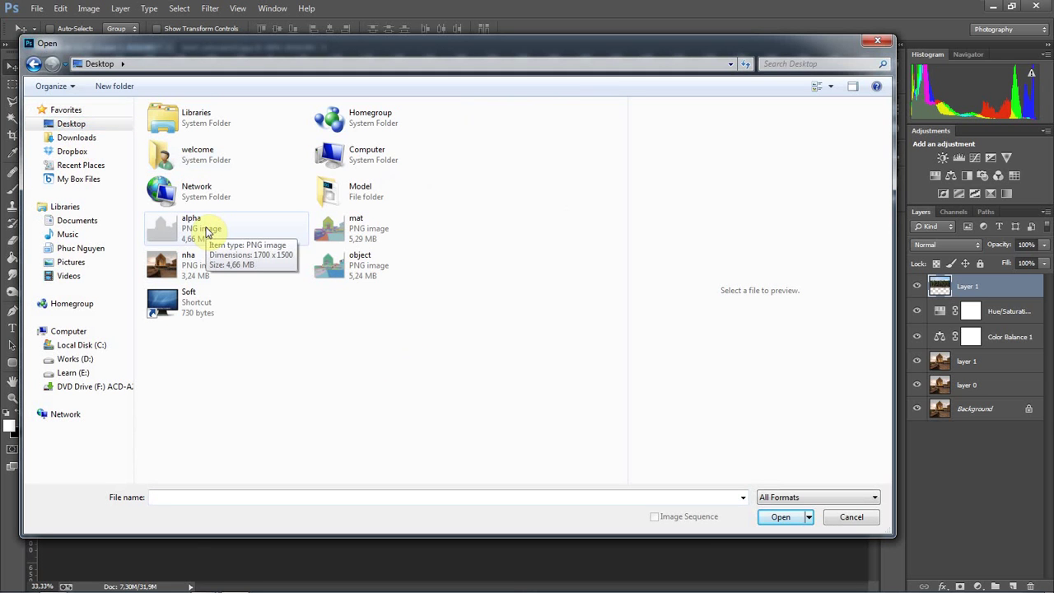
pyautogui.doubleClick(204, 233)
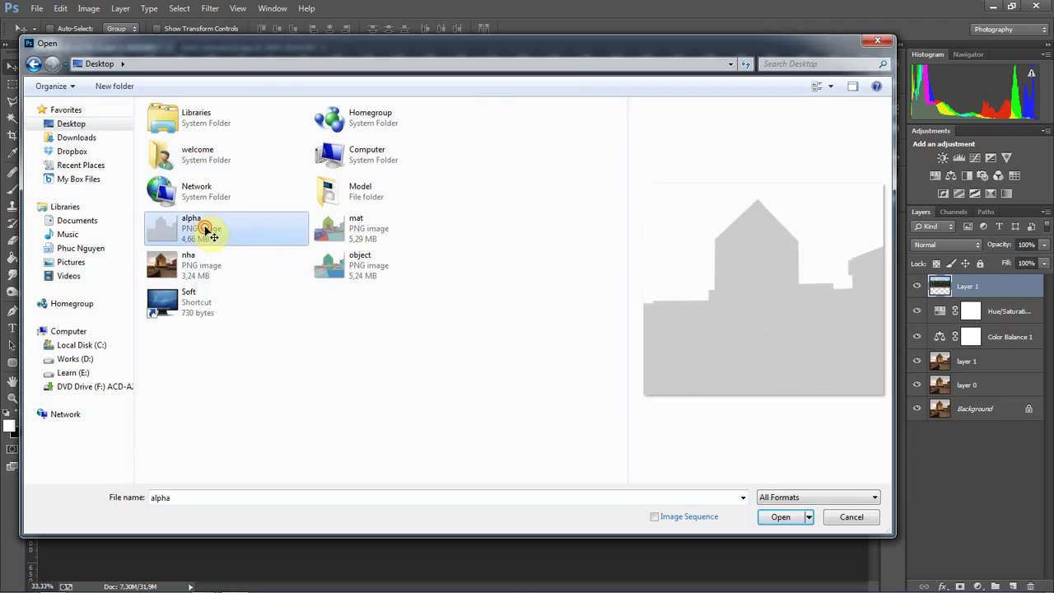
pyautogui.moveTo(366, 51); pyautogui.dragTo(376, 116)
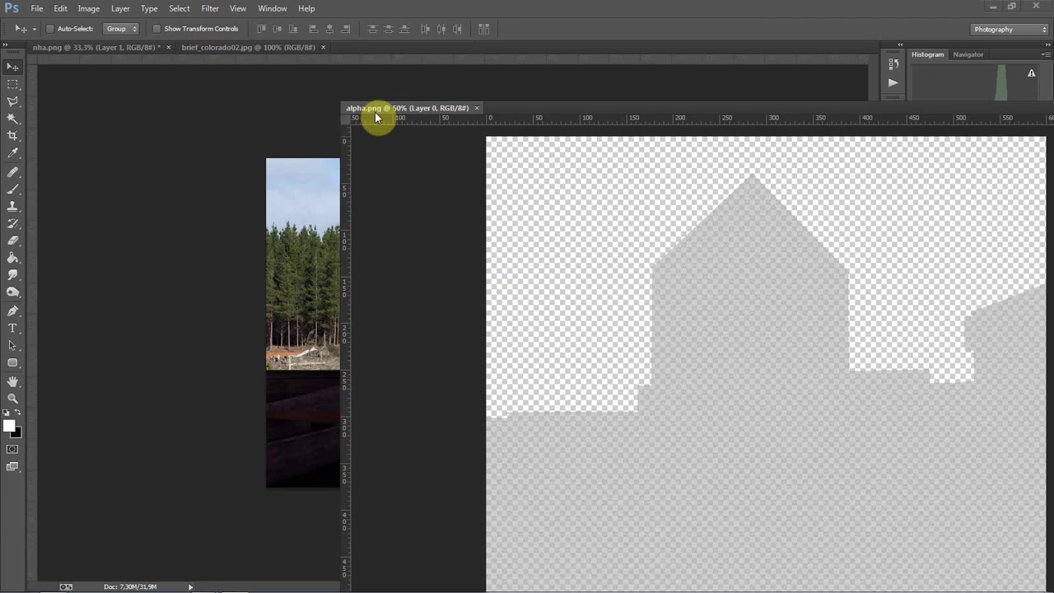
pyautogui.moveTo(593, 282); pyautogui.dragTo(315, 254)
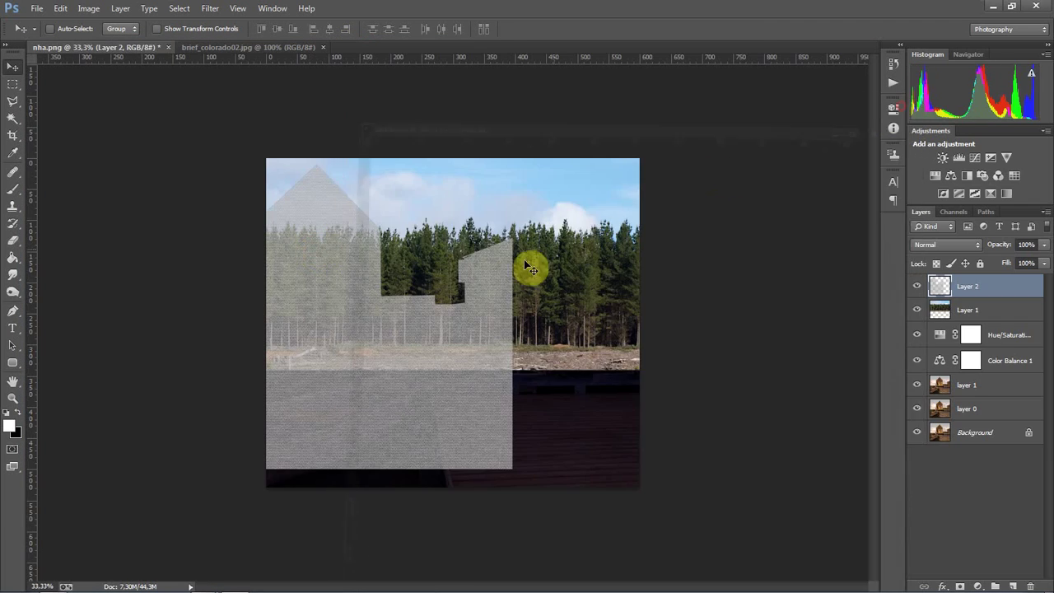
pyautogui.click(903, 107)
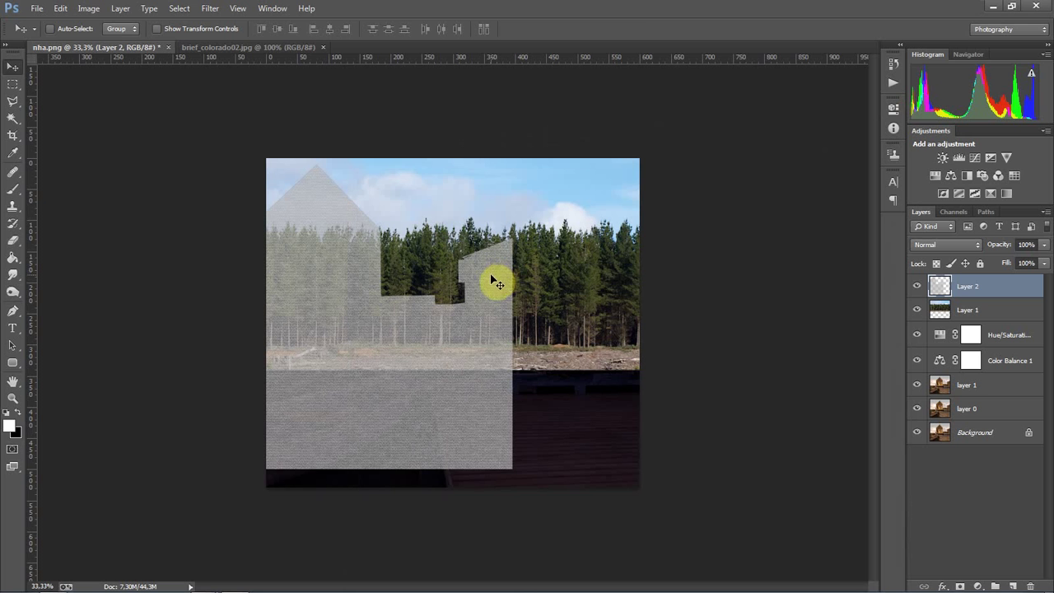
# Move Layer 2's silhouette into line with the cabin, compare layers, and leave Layer 2 hidden
pyautogui.hotkey('ctrl', 't')
pyautogui.moveTo(388, 376); pyautogui.dragTo(498, 388)
pyautogui.press('Return')
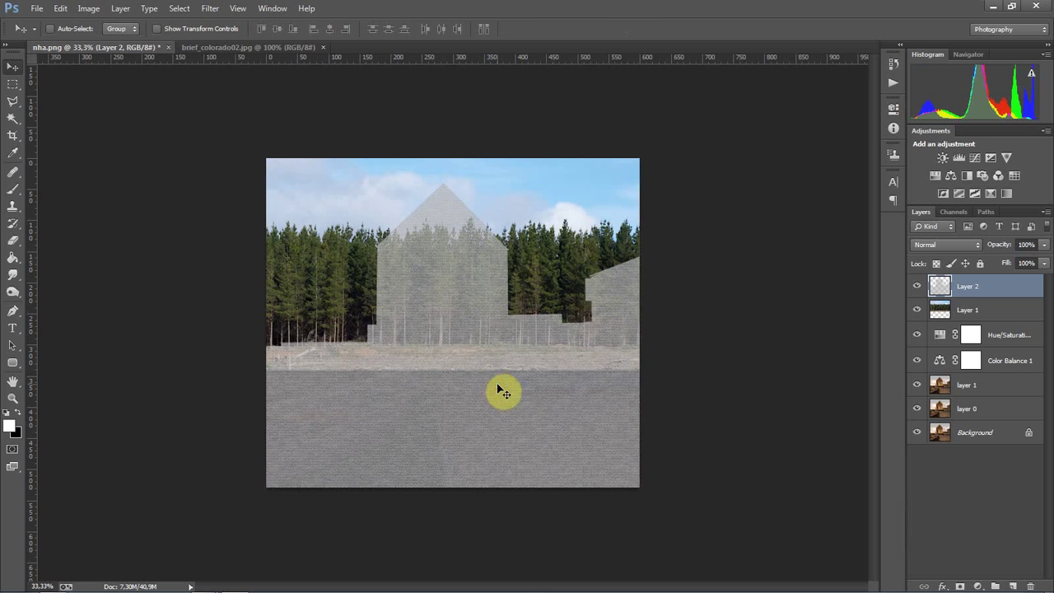
pyautogui.click(916, 312)
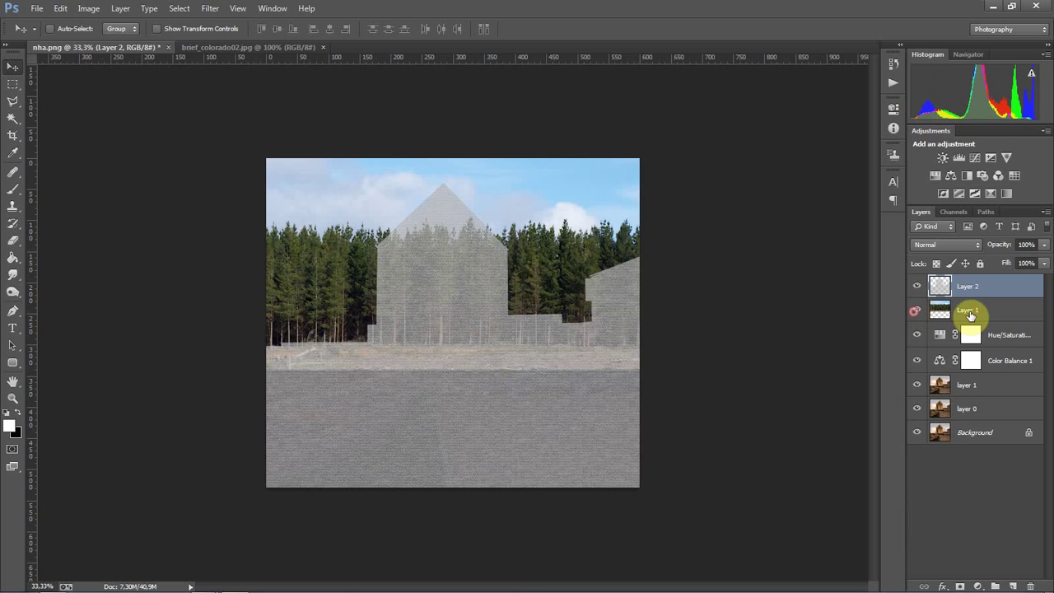
pyautogui.click(968, 311)
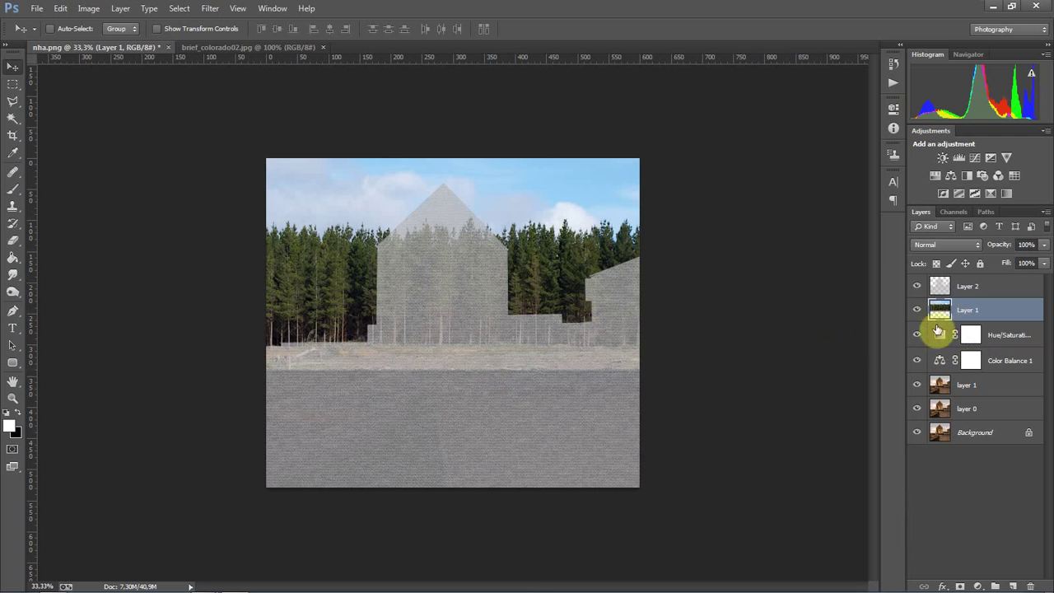
pyautogui.click(917, 286)
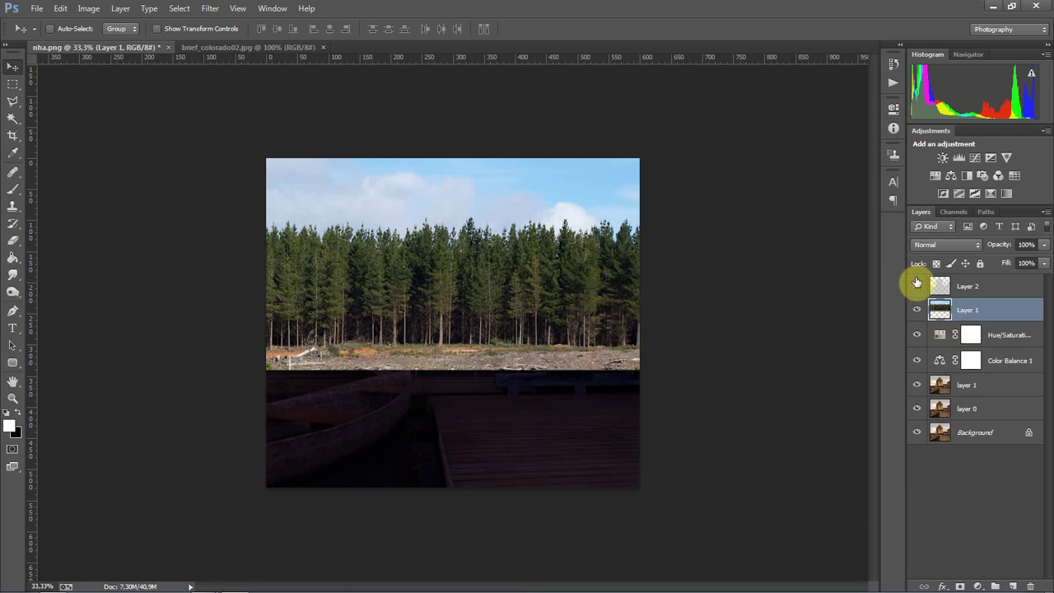
pyautogui.click(917, 286)
pyautogui.click(917, 310)
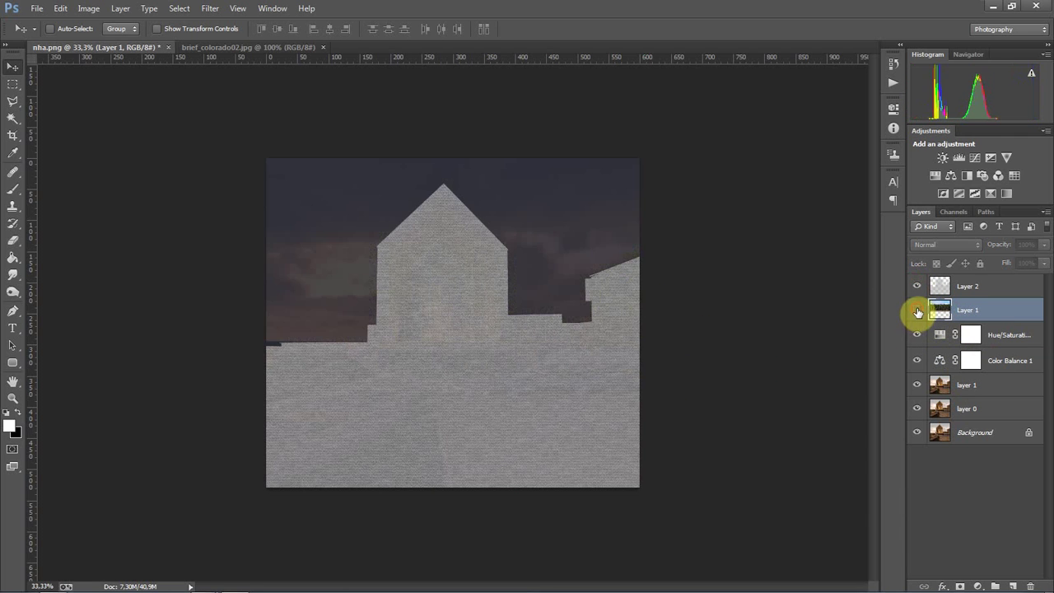
pyautogui.click(916, 286)
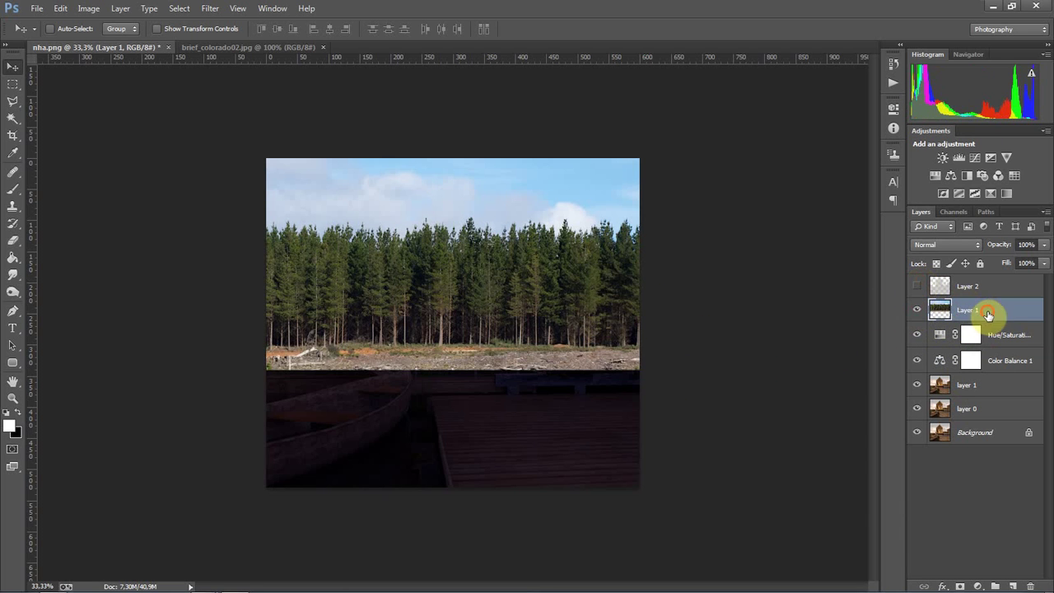
# Add a mask to the forest layer, Magic Wand-select around Layer 2's silhouette, invert, and hide Layer 2
pyautogui.click(961, 587)
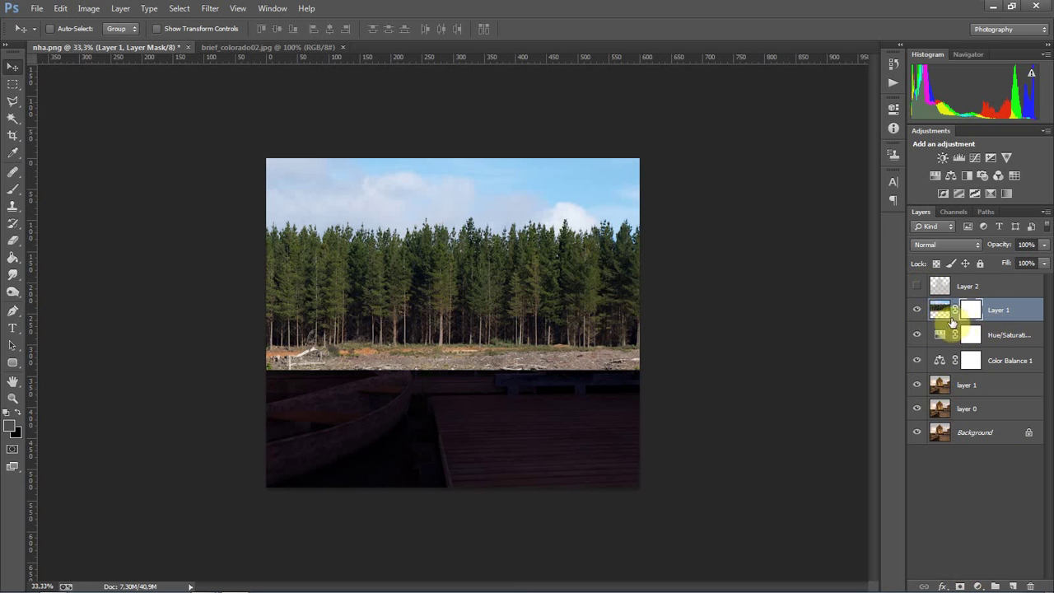
pyautogui.click(916, 286)
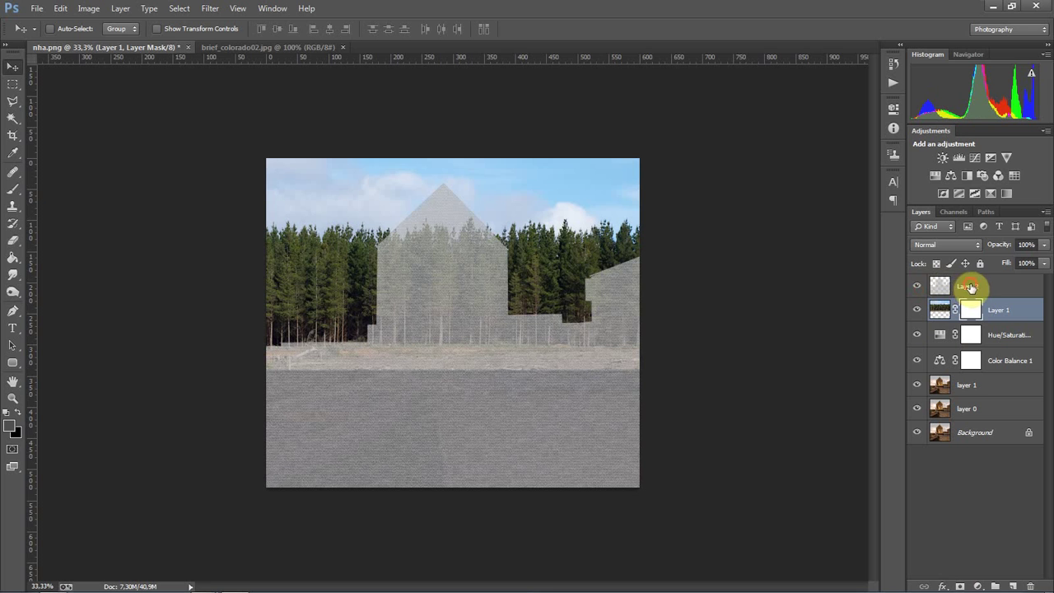
pyautogui.click(970, 286)
pyautogui.click(13, 118)
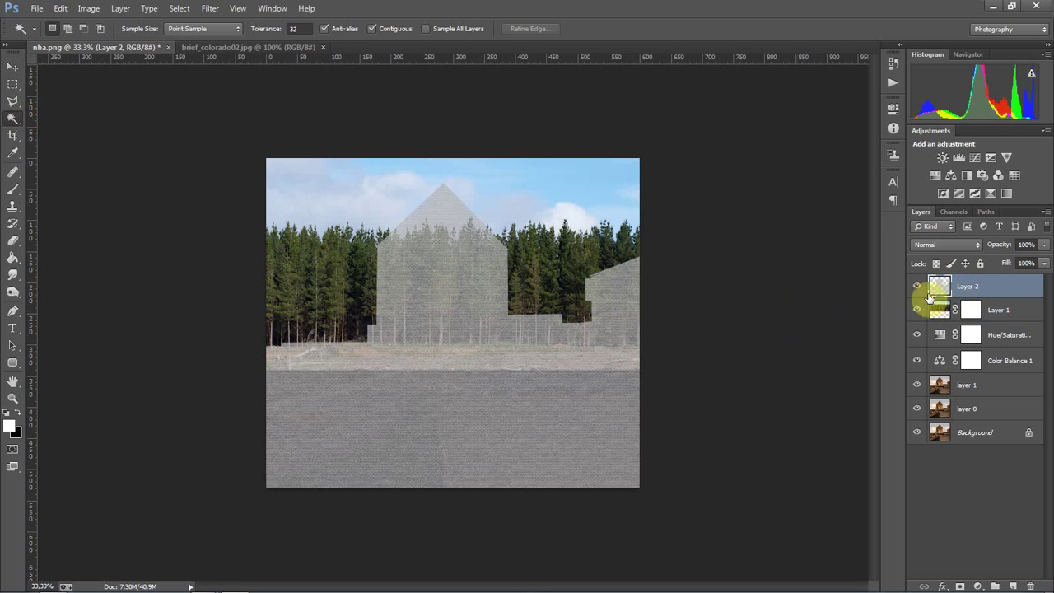
pyautogui.click(539, 187)
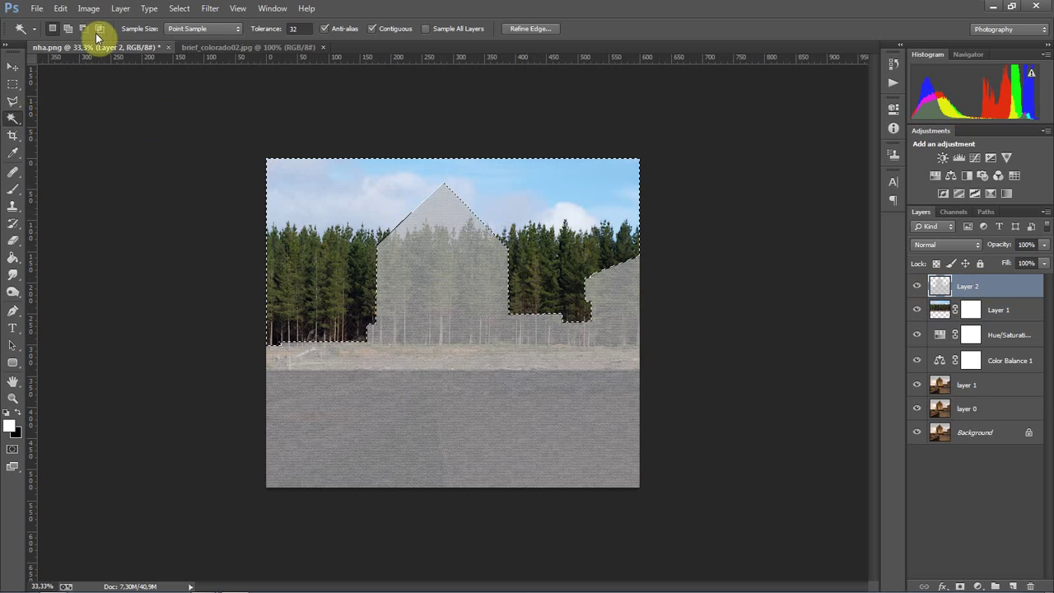
pyautogui.click(88, 8)
pyautogui.moveTo(108, 41)
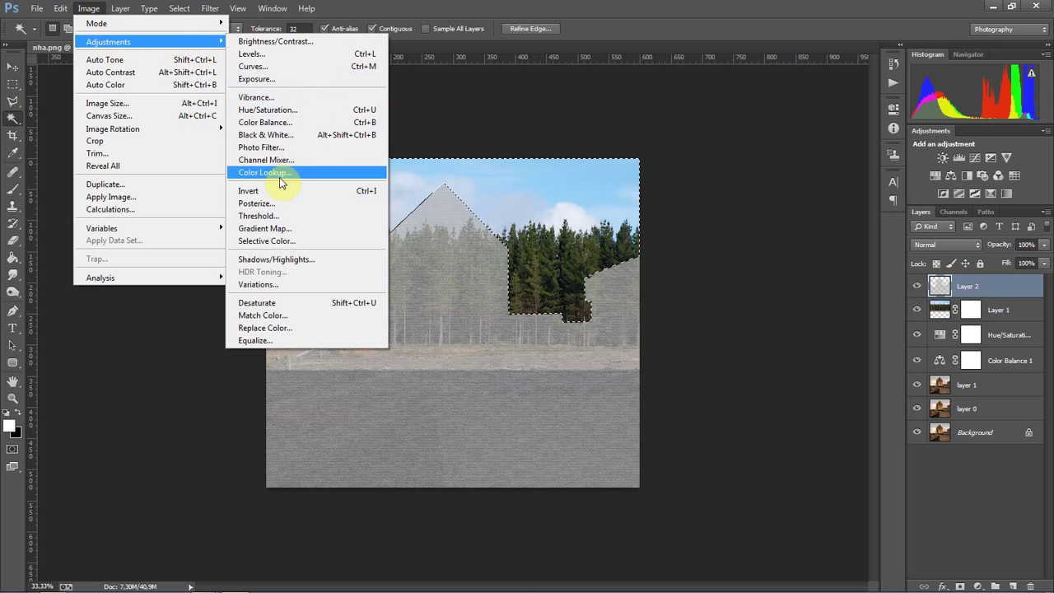
pyautogui.click(277, 191)
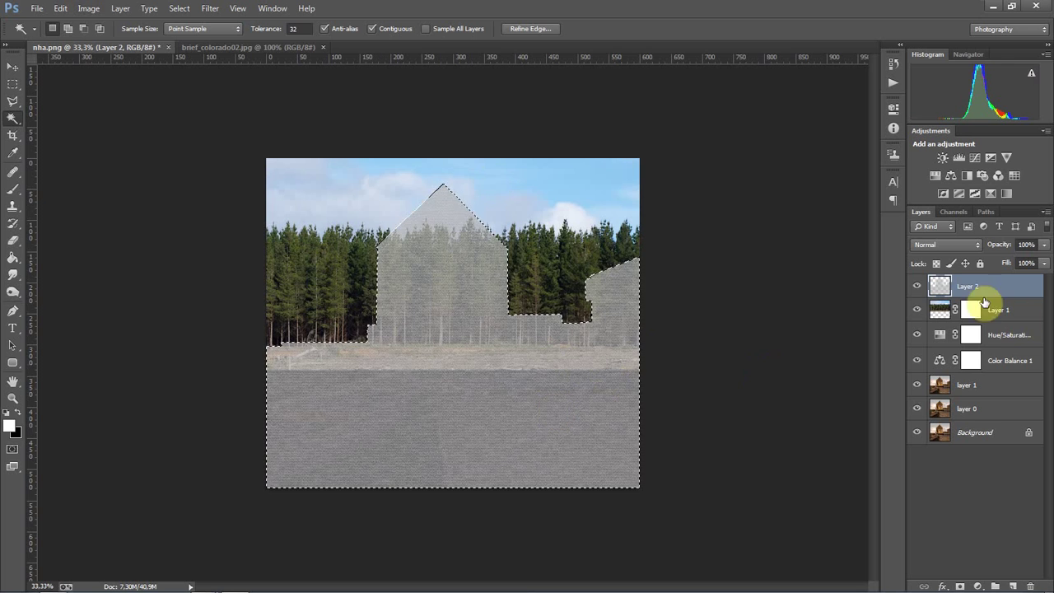
pyautogui.click(916, 286)
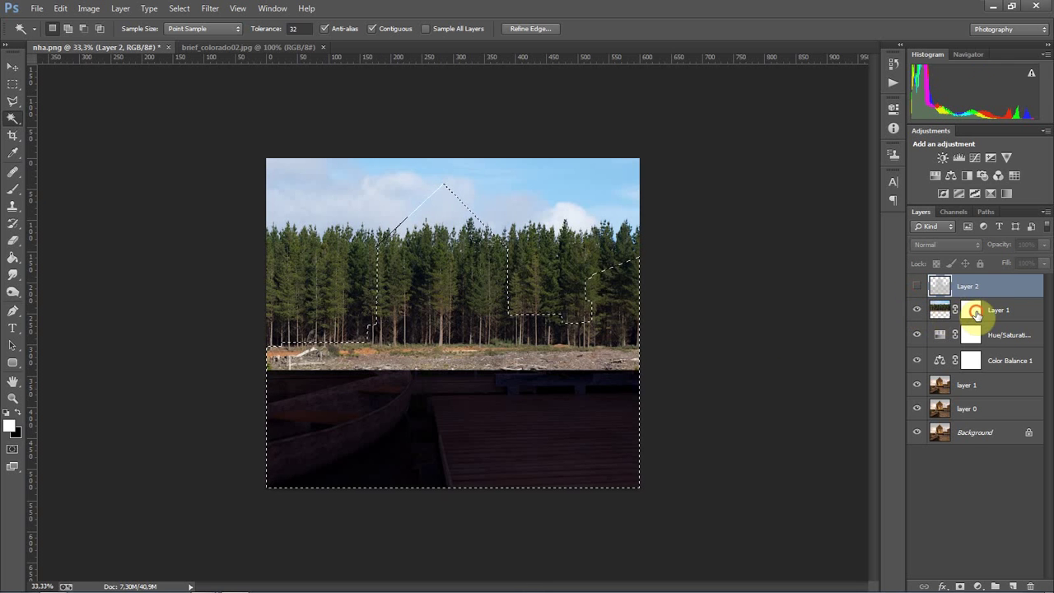
# Paint black on Layer 1's mask inside the selection with a 184–472 px brush
pyautogui.click(971, 310)
pyautogui.press('b')
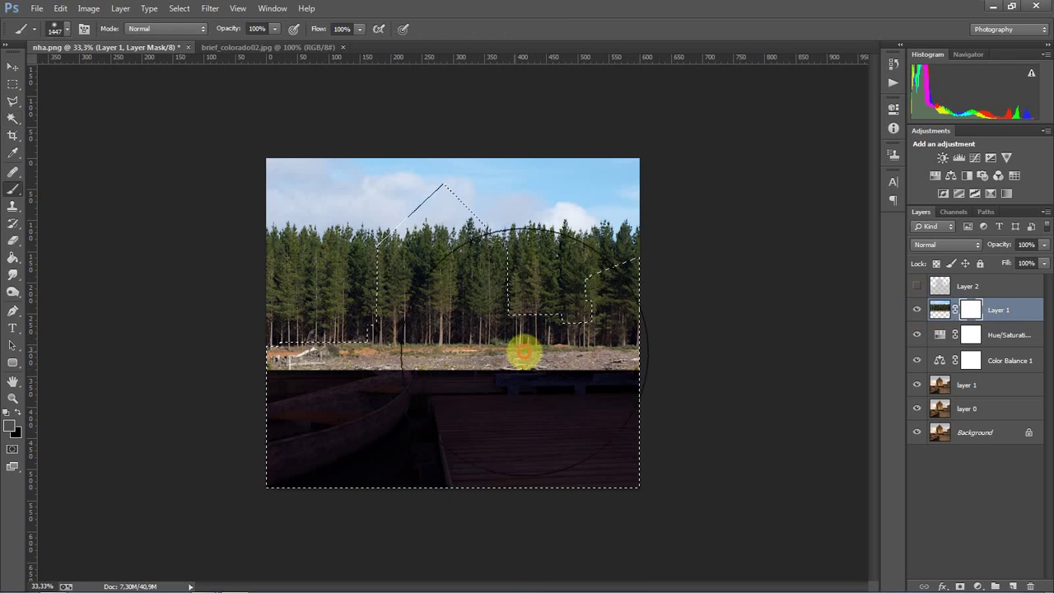
pyautogui.moveTo(525, 355)
pyautogui.mouseDown()
pyautogui.moveTo(372, 349)
pyautogui.moveTo(230, 316)
pyautogui.moveTo(302, 355)
pyautogui.moveTo(334, 118)
pyautogui.mouseUp()
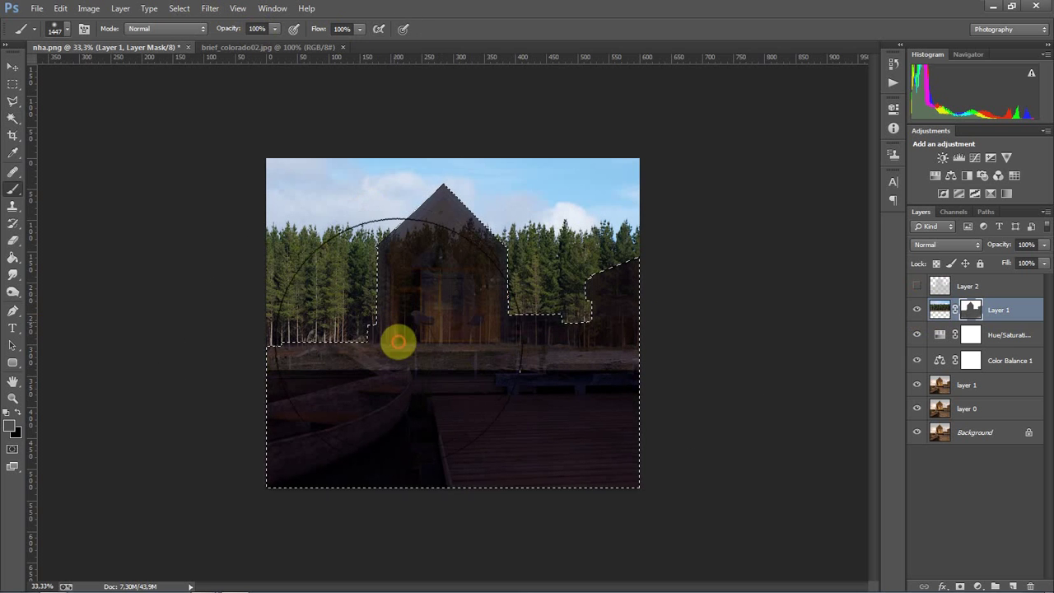
pyautogui.rightClick(362, 344)
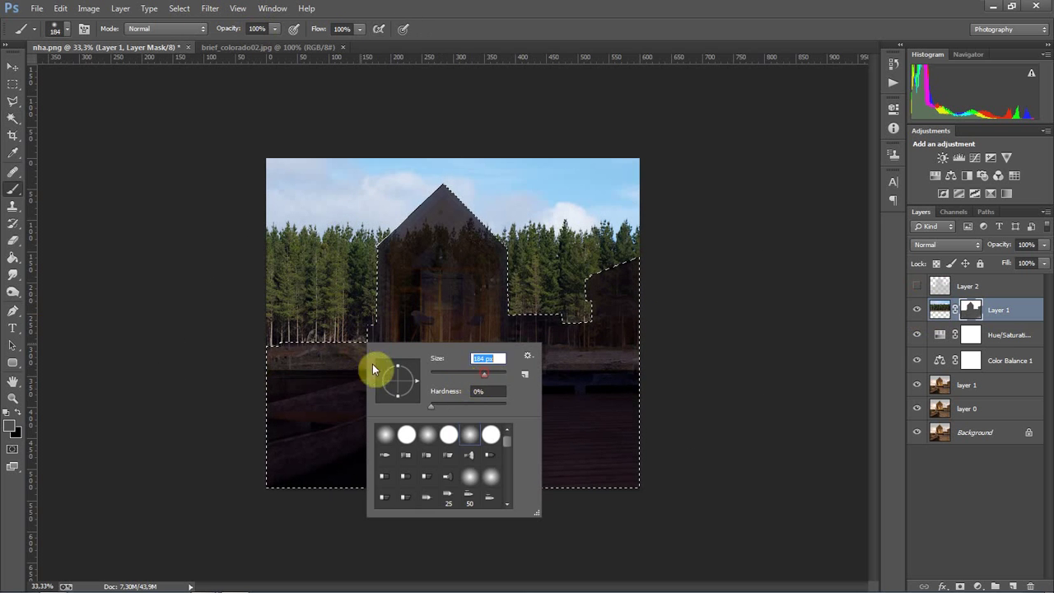
pyautogui.write('184')
pyautogui.press('Return')
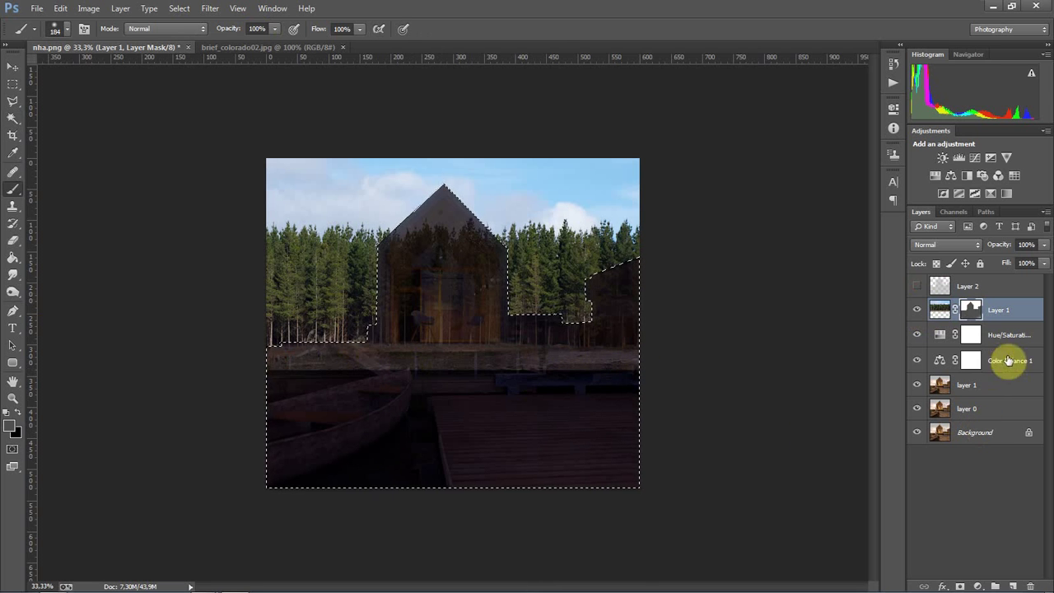
pyautogui.rightClick(463, 426)
pyautogui.moveTo(577, 458); pyautogui.dragTo(605, 461)
pyautogui.press('Return')
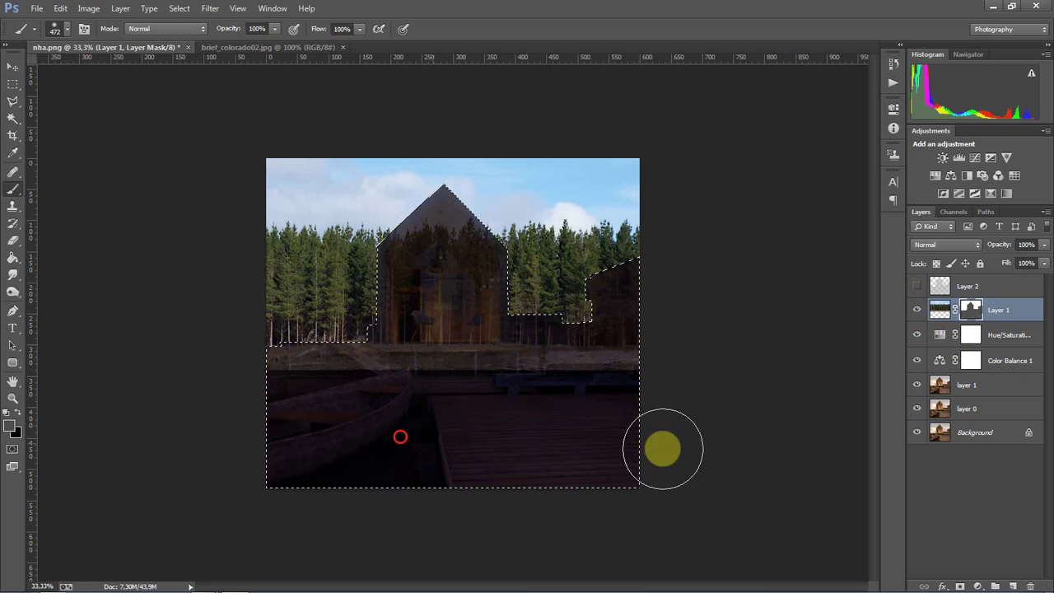
# Deselect, zoom to 100%, and bring the cabin into view
pyautogui.hotkey('ctrl', 'd')
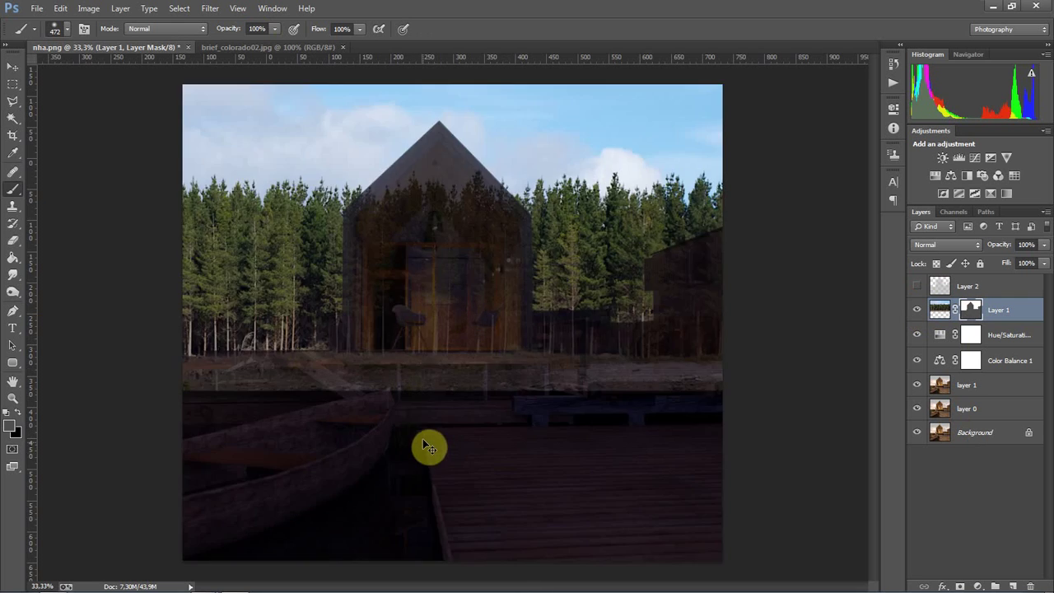
pyautogui.hotkey('ctrl', '1')
pyautogui.moveTo(452, 301)
pyautogui.mouseDown()
pyautogui.moveTo(598, 428)
pyautogui.moveTo(600, 402)
pyautogui.mouseUp()
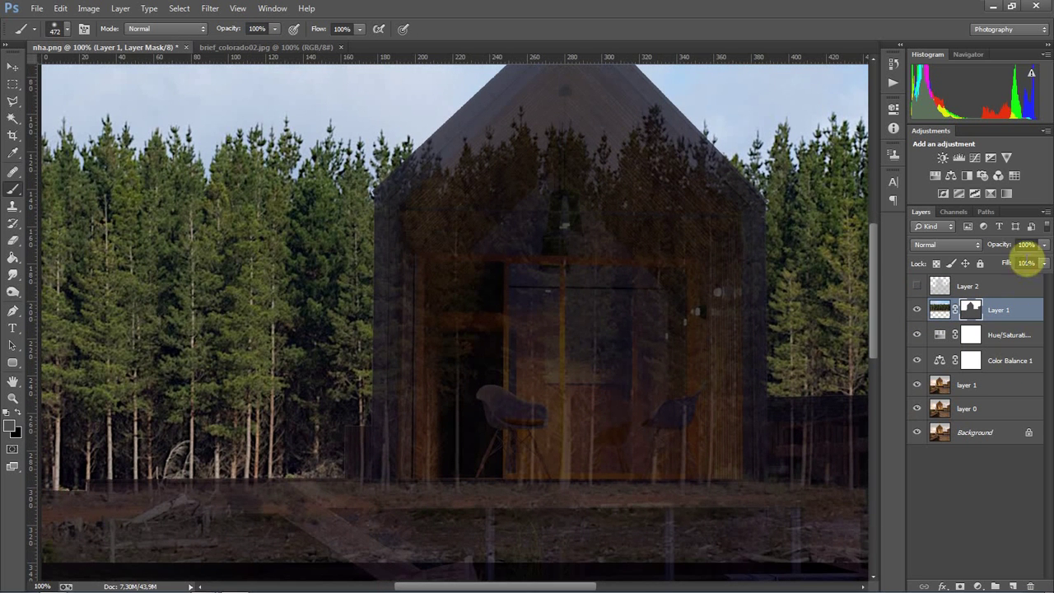
# Compare the scene with Hue/Saturation hidden, then move Layer 1 below Color Balance 1
pyautogui.click(921, 336)
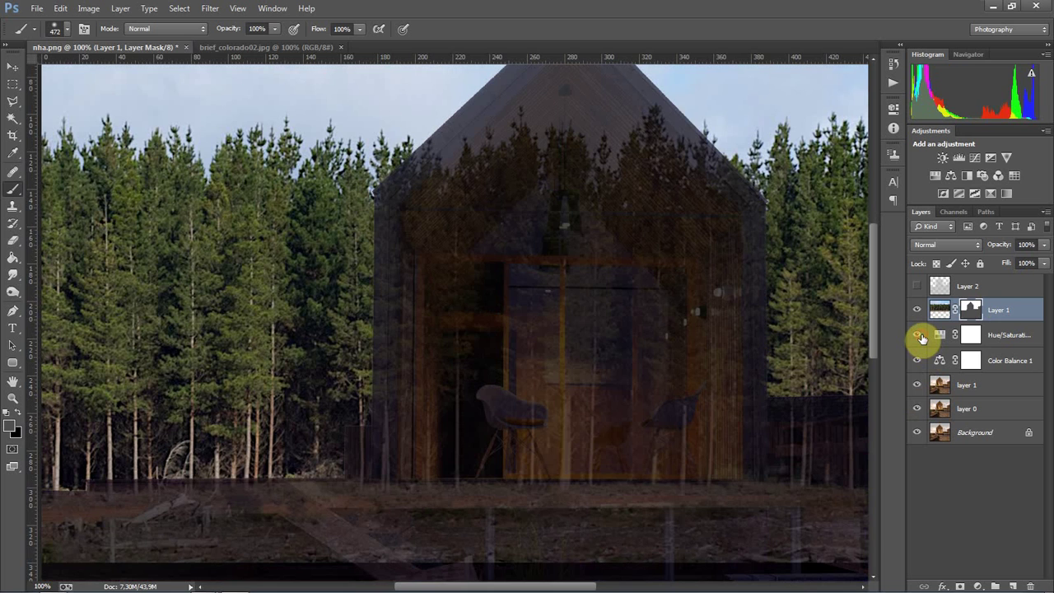
pyautogui.click(919, 335)
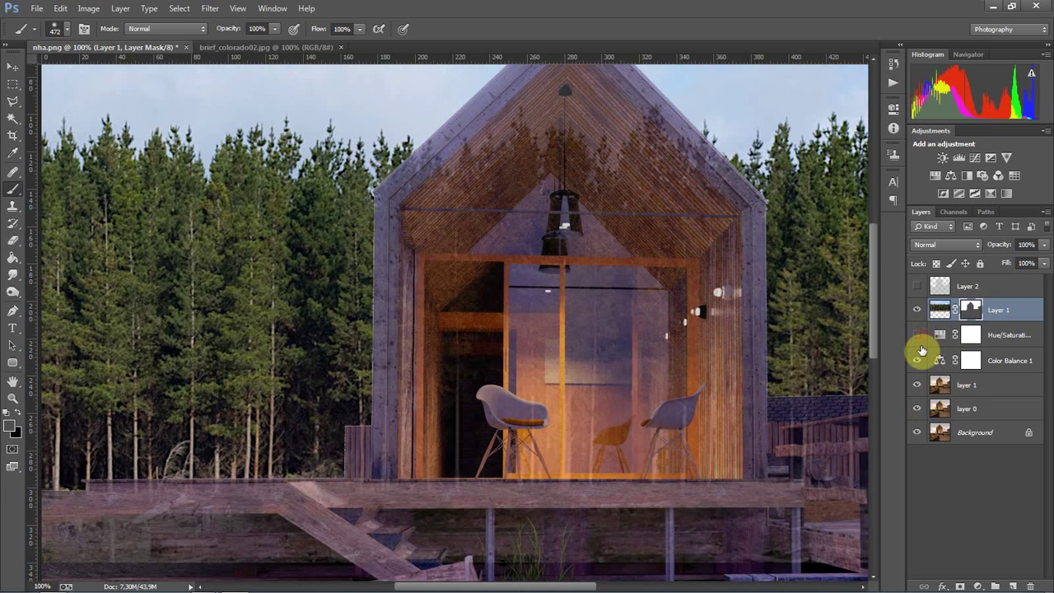
pyautogui.click(920, 336)
pyautogui.click(1003, 311)
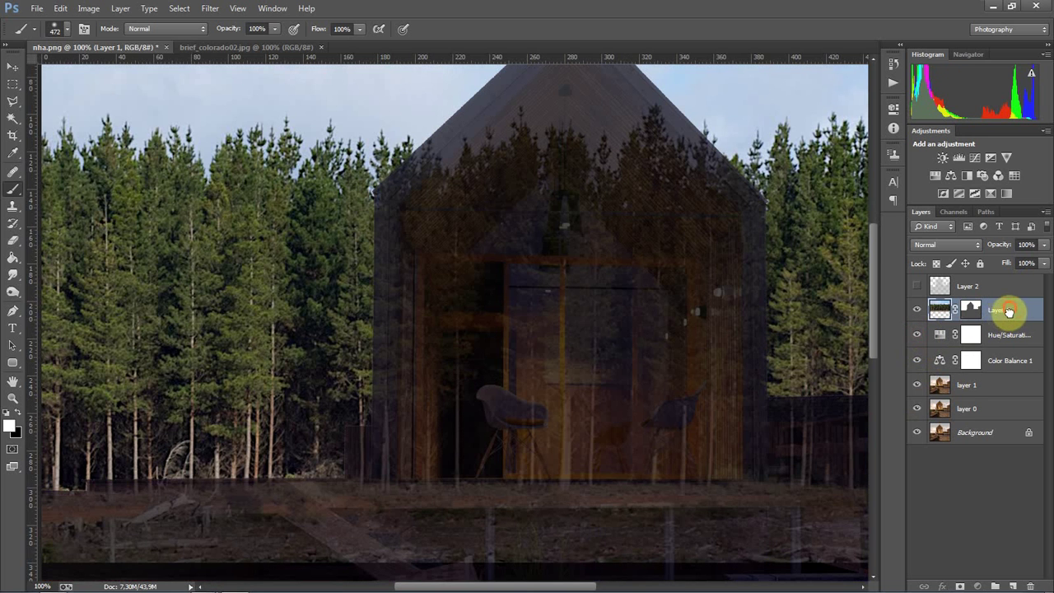
pyautogui.moveTo(1009, 310); pyautogui.dragTo(1011, 363)
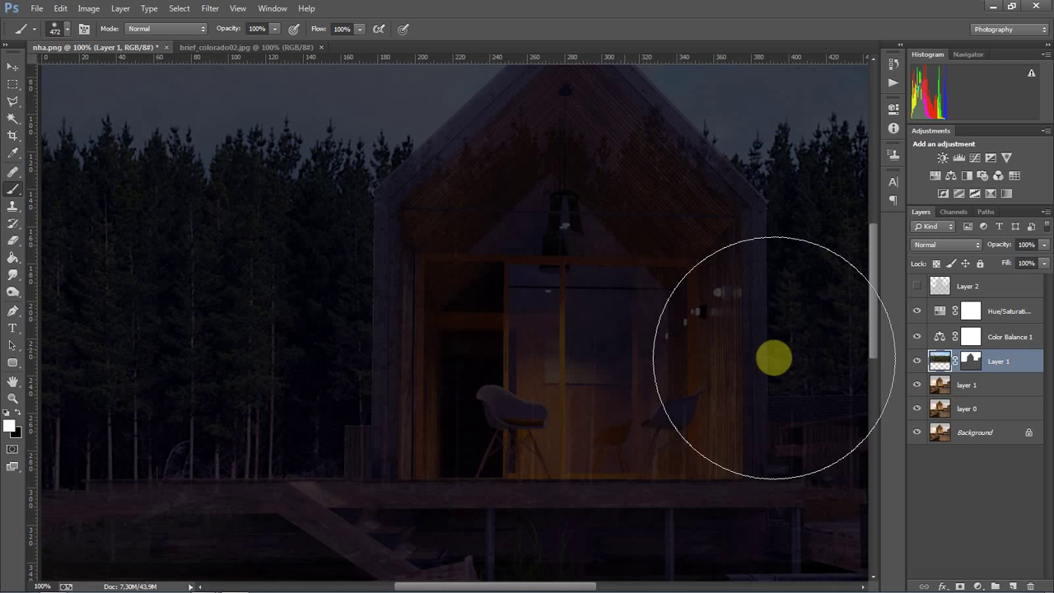
# Centre the 100% view on the cabin and show the History panel
pyautogui.scroll(-5, 628, 358)
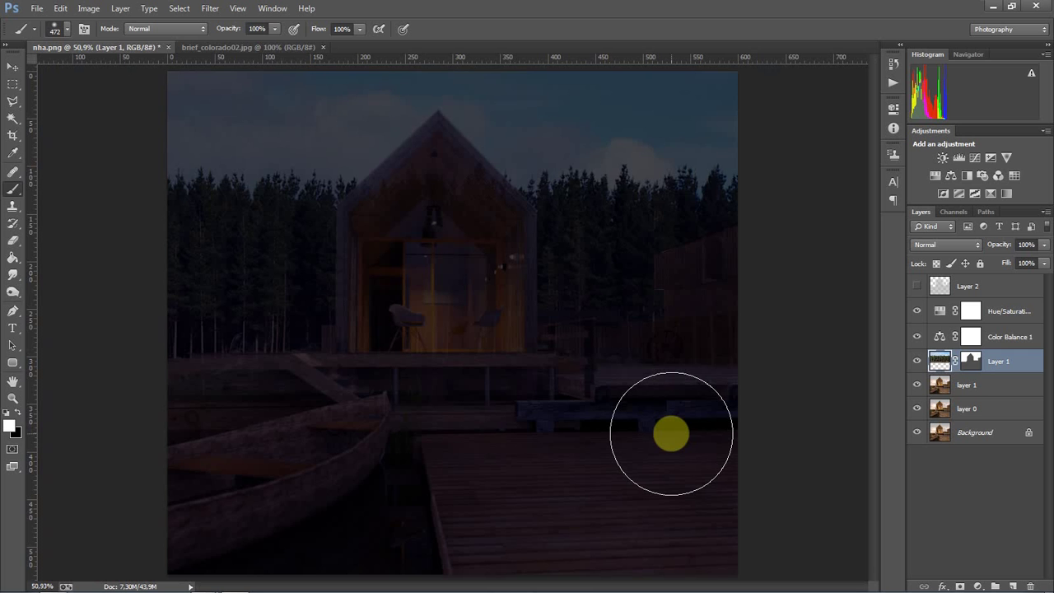
pyautogui.moveTo(671, 434); pyautogui.dragTo(719, 403)
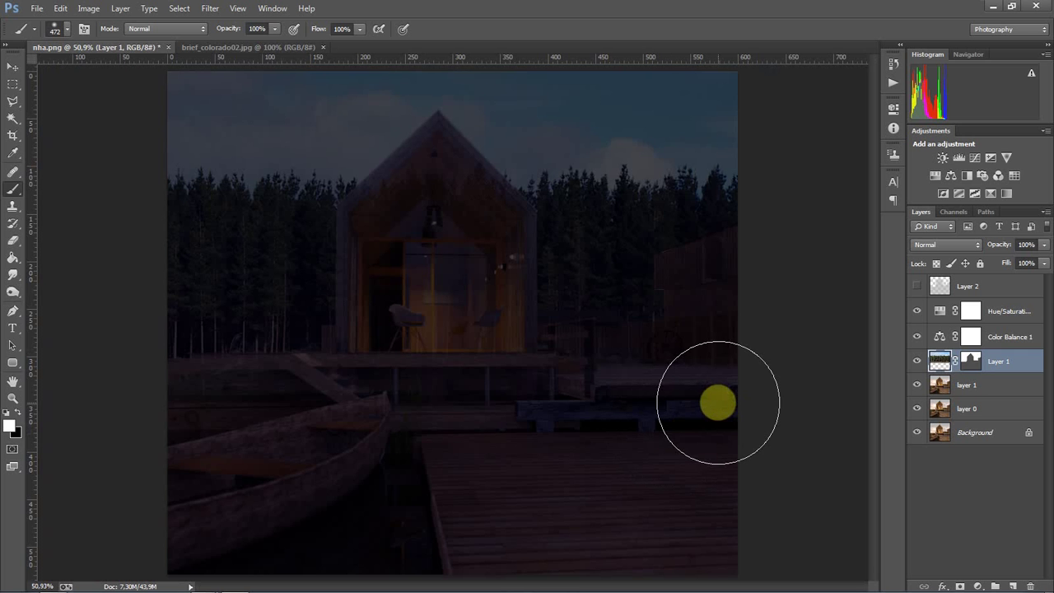
pyautogui.scroll(2, 471, 370)
pyautogui.scroll(2, 294, 384)
pyautogui.moveTo(294, 384); pyautogui.dragTo(376, 536)
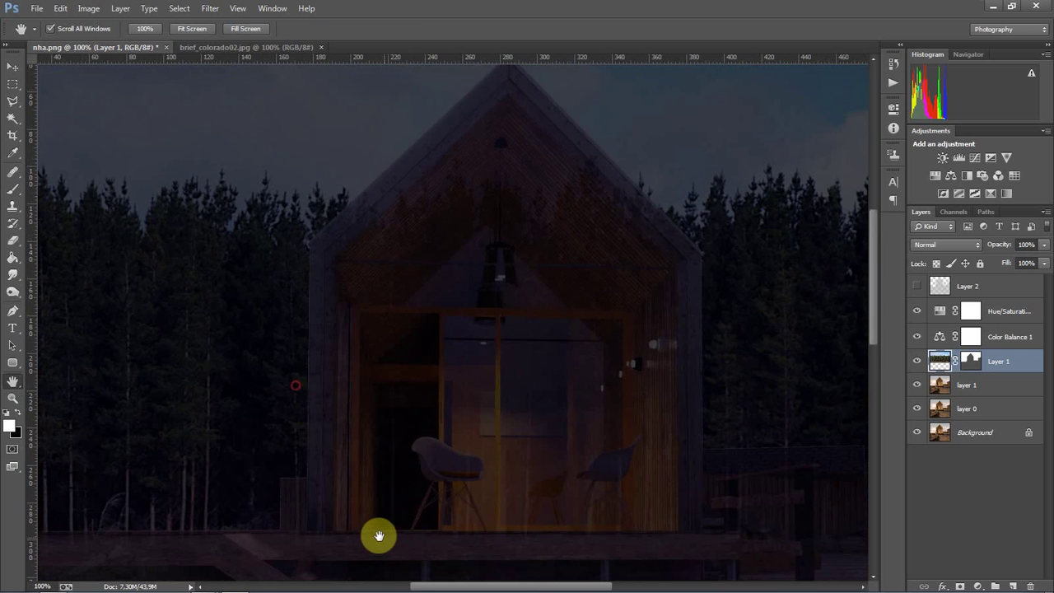
pyautogui.moveTo(431, 349); pyautogui.dragTo(414, 361)
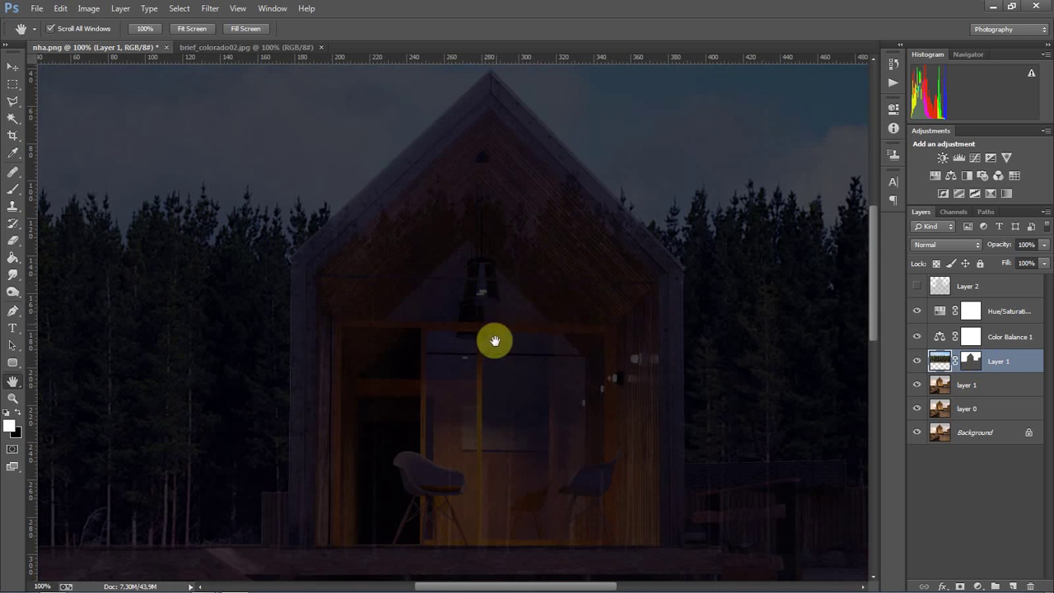
pyautogui.moveTo(455, 415)
pyautogui.mouseDown()
pyautogui.moveTo(490, 398)
pyautogui.moveTo(687, 374)
pyautogui.moveTo(426, 335)
pyautogui.mouseUp()
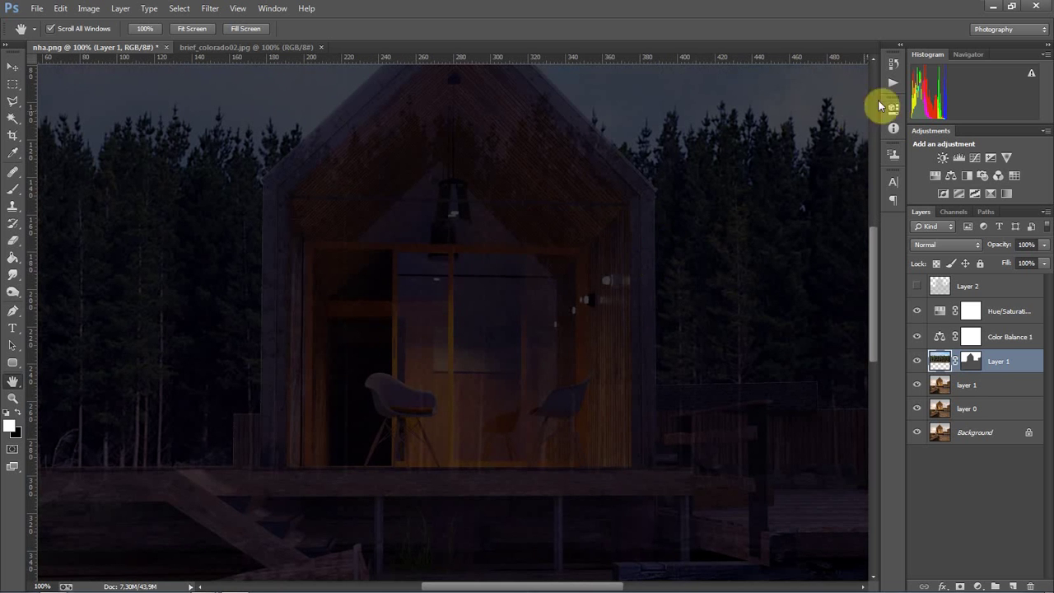
pyautogui.click(896, 64)
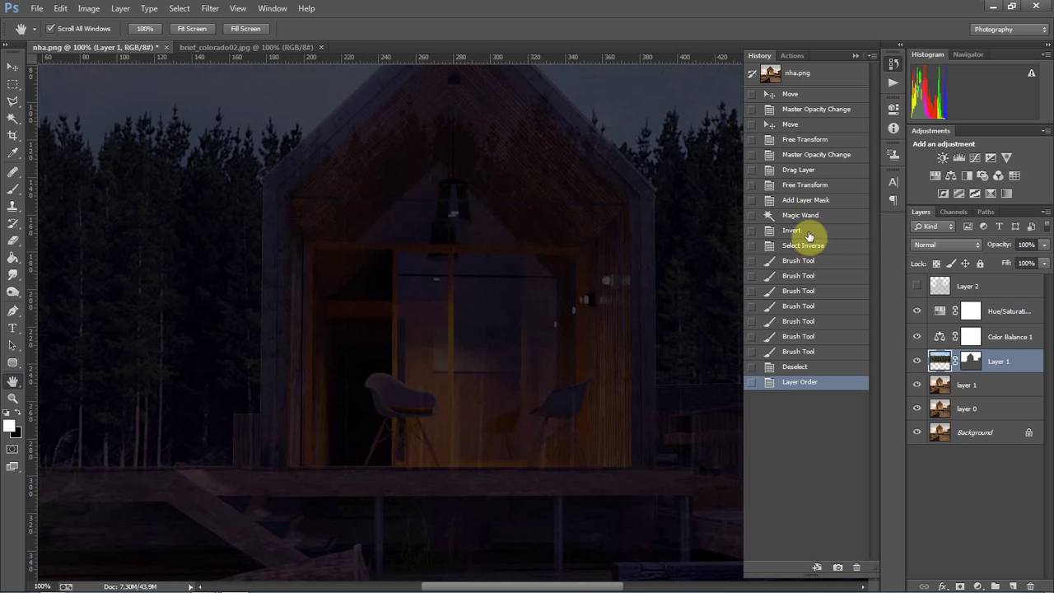
# Revert to Master Opacity Change, fit the image, and give Layer 1 a fresh mask below the adjustments
pyautogui.click(800, 155)
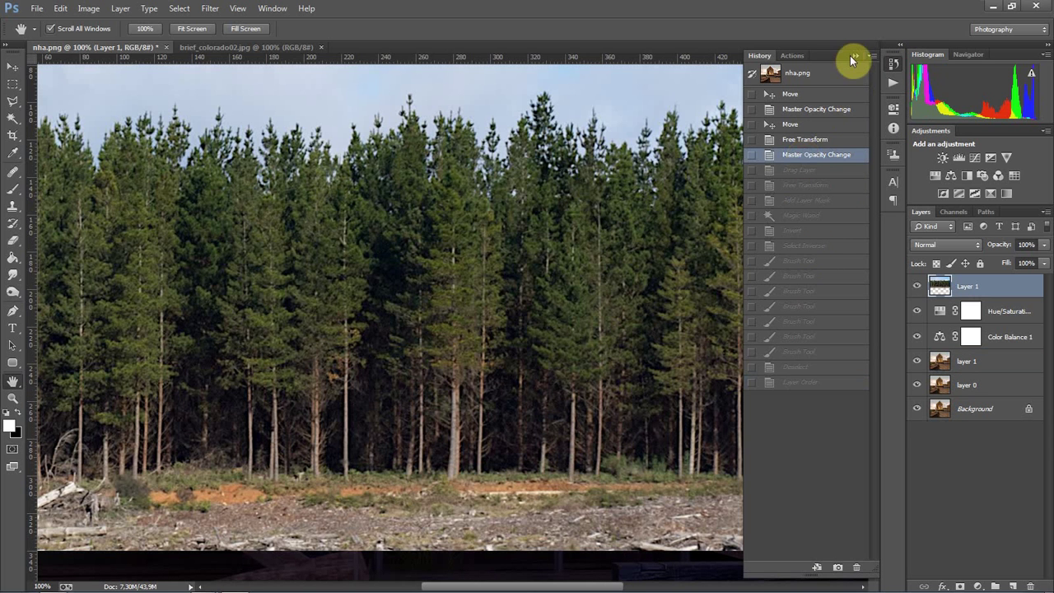
pyautogui.click(852, 56)
pyautogui.hotkey('ctrl', '0')
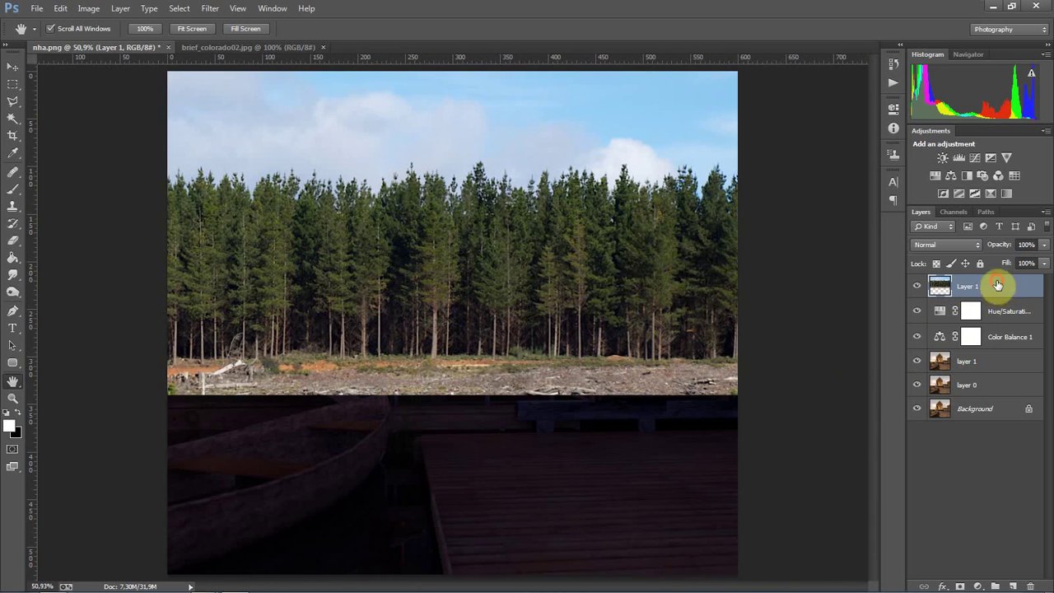
pyautogui.moveTo(1003, 334); pyautogui.dragTo(1005, 341)
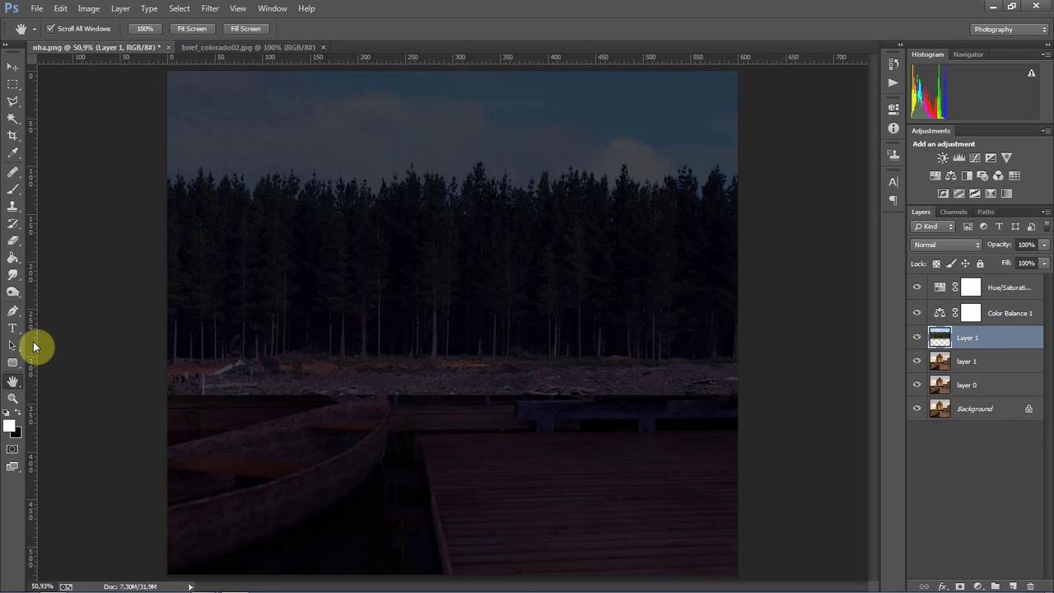
pyautogui.click(960, 587)
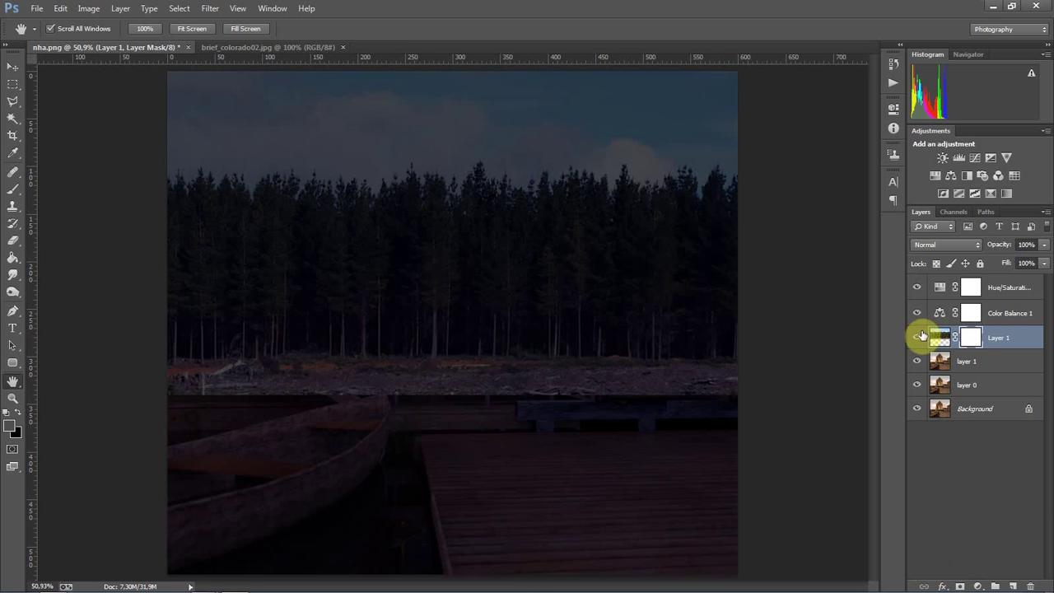
pyautogui.click(972, 338)
pyautogui.doubleClick(918, 340)
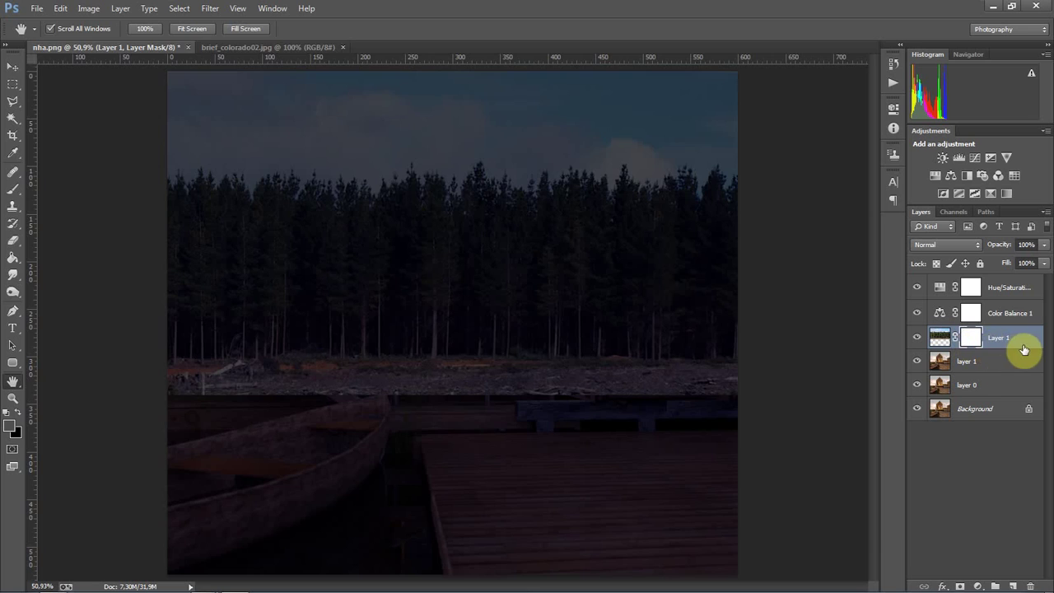
# Open alpha.png and copy its house silhouette into nha.png as Layer 2
pyautogui.hotkey('ctrl', 'o')
pyautogui.doubleClick(196, 212)
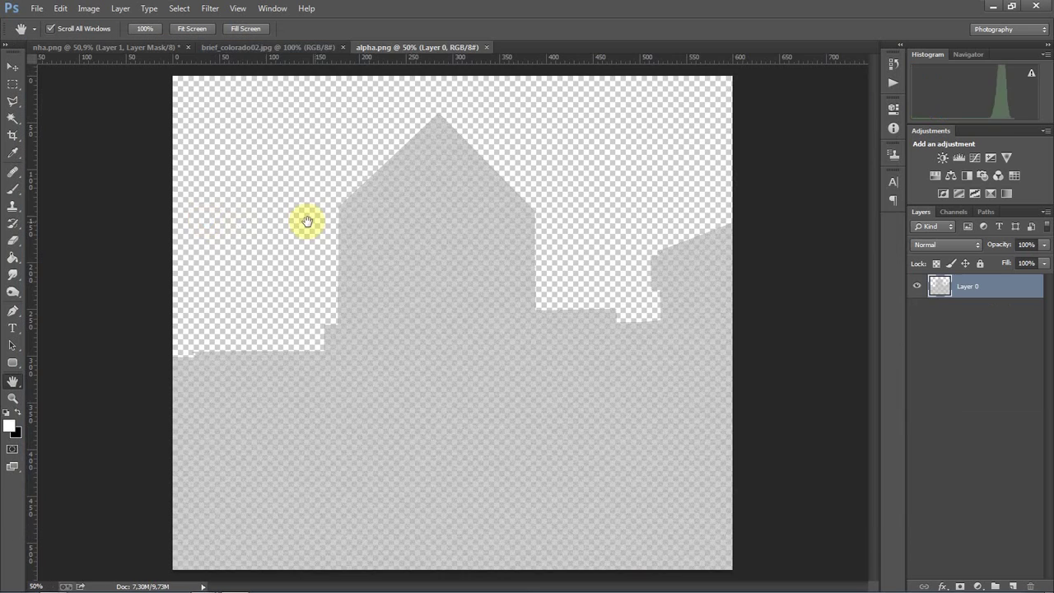
pyautogui.moveTo(371, 48); pyautogui.dragTo(392, 110)
pyautogui.click(12, 65)
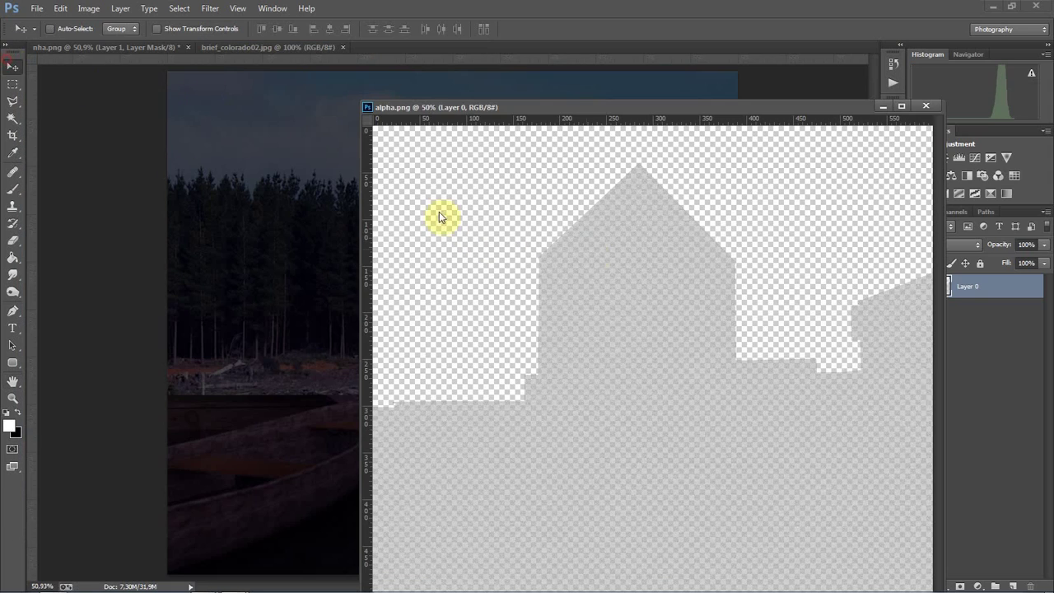
pyautogui.moveTo(585, 249); pyautogui.dragTo(286, 216)
pyautogui.click(926, 105)
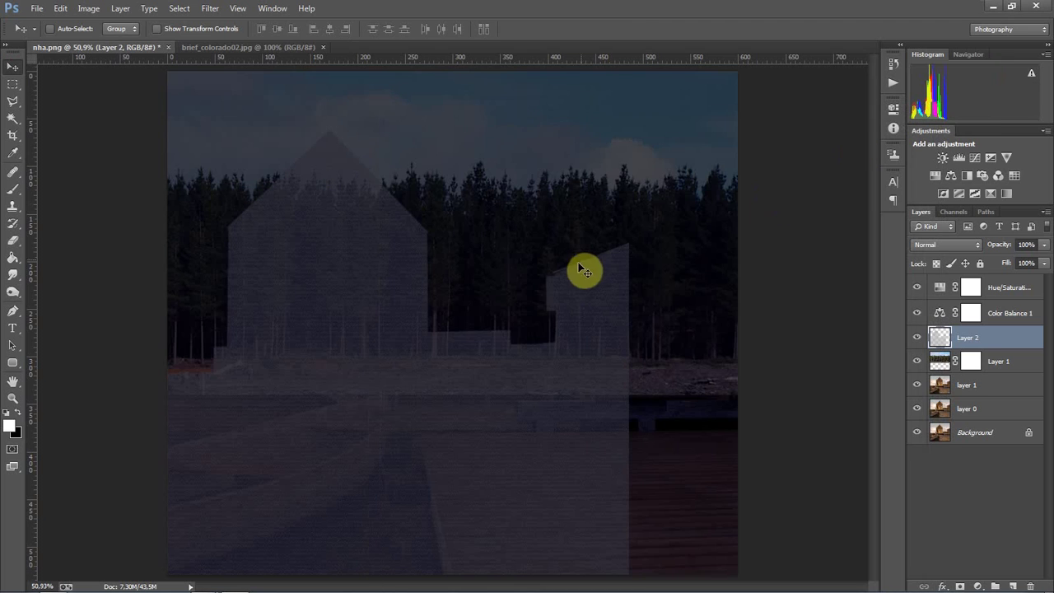
# Transform Layer 2 to shift the silhouette right and up over the scene
pyautogui.hotkey('ctrl', 't')
pyautogui.moveTo(299, 438); pyautogui.dragTo(419, 413)
pyautogui.press('Return')
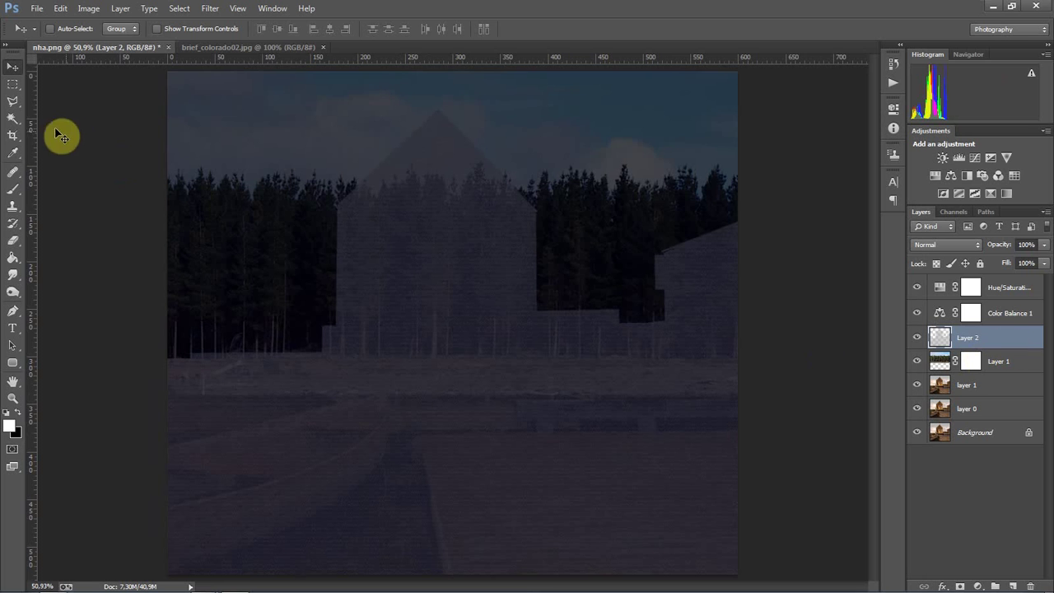
# Magic Wand the sky and trees, then invert to select the house and ground
pyautogui.click(12, 119)
pyautogui.click(293, 194)
pyautogui.click(431, 231)
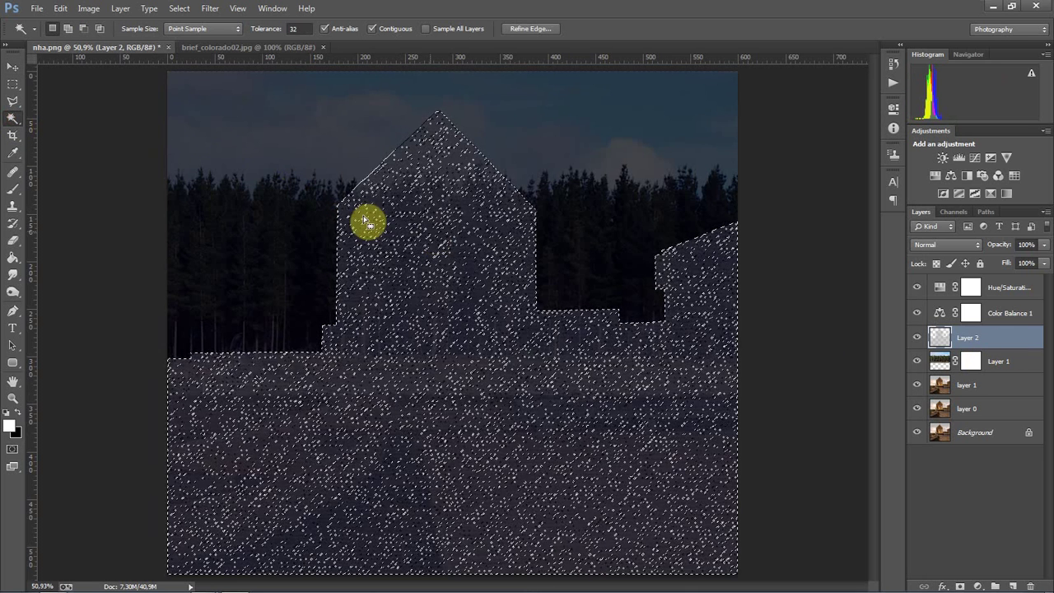
pyautogui.click(268, 183)
pyautogui.hotkey('ctrl', 'shift', 'i')
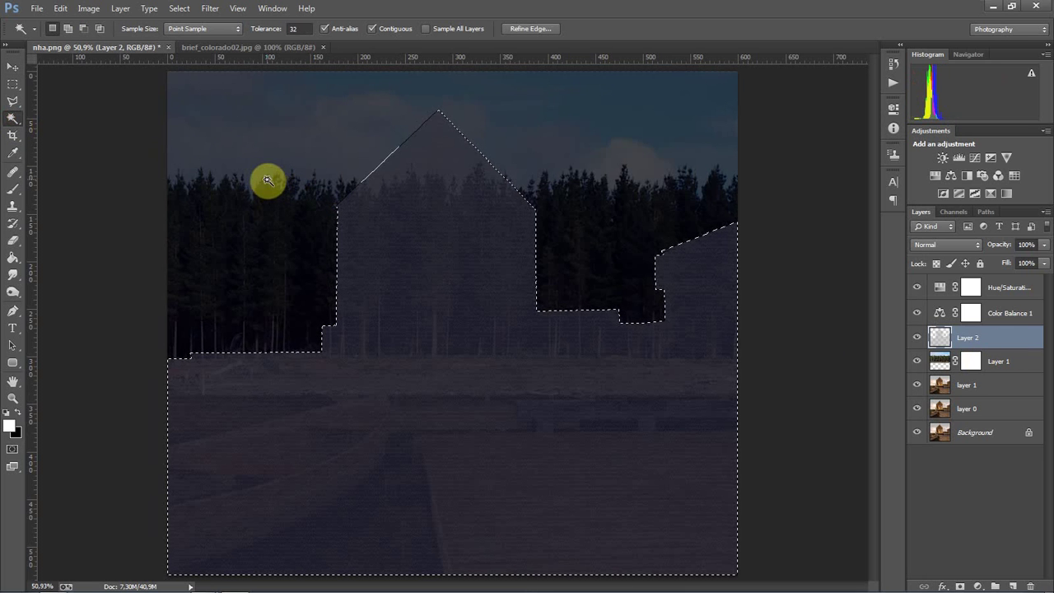
# Hide Layer 2, paint Layer 1's mask black over the cabin, then deselect
pyautogui.click(917, 337)
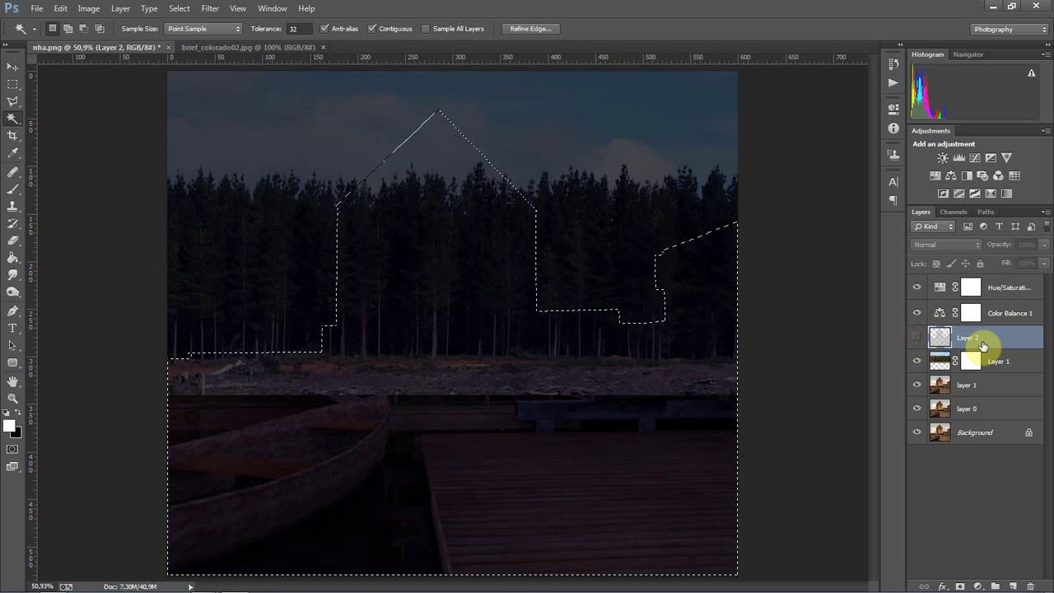
pyautogui.click(970, 361)
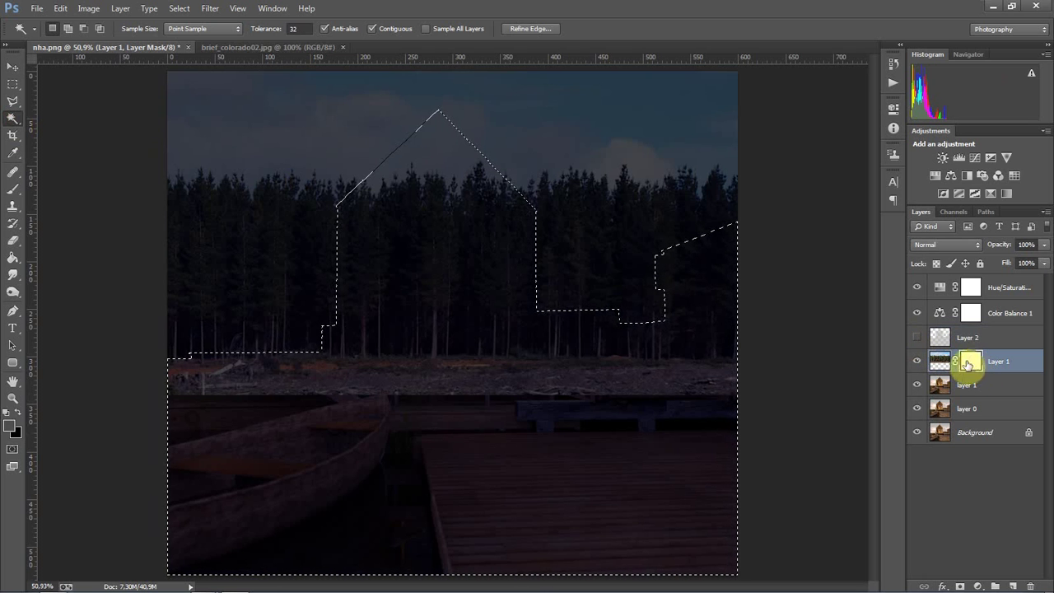
pyautogui.click(11, 430)
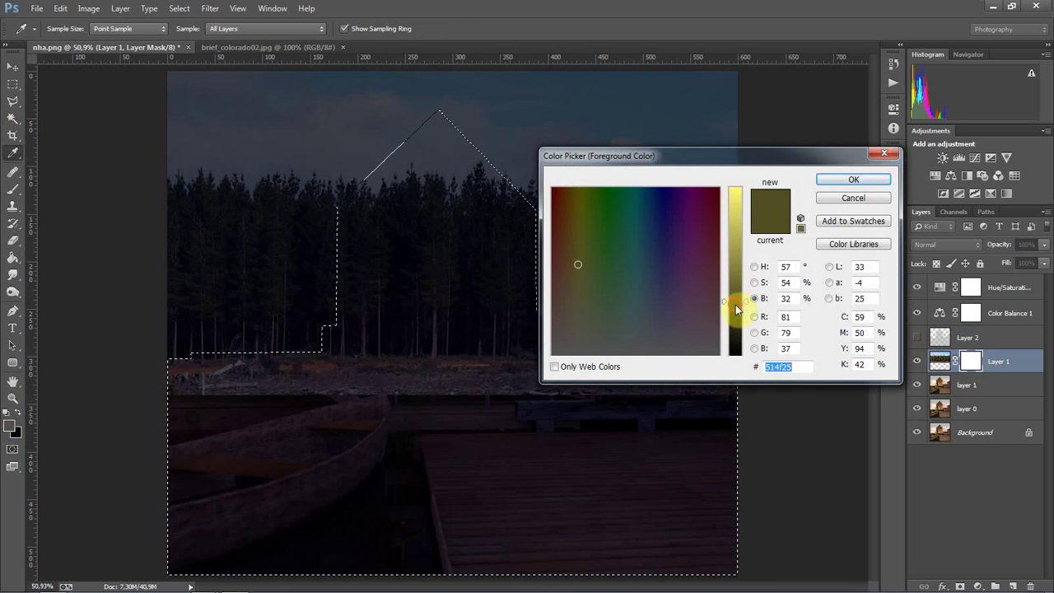
pyautogui.moveTo(736, 306); pyautogui.dragTo(741, 399)
pyautogui.click(853, 180)
pyautogui.press('b')
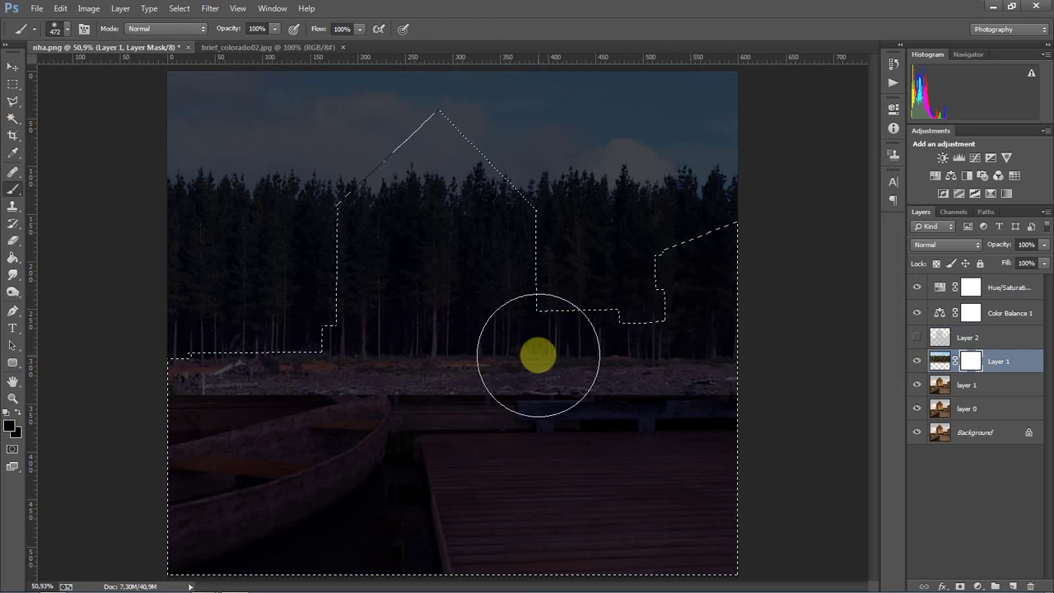
pyautogui.moveTo(667, 334)
pyautogui.mouseDown()
pyautogui.moveTo(381, 313)
pyautogui.moveTo(349, 184)
pyautogui.moveTo(437, 132)
pyautogui.moveTo(219, 499)
pyautogui.moveTo(178, 393)
pyautogui.moveTo(720, 278)
pyautogui.moveTo(506, 352)
pyautogui.moveTo(391, 565)
pyautogui.moveTo(41, 454)
pyautogui.moveTo(341, 329)
pyautogui.moveTo(95, 525)
pyautogui.moveTo(499, 514)
pyautogui.moveTo(297, 472)
pyautogui.mouseUp()
pyautogui.hotkey('ctrl', 'd')
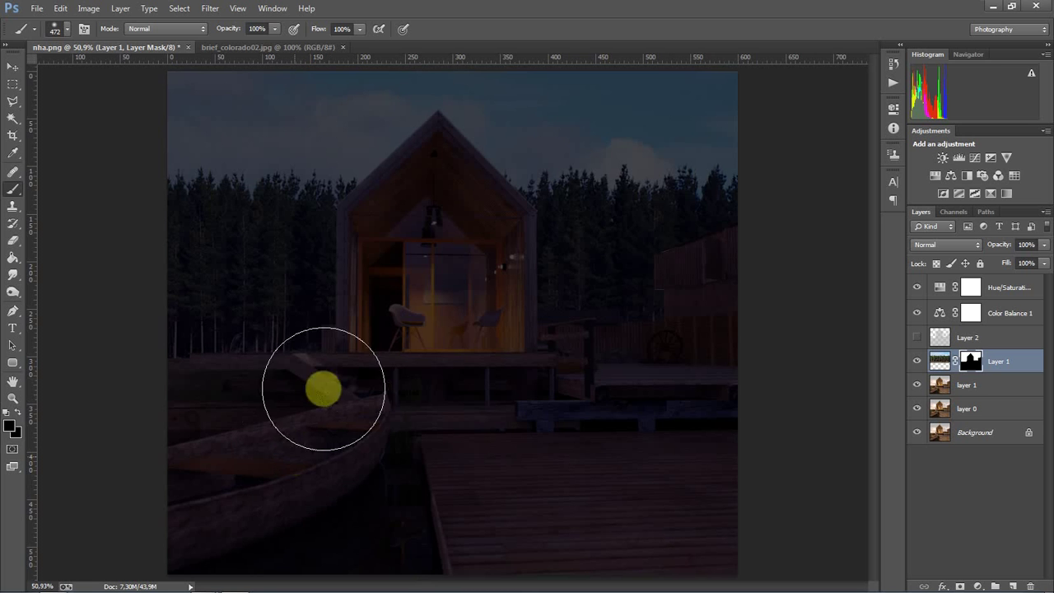
# Pan and zoom around the cabin, then close the brief_colorado02.jpg document
pyautogui.scroll(3, 365, 324)
pyautogui.moveTo(618, 436); pyautogui.dragTo(438, 344)
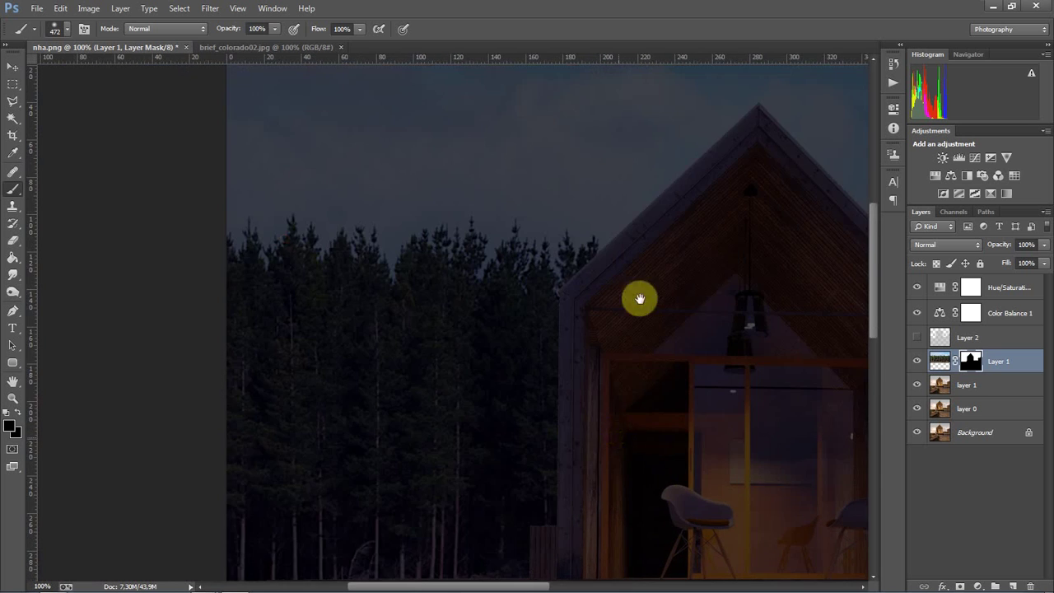
pyautogui.hscroll(5, 438, 344)
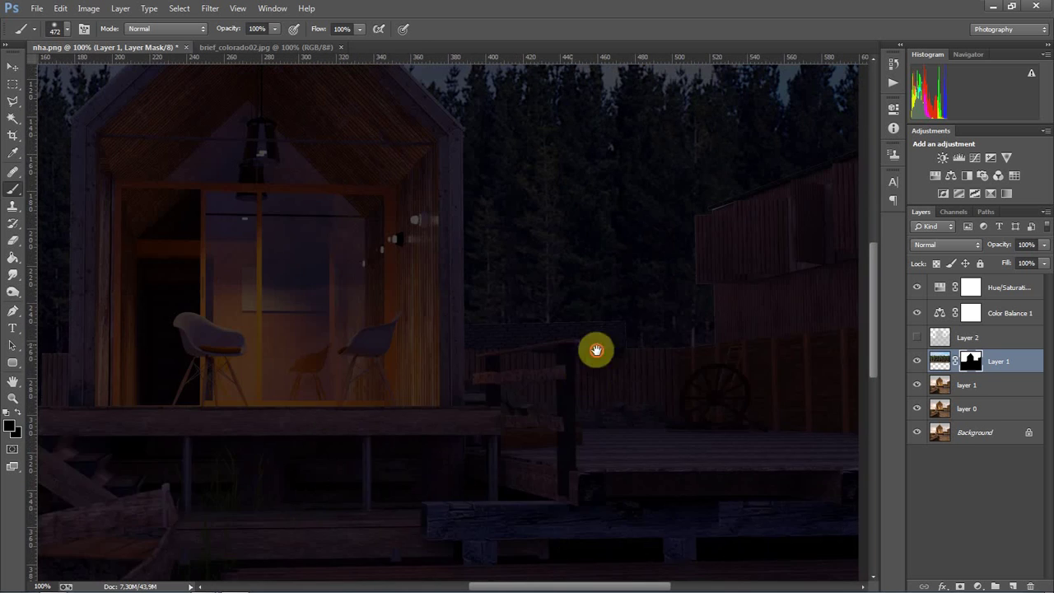
pyautogui.moveTo(595, 348)
pyautogui.mouseDown()
pyautogui.moveTo(598, 406)
pyautogui.moveTo(642, 373)
pyautogui.mouseUp()
pyautogui.press('z')
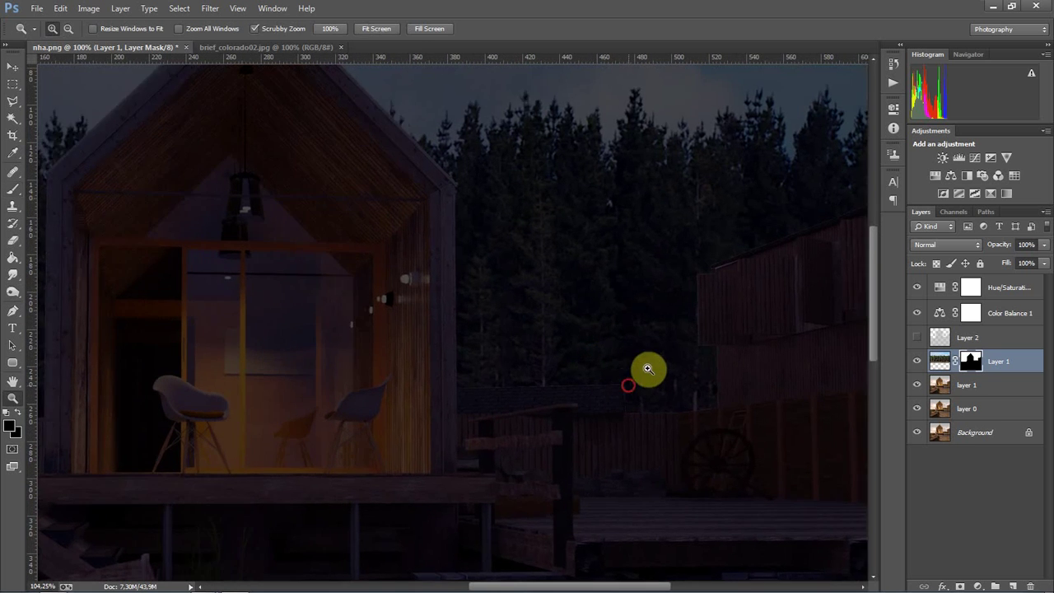
pyautogui.keyDown('alt'); pyautogui.click(642, 373); pyautogui.keyUp('alt')
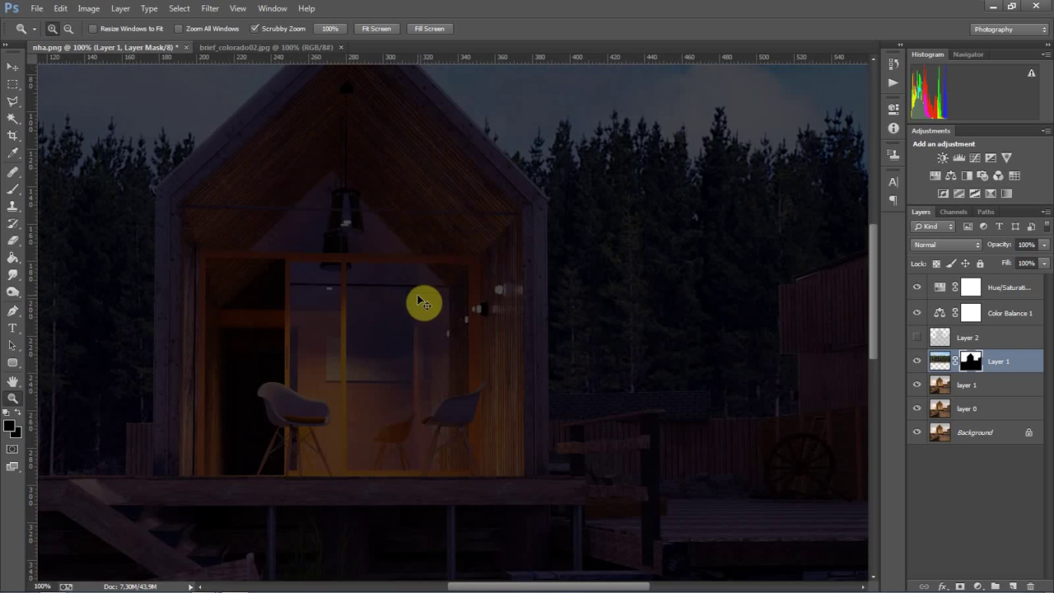
pyautogui.keyDown('alt'); pyautogui.click(421, 299); pyautogui.keyUp('alt')
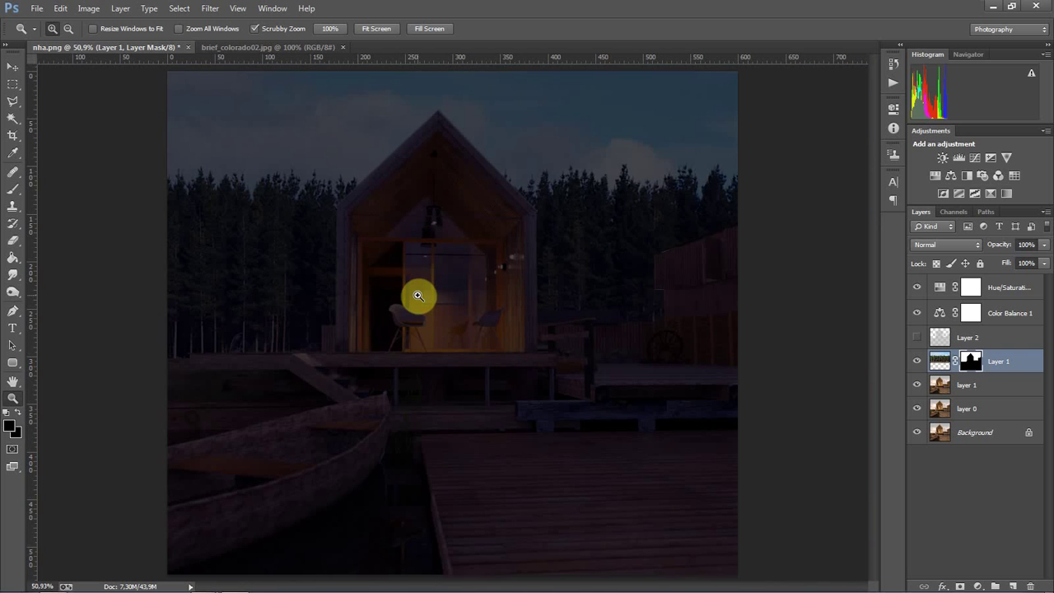
pyautogui.click(284, 48)
pyautogui.click(343, 48)
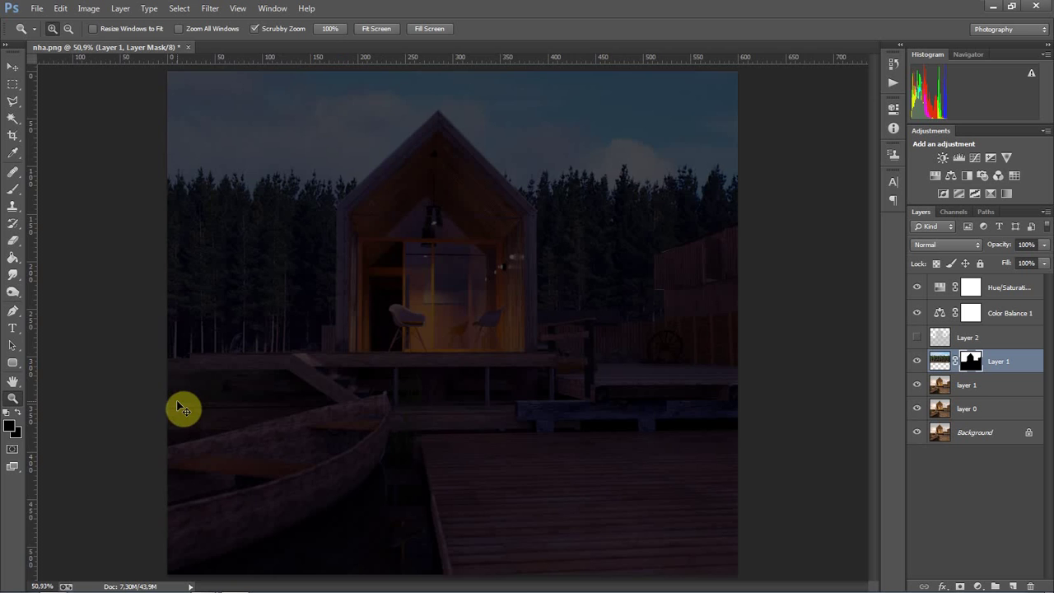
pyautogui.hotkey('ctrl', 'o')
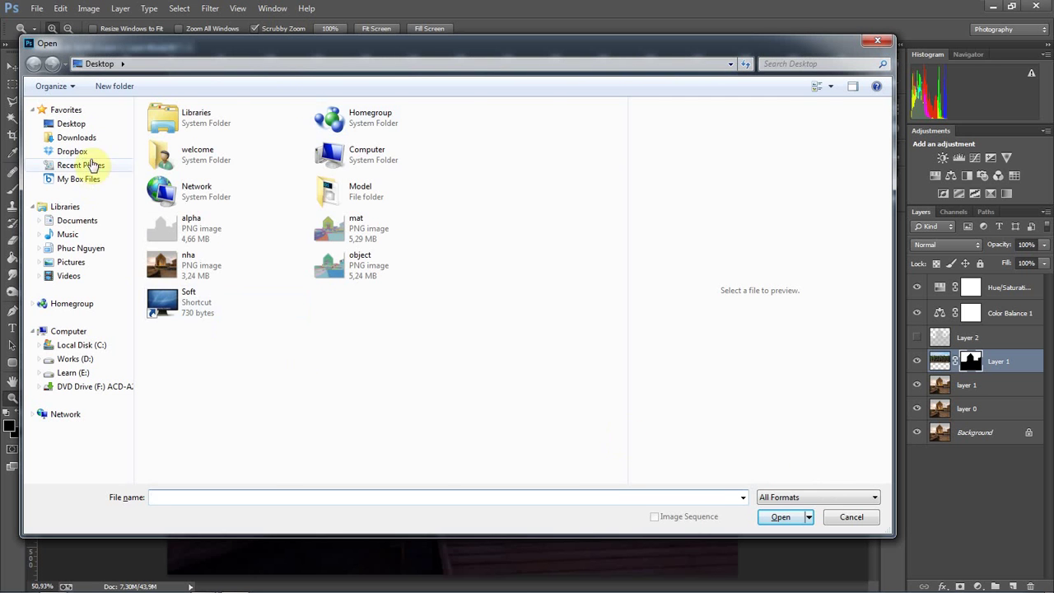
pyautogui.click(82, 152)
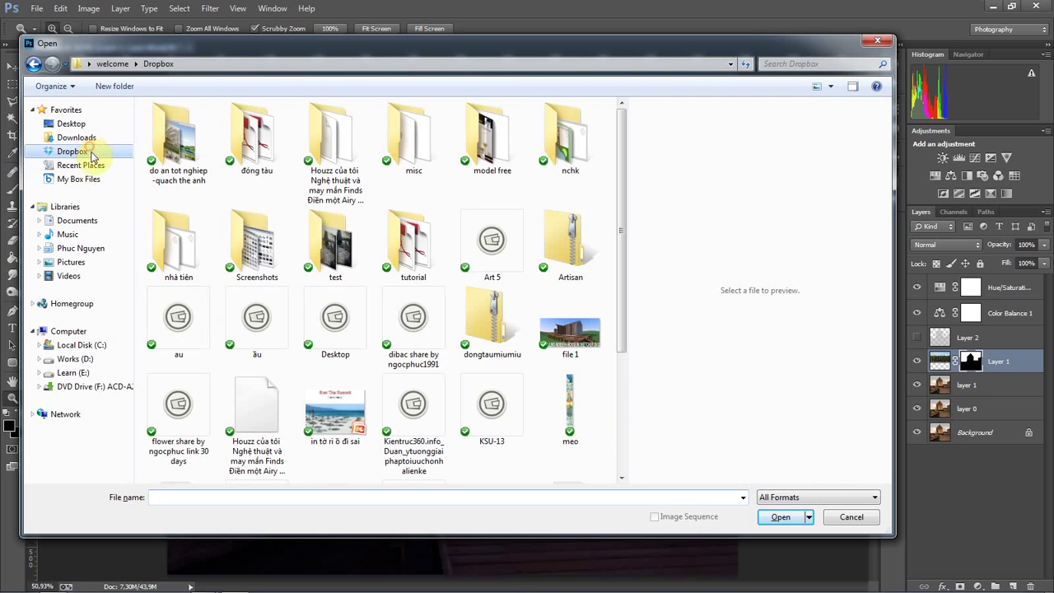
pyautogui.click(423, 333)
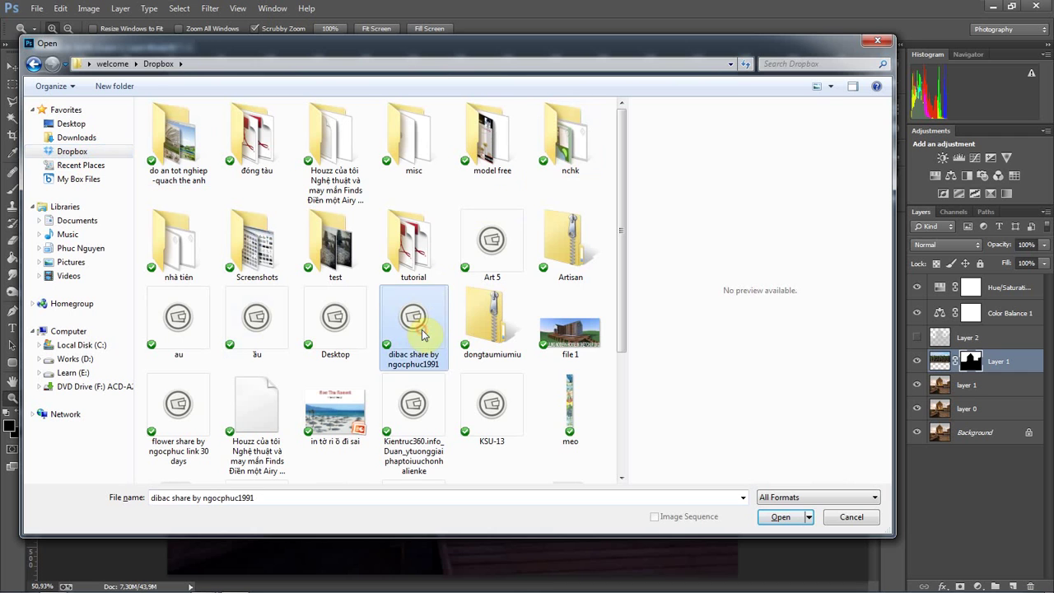
pyautogui.doubleClick(335, 243)
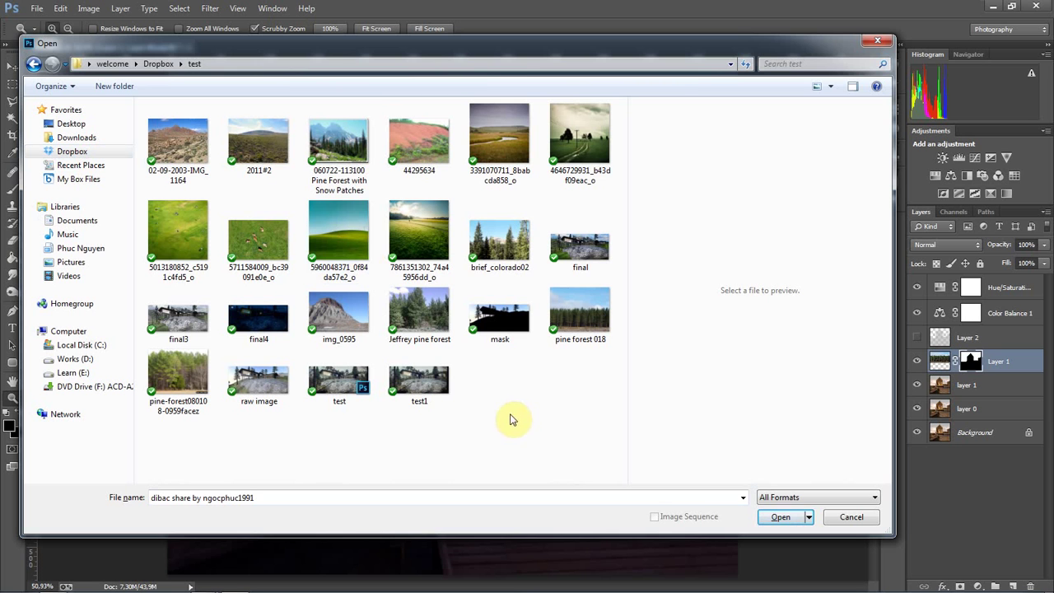
pyautogui.click(434, 317)
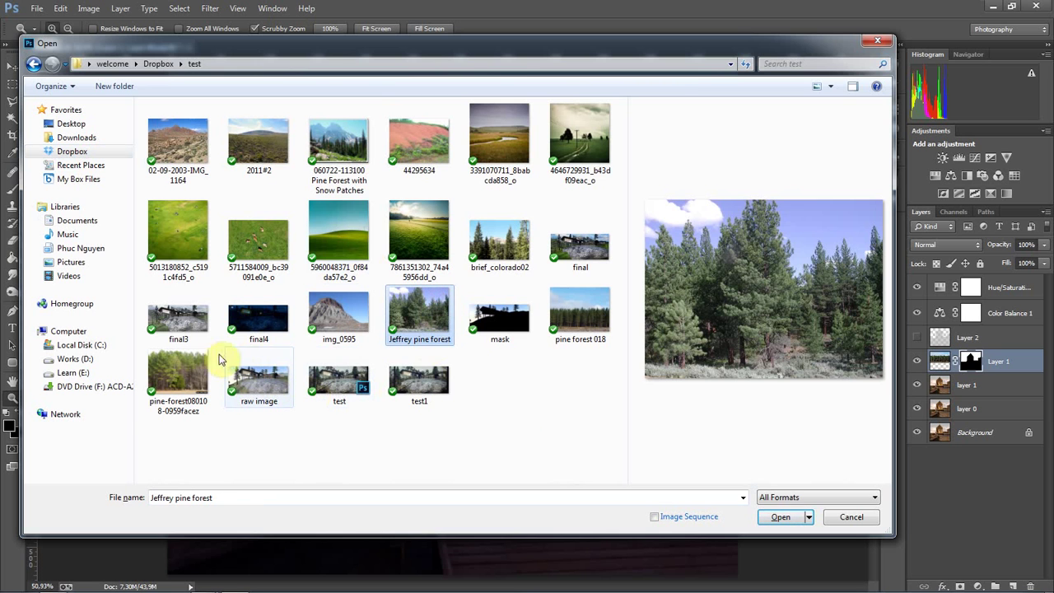
pyautogui.click(194, 367)
pyautogui.click(492, 309)
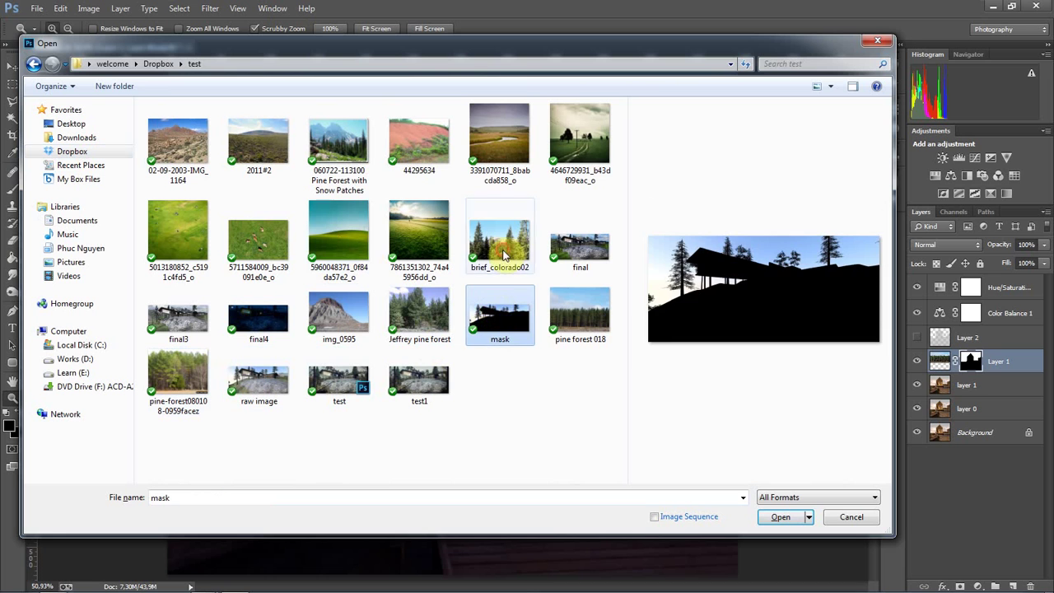
pyautogui.click(496, 240)
pyautogui.click(424, 315)
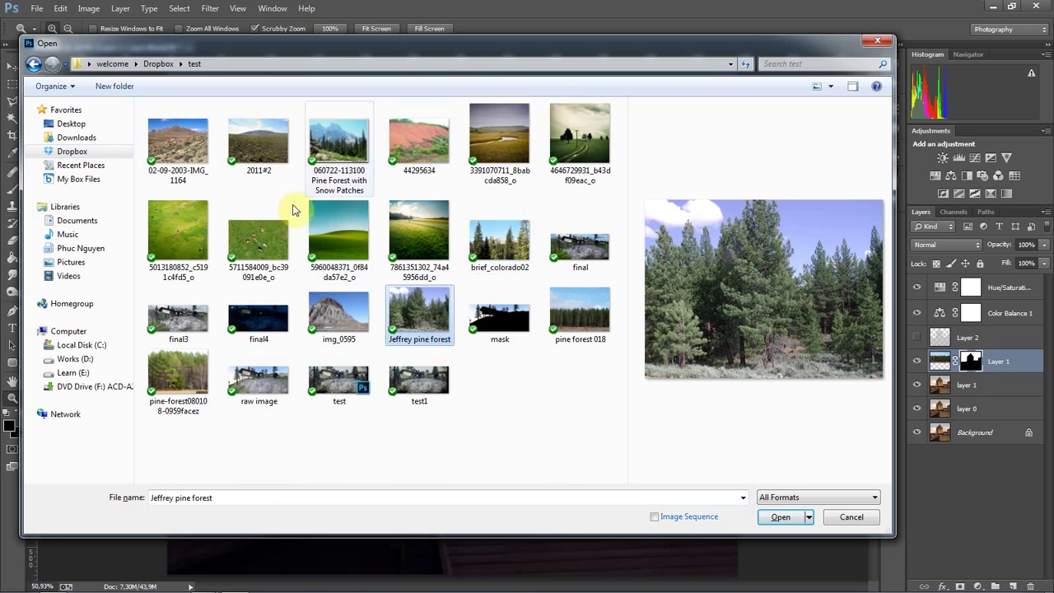
pyautogui.click(781, 518)
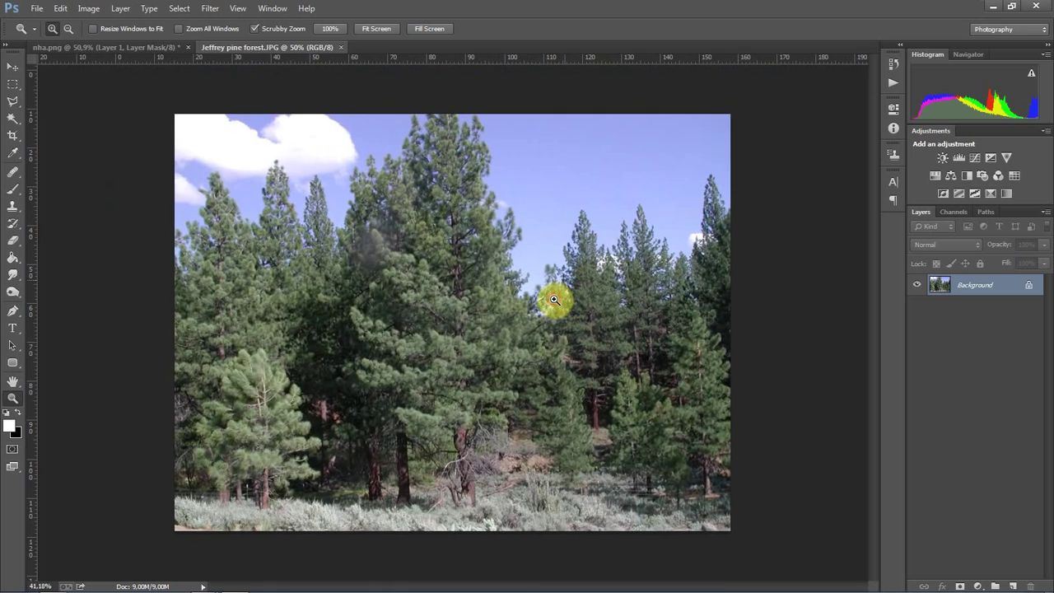
pyautogui.click(585, 317)
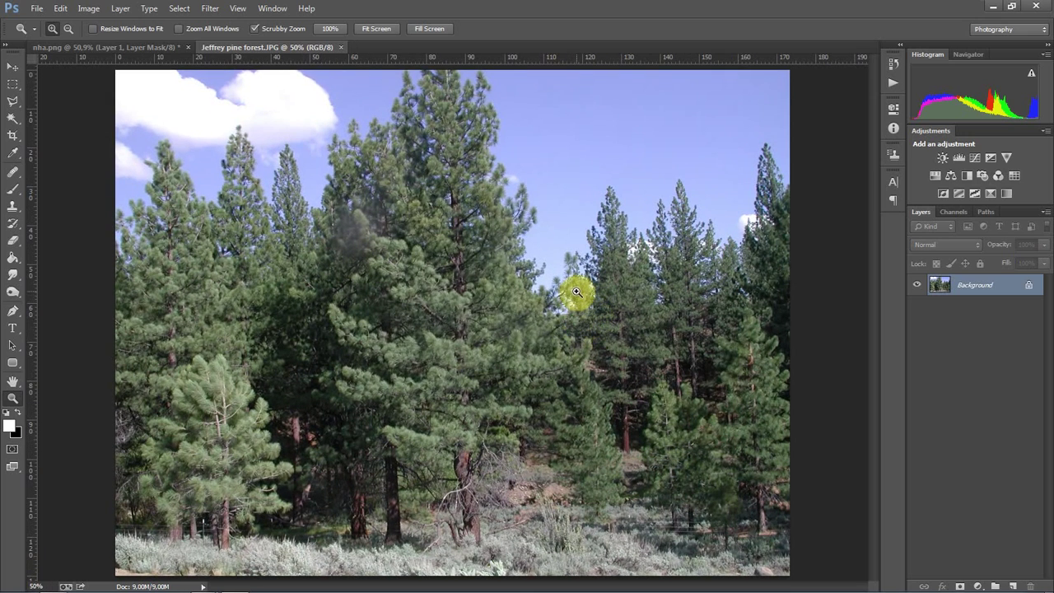
pyautogui.click(576, 291)
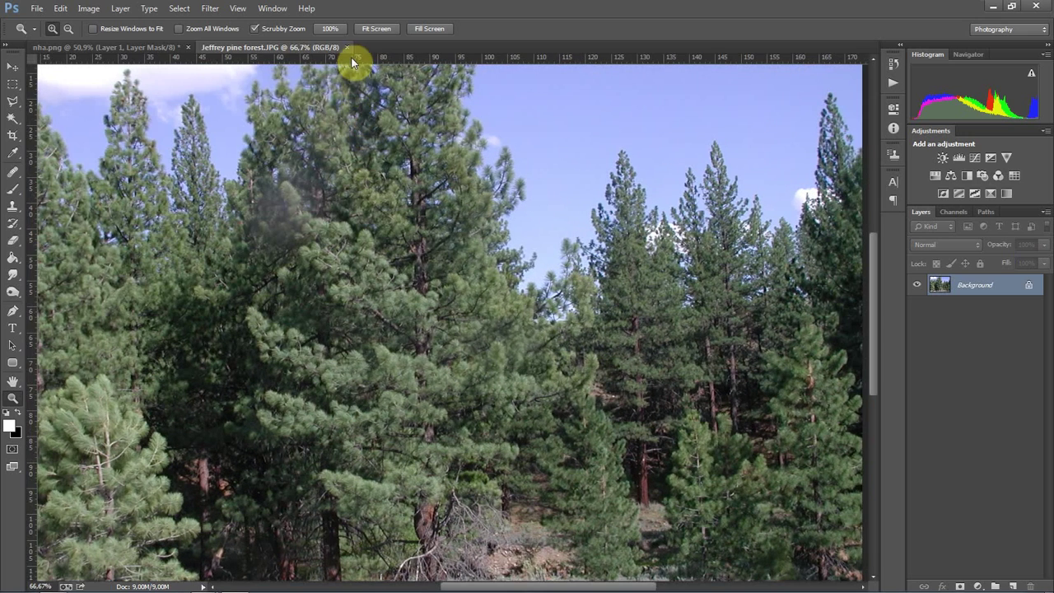
pyautogui.moveTo(372, 174)
pyautogui.mouseDown()
pyautogui.moveTo(414, 195)
pyautogui.moveTo(438, 193)
pyautogui.moveTo(335, 58)
pyautogui.mouseUp()
# Close the pine forest photo and browse Works (D:) > Resource > thu vien > TREE > Trees
pyautogui.click(346, 47)
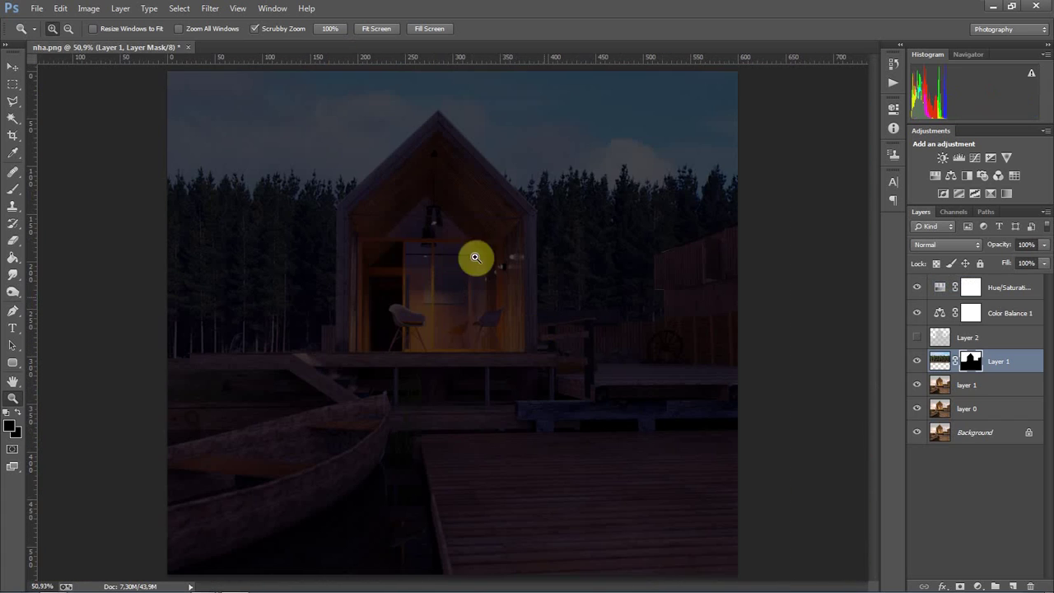
pyautogui.hotkey('ctrl', 'o')
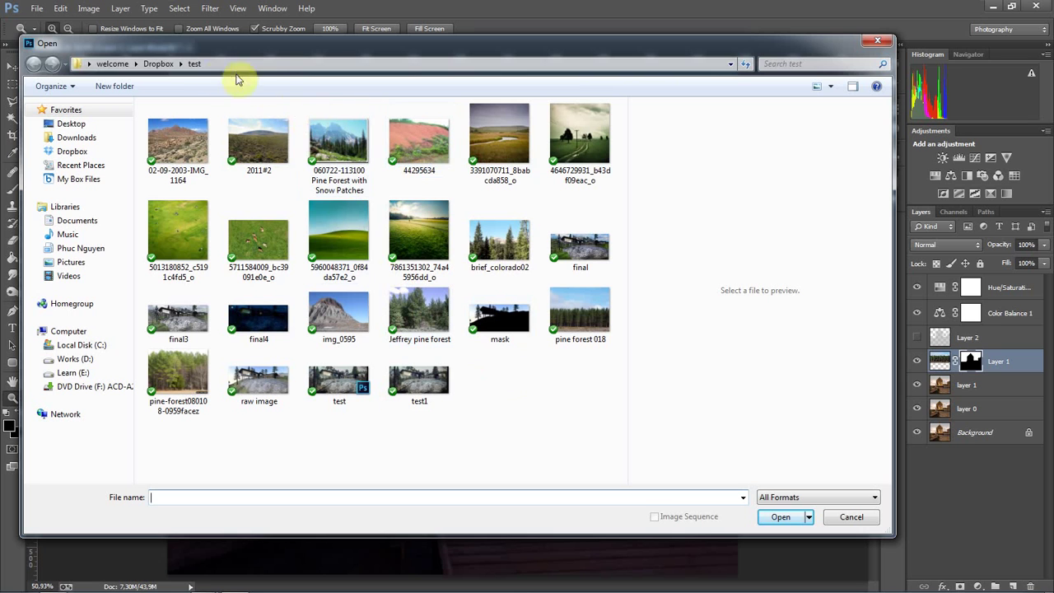
pyautogui.click(78, 360)
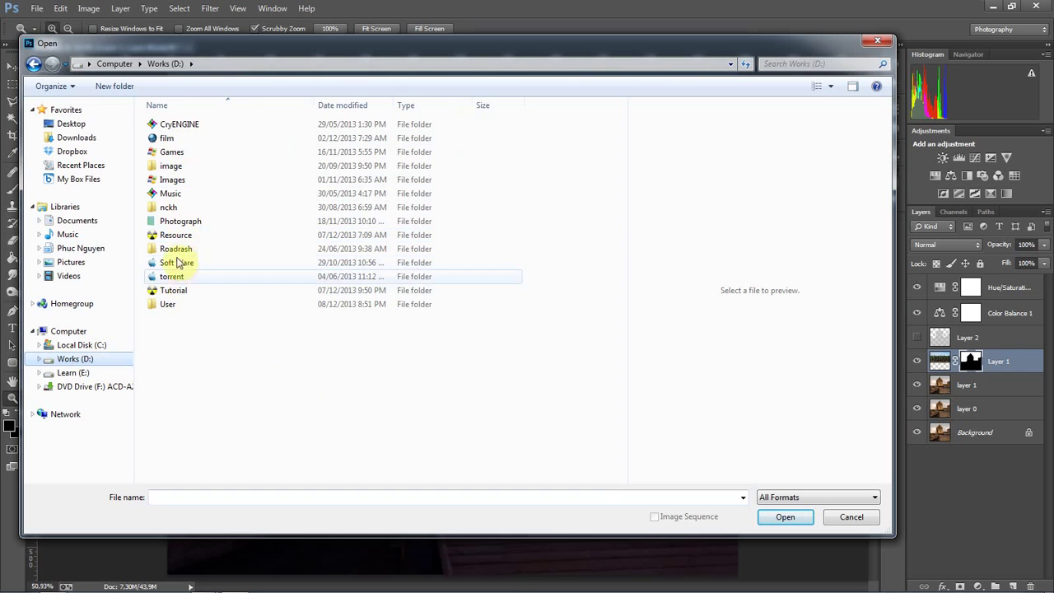
pyautogui.doubleClick(175, 235)
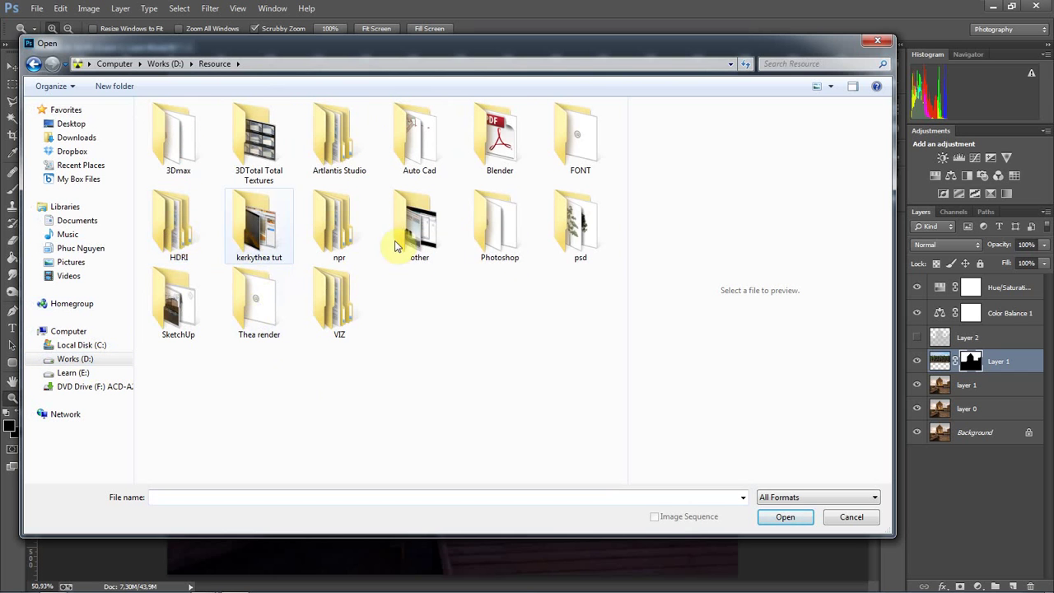
pyautogui.doubleClick(494, 224)
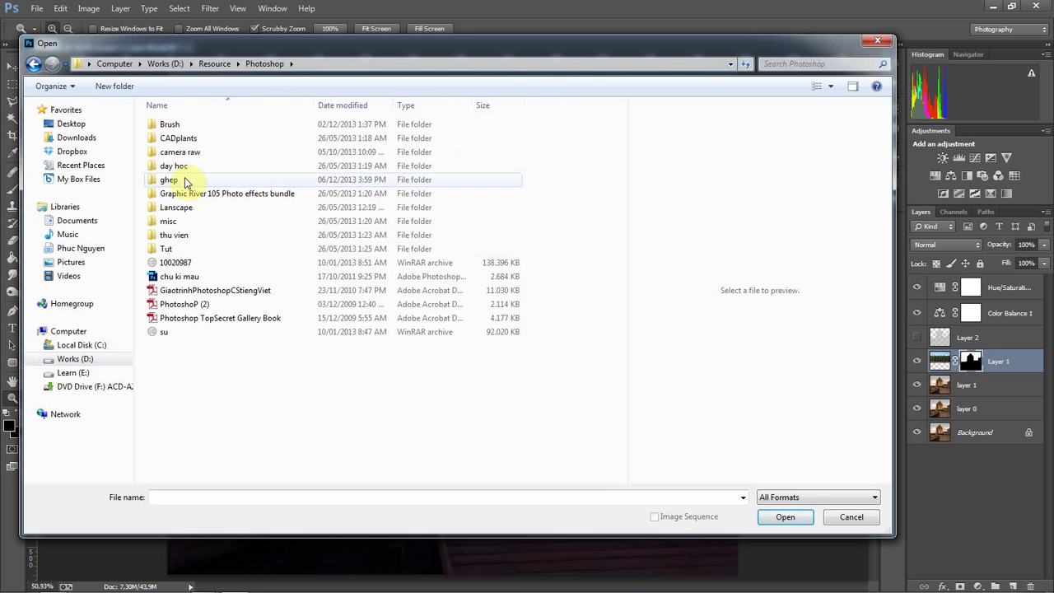
pyautogui.doubleClick(175, 235)
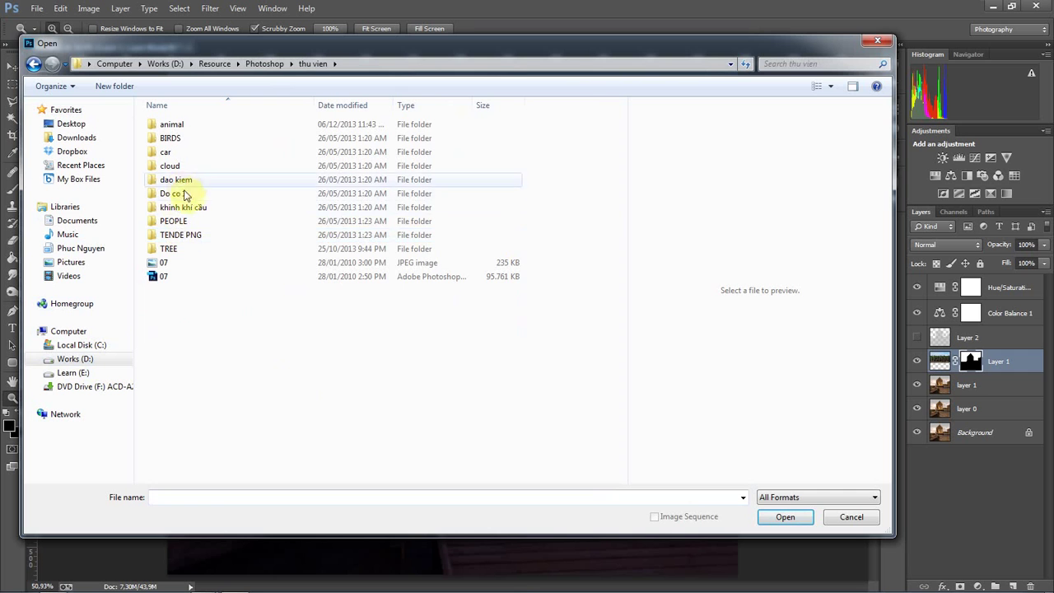
pyautogui.doubleClick(172, 248)
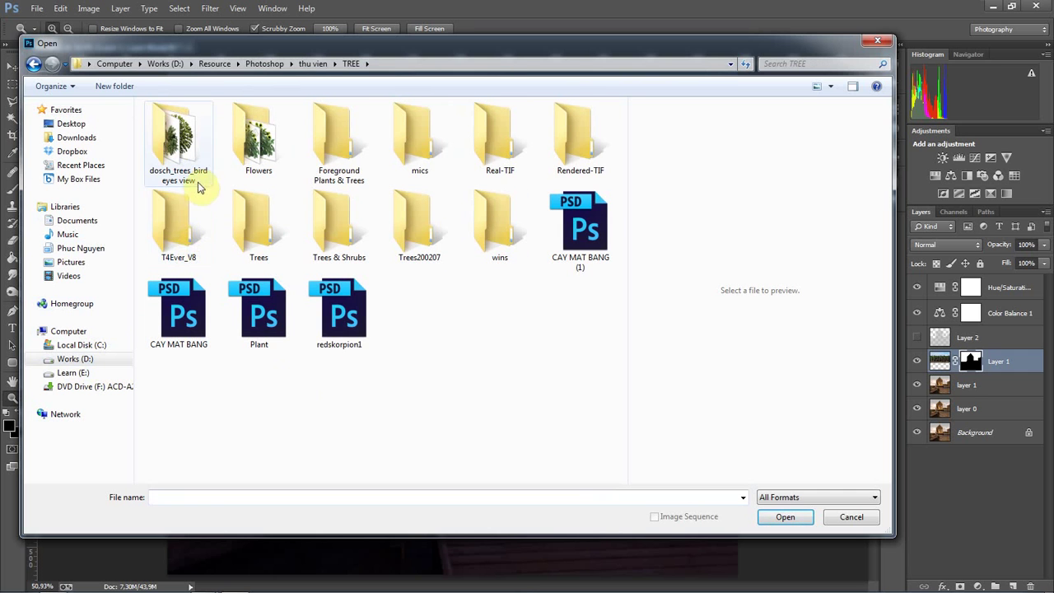
pyautogui.doubleClick(250, 235)
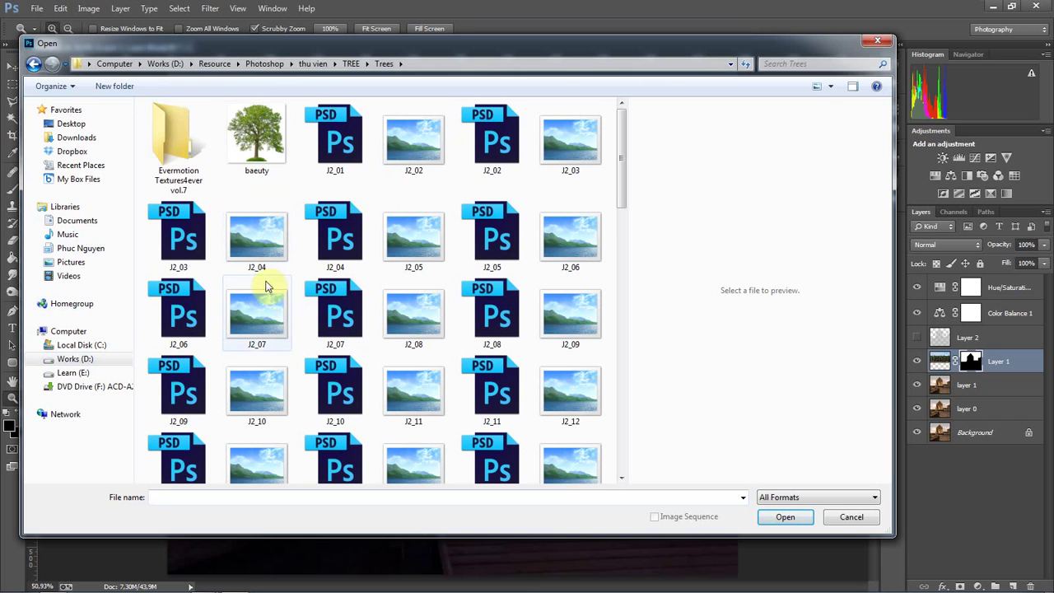
# Preview the J2_04 tree file in the Trees folder
pyautogui.click(256, 136)
pyautogui.click(177, 144)
pyautogui.click(335, 235)
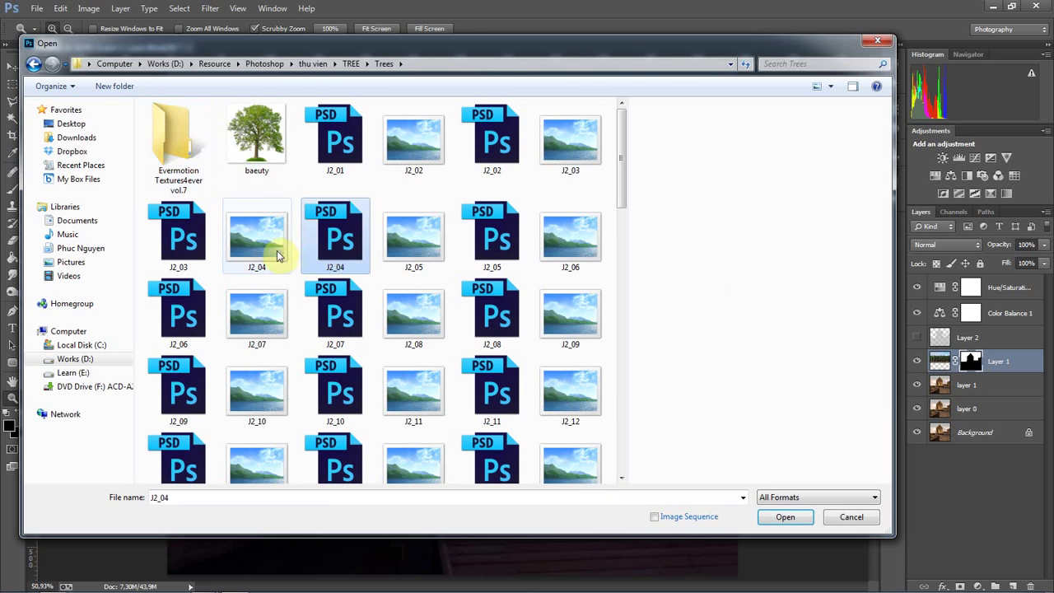
pyautogui.scroll(-5, 277, 257)
pyautogui.scroll(-5, 283, 262)
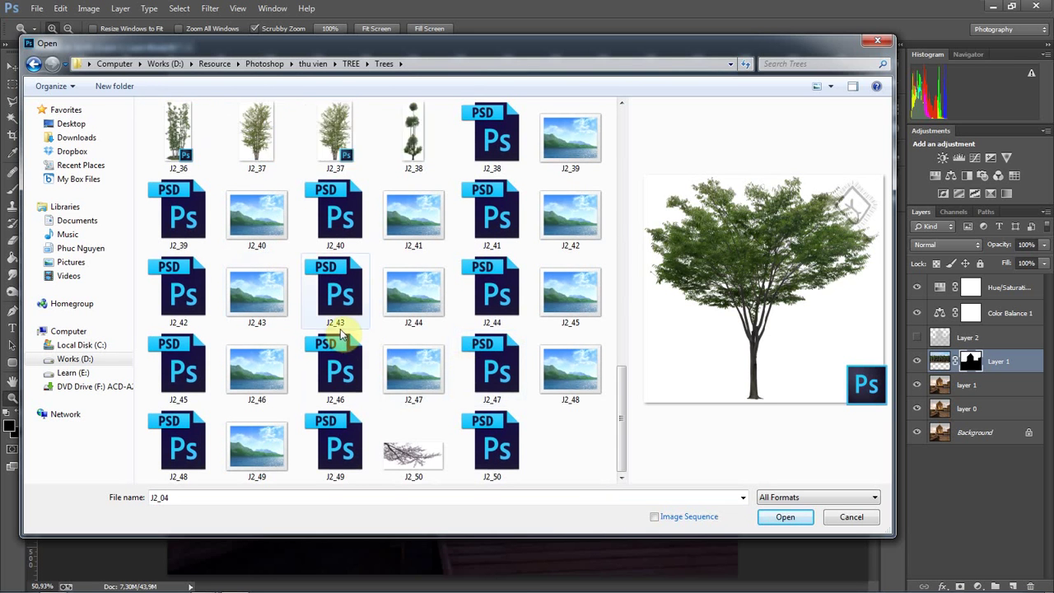
pyautogui.scroll(5, 340, 329)
pyautogui.scroll(5, 338, 321)
pyautogui.scroll(5, 247, 247)
# Enter Evermotion Textures4ever vol.7 and preview trees 001a, 003c, 017d–017f, 018e–018f and 016a
pyautogui.doubleClick(174, 140)
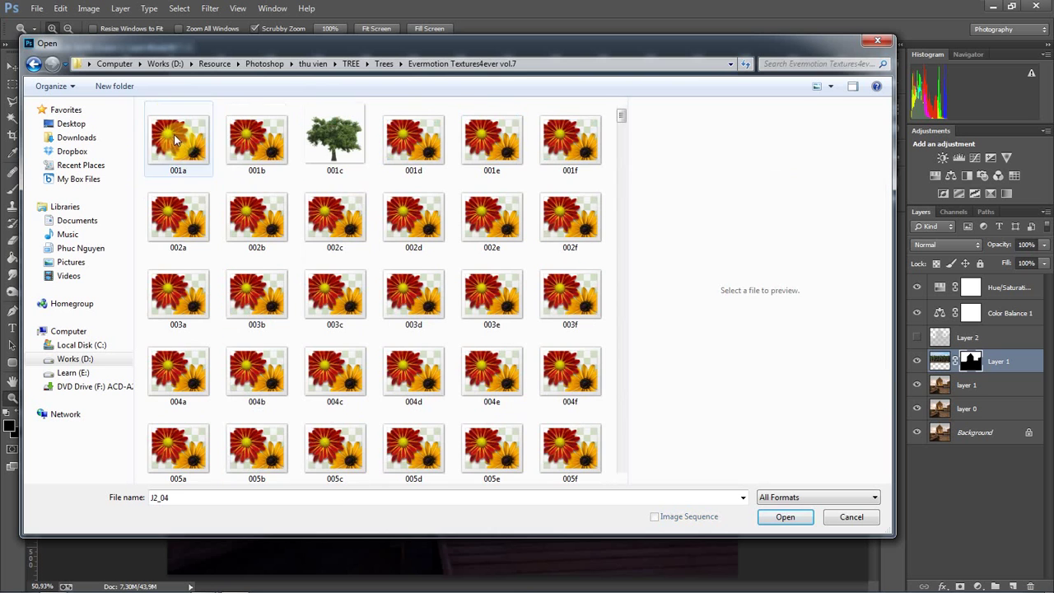
pyautogui.click(191, 144)
pyautogui.click(311, 293)
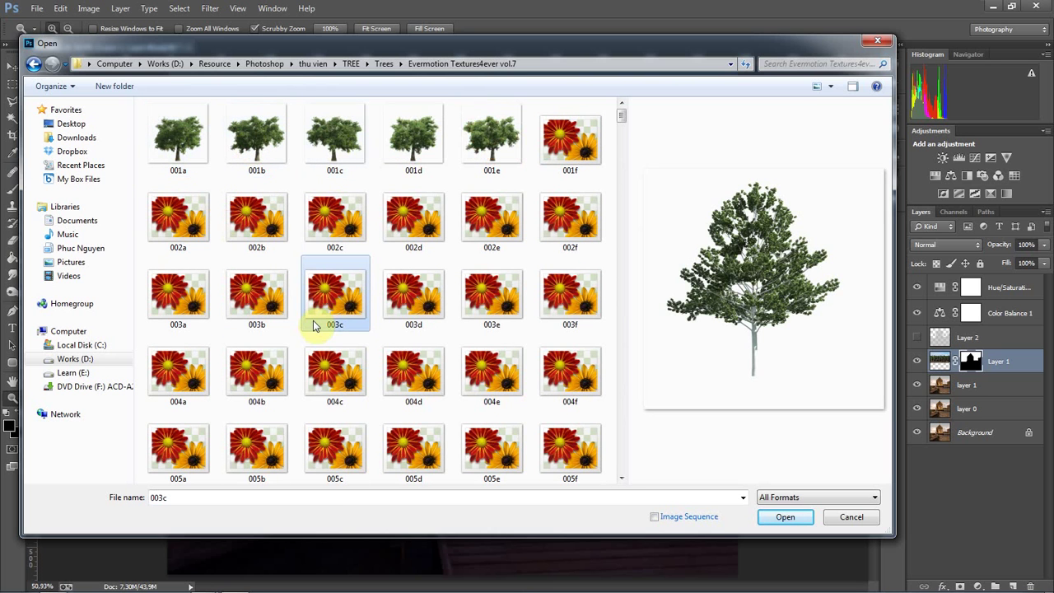
pyautogui.scroll(-10, 327, 305)
pyautogui.click(412, 292)
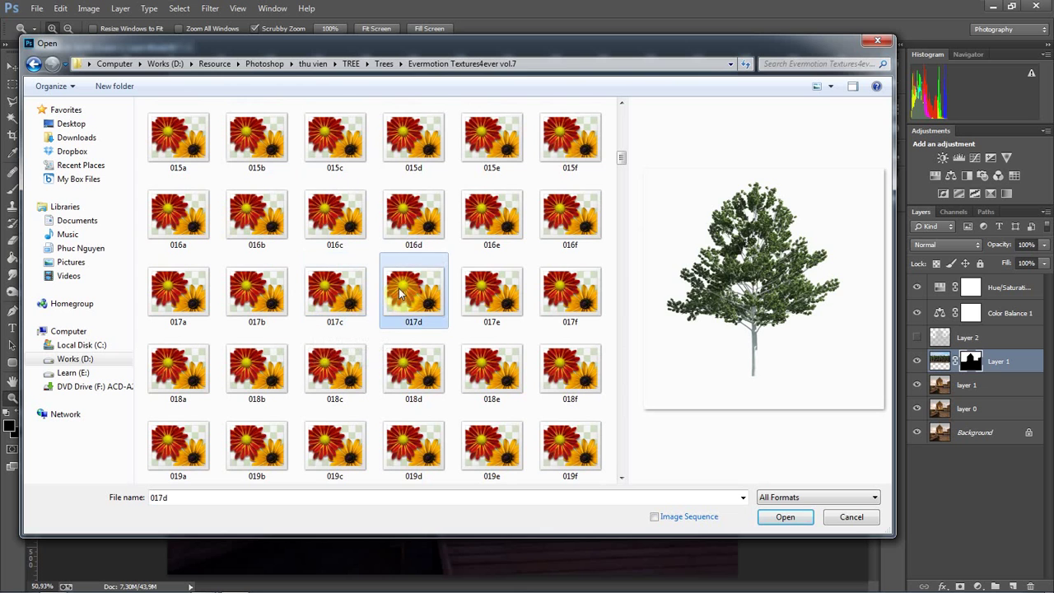
pyautogui.click(492, 292)
pyautogui.click(566, 296)
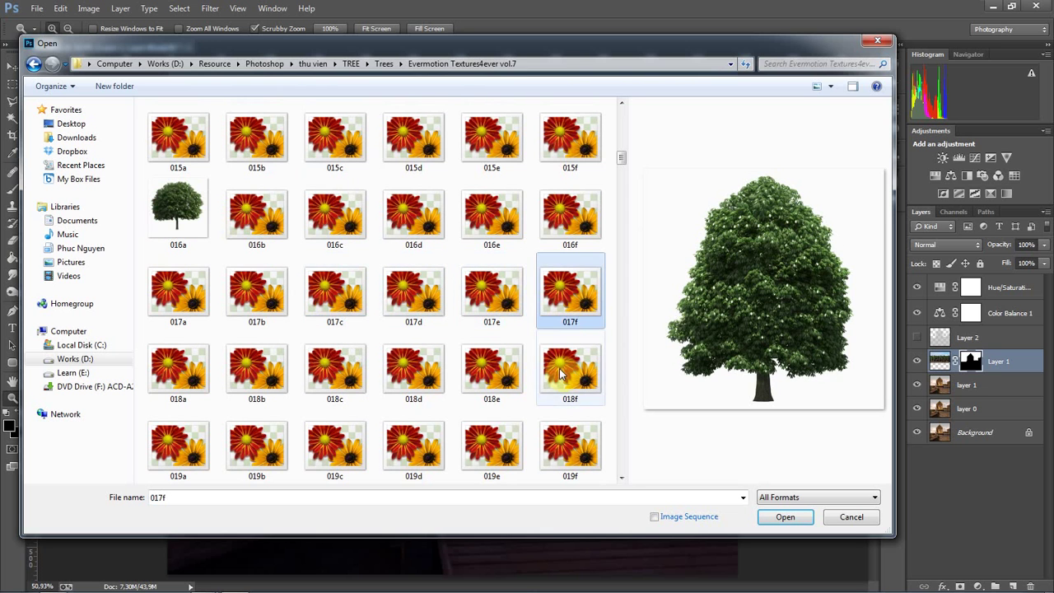
pyautogui.click(568, 375)
pyautogui.click(492, 375)
pyautogui.click(160, 207)
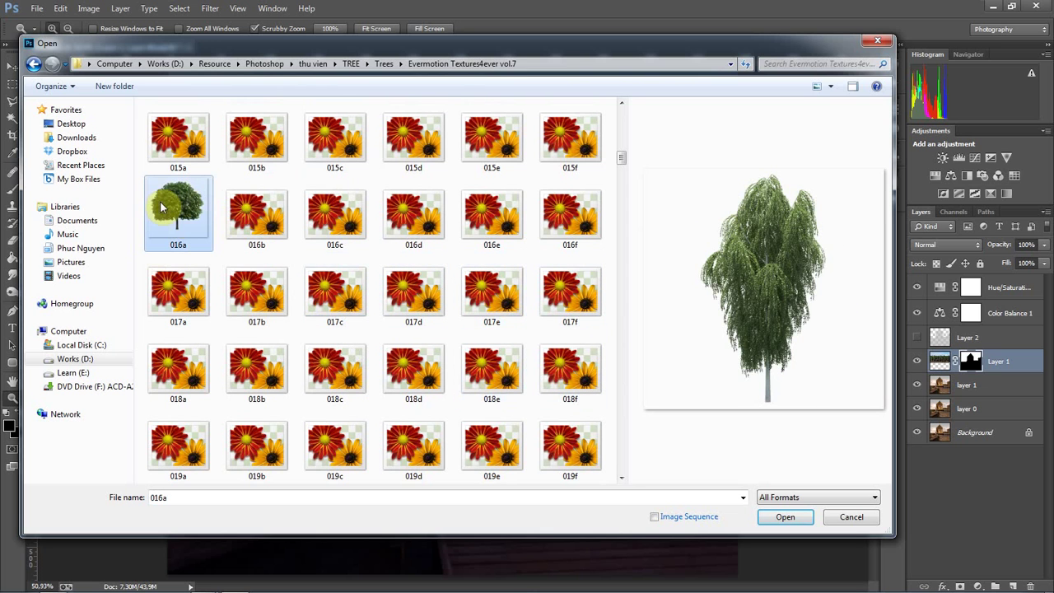
# Preview the 014a–014f and 013d–013f trees
pyautogui.scroll(2, 313, 330)
pyautogui.click(188, 297)
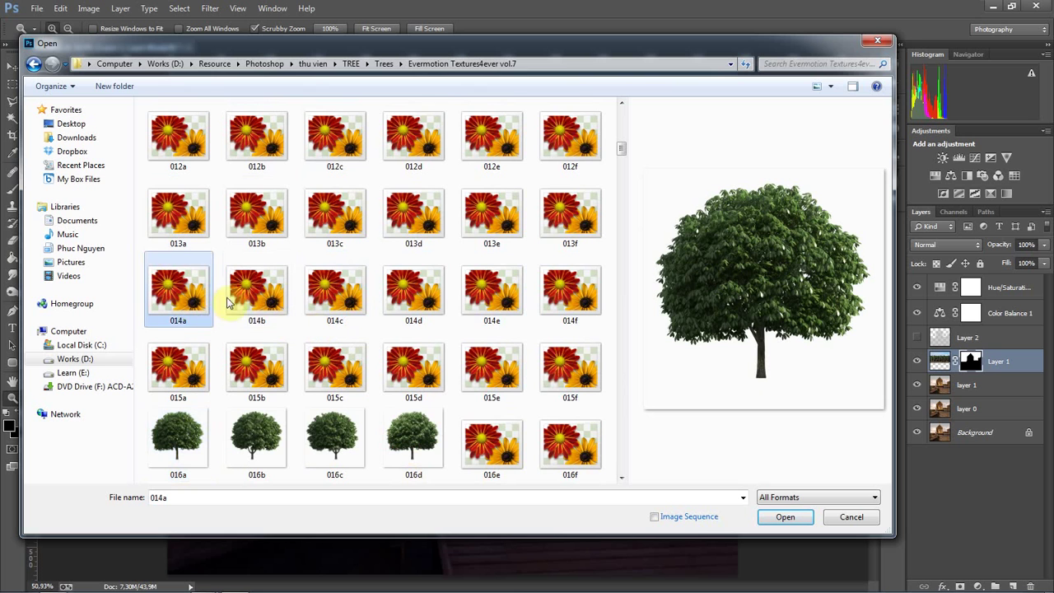
pyautogui.click(271, 294)
pyautogui.click(345, 294)
pyautogui.click(408, 288)
pyautogui.click(504, 300)
pyautogui.click(569, 292)
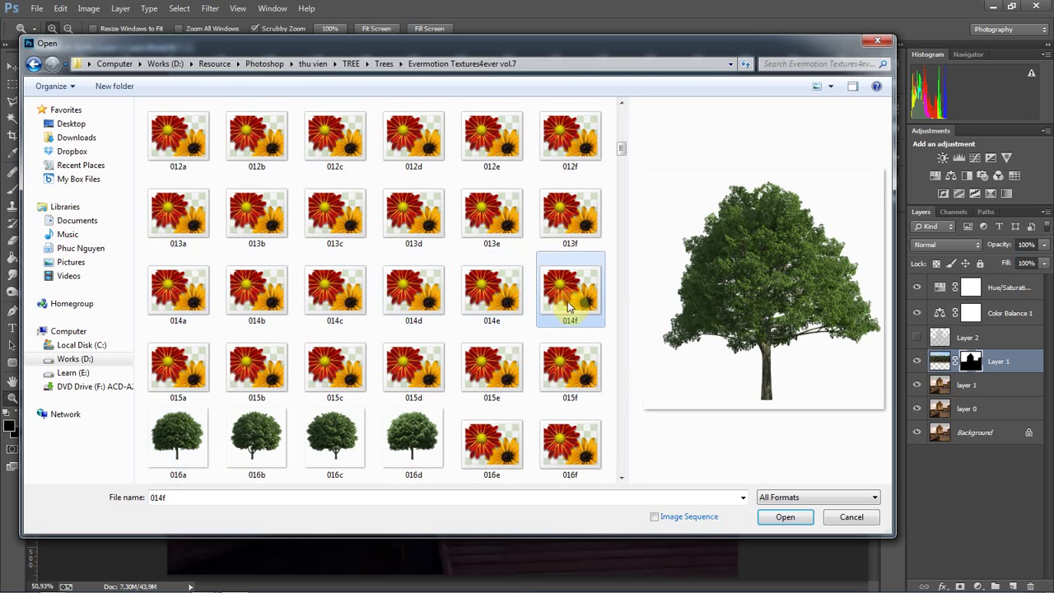
pyautogui.click(569, 214)
pyautogui.click(492, 216)
pyautogui.click(413, 215)
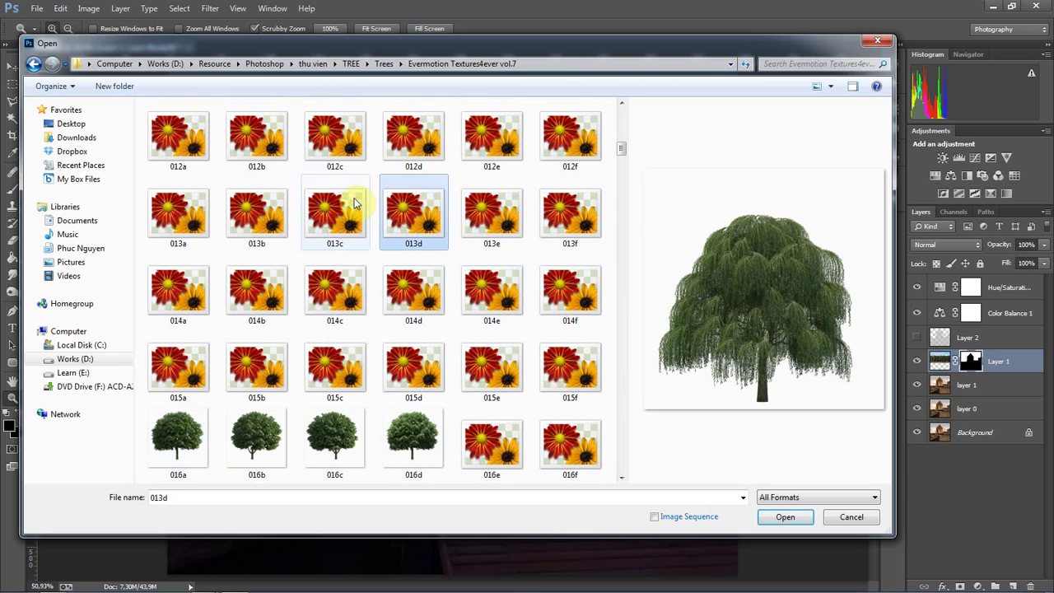
pyautogui.click(565, 228)
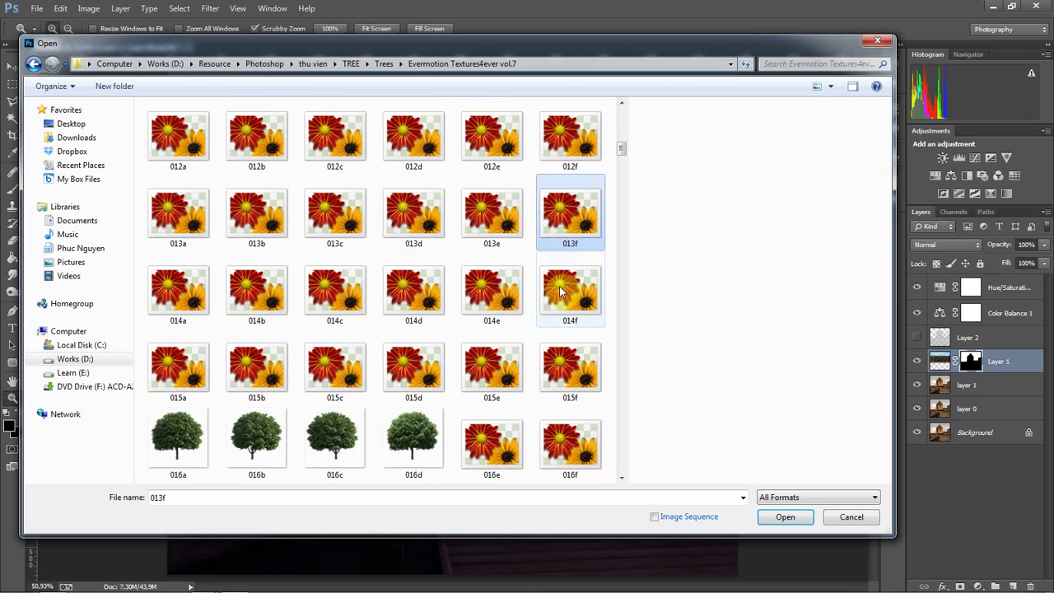
# Preview the 010f and 010a willow trees
pyautogui.scroll(3, 565, 228)
pyautogui.click(565, 228)
pyautogui.click(159, 231)
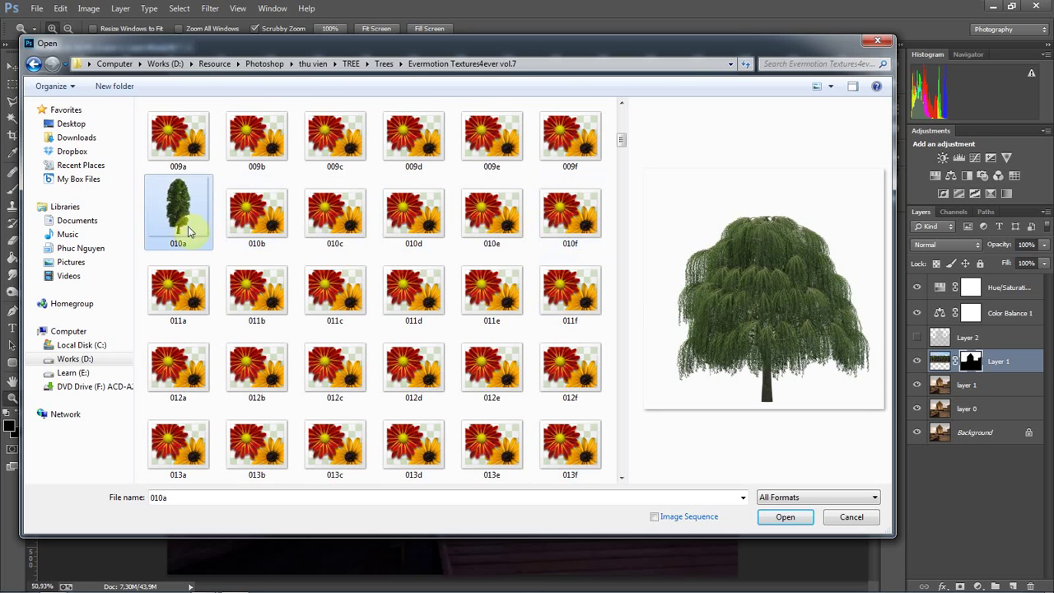
pyautogui.scroll(3, 282, 322)
pyautogui.scroll(5, 283, 322)
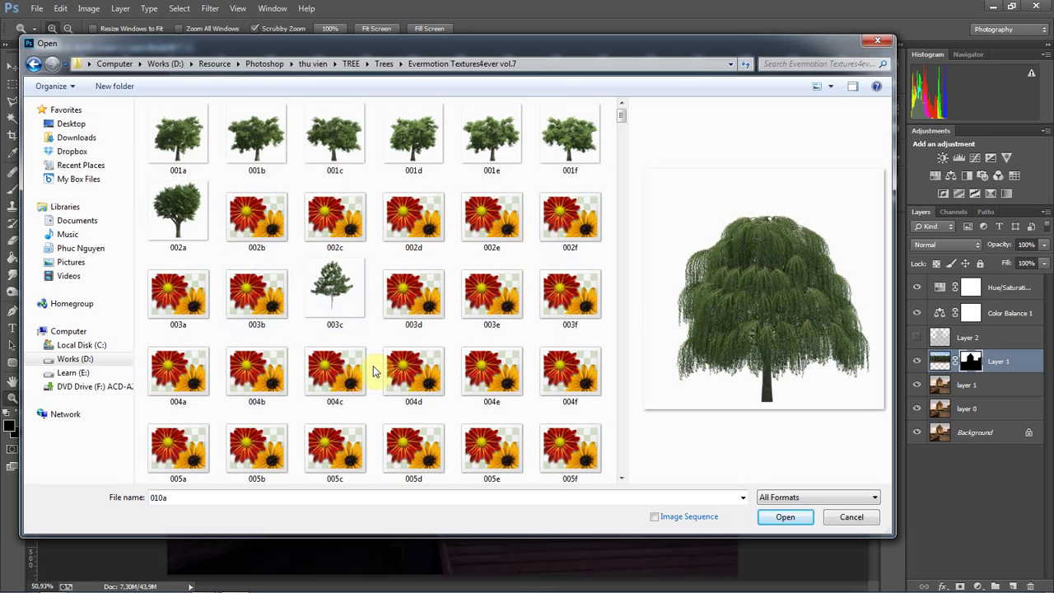
pyautogui.scroll(-15, 376, 370)
pyautogui.scroll(-10, 375, 372)
# Preview the 074a–074d and 073b–073f trees, then open the 073e pine
pyautogui.click(412, 296)
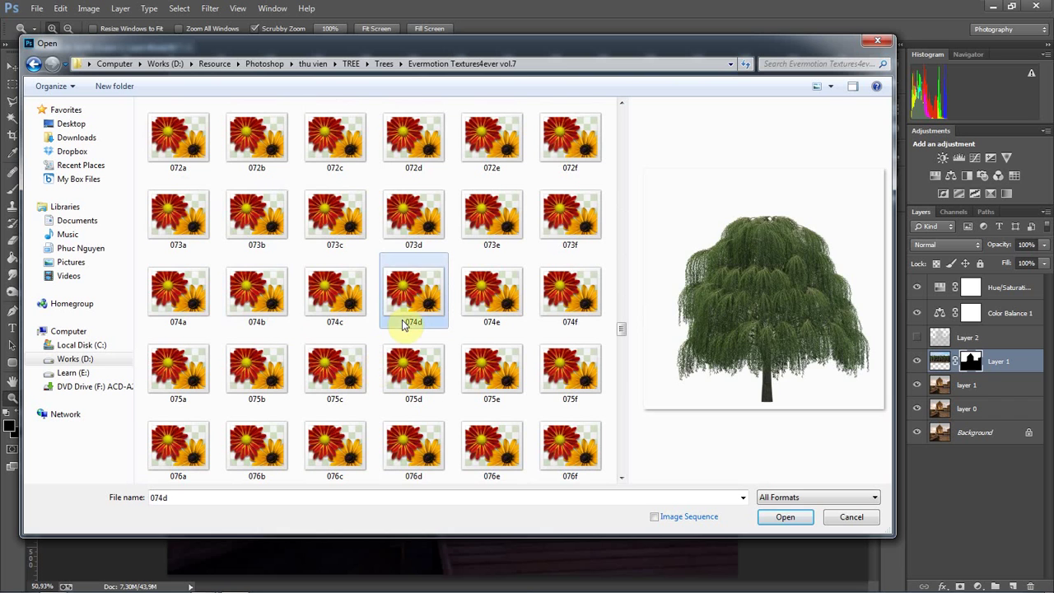
pyautogui.click(334, 292)
pyautogui.click(188, 284)
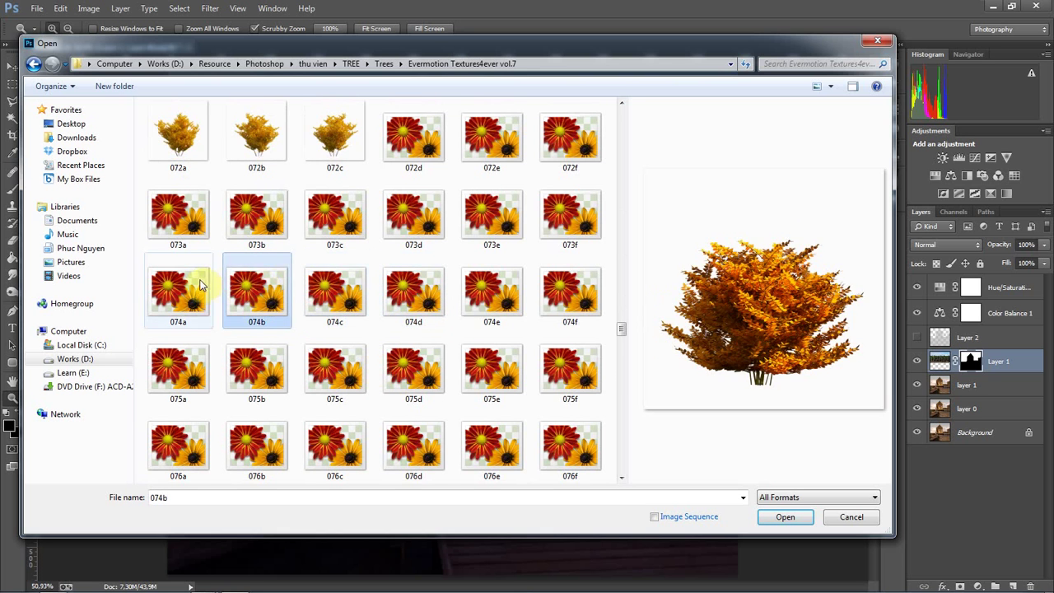
pyautogui.scroll(3, 247, 305)
pyautogui.click(334, 435)
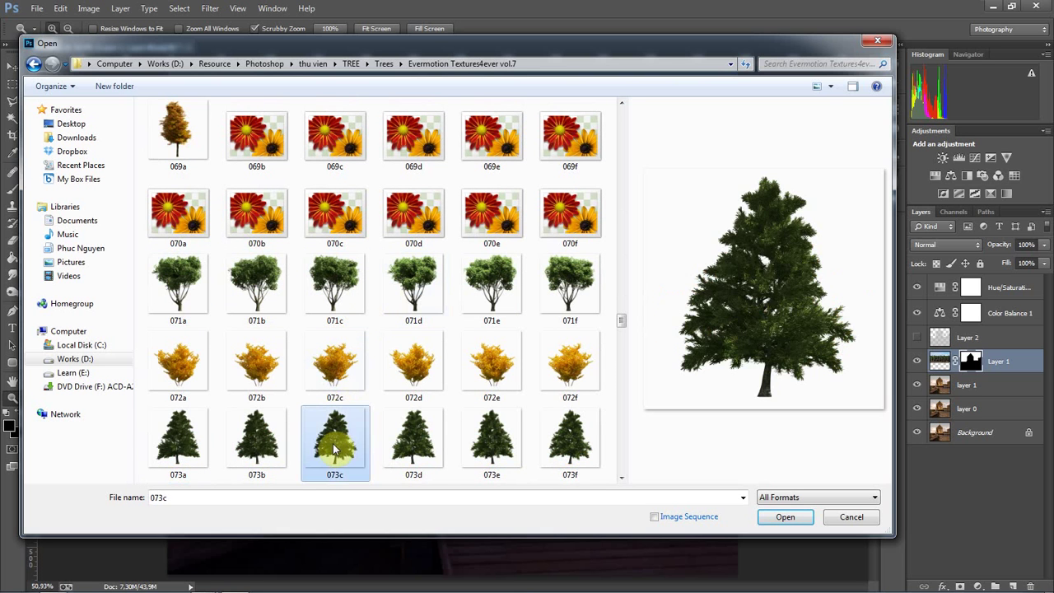
pyautogui.click(262, 433)
pyautogui.click(568, 441)
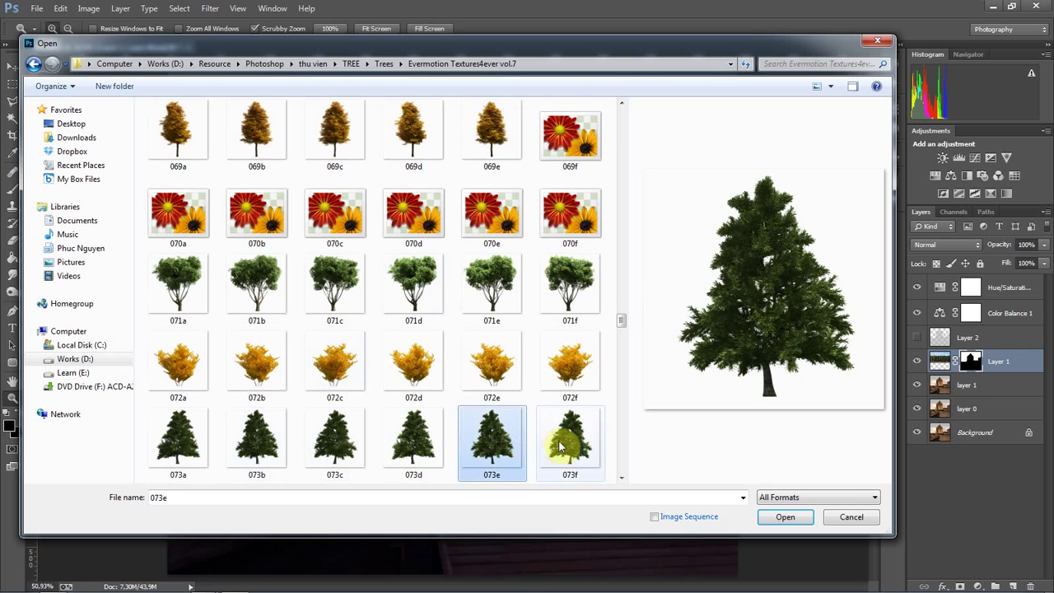
pyautogui.click(416, 448)
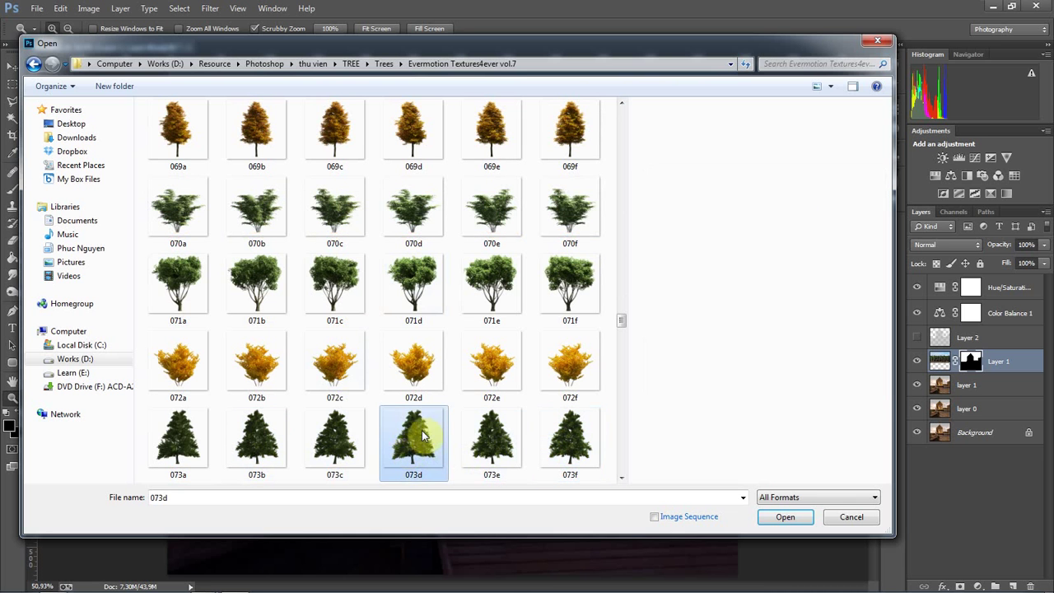
pyautogui.click(486, 441)
pyautogui.click(406, 262)
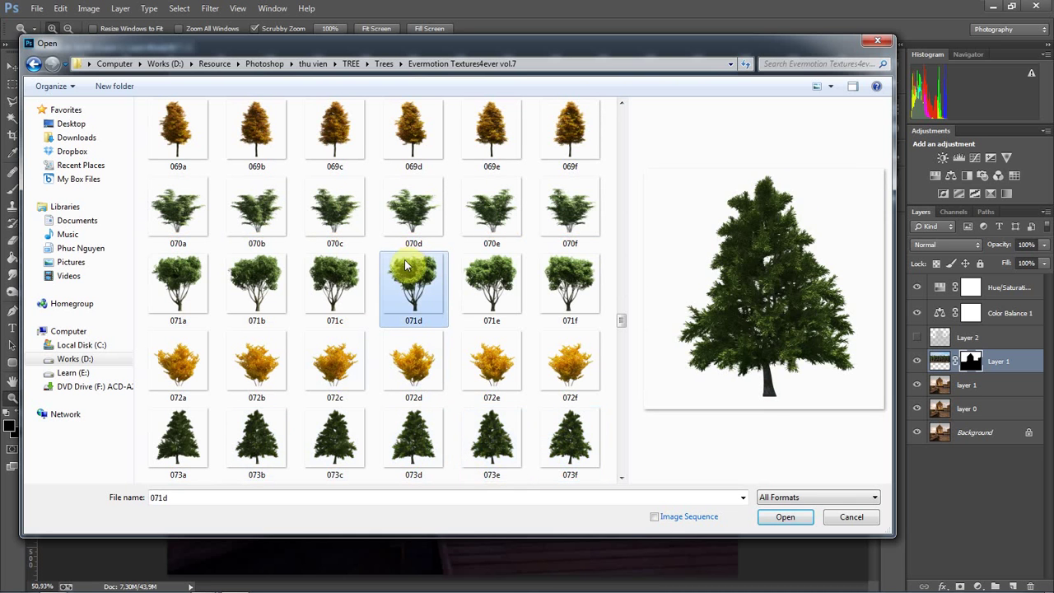
pyautogui.doubleClick(512, 461)
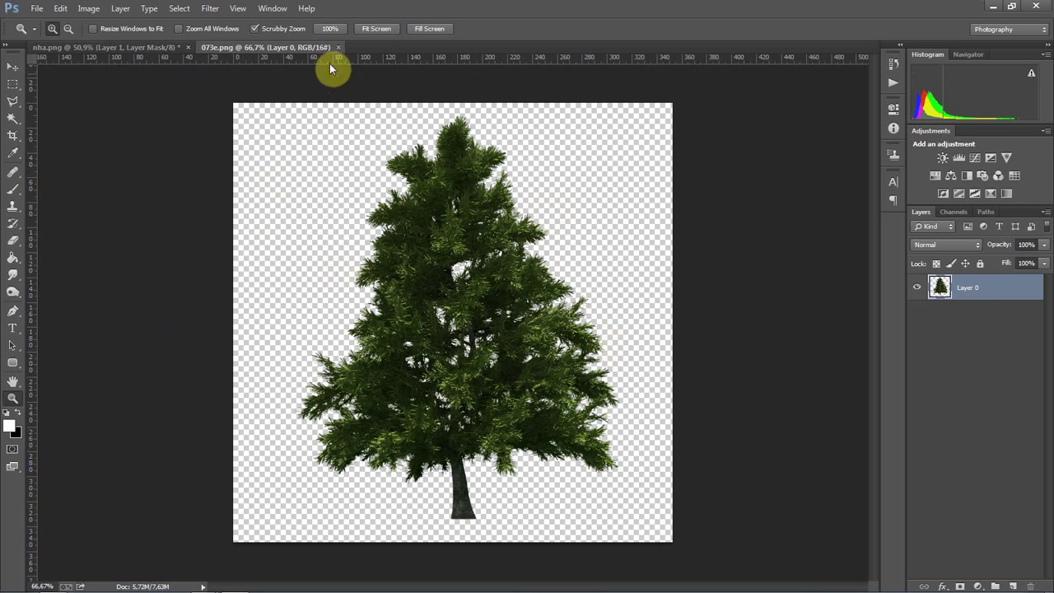
# Drag the 073e pine into nha.png and place it left of the cabin
pyautogui.moveTo(310, 47); pyautogui.dragTo(355, 140)
pyautogui.press('v')
pyautogui.moveTo(419, 342)
pyautogui.mouseDown()
pyautogui.moveTo(311, 322)
pyautogui.moveTo(217, 285)
pyautogui.mouseUp()
pyautogui.click(676, 139)
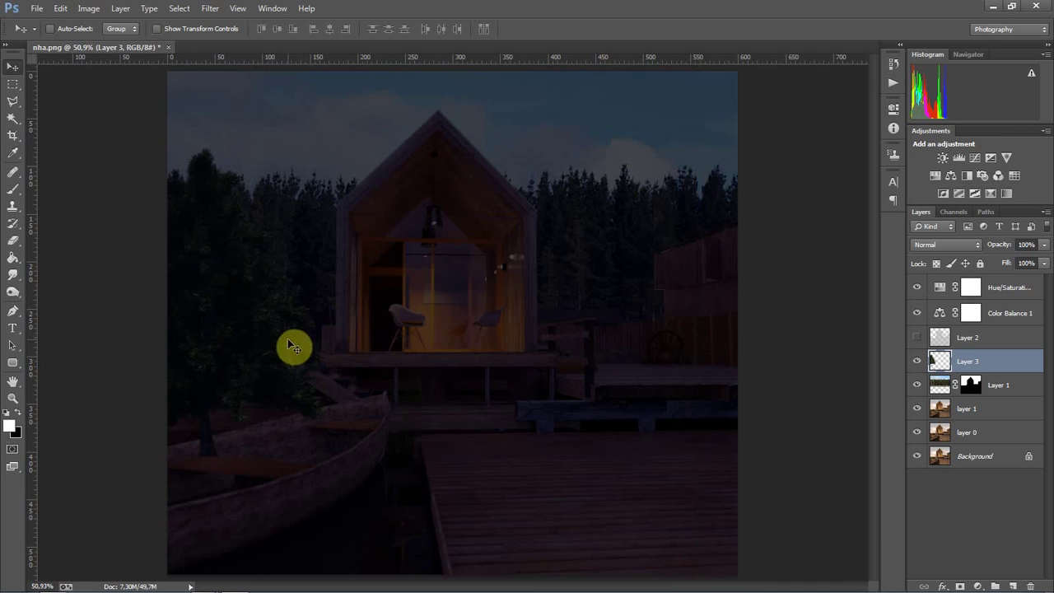
pyautogui.moveTo(292, 348)
pyautogui.mouseDown()
pyautogui.moveTo(290, 280)
pyautogui.moveTo(259, 271)
pyautogui.moveTo(242, 308)
pyautogui.moveTo(236, 292)
pyautogui.moveTo(292, 288)
pyautogui.mouseUp()
# Cancel the pine's transform, delete its layer, and bring back the Open dialog
pyautogui.hotkey('ctrl', 't')
pyautogui.press('Escape')
pyautogui.press('Delete')
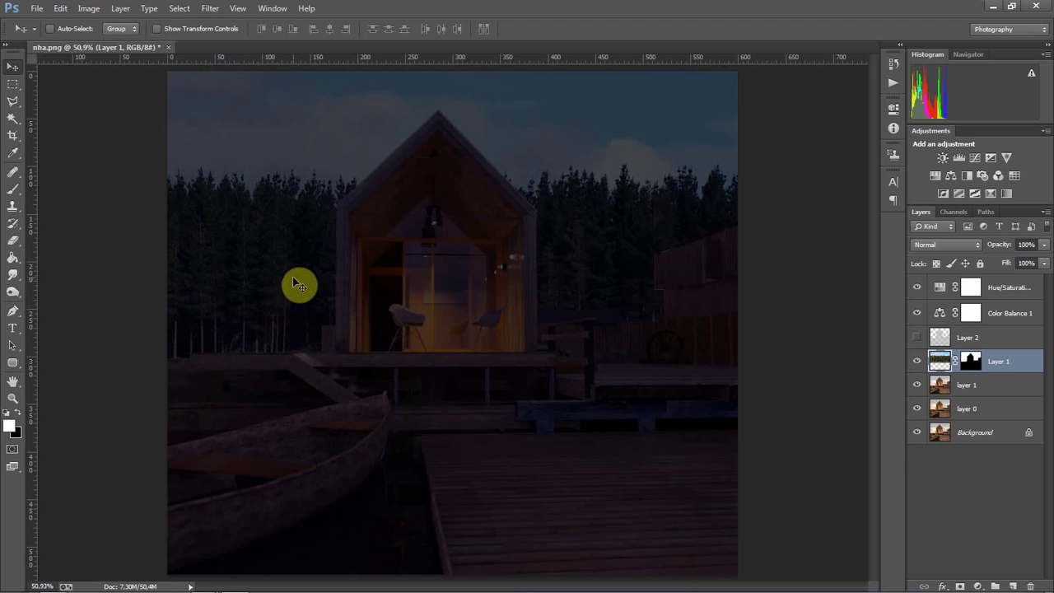
pyautogui.hotkey('ctrl', 'o')
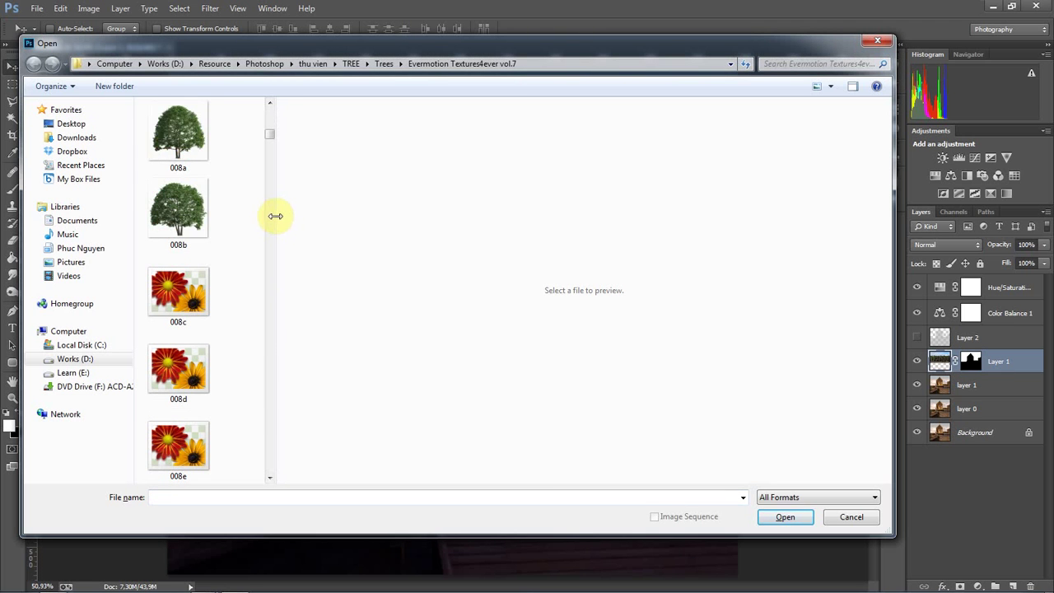
# Widen the file list, preview trees 047a–062d, and open the 062e tree
pyautogui.moveTo(272, 216); pyautogui.dragTo(605, 270)
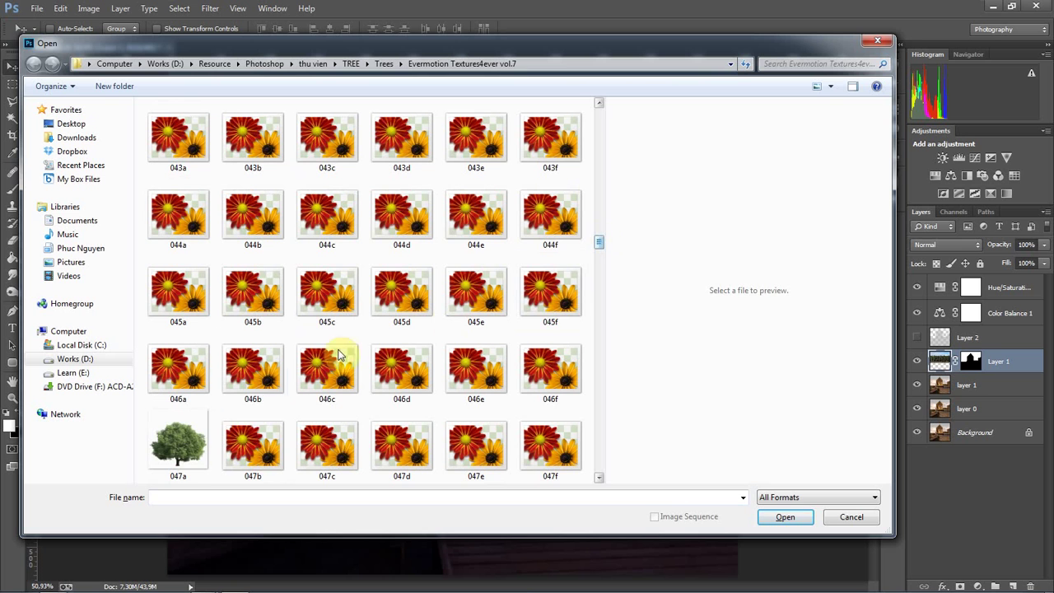
pyautogui.click(202, 437)
pyautogui.click(237, 447)
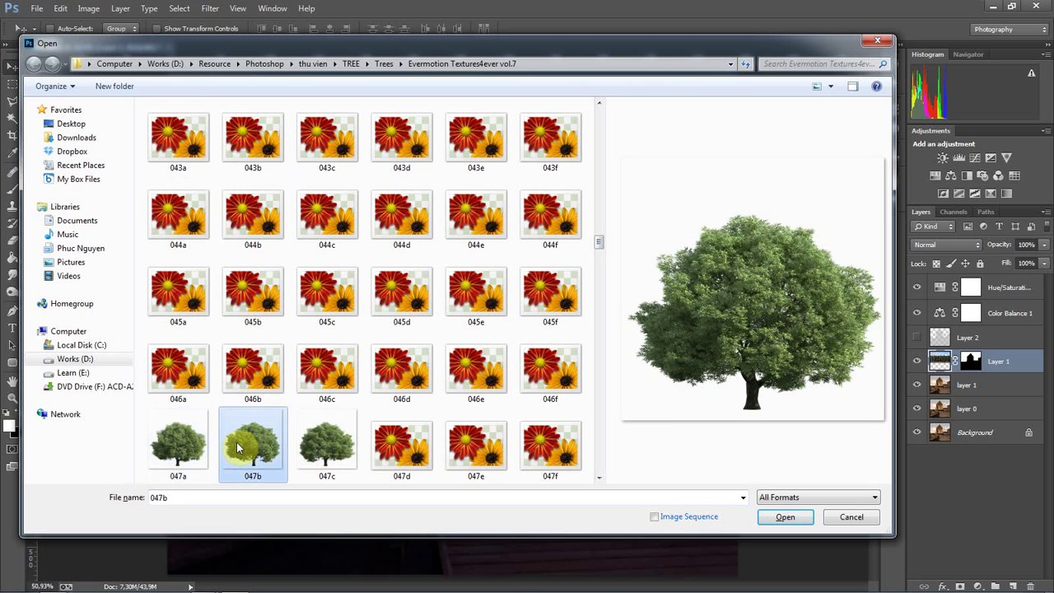
pyautogui.scroll(-10, 237, 448)
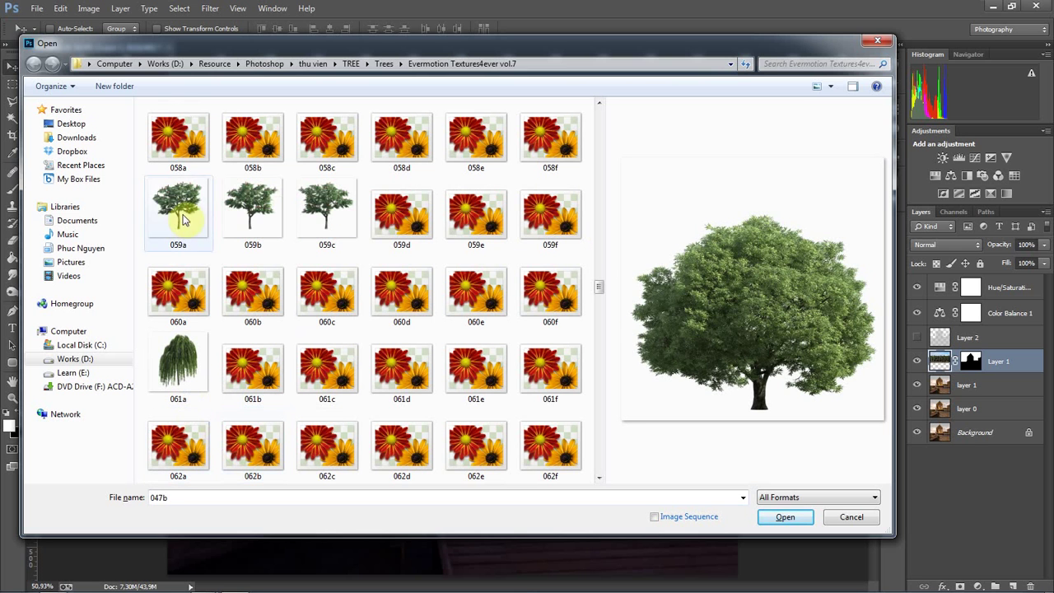
pyautogui.click(183, 220)
pyautogui.click(401, 208)
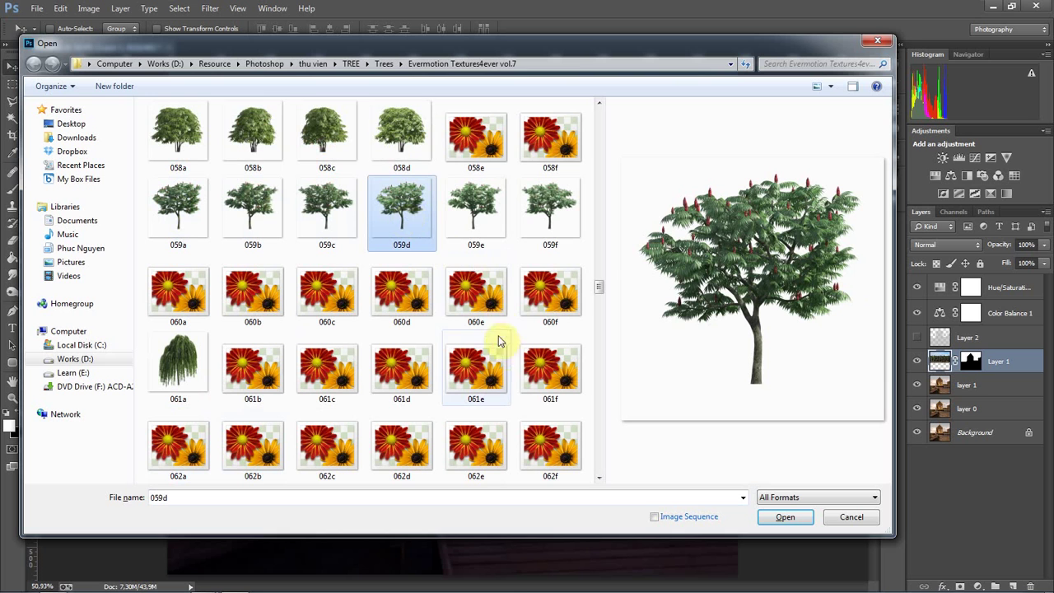
pyautogui.click(257, 138)
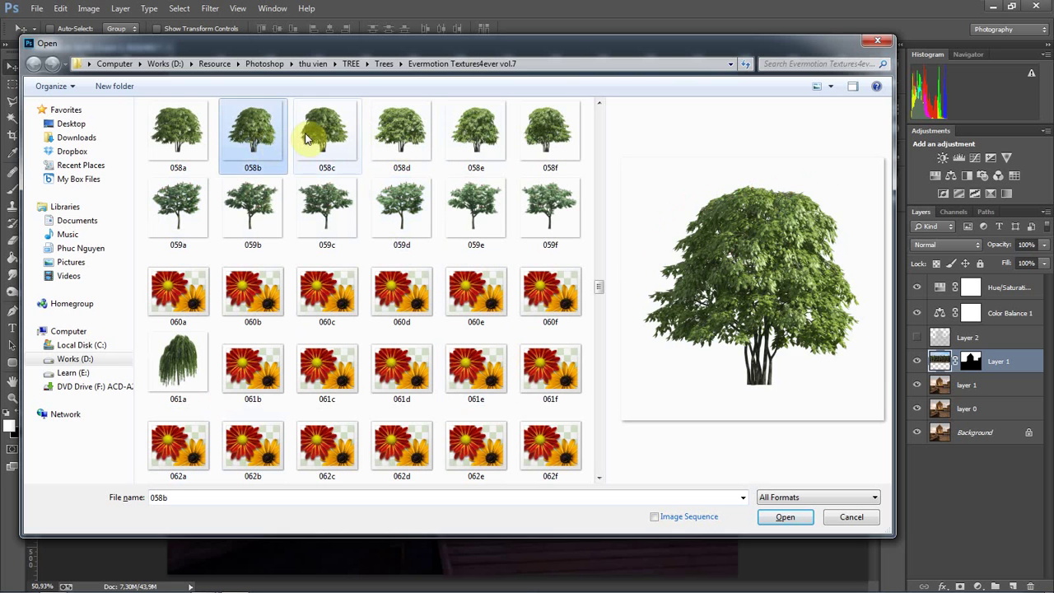
pyautogui.click(305, 139)
pyautogui.click(401, 421)
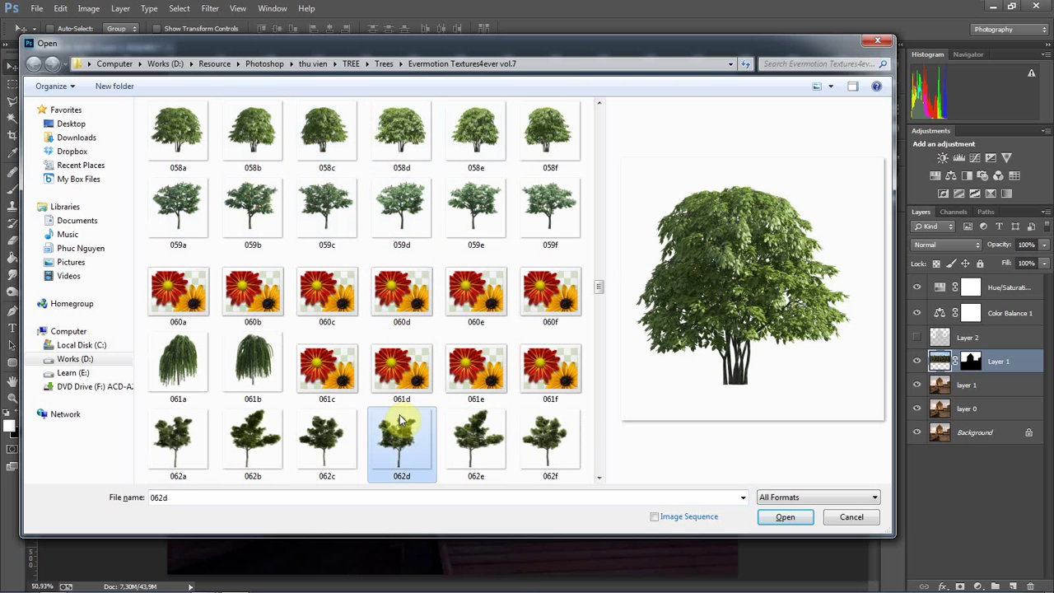
pyautogui.click(458, 438)
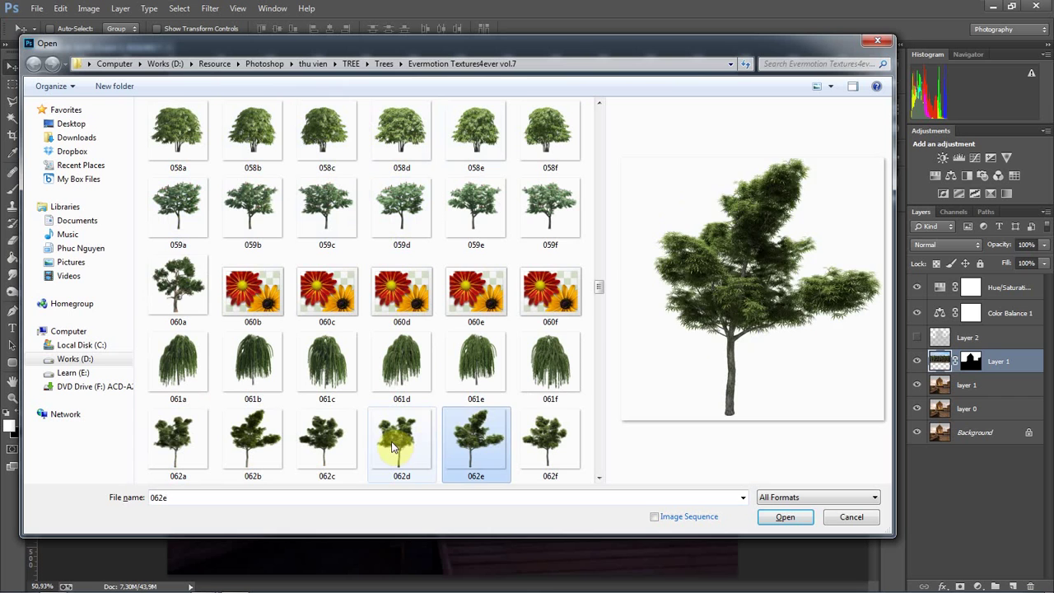
pyautogui.click(394, 448)
pyautogui.doubleClick(476, 445)
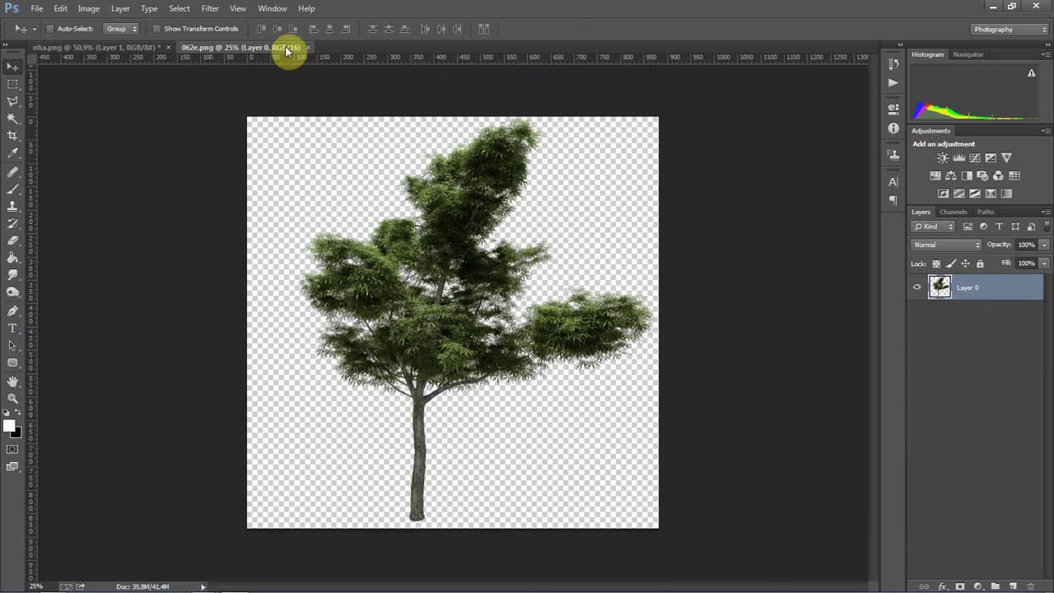
# Drag the 062e tree from its own window into the cabin scene
pyautogui.moveTo(287, 51); pyautogui.dragTo(306, 121)
pyautogui.moveTo(470, 301); pyautogui.dragTo(189, 243)
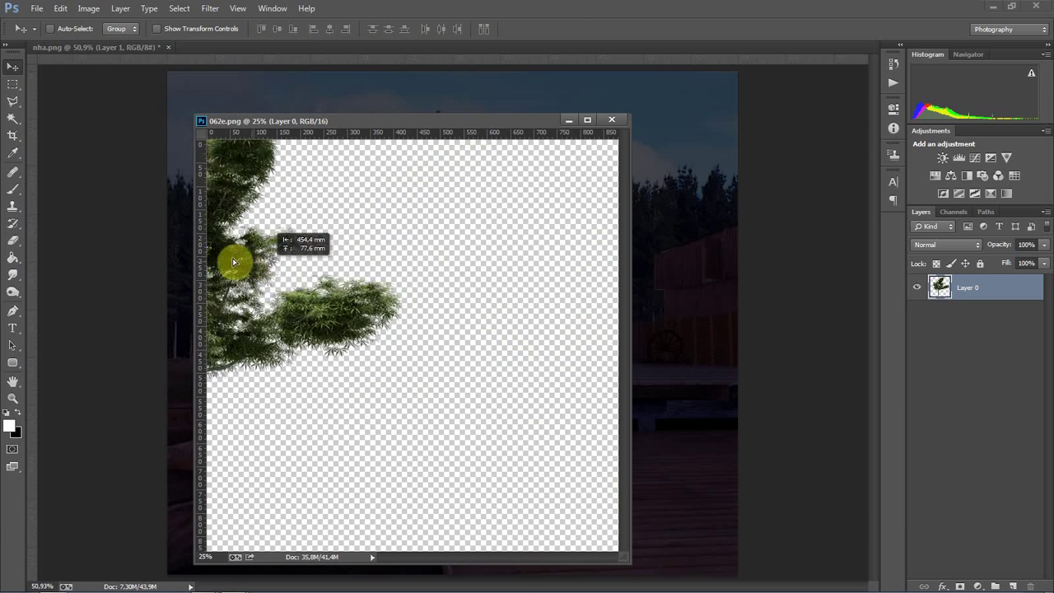
pyautogui.click(612, 121)
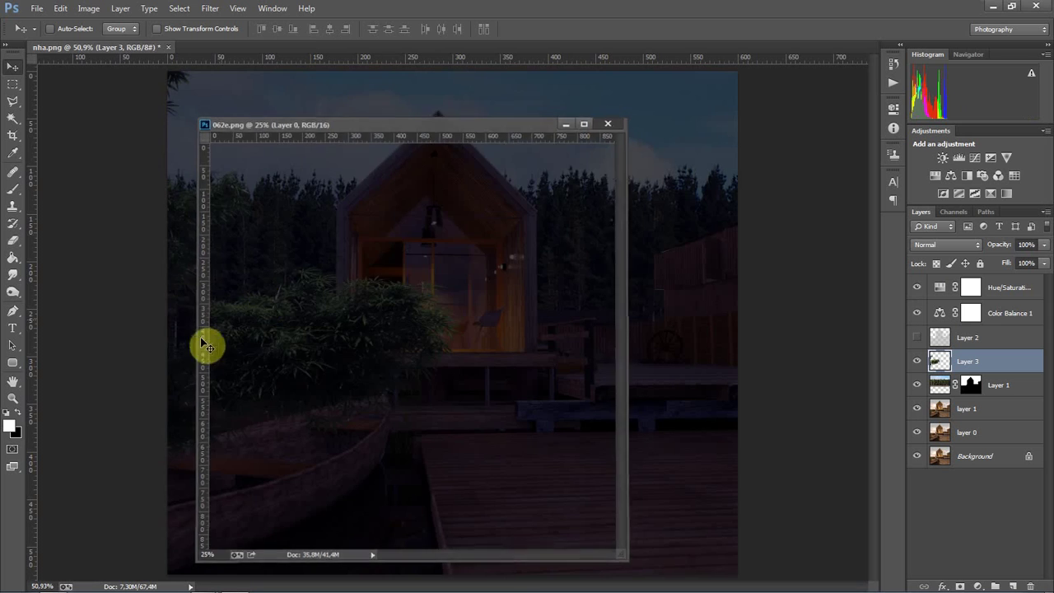
pyautogui.moveTo(205, 346); pyautogui.dragTo(416, 205)
# Scale the tree to about 38.6% and place it at the top-left edge
pyautogui.hotkey('ctrl', 't')
pyautogui.moveTo(288, 349); pyautogui.dragTo(334, 217)
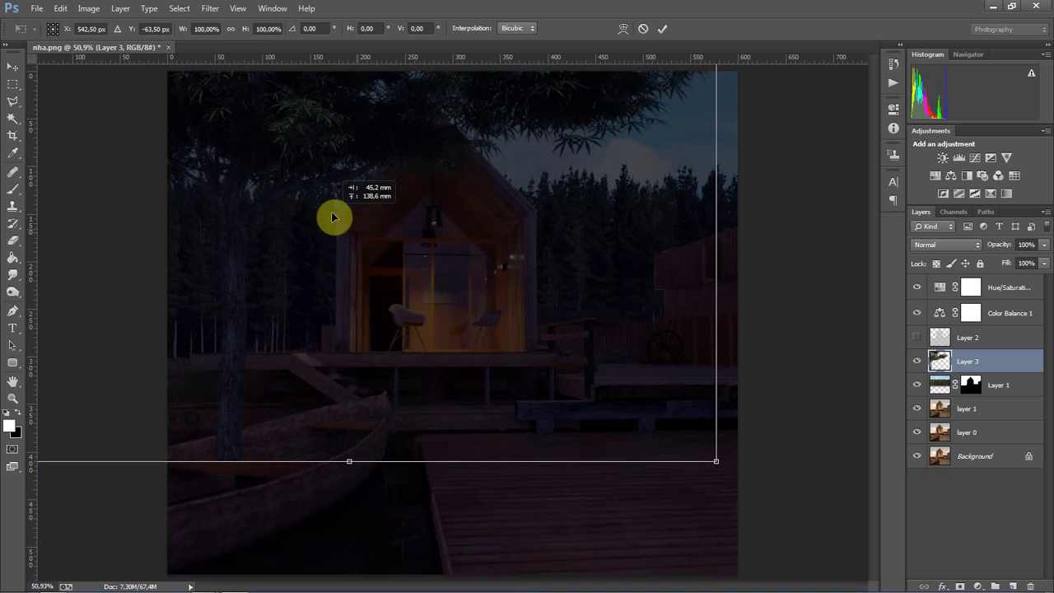
pyautogui.moveTo(714, 461)
pyautogui.mouseDown()
pyautogui.moveTo(467, 362)
pyautogui.moveTo(389, 285)
pyautogui.moveTo(247, 299)
pyautogui.moveTo(238, 320)
pyautogui.moveTo(247, 314)
pyautogui.mouseUp()
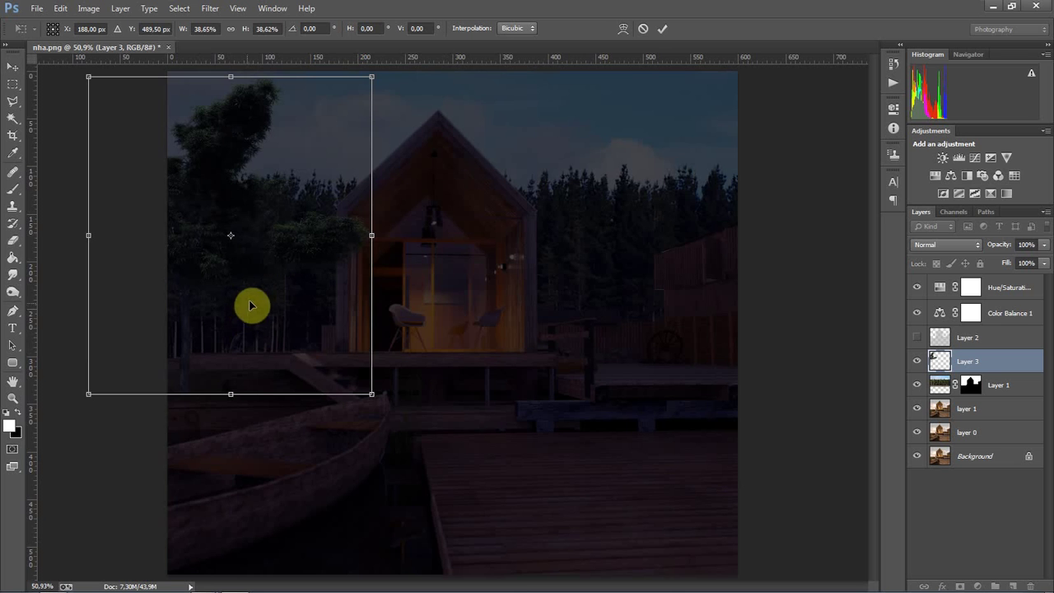
pyautogui.moveTo(283, 327)
pyautogui.mouseDown()
pyautogui.moveTo(238, 327)
pyautogui.moveTo(248, 327)
pyautogui.moveTo(242, 299)
pyautogui.moveTo(205, 302)
pyautogui.mouseUp()
pyautogui.press('Return')
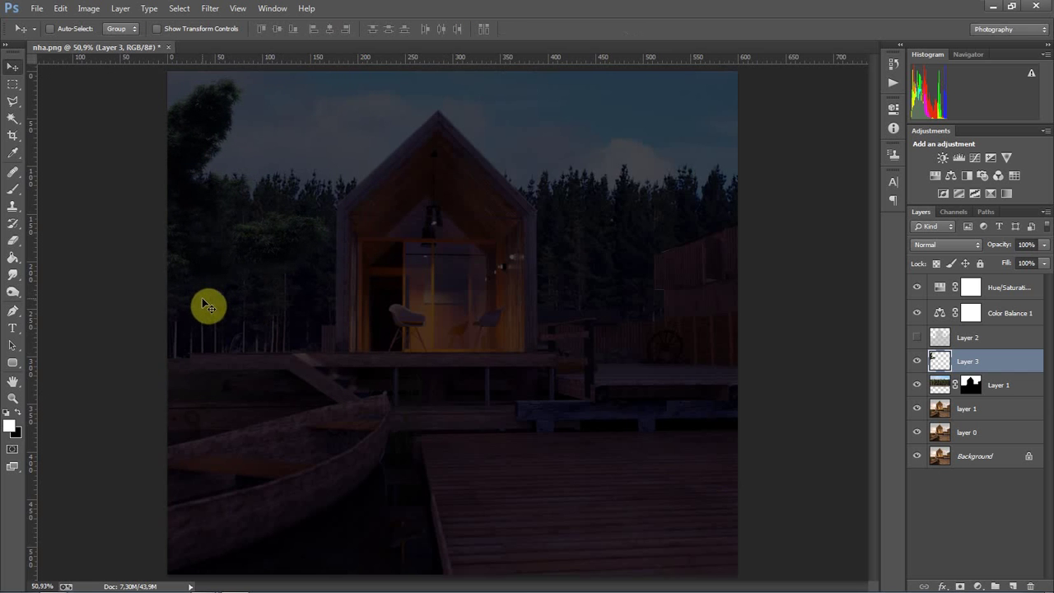
# Inspect the tree and cabin at 100%, then zoom back out to fit
pyautogui.hotkey('ctrl', '1')
pyautogui.moveTo(501, 384)
pyautogui.mouseDown()
pyautogui.moveTo(626, 433)
pyautogui.moveTo(611, 465)
pyautogui.moveTo(558, 367)
pyautogui.moveTo(520, 412)
pyautogui.mouseUp()
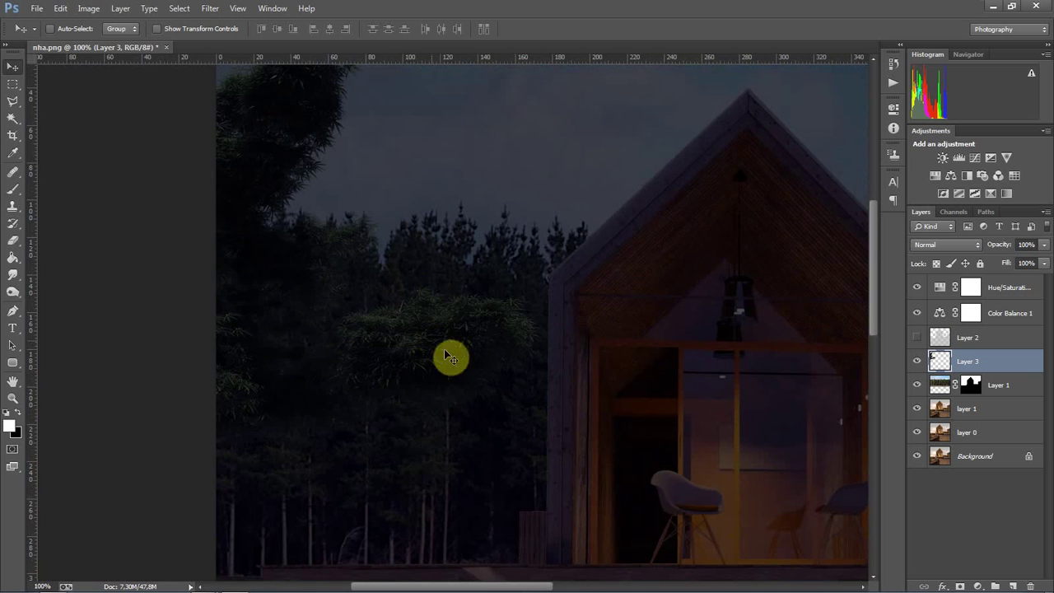
pyautogui.scroll(2, 526, 360)
pyautogui.moveTo(525, 359)
pyautogui.mouseDown()
pyautogui.moveTo(401, 376)
pyautogui.moveTo(407, 335)
pyautogui.moveTo(351, 268)
pyautogui.mouseUp()
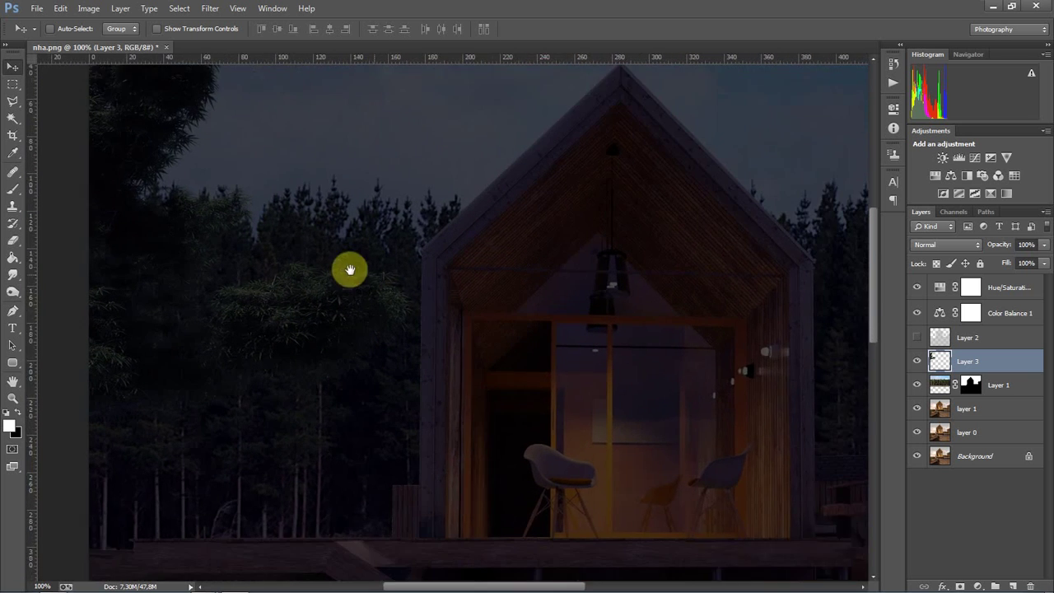
pyautogui.hotkey('ctrl', '0')
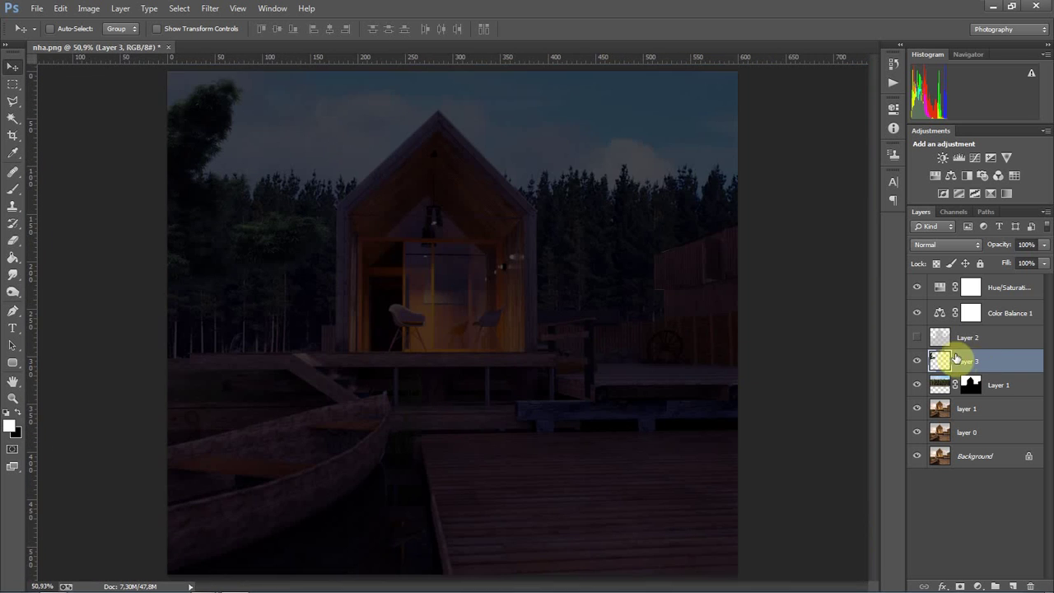
# Darken the tree on Layer 3 with Curves, lowering input 80 to output 54
pyautogui.hotkey('ctrl', 'm')
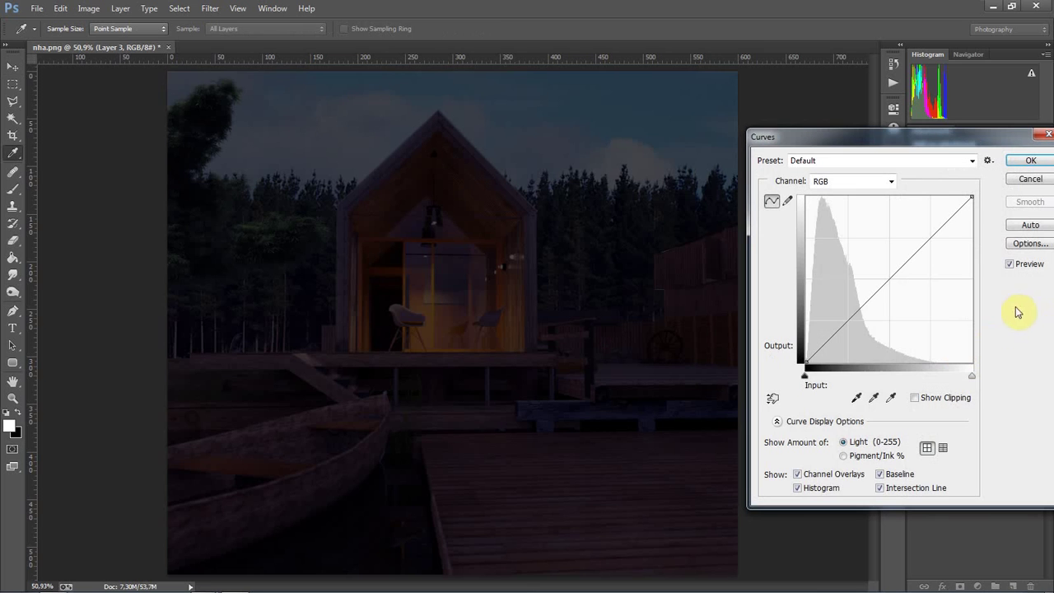
pyautogui.moveTo(857, 309); pyautogui.dragTo(857, 333)
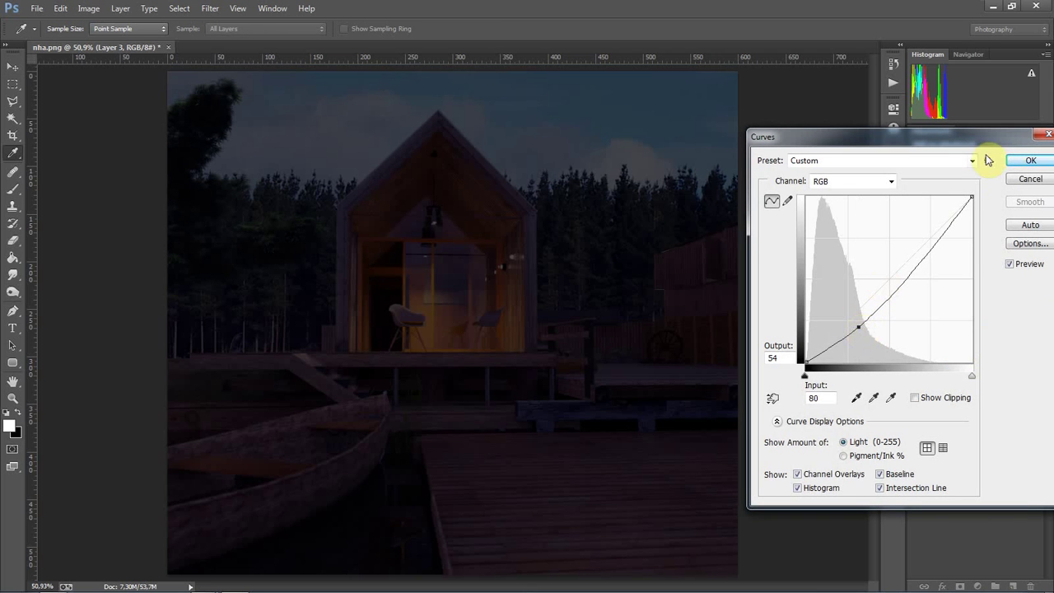
pyautogui.click(1012, 162)
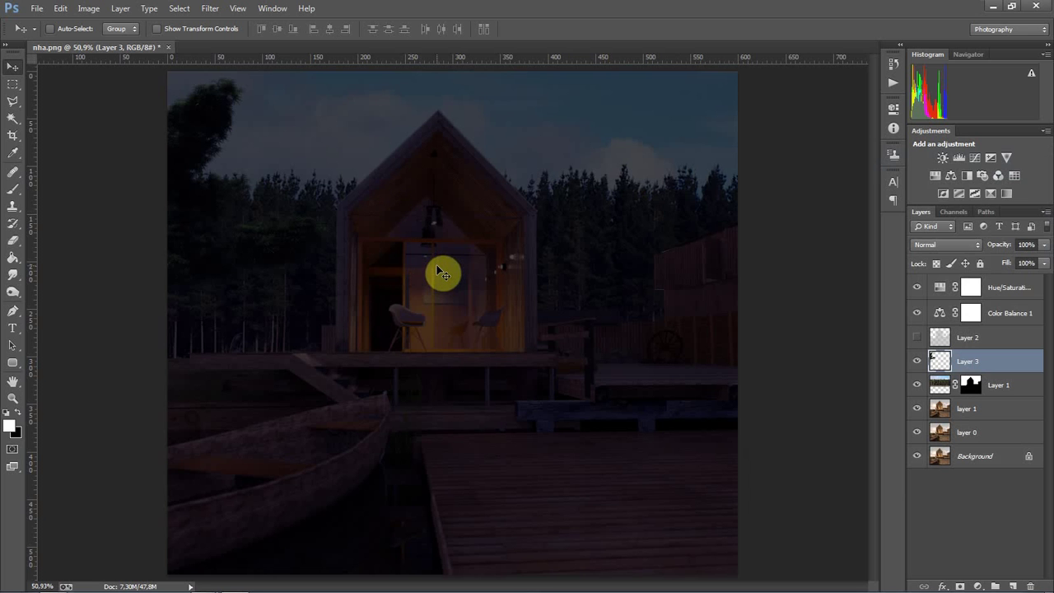
# Select layers 1, 3 and 2, then the Hue/Saturation 1 and Color Balance 1 masks
pyautogui.click(928, 411)
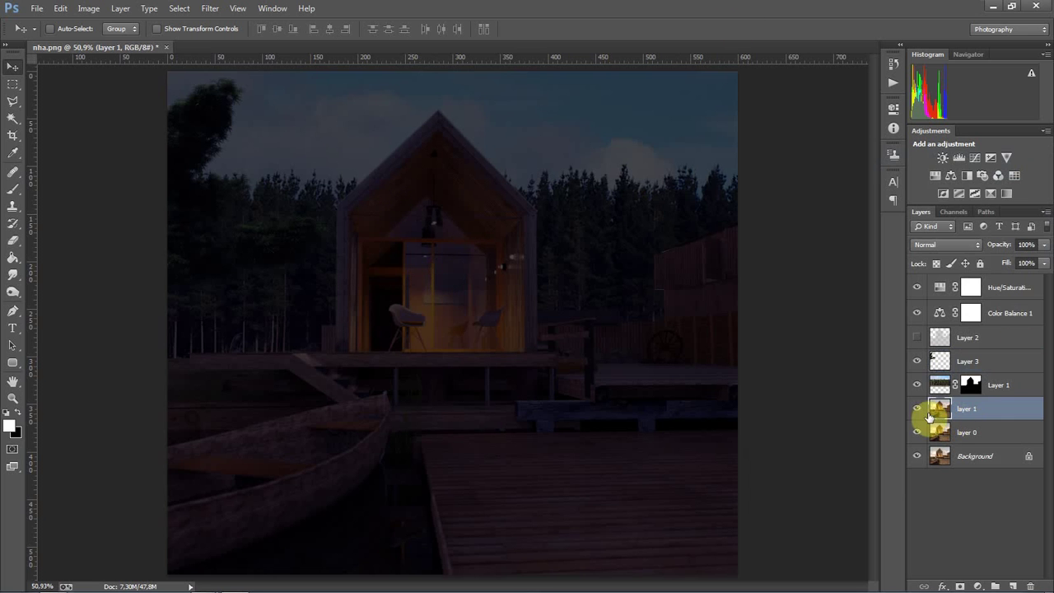
pyautogui.click(1003, 384)
pyautogui.click(970, 412)
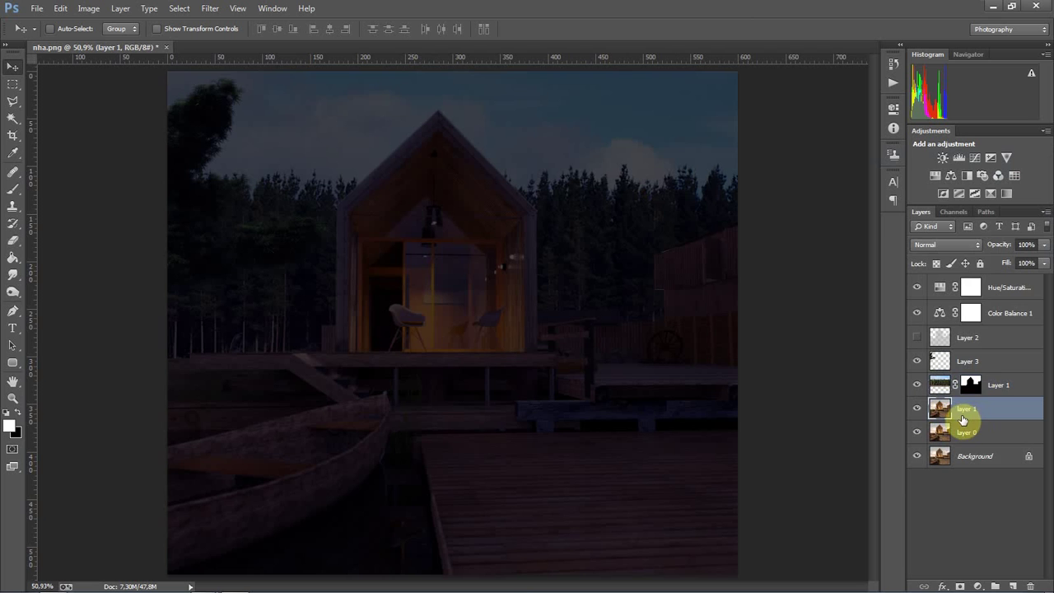
pyautogui.click(980, 361)
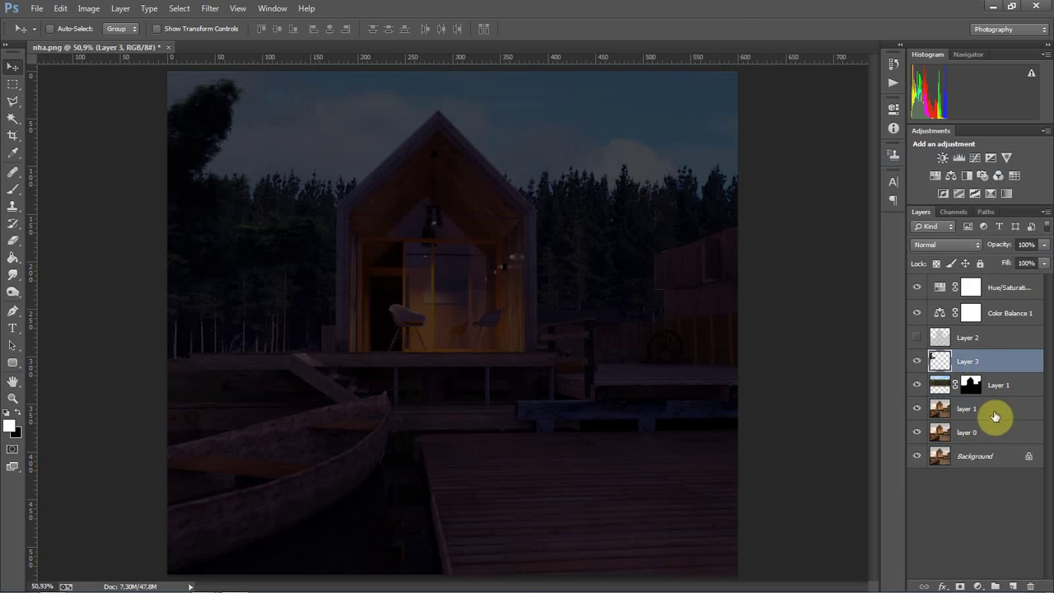
pyautogui.click(999, 395)
pyautogui.click(979, 341)
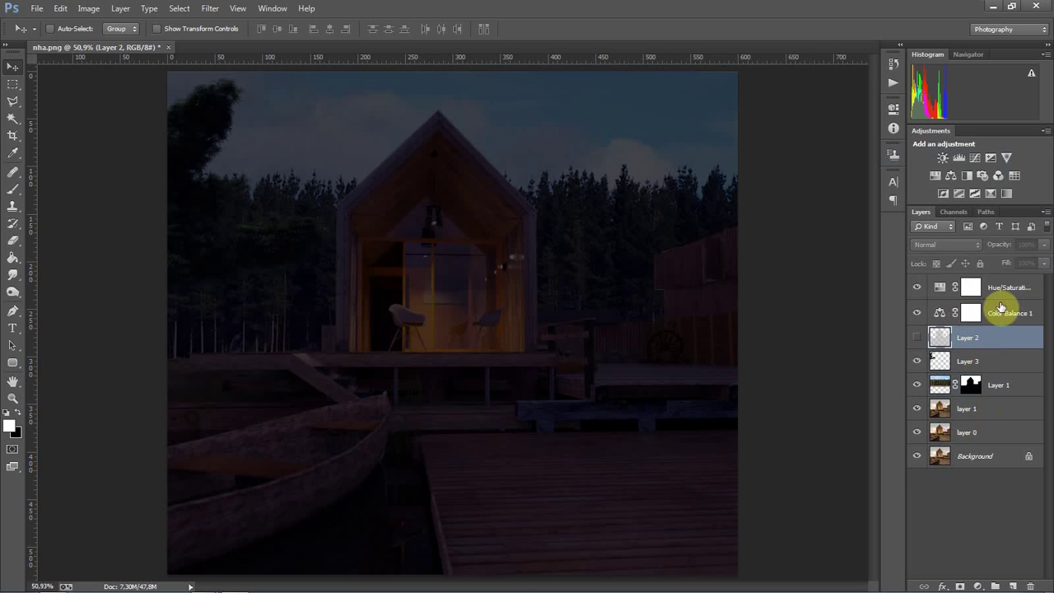
pyautogui.click(1001, 293)
pyautogui.keyDown('shift'); pyautogui.click(1002, 317); pyautogui.keyUp('shift')
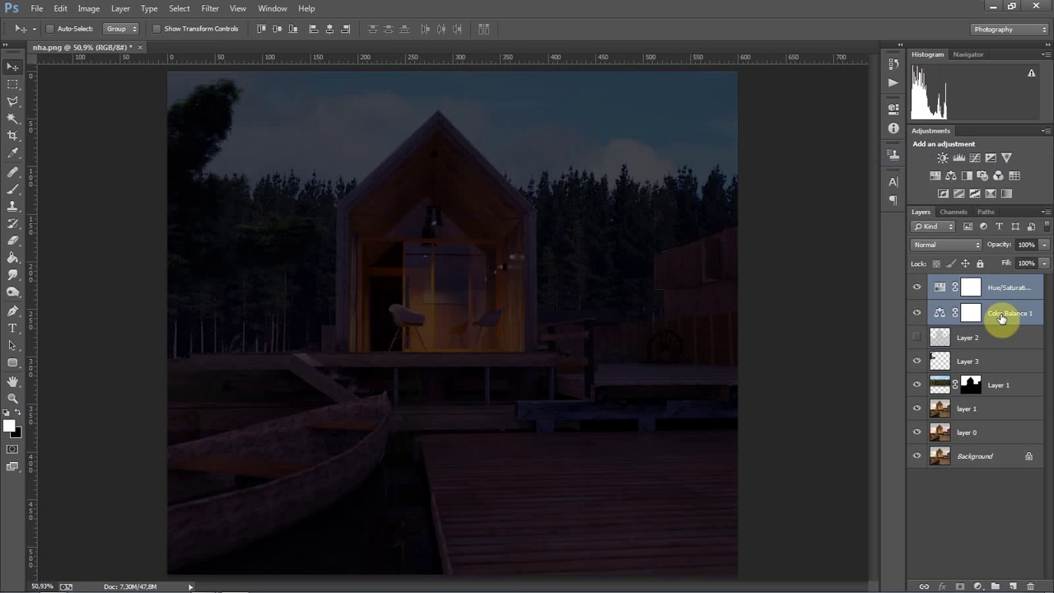
pyautogui.click(1004, 312)
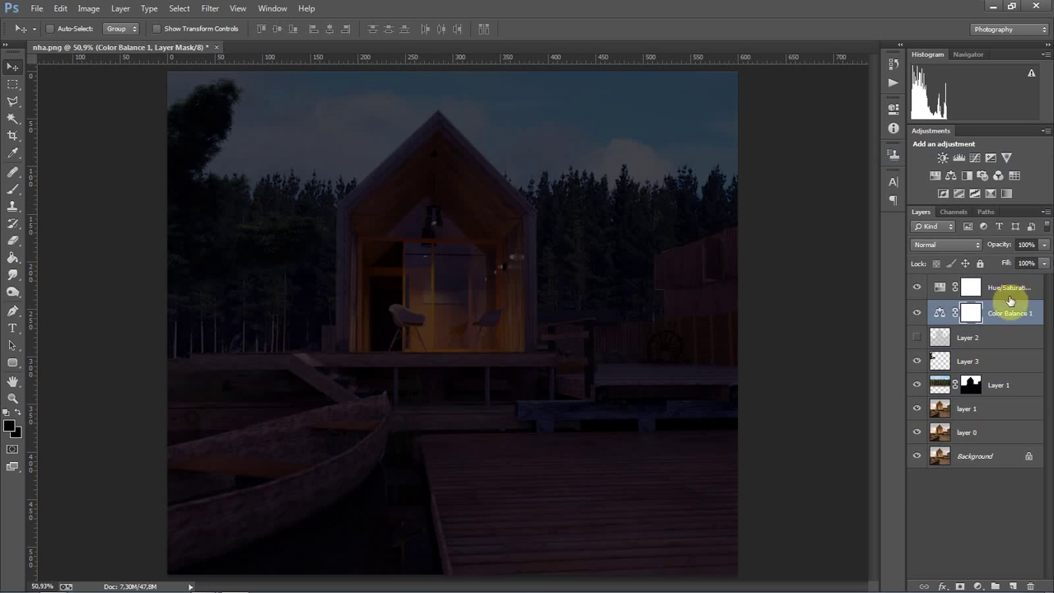
pyautogui.click(1005, 293)
pyautogui.click(1009, 318)
# Toggle Hue/Saturation 1 and Color Balance 1 off and on to compare the colours
pyautogui.click(1005, 292)
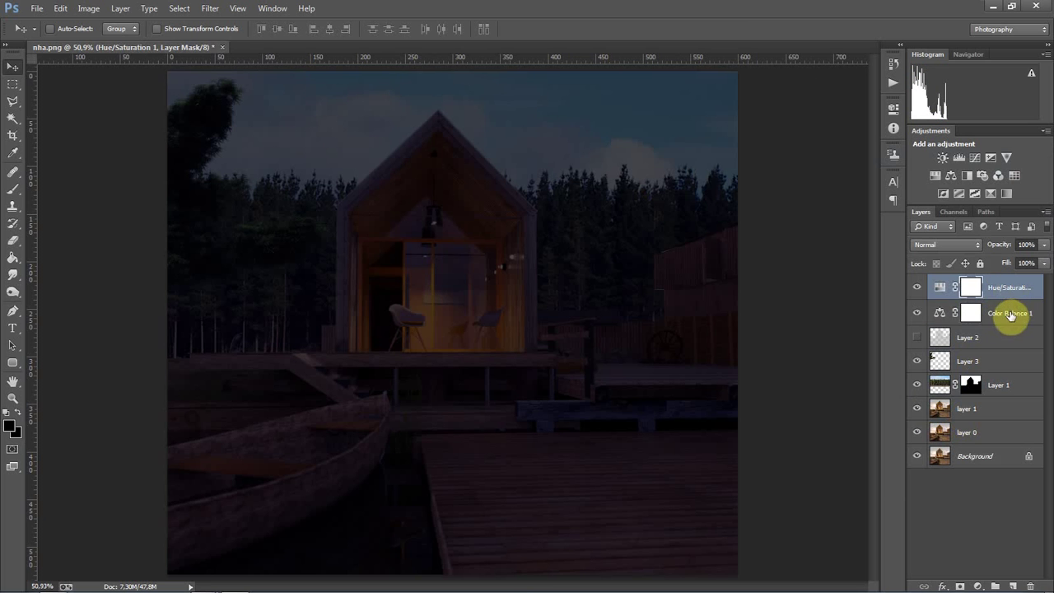
pyautogui.click(1005, 313)
pyautogui.click(918, 288)
pyautogui.click(918, 287)
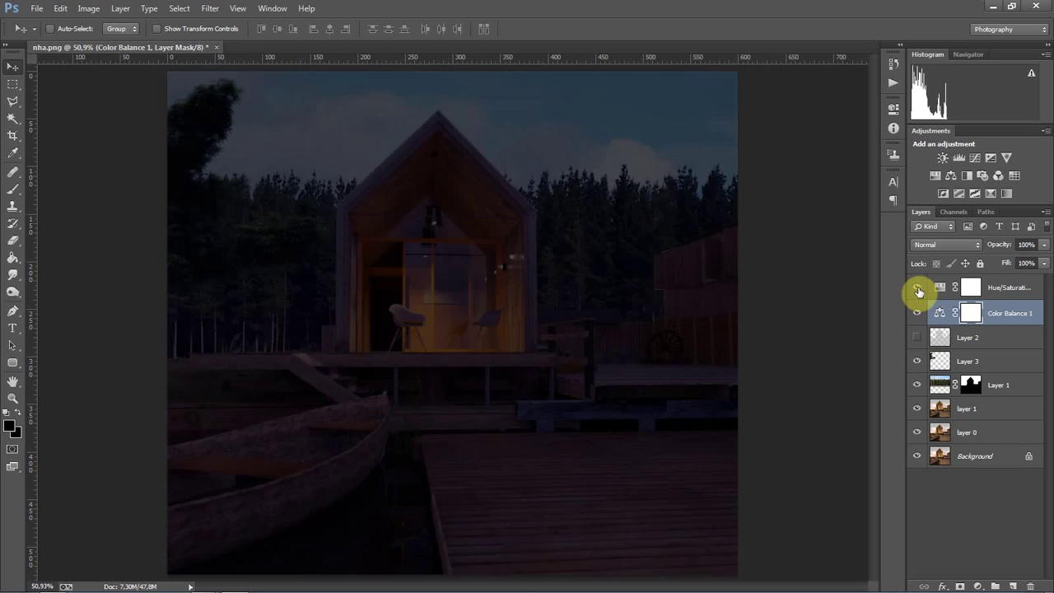
pyautogui.click(918, 313)
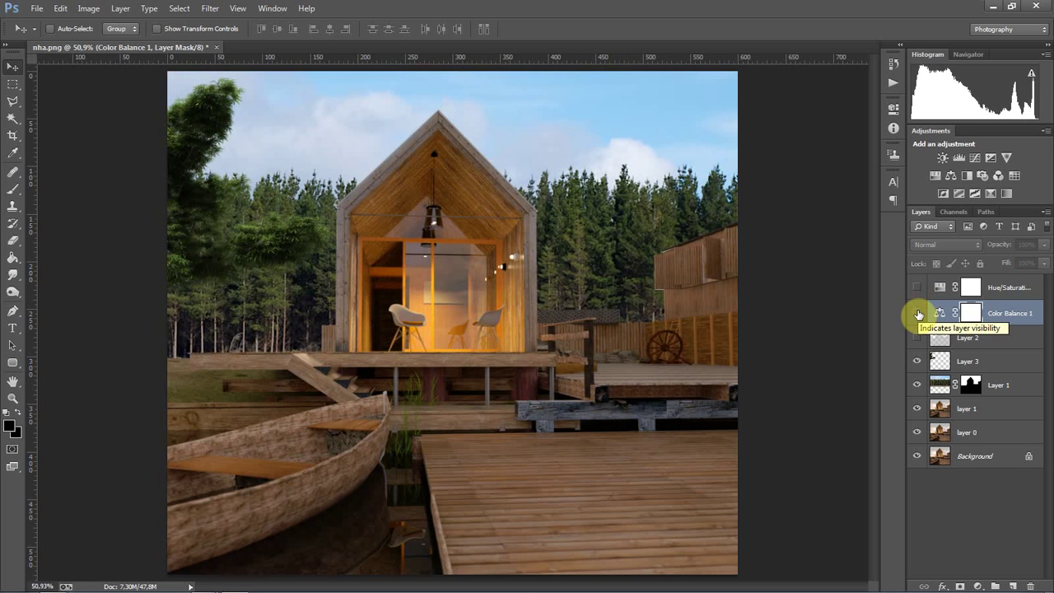
pyautogui.click(918, 313)
pyautogui.click(919, 289)
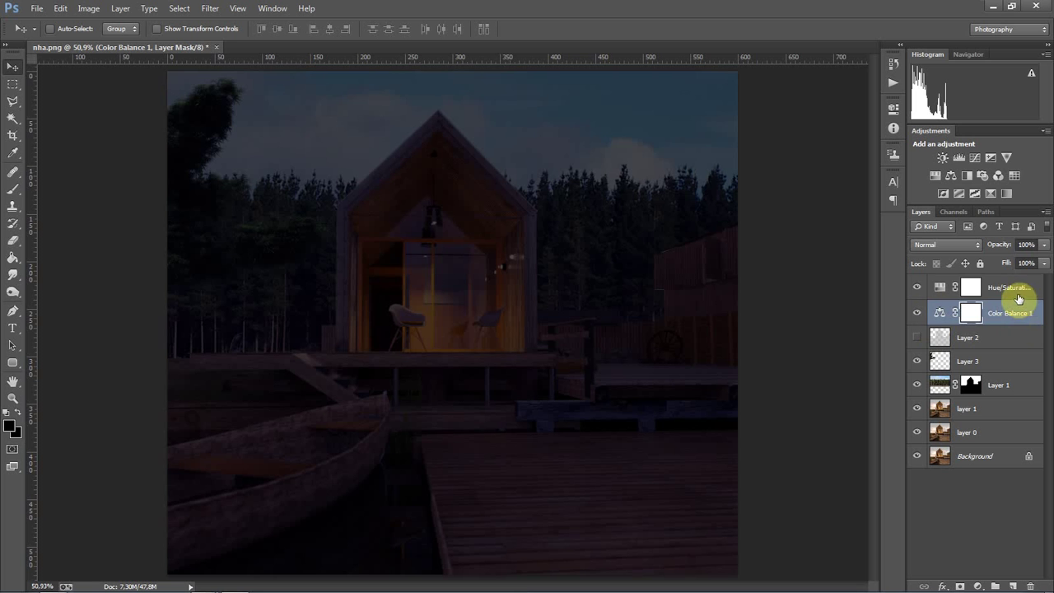
# Hide Hue/Saturation 1 and Color Balance 1, select layer 1, and list the adjustment layer types
pyautogui.click(1019, 296)
pyautogui.click(1000, 315)
pyautogui.click(1007, 288)
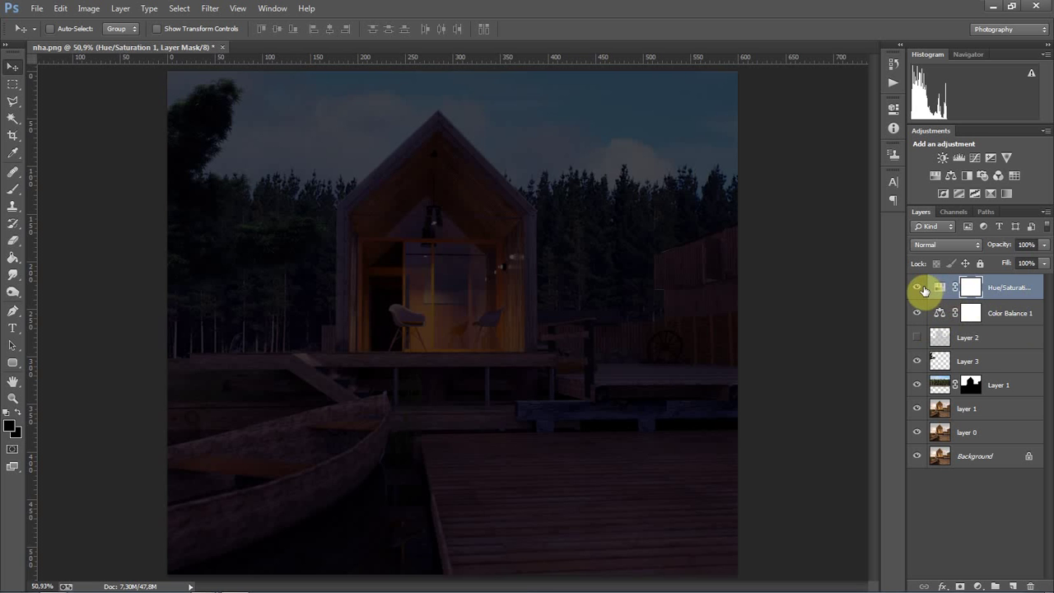
pyautogui.click(918, 288)
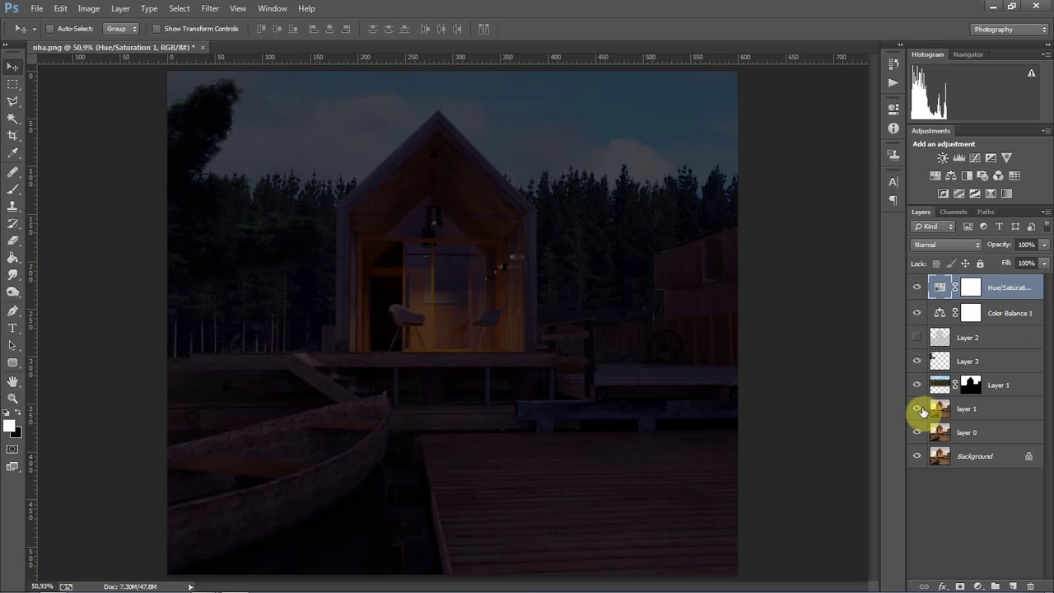
pyautogui.click(918, 287)
pyautogui.click(917, 313)
pyautogui.click(968, 416)
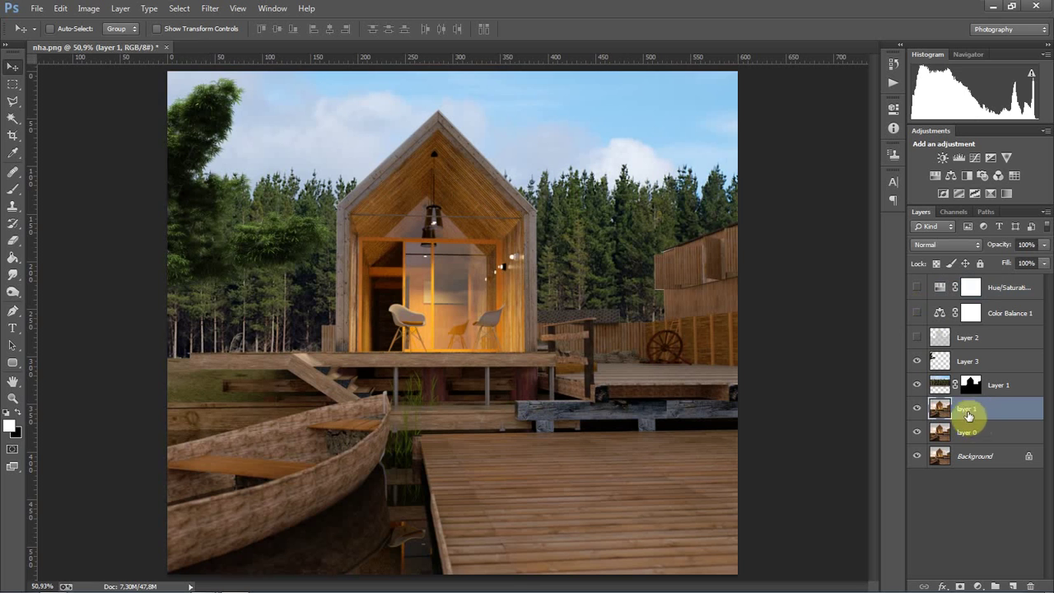
pyautogui.click(978, 586)
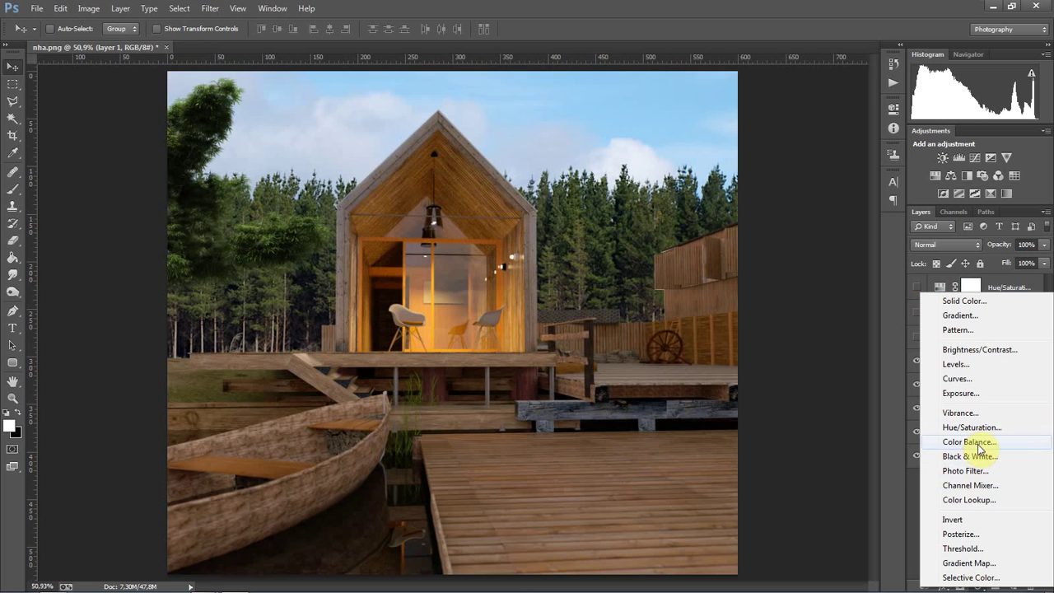
# Add Color Balance 2 above layer 1 with midtones Yellow/Blue -56 and shifted toward red
pyautogui.click(967, 442)
pyautogui.moveTo(786, 216); pyautogui.dragTo(763, 219)
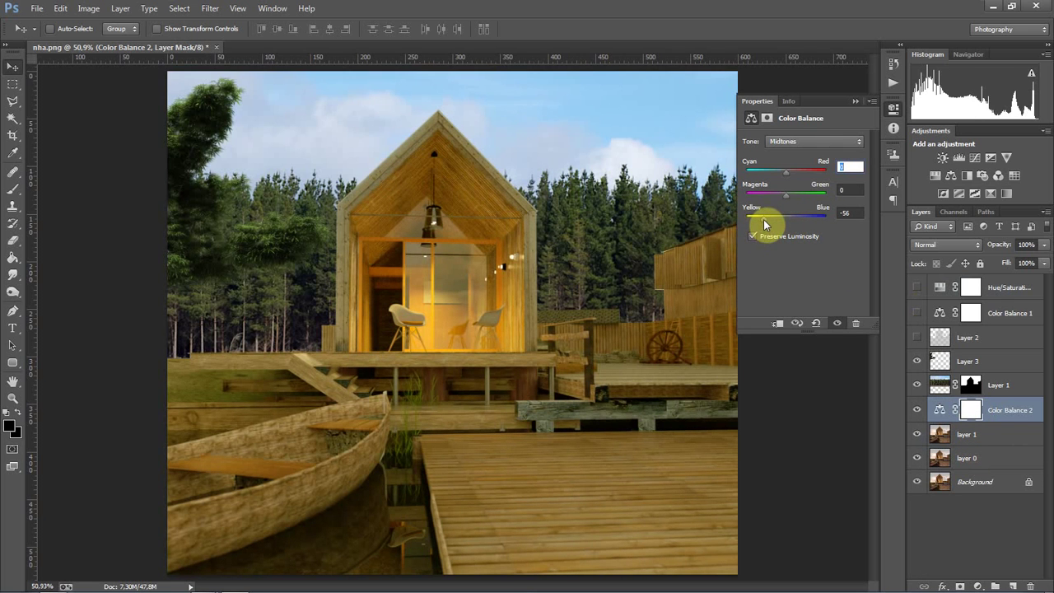
pyautogui.moveTo(785, 170); pyautogui.dragTo(798, 180)
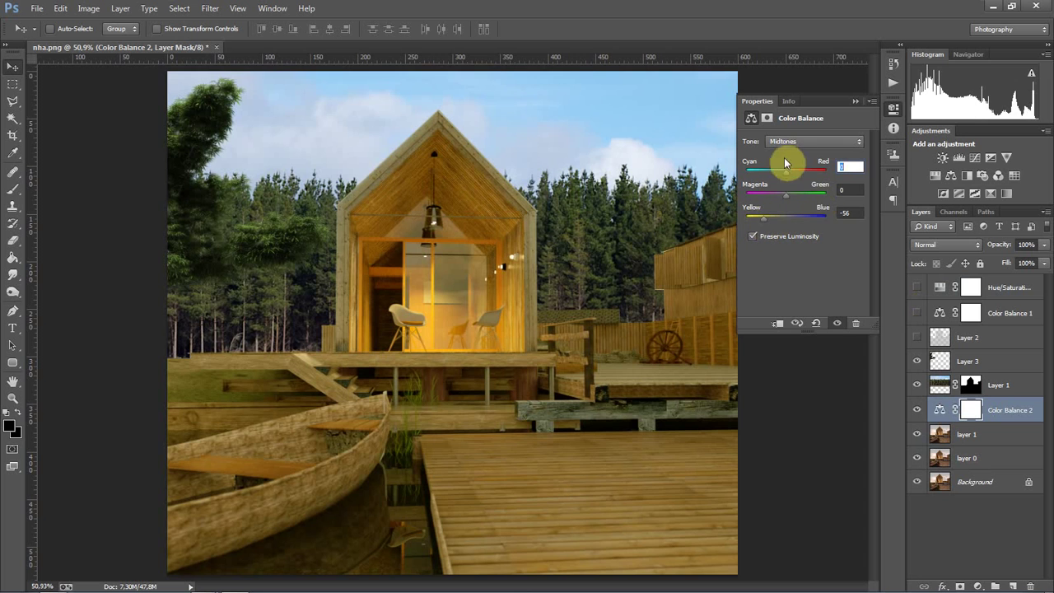
pyautogui.click(855, 101)
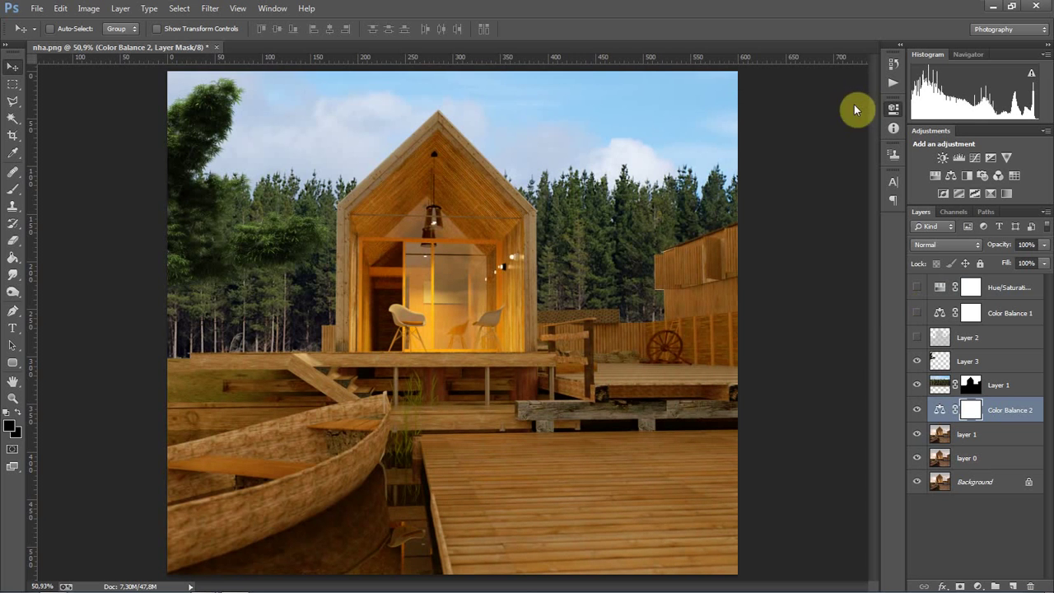
# Add Curves 1 lifting the midpoint from 122 to 156 to brighten the image
pyautogui.click(979, 586)
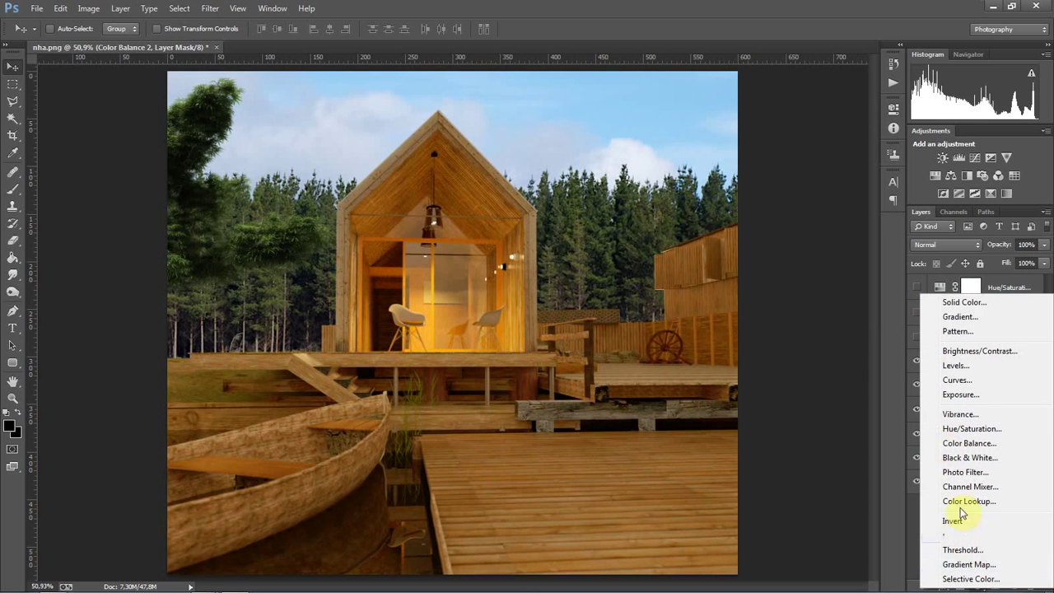
pyautogui.click(955, 380)
pyautogui.moveTo(815, 215); pyautogui.dragTo(813, 206)
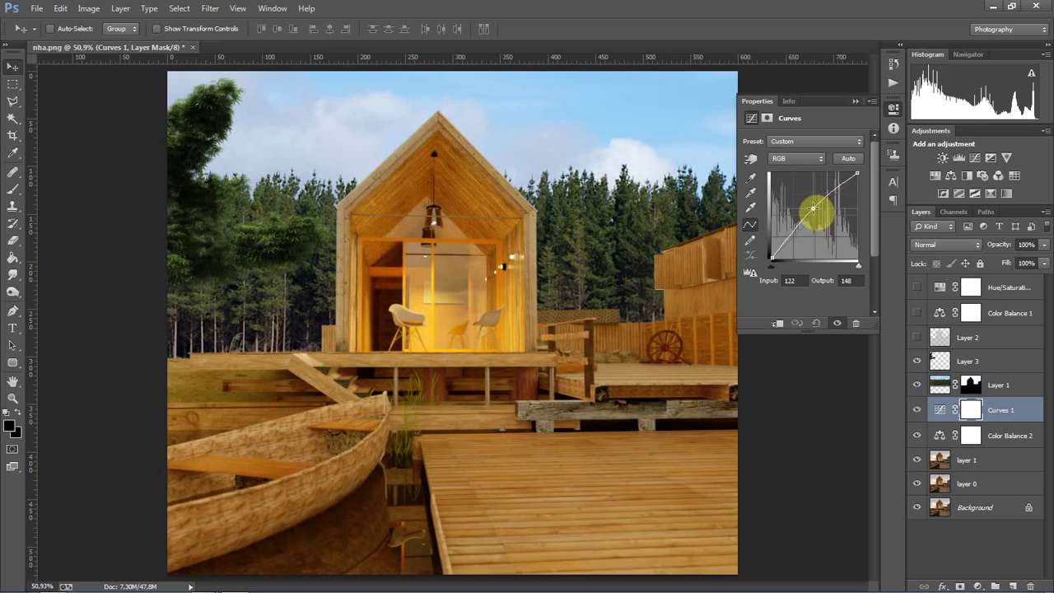
pyautogui.click(856, 101)
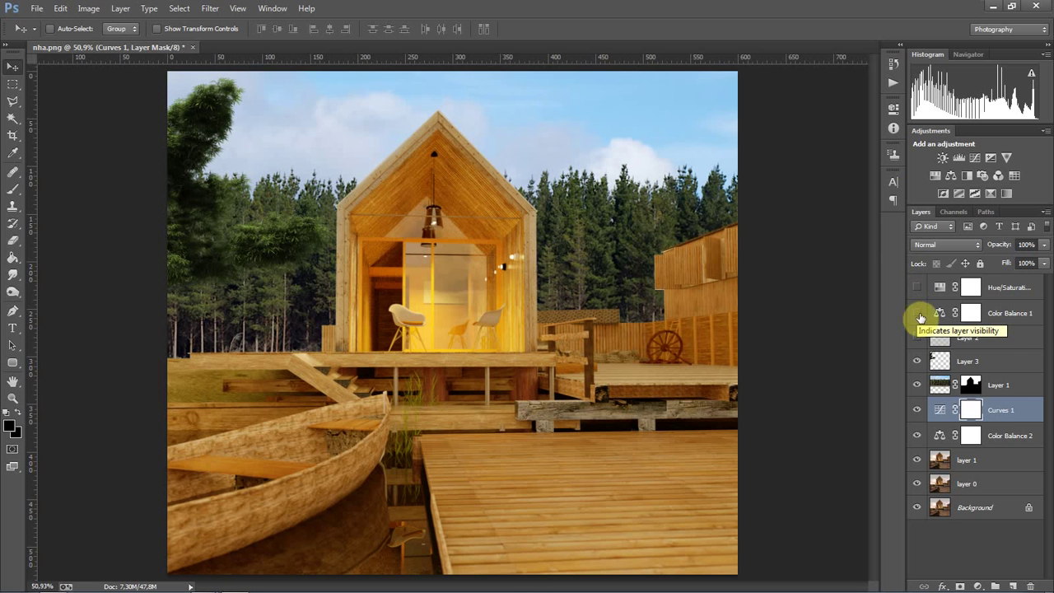
# Turn Color Balance 1 and Hue/Saturation 1 back on and zoom in on the cabin
pyautogui.click(919, 315)
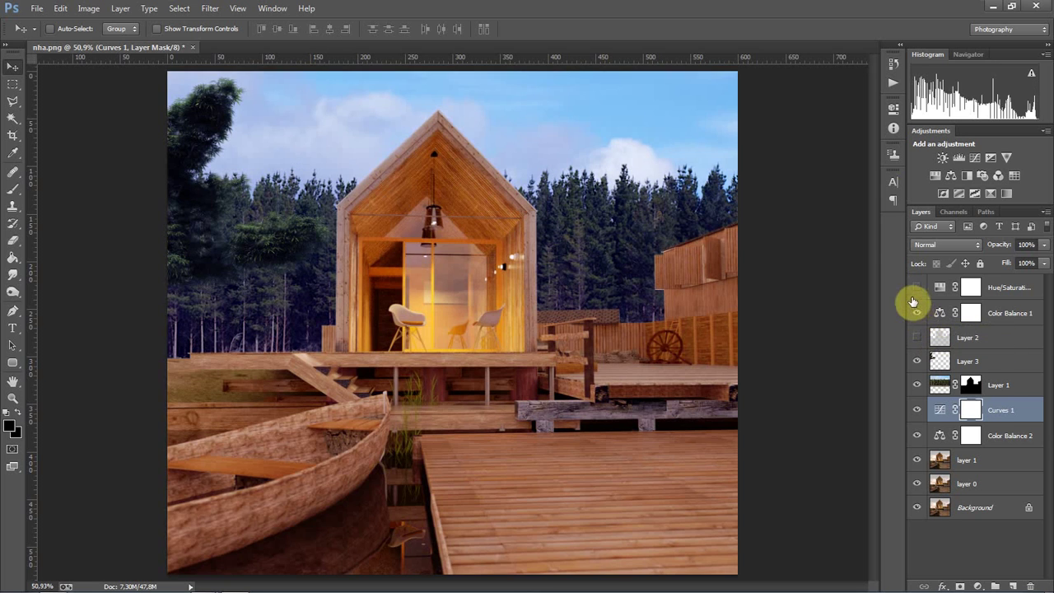
pyautogui.click(916, 287)
pyautogui.click(1008, 288)
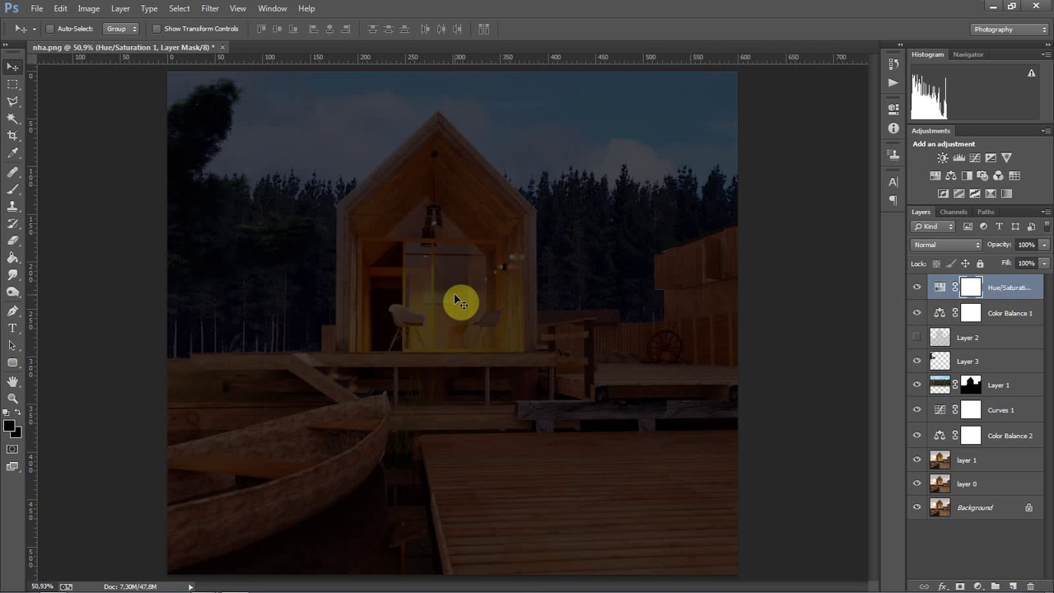
pyautogui.hotkey('ctrl', '+')
pyautogui.hotkey('ctrl', '+')
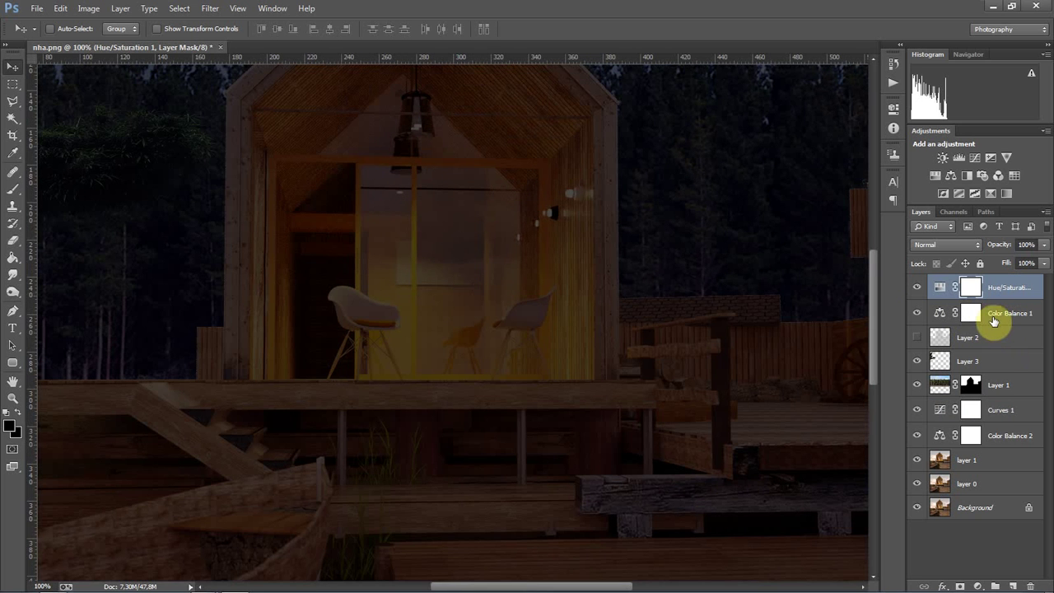
# Link the Hue/Saturation 1 and Color Balance 1 adjustment layers
pyautogui.keyDown('shift'); pyautogui.click(994, 316); pyautogui.keyUp('shift')
pyautogui.rightClick(993, 317)
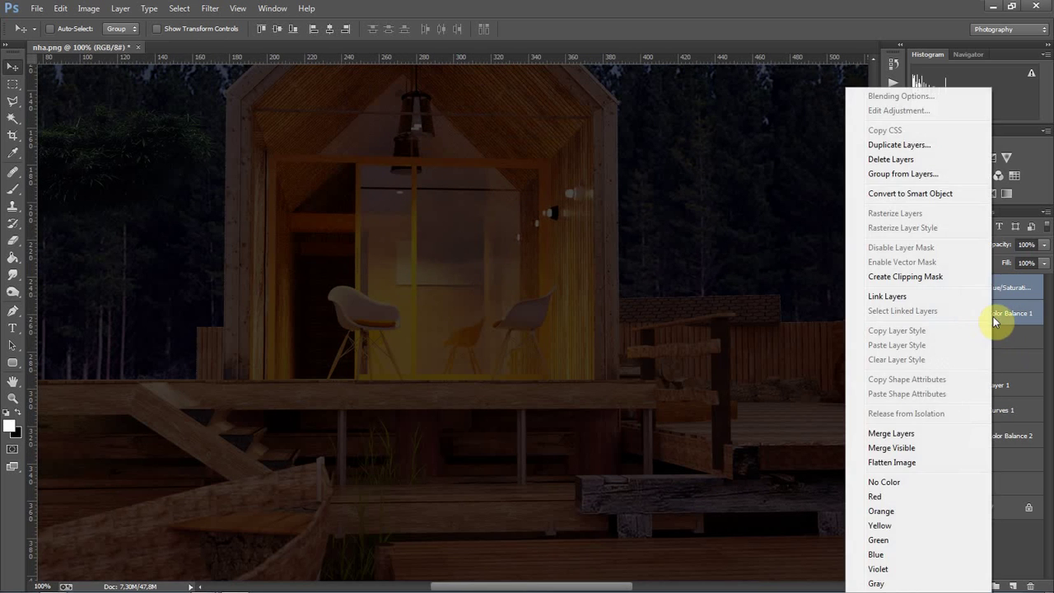
pyautogui.click(927, 298)
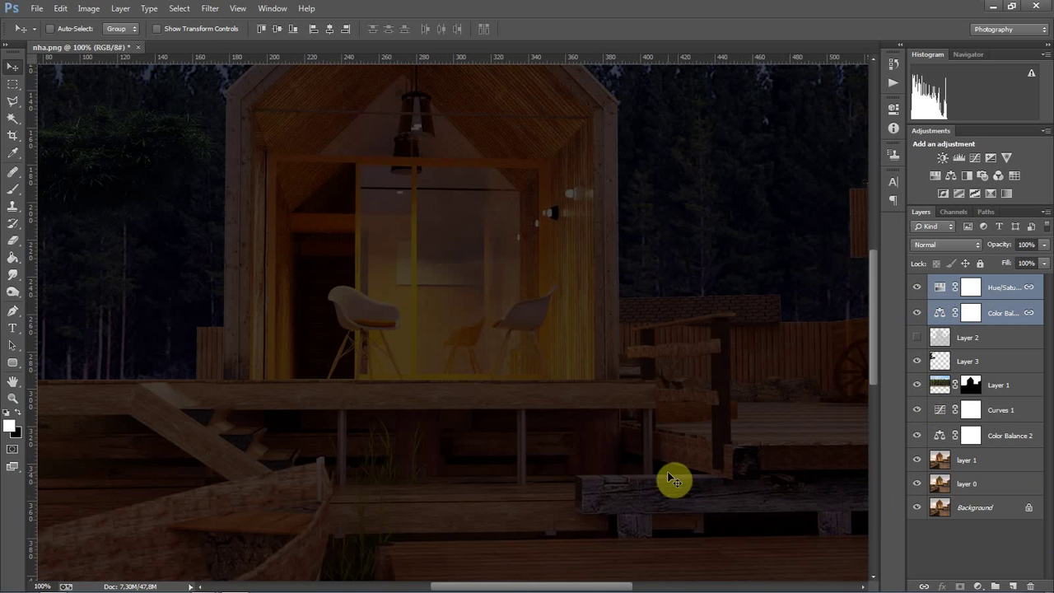
pyautogui.scroll(1, 671, 479)
pyautogui.scroll(1, 671, 479)
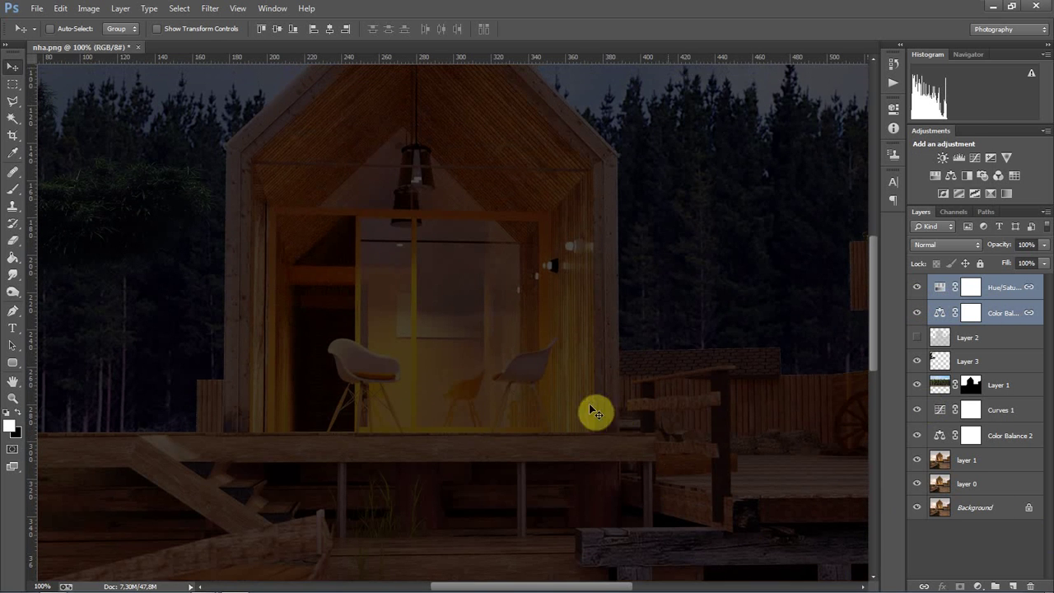
# Open object.png from the Desktop folder
pyautogui.click(36, 10)
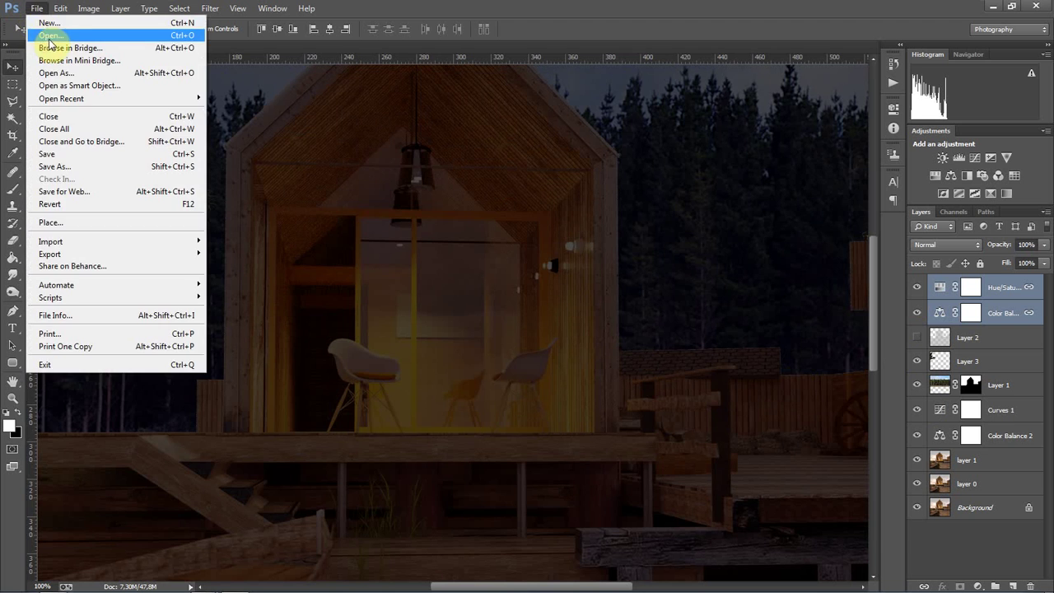
pyautogui.click(48, 36)
pyautogui.click(89, 130)
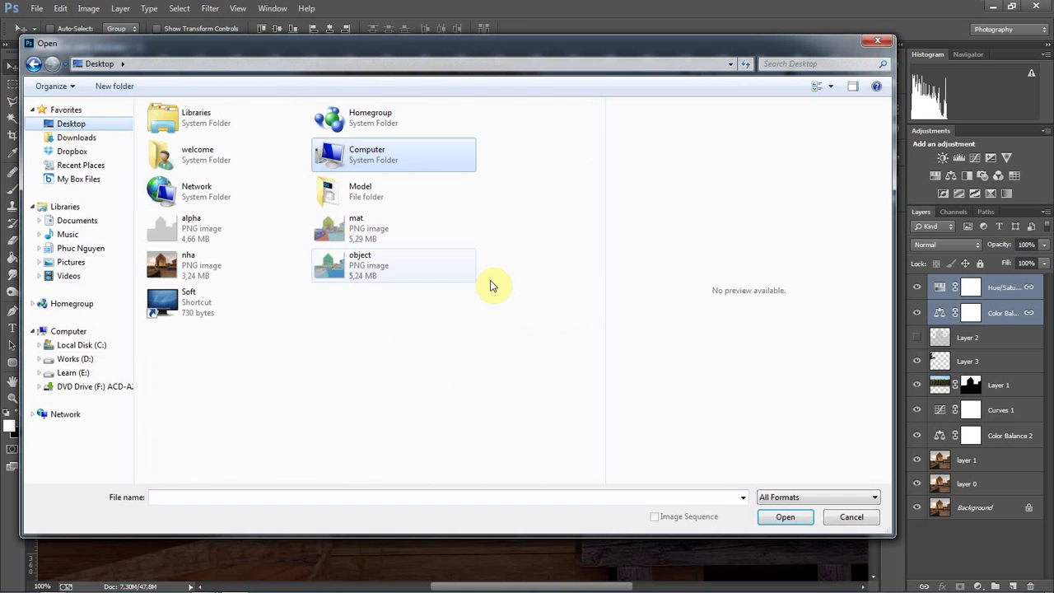
pyautogui.click(387, 239)
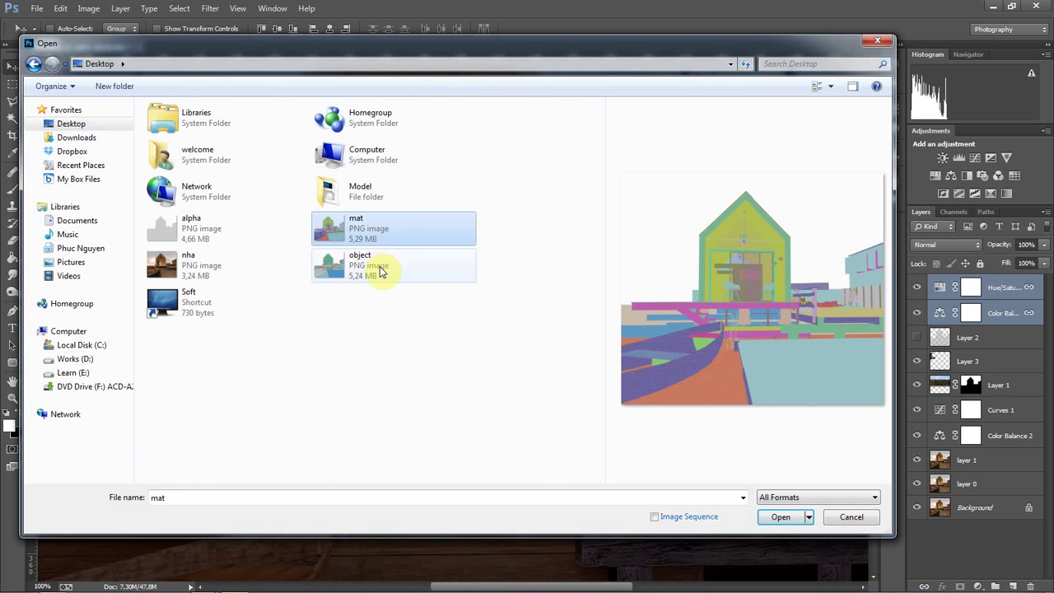
pyautogui.moveTo(382, 272)
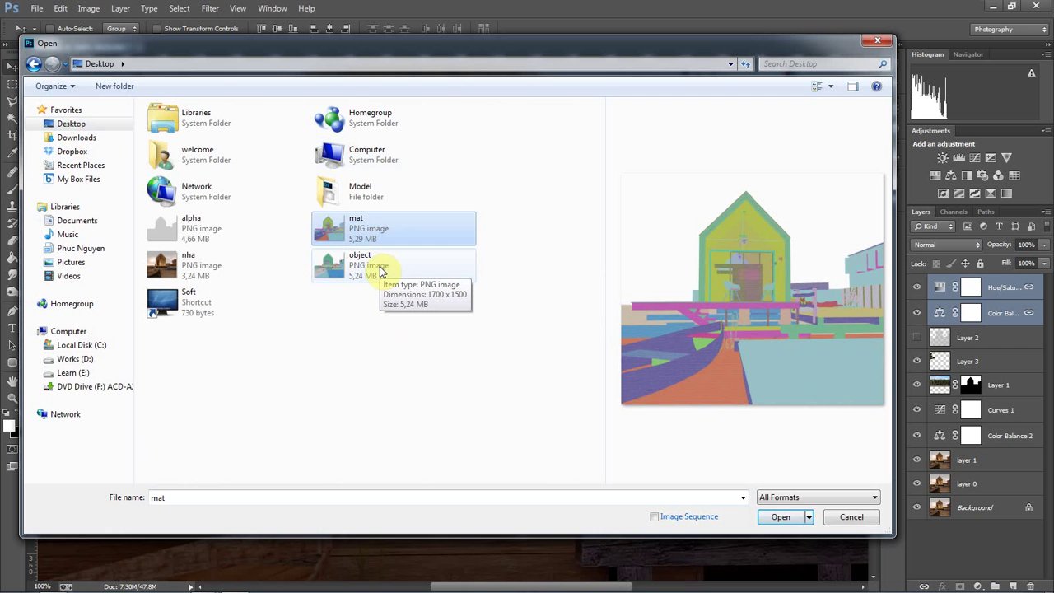
pyautogui.click(381, 273)
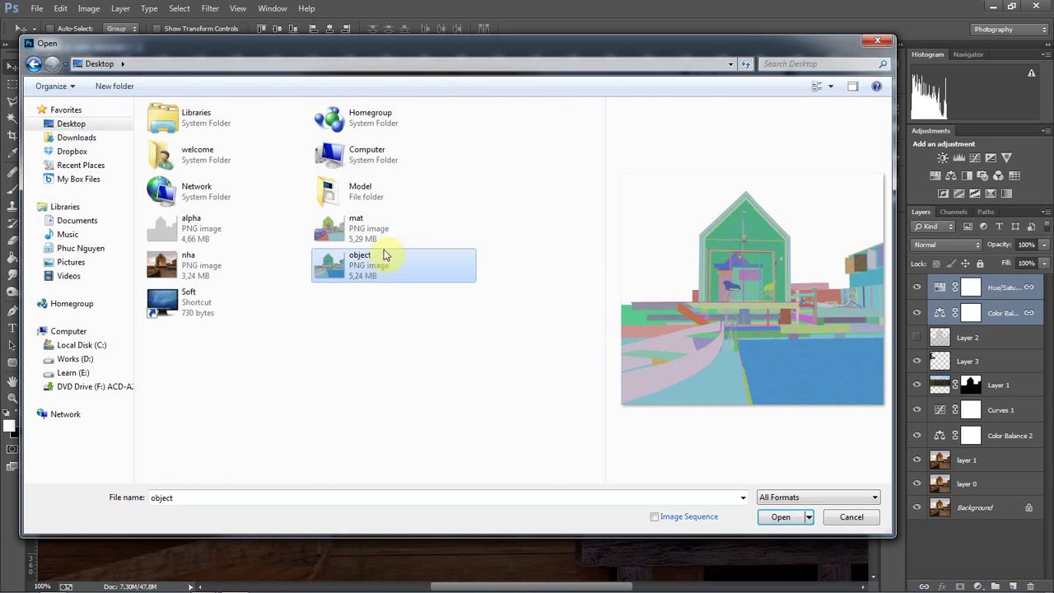
pyautogui.click(379, 246)
pyautogui.doubleClick(370, 266)
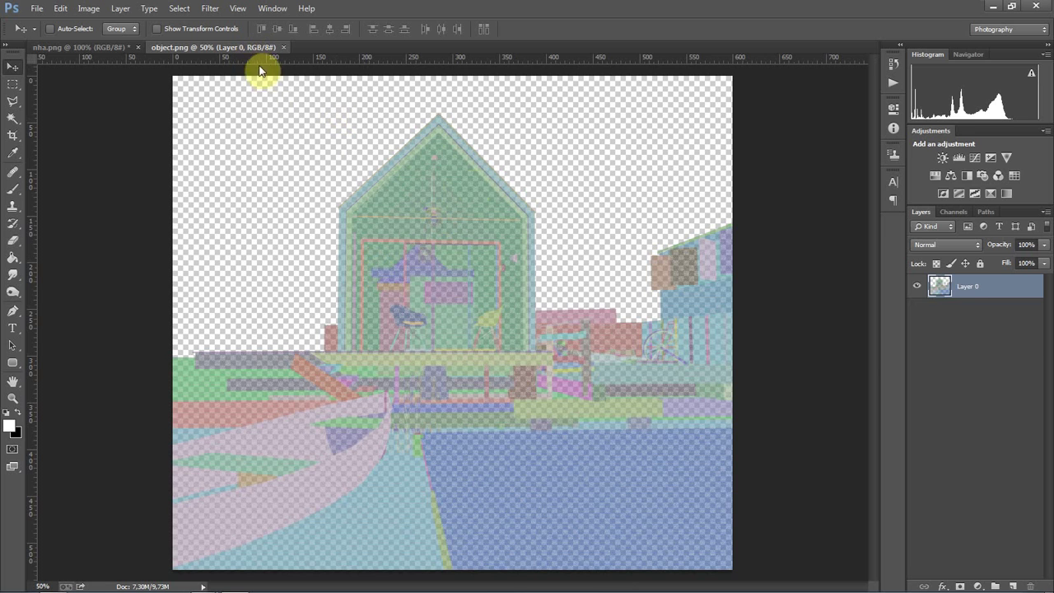
# Flatten object.png and drag it into nha.png as Layer 4
pyautogui.rightClick(972, 288)
pyautogui.click(873, 466)
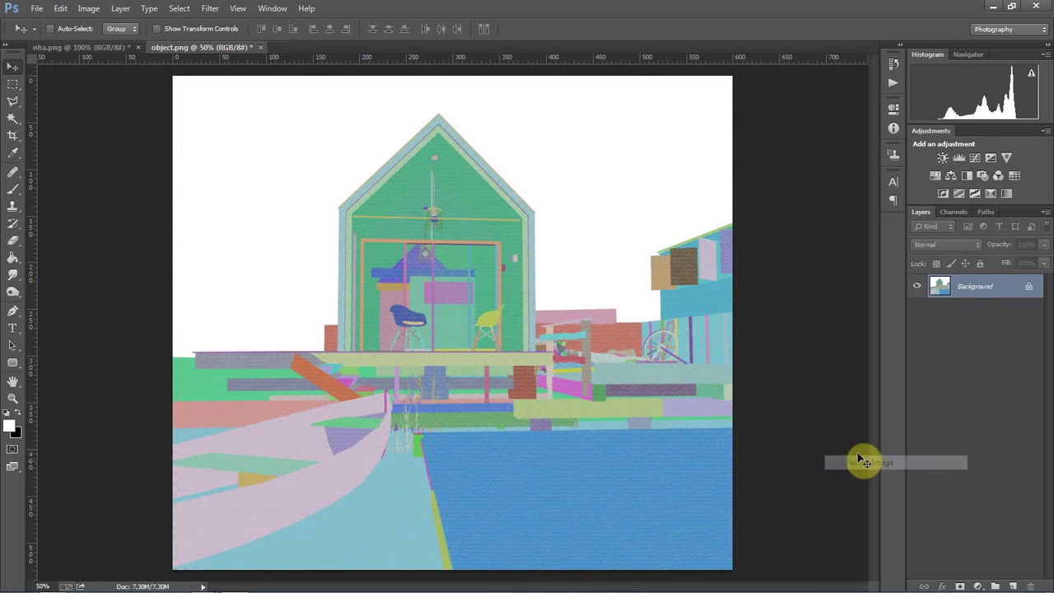
pyautogui.moveTo(244, 47)
pyautogui.mouseDown()
pyautogui.moveTo(403, 155)
pyautogui.moveTo(346, 236)
pyautogui.moveTo(278, 193)
pyautogui.mouseUp()
# Close object.png without saving and fit nha.png in the window
pyautogui.click(839, 125)
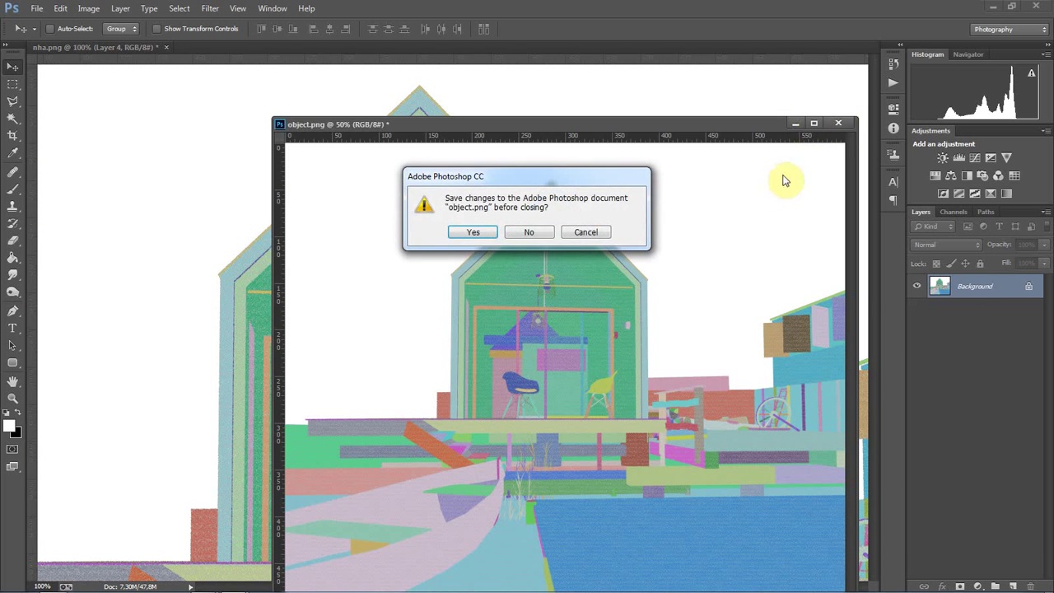
pyautogui.click(537, 233)
pyautogui.hotkey('ctrl', '0')
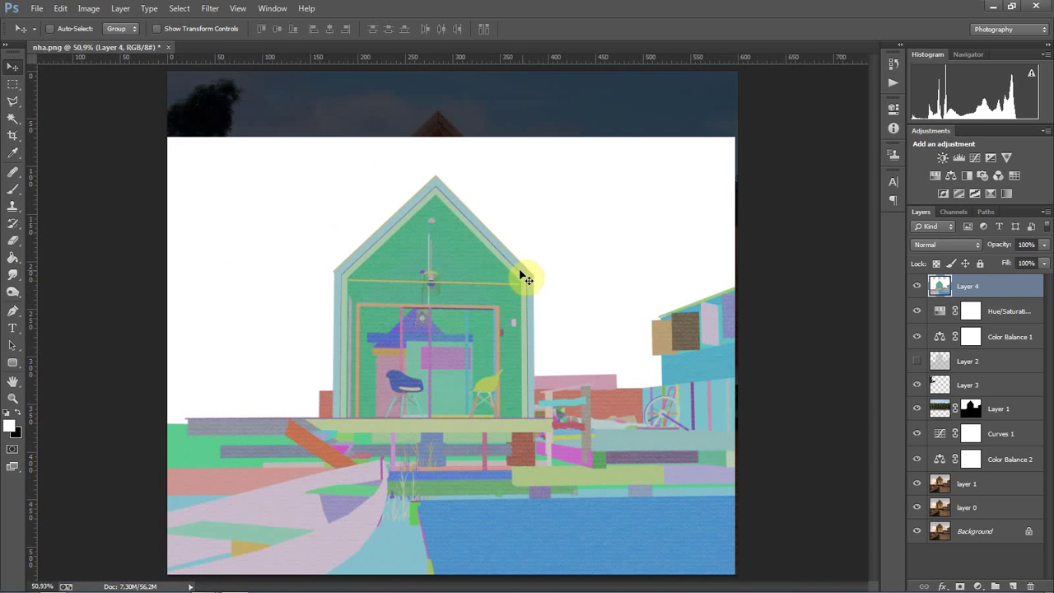
# Move Layer 4 up with Free Transform to line it up over the cabin render
pyautogui.hotkey('ctrl', 't')
pyautogui.moveTo(305, 276); pyautogui.dragTo(302, 209)
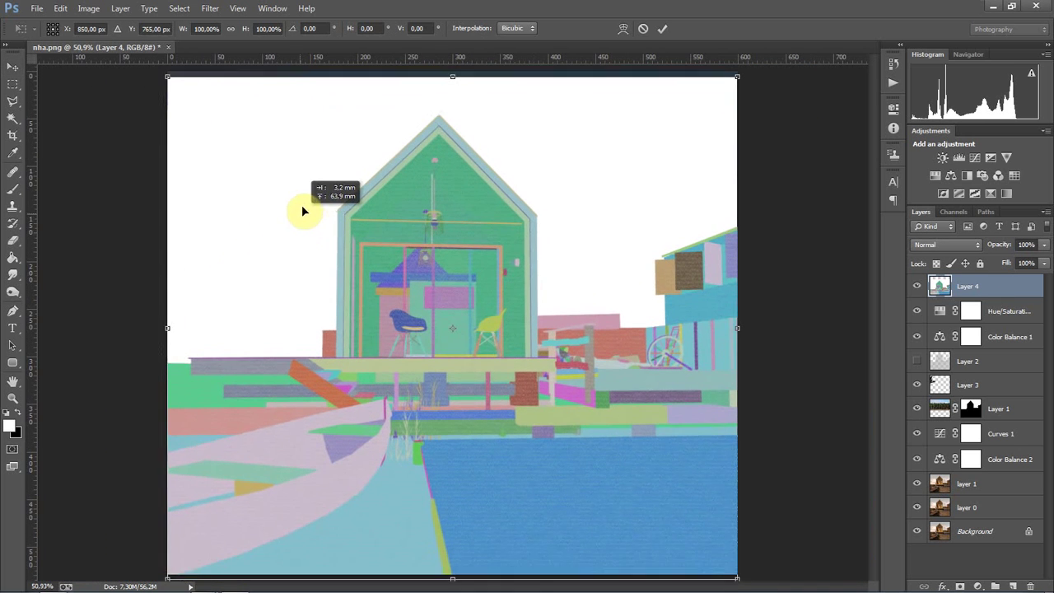
pyautogui.doubleClick(570, 341)
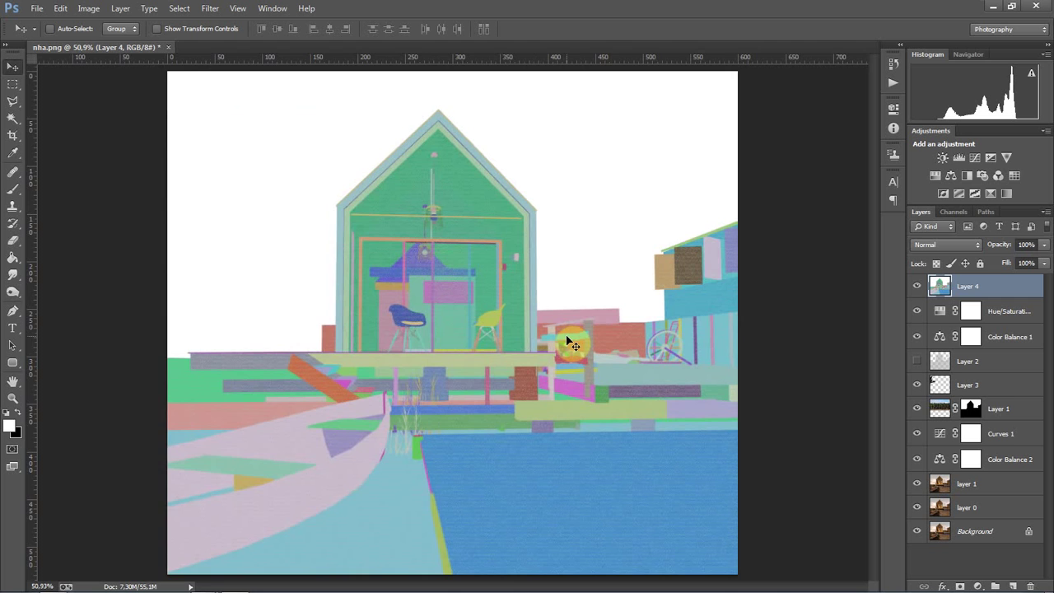
pyautogui.hotkey('ctrl', '1')
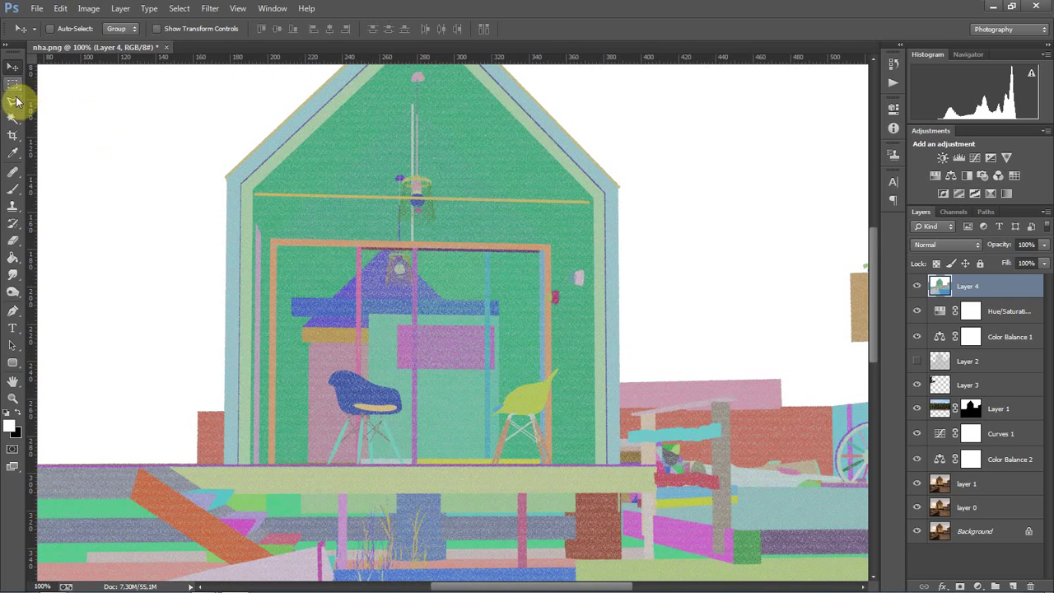
# Try selecting the green gable wall with the Magic Wand
pyautogui.click(13, 117)
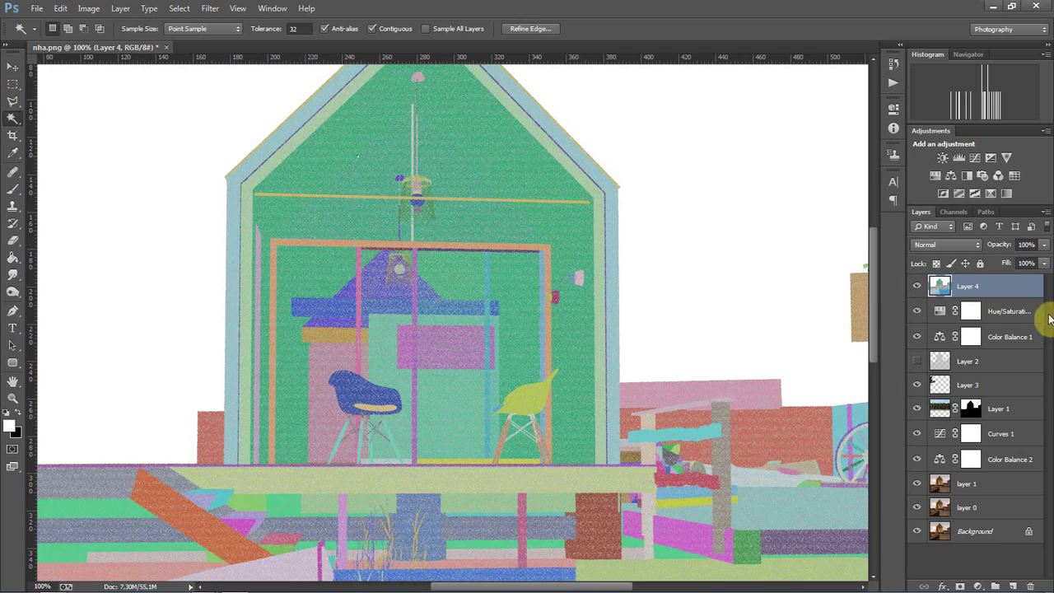
pyautogui.scroll(1, 401, 156)
pyautogui.click(473, 186)
pyautogui.hotkey('ctrl', 'd')
pyautogui.click(472, 189)
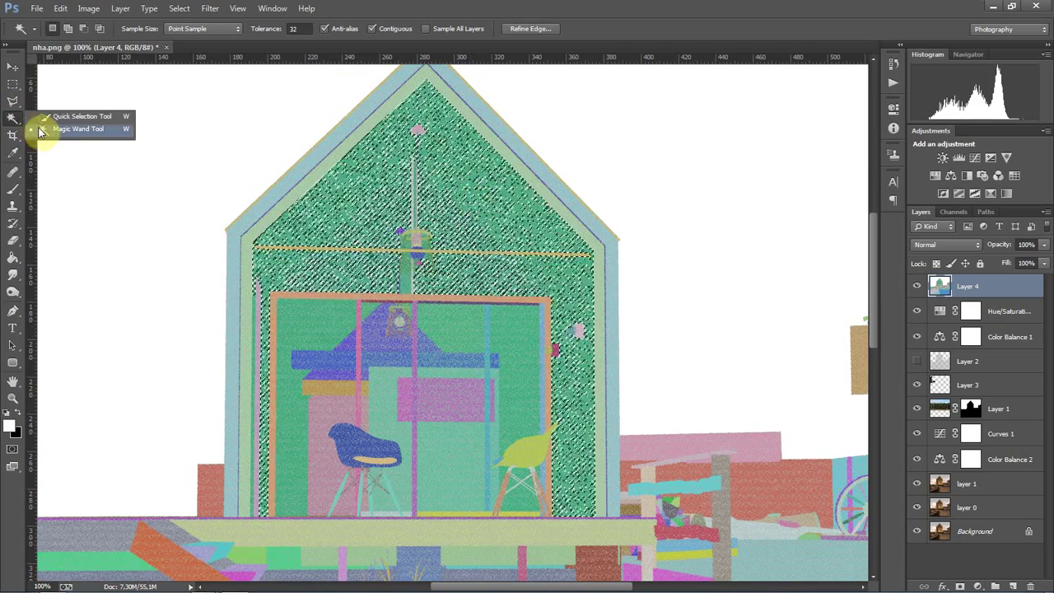
# Use Quick Selection on the gable, subtracting the upper gable from the selection
pyautogui.rightClick(13, 123)
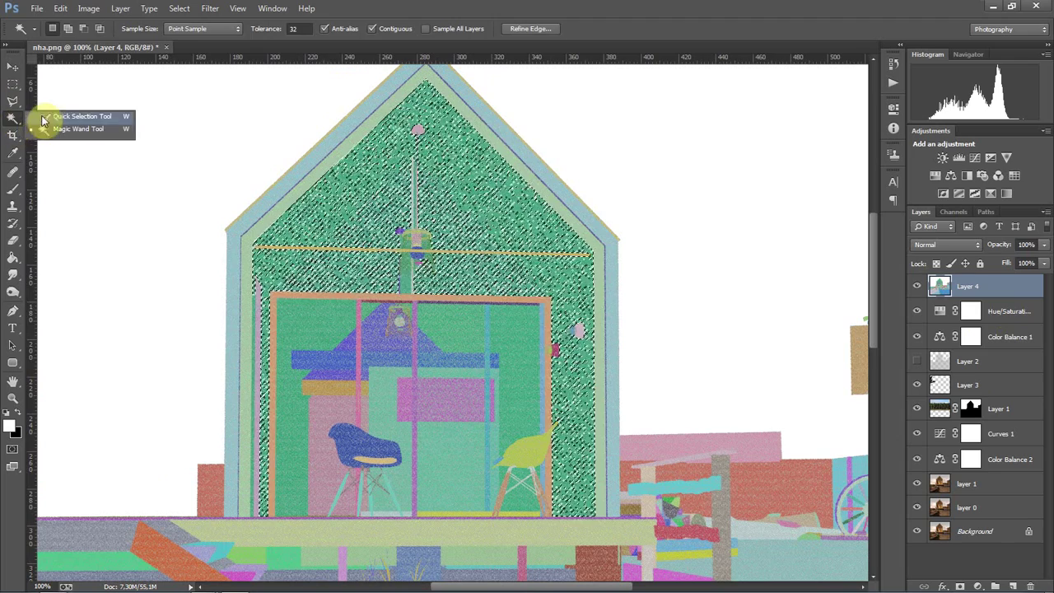
pyautogui.click(50, 116)
pyautogui.rightClick(473, 201)
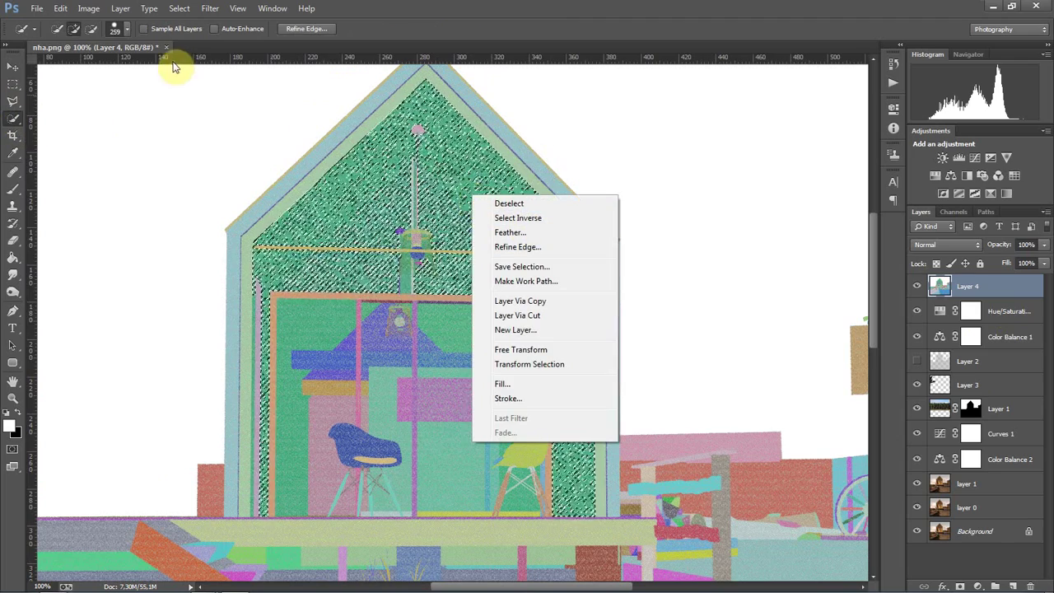
pyautogui.click(471, 188)
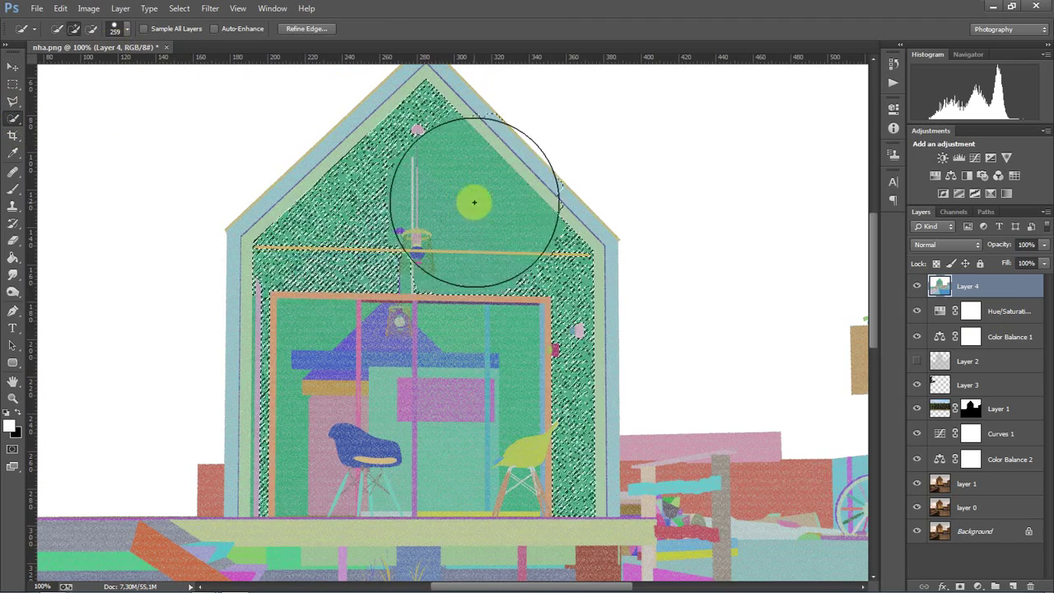
pyautogui.moveTo(473, 202); pyautogui.dragTo(470, 210)
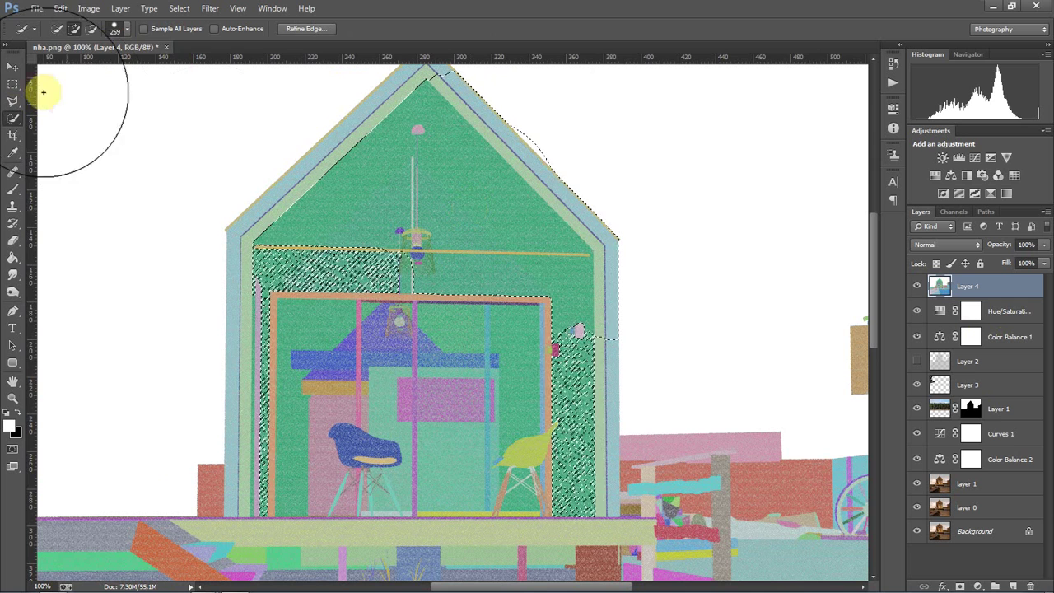
# Shrink the brush to about 27 px, refine the selection along the gable beam, then deselect
pyautogui.click(126, 33)
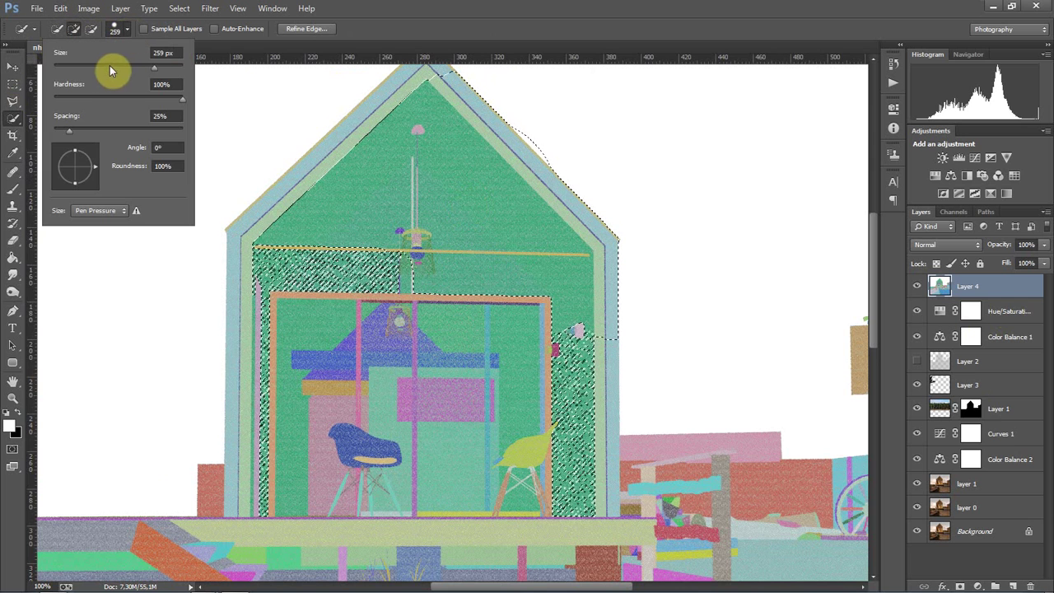
pyautogui.moveTo(106, 68); pyautogui.dragTo(73, 69)
pyautogui.click(446, 172)
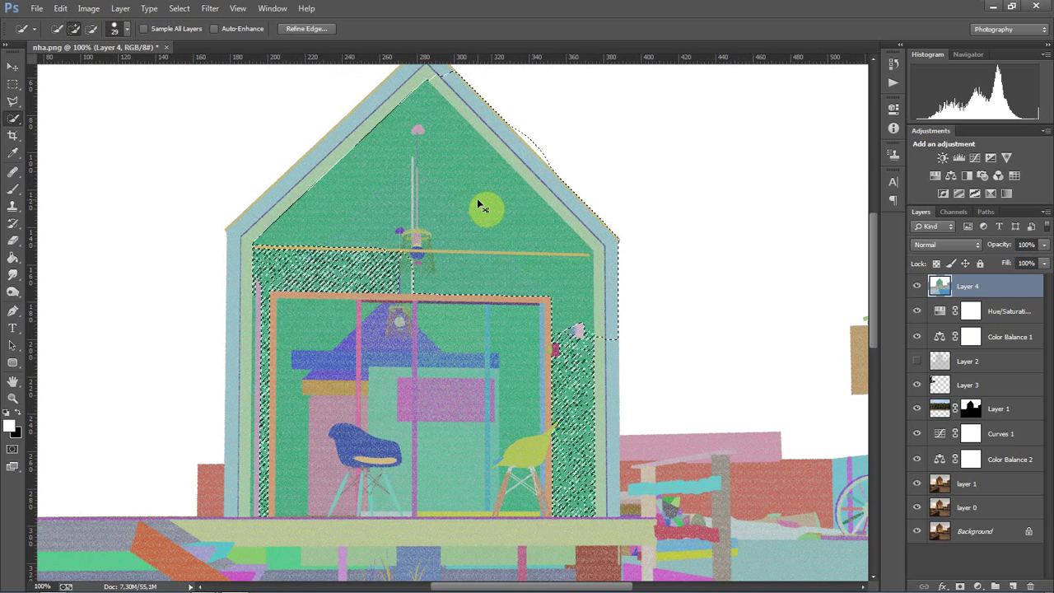
pyautogui.click(484, 206)
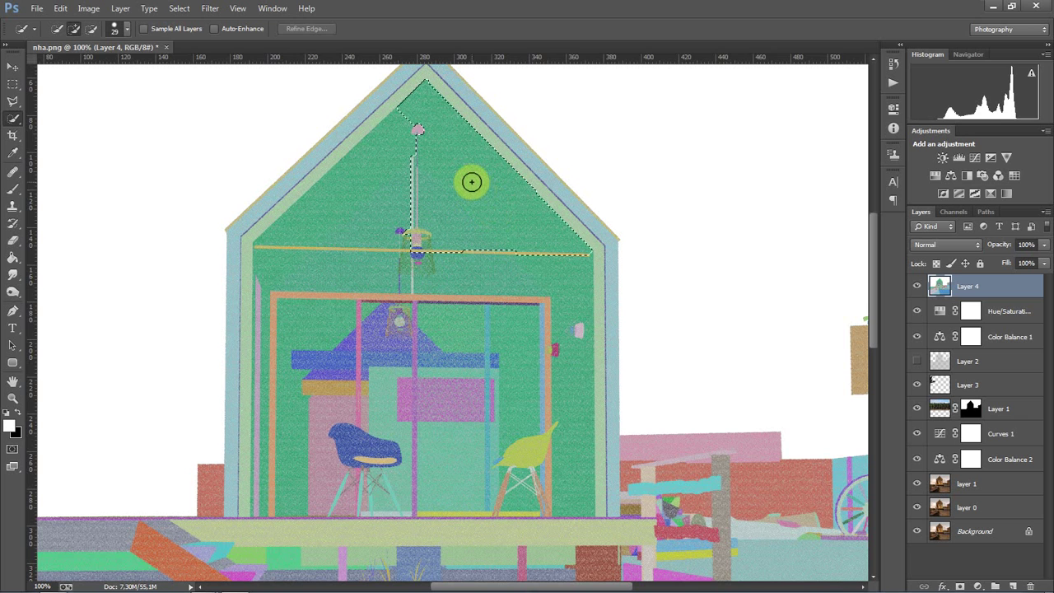
pyautogui.moveTo(471, 182); pyautogui.dragTo(466, 183)
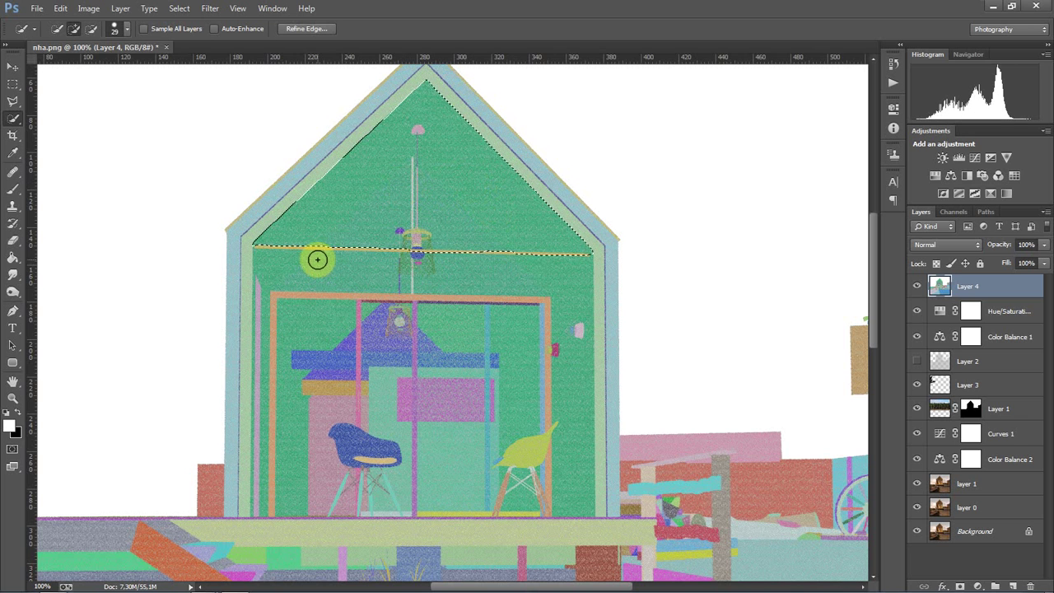
pyautogui.hotkey('ctrl', 'd')
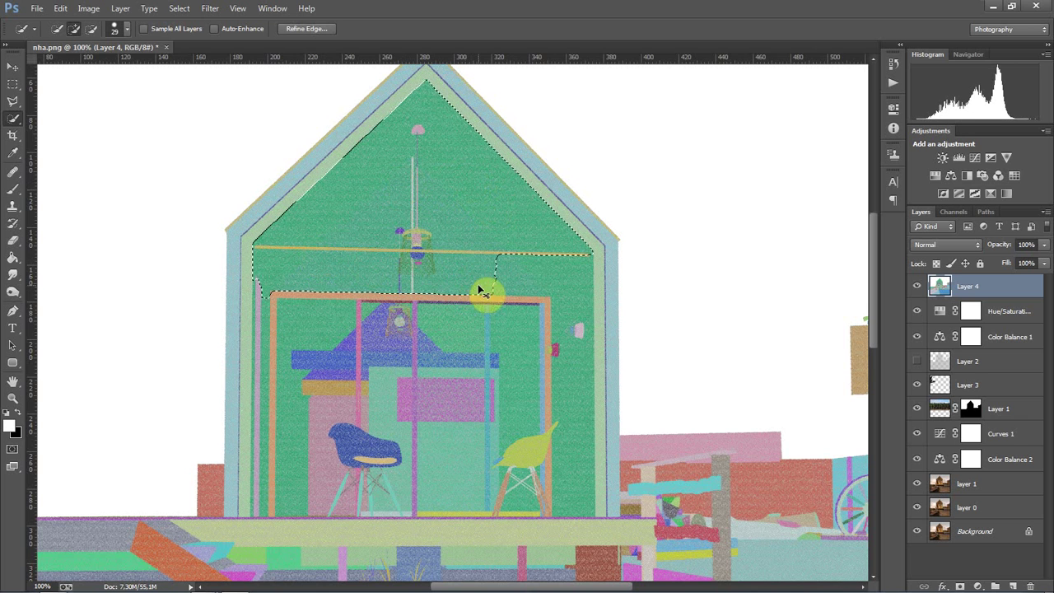
# Scroll around the image and fit the whole image in the window
pyautogui.scroll(-2, 481, 280)
pyautogui.scroll(-2, 484, 272)
pyautogui.scroll(1, 522, 334)
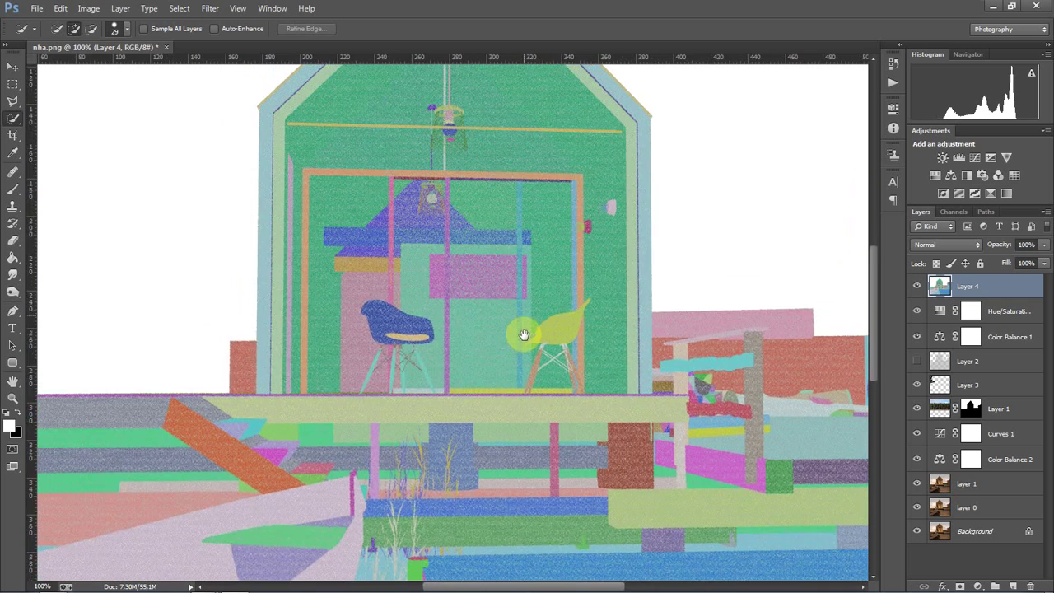
pyautogui.scroll(1, 537, 269)
pyautogui.scroll(-1, 478, 280)
pyautogui.scroll(1, 659, 412)
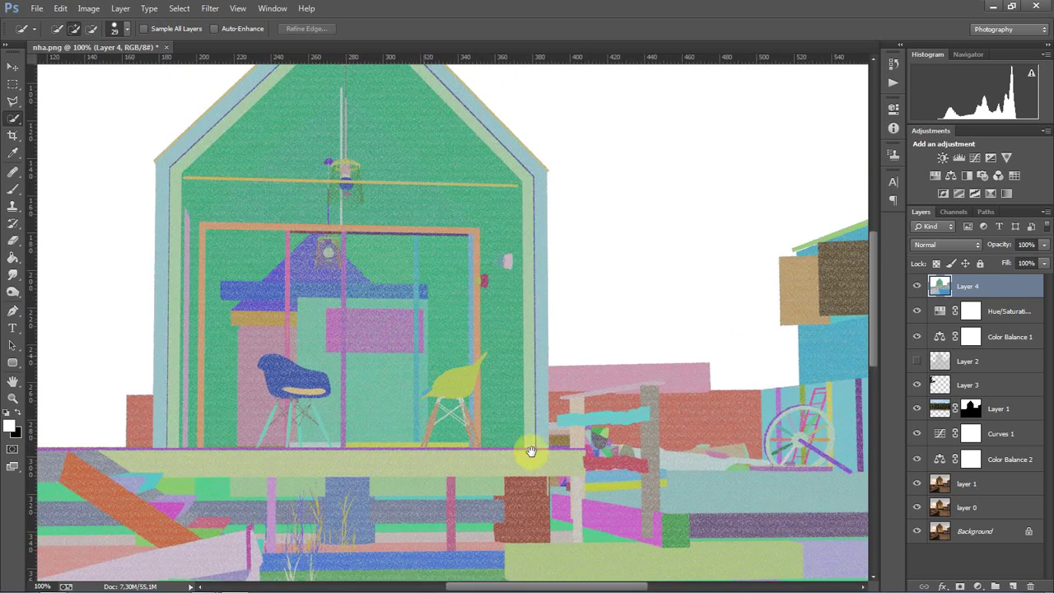
pyautogui.scroll(2, 543, 470)
pyautogui.hscroll(-2, 544, 469)
pyautogui.hotkey('ctrl', '0')
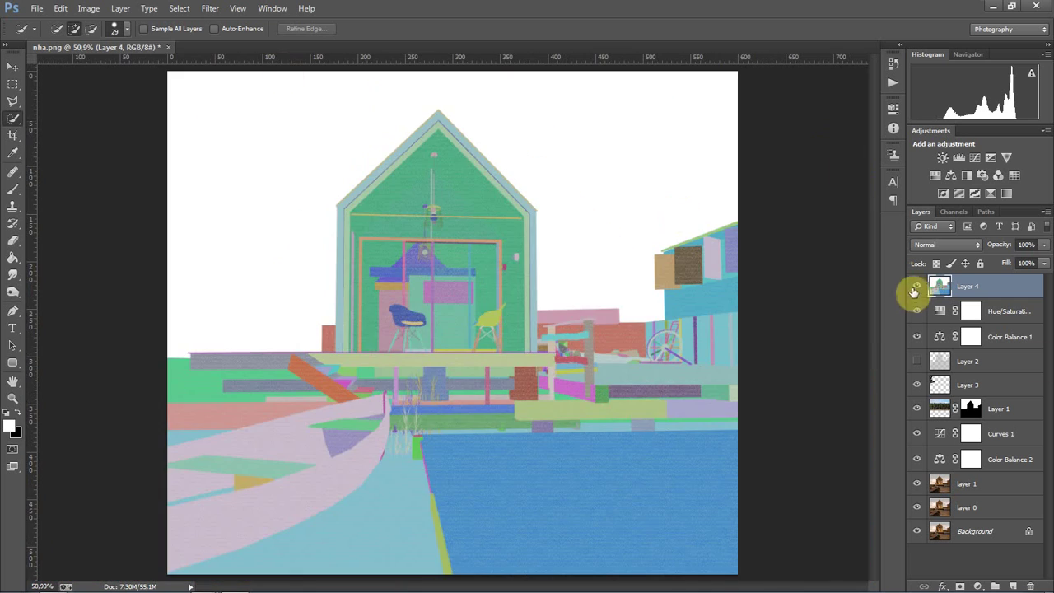
# Delete colour-ID Layer 4 and zoom in on the cabin's front window
pyautogui.click(918, 287)
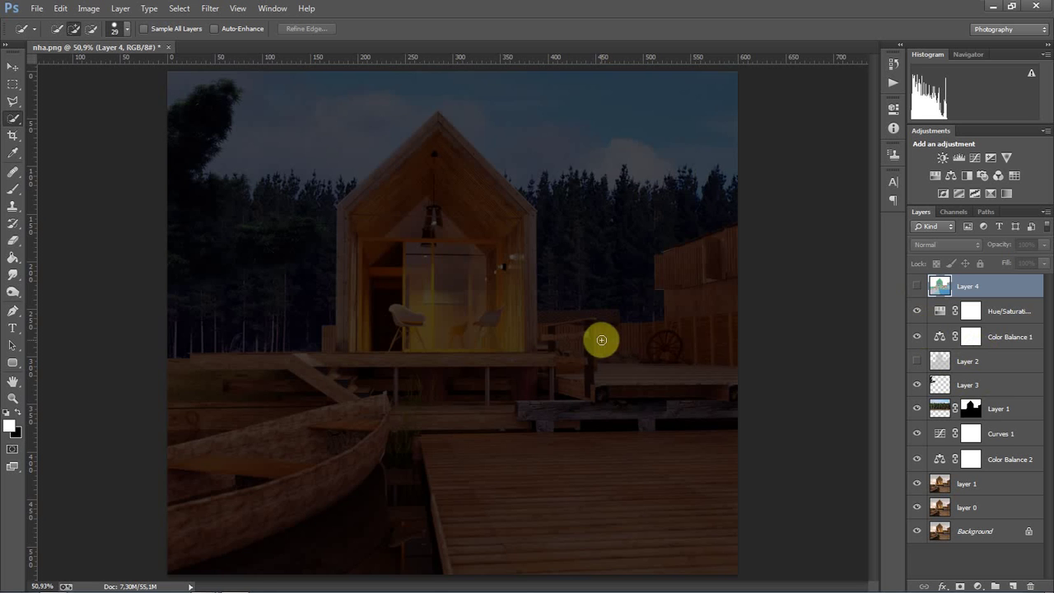
pyautogui.hotkey('ctrl', '1')
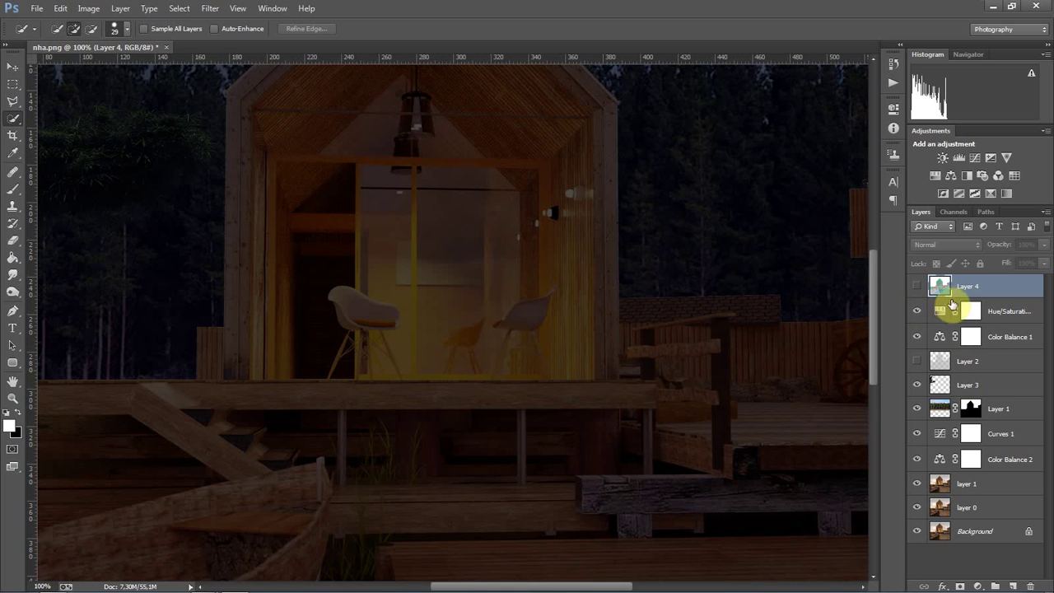
pyautogui.press('Delete')
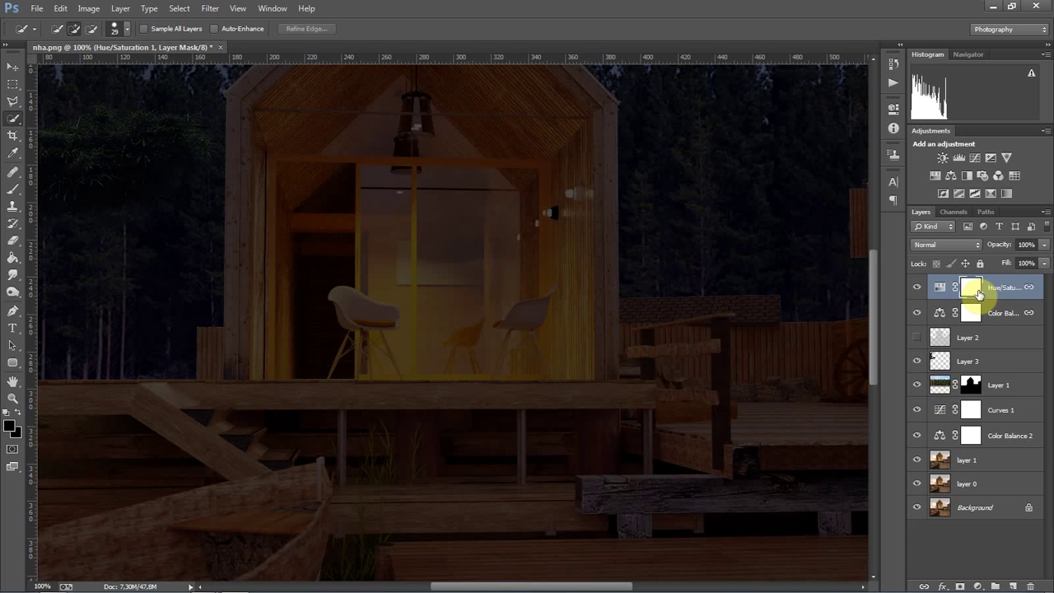
pyautogui.scroll(2, 640, 299)
pyautogui.press('z')
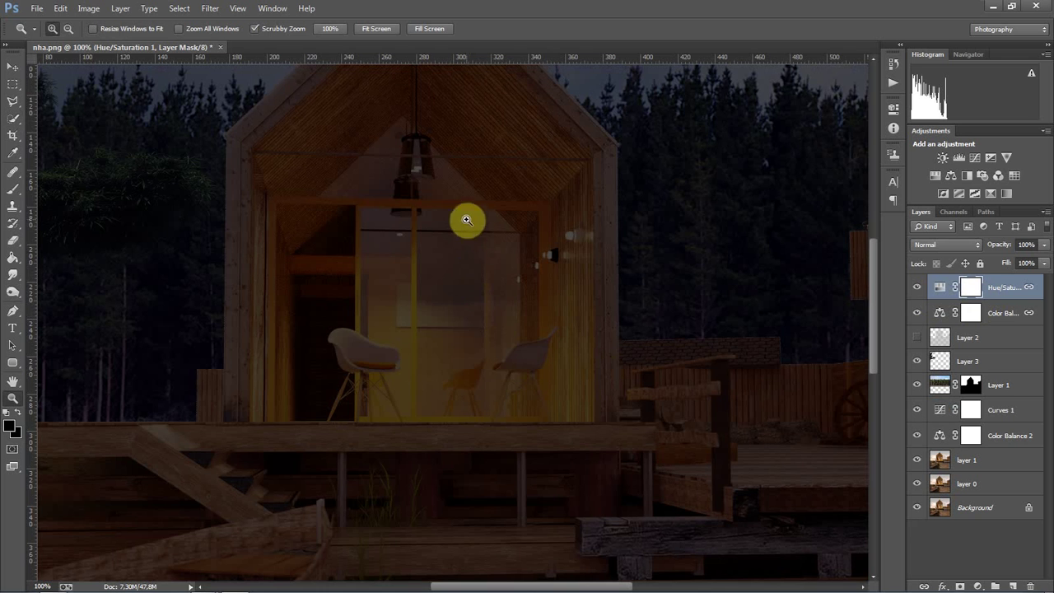
pyautogui.moveTo(537, 252); pyautogui.dragTo(539, 267)
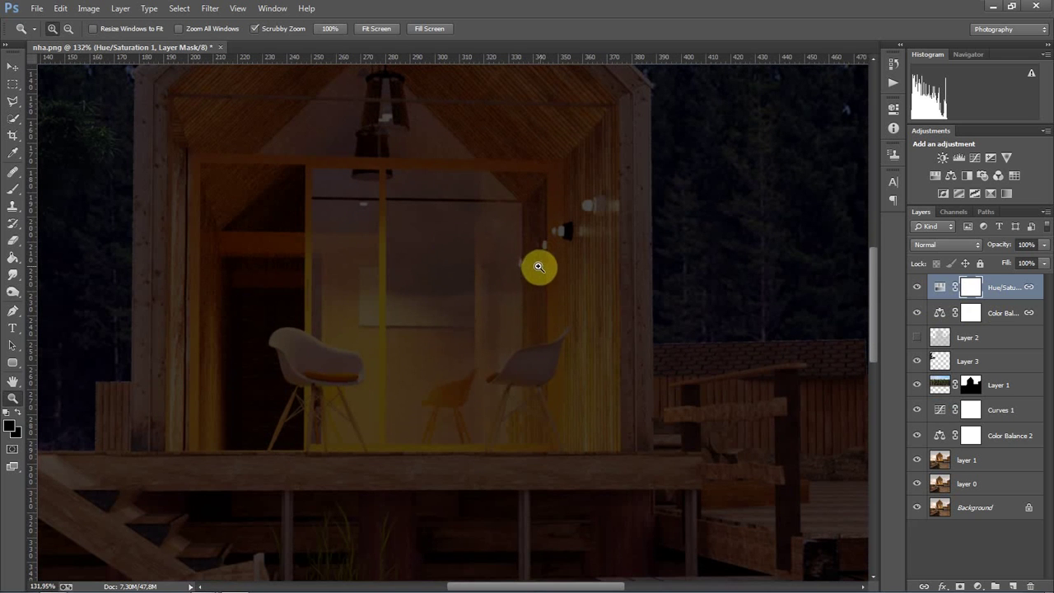
# Outline the right and left glass panes with the Polygonal Lasso as one selection
pyautogui.press('l')
pyautogui.click(385, 171)
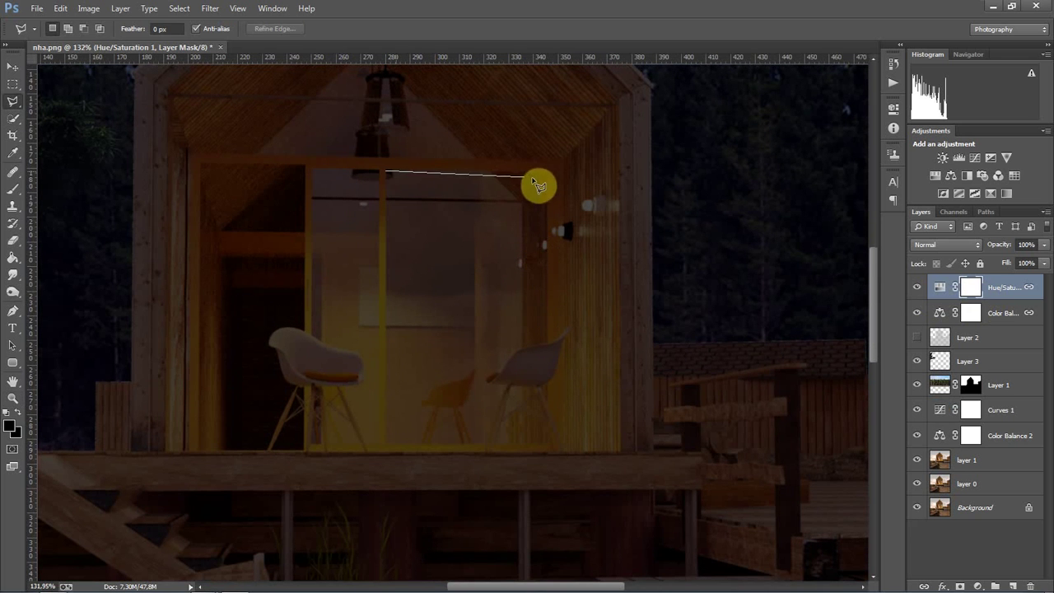
pyautogui.click(544, 173)
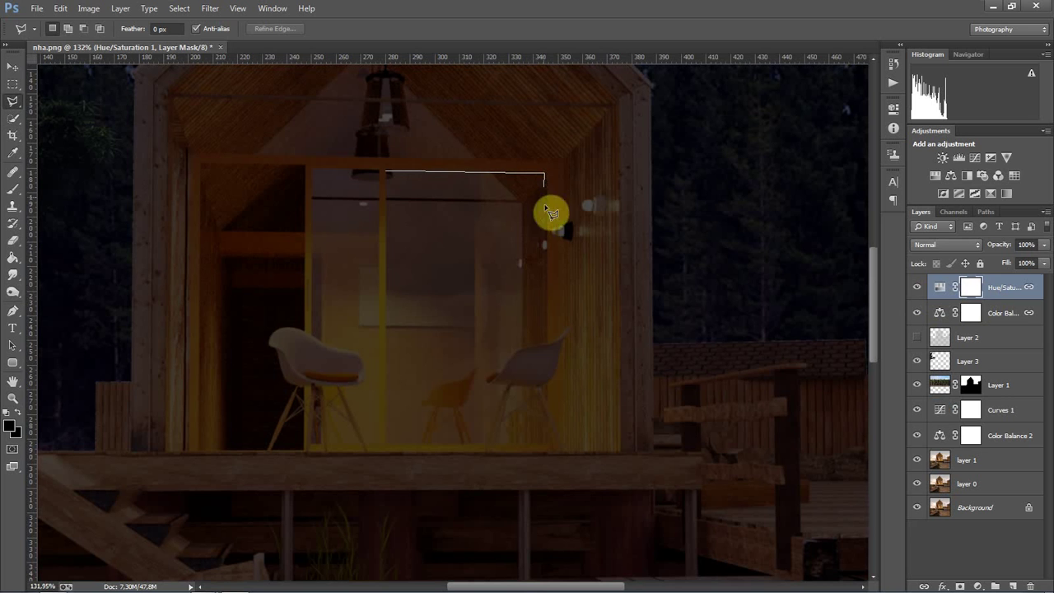
pyautogui.click(545, 342)
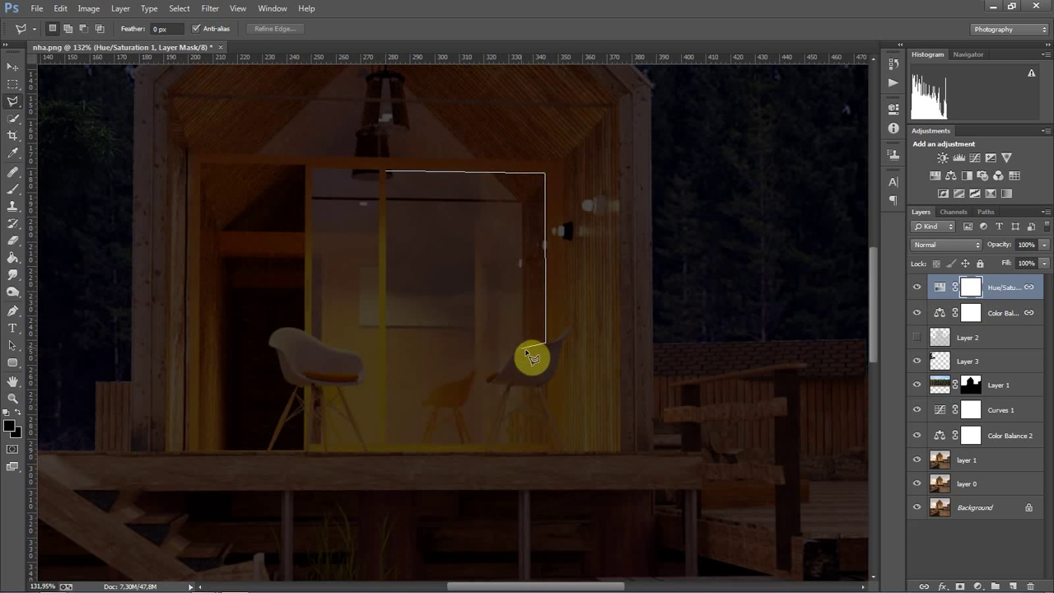
pyautogui.click(545, 446)
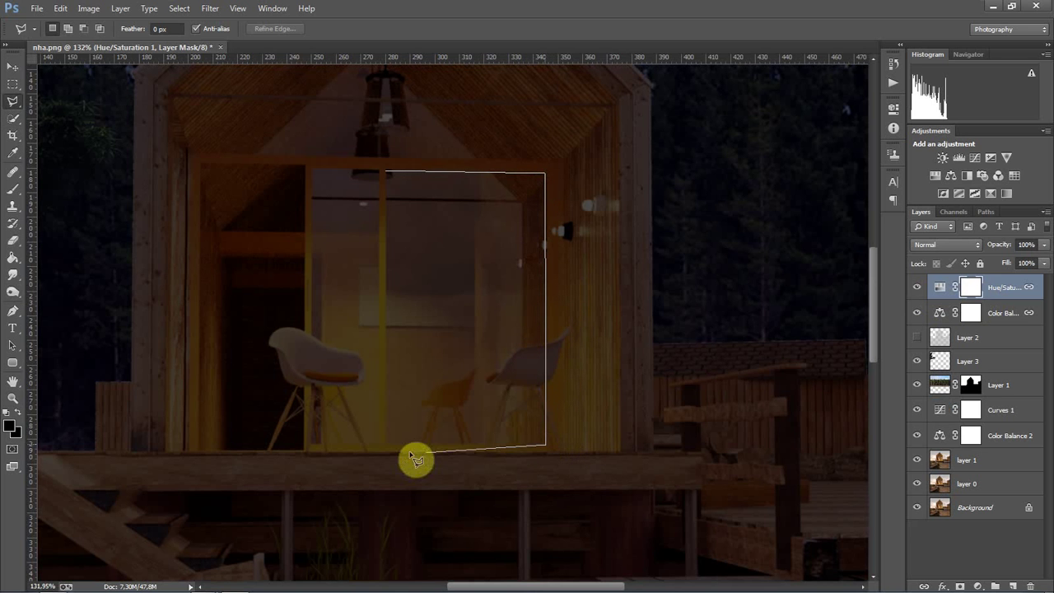
pyautogui.doubleClick(386, 448)
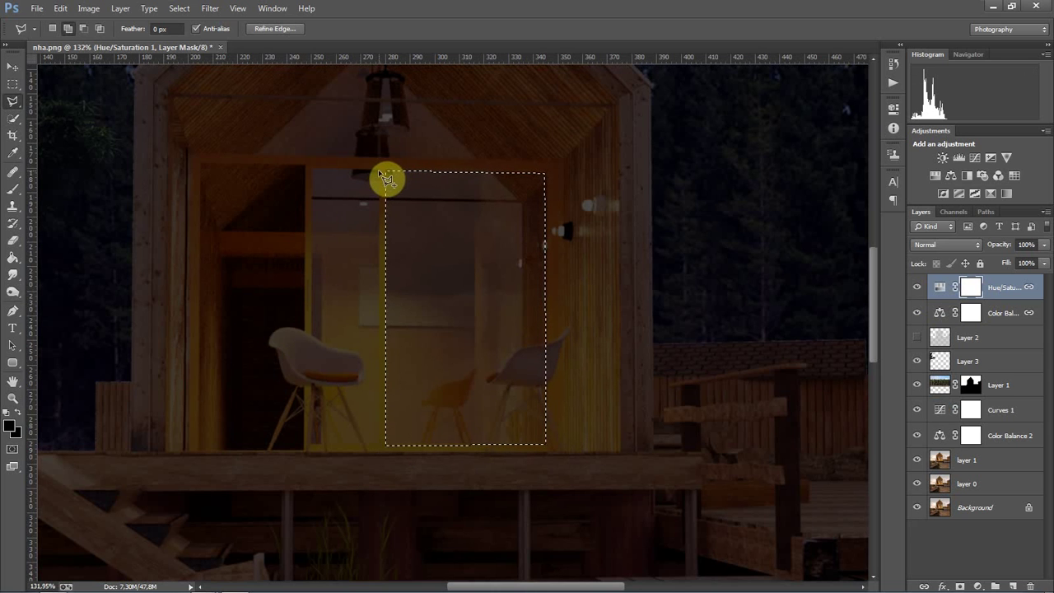
pyautogui.click(312, 171)
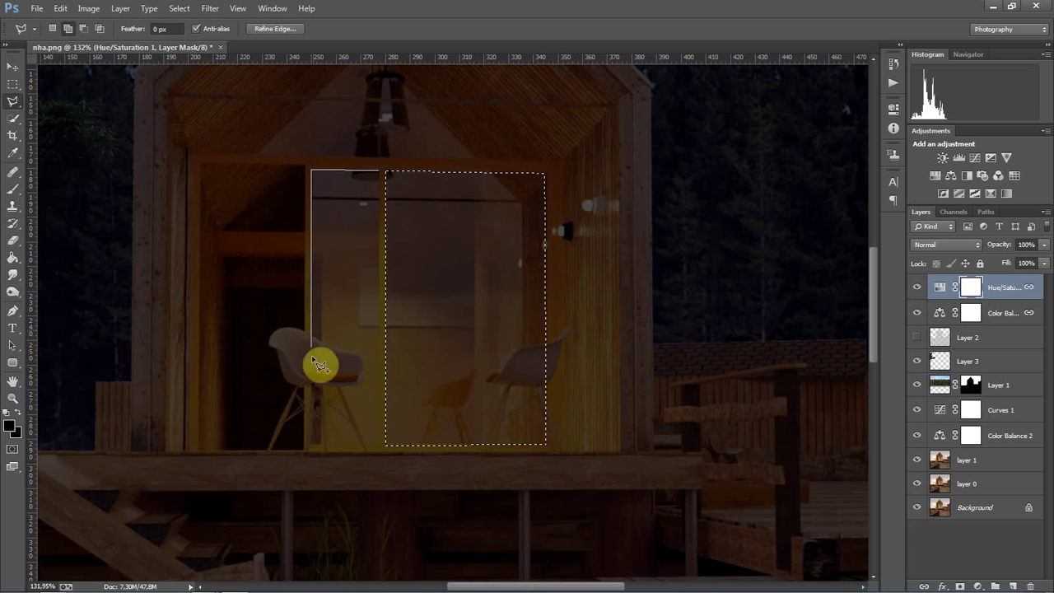
pyautogui.click(311, 444)
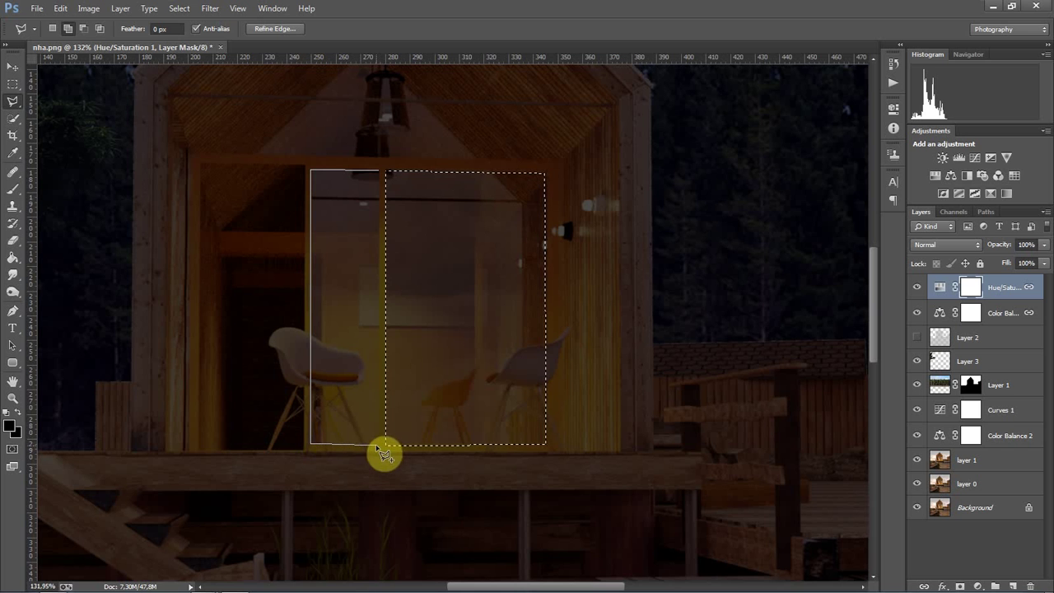
pyautogui.click(387, 179)
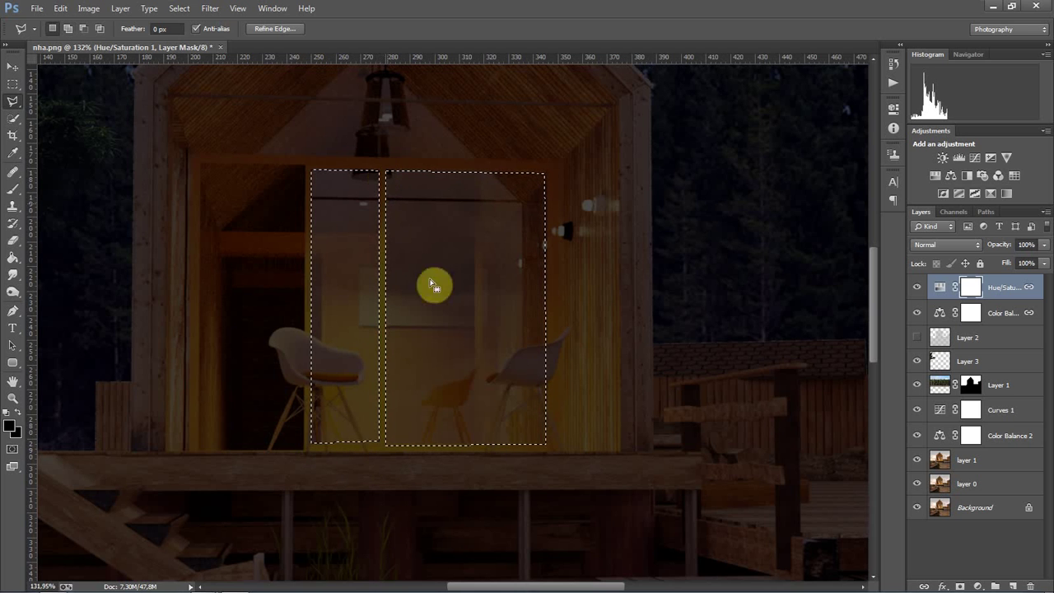
# Erase the Hue/Saturation 1 mask inside the selected window panes with a soft eraser
pyautogui.click(14, 242)
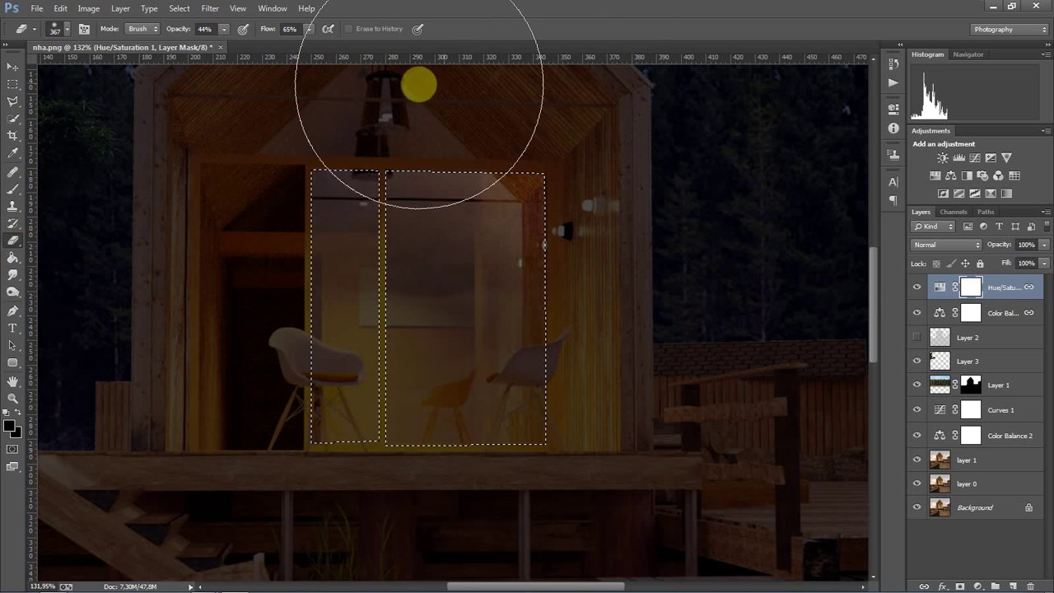
pyautogui.moveTo(411, 88)
pyautogui.mouseDown()
pyautogui.moveTo(216, 326)
pyautogui.moveTo(197, 430)
pyautogui.moveTo(294, 544)
pyautogui.moveTo(384, 560)
pyautogui.moveTo(753, 468)
pyautogui.moveTo(721, 155)
pyautogui.moveTo(567, 185)
pyautogui.moveTo(593, 139)
pyautogui.moveTo(365, 111)
pyautogui.moveTo(401, 176)
pyautogui.moveTo(354, 223)
pyautogui.moveTo(403, 175)
pyautogui.mouseUp()
pyautogui.scroll(2, 495, 280)
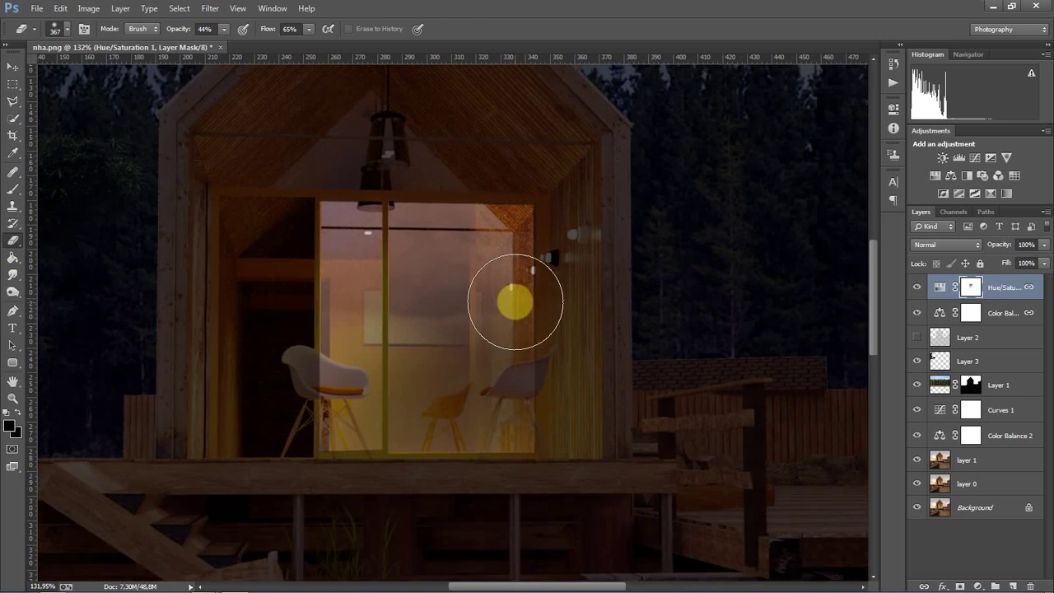
pyautogui.scroll(-5, 515, 303)
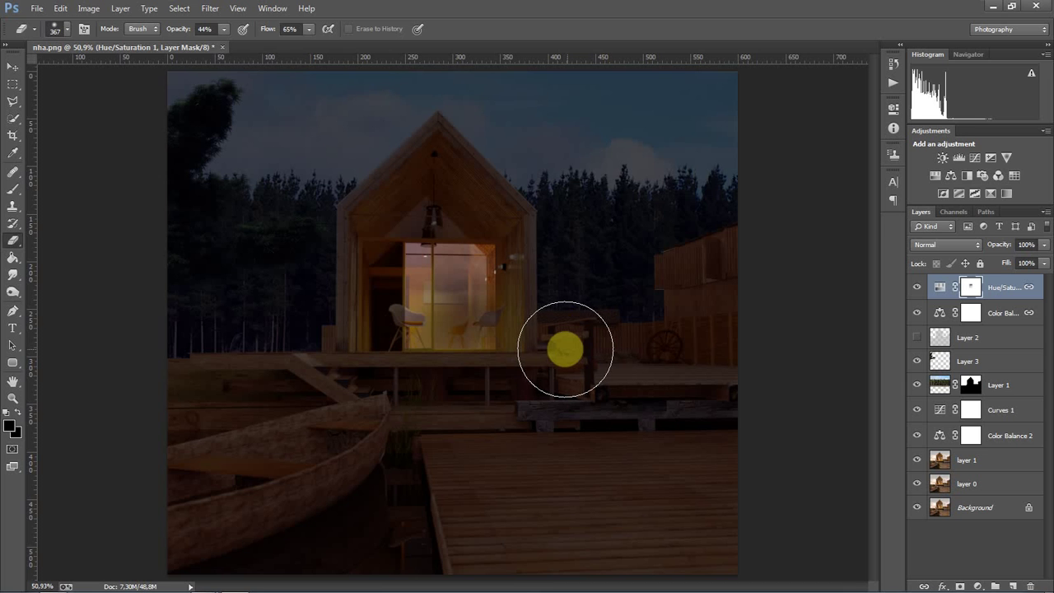
# Zoom in on the window and wall lights and check the eraser brush size
pyautogui.press('z')
pyautogui.moveTo(488, 284)
pyautogui.mouseDown()
pyautogui.moveTo(565, 228)
pyautogui.moveTo(553, 233)
pyautogui.mouseUp()
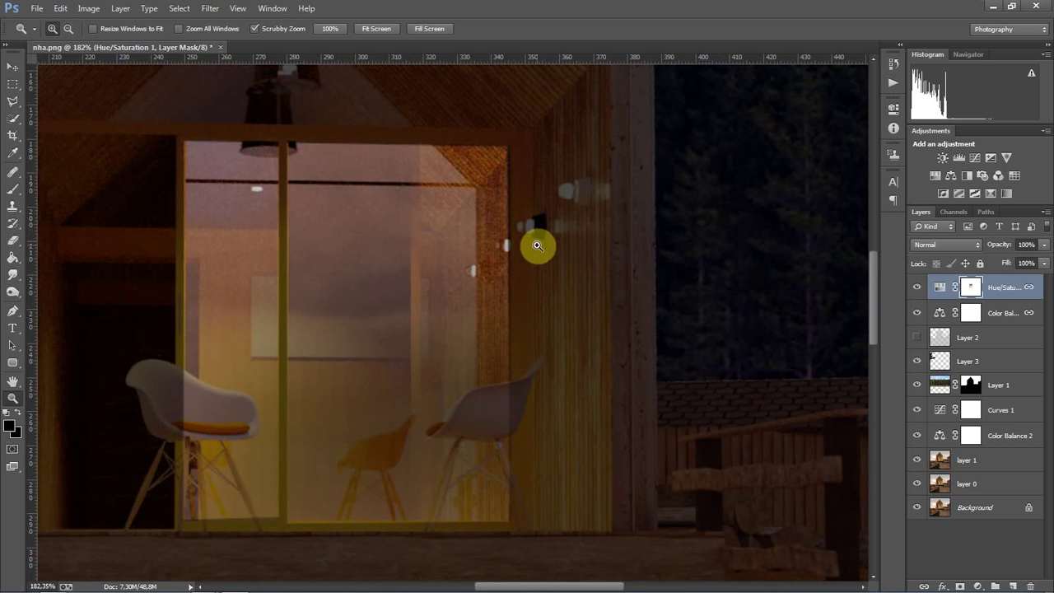
pyautogui.press('e')
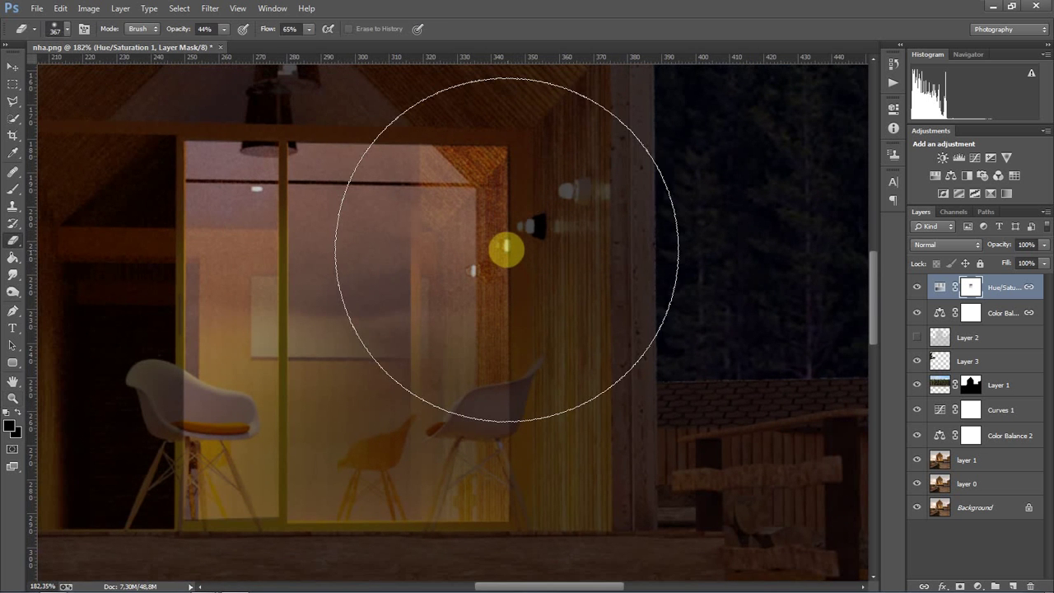
pyautogui.rightClick(509, 246)
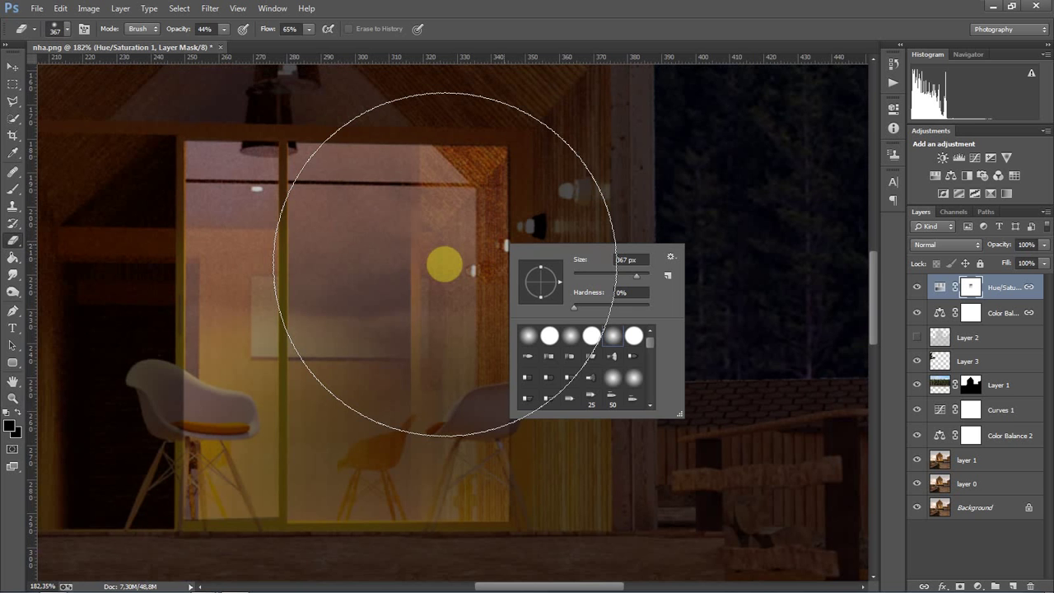
# Pan left and lasso the dark interior opening beside the window, from top to floor
pyautogui.click(12, 381)
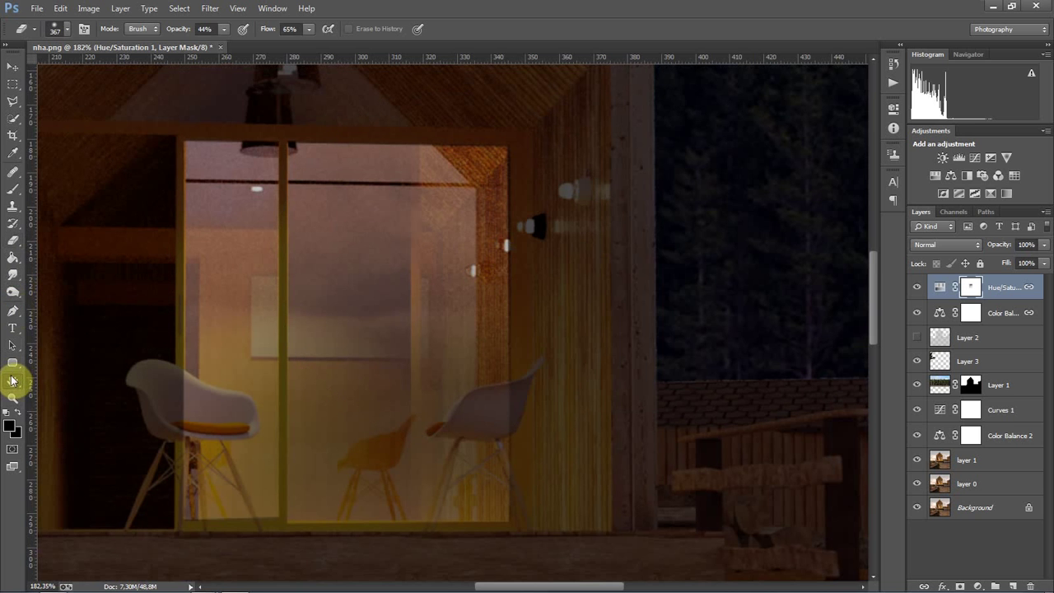
pyautogui.moveTo(193, 343); pyautogui.dragTo(421, 339)
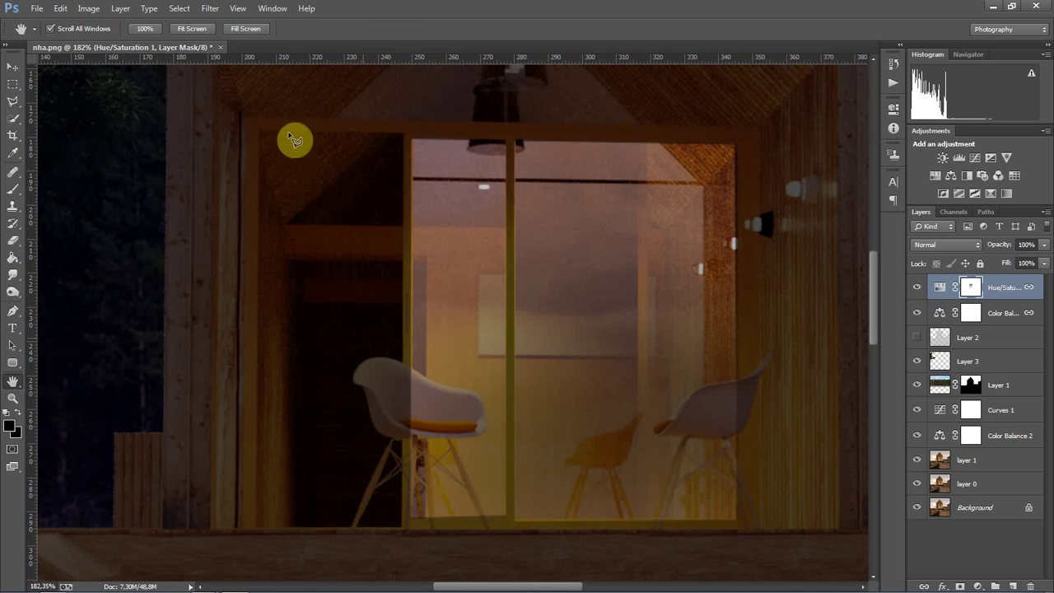
pyautogui.press('l')
pyautogui.click(261, 132)
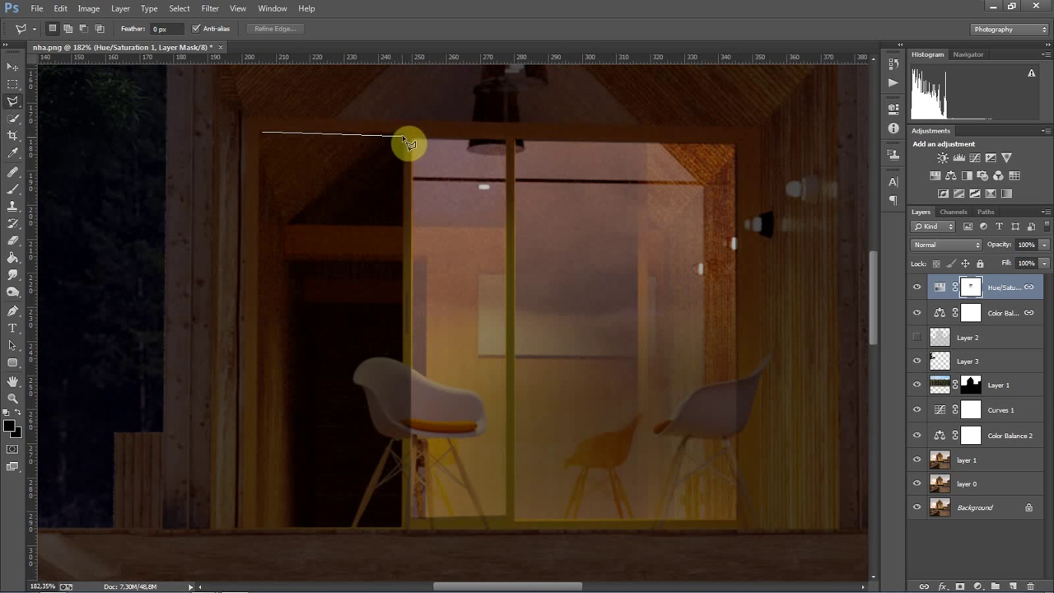
pyautogui.click(402, 134)
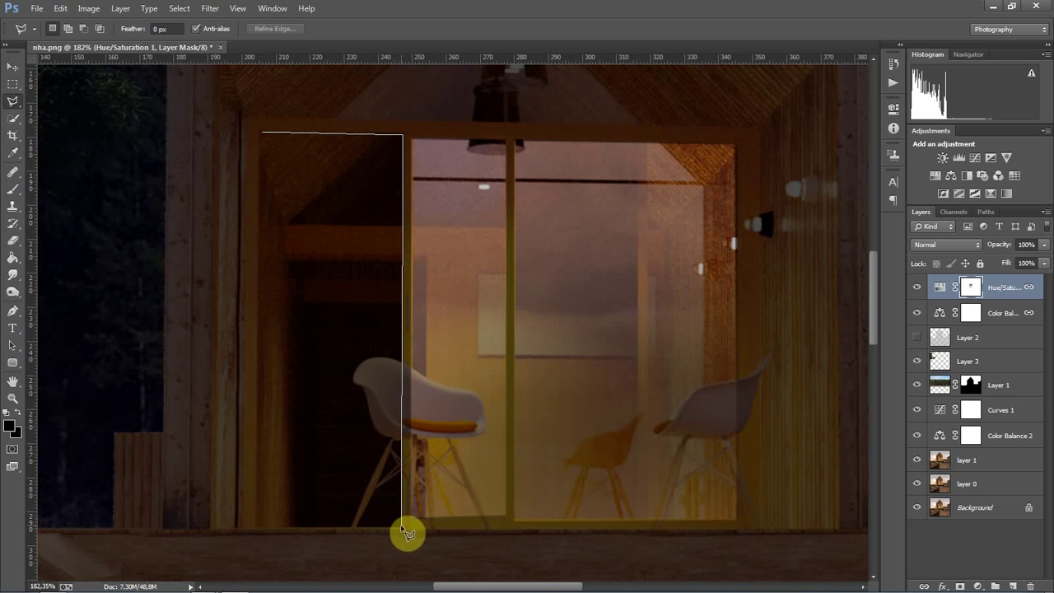
pyautogui.click(402, 525)
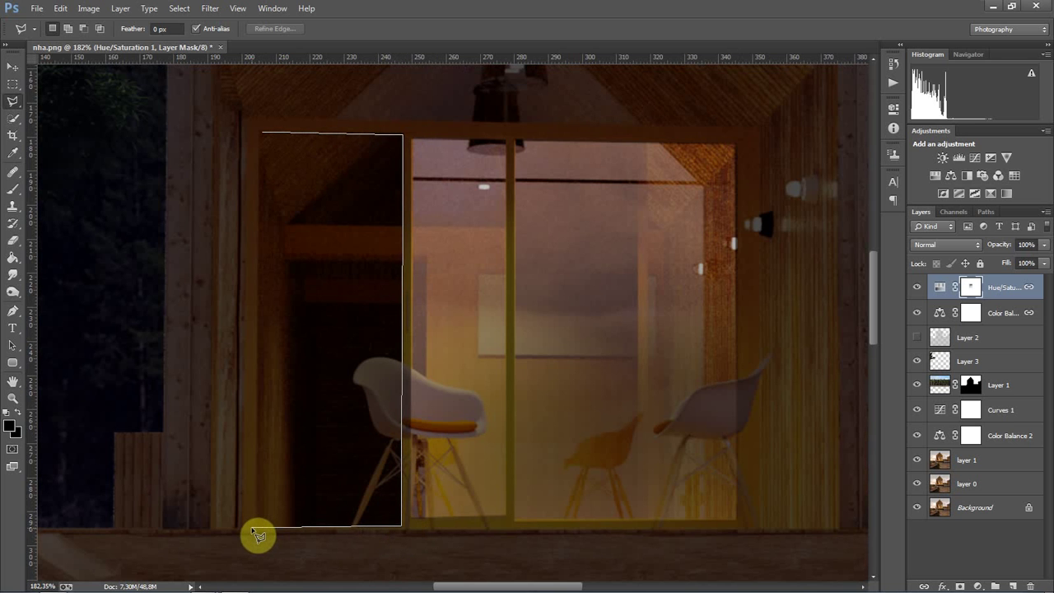
pyautogui.doubleClick(253, 528)
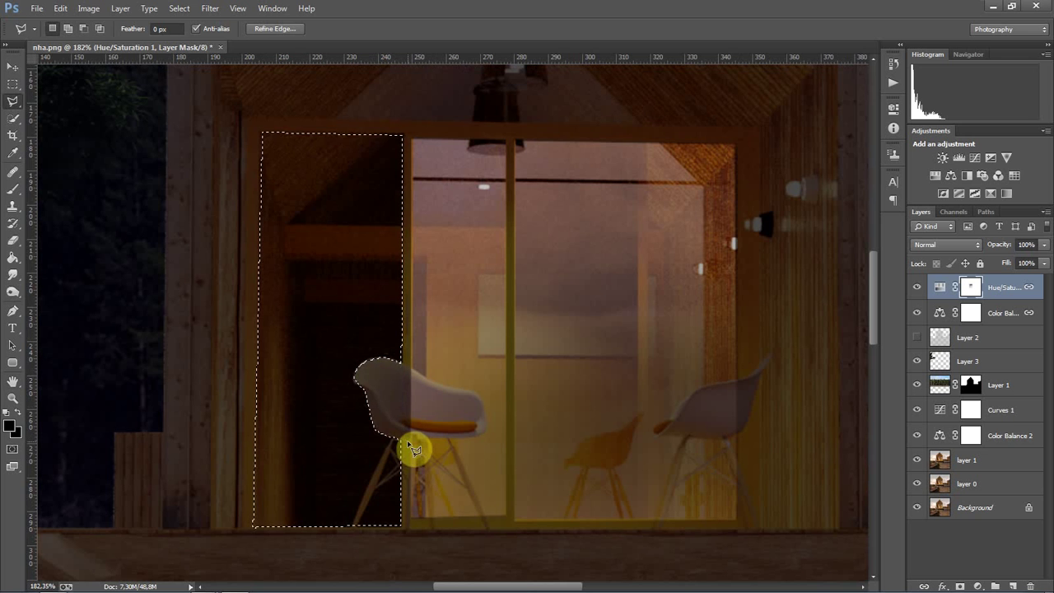
# Erase the Hue/Saturation mask in the left interior selection, deselect, and zoom to the gable
pyautogui.click(12, 240)
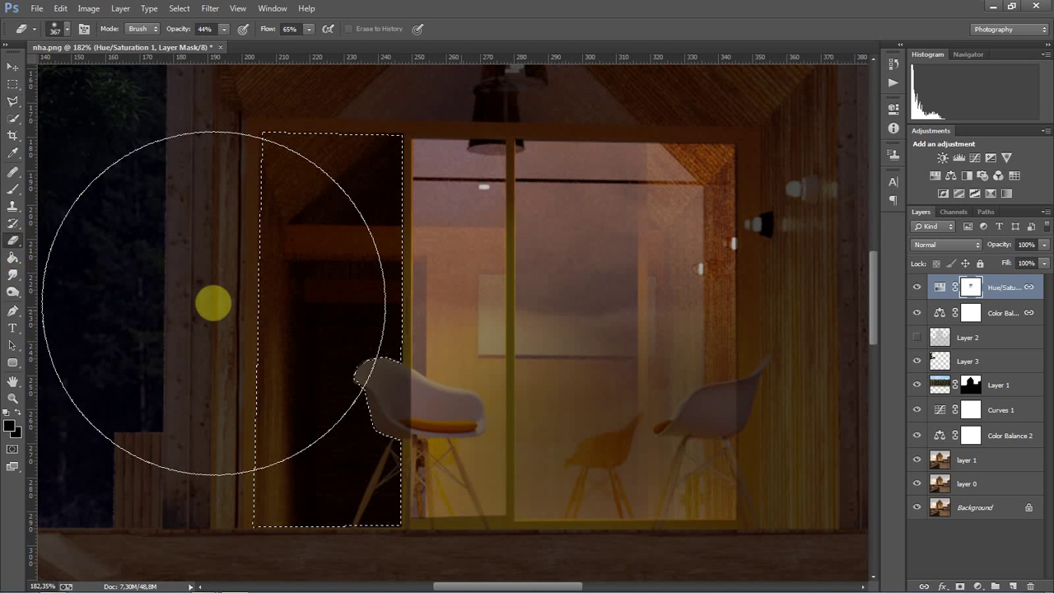
pyautogui.moveTo(482, 482); pyautogui.dragTo(489, 230)
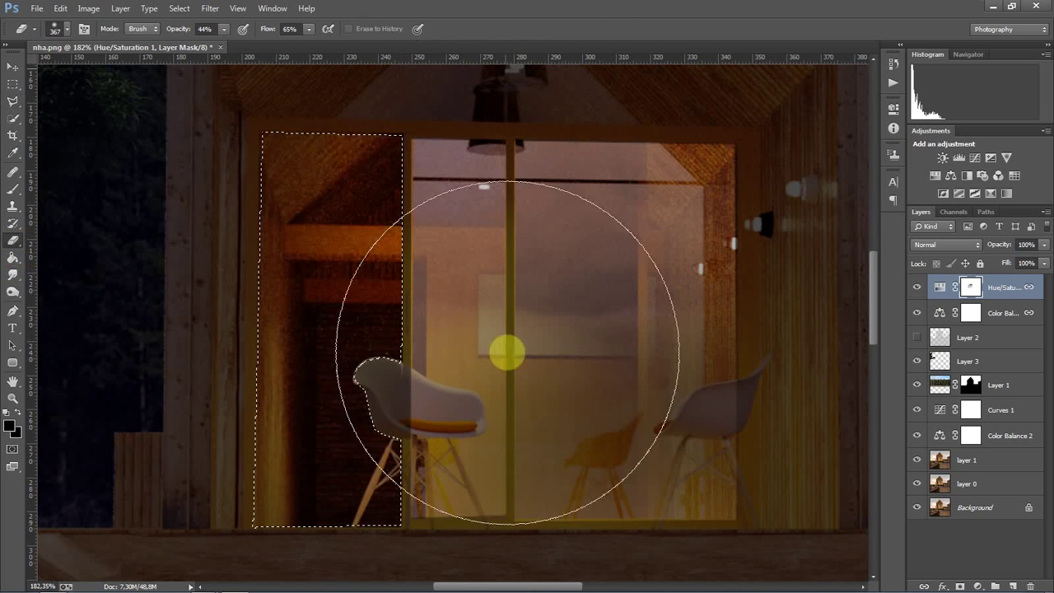
pyautogui.scroll(3, 489, 230)
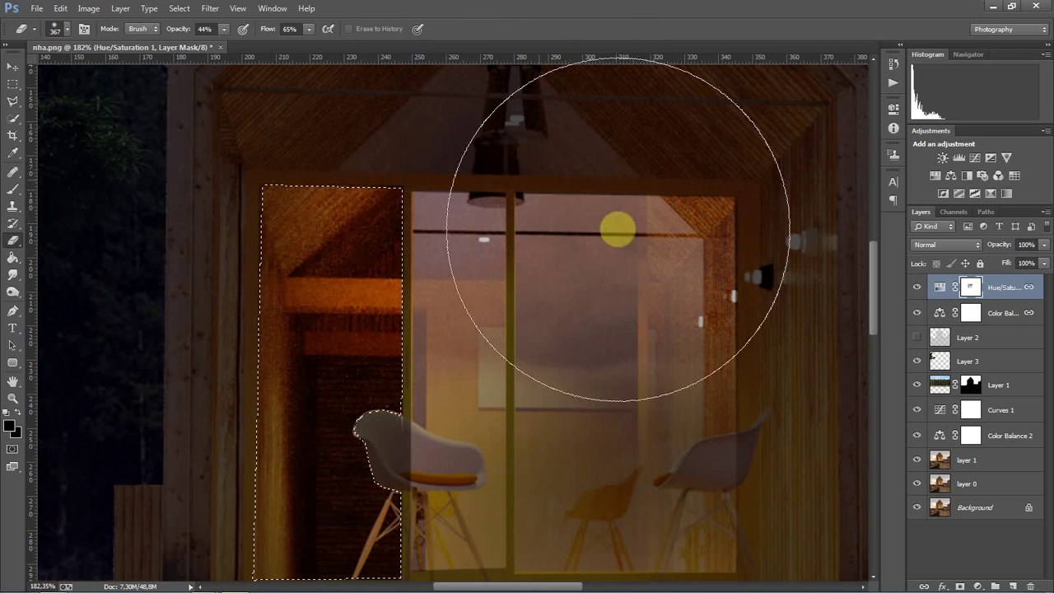
pyautogui.hotkey('ctrl', 'd')
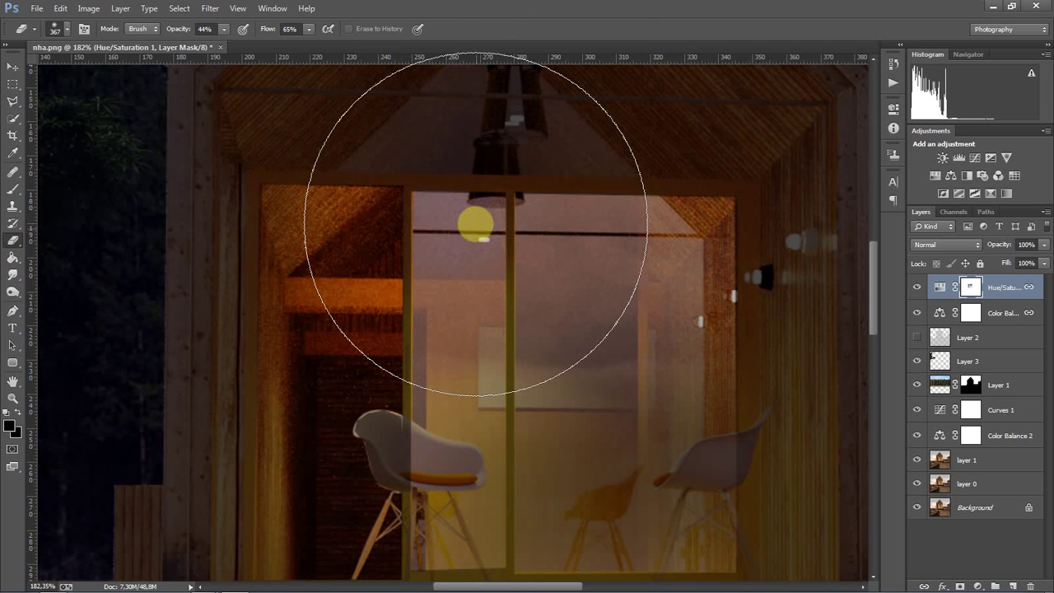
pyautogui.scroll(-3, 555, 384)
pyautogui.scroll(-2, 549, 376)
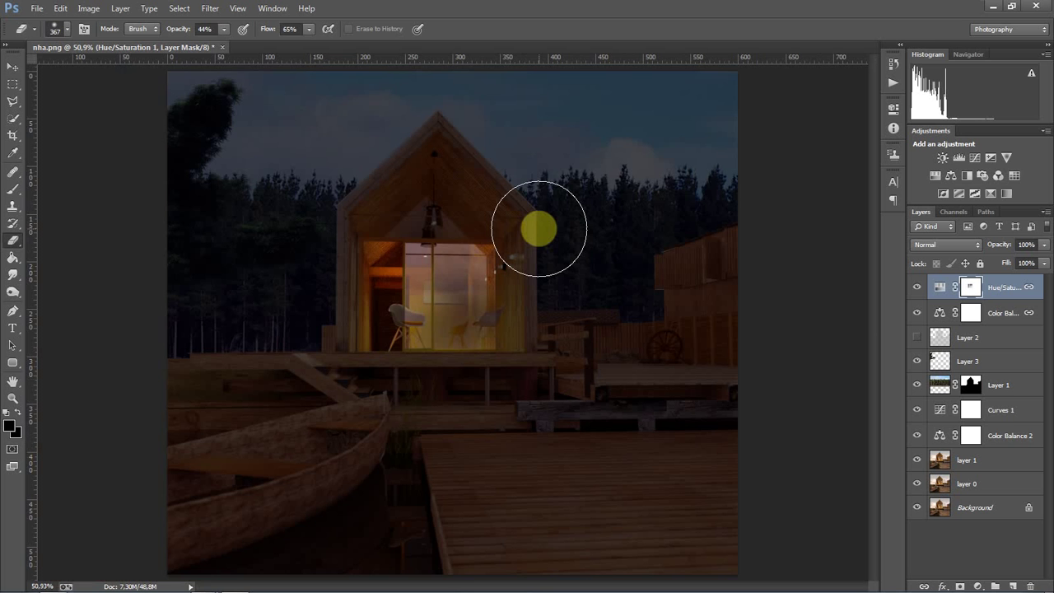
pyautogui.press('z')
pyautogui.moveTo(455, 226); pyautogui.dragTo(496, 146)
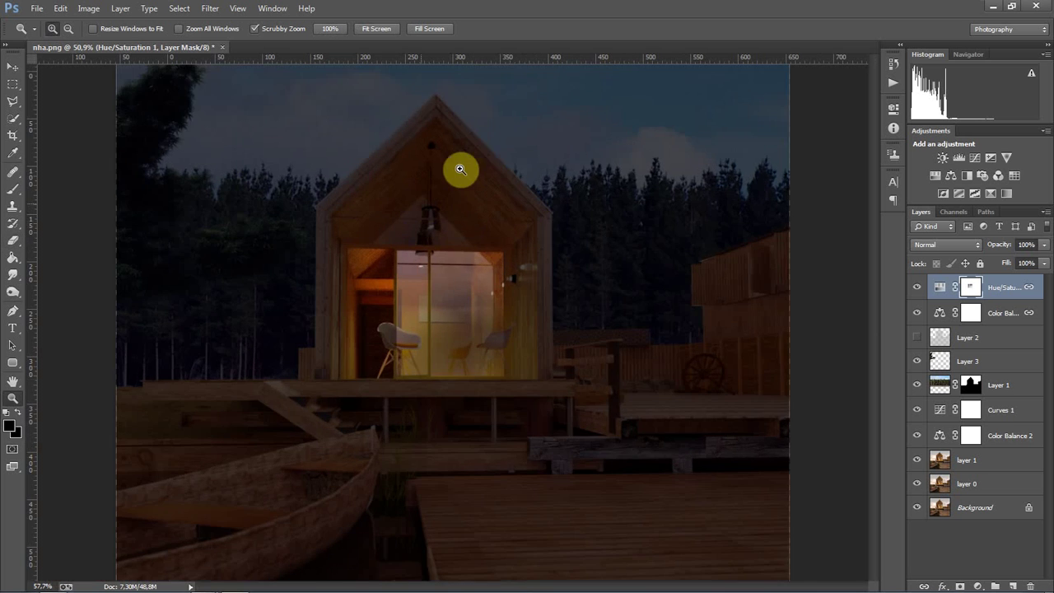
# Lasso the triangular gable interior from its lower corners up to the peak
pyautogui.press('l')
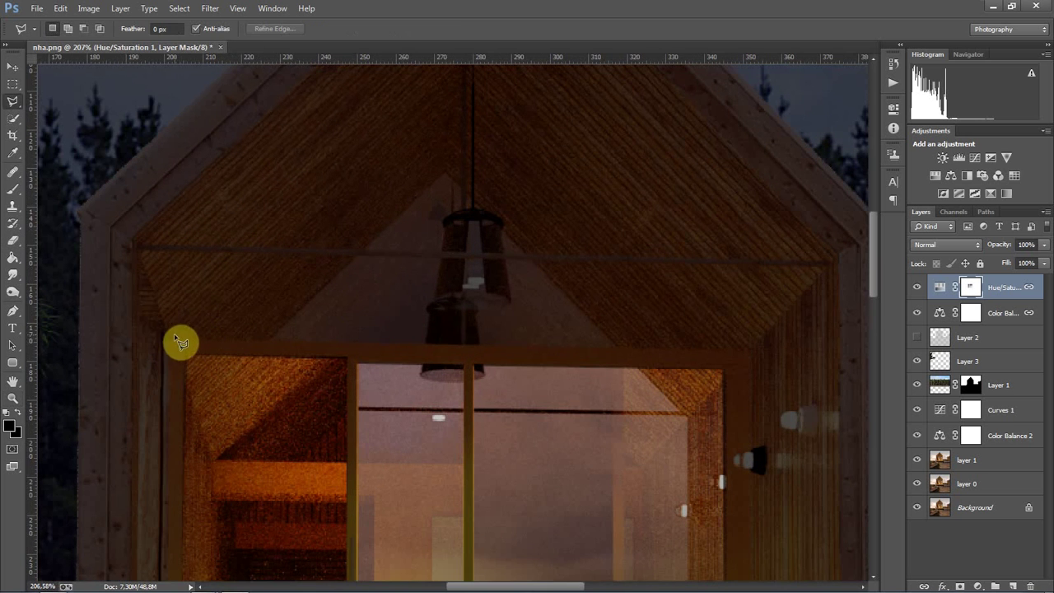
pyautogui.click(169, 338)
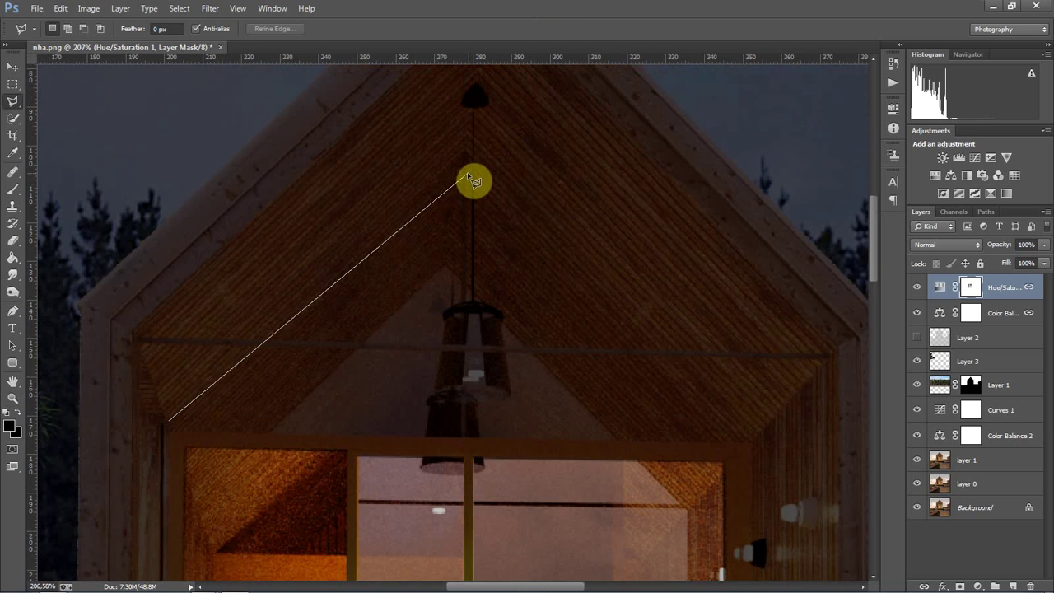
pyautogui.click(466, 153)
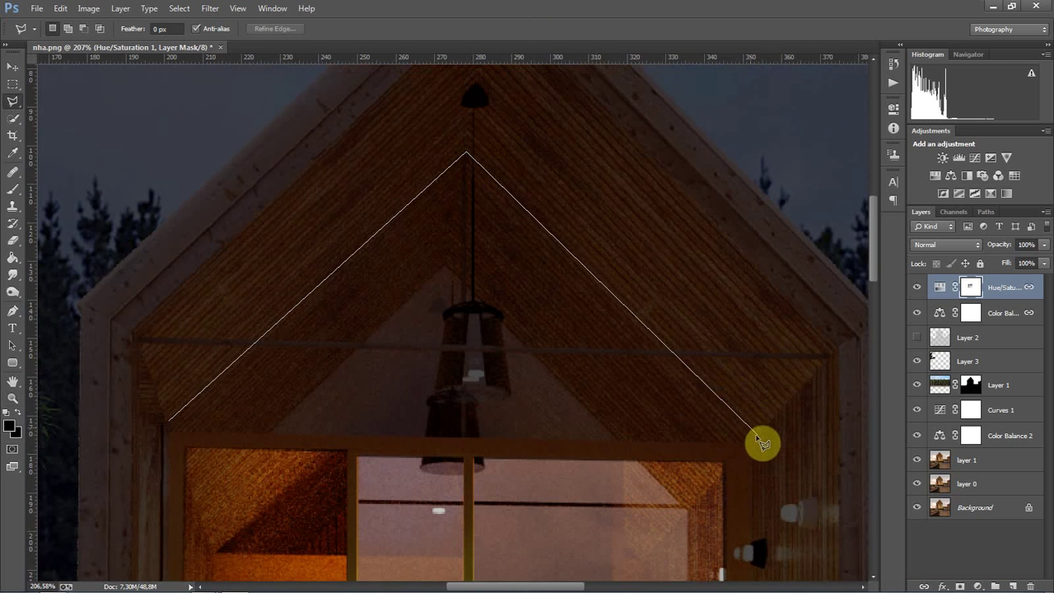
pyautogui.click(752, 441)
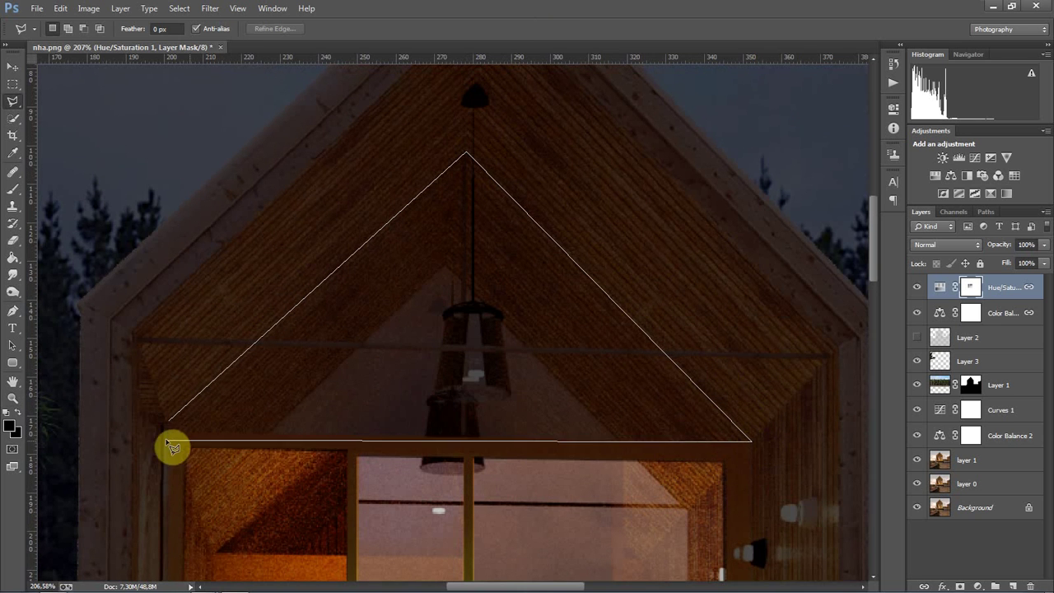
pyautogui.click(169, 429)
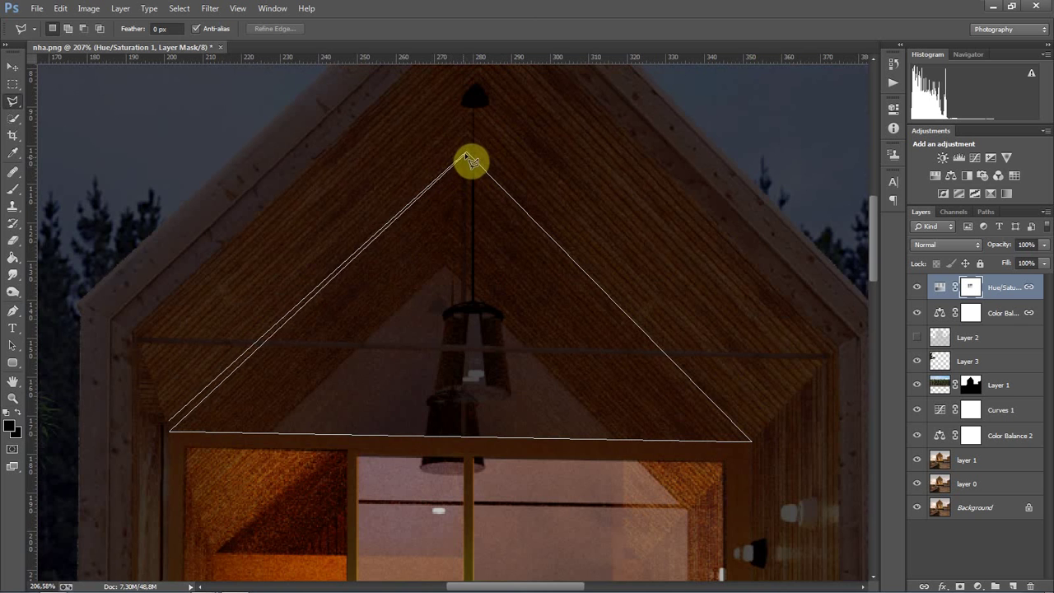
pyautogui.click(466, 153)
pyautogui.scroll(-2, 487, 329)
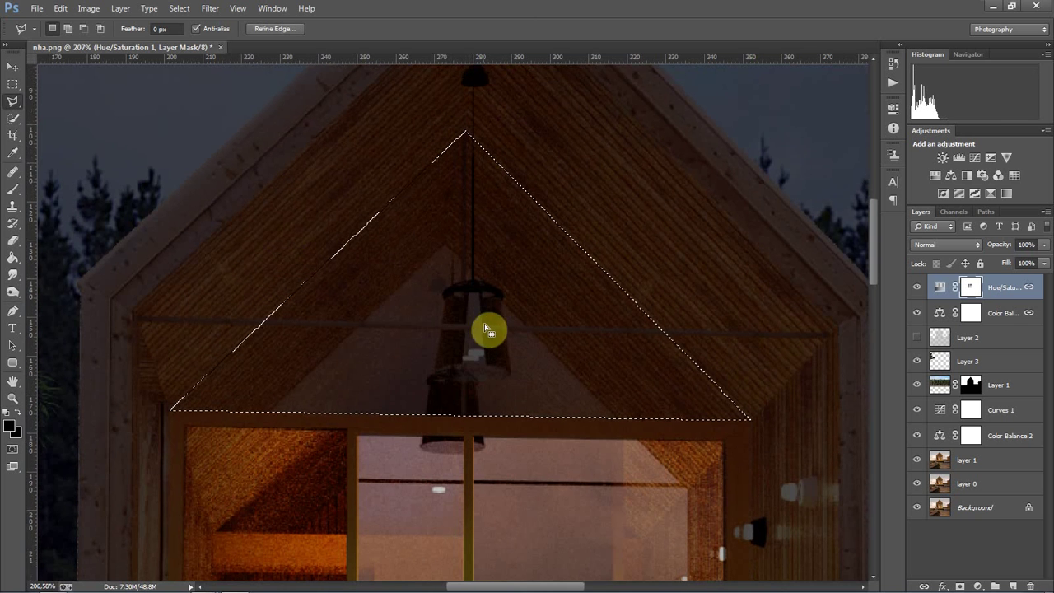
# Erase the Hue/Saturation mask inside the gable triangle, then deselect
pyautogui.press('e')
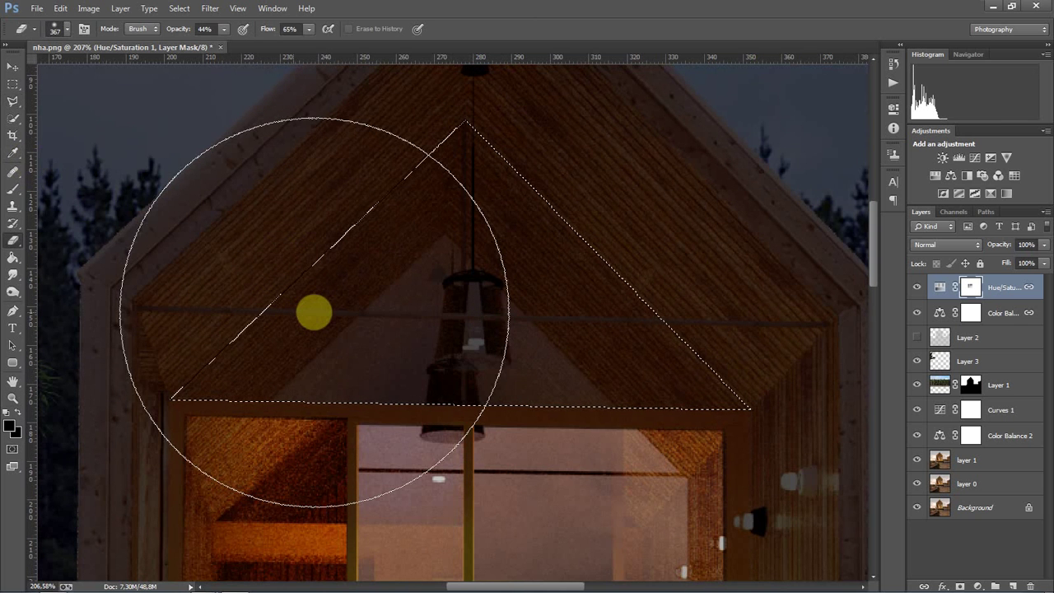
pyautogui.hotkey('ctrl', '-')
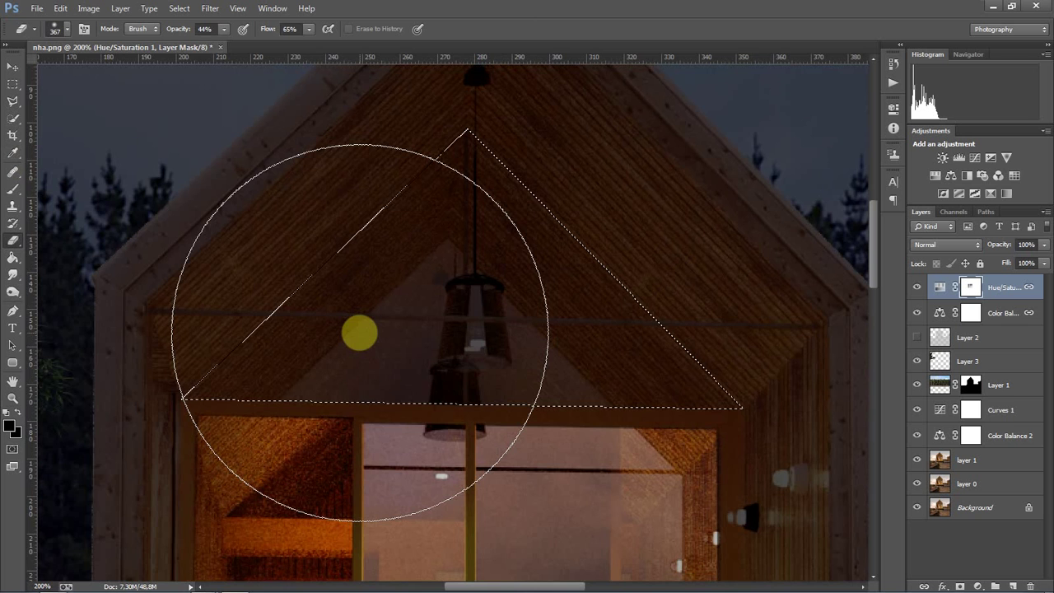
pyautogui.hotkey('ctrl', '-')
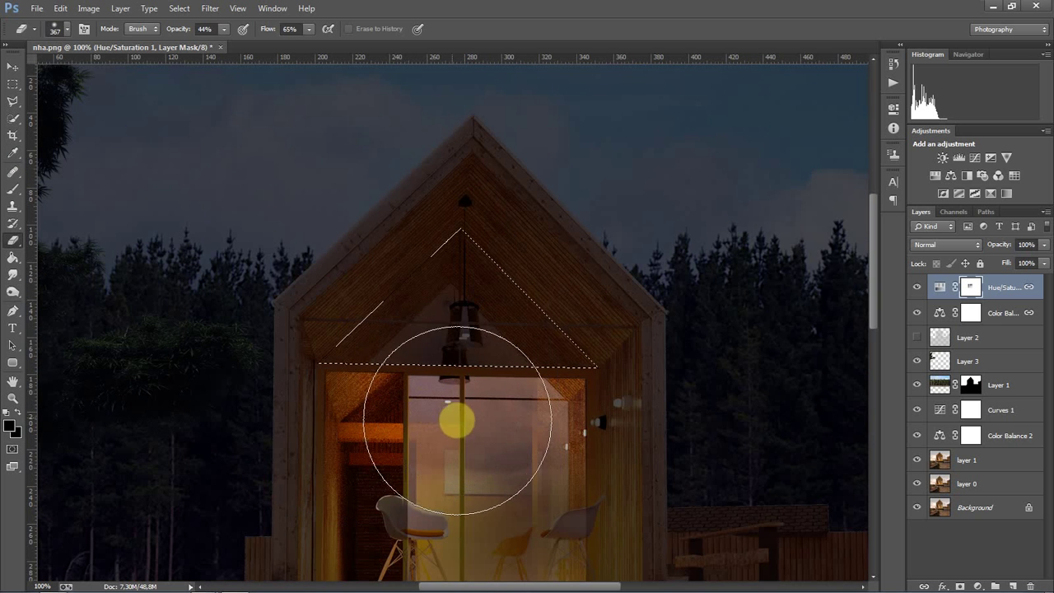
pyautogui.moveTo(458, 417)
pyautogui.mouseDown()
pyautogui.moveTo(513, 437)
pyautogui.moveTo(400, 440)
pyautogui.moveTo(513, 447)
pyautogui.moveTo(388, 452)
pyautogui.moveTo(548, 442)
pyautogui.moveTo(391, 511)
pyautogui.mouseUp()
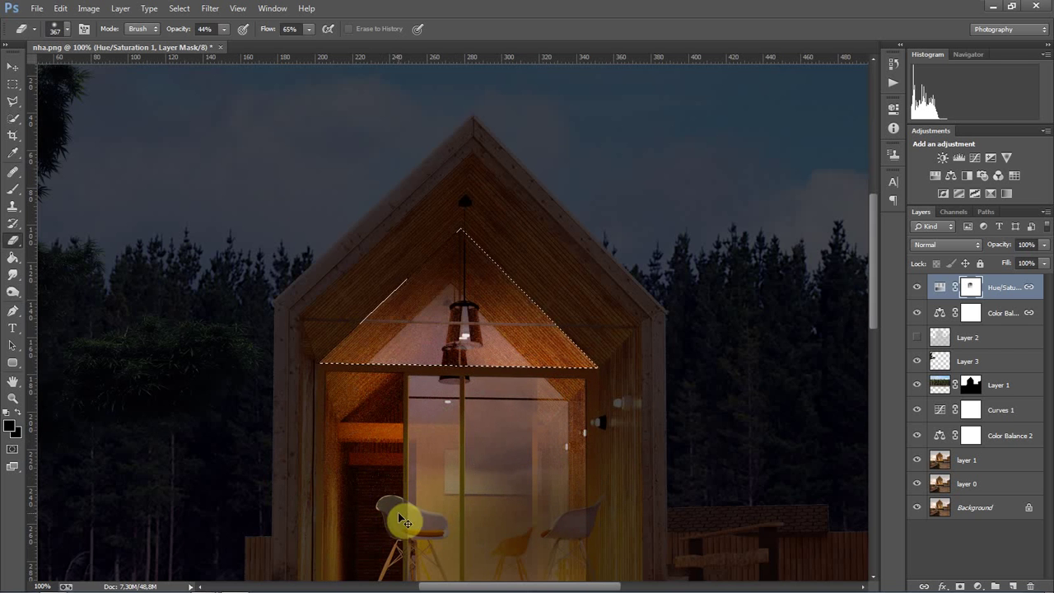
pyautogui.hotkey('ctrl', 'd')
pyautogui.scroll(-4, 466, 384)
pyautogui.scroll(-2, 471, 388)
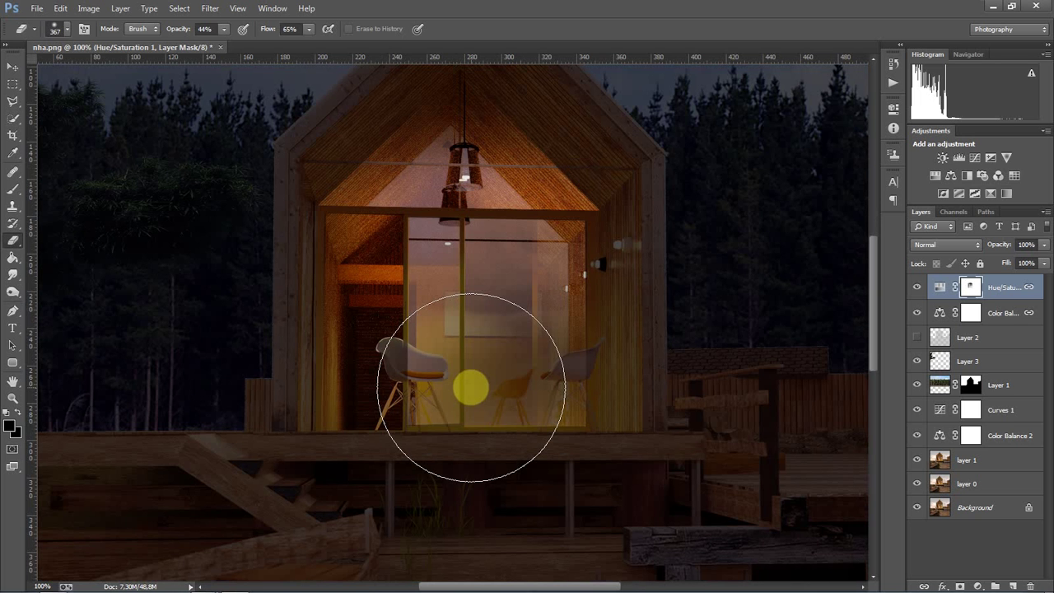
# Zoom in on the near chair and set the eraser brush to 17 px
pyautogui.press('z')
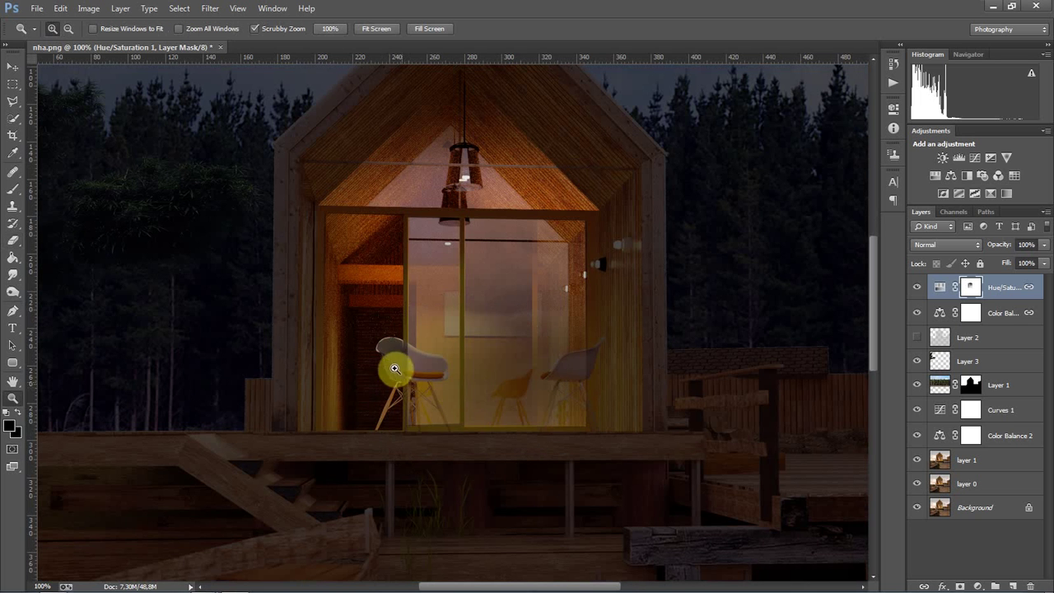
pyautogui.moveTo(395, 364)
pyautogui.mouseDown()
pyautogui.moveTo(453, 316)
pyautogui.moveTo(437, 332)
pyautogui.moveTo(388, 341)
pyautogui.moveTo(428, 327)
pyautogui.mouseUp()
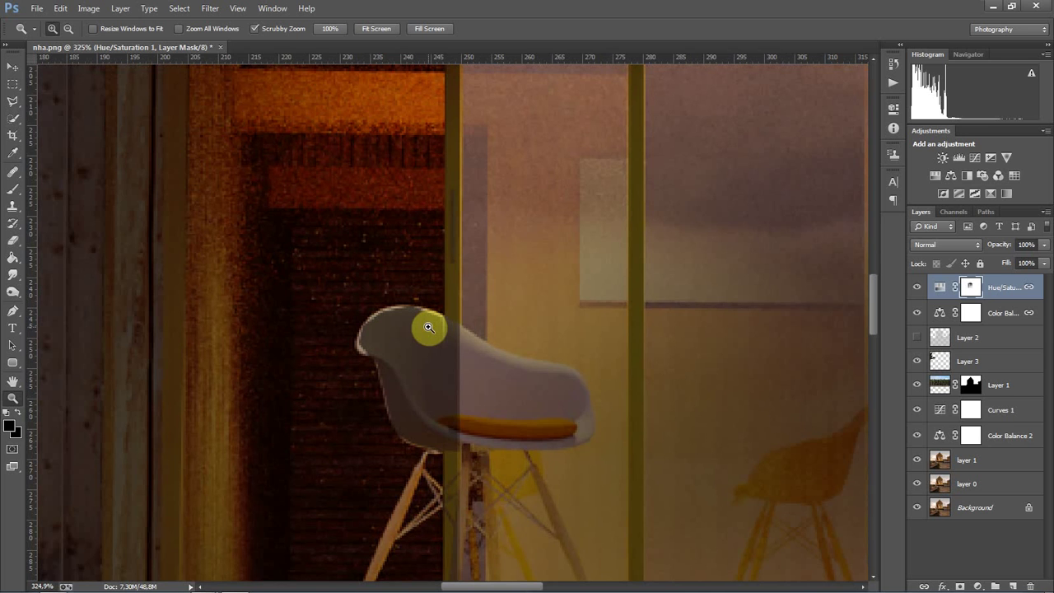
pyautogui.press('e')
pyautogui.rightClick(412, 330)
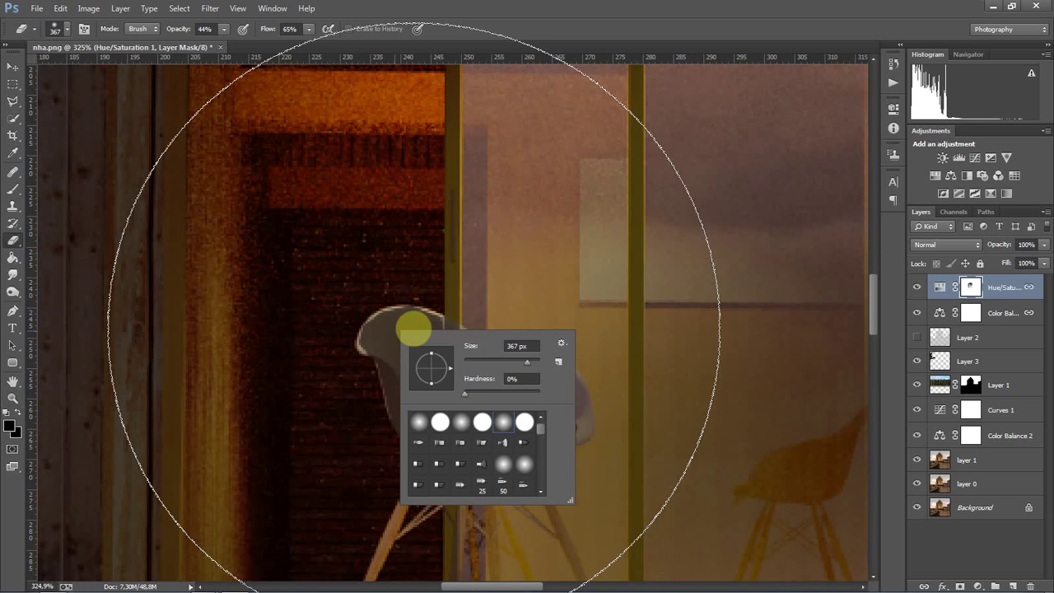
pyautogui.write('17')
pyautogui.press('Return')
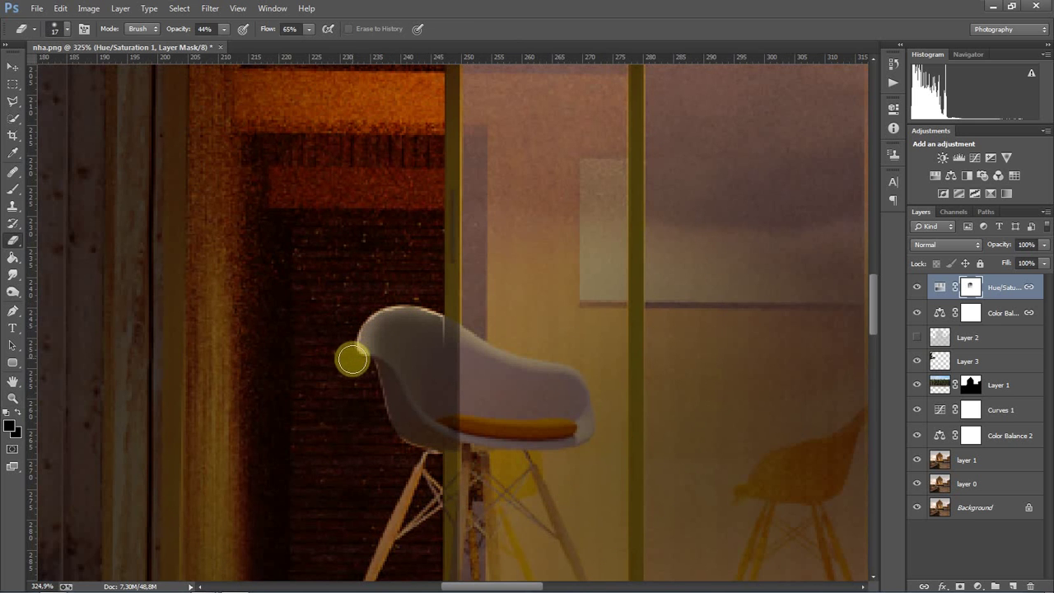
# Erase the Hue/Saturation mask along the chair's left edge to reveal the warm glow
pyautogui.moveTo(372, 387)
pyautogui.mouseDown()
pyautogui.moveTo(384, 431)
pyautogui.moveTo(409, 454)
pyautogui.mouseUp()
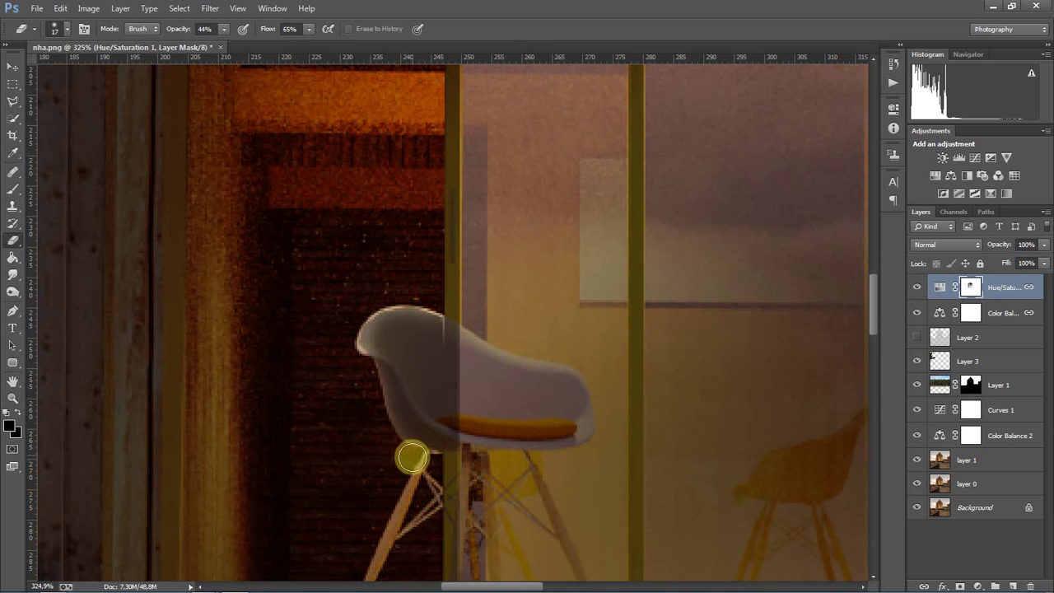
pyautogui.scroll(-2, 404, 462)
pyautogui.scroll(1, 372, 440)
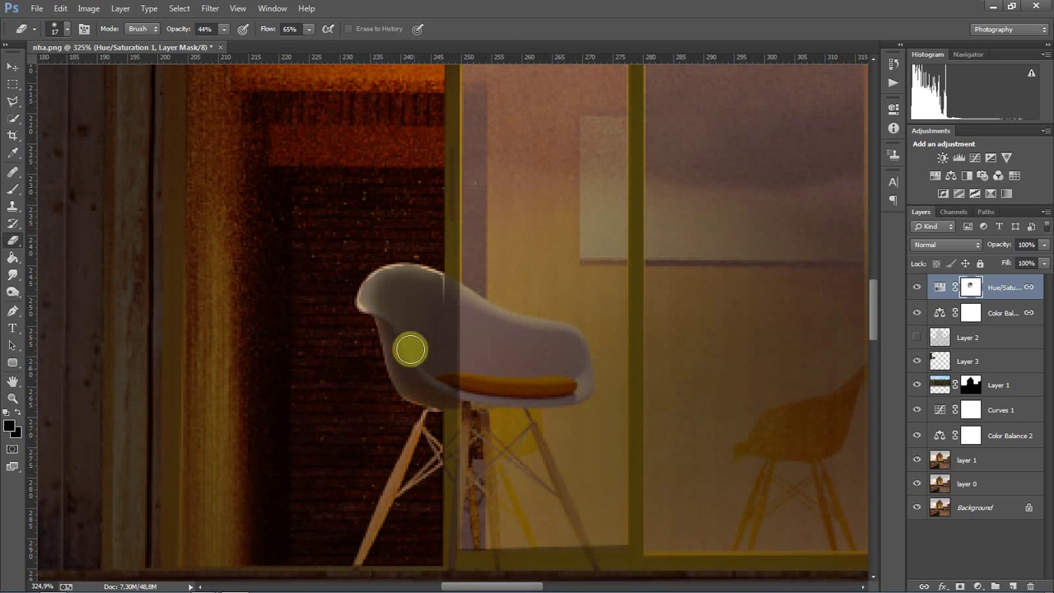
pyautogui.click(13, 294)
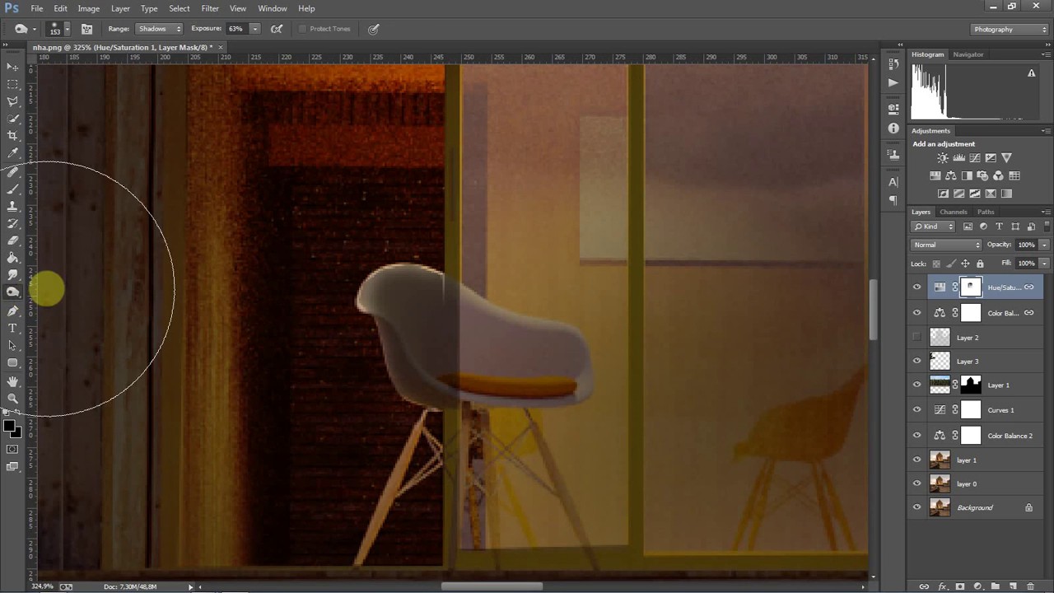
# Burn the chair's left edge and upper-left shell on layer 1 with a 22 px Shadows brush
pyautogui.rightClick(323, 300)
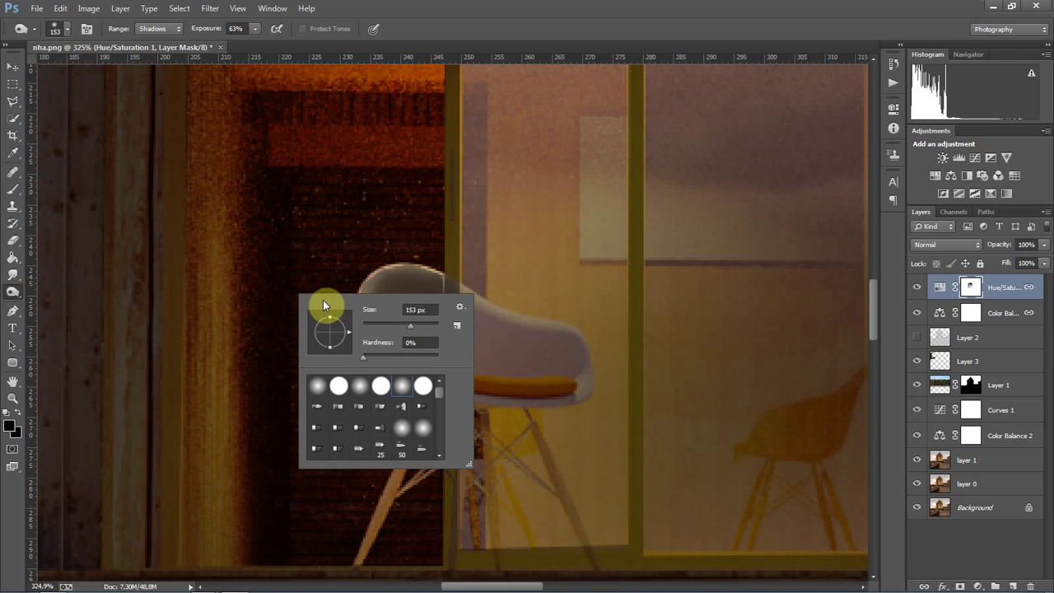
pyautogui.click(372, 324)
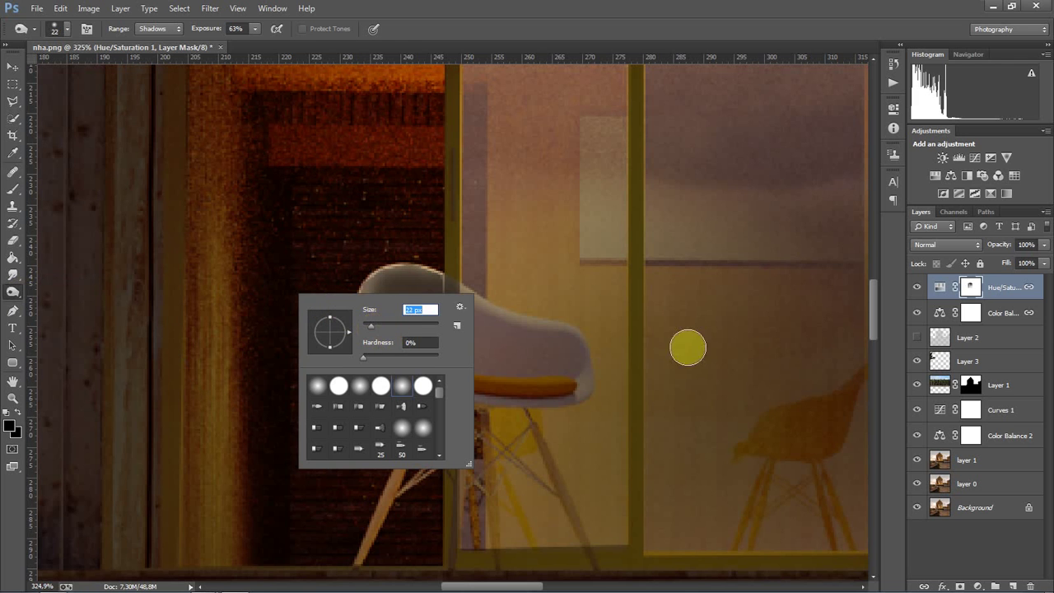
pyautogui.click(978, 466)
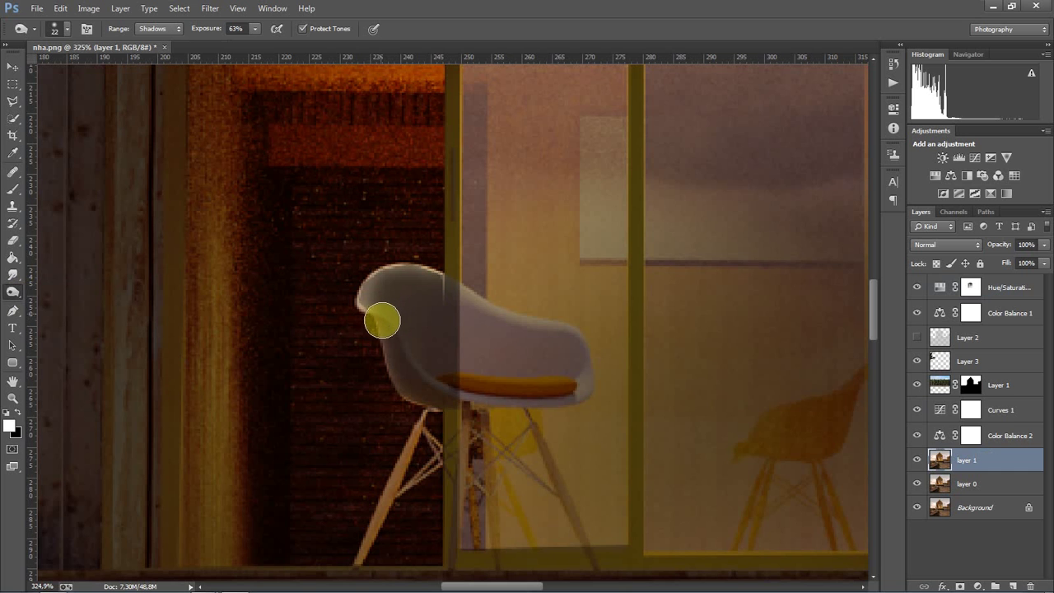
pyautogui.moveTo(379, 323); pyautogui.dragTo(399, 359)
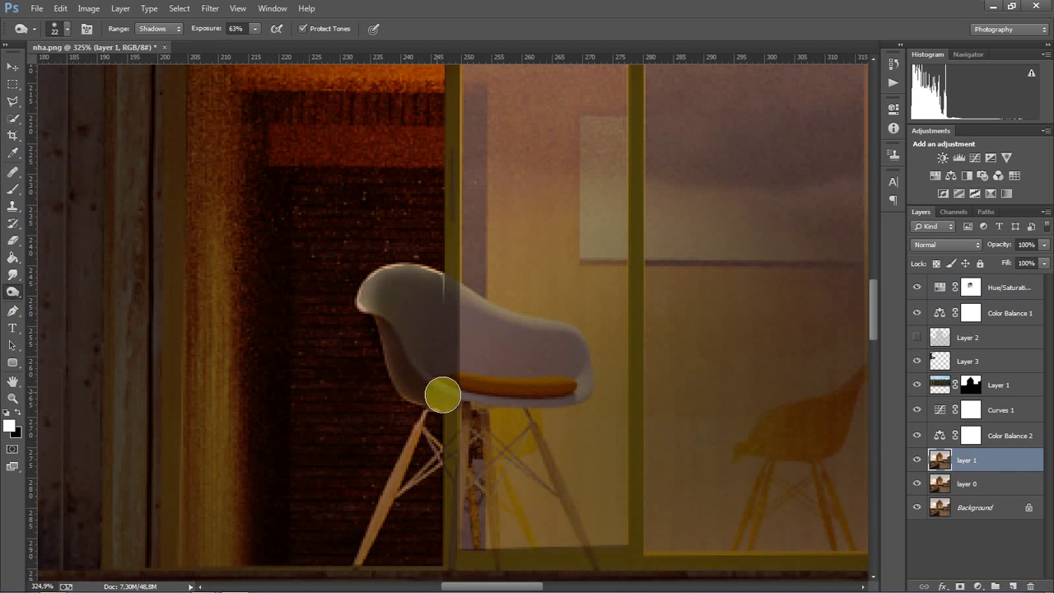
pyautogui.scroll(2, 410, 362)
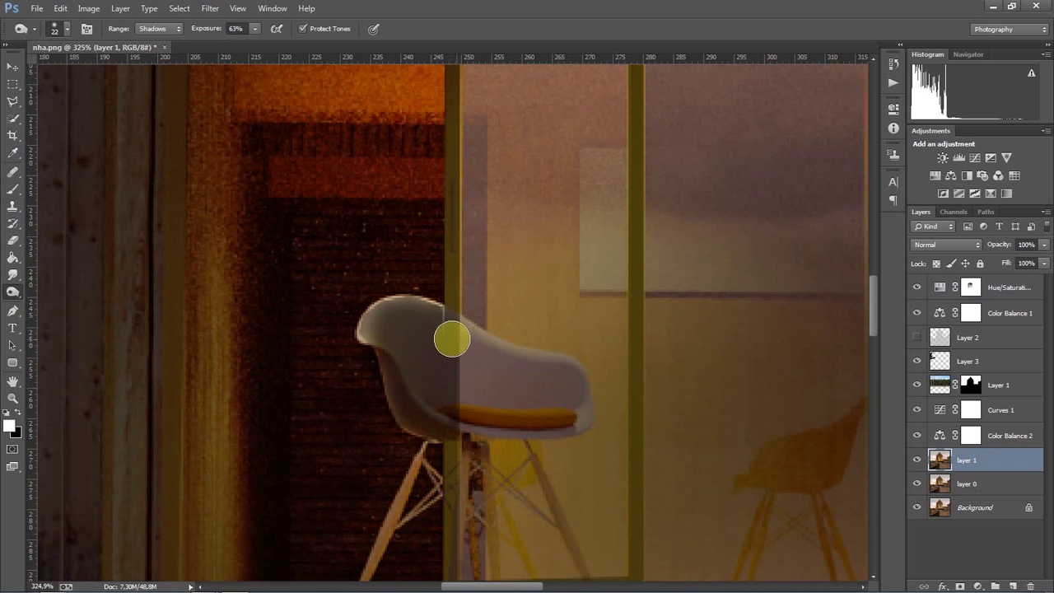
pyautogui.moveTo(437, 331)
pyautogui.mouseDown()
pyautogui.moveTo(395, 313)
pyautogui.moveTo(431, 344)
pyautogui.moveTo(445, 408)
pyautogui.mouseUp()
pyautogui.click(157, 28)
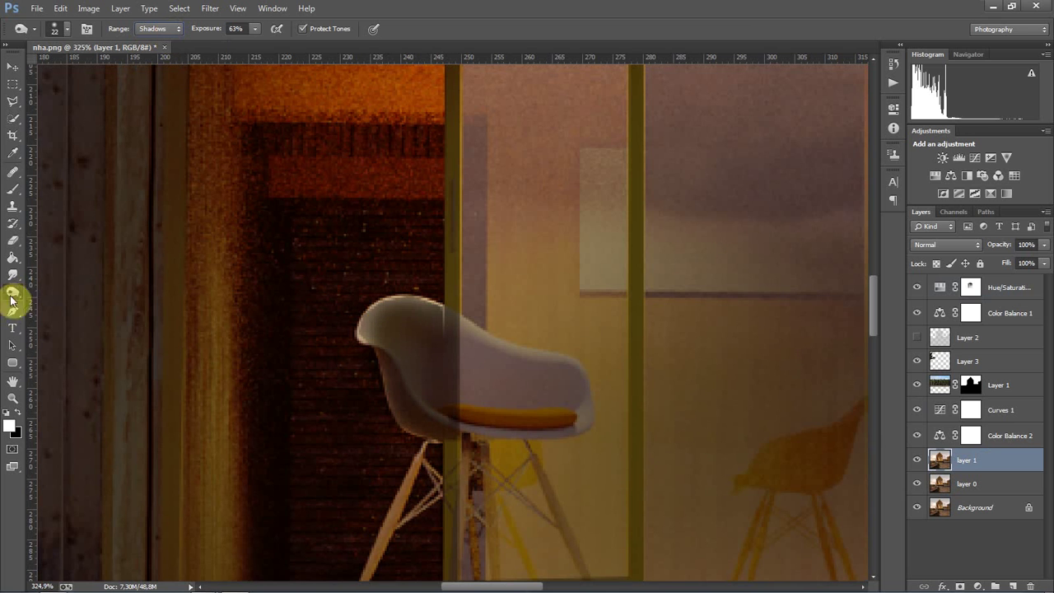
pyautogui.click(13, 381)
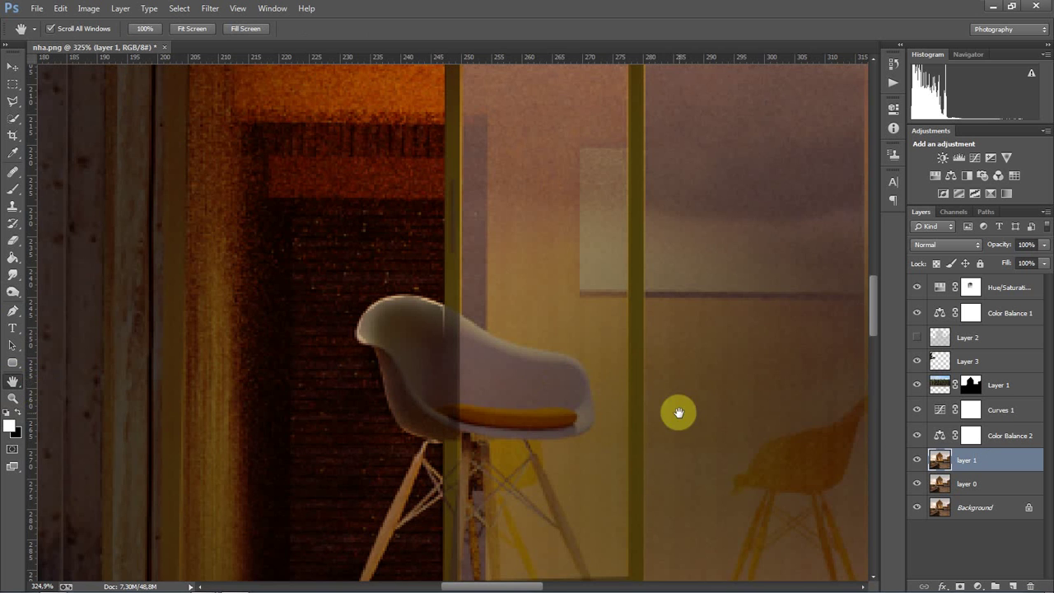
# Erase a strip of the chair shell on the Hue/Saturation 1 mask to extend the glow
pyautogui.moveTo(676, 414); pyautogui.dragTo(574, 374)
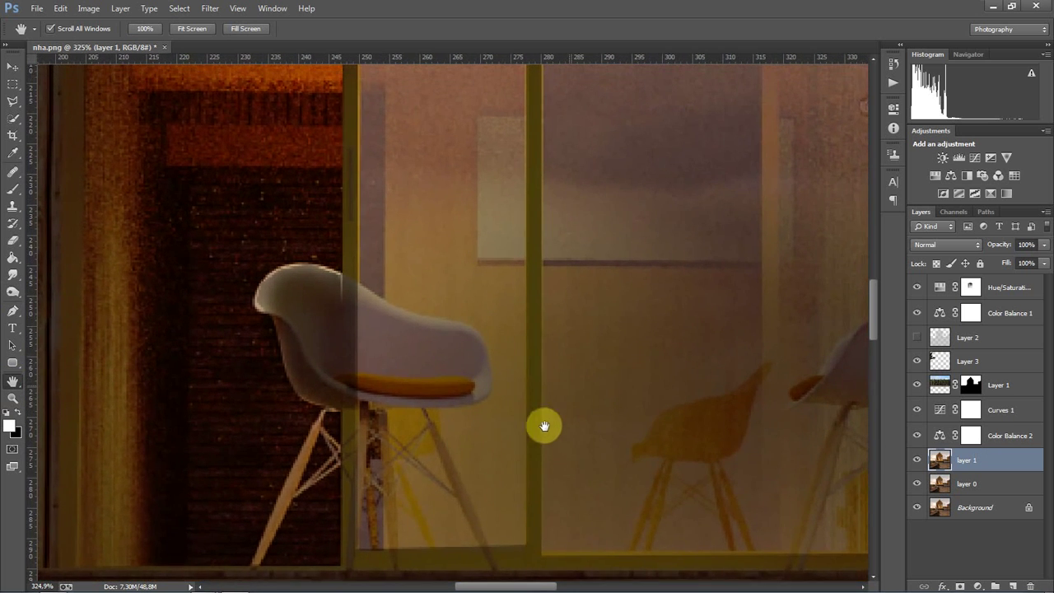
pyautogui.moveTo(543, 426)
pyautogui.mouseDown()
pyautogui.moveTo(538, 327)
pyautogui.moveTo(604, 321)
pyautogui.mouseUp()
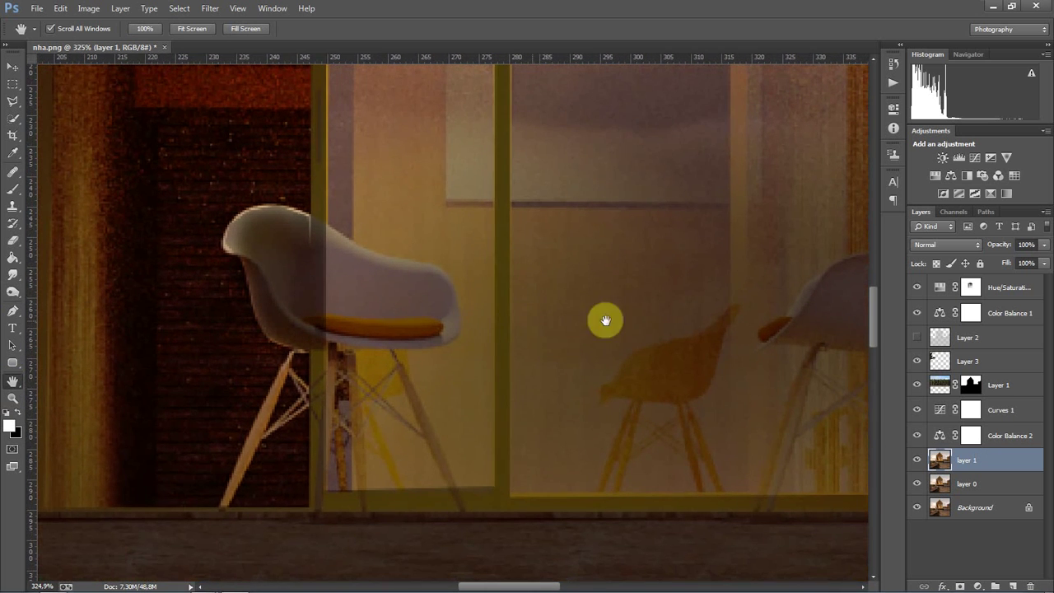
pyautogui.click(1010, 290)
pyautogui.scroll(-1, 552, 363)
pyautogui.press('e')
pyautogui.moveTo(323, 221)
pyautogui.mouseDown()
pyautogui.moveTo(323, 188)
pyautogui.moveTo(329, 284)
pyautogui.moveTo(534, 283)
pyautogui.moveTo(404, 285)
pyautogui.mouseUp()
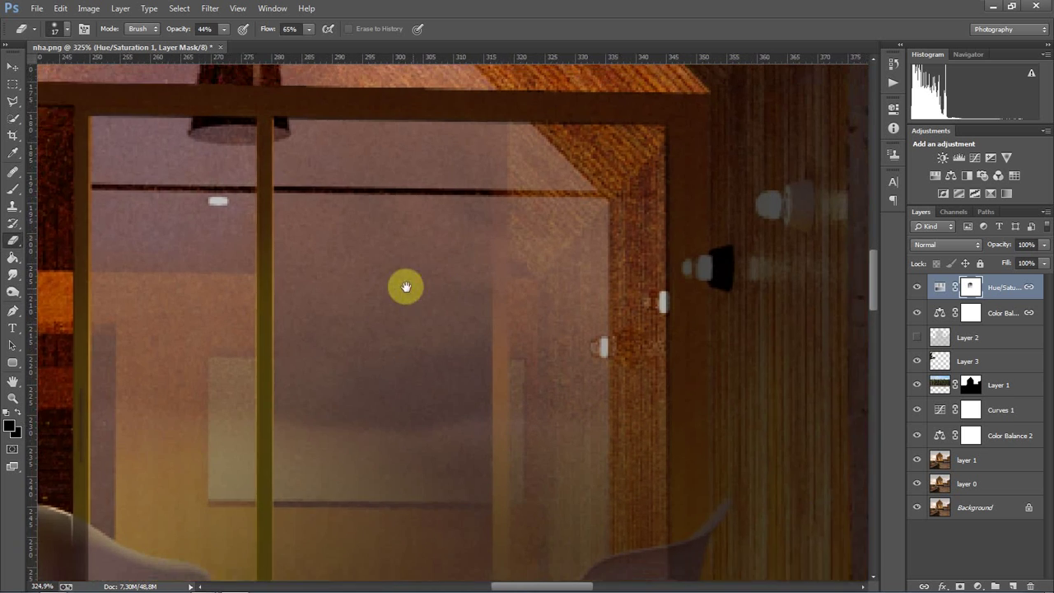
# Set the eraser to 71 px, 13% opacity and 42% flow for the right window frame
pyautogui.moveTo(649, 272); pyautogui.dragTo(551, 271)
pyautogui.rightClick(546, 195)
pyautogui.moveTo(638, 227); pyautogui.dragTo(640, 227)
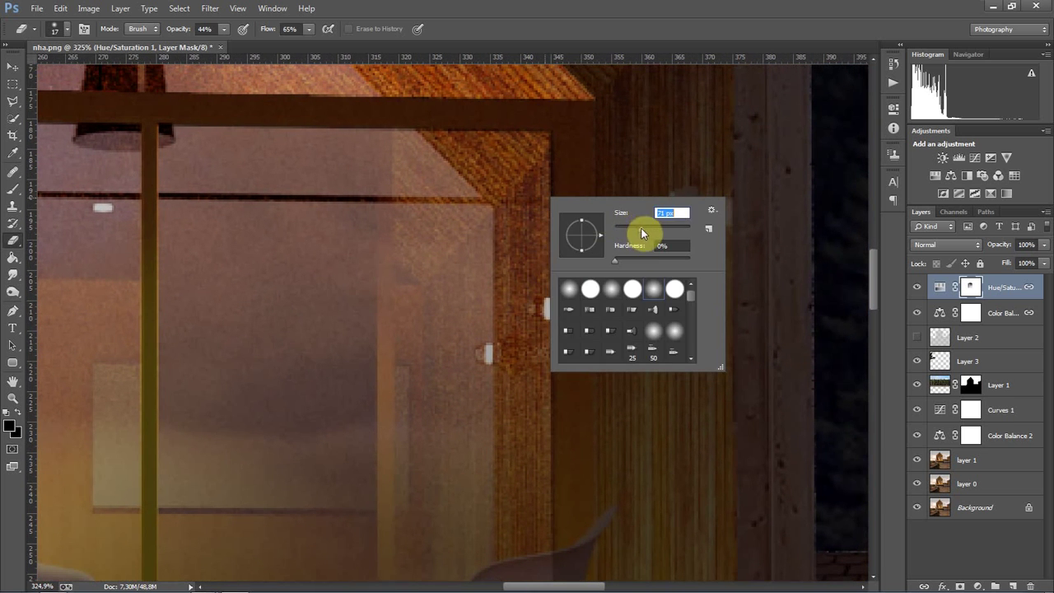
pyautogui.click(523, 182)
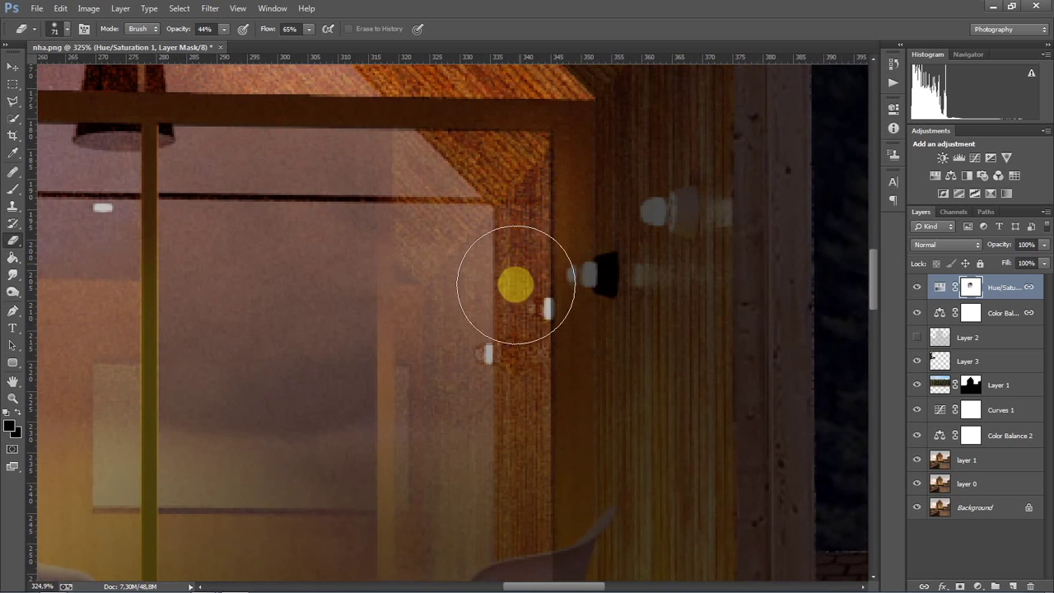
pyautogui.moveTo(173, 31); pyautogui.dragTo(167, 40)
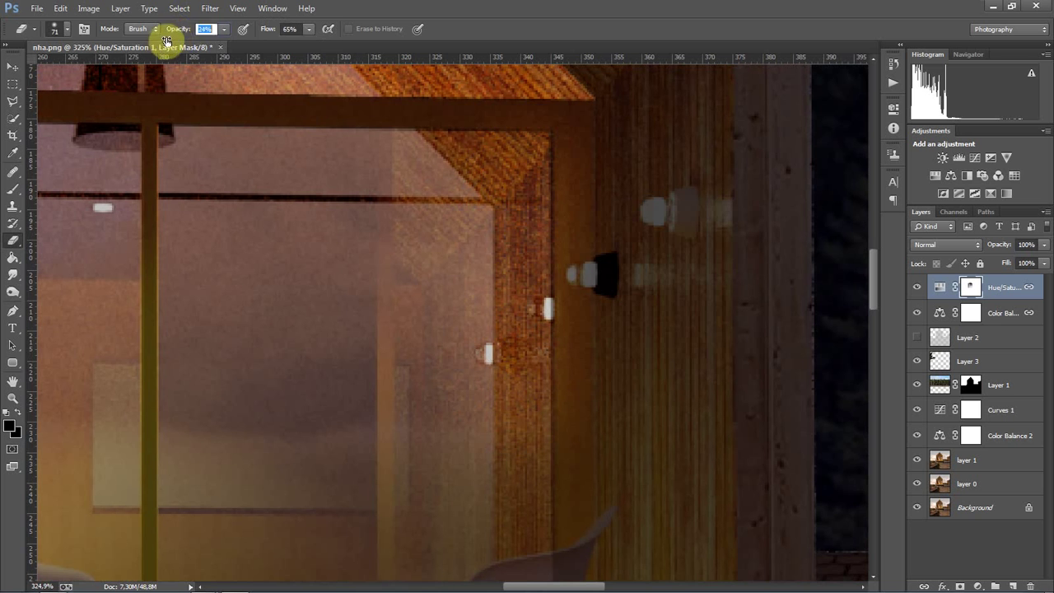
pyautogui.moveTo(255, 36); pyautogui.dragTo(235, 35)
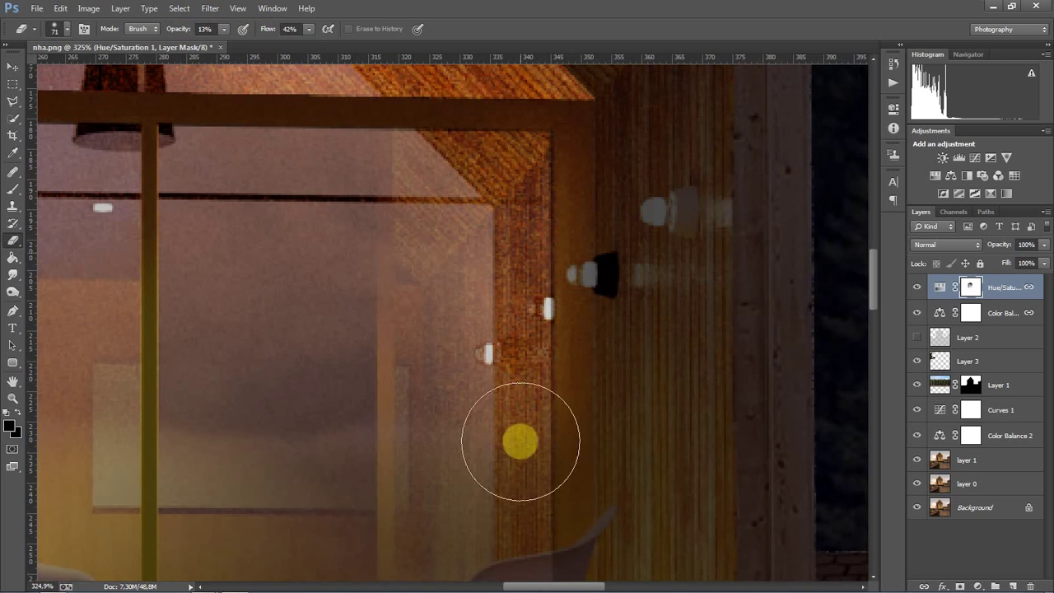
pyautogui.scroll(-3, 544, 324)
pyautogui.scroll(-3, 527, 458)
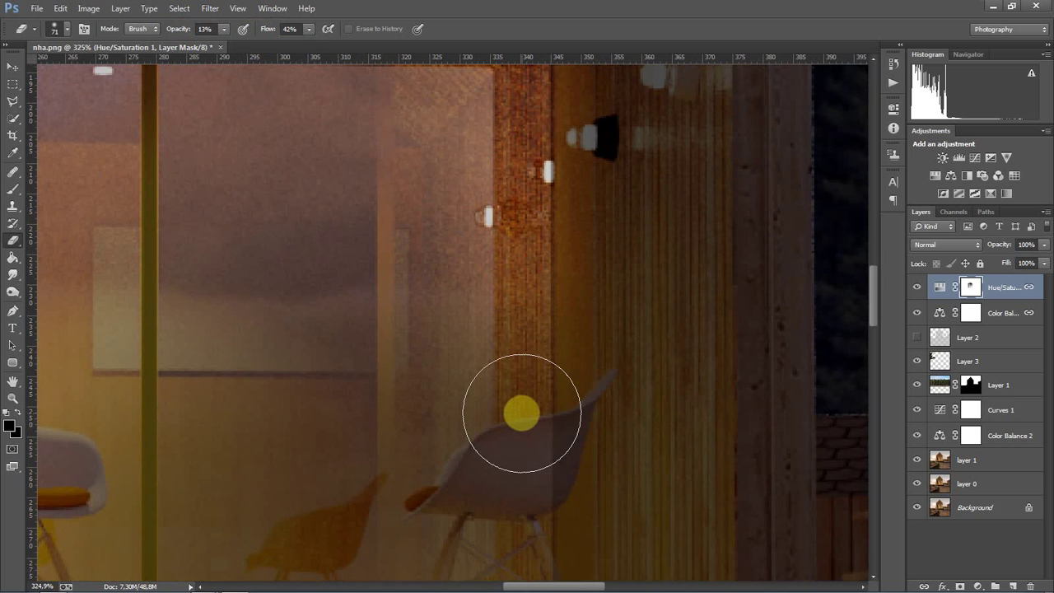
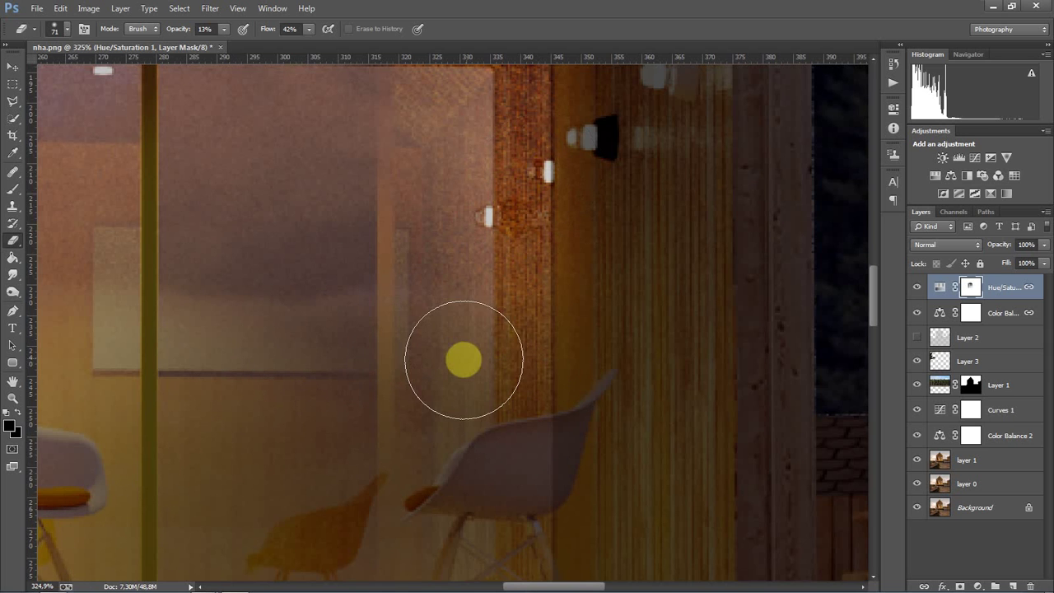
# Set the Eraser to 28% opacity and bring the window interior and chair into view
pyautogui.scroll(-3, 458, 361)
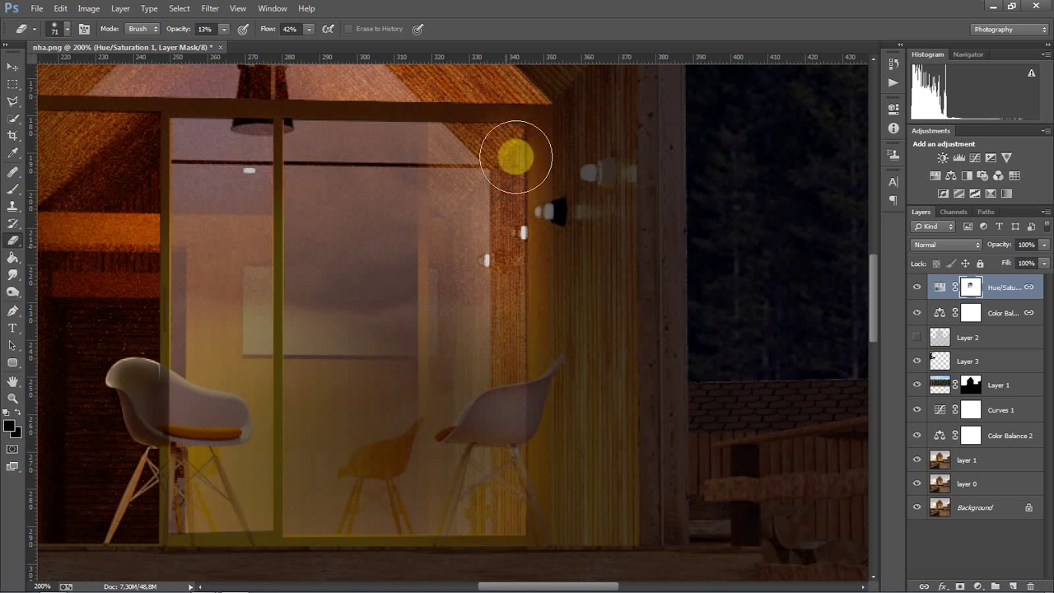
pyautogui.scroll(3, 527, 363)
pyautogui.scroll(2, 585, 321)
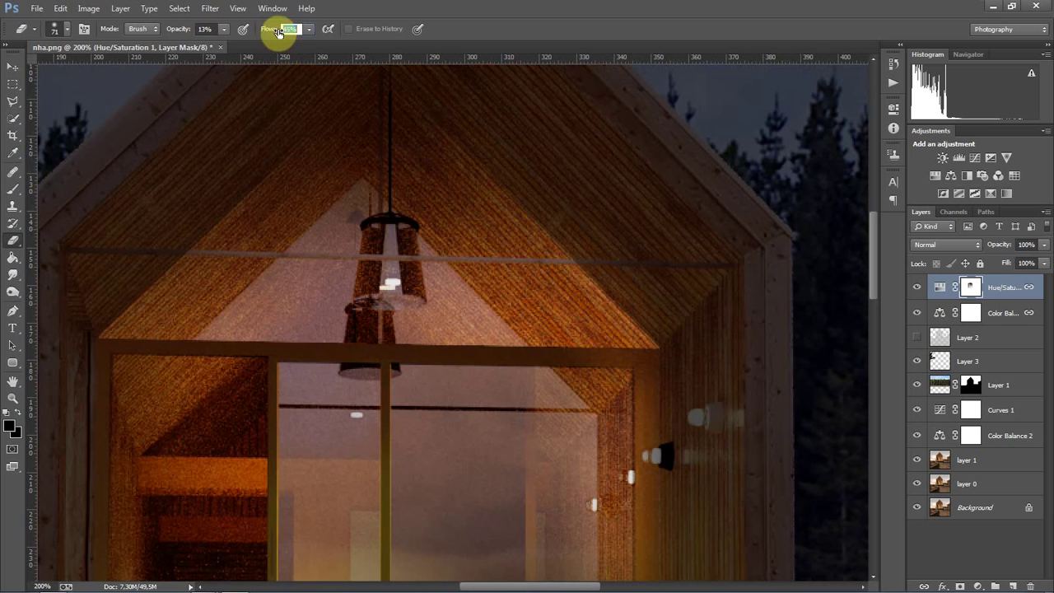
pyautogui.moveTo(176, 29); pyautogui.dragTo(188, 29)
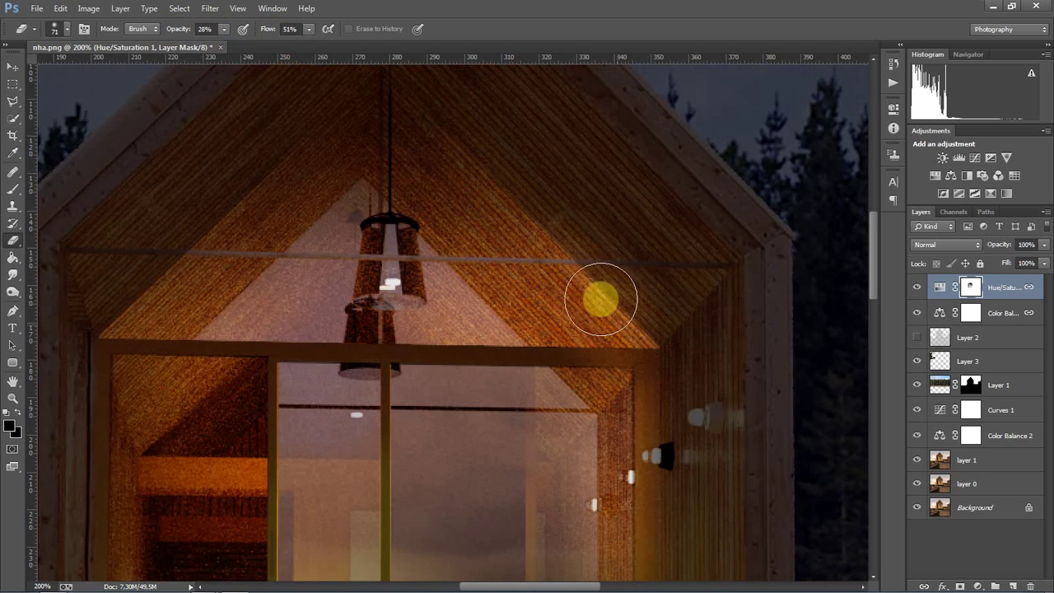
pyautogui.moveTo(246, 260); pyautogui.dragTo(541, 280)
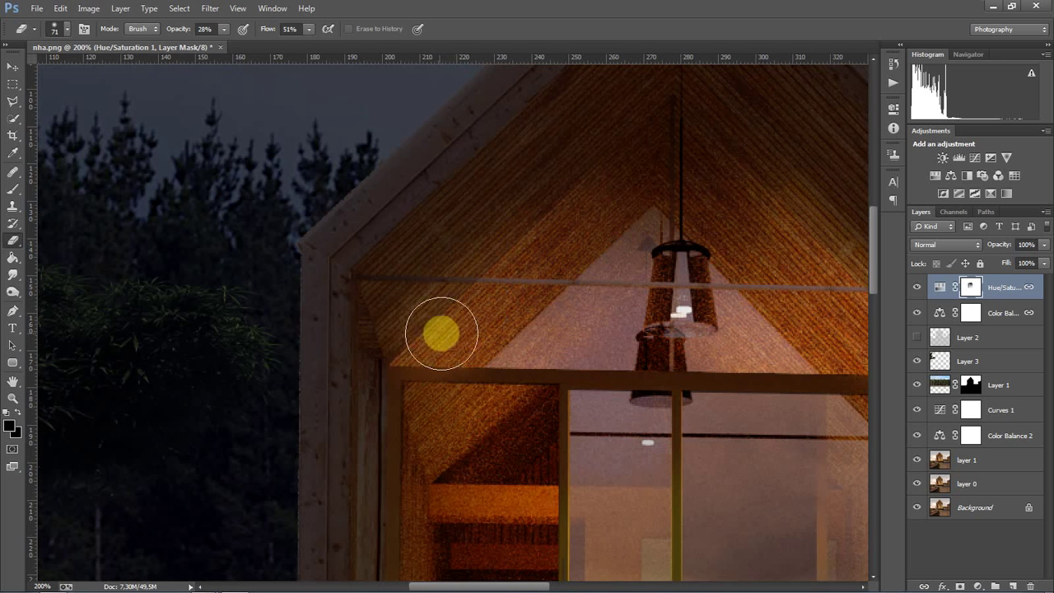
pyautogui.moveTo(467, 500); pyautogui.dragTo(494, 302)
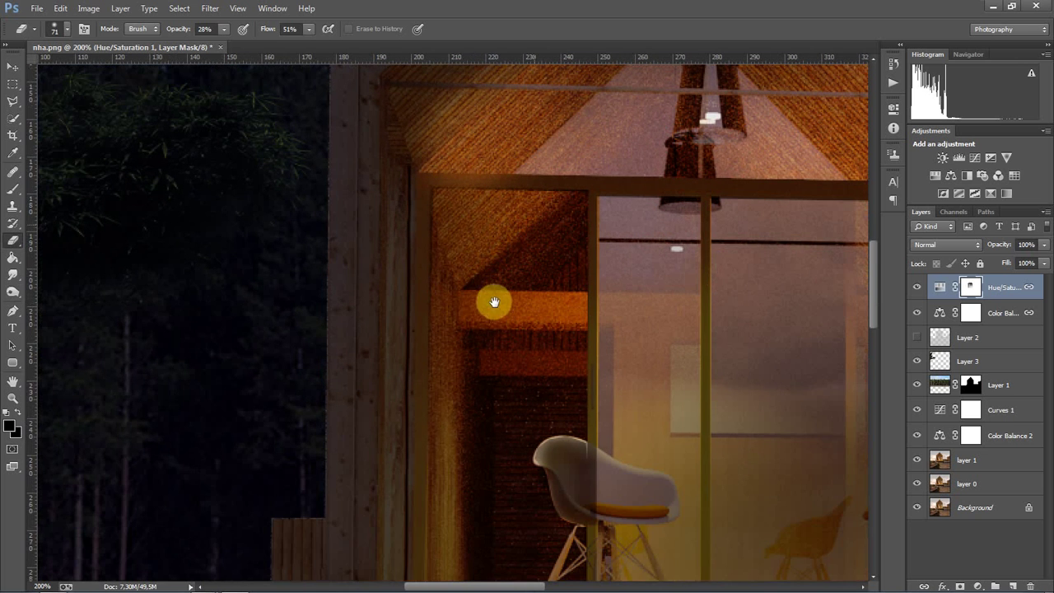
# Erase the Hue/Saturation 1 mask over the wall strip and the chair shell to brighten them
pyautogui.moveTo(447, 223); pyautogui.dragTo(461, 393)
pyautogui.scroll(-5, 447, 224)
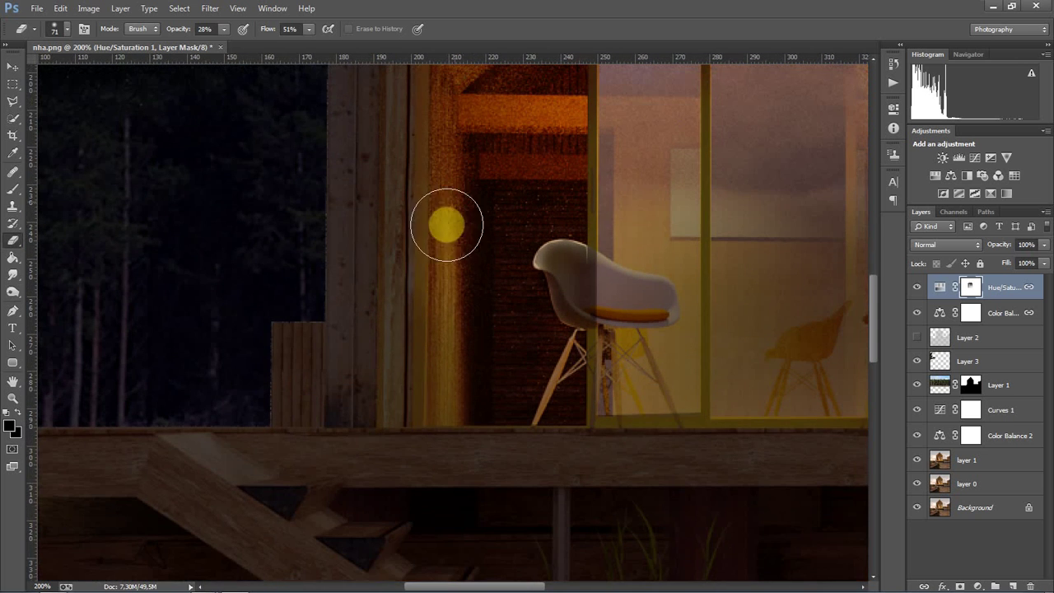
pyautogui.moveTo(446, 224); pyautogui.dragTo(442, 379)
pyautogui.scroll(5, 527, 264)
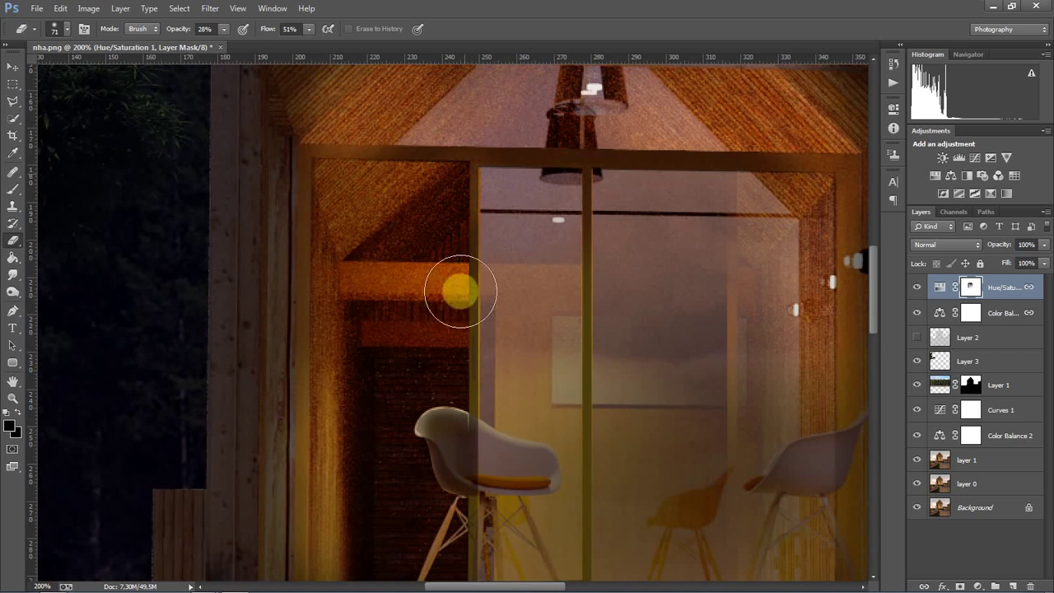
pyautogui.scroll(-3, 429, 305)
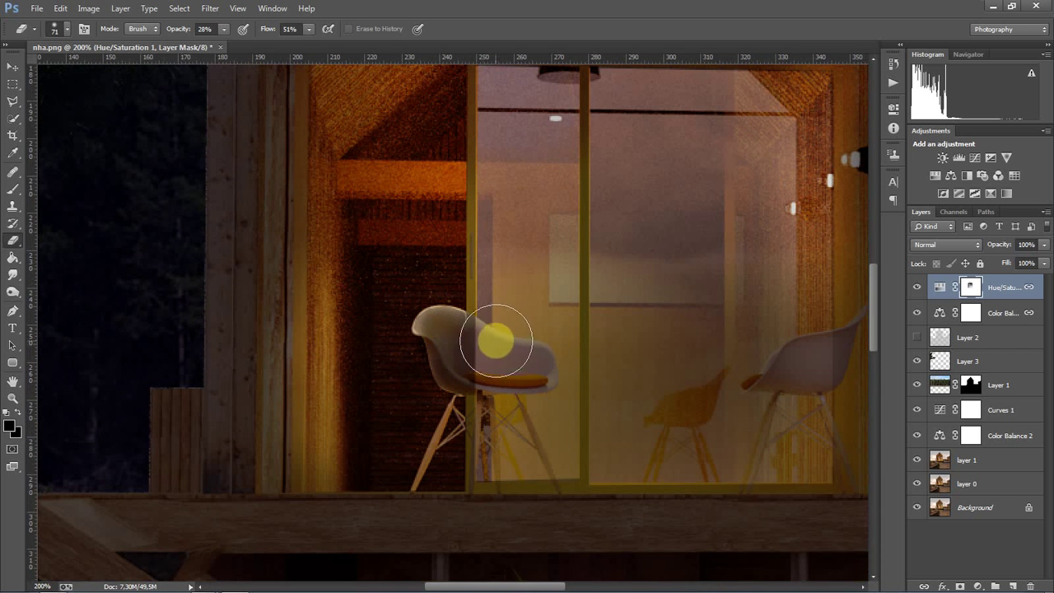
pyautogui.moveTo(495, 340); pyautogui.dragTo(527, 403)
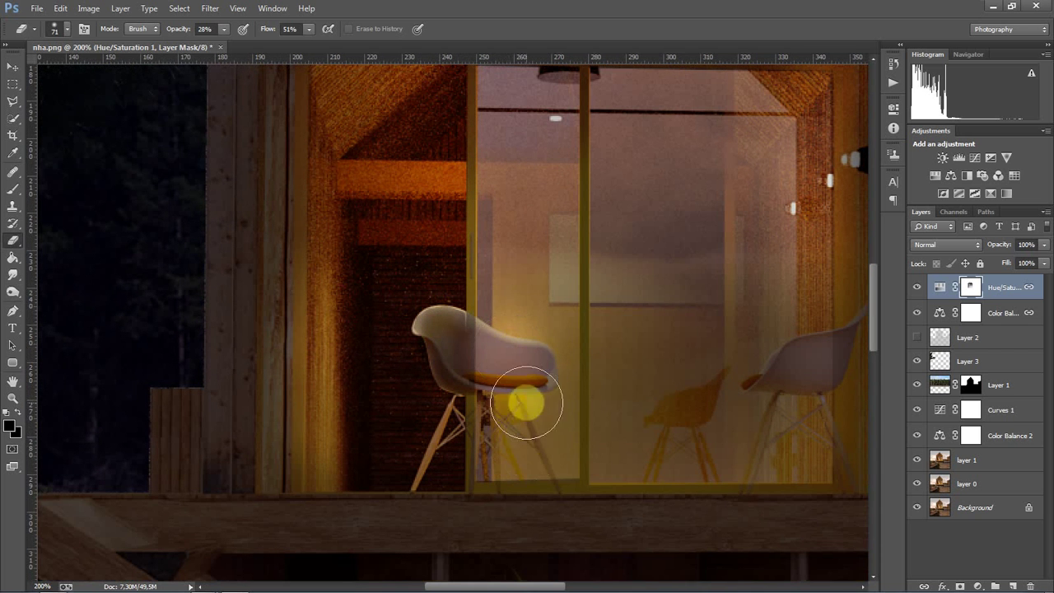
pyautogui.moveTo(581, 331); pyautogui.dragTo(383, 299)
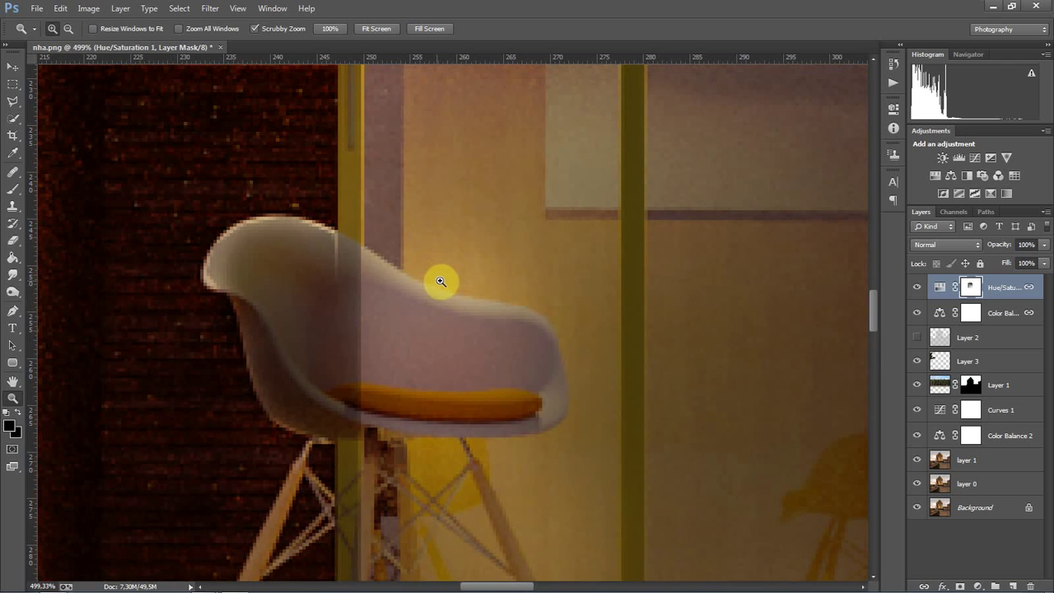
# Draw a Polygonal Lasso selection around the right part of the chair shell
pyautogui.press('l')
pyautogui.click(360, 244)
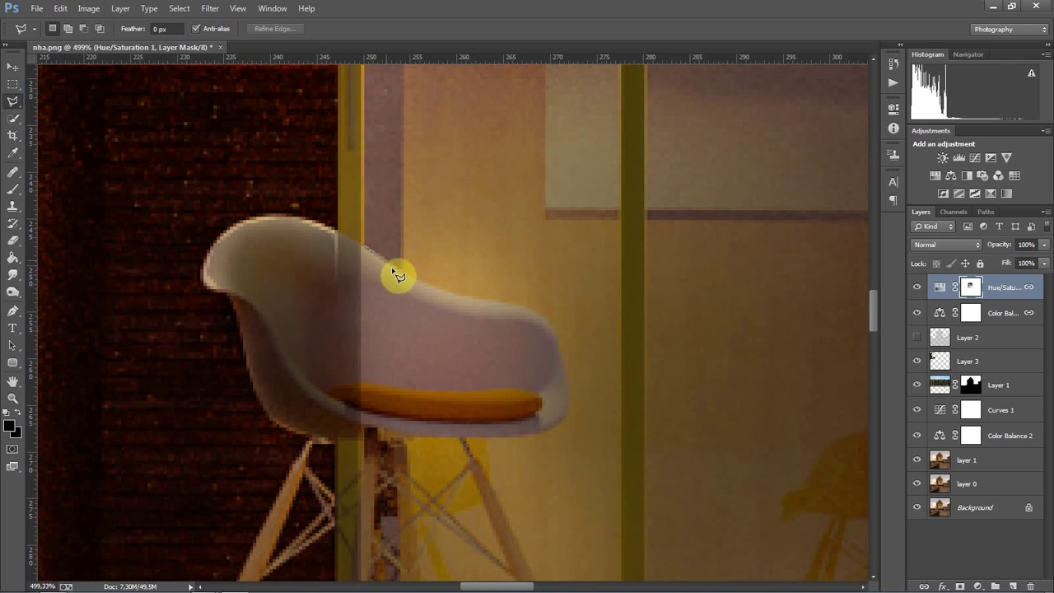
pyautogui.click(404, 275)
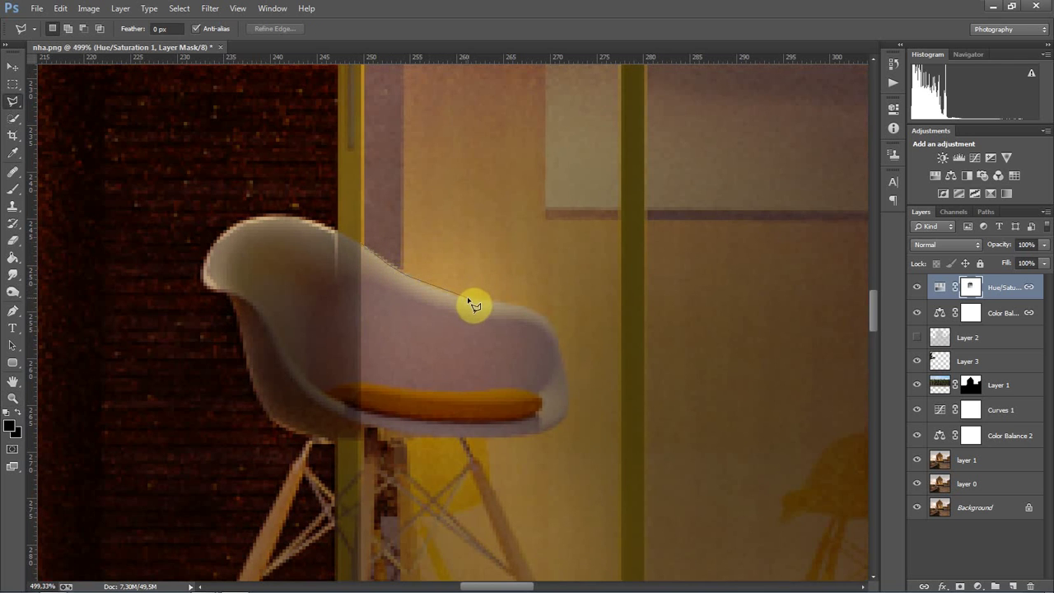
pyautogui.click(467, 298)
pyautogui.click(542, 312)
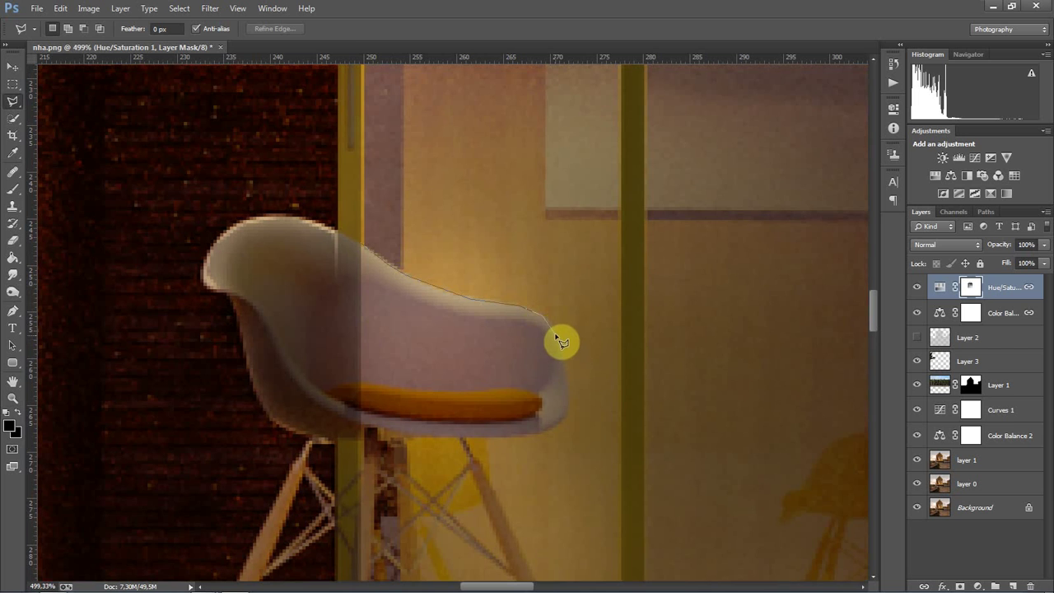
pyautogui.click(562, 351)
pyautogui.click(550, 432)
pyautogui.doubleClick(368, 430)
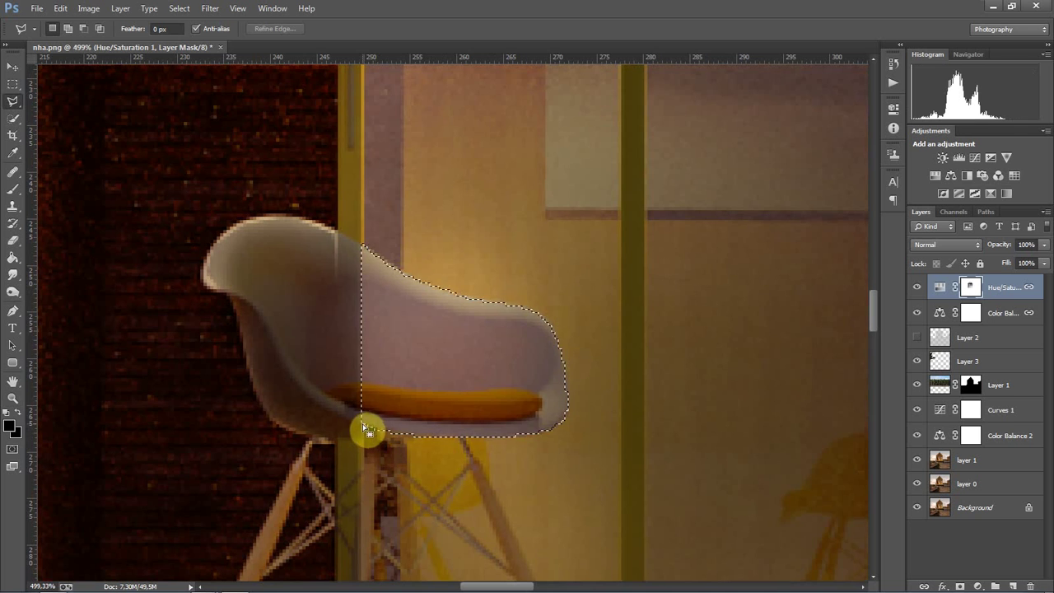
# Paint white inside the chair selection on the mask, then deselect
pyautogui.click(11, 429)
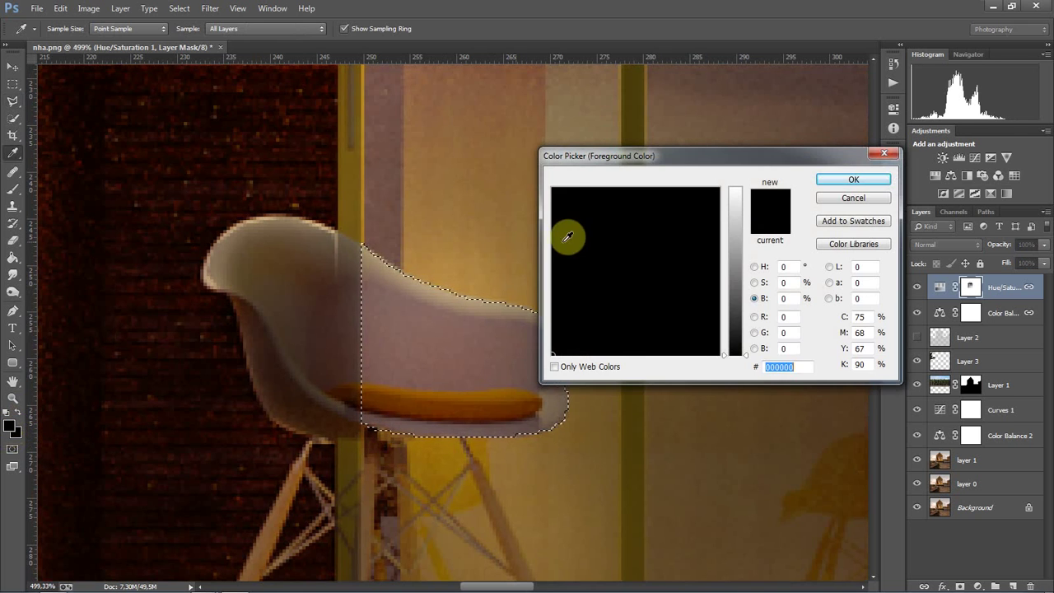
pyautogui.click(734, 190)
pyautogui.click(853, 180)
pyautogui.press('b')
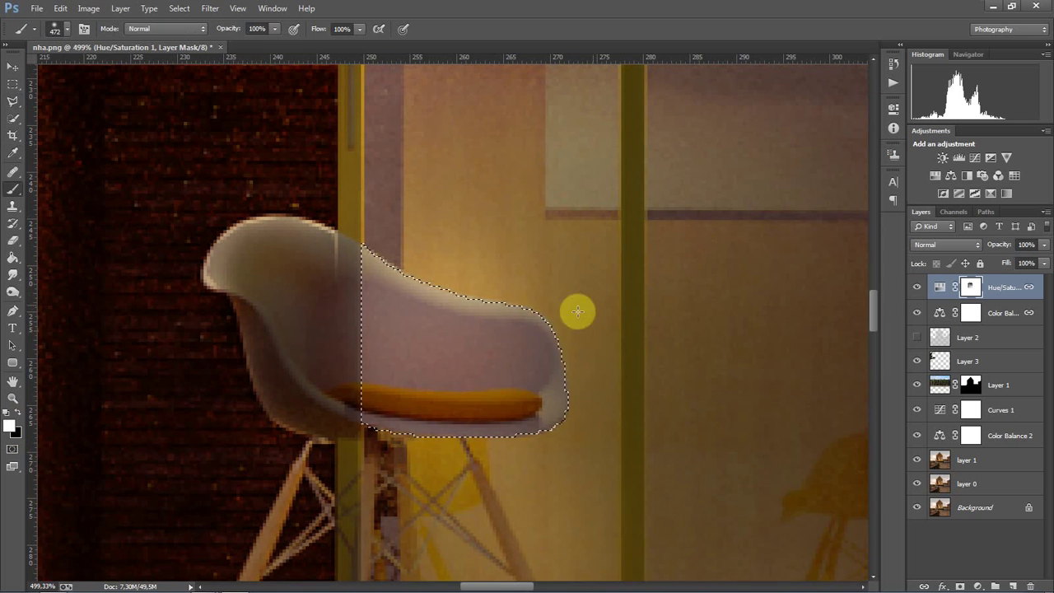
pyautogui.click(454, 344)
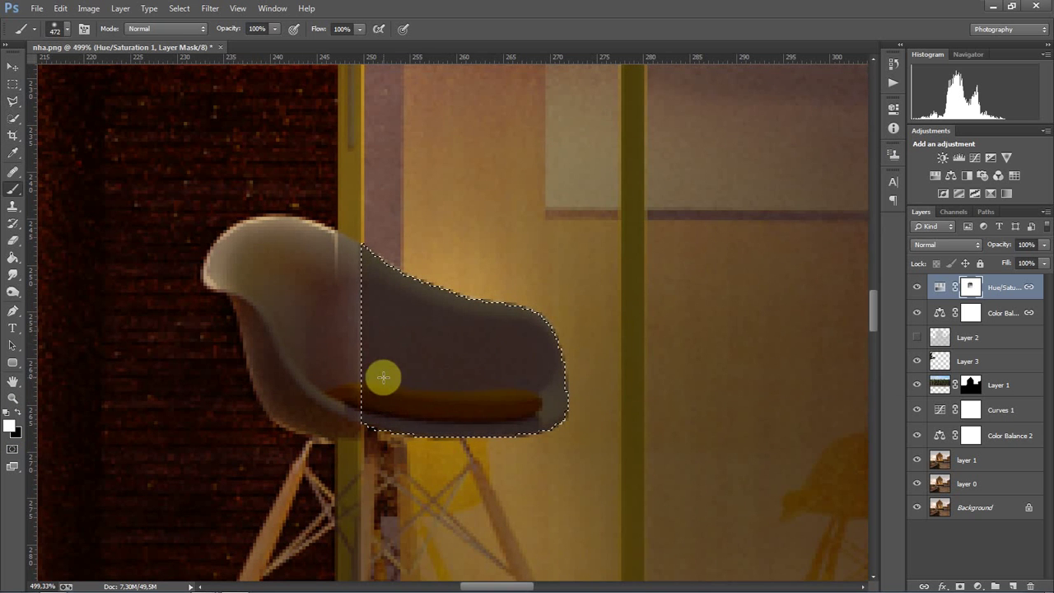
pyautogui.hotkey('ctrl', 'd')
pyautogui.moveTo(320, 346); pyautogui.dragTo(395, 353)
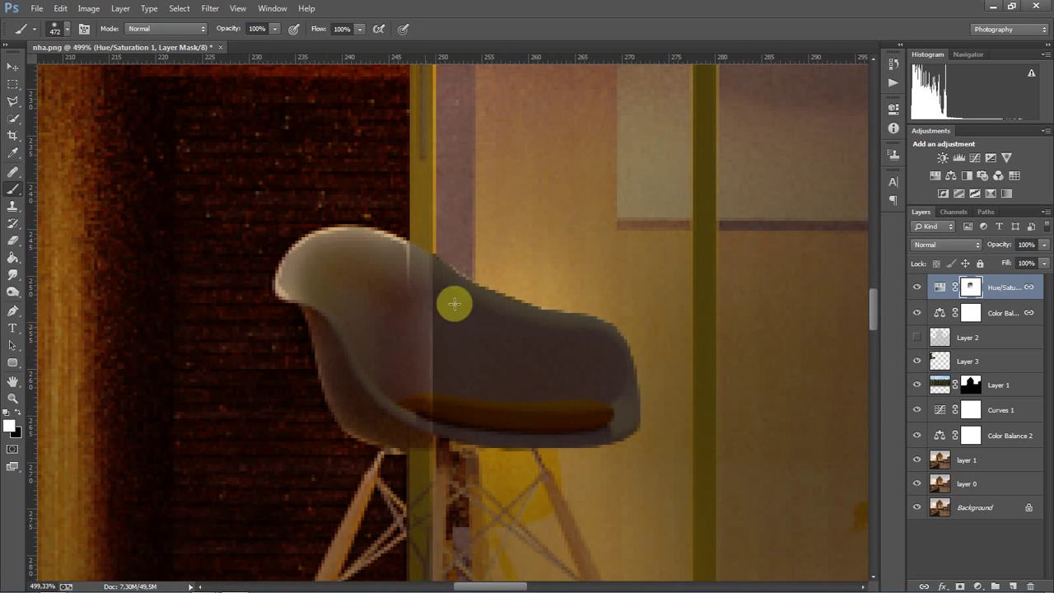
# Draw a Polygonal Lasso selection around the left part of the chair shell
pyautogui.press('l')
pyautogui.click(406, 243)
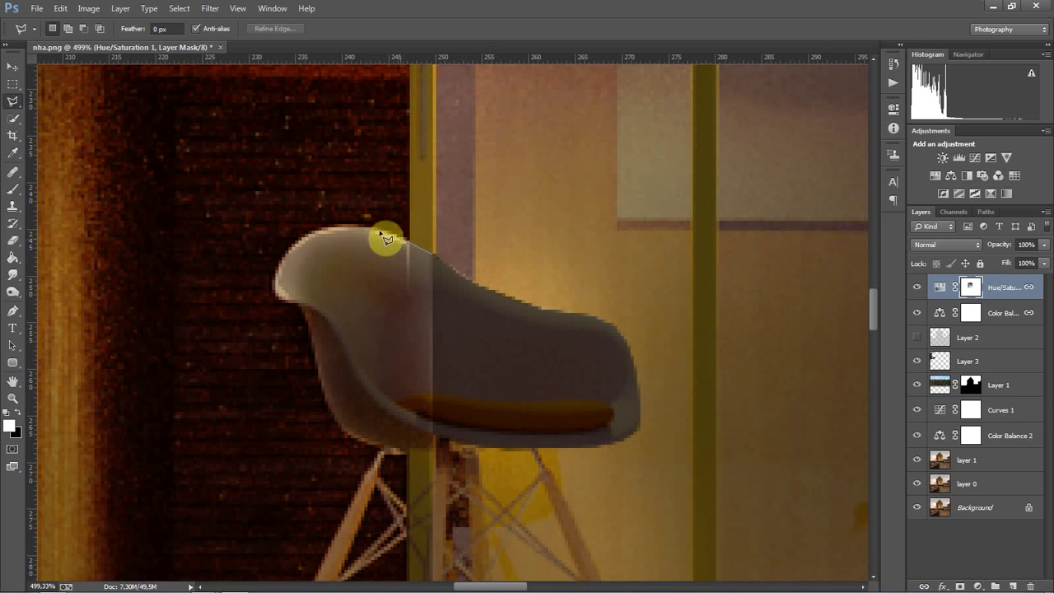
pyautogui.click(287, 257)
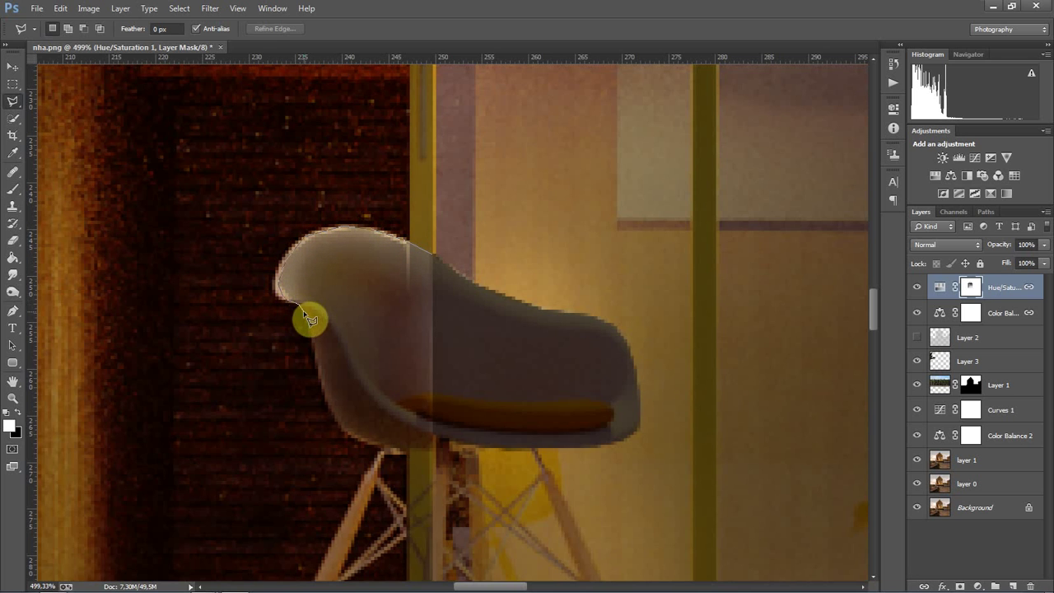
pyautogui.click(322, 377)
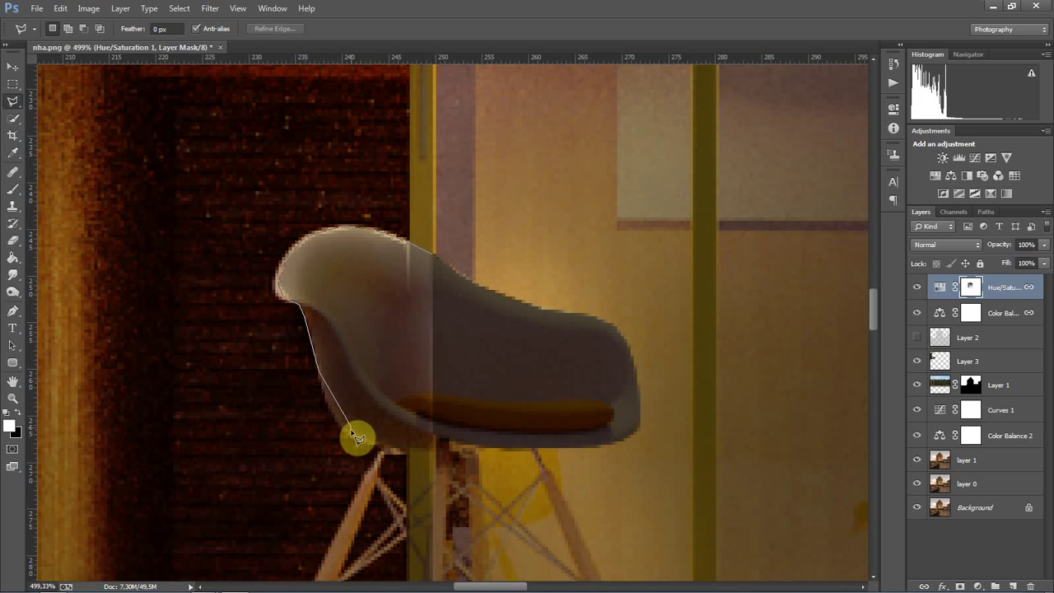
pyautogui.click(336, 423)
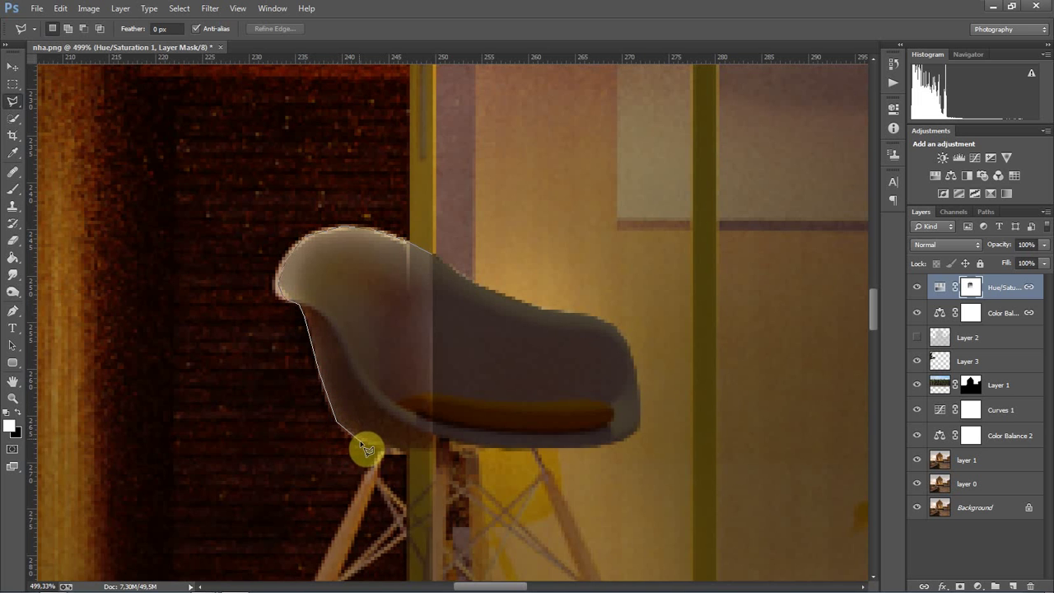
pyautogui.click(364, 442)
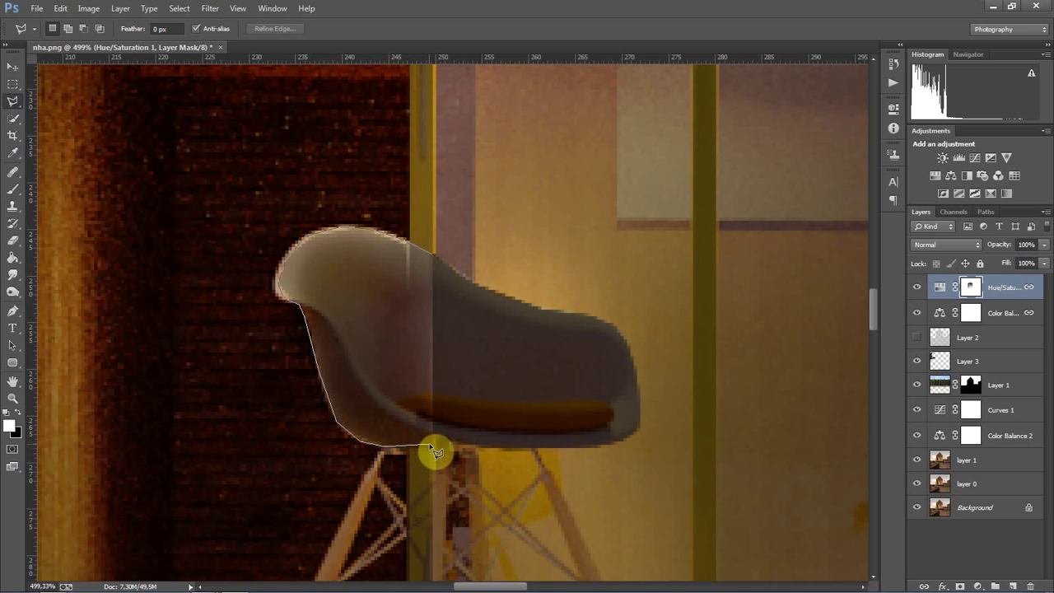
pyautogui.doubleClick(435, 446)
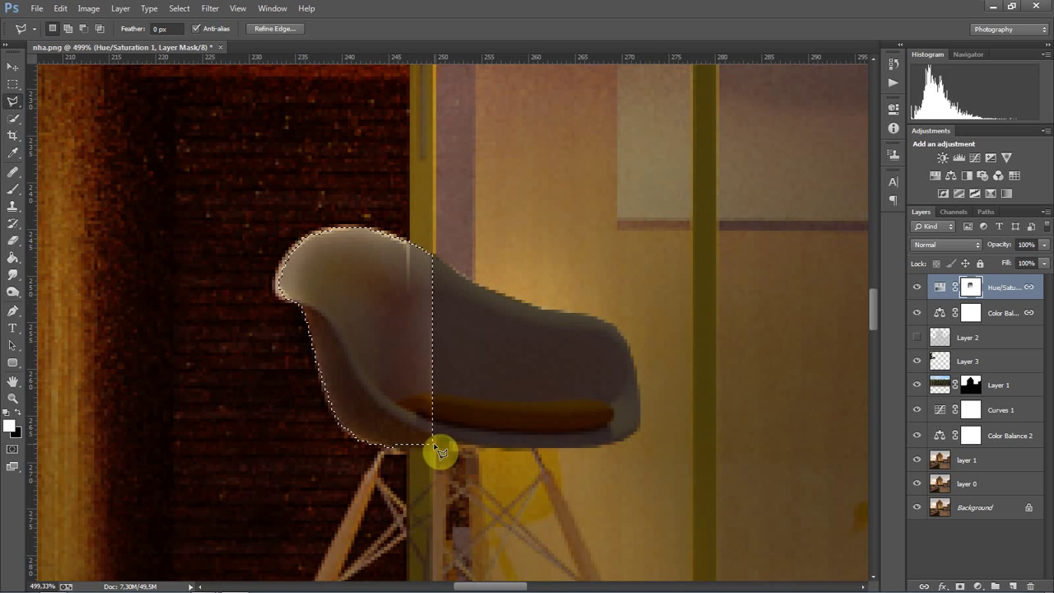
# Brush inside the left chair selection on the mask, then deselect
pyautogui.press('b')
pyautogui.moveTo(441, 451)
pyautogui.mouseDown()
pyautogui.moveTo(365, 382)
pyautogui.moveTo(348, 320)
pyautogui.moveTo(412, 365)
pyautogui.mouseUp()
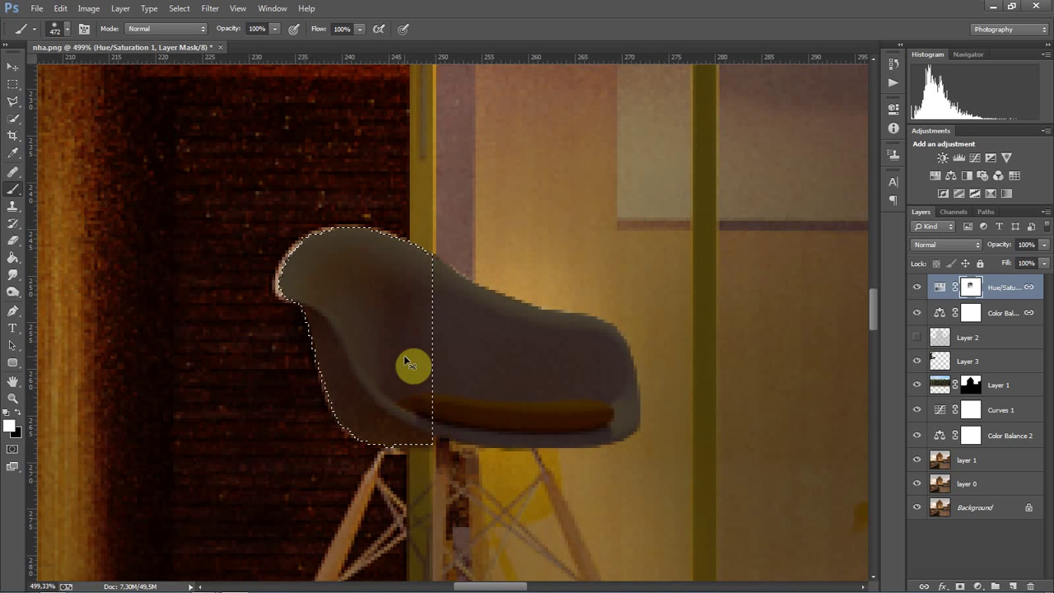
pyautogui.hotkey('ctrl', 'd')
pyautogui.moveTo(546, 390); pyautogui.dragTo(314, 246)
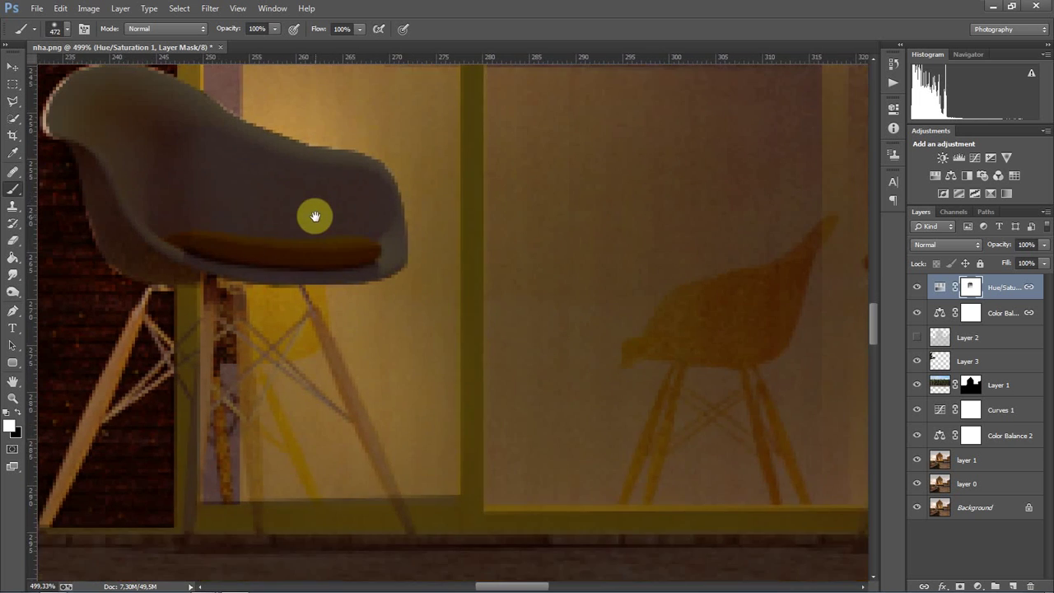
pyautogui.scroll(3, 412, 286)
pyautogui.moveTo(325, 289); pyautogui.dragTo(536, 376)
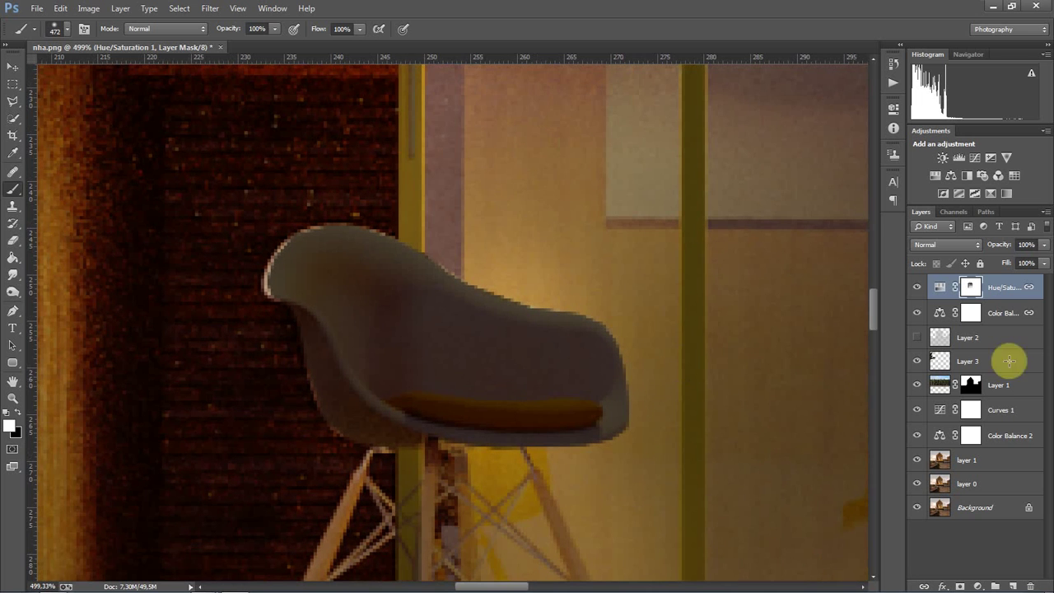
# Touch up the chair's top rim with the Eraser and check the result at Fit on Screen
pyautogui.click(16, 244)
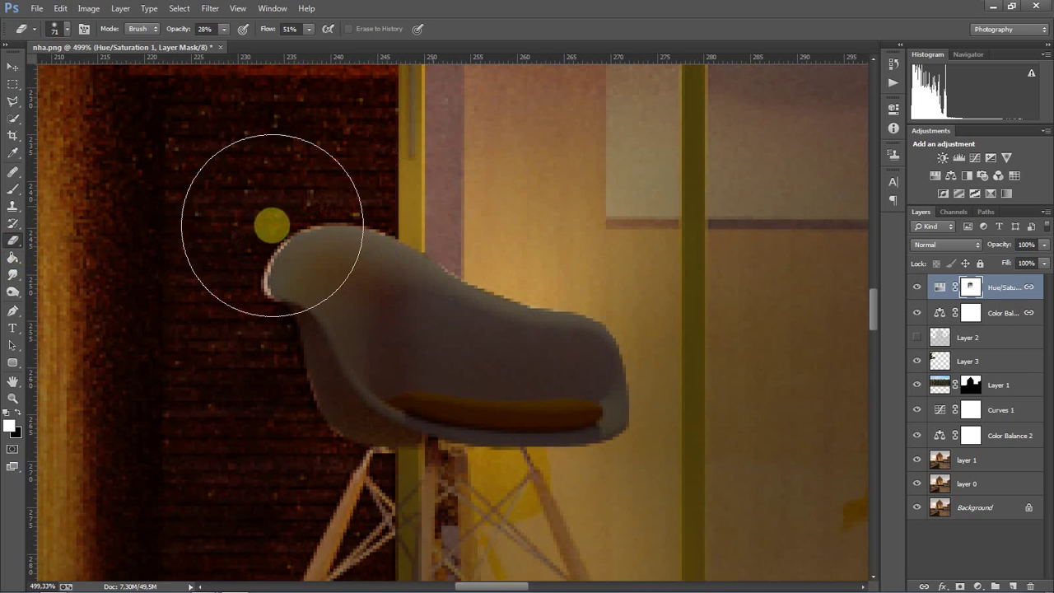
pyautogui.moveTo(469, 338); pyautogui.dragTo(593, 317)
pyautogui.hotkey('ctrl', '0')
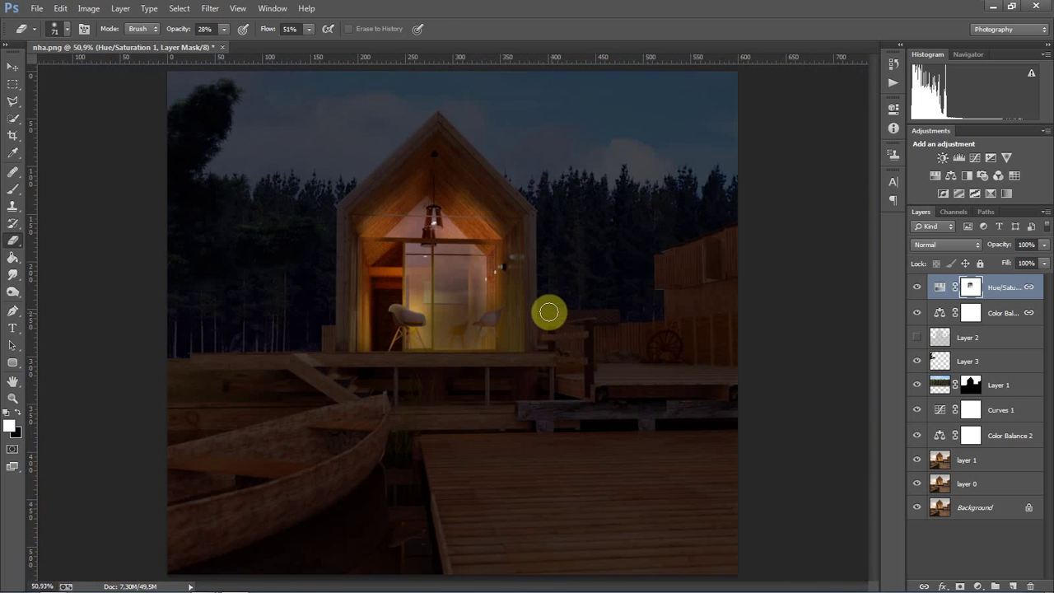
pyautogui.press('z')
pyautogui.moveTo(549, 312); pyautogui.dragTo(488, 312)
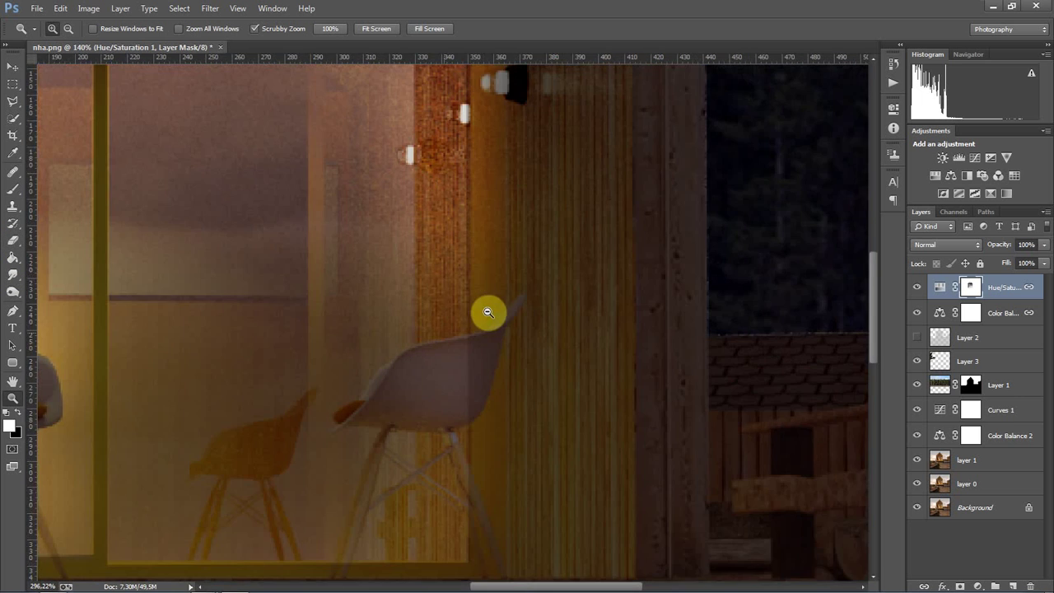
# Lasso the chair back by the window and paint it white on the Hue/Saturation 1 mask
pyautogui.press('l')
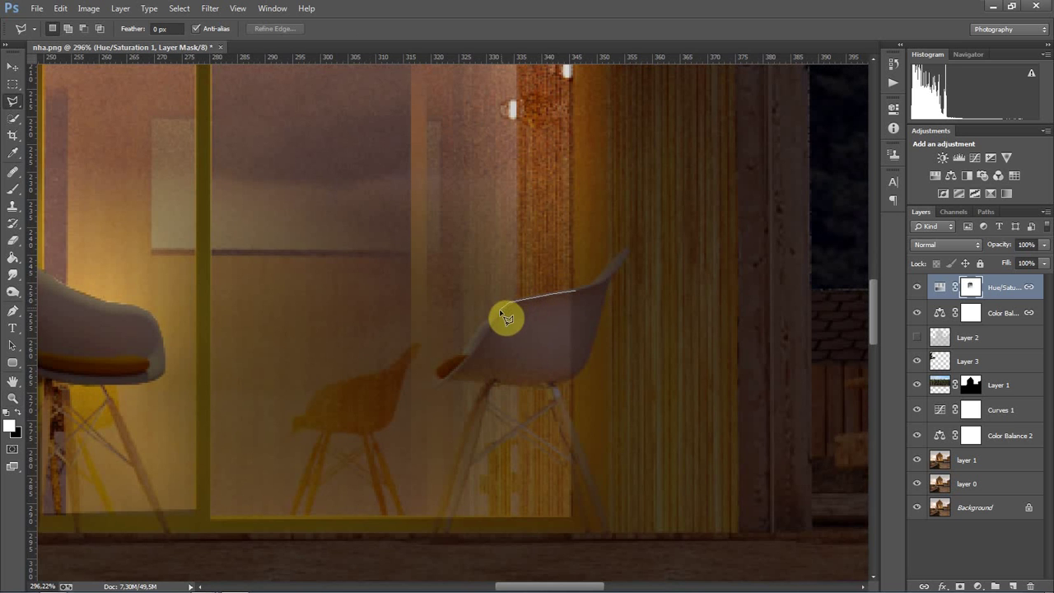
pyautogui.click(484, 341)
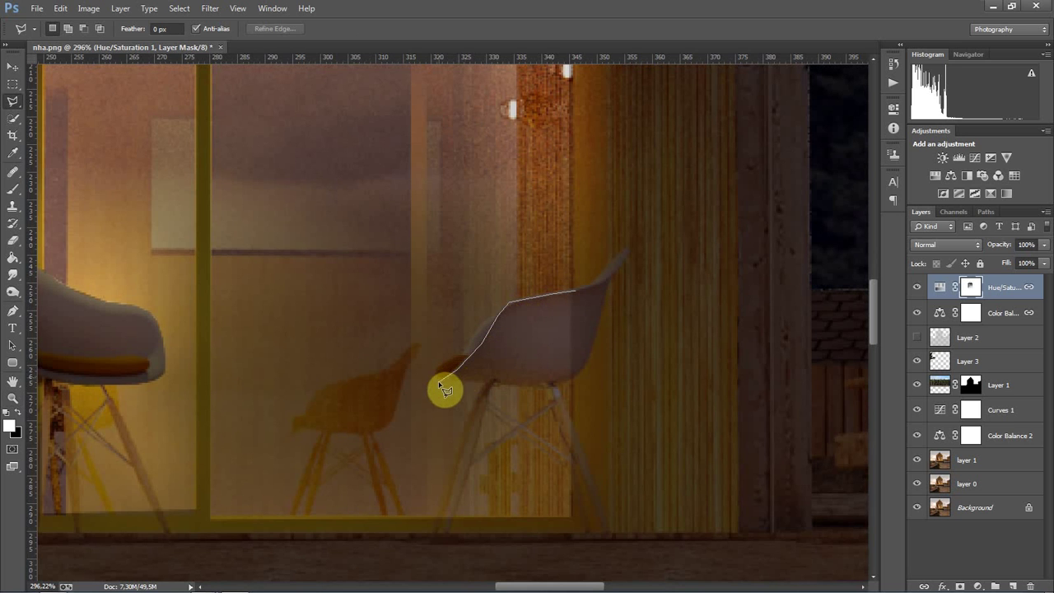
pyautogui.click(439, 383)
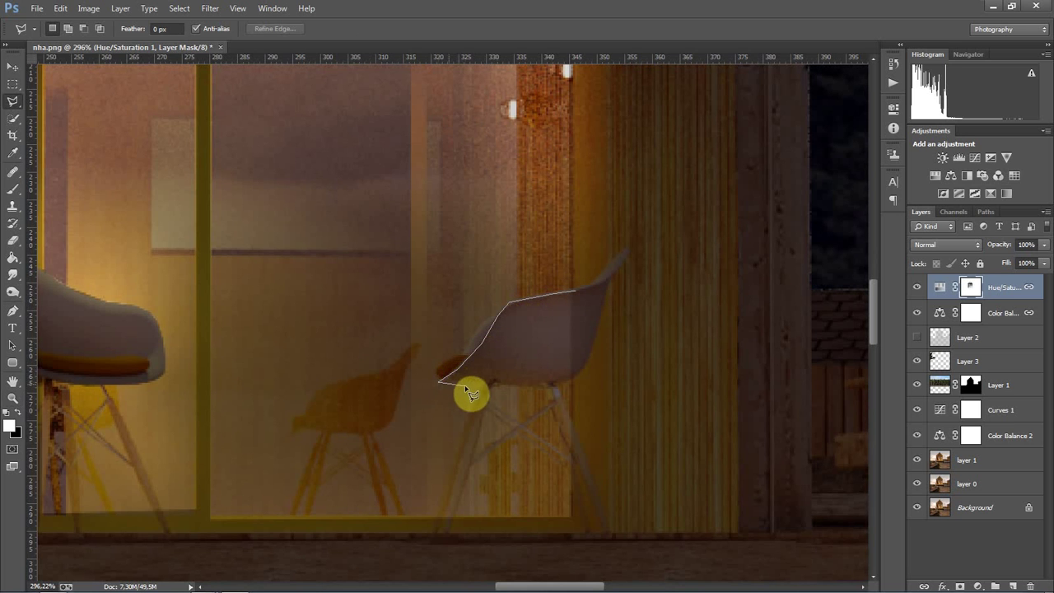
pyautogui.doubleClick(576, 376)
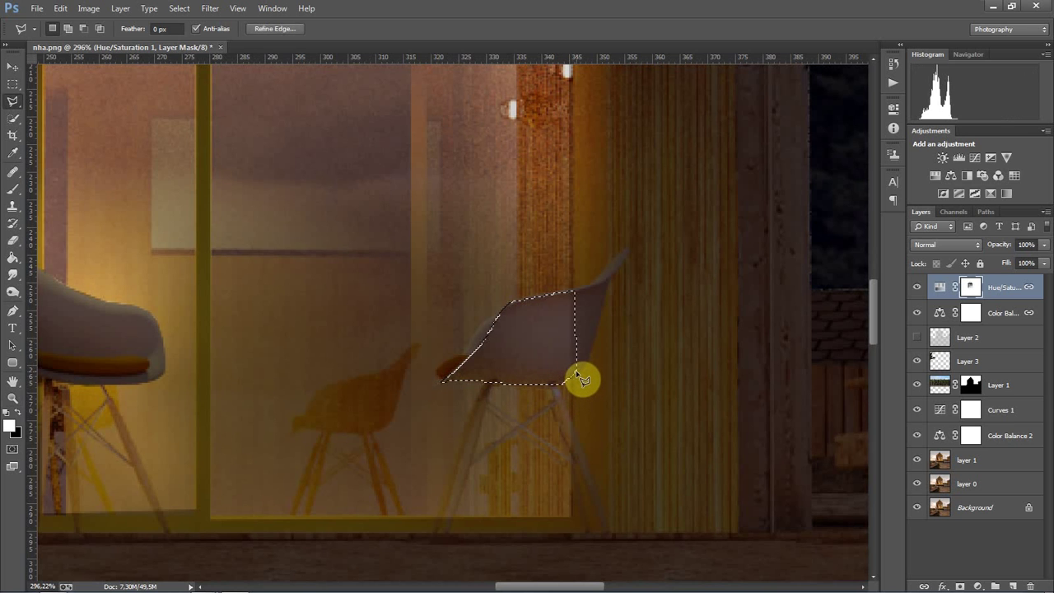
pyautogui.press('b')
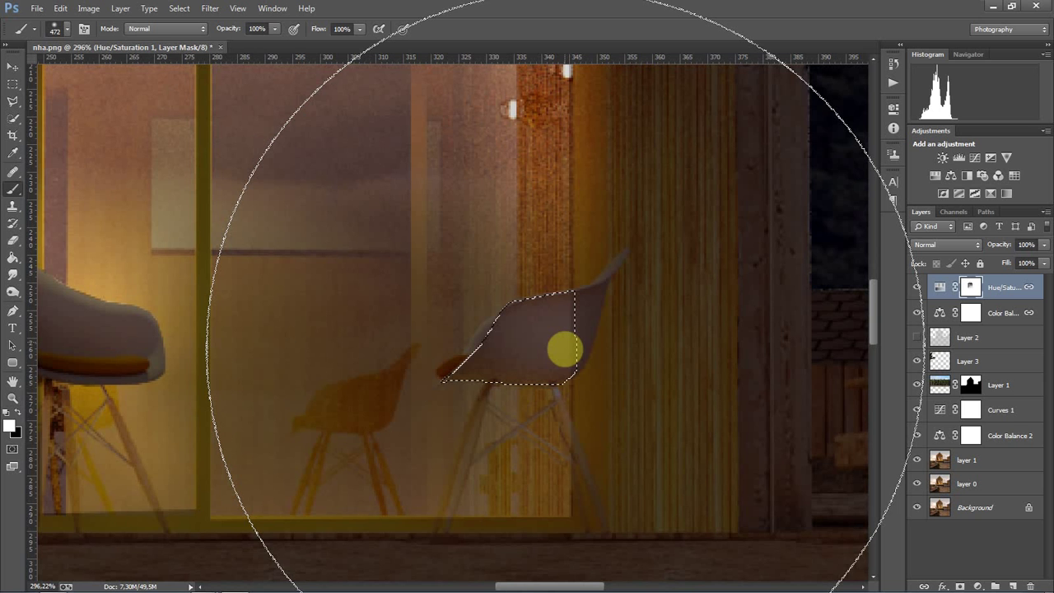
pyautogui.click(563, 350)
pyautogui.hotkey('ctrl', 'd')
pyautogui.press('e')
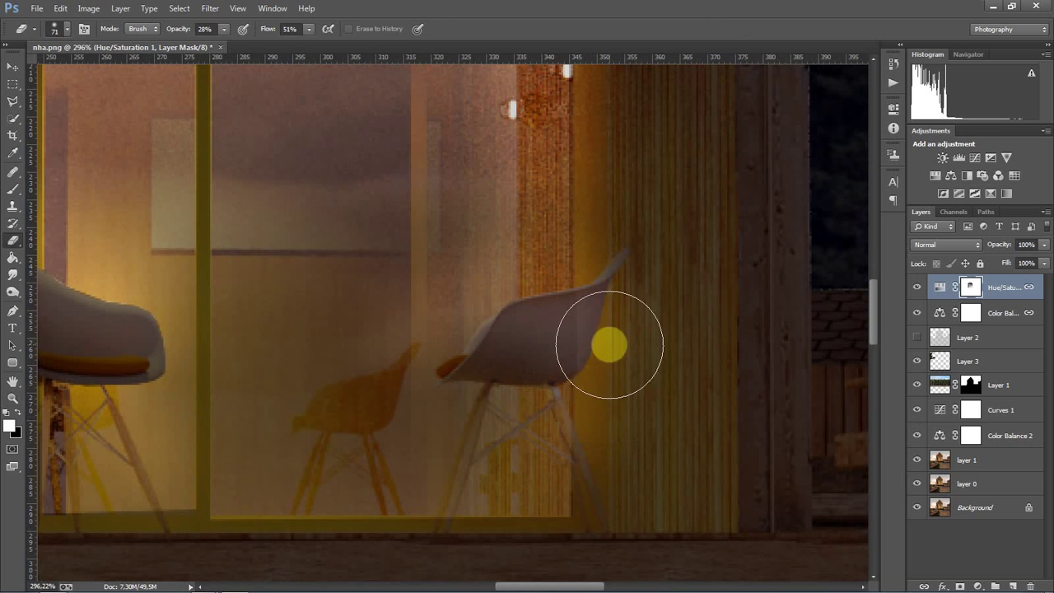
pyautogui.hotkey('ctrl', '0')
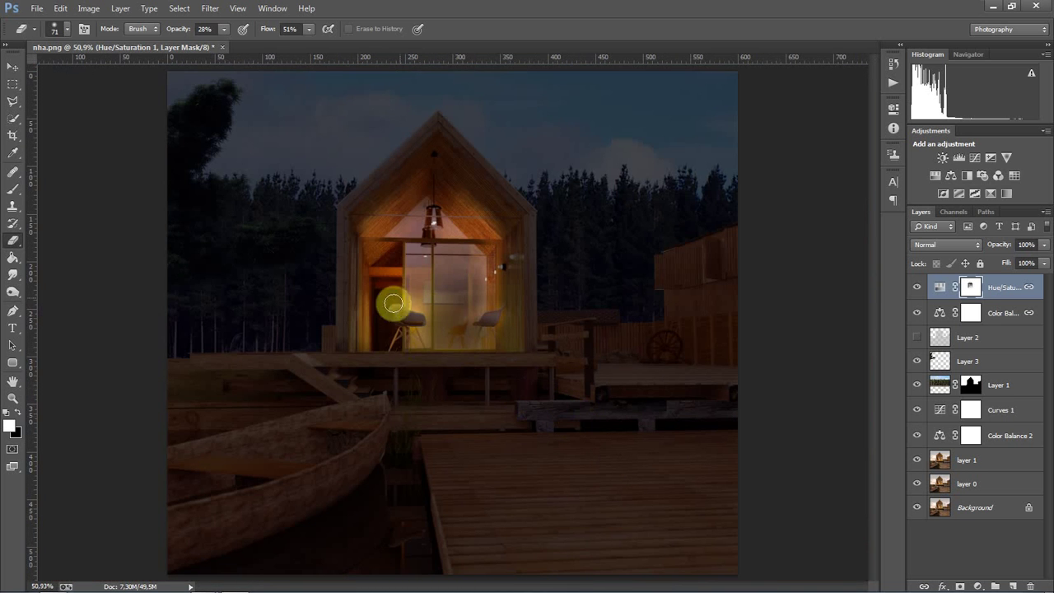
# Select layer 1 and set up the Dodge tool with a 75 px brush
pyautogui.press('z')
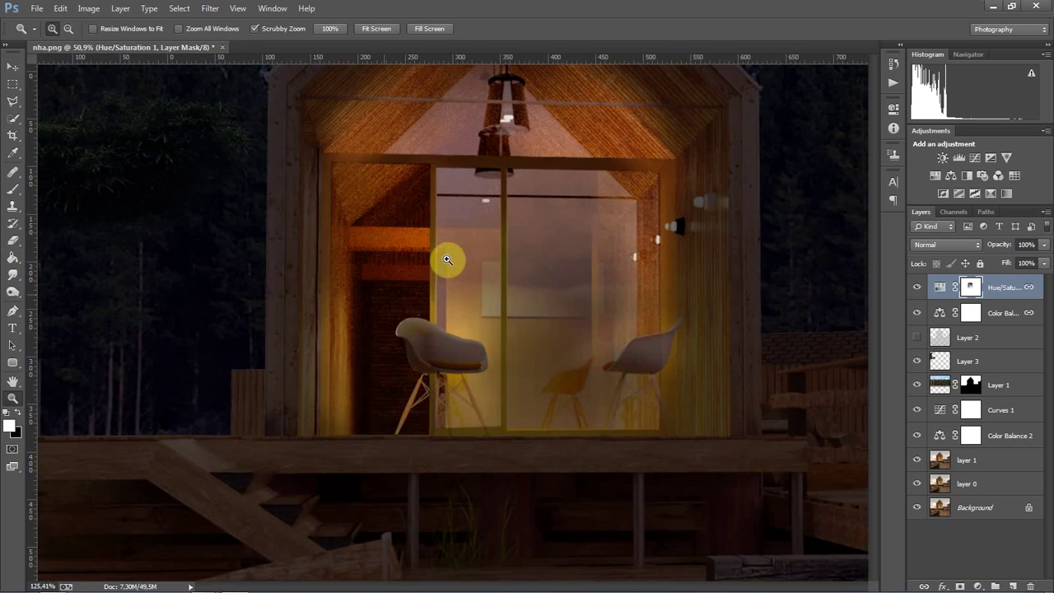
pyautogui.moveTo(381, 297); pyautogui.dragTo(386, 346)
pyautogui.moveTo(400, 415); pyautogui.dragTo(409, 405)
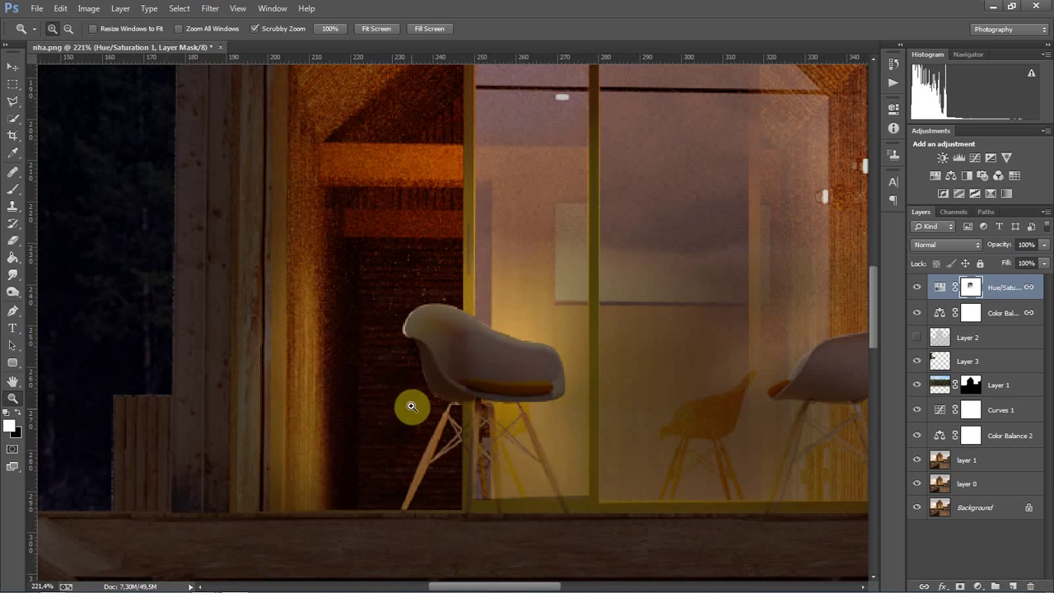
pyautogui.click(980, 467)
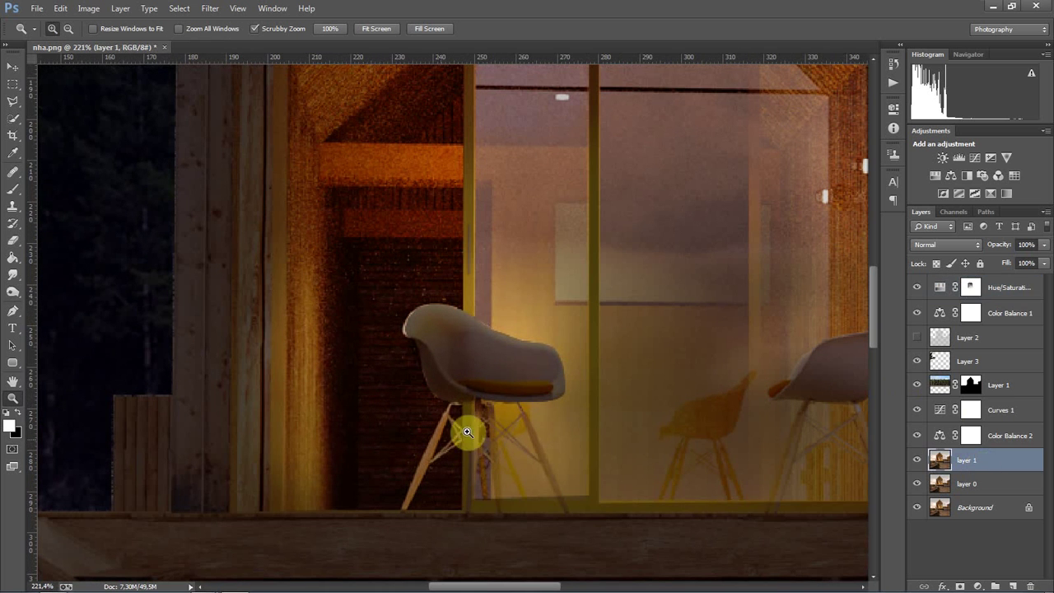
pyautogui.rightClick(12, 292)
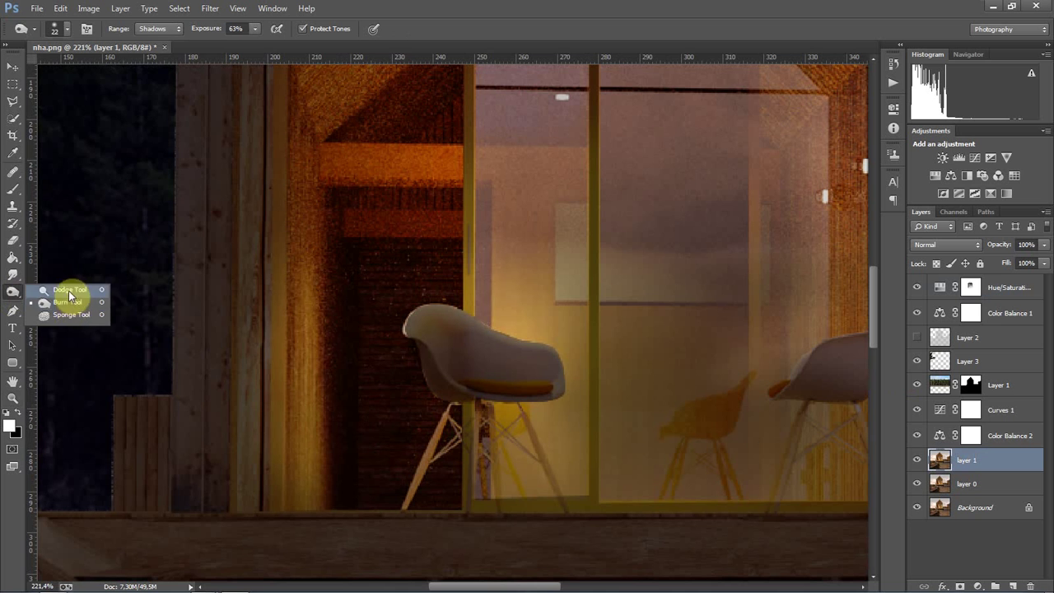
pyautogui.click(70, 285)
pyautogui.rightClick(363, 391)
pyautogui.moveTo(439, 419); pyautogui.dragTo(341, 407)
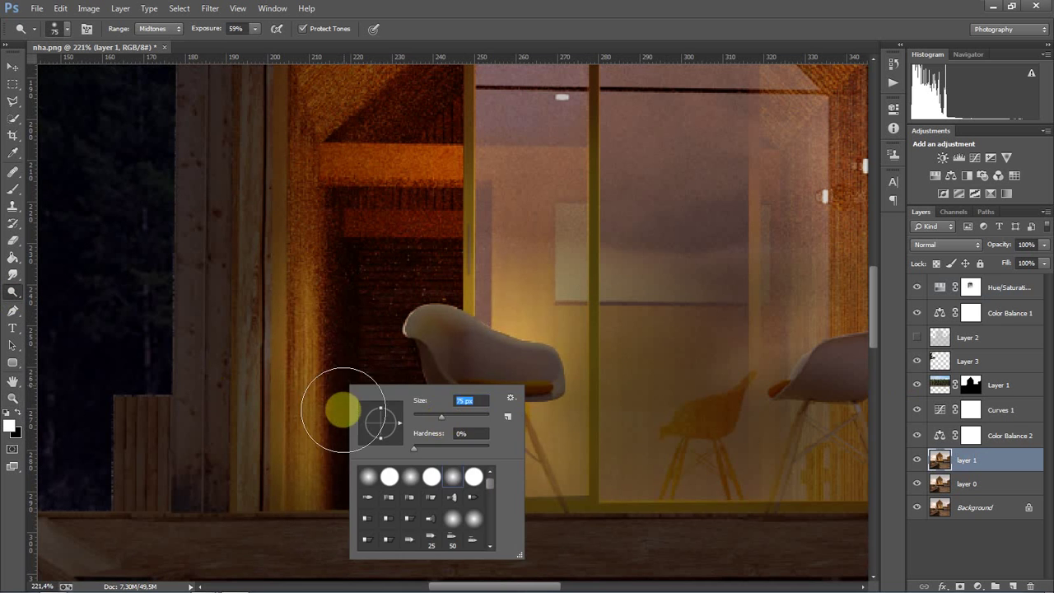
pyautogui.press('Return')
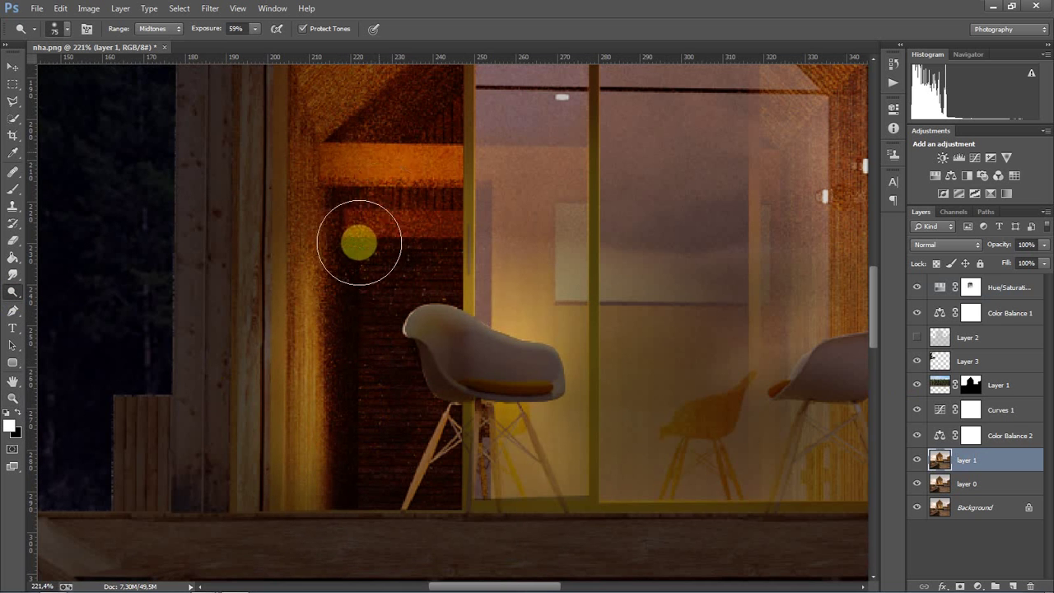
# Set the Dodge range to Shadows and lighten the interior wood walls and gable ceiling
pyautogui.scroll(3, 395, 206)
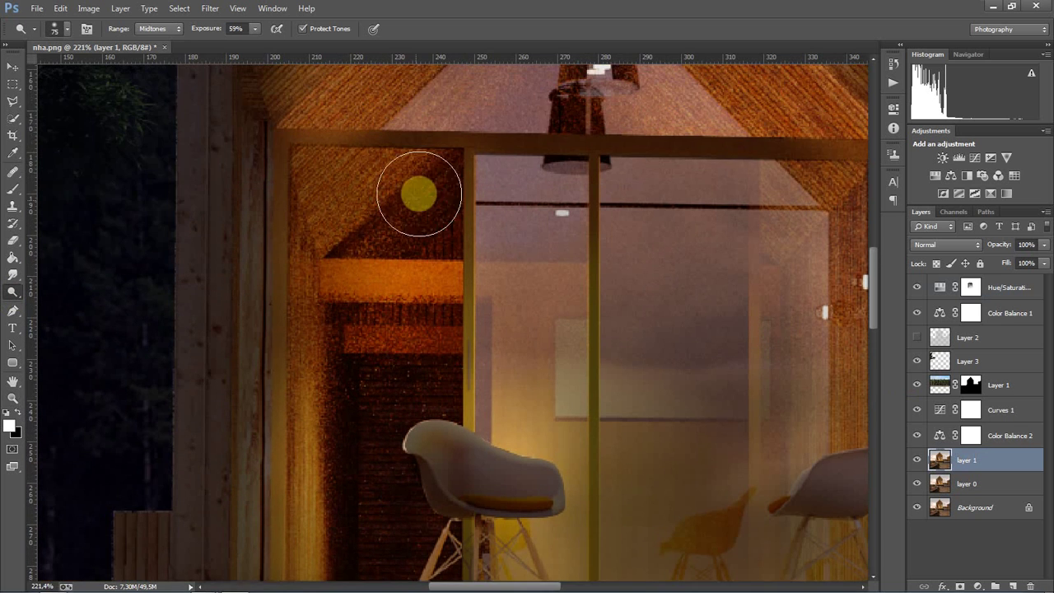
pyautogui.click(159, 28)
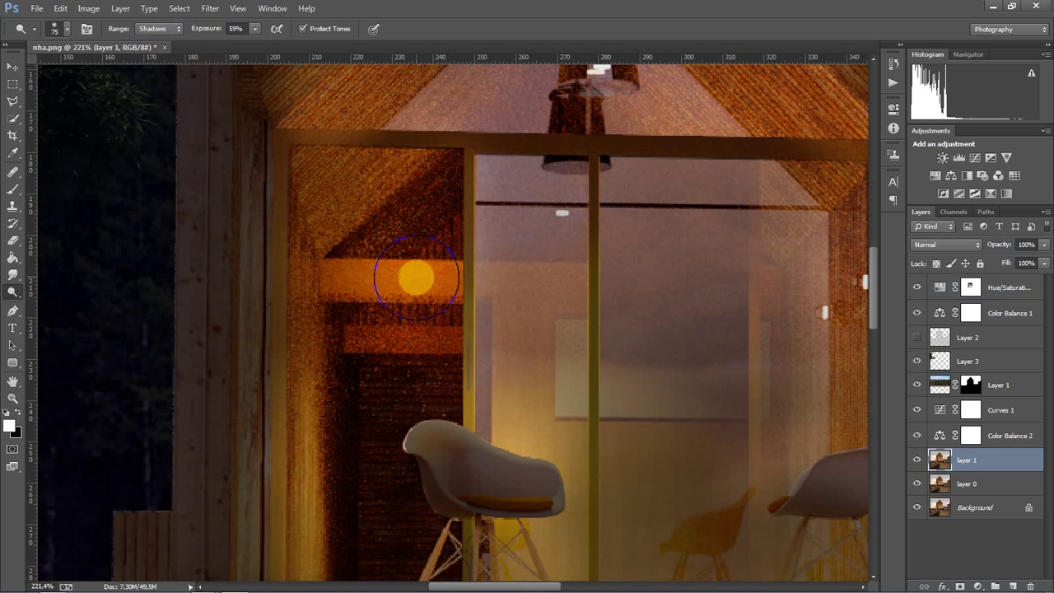
pyautogui.scroll(-2, 417, 273)
pyautogui.scroll(-1, 370, 330)
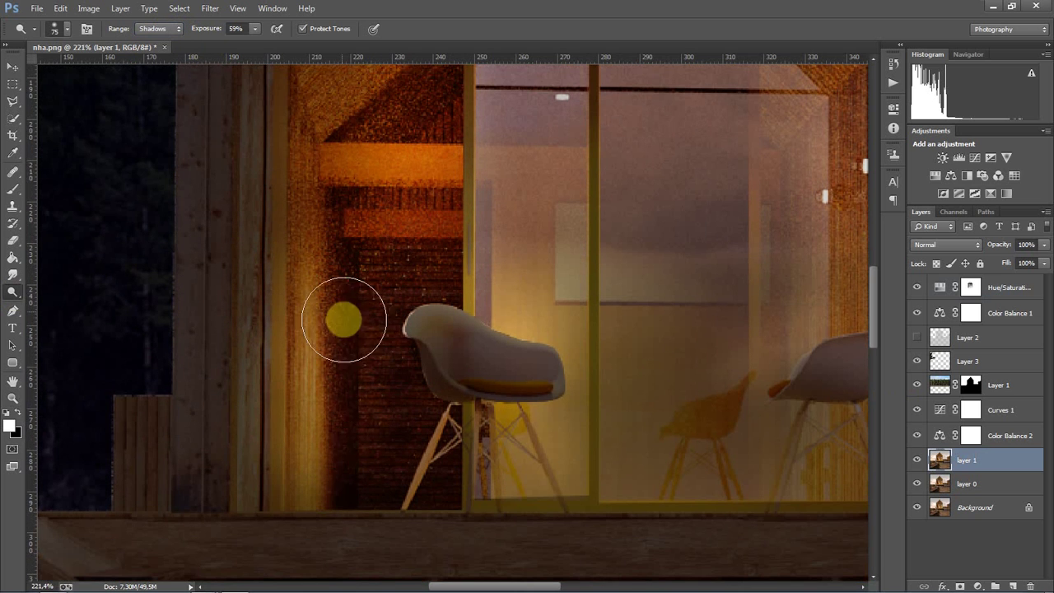
pyautogui.scroll(2, 334, 384)
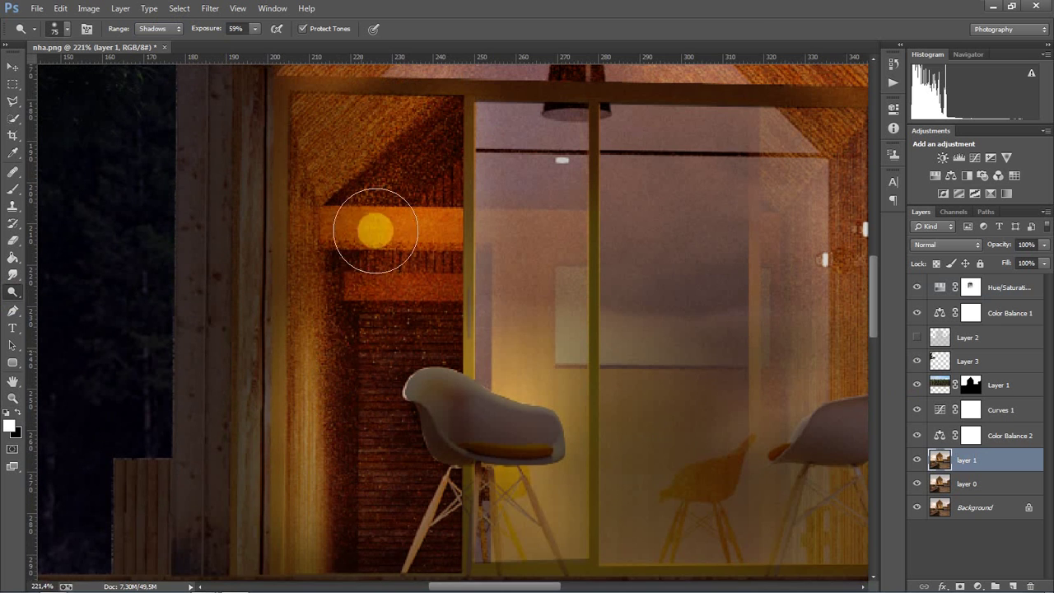
pyautogui.scroll(3, 393, 332)
pyautogui.scroll(2, 393, 313)
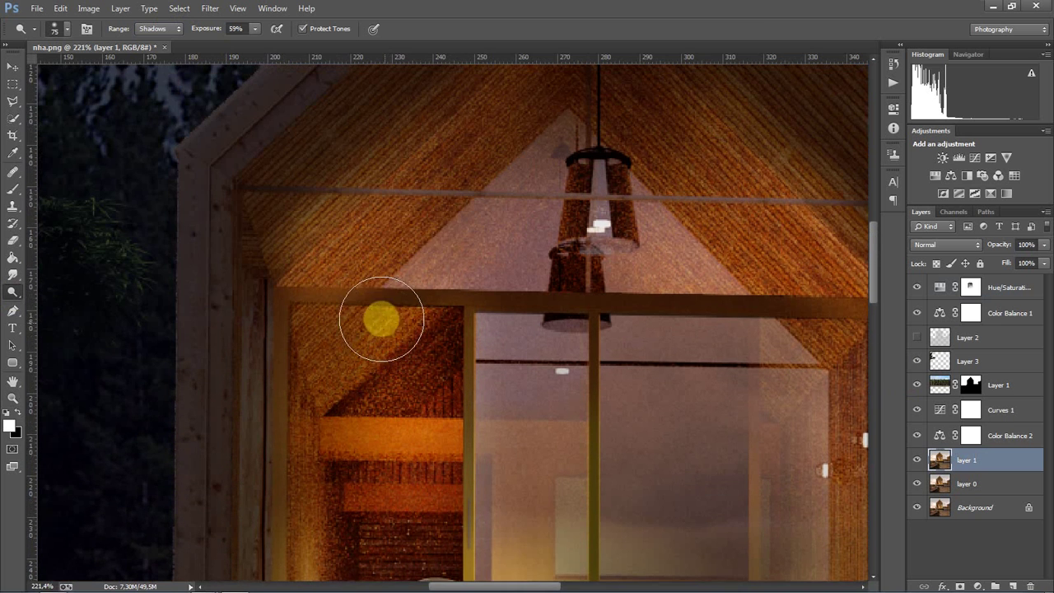
pyautogui.scroll(1, 381, 313)
pyautogui.scroll(1, 451, 266)
pyautogui.hscroll(2, 445, 268)
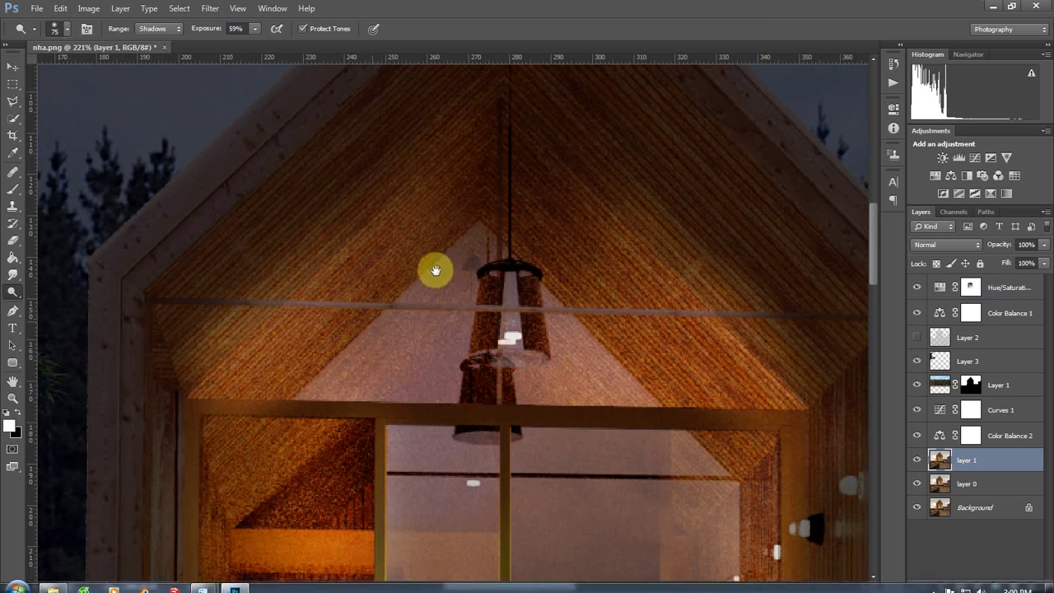
pyautogui.scroll(4, 667, 290)
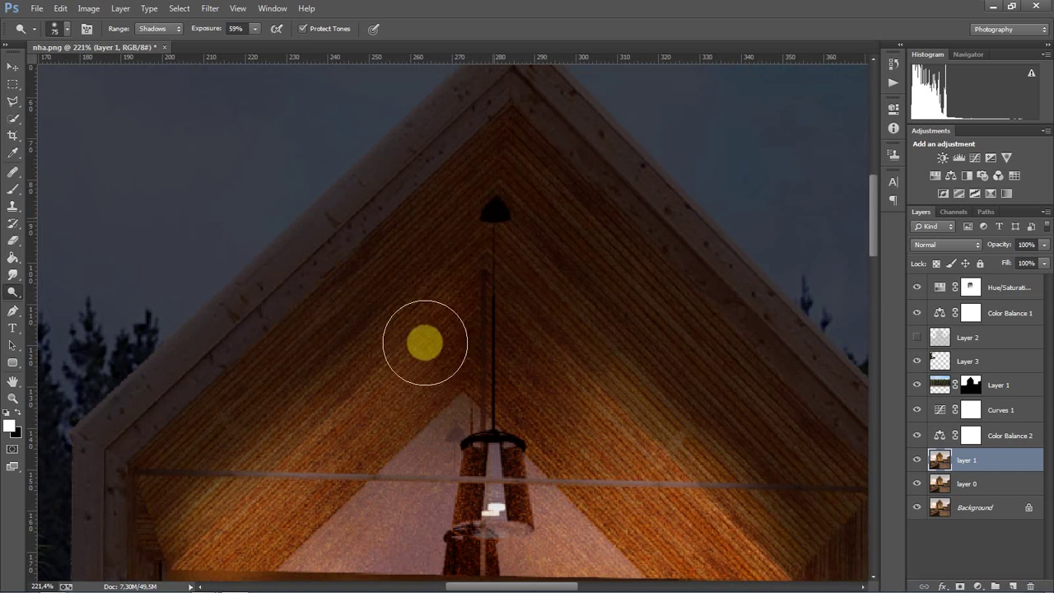
pyautogui.scroll(-5, 408, 330)
pyautogui.scroll(4, 425, 280)
pyautogui.hscroll(1, 424, 284)
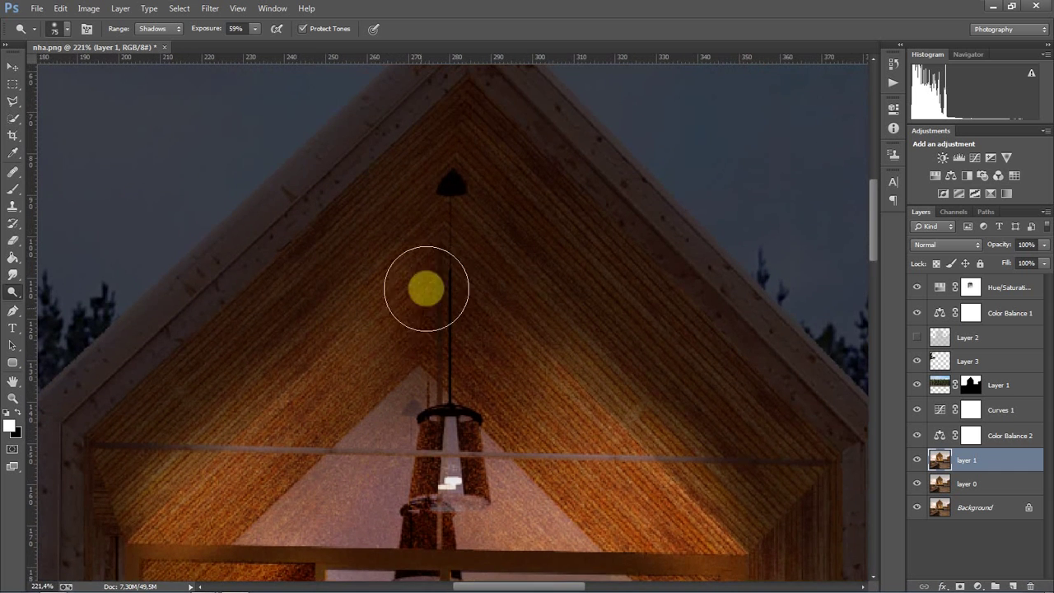
pyautogui.scroll(-6, 453, 379)
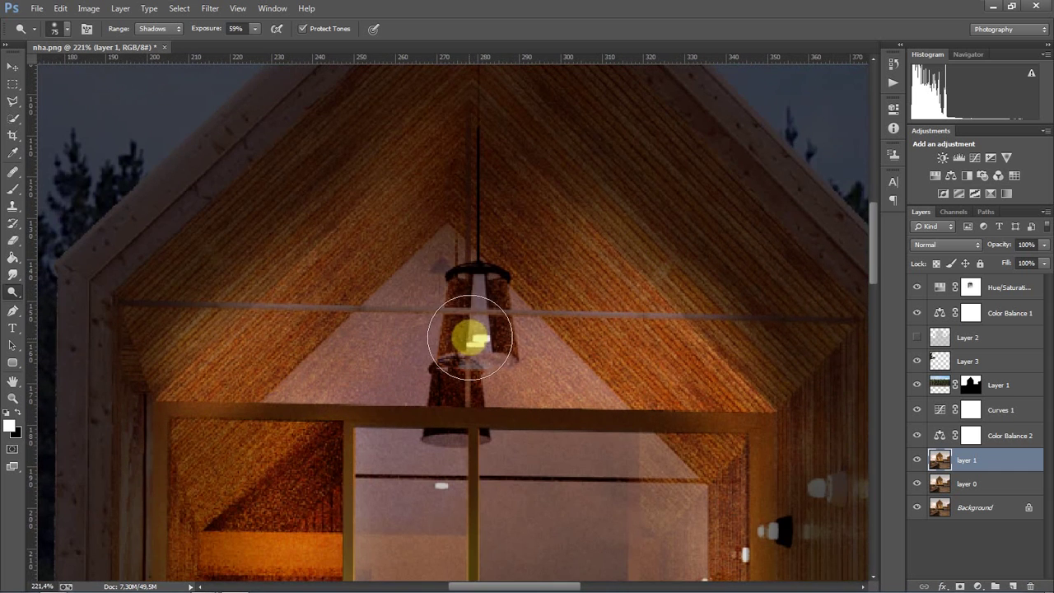
pyautogui.hotkey('ctrl', '0')
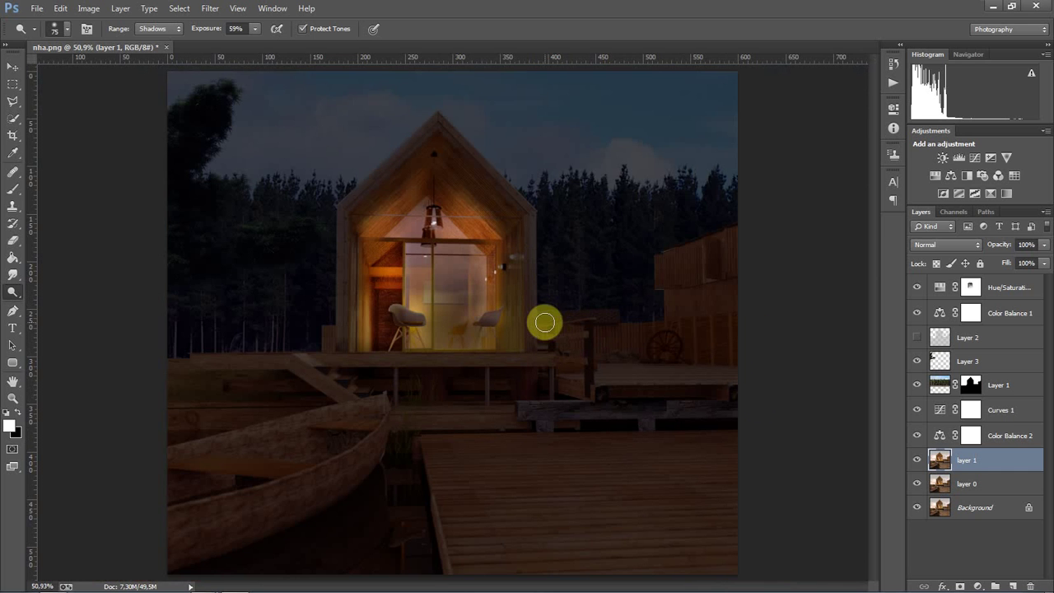
pyautogui.click(923, 290)
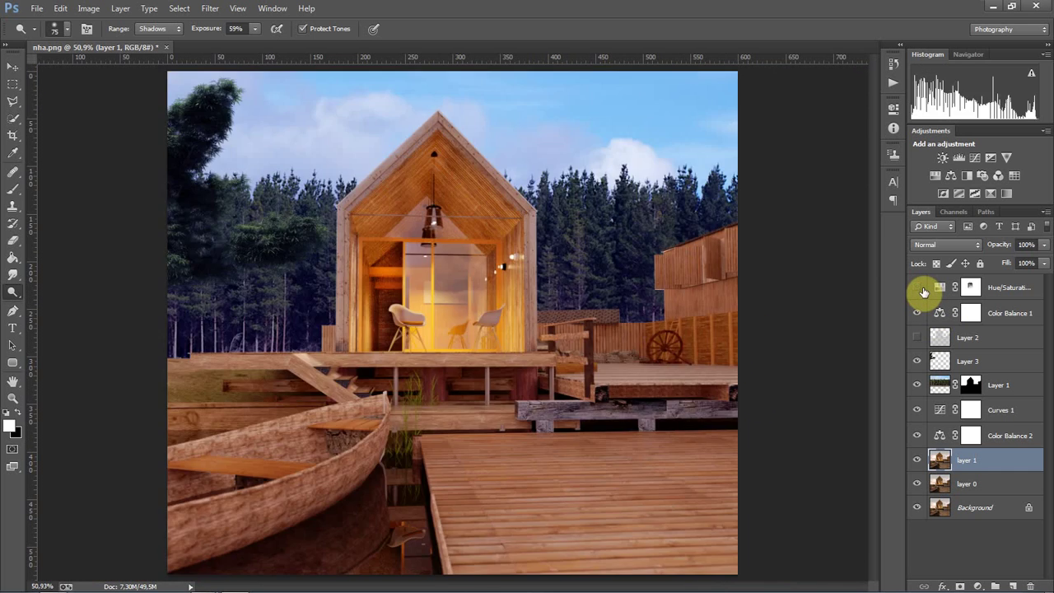
pyautogui.click(924, 290)
pyautogui.click(923, 291)
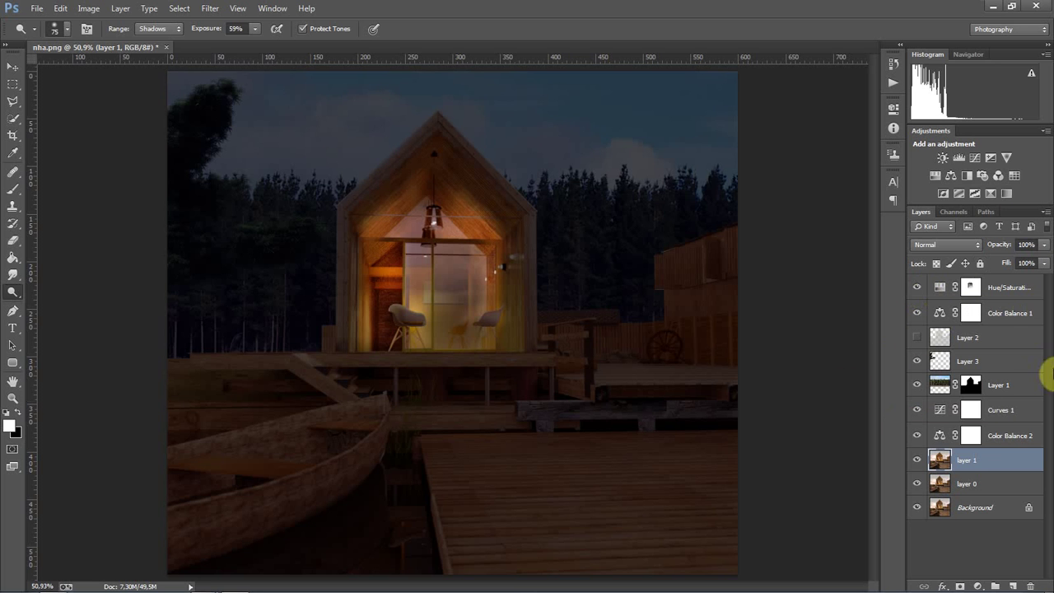
pyautogui.click(921, 293)
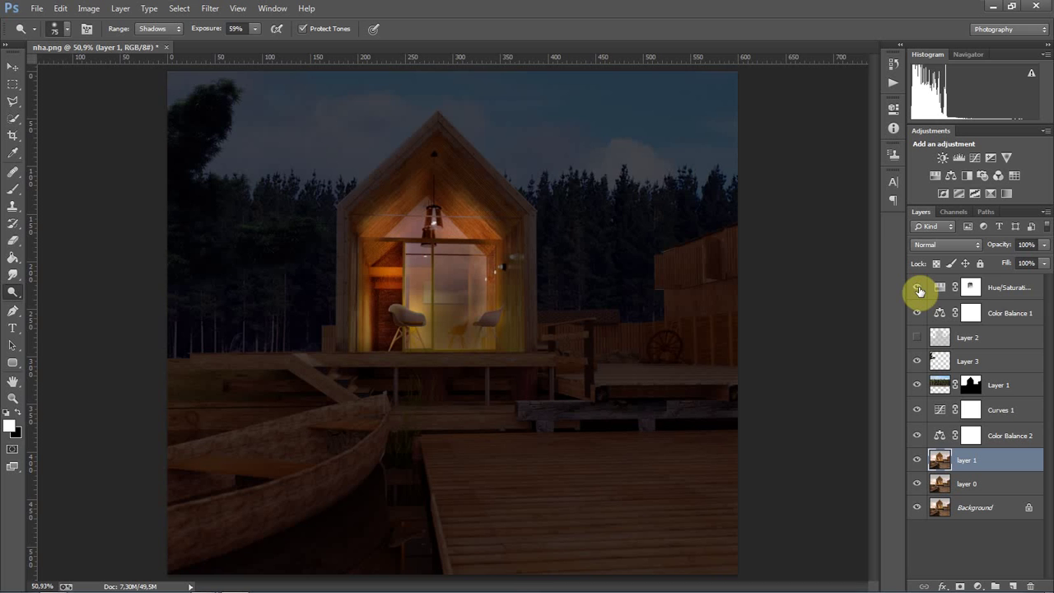
pyautogui.click(1000, 287)
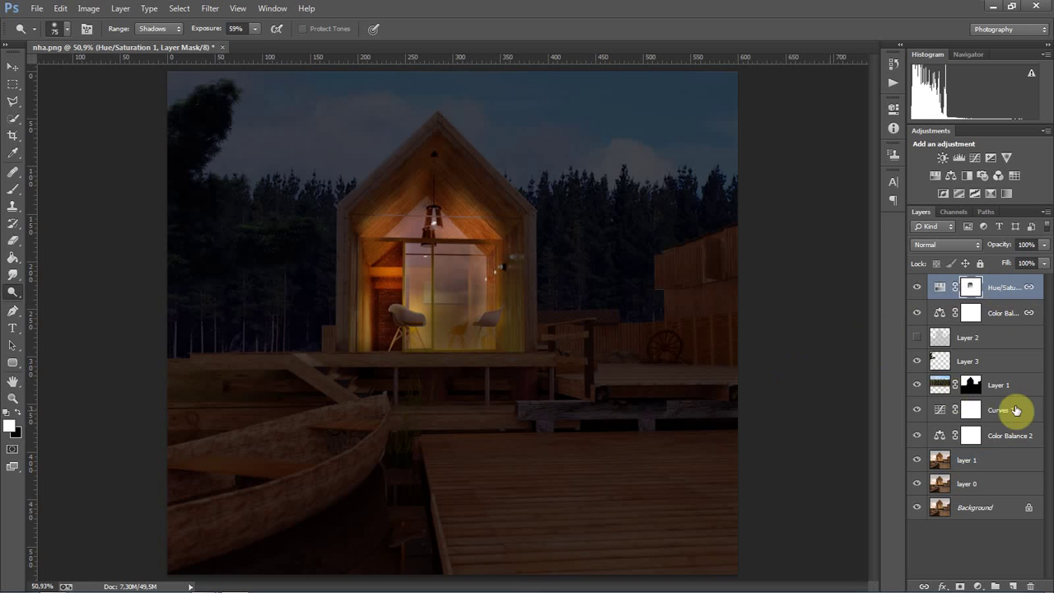
# Duplicate Hue/Saturation 1 and flip its mask down over the water reflection
pyautogui.hotkey('ctrl', 't')
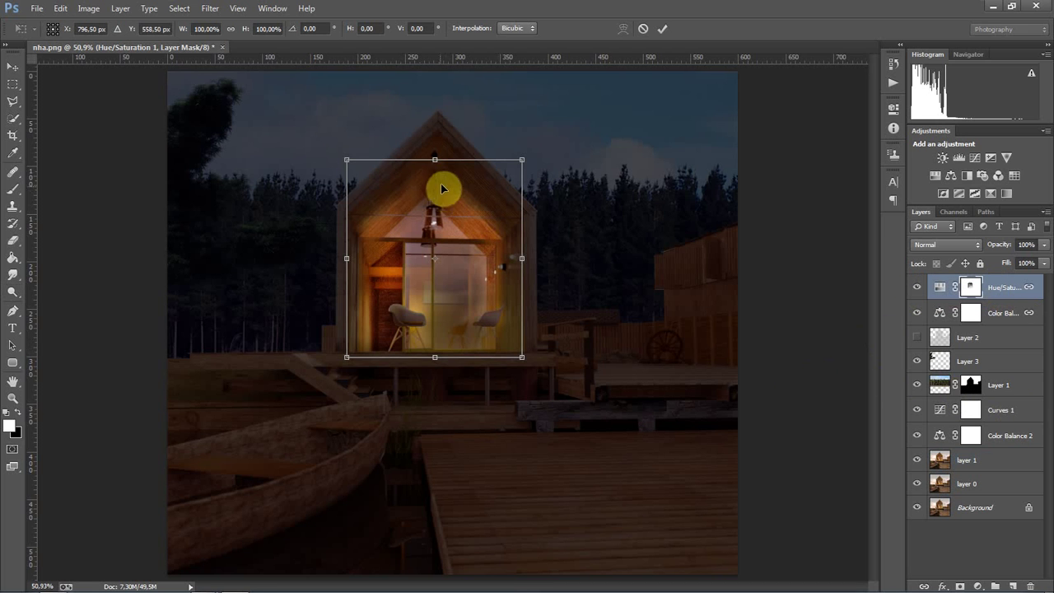
pyautogui.press('Return')
pyautogui.press('o')
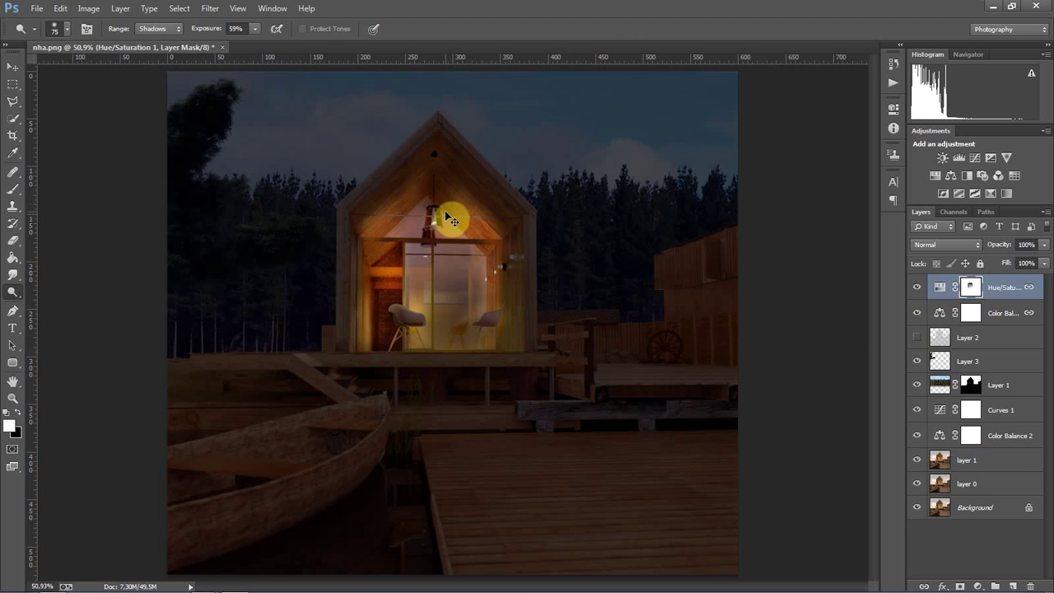
pyautogui.hotkey('ctrl', 'j')
pyautogui.hotkey('ctrl', 't')
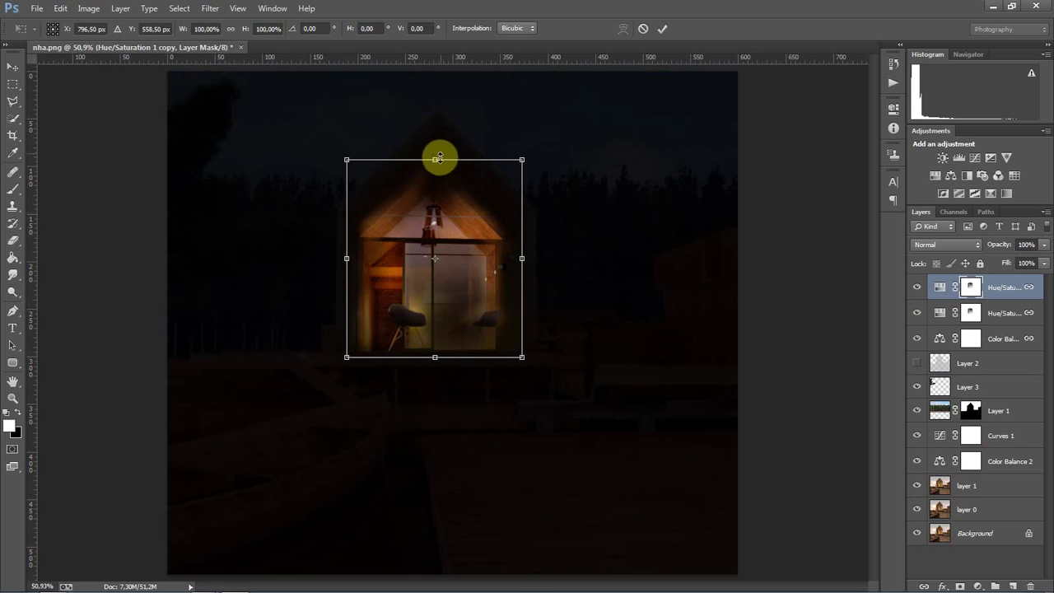
pyautogui.moveTo(437, 159); pyautogui.dragTo(438, 565)
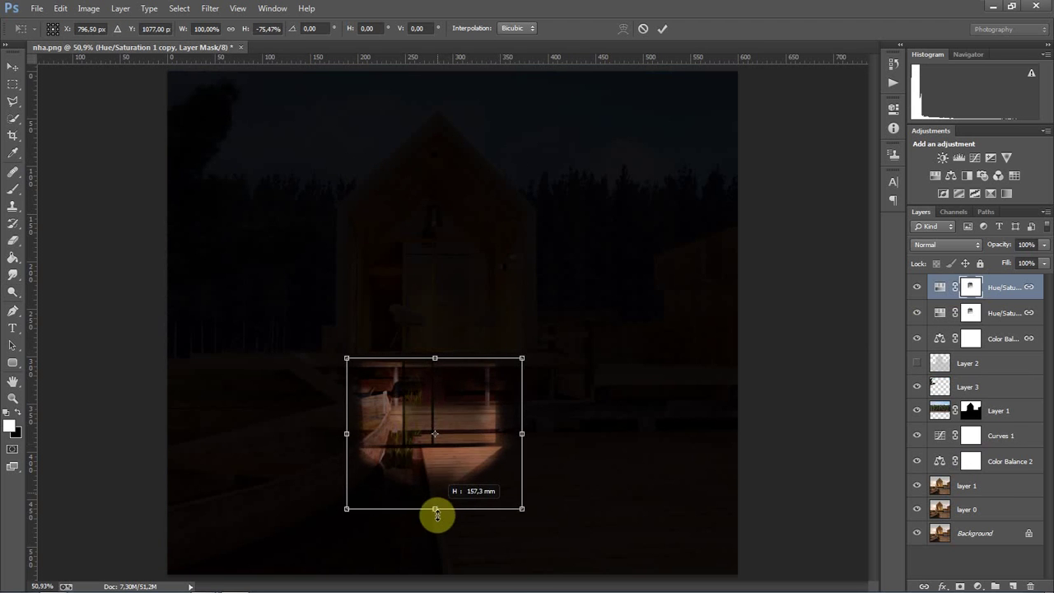
pyautogui.moveTo(439, 575); pyautogui.dragTo(438, 575)
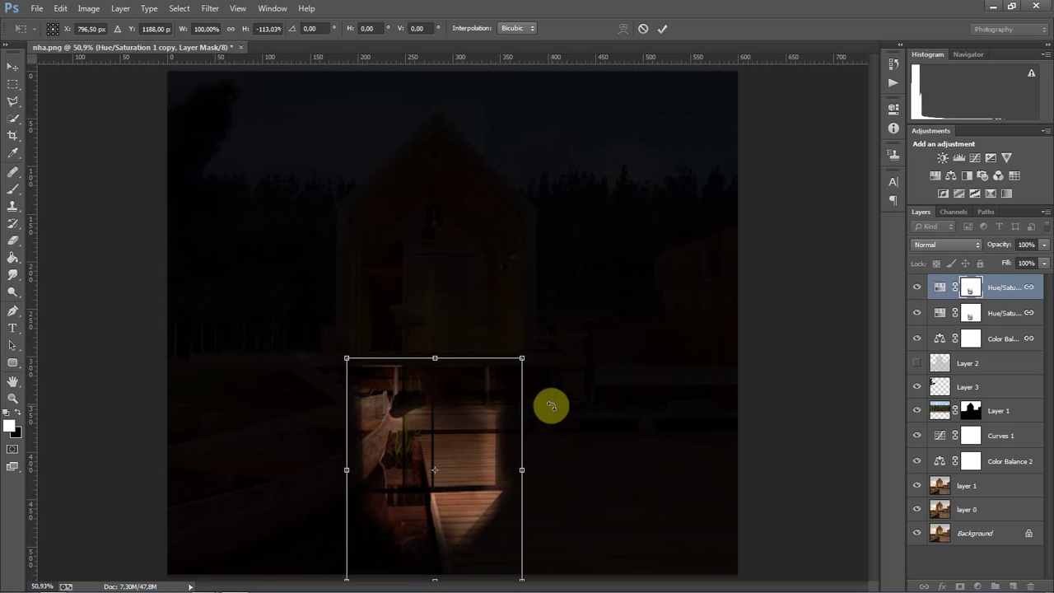
pyautogui.press('o')
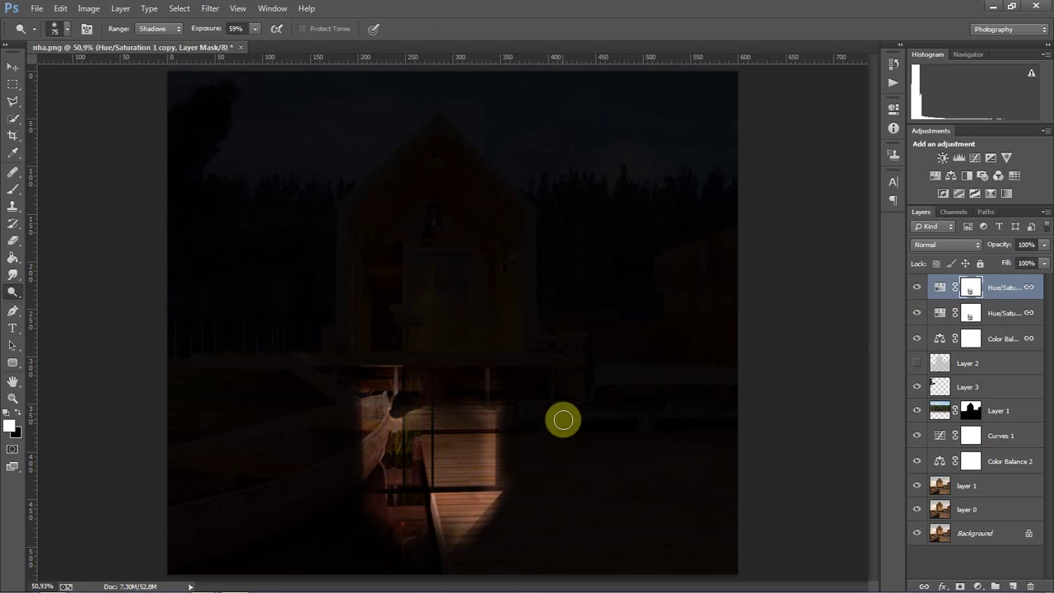
# Delete the Hue/Saturation 1 copy layers so only one Hue/Saturation layer remains
pyautogui.press('Delete')
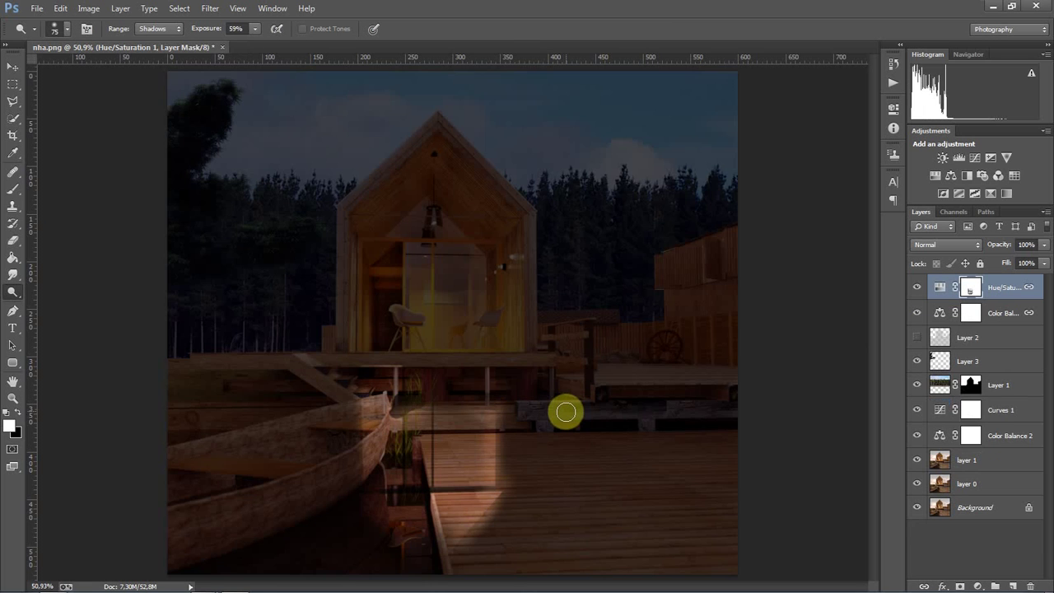
pyautogui.hotkey('ctrl', 'z')
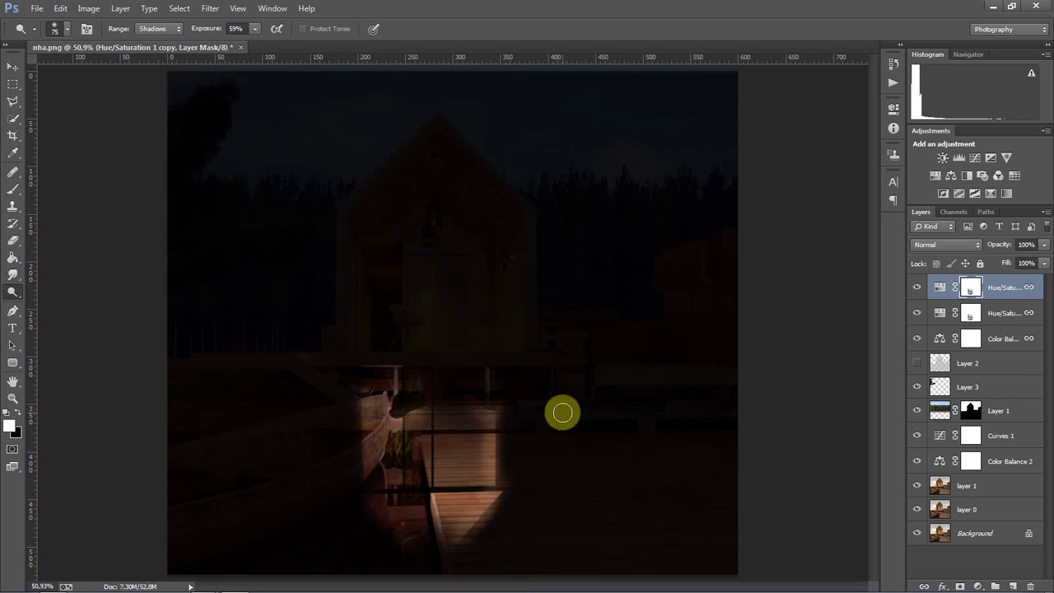
pyautogui.hotkey('ctrl', 'alt', 'z')
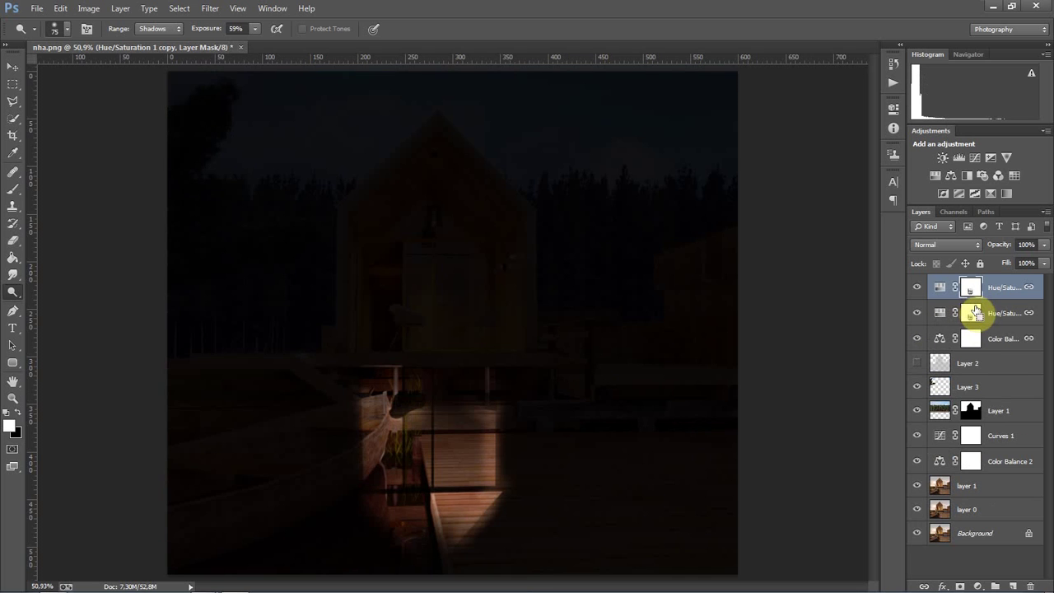
pyautogui.hotkey('ctrl', 'alt', 'z')
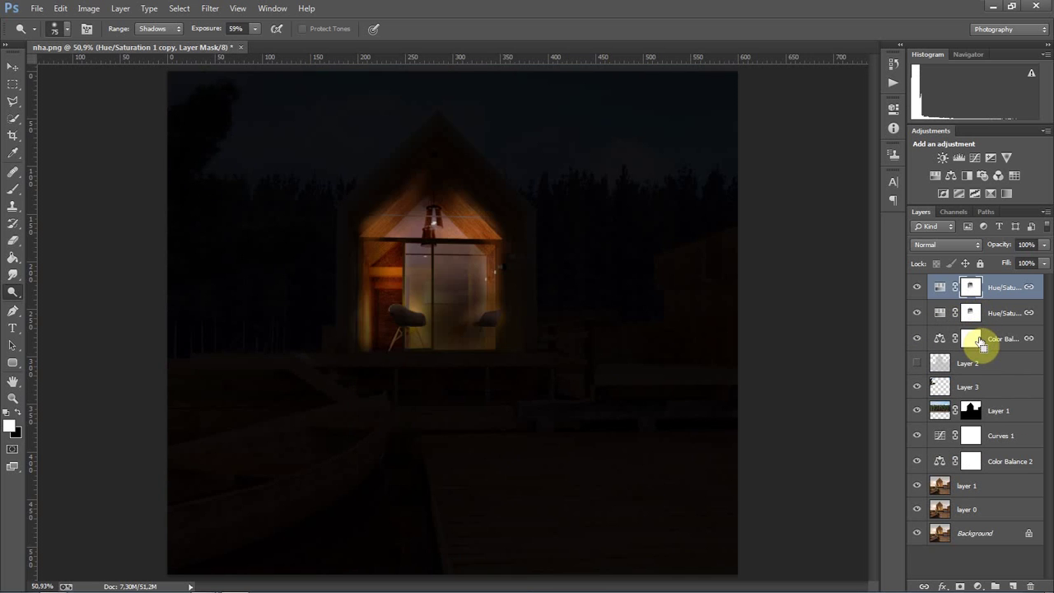
pyautogui.hotkey('ctrl', 'alt', 'z')
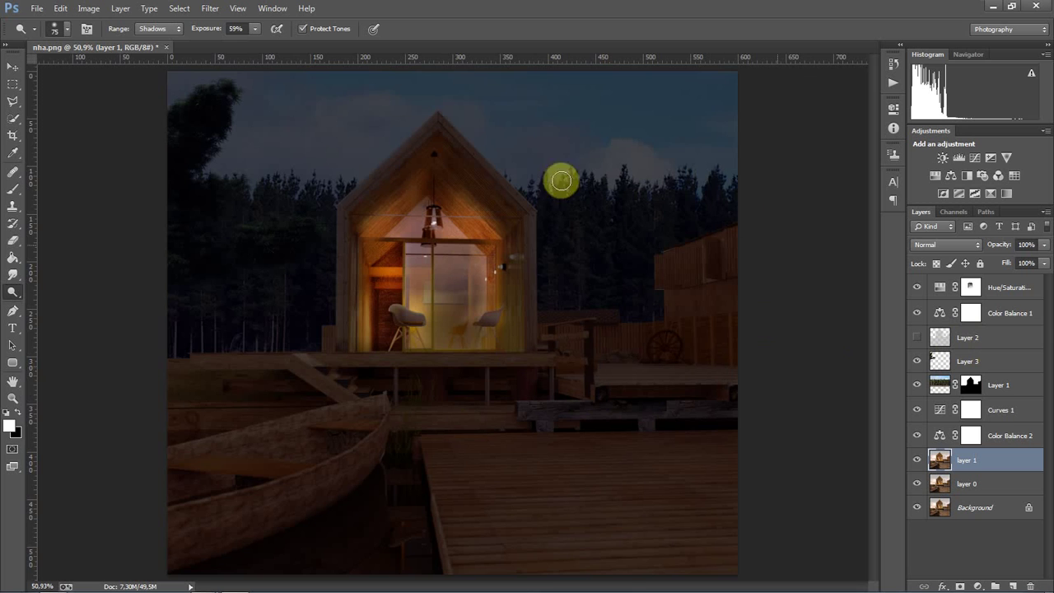
pyautogui.scroll(2, 634, 313)
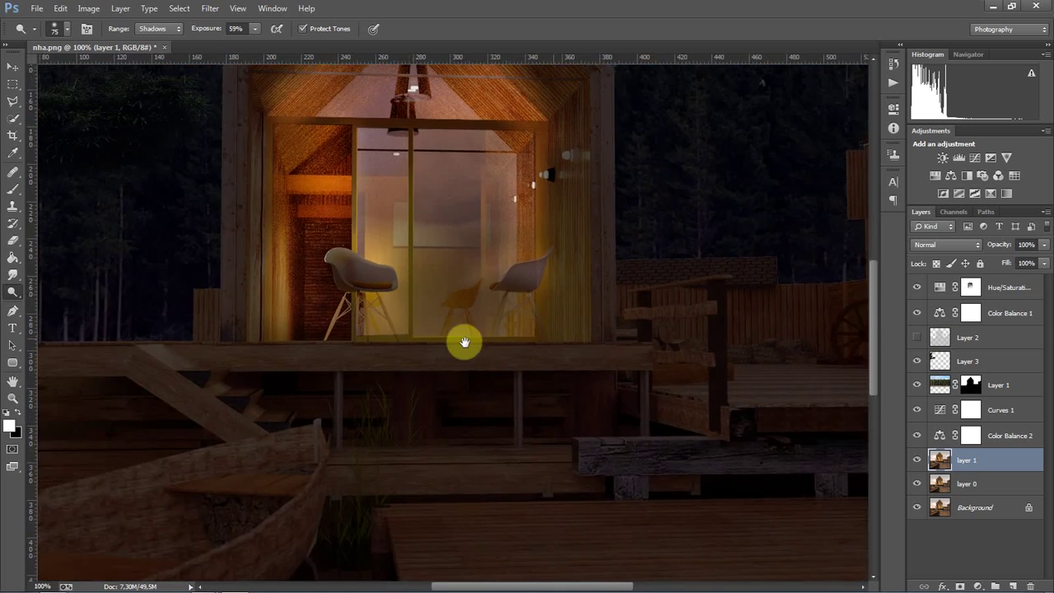
pyautogui.moveTo(464, 341)
pyautogui.mouseDown()
pyautogui.moveTo(673, 431)
pyautogui.moveTo(593, 490)
pyautogui.moveTo(233, 370)
pyautogui.mouseUp()
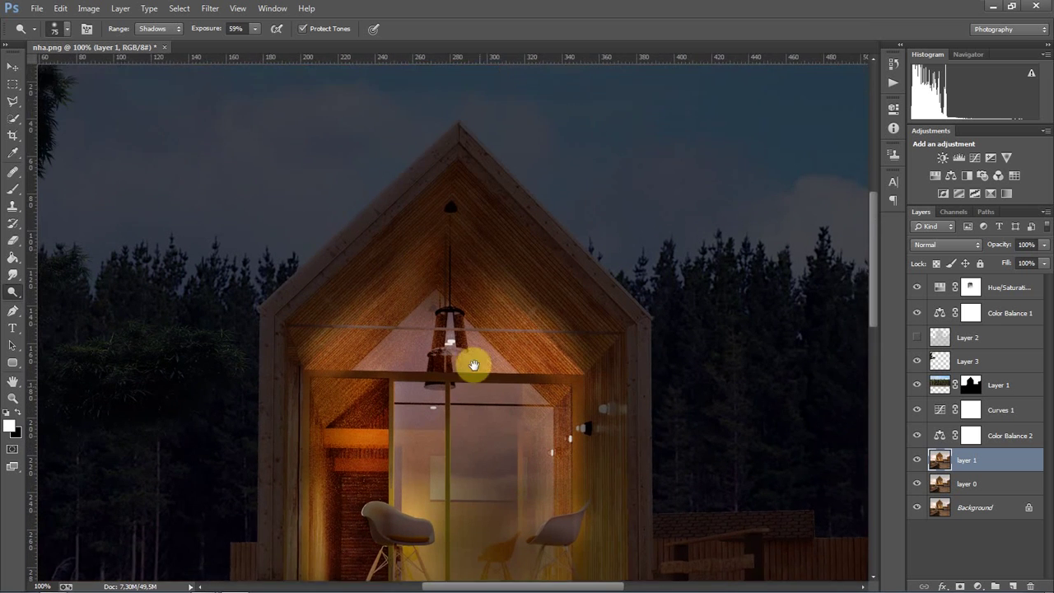
pyautogui.moveTo(473, 364); pyautogui.dragTo(493, 311)
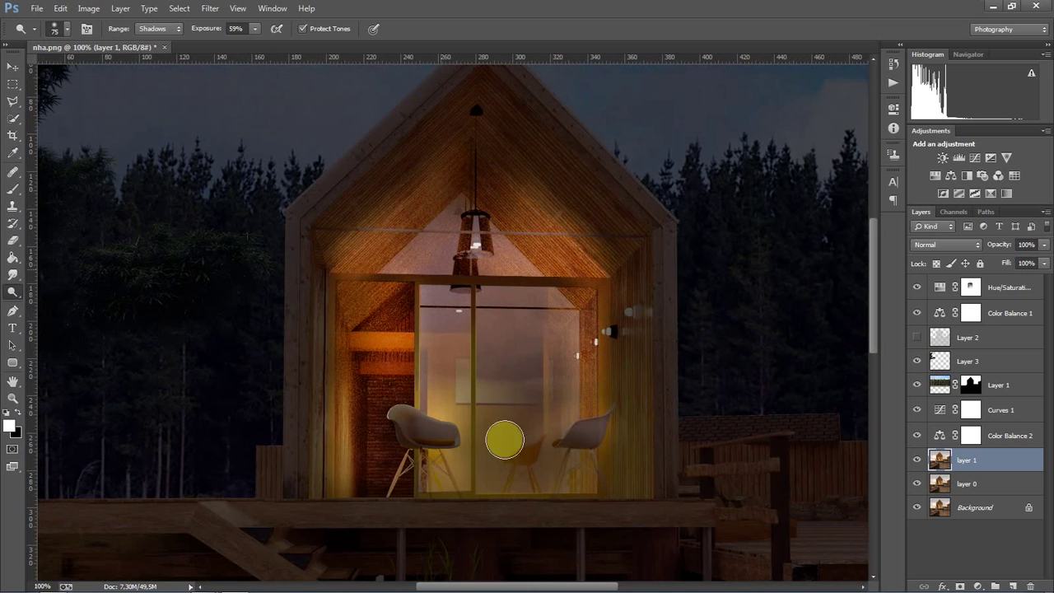
pyautogui.hotkey('ctrl', '0')
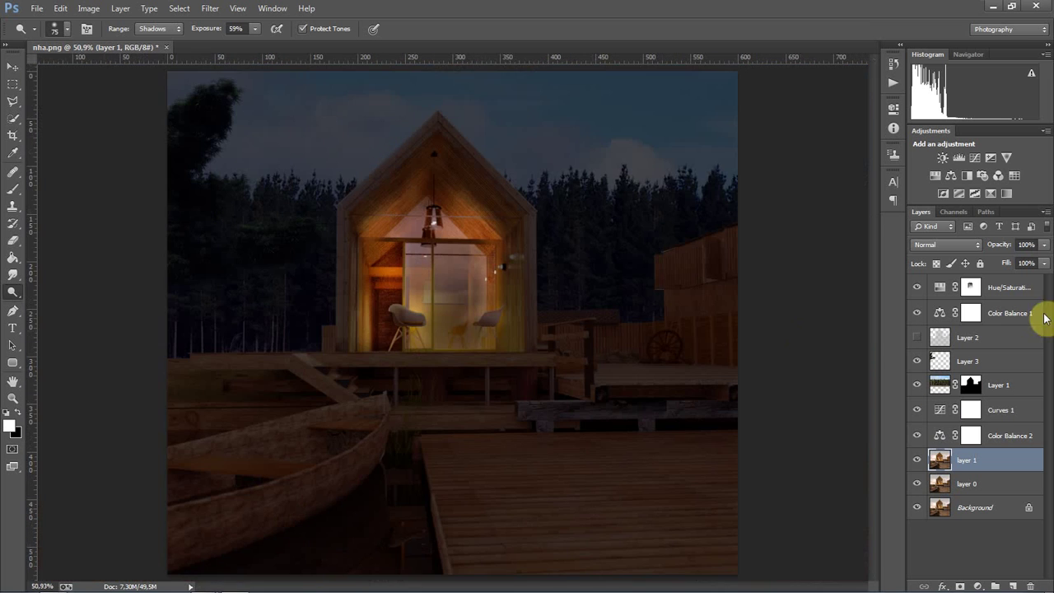
# Create a new layer above Layer 2 and name it 'light'
pyautogui.click(990, 336)
pyautogui.click(1013, 586)
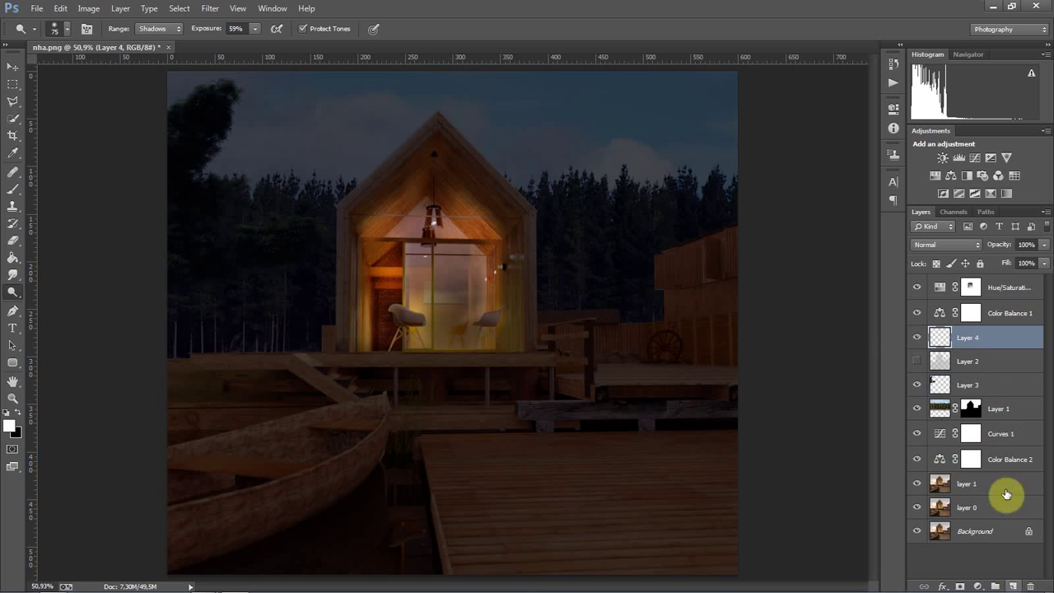
pyautogui.doubleClick(971, 344)
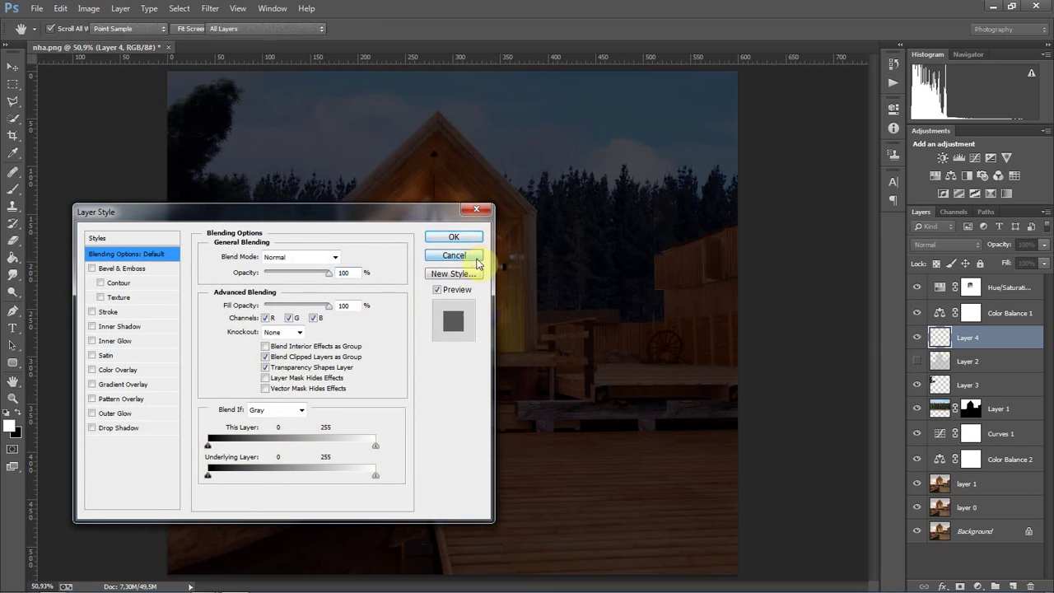
pyautogui.click(476, 257)
pyautogui.doubleClick(970, 338)
pyautogui.write('l')
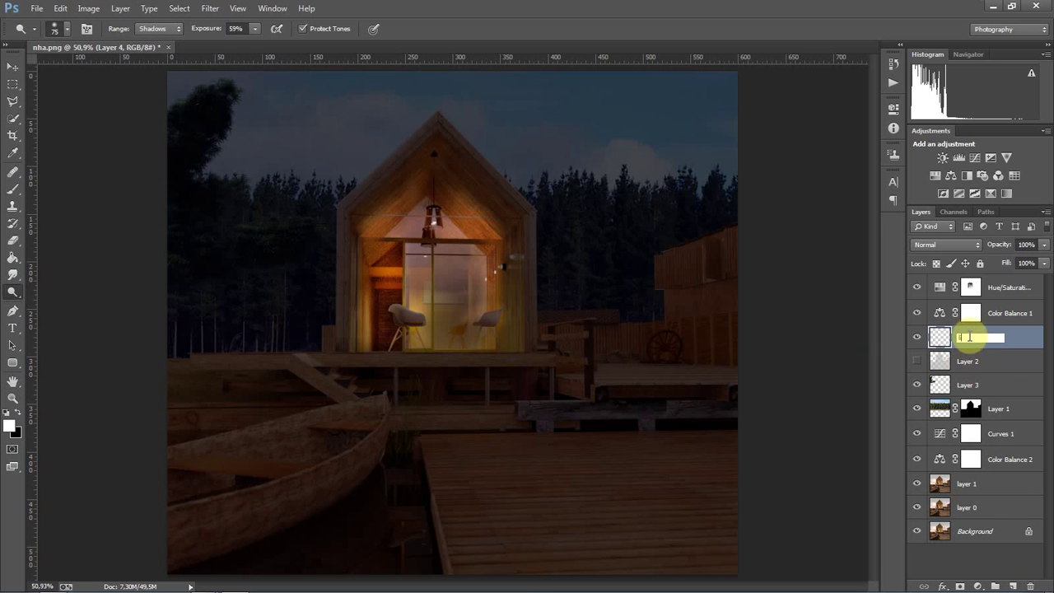
pyautogui.write('ight')
pyautogui.press('Return')
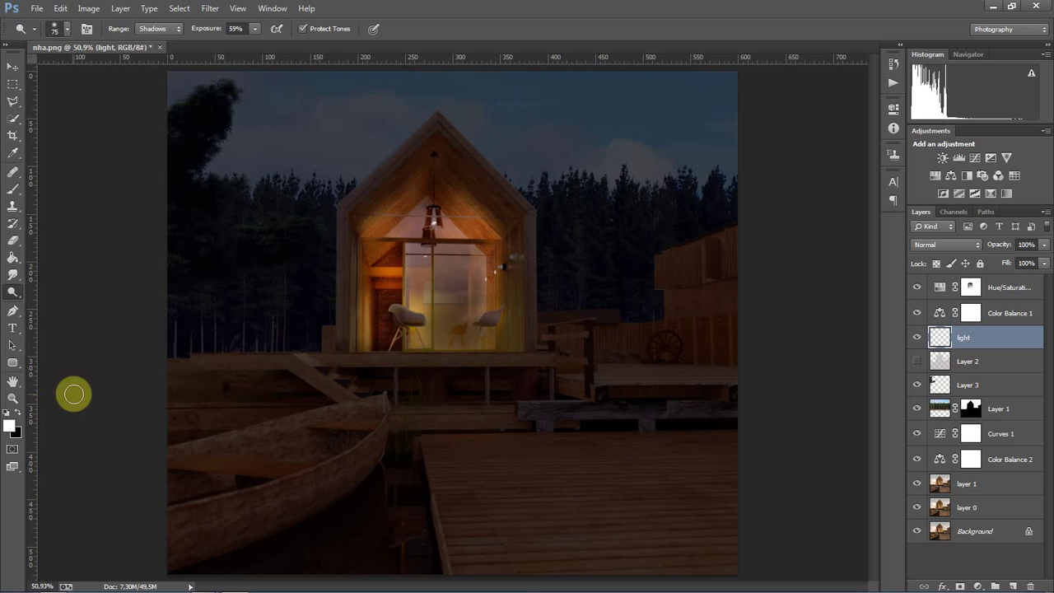
# Select layer 0, the Background, then the Hue/Saturation 1 adjustment layer
pyautogui.click(967, 510)
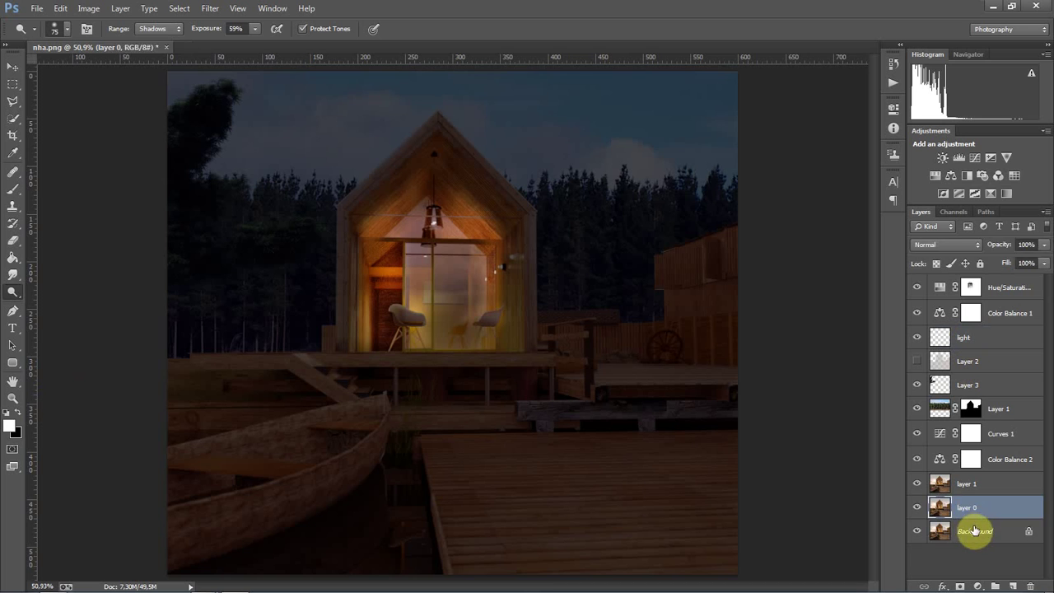
pyautogui.click(974, 530)
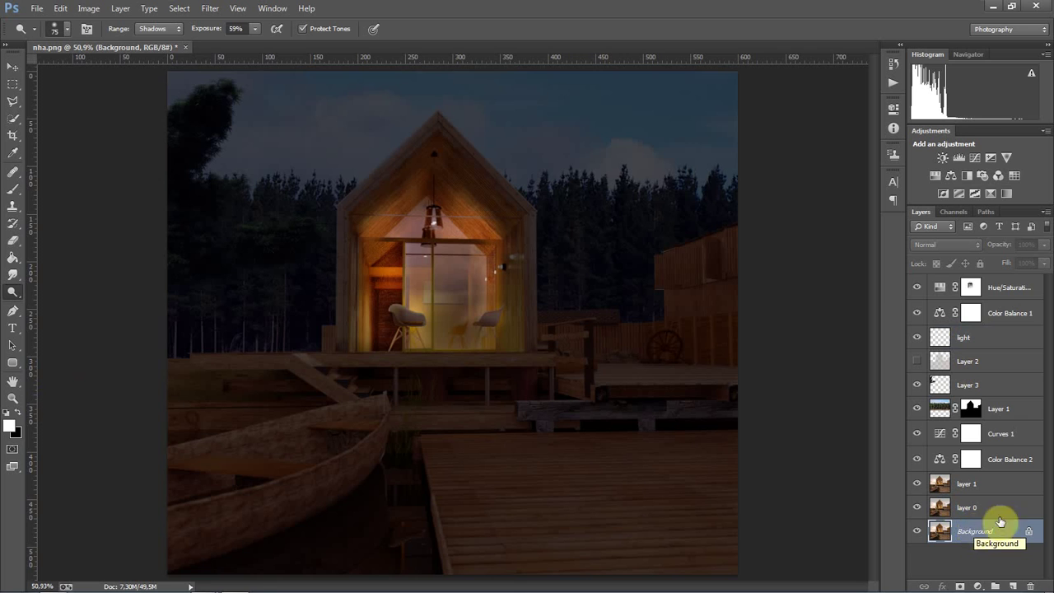
pyautogui.click(998, 286)
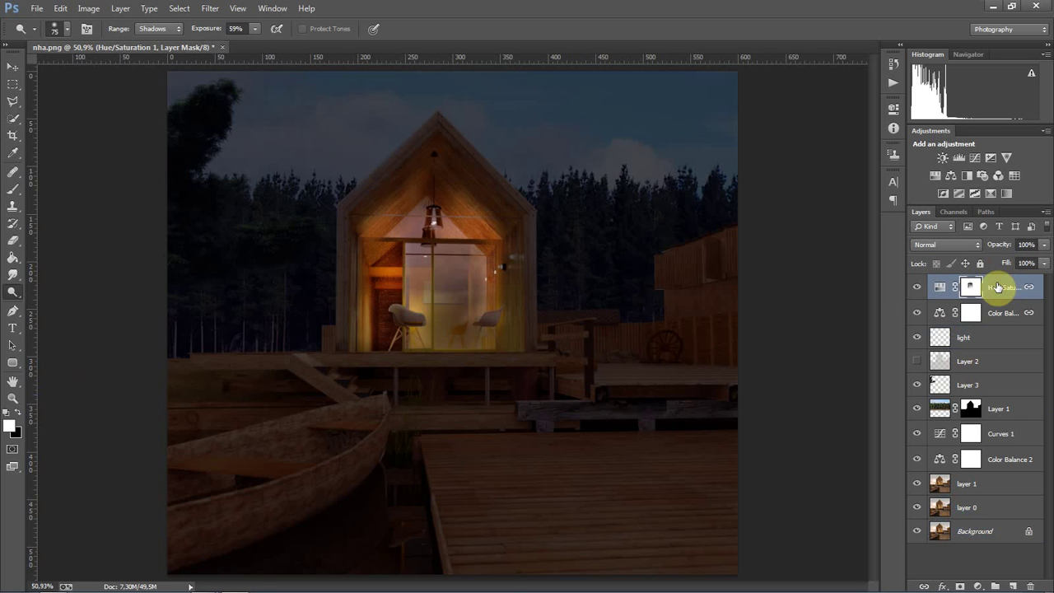
# Select the light layer and set the foreground colour to a warm orange
pyautogui.click(1012, 484)
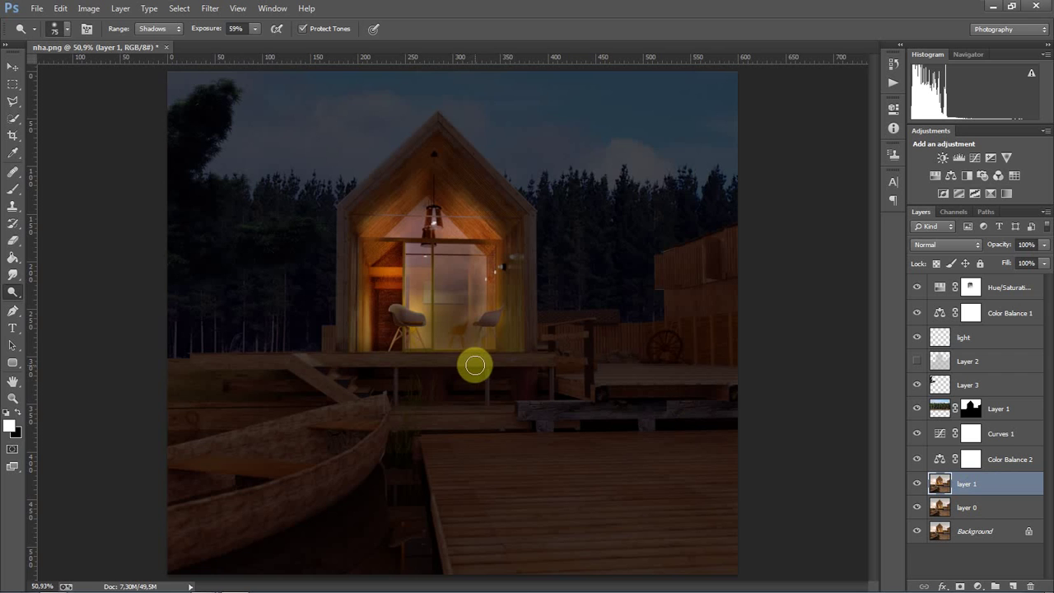
pyautogui.click(12, 381)
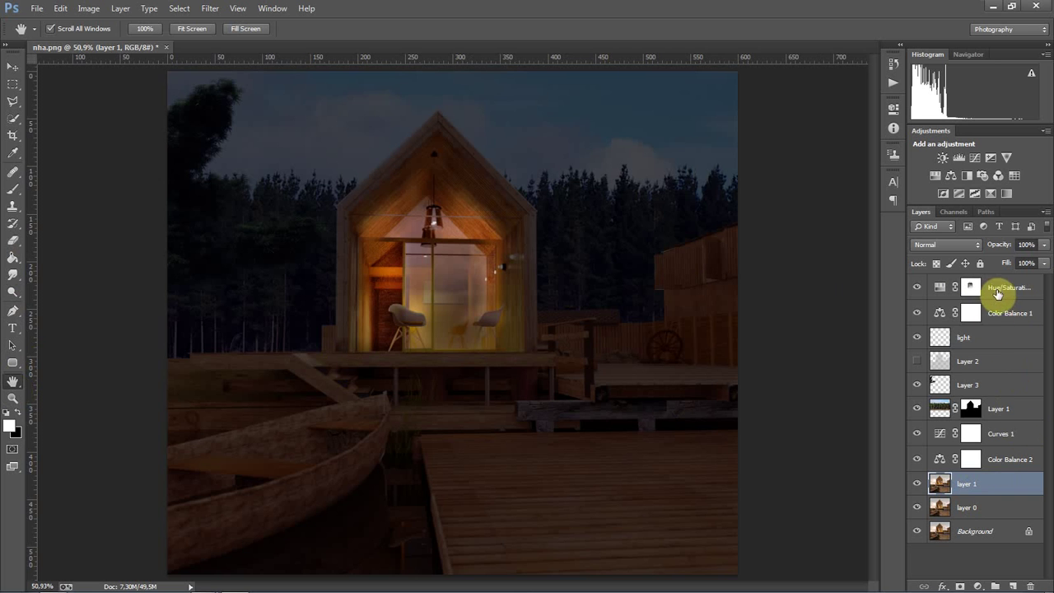
pyautogui.click(973, 338)
pyautogui.click(9, 424)
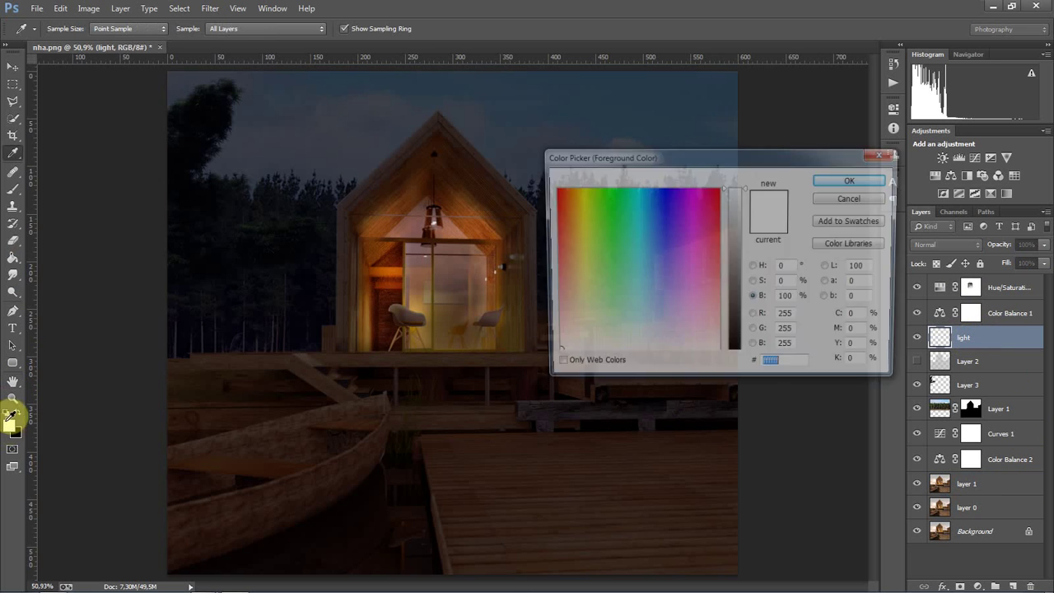
pyautogui.moveTo(575, 261)
pyautogui.mouseDown()
pyautogui.moveTo(566, 244)
pyautogui.moveTo(569, 254)
pyautogui.mouseUp()
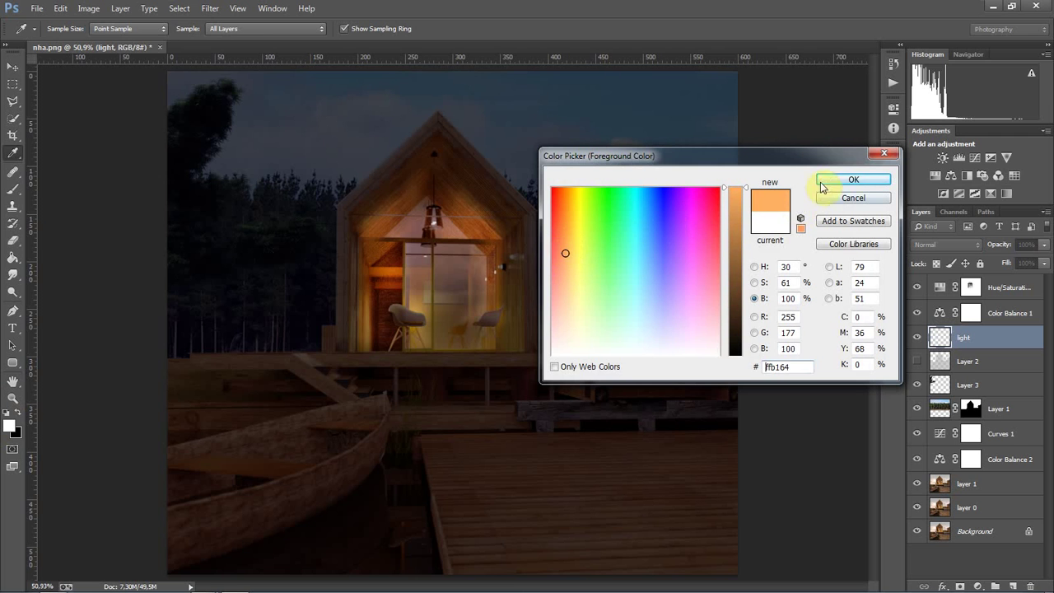
pyautogui.click(851, 181)
# Paint a soft vertical light stroke down the door with the Brush, then undo it
pyautogui.click(13, 292)
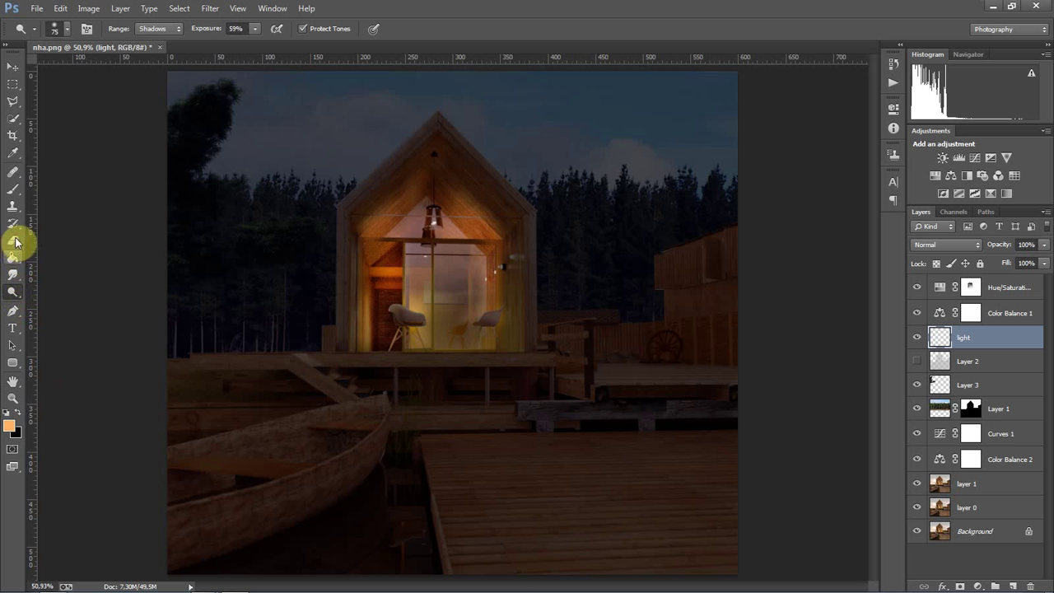
pyautogui.click(12, 190)
pyautogui.rightClick(379, 210)
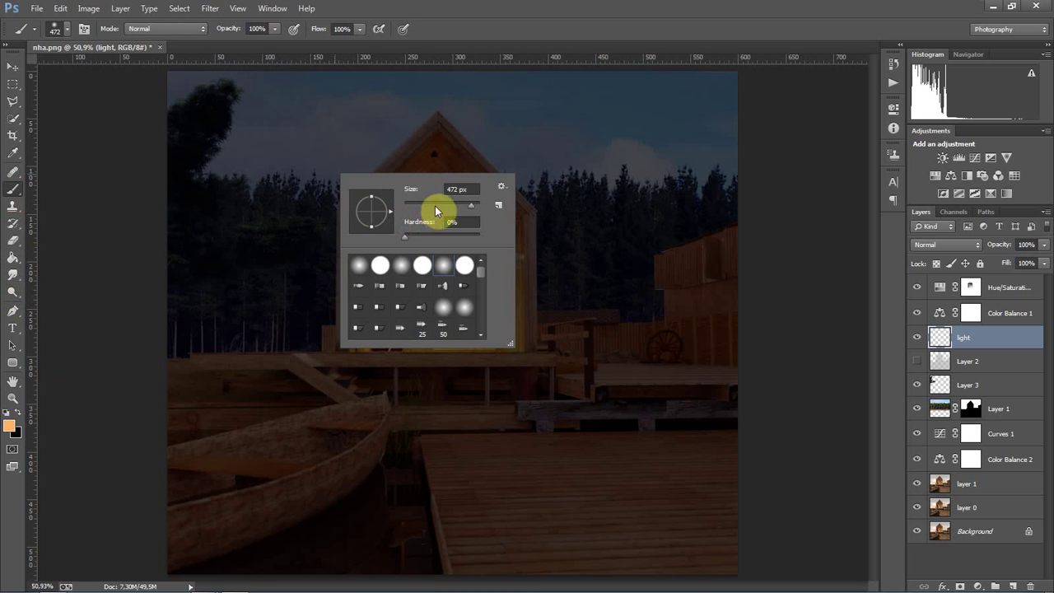
pyautogui.click(540, 184)
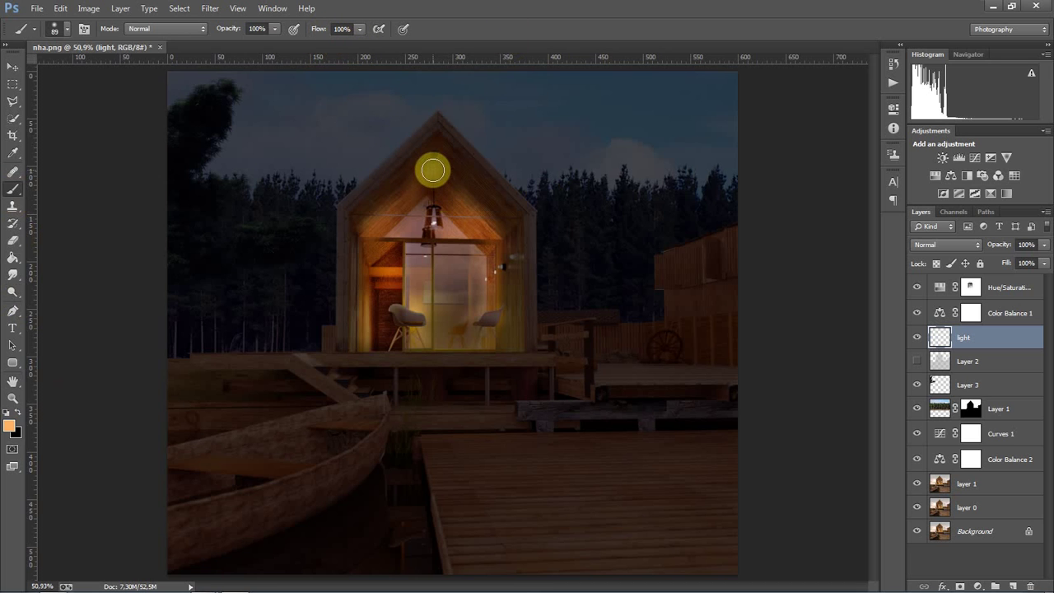
pyautogui.moveTo(433, 170); pyautogui.dragTo(433, 384)
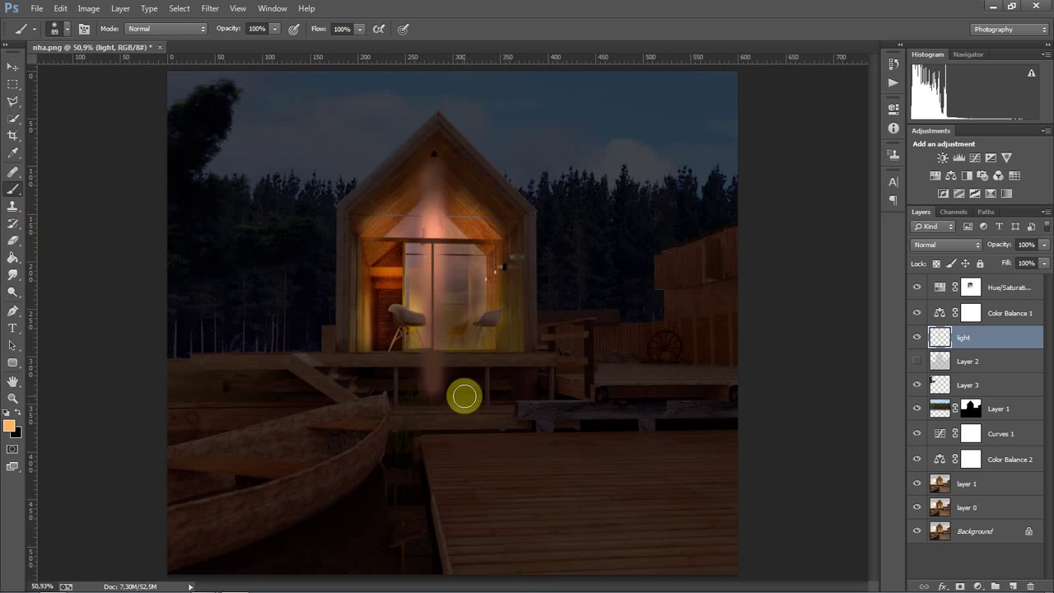
pyautogui.hotkey('ctrl', 'z')
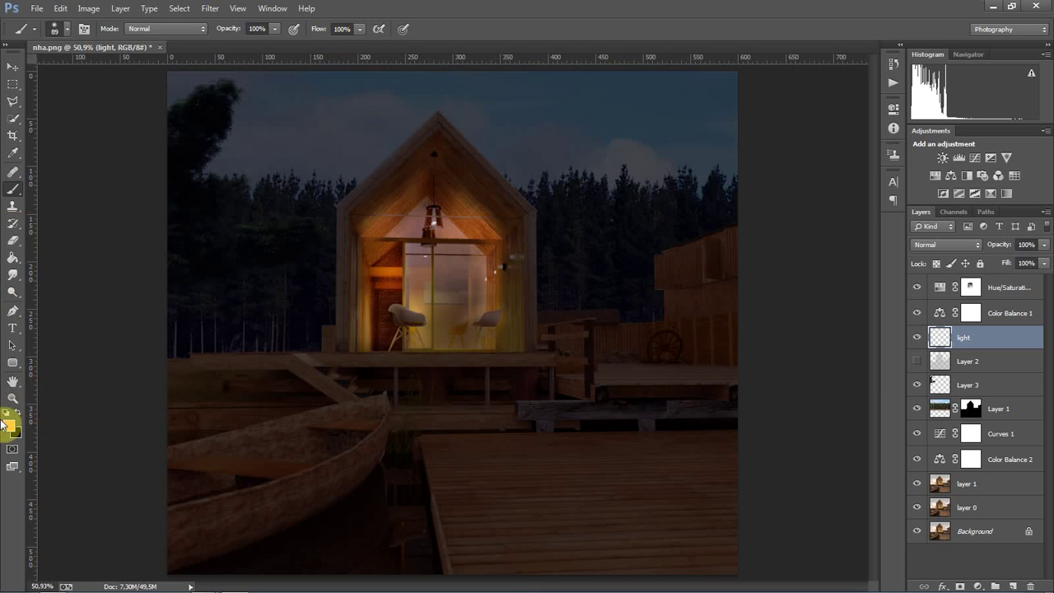
# Pick a brighter warm colour from the lit door and paint a soft vertical glow
pyautogui.click(9, 426)
pyautogui.moveTo(421, 301); pyautogui.dragTo(430, 298)
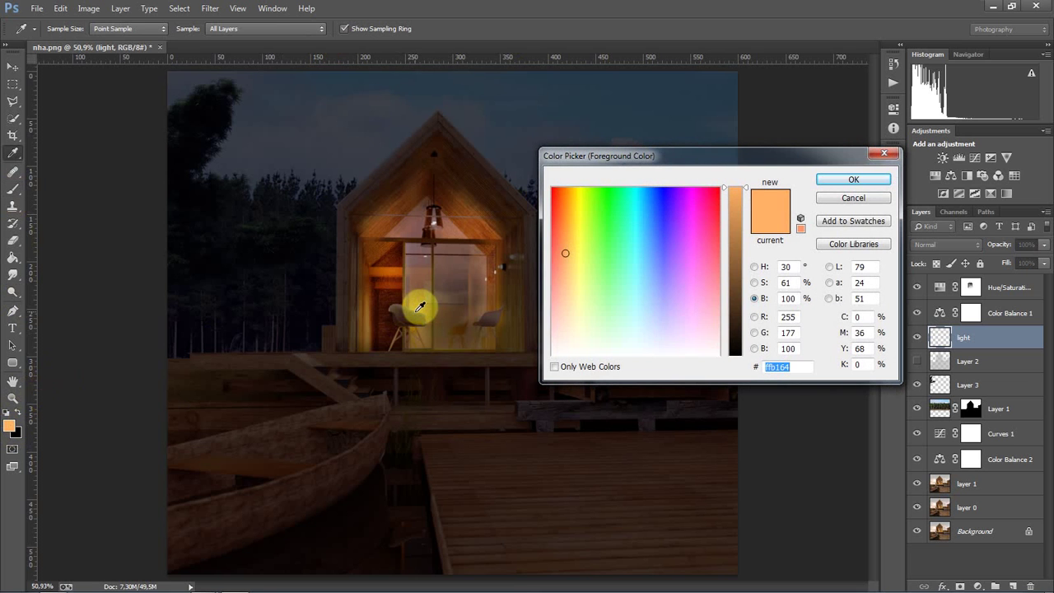
pyautogui.click(735, 203)
pyautogui.click(576, 237)
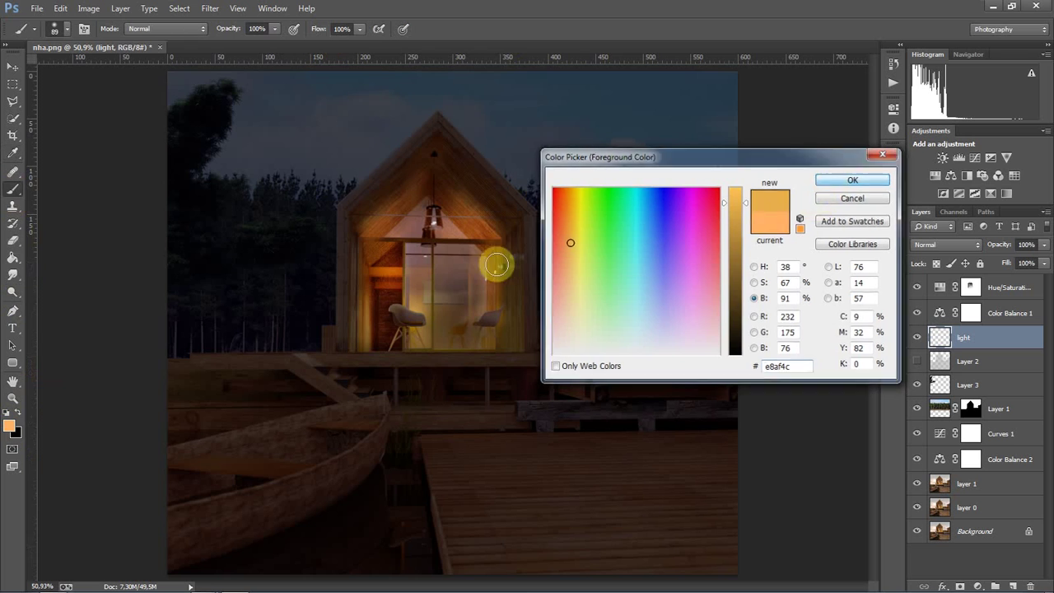
pyautogui.press('Return')
pyautogui.moveTo(405, 150); pyautogui.dragTo(414, 371)
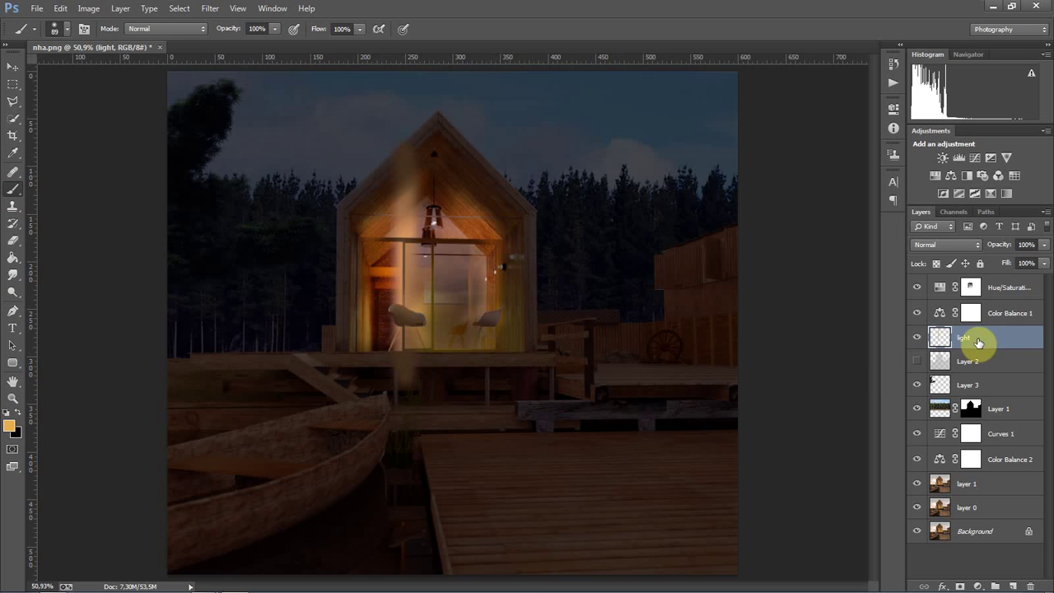
# Move the light layer to the top of the stack and shift the streak onto the door centre
pyautogui.moveTo(978, 342); pyautogui.dragTo(976, 277)
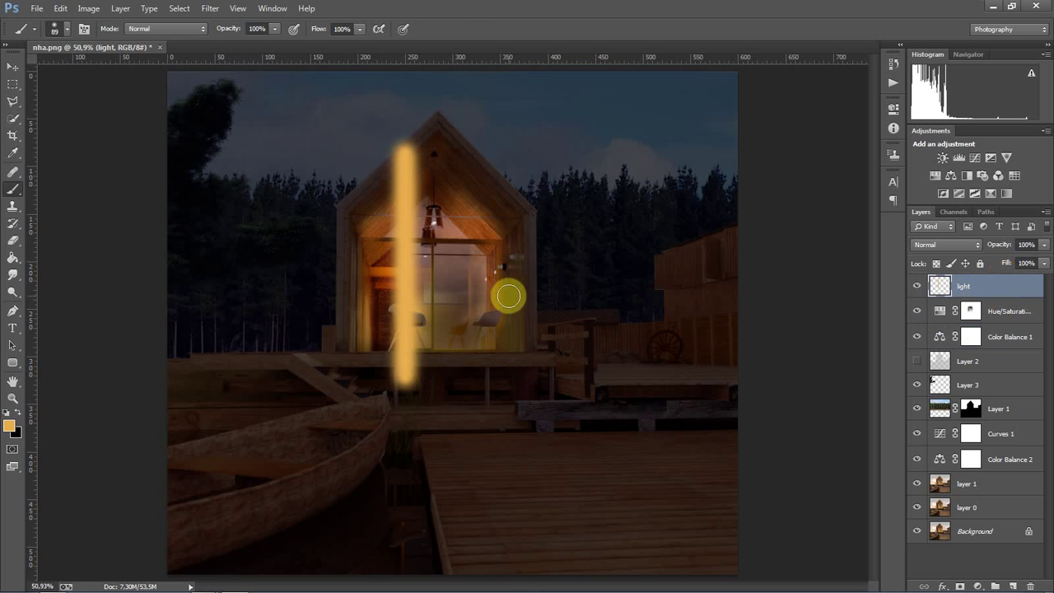
pyautogui.press('v')
pyautogui.moveTo(420, 243)
pyautogui.mouseDown()
pyautogui.moveTo(458, 325)
pyautogui.moveTo(423, 266)
pyautogui.mouseUp()
# Perspective-transform the glow stroke into a cone widening at the bottom, tip at the lamp
pyautogui.hotkey('ctrl', 't')
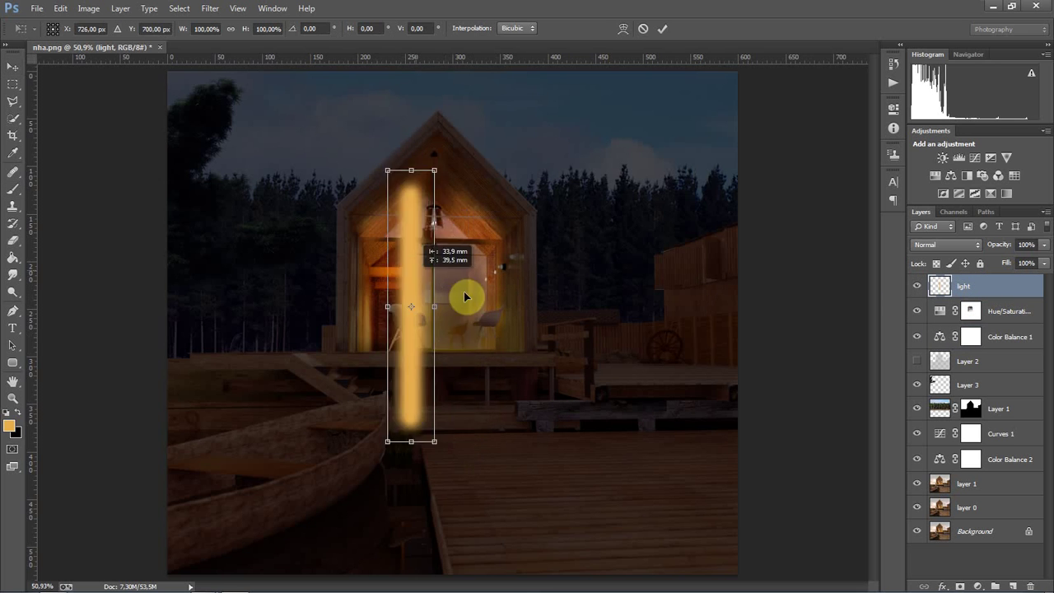
pyautogui.rightClick(422, 266)
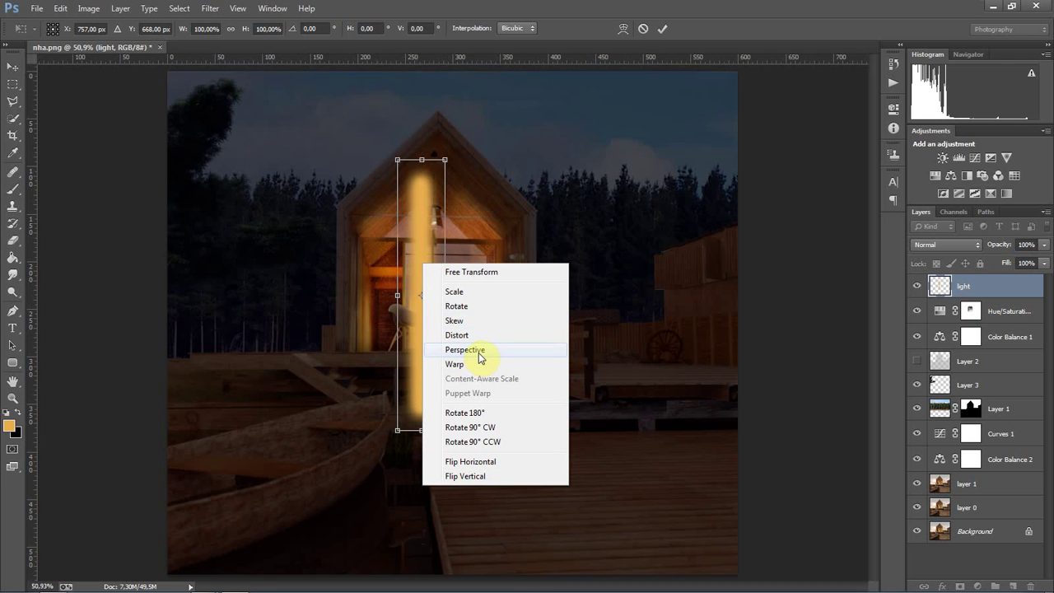
pyautogui.click(480, 356)
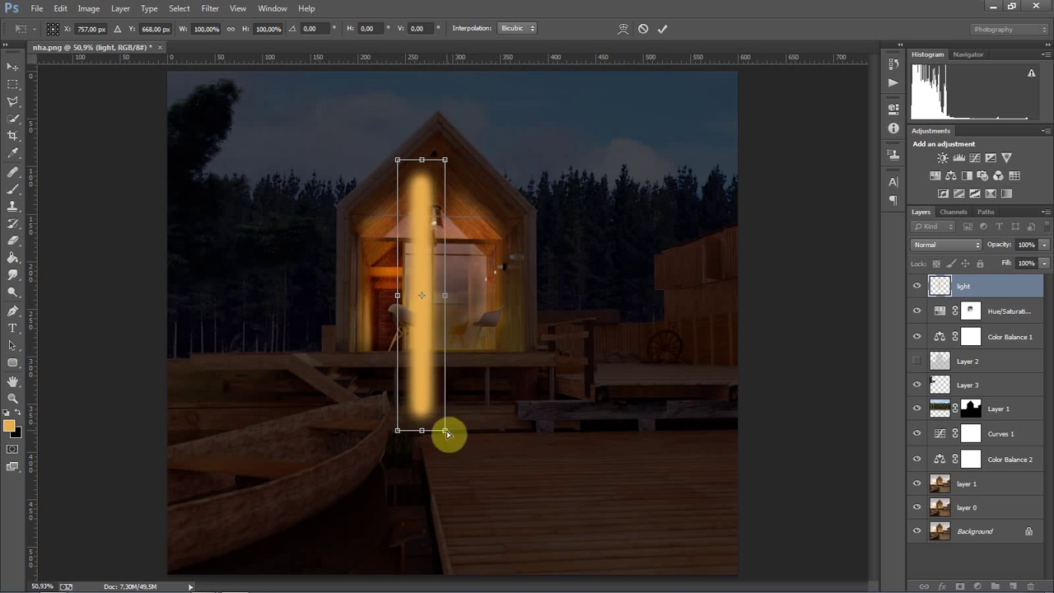
pyautogui.moveTo(447, 435); pyautogui.dragTo(772, 443)
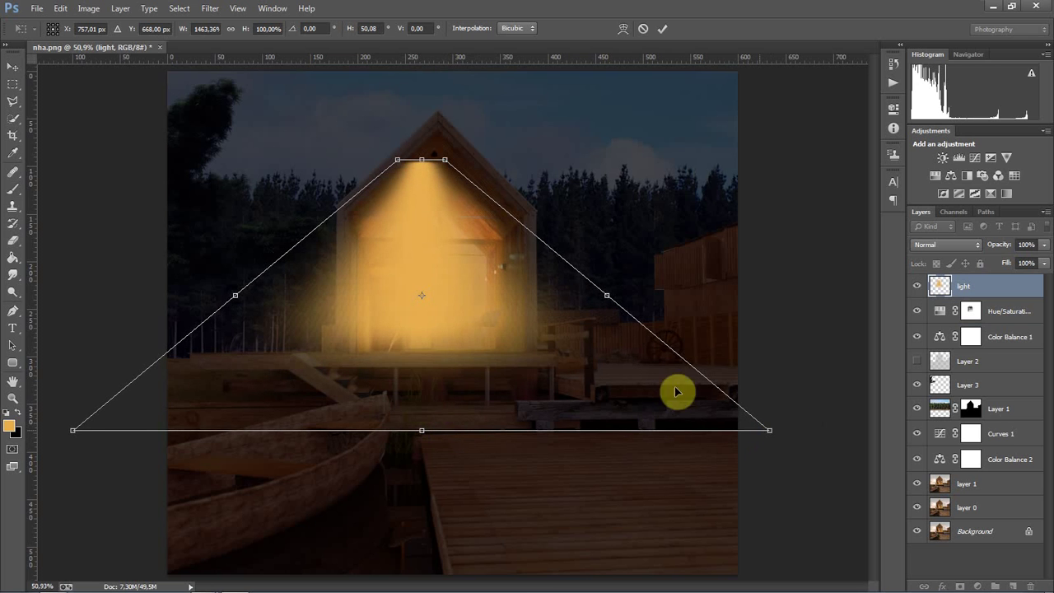
pyautogui.moveTo(417, 197); pyautogui.dragTo(429, 260)
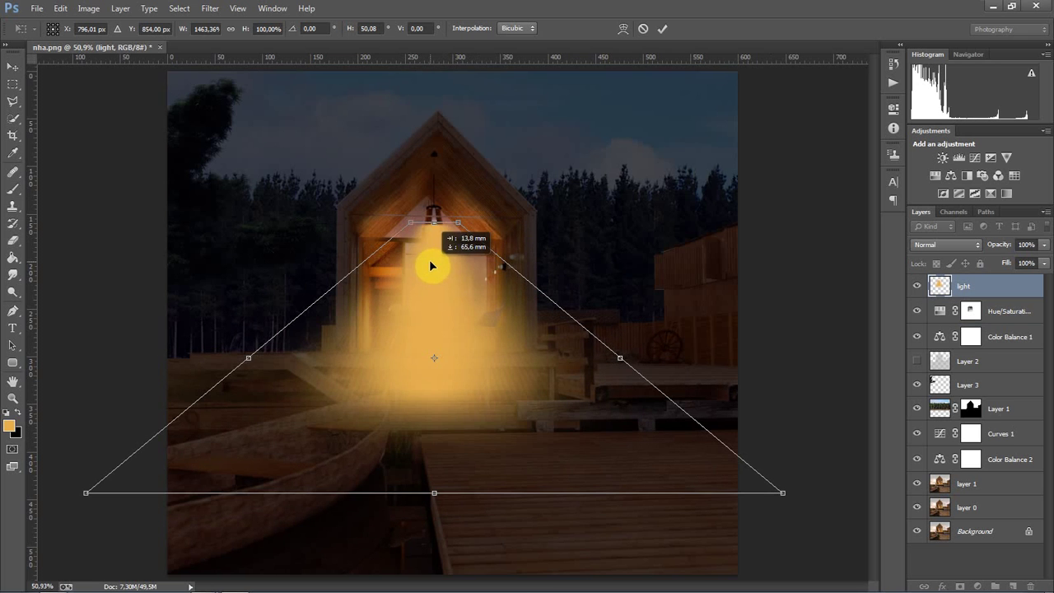
pyautogui.moveTo(458, 222); pyautogui.dragTo(449, 232)
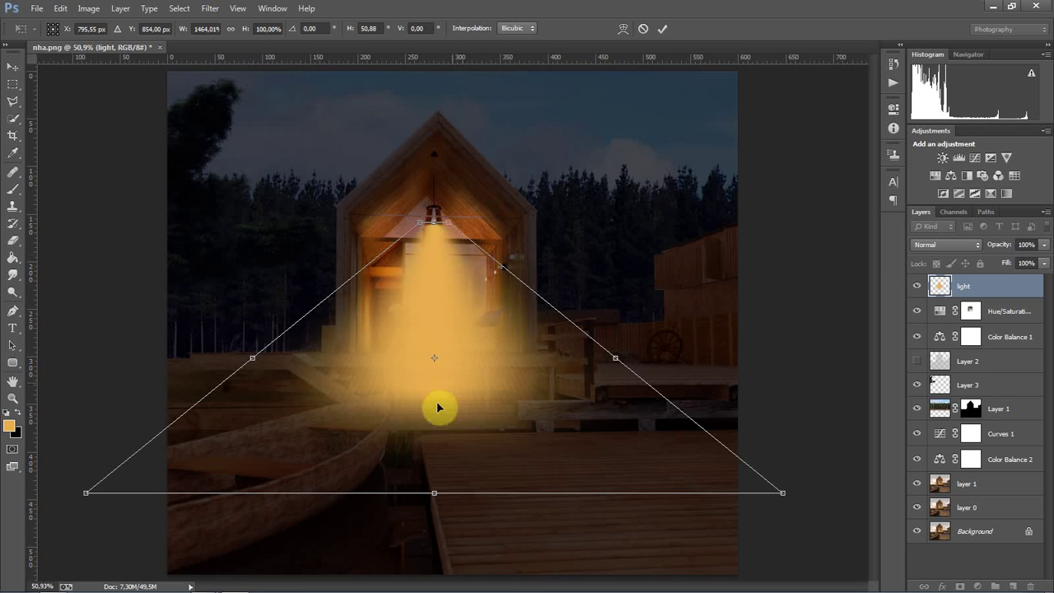
pyautogui.moveTo(434, 495); pyautogui.dragTo(436, 460)
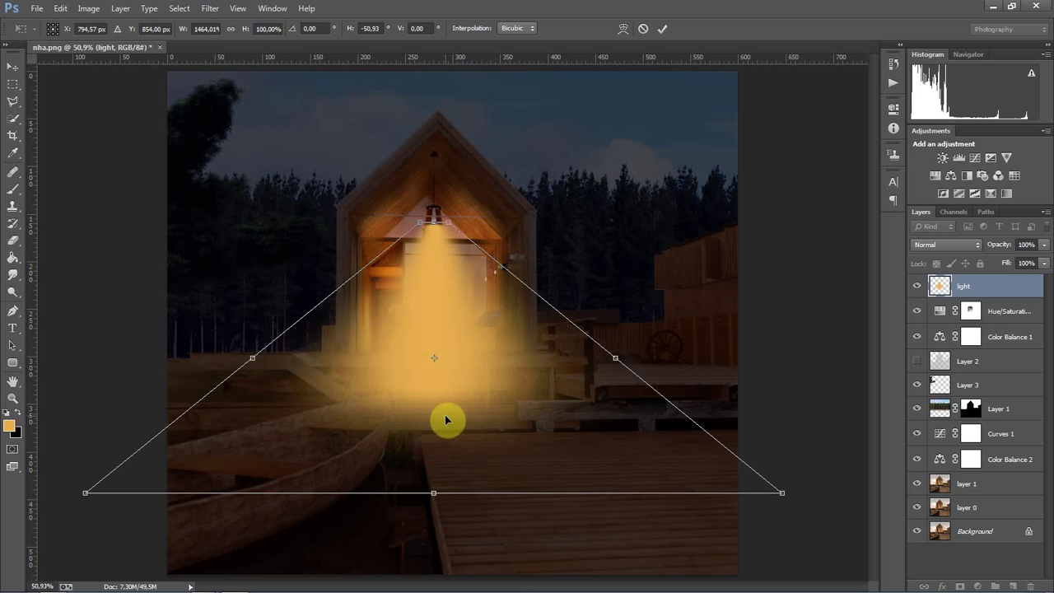
pyautogui.press('Return')
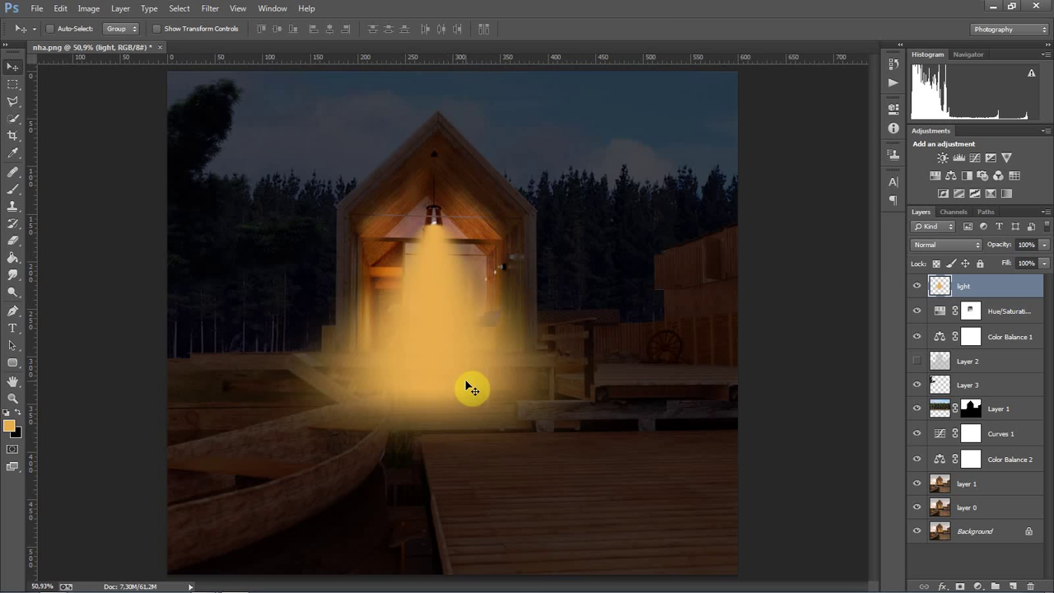
# Scale the light cone to about 78% and nudge it up under the lamp
pyautogui.hotkey('ctrl', 't')
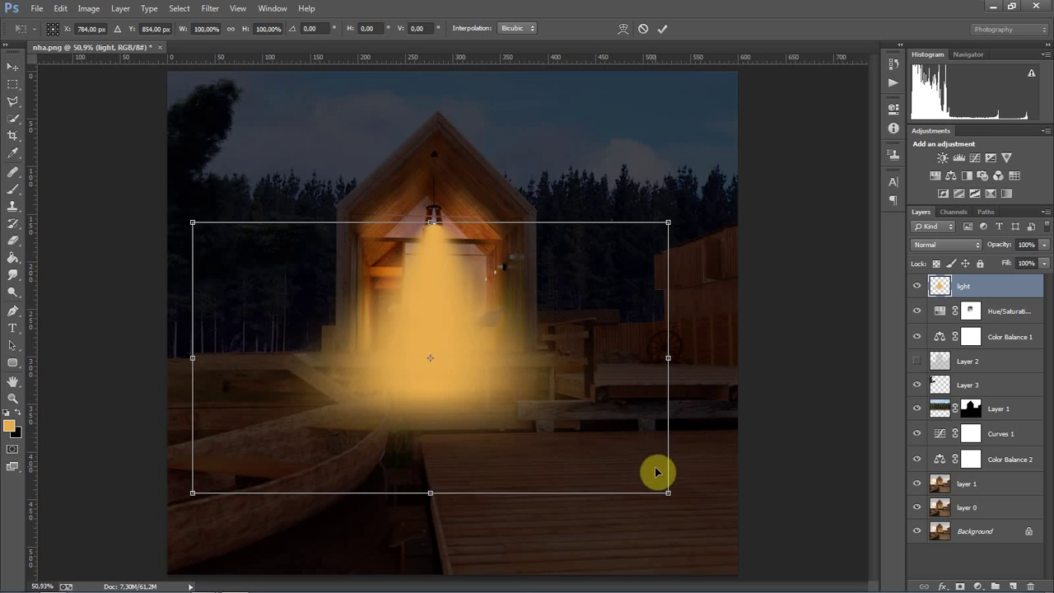
pyautogui.moveTo(667, 493); pyautogui.dragTo(620, 462)
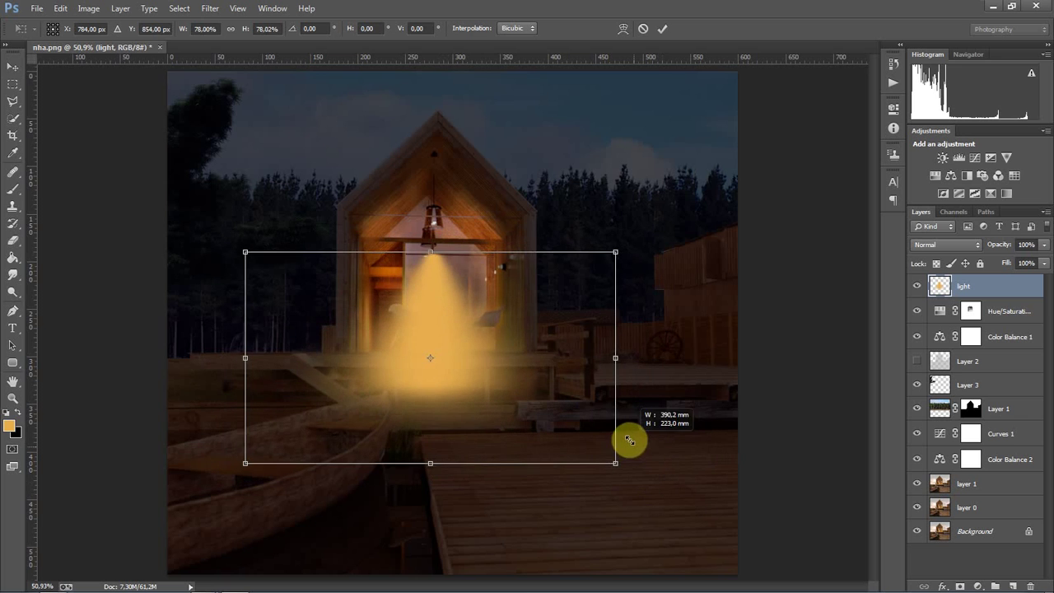
pyautogui.moveTo(490, 353); pyautogui.dragTo(483, 319)
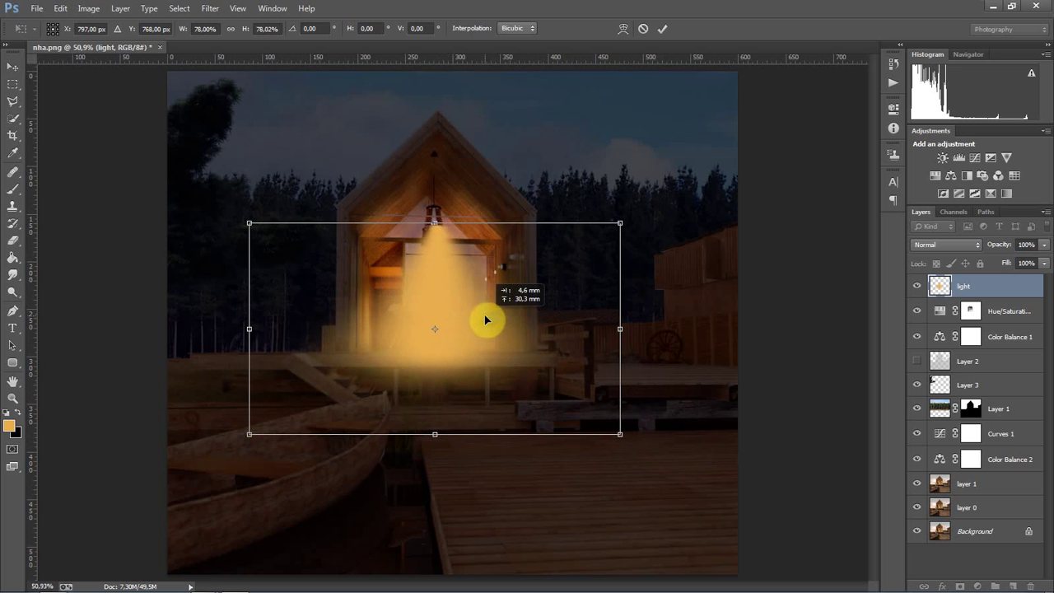
pyautogui.press('Down')
pyautogui.press('Down')
pyautogui.press('Left')
pyautogui.press('Left')
pyautogui.press('Left')
pyautogui.press('Left')
pyautogui.press('Left')
pyautogui.press('Left')
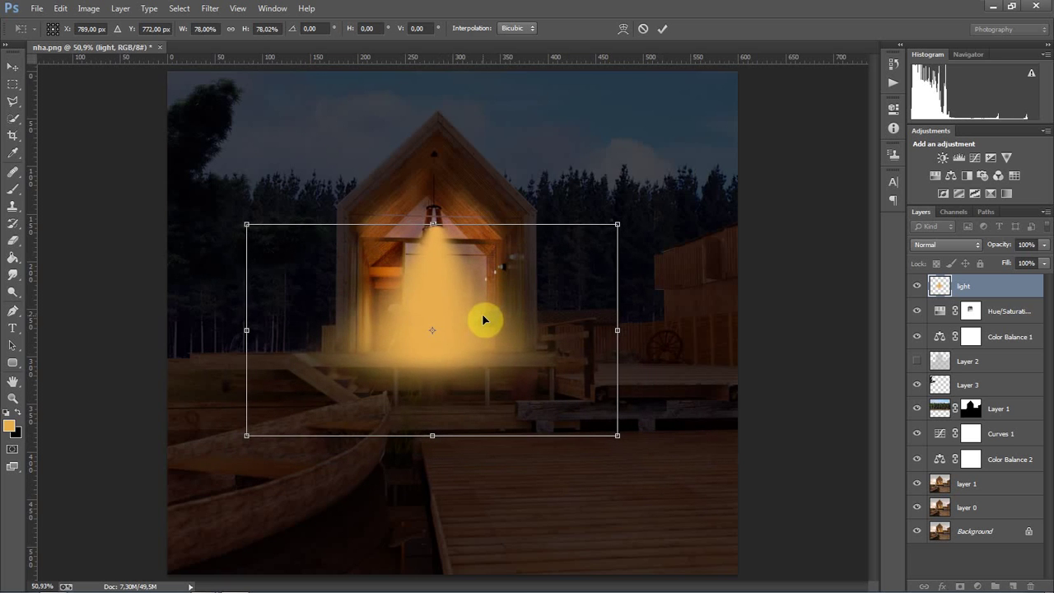
pyautogui.press('Left')
pyautogui.press('Left')
pyautogui.press('Left')
pyautogui.press('Return')
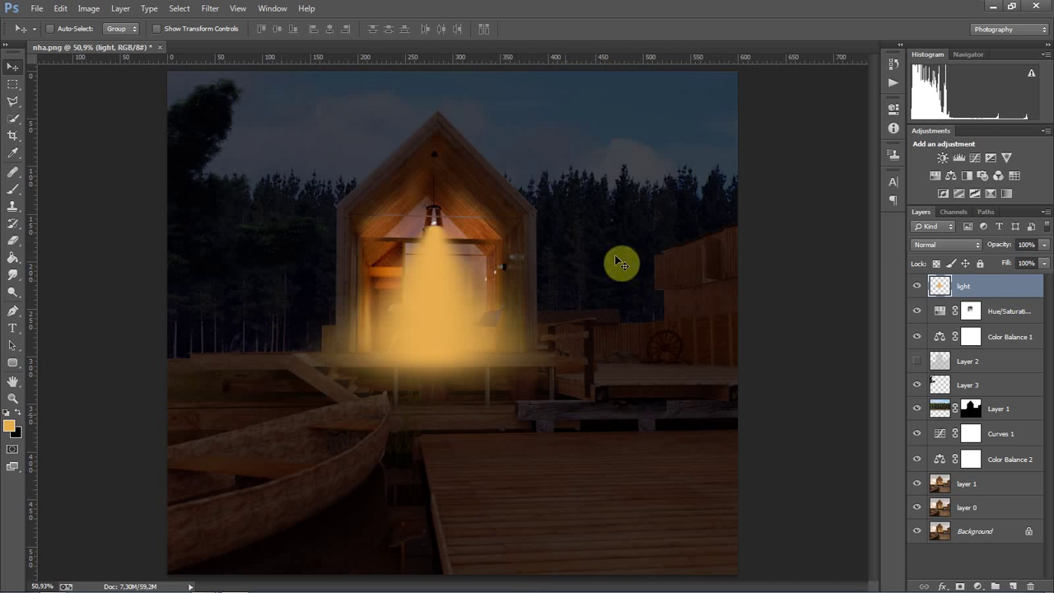
# Blend the light layer in Screen mode at 71% opacity
pyautogui.click(933, 245)
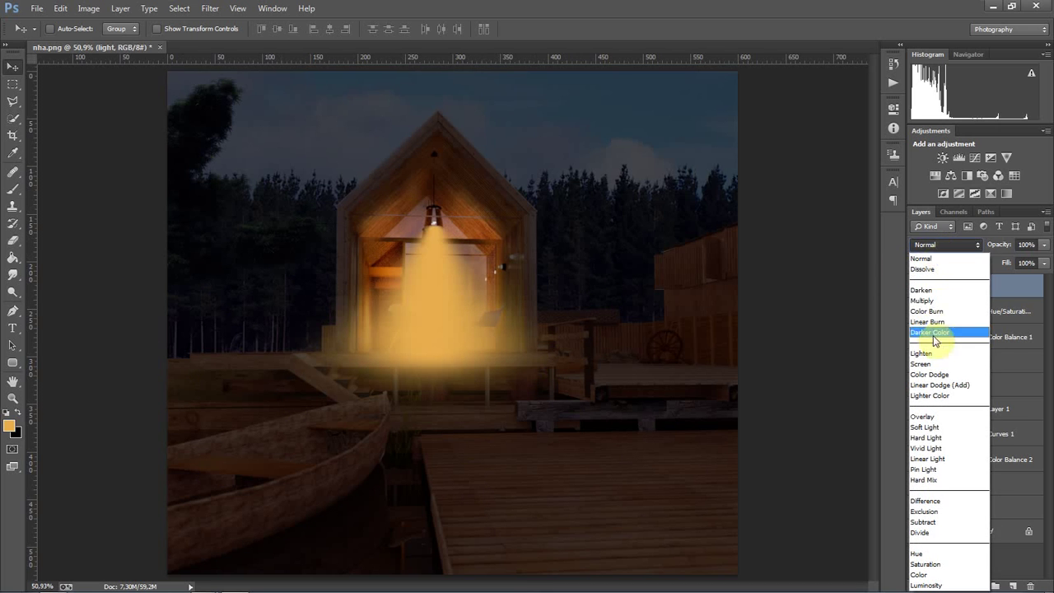
pyautogui.click(937, 365)
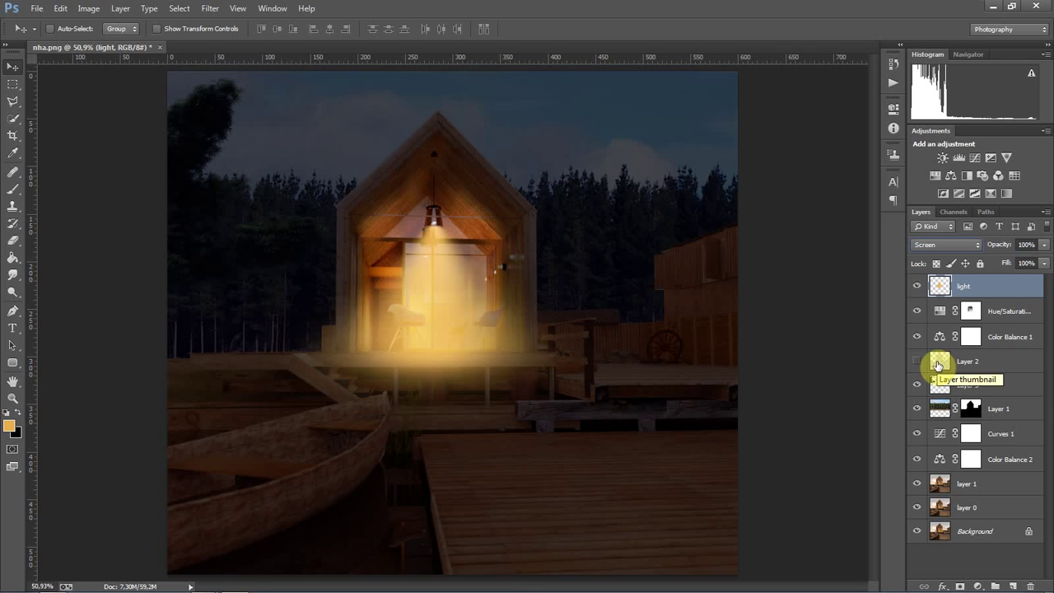
pyautogui.moveTo(1003, 247)
pyautogui.mouseDown()
pyautogui.moveTo(978, 249)
pyautogui.moveTo(989, 249)
pyautogui.mouseUp()
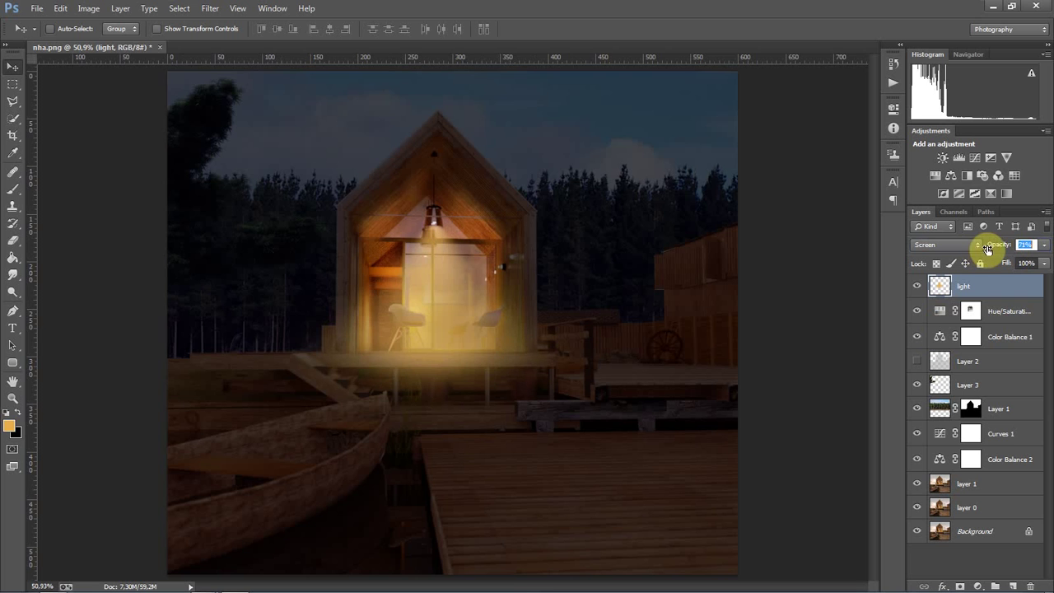
# Switch to the Eraser and enlarge its soft brush to 489 px
pyautogui.click(18, 242)
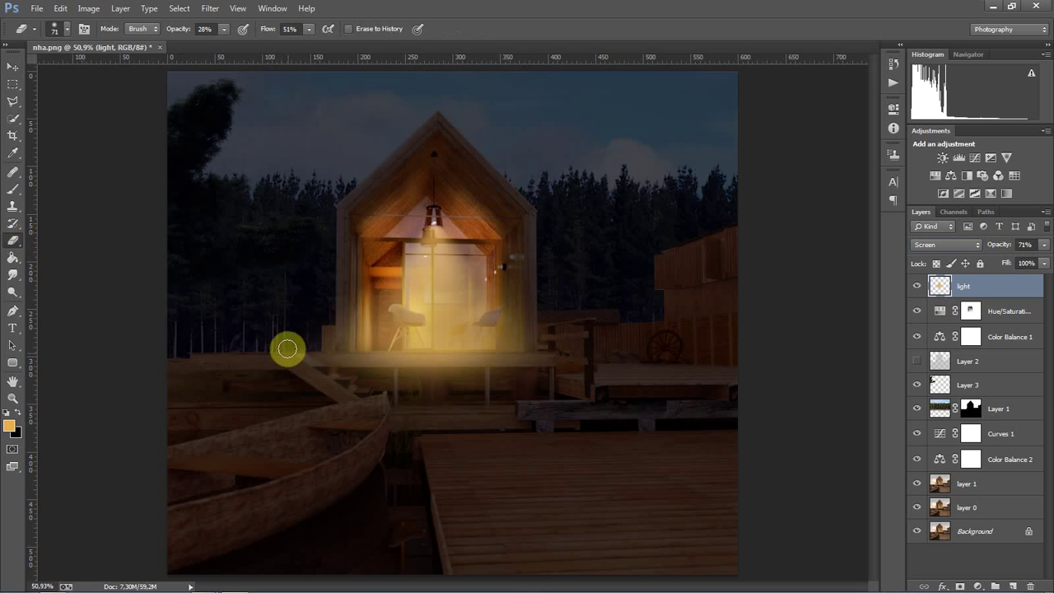
pyautogui.rightClick(287, 348)
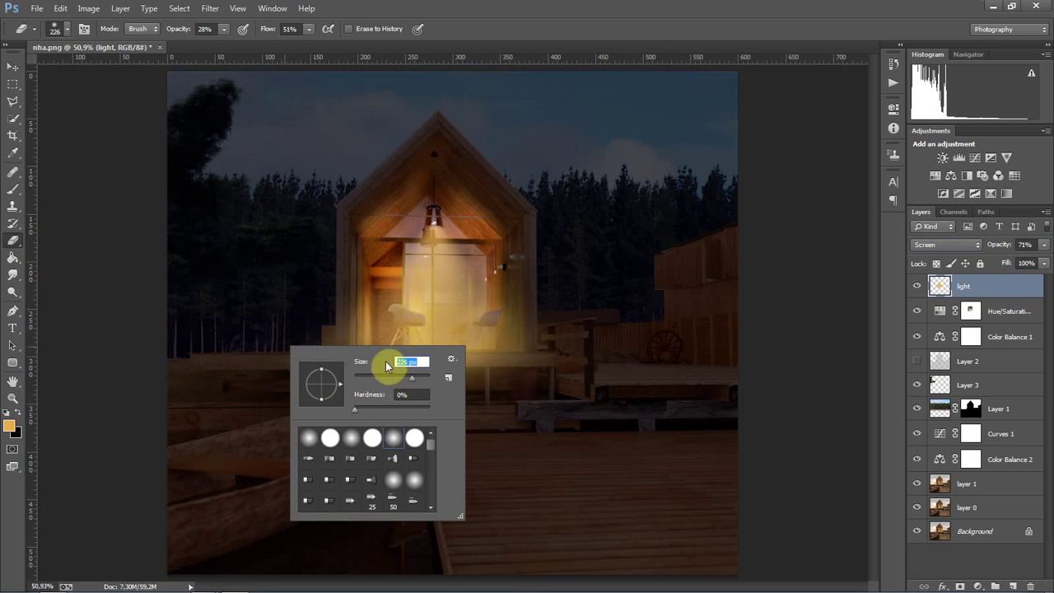
pyautogui.moveTo(412, 377)
pyautogui.mouseDown()
pyautogui.moveTo(422, 378)
pyautogui.moveTo(416, 390)
pyautogui.moveTo(390, 403)
pyautogui.moveTo(549, 414)
pyautogui.moveTo(605, 397)
pyautogui.moveTo(217, 420)
pyautogui.moveTo(0, 558)
pyautogui.mouseUp()
pyautogui.click(558, 381)
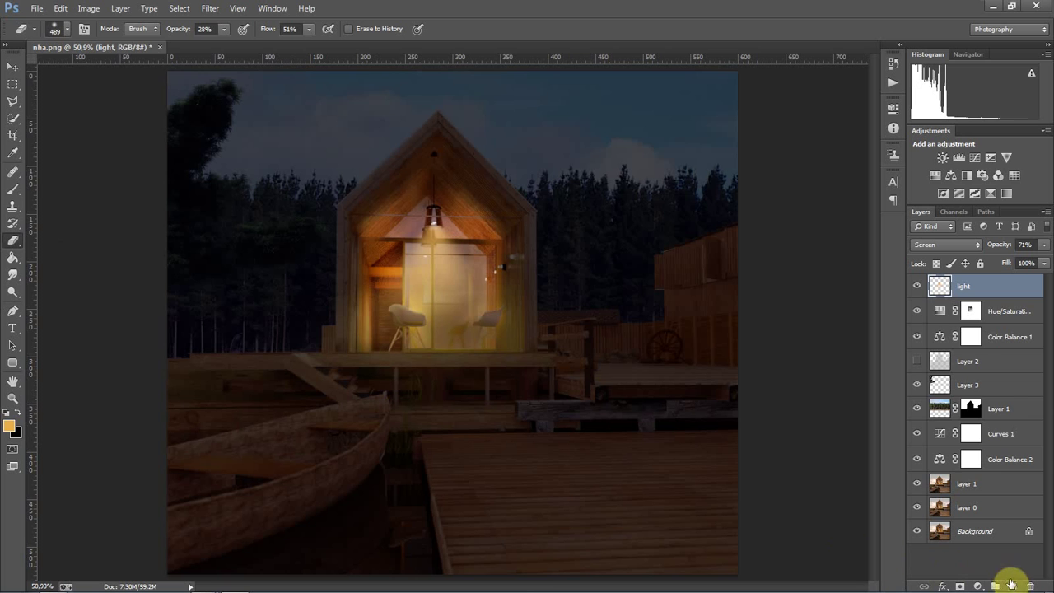
# Add a new layer 'light 2' and paint a 61 px soft glow dab on the wall lamp
pyautogui.click(1013, 586)
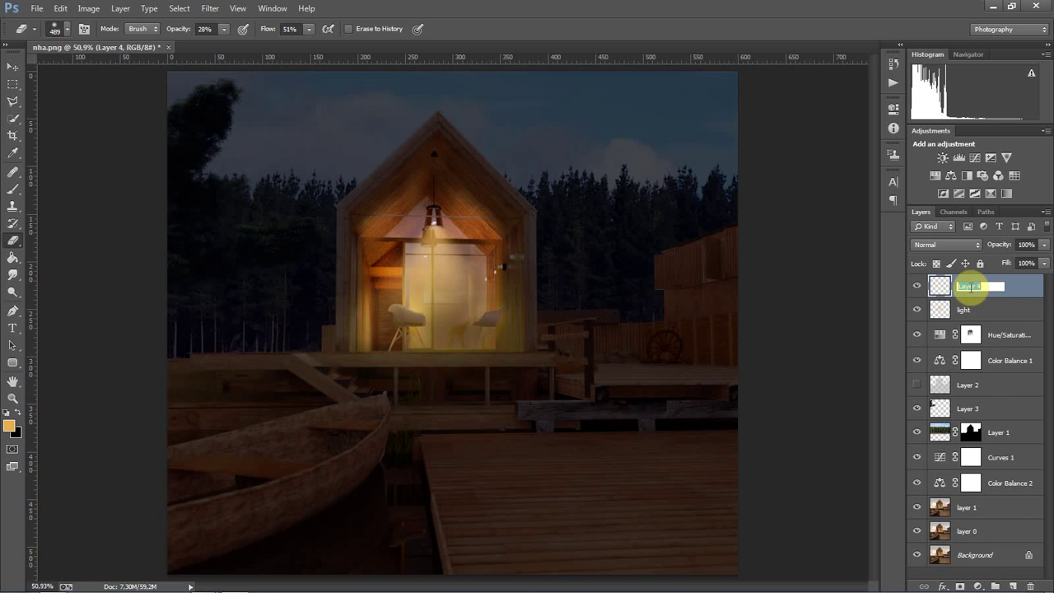
pyautogui.write('light 2')
pyautogui.press('Return')
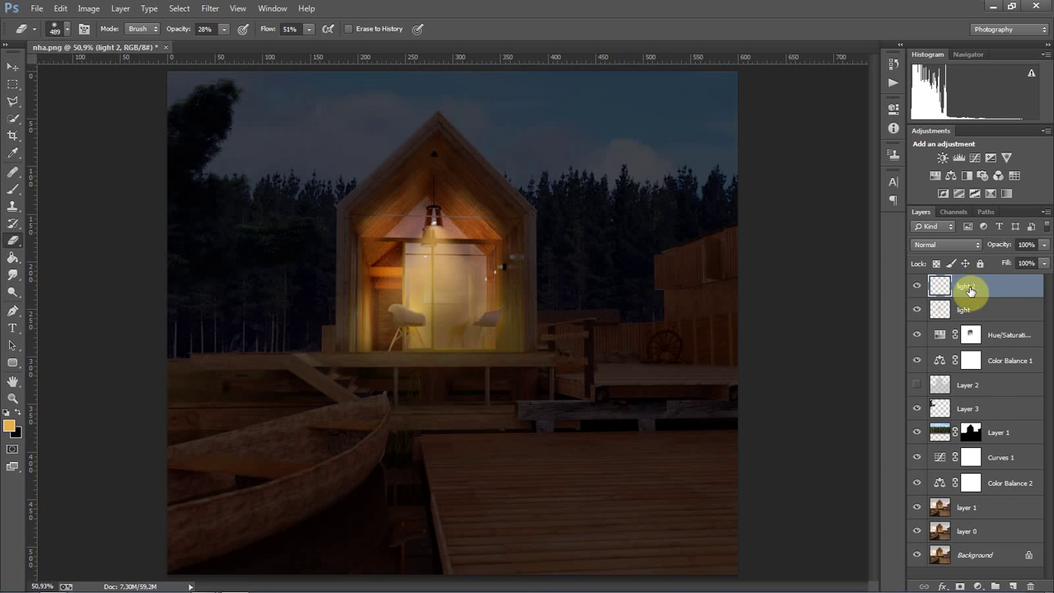
pyautogui.scroll(3, 870, 253)
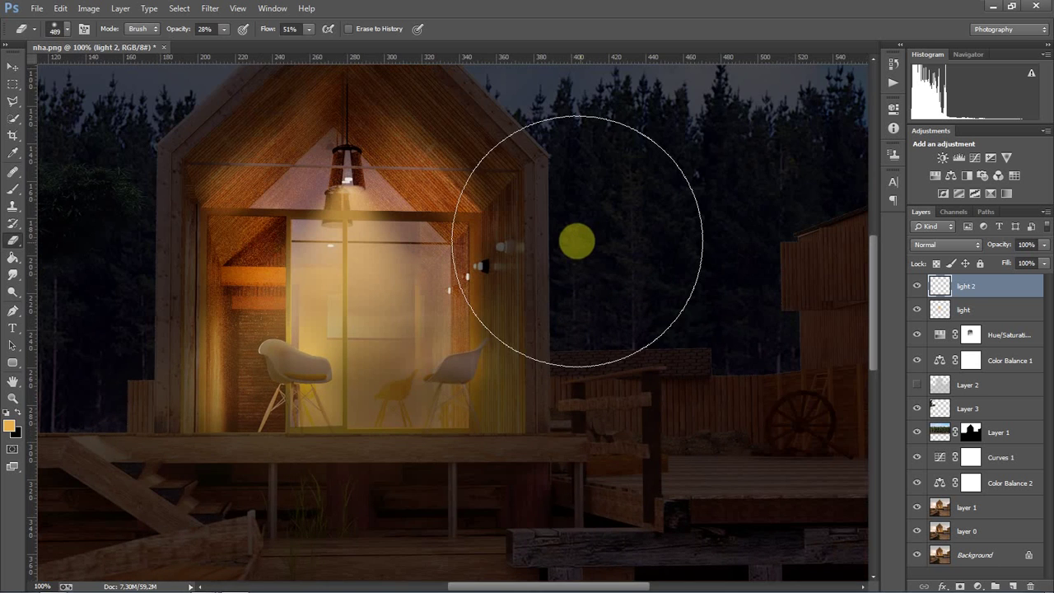
pyautogui.scroll(2, 551, 237)
pyautogui.scroll(1, 551, 238)
pyautogui.press('b')
pyautogui.rightClick(519, 264)
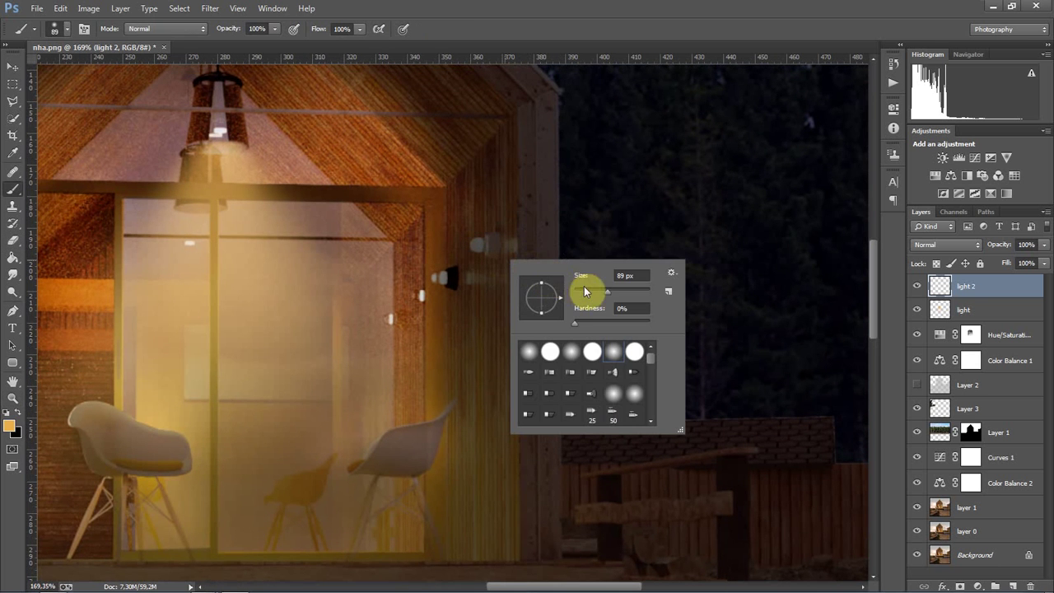
pyautogui.moveTo(597, 290); pyautogui.dragTo(597, 290)
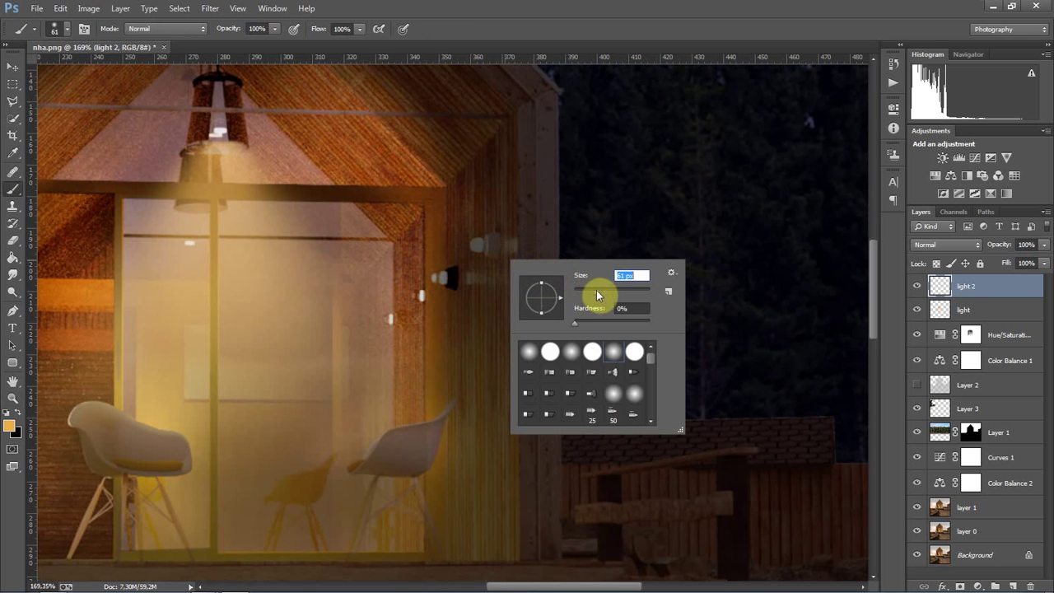
pyautogui.click(476, 245)
pyautogui.click(437, 271)
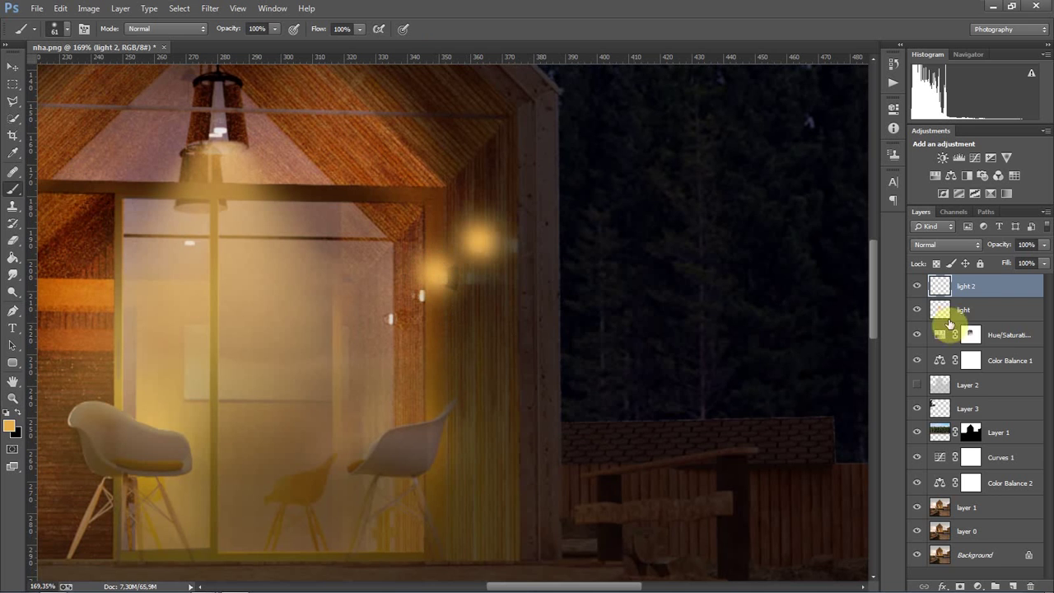
# Blend light 2 in Screen mode at 56% opacity
pyautogui.click(955, 246)
pyautogui.click(948, 350)
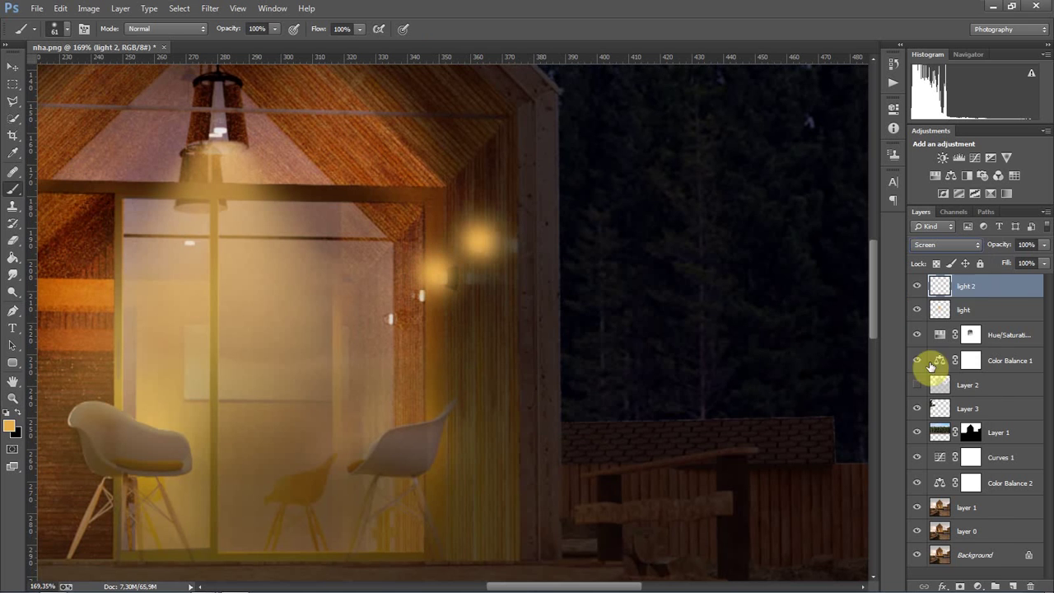
pyautogui.moveTo(1000, 245); pyautogui.dragTo(976, 251)
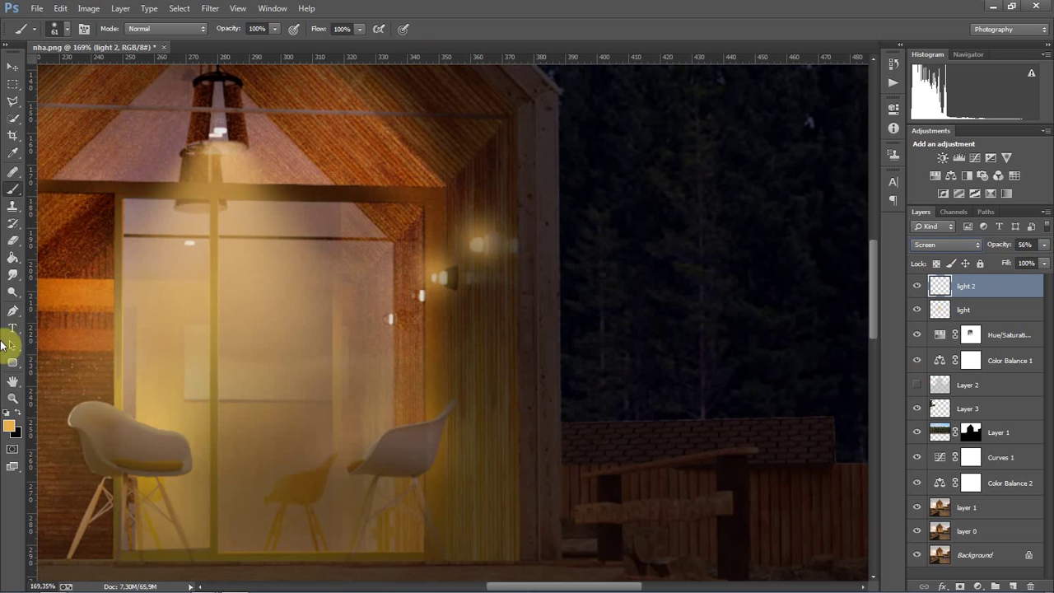
# Pan around the cabin front and gable and enlarge the brush to 142 px
pyautogui.click(10, 387)
pyautogui.moveTo(419, 358)
pyautogui.mouseDown()
pyautogui.moveTo(500, 393)
pyautogui.moveTo(499, 476)
pyautogui.mouseUp()
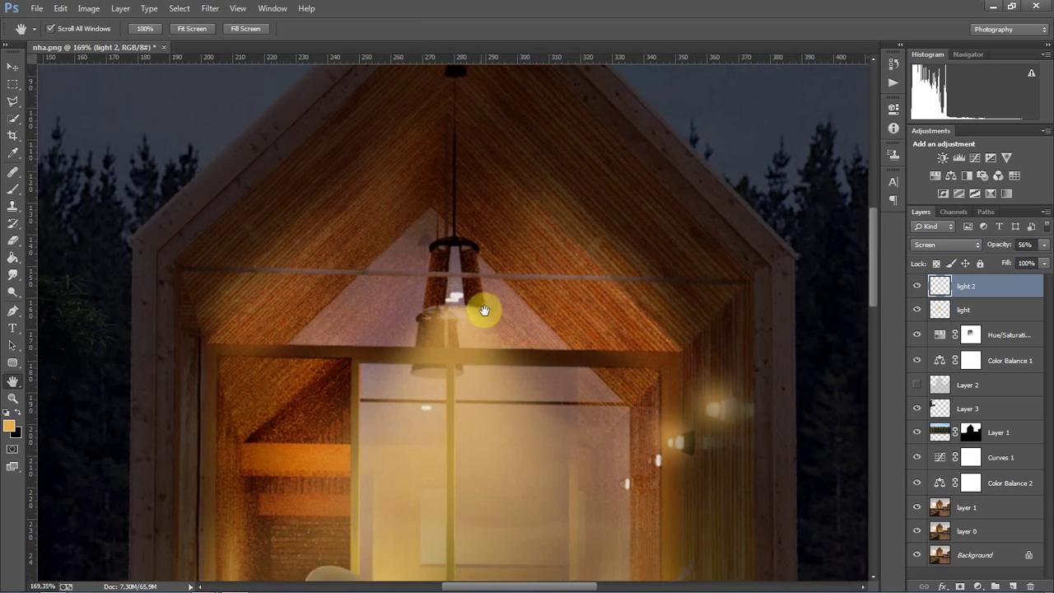
pyautogui.moveTo(483, 305)
pyautogui.mouseDown()
pyautogui.moveTo(453, 323)
pyautogui.moveTo(407, 266)
pyautogui.mouseUp()
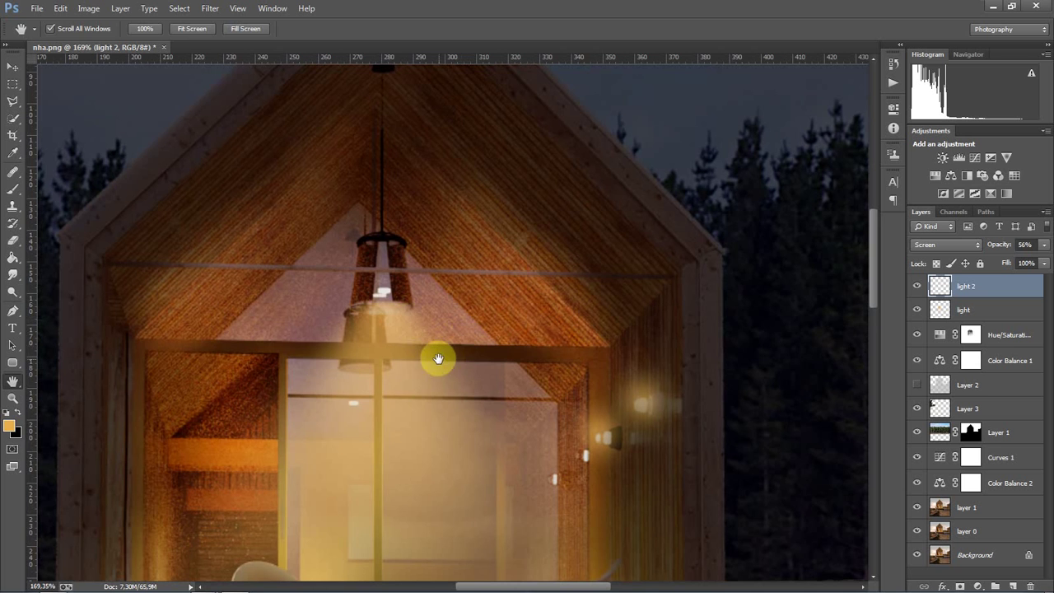
pyautogui.press('b')
pyautogui.rightClick(414, 324)
pyautogui.moveTo(510, 352); pyautogui.dragTo(529, 353)
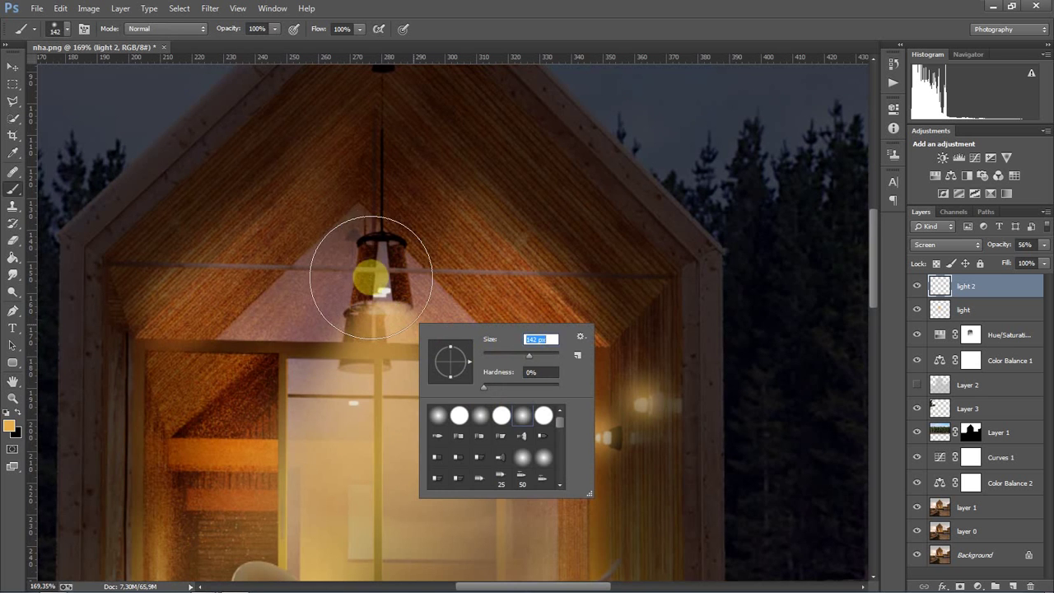
pyautogui.press('Return')
pyautogui.scroll(-3, 396, 330)
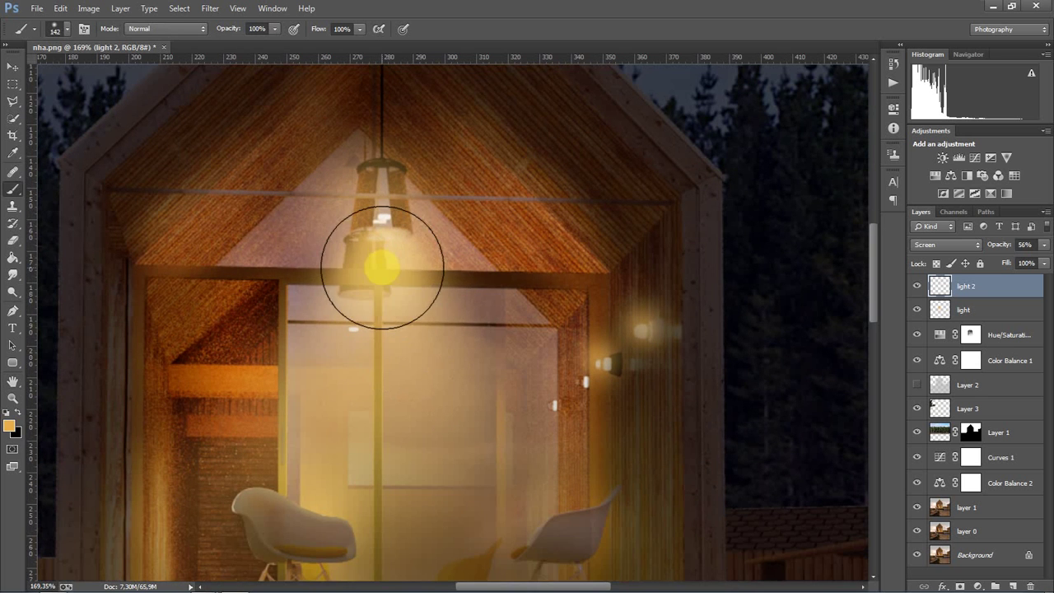
pyautogui.moveTo(607, 324); pyautogui.dragTo(35, 423)
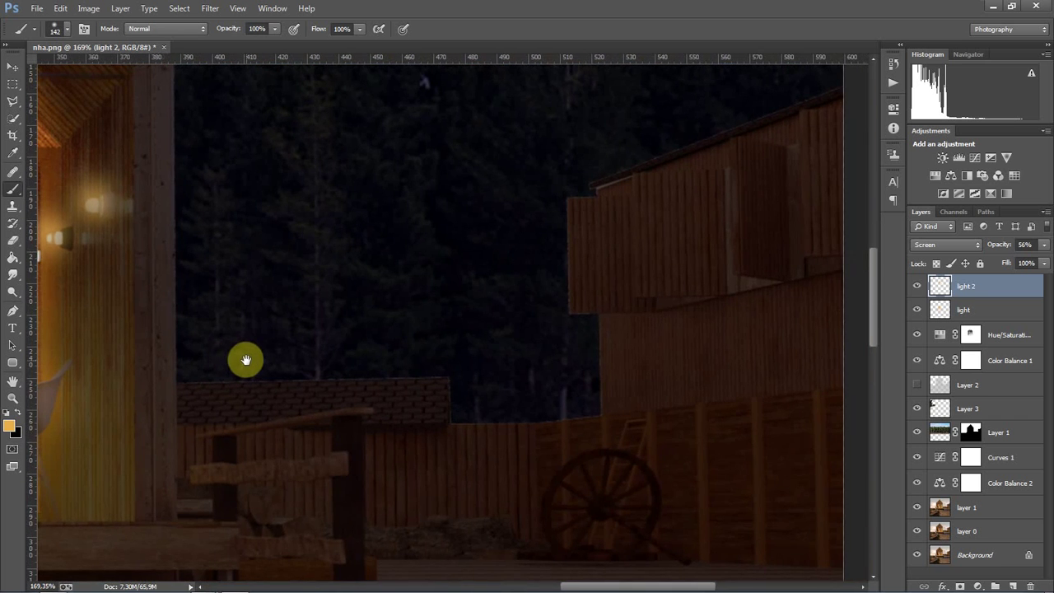
pyautogui.moveTo(245, 360)
pyautogui.mouseDown()
pyautogui.moveTo(346, 417)
pyautogui.moveTo(777, 443)
pyautogui.mouseUp()
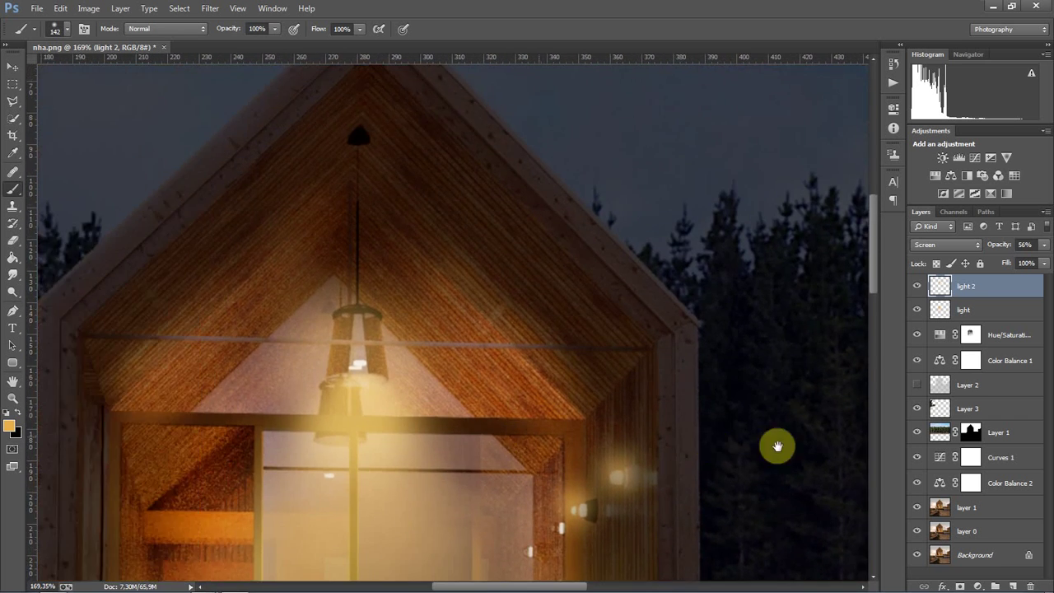
pyautogui.scroll(-5, 438, 341)
pyautogui.hscroll(5, 432, 337)
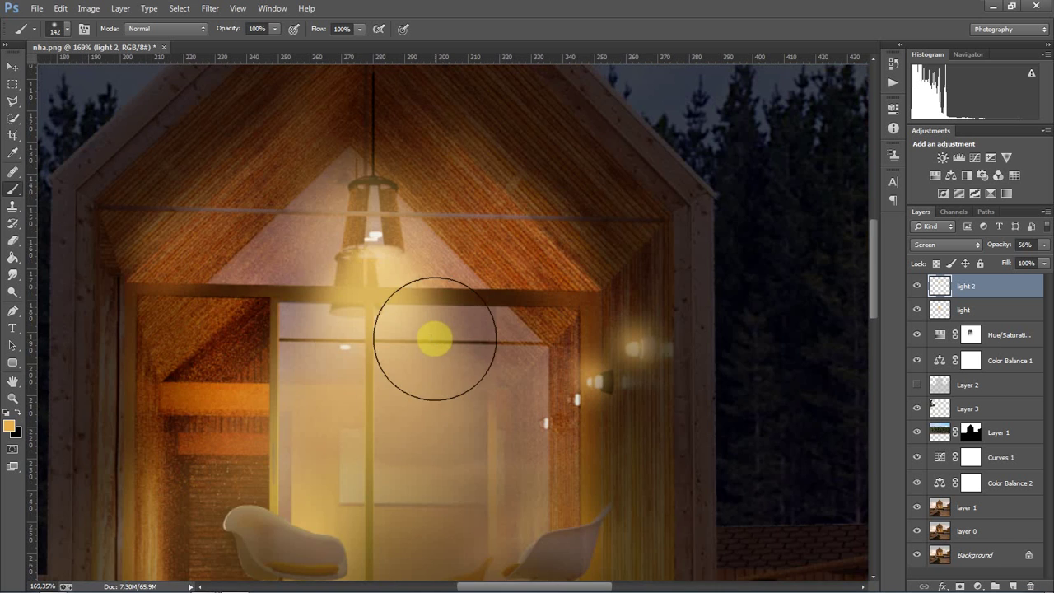
pyautogui.scroll(2, 437, 344)
# Fit the image on screen and toggle the Hue/Saturation 1 darkening off and back on
pyautogui.hotkey('ctrl', '0')
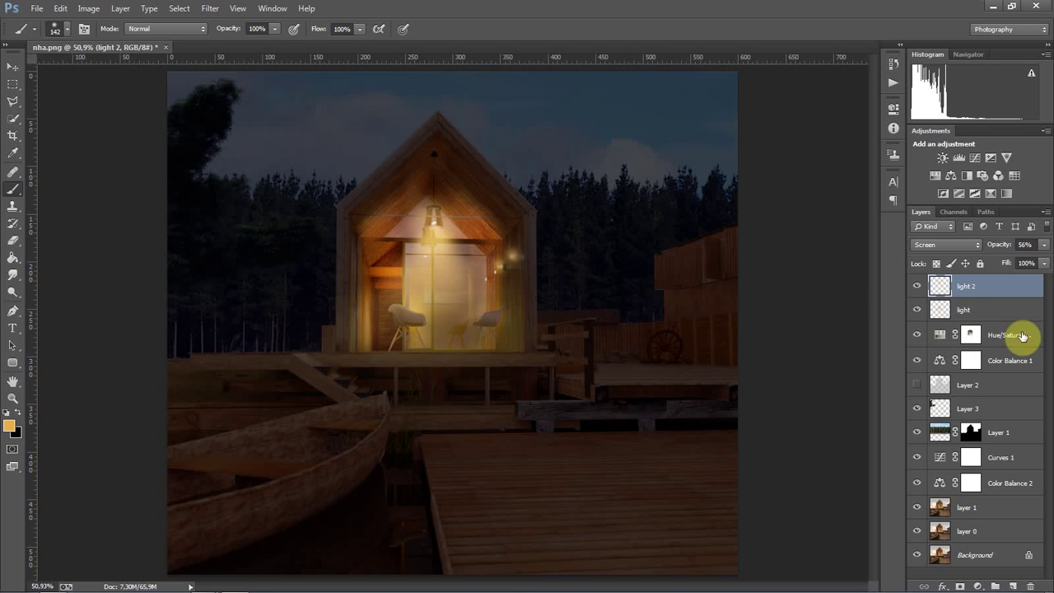
pyautogui.click(1021, 336)
pyautogui.click(917, 335)
pyautogui.click(919, 336)
pyautogui.click(919, 336)
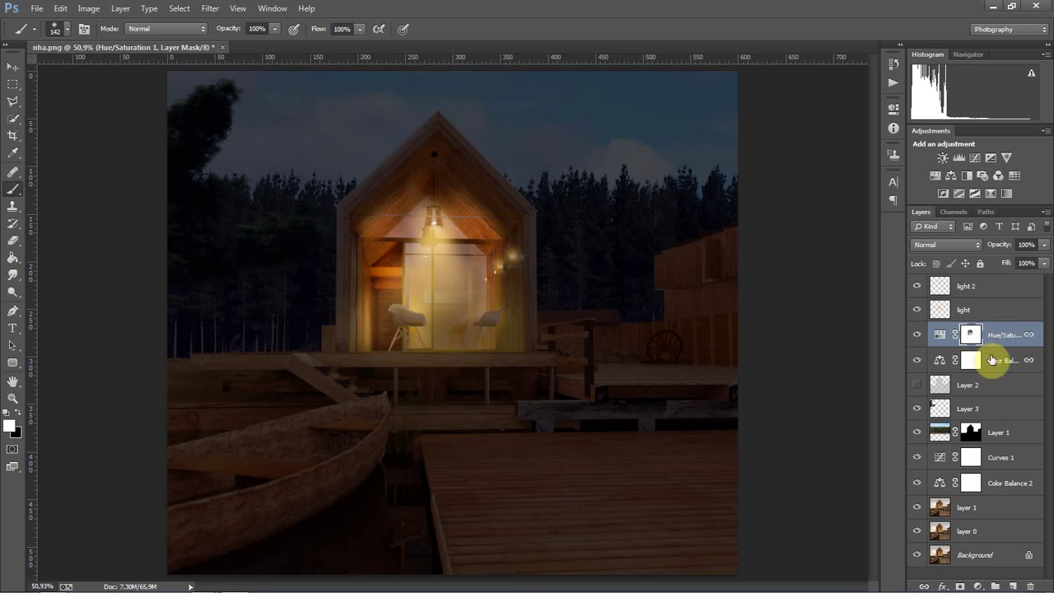
# Zoom into the right-hand barn and Polygonal Lasso the wall beside the shutter
pyautogui.press('z')
pyautogui.moveTo(718, 258)
pyautogui.mouseDown()
pyautogui.moveTo(758, 253)
pyautogui.moveTo(699, 260)
pyautogui.moveTo(619, 249)
pyautogui.moveTo(680, 226)
pyautogui.mouseUp()
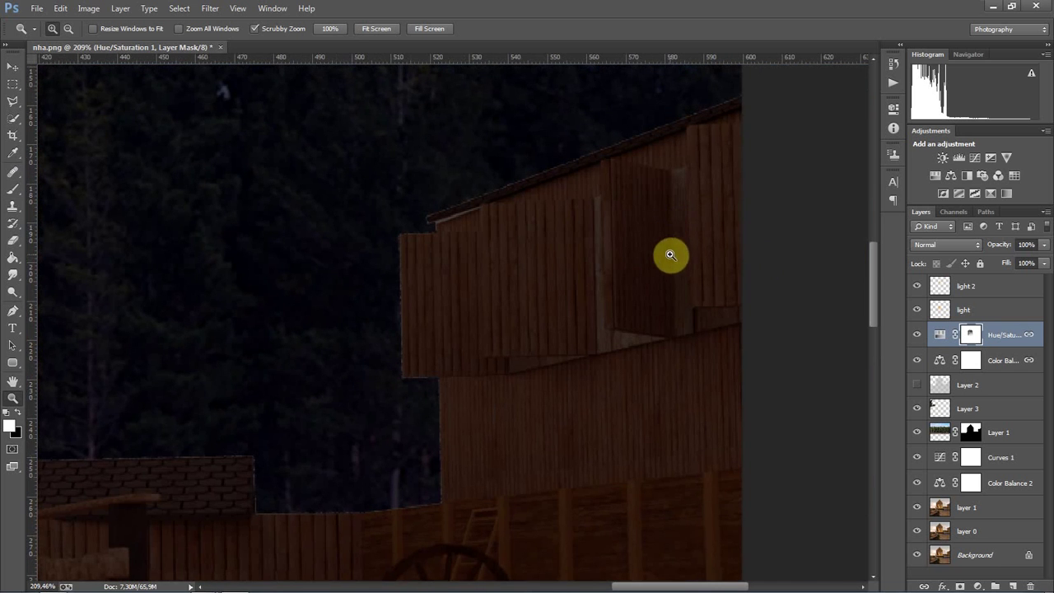
pyautogui.press('l')
pyautogui.click(664, 339)
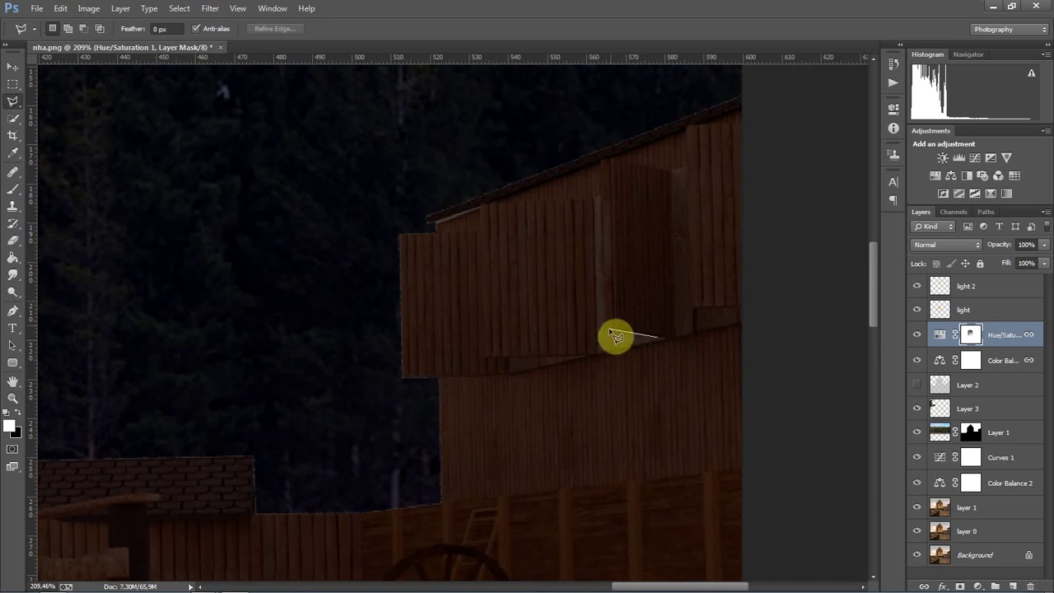
pyautogui.click(606, 330)
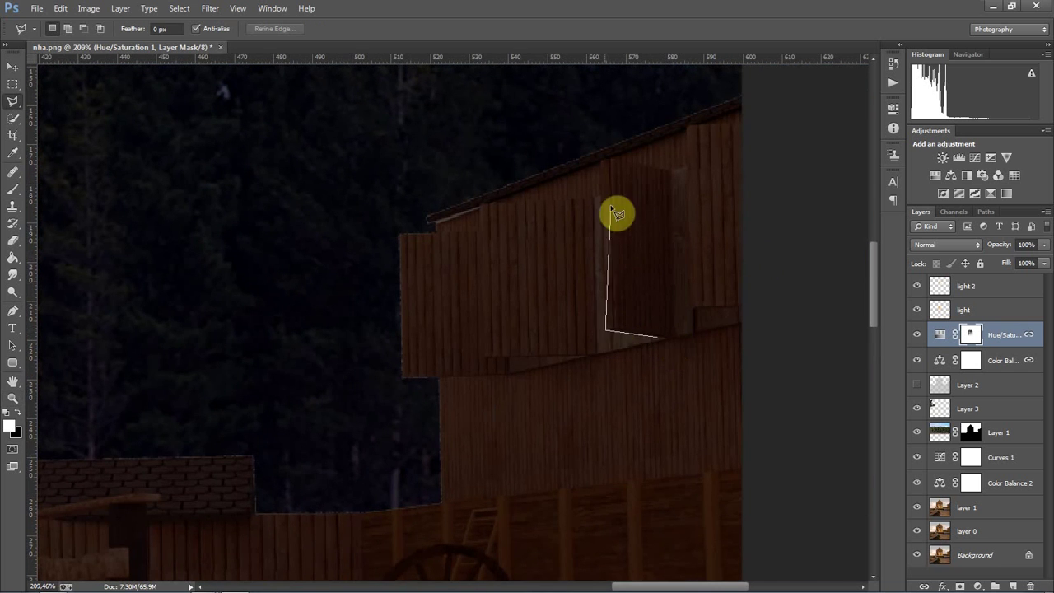
pyautogui.click(603, 161)
pyautogui.click(669, 170)
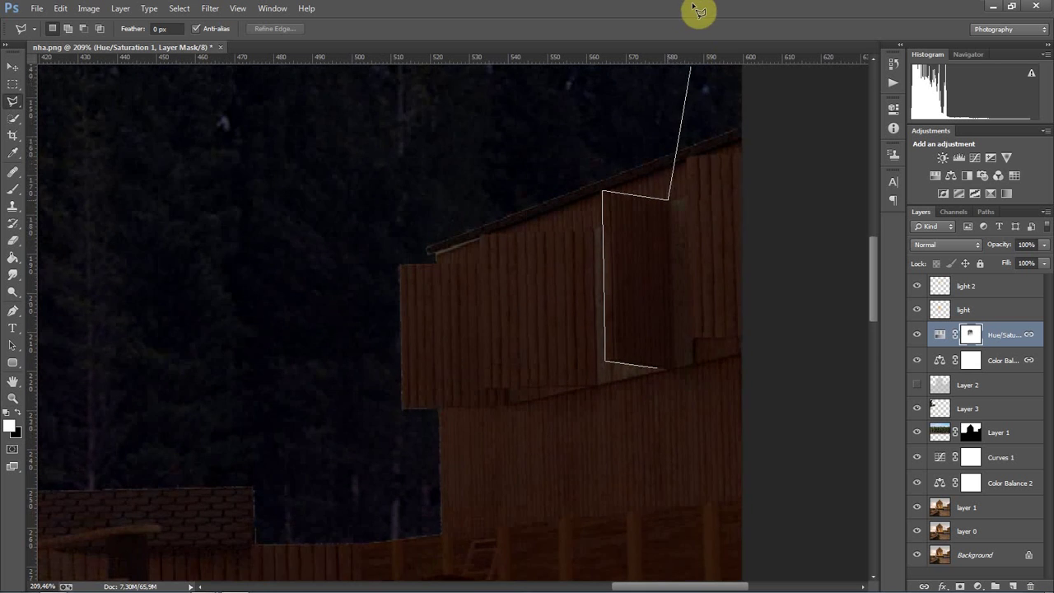
pyautogui.click(640, 105)
pyautogui.click(372, 140)
pyautogui.click(310, 514)
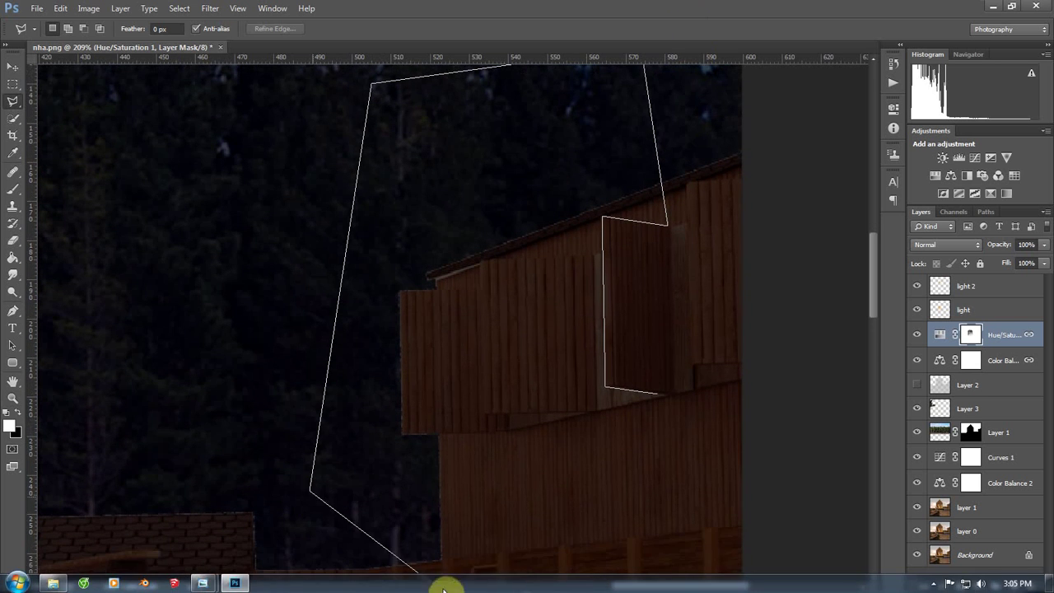
pyautogui.click(539, 546)
pyautogui.click(733, 567)
pyautogui.doubleClick(753, 449)
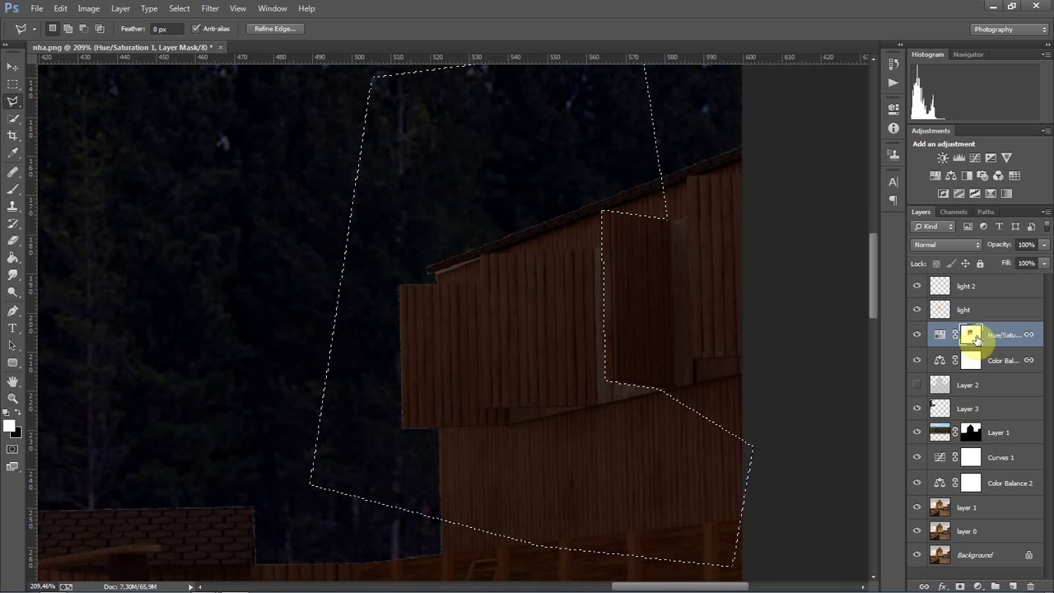
# Erase the Hue/Saturation mask over that wall with a 142 px eraser, then deselect
pyautogui.press('e')
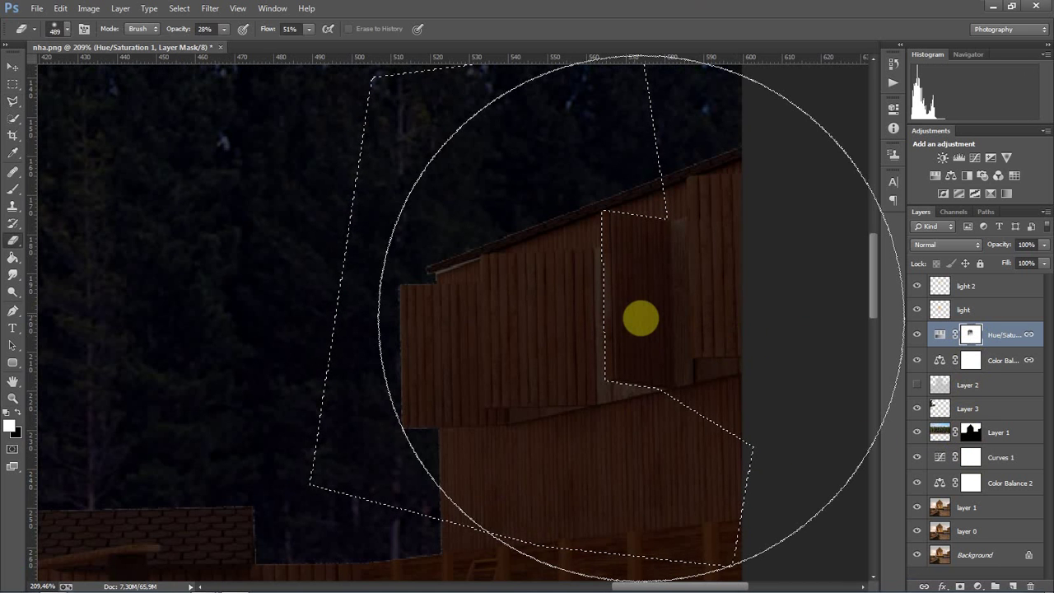
pyautogui.rightClick(641, 319)
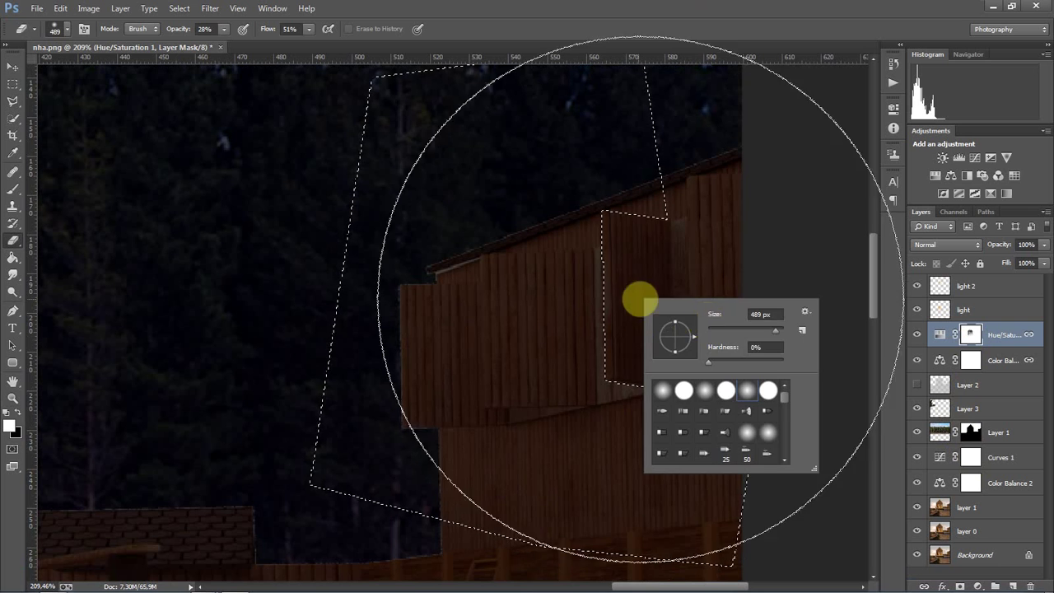
pyautogui.moveTo(757, 332); pyautogui.dragTo(618, 258)
pyautogui.press('Return')
pyautogui.moveTo(623, 295)
pyautogui.mouseDown()
pyautogui.moveTo(607, 330)
pyautogui.moveTo(605, 283)
pyautogui.moveTo(598, 305)
pyautogui.moveTo(581, 313)
pyautogui.moveTo(565, 318)
pyautogui.moveTo(565, 300)
pyautogui.mouseUp()
pyautogui.hotkey('ctrl', 'd')
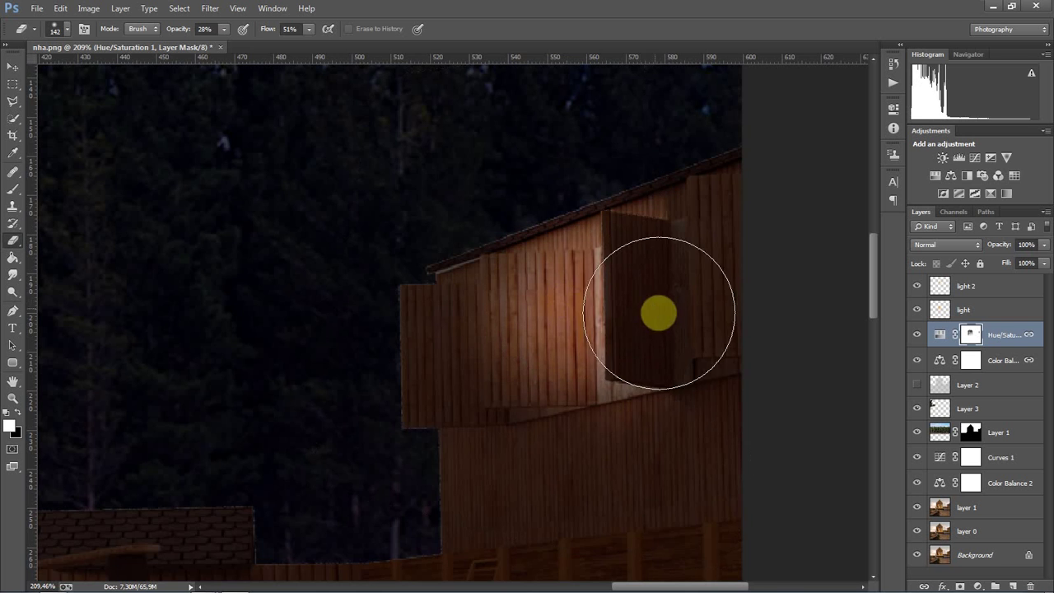
# Reframe the barn and Polygonal Lasso the wall panel left of the glow
pyautogui.moveTo(548, 357)
pyautogui.mouseDown()
pyautogui.moveTo(448, 343)
pyautogui.moveTo(721, 331)
pyautogui.mouseUp()
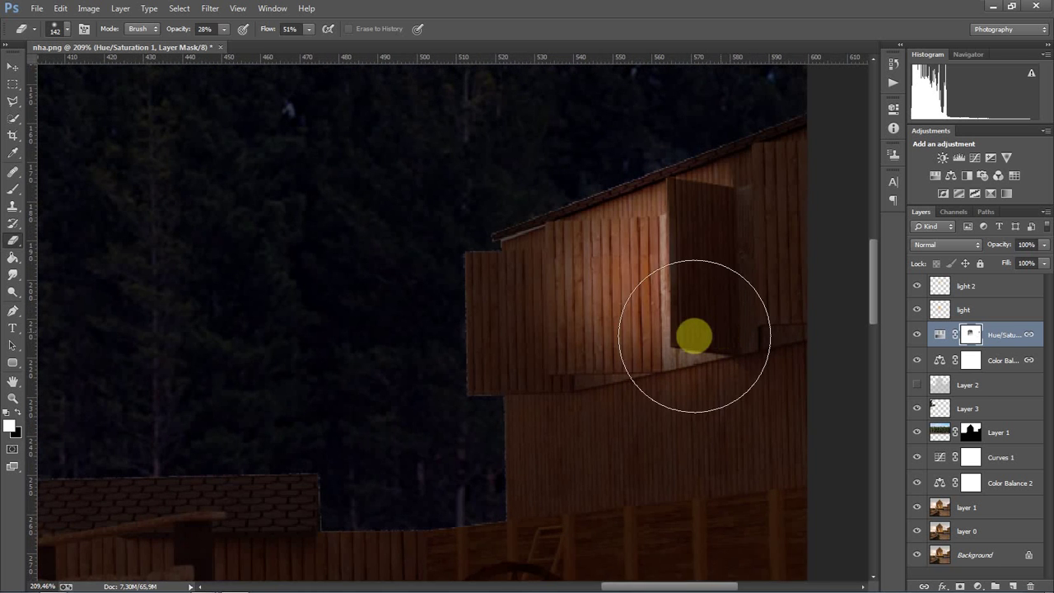
pyautogui.press('z')
pyautogui.moveTo(575, 350); pyautogui.dragTo(588, 341)
pyautogui.press('l')
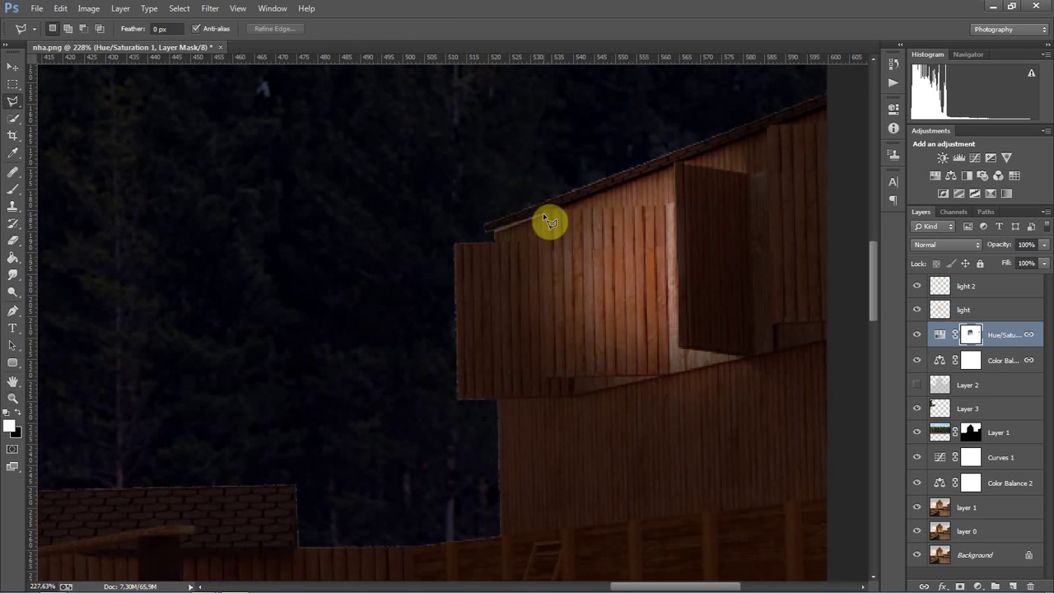
pyautogui.click(541, 215)
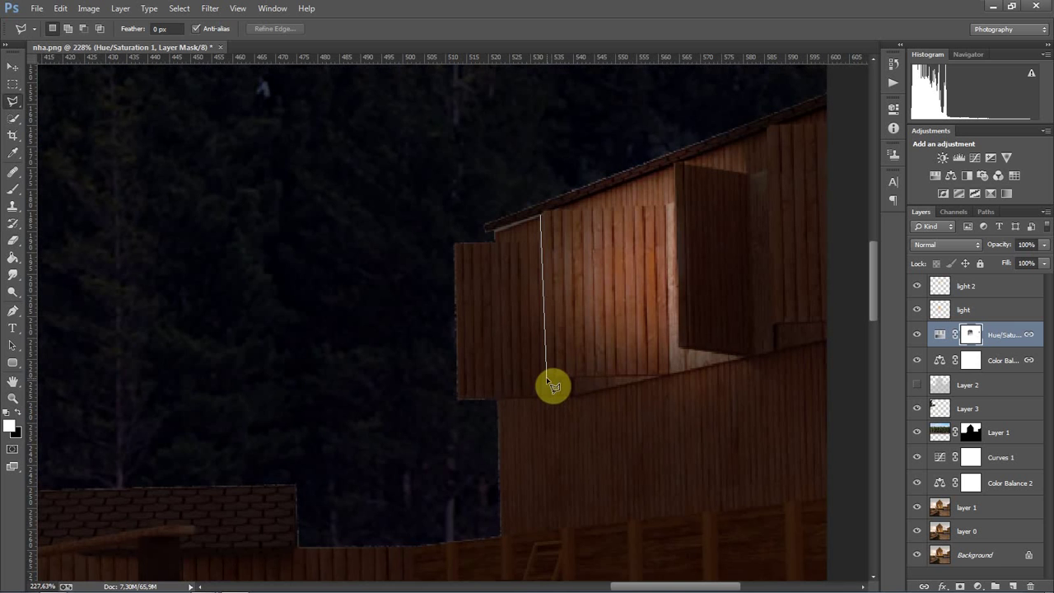
pyautogui.click(547, 378)
pyautogui.click(666, 375)
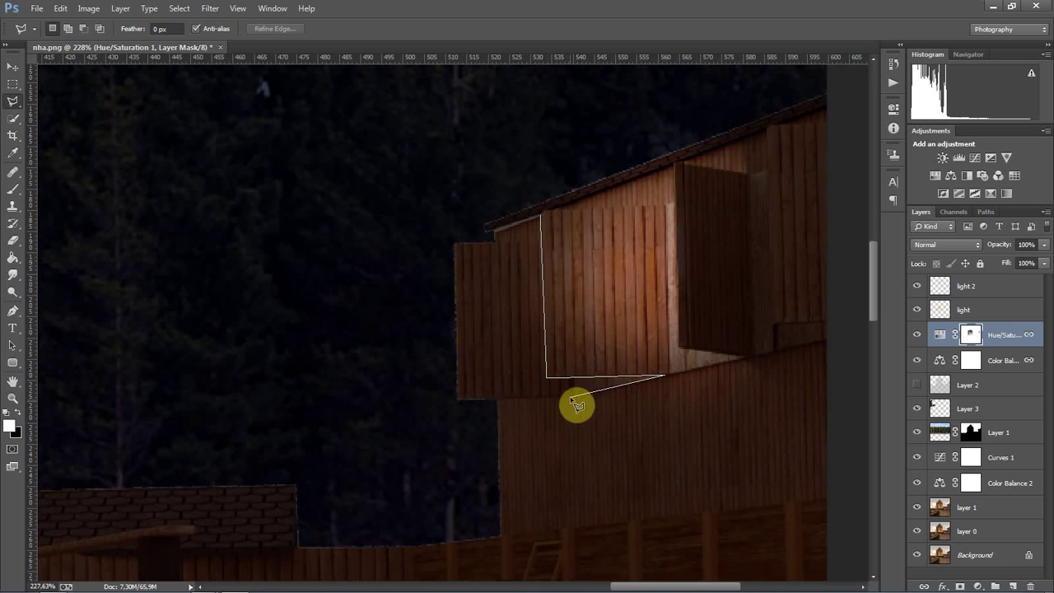
pyautogui.click(571, 397)
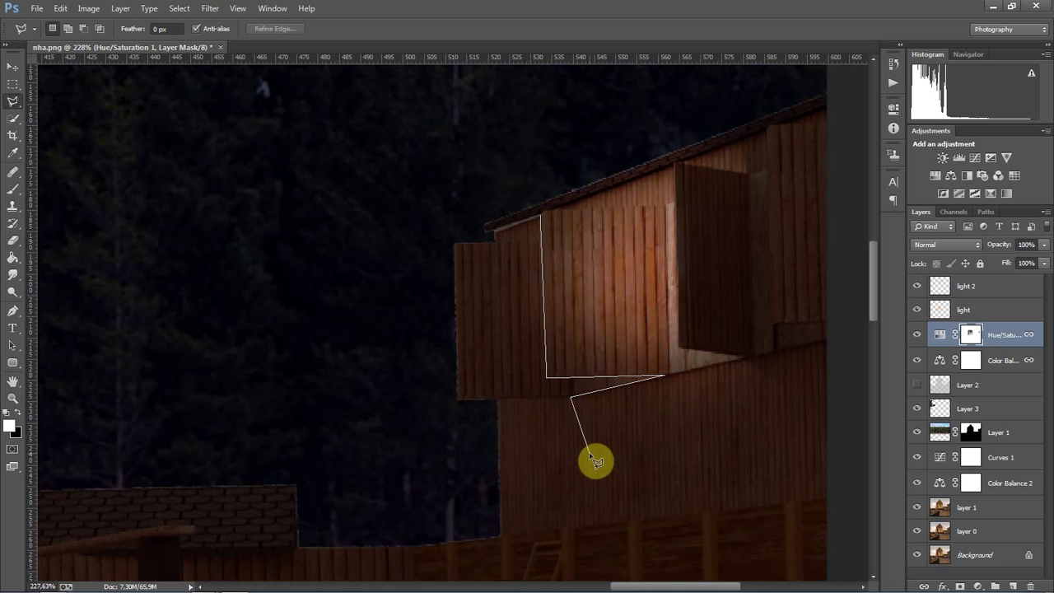
pyautogui.press('BackSpace')
pyautogui.click(674, 506)
pyautogui.click(551, 547)
pyautogui.click(330, 439)
pyautogui.click(268, 180)
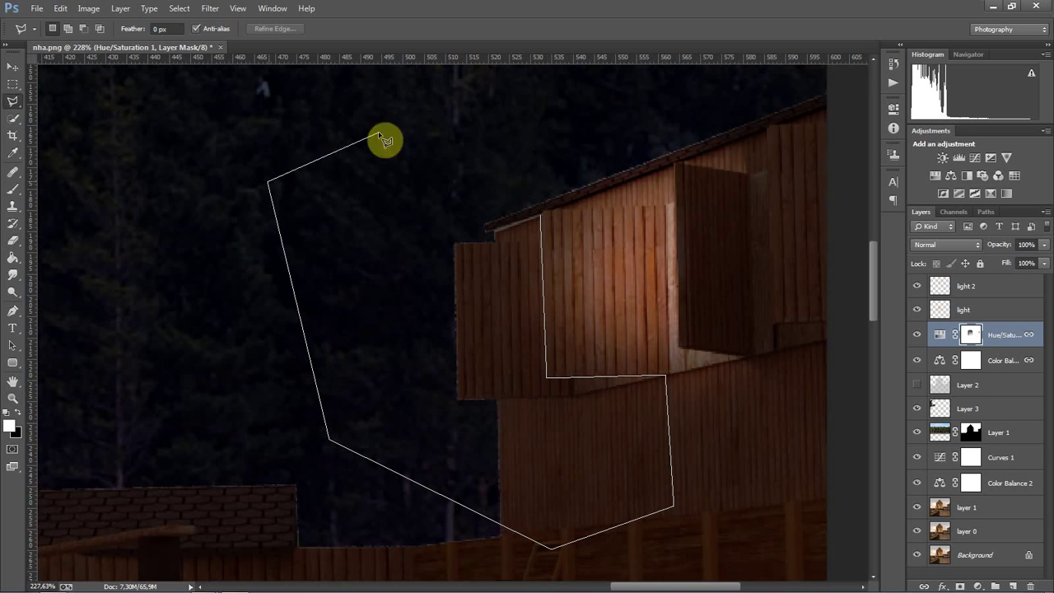
pyautogui.click(479, 121)
pyautogui.click(664, 81)
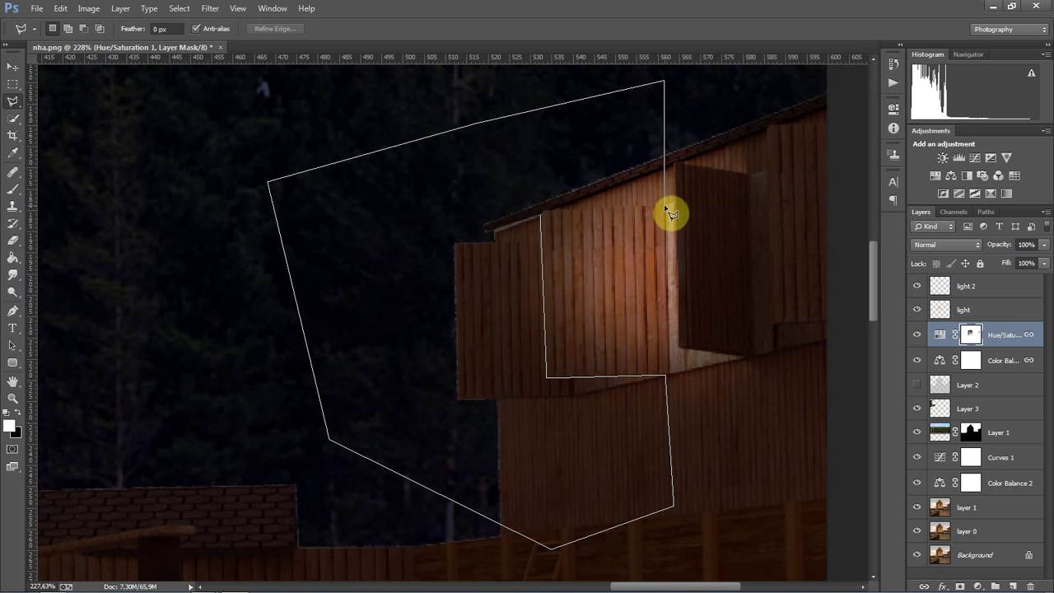
pyautogui.click(656, 205)
pyautogui.click(544, 213)
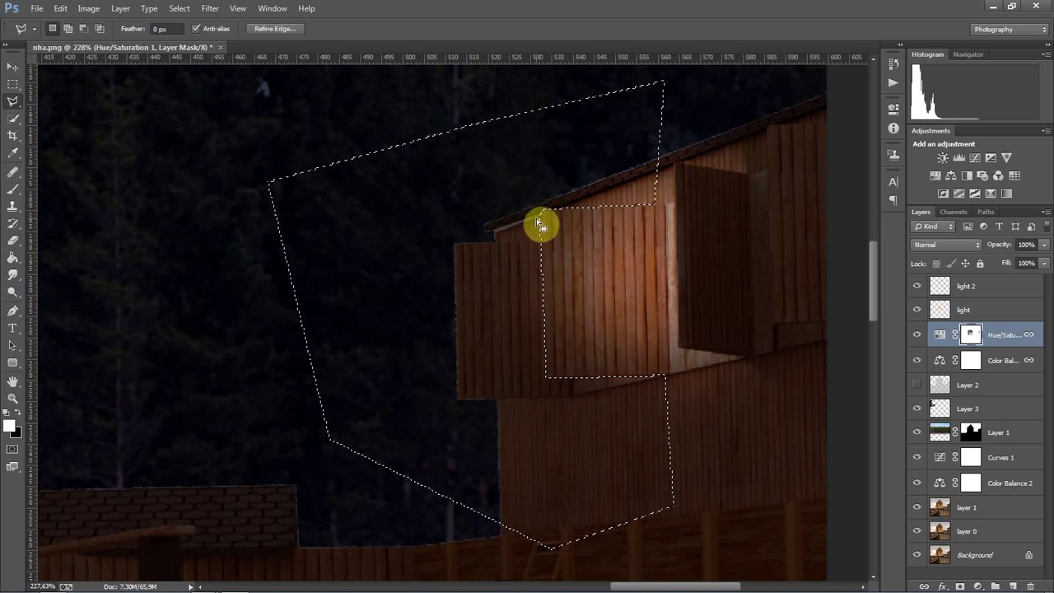
# Erase the mask over that wall panel, deselect, and fit the image on screen
pyautogui.press('e')
pyautogui.moveTo(528, 322)
pyautogui.mouseDown()
pyautogui.moveTo(588, 365)
pyautogui.moveTo(588, 253)
pyautogui.moveTo(548, 274)
pyautogui.moveTo(569, 322)
pyautogui.moveTo(577, 316)
pyautogui.moveTo(555, 301)
pyautogui.moveTo(568, 332)
pyautogui.moveTo(560, 318)
pyautogui.moveTo(494, 313)
pyautogui.mouseUp()
pyautogui.hotkey('ctrl', 'd')
pyautogui.hotkey('ctrl', '0')
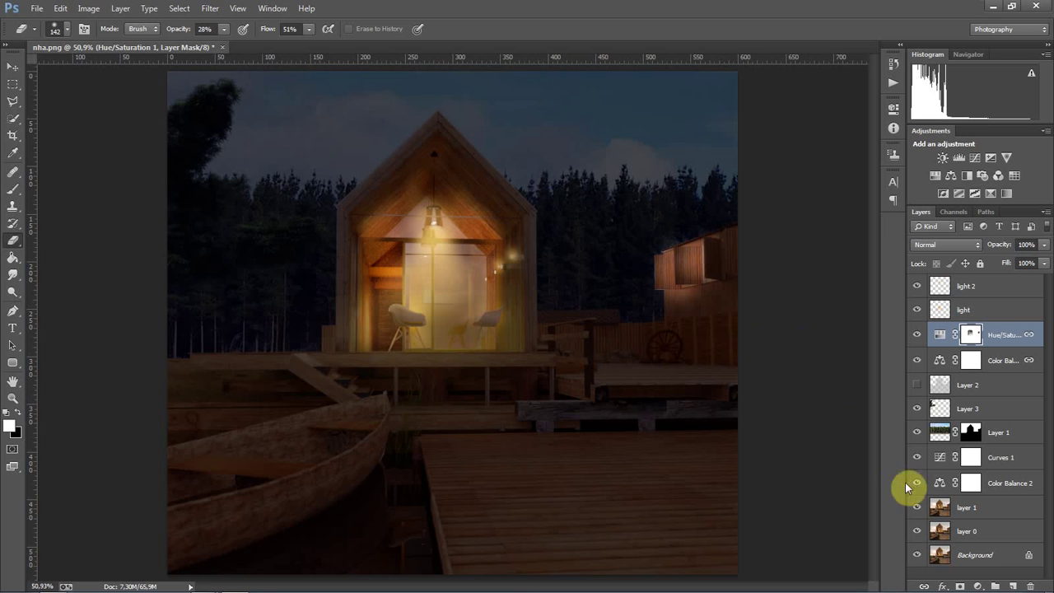
# Toggle layer 1 to compare, then select light 2 and show the new adjustment layer list
pyautogui.click(918, 506)
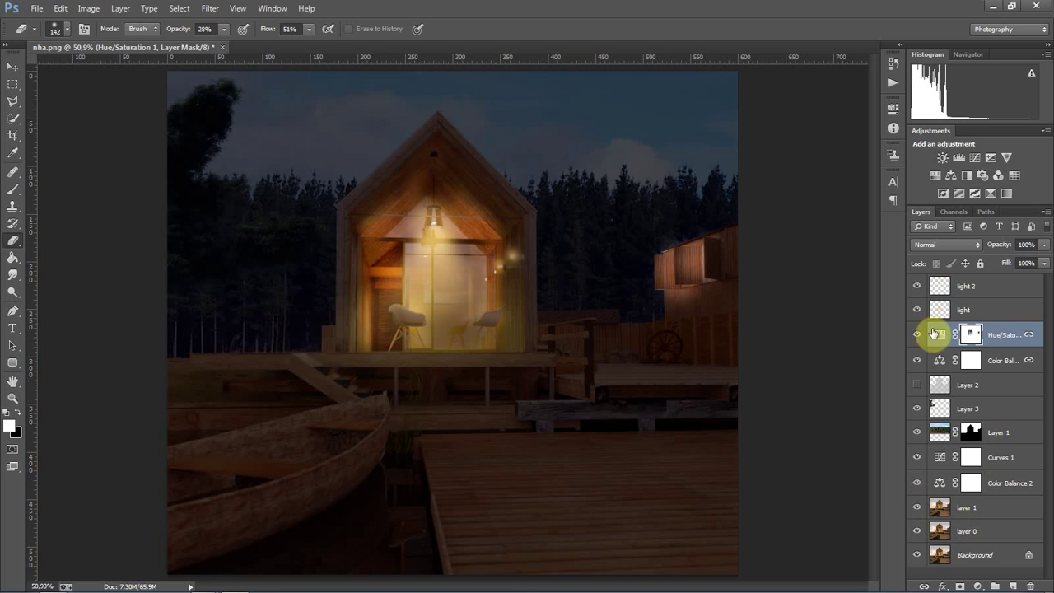
pyautogui.click(973, 508)
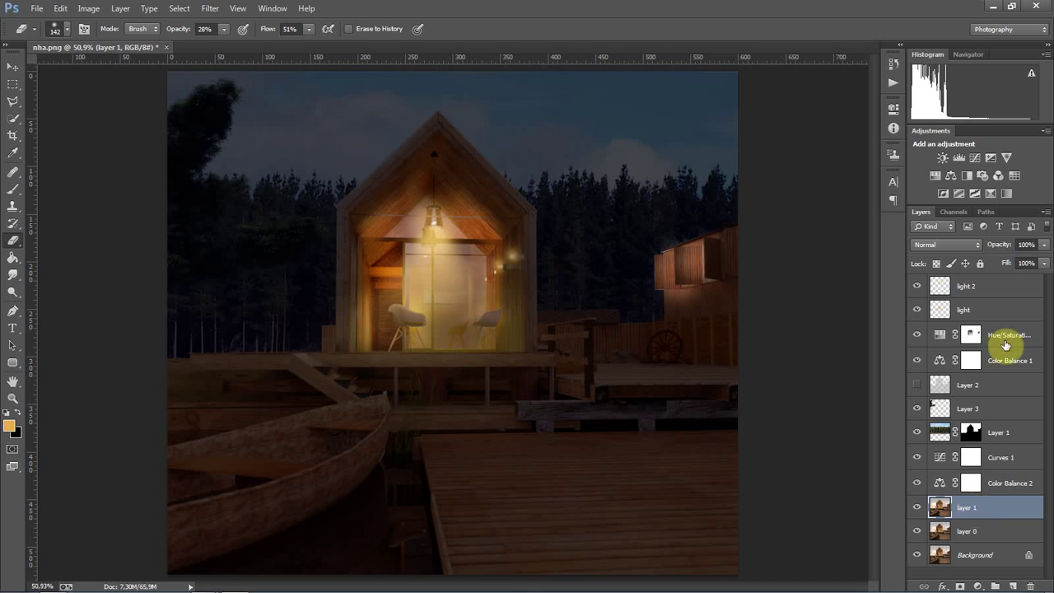
pyautogui.click(985, 288)
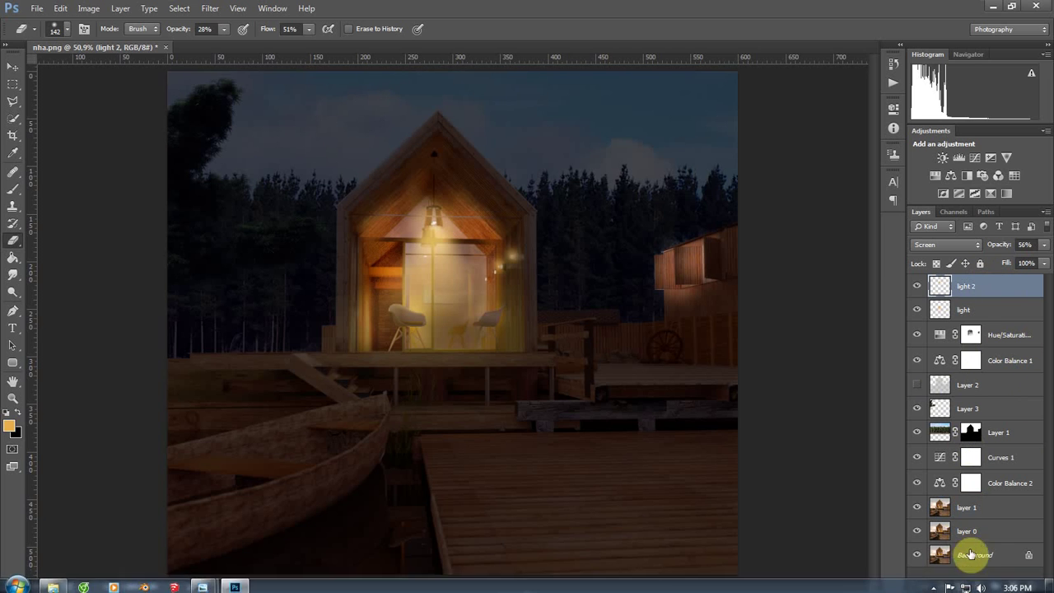
pyautogui.click(985, 586)
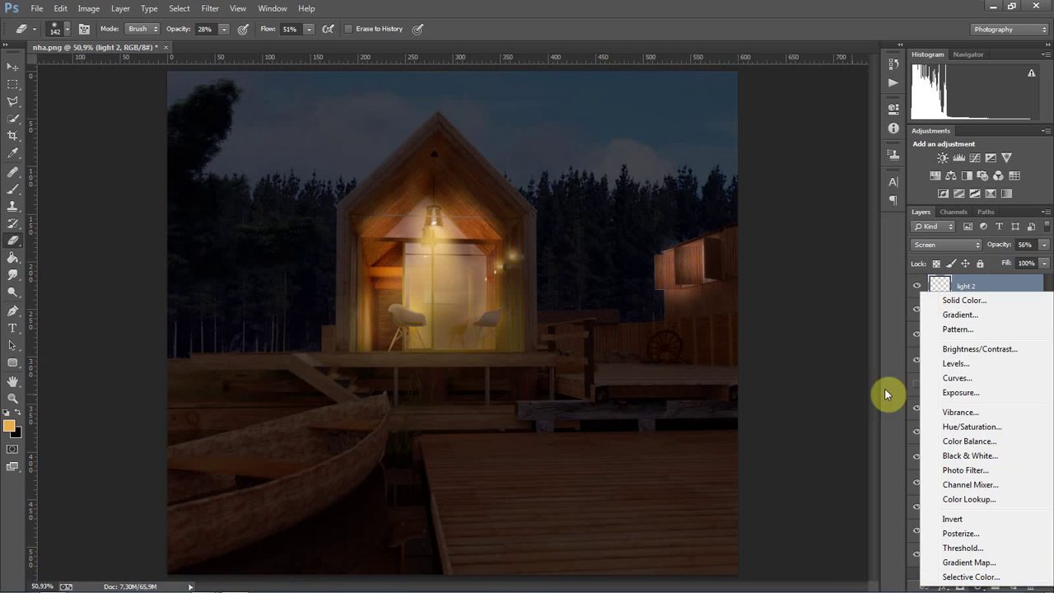
# Add a Curves 2 adjustment above light 2, shaping it to input 47, output 29
pyautogui.click(957, 378)
pyautogui.moveTo(788, 238); pyautogui.dragTo(789, 251)
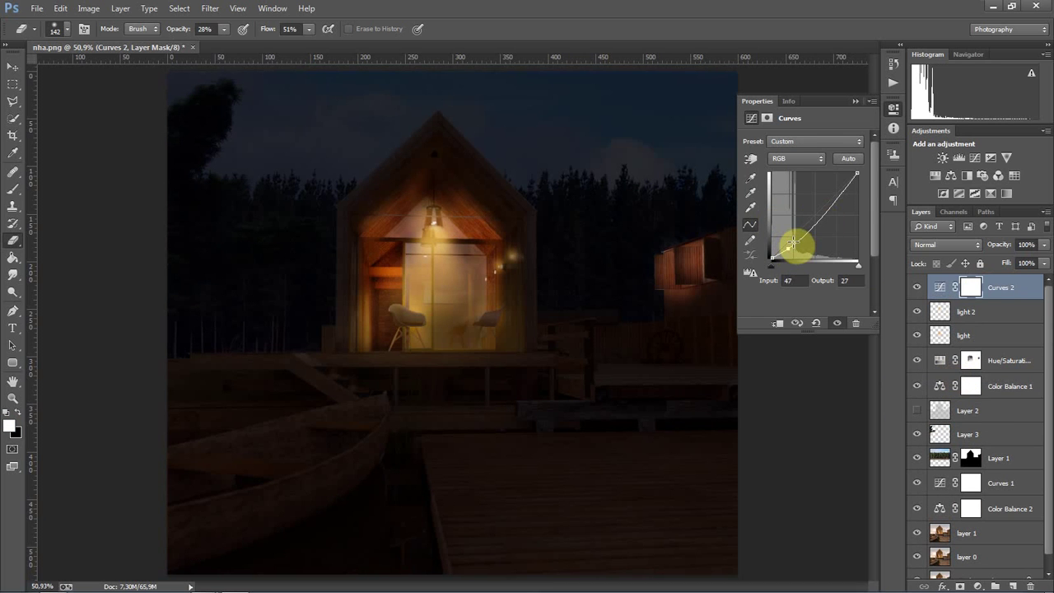
pyautogui.moveTo(790, 250); pyautogui.dragTo(790, 252)
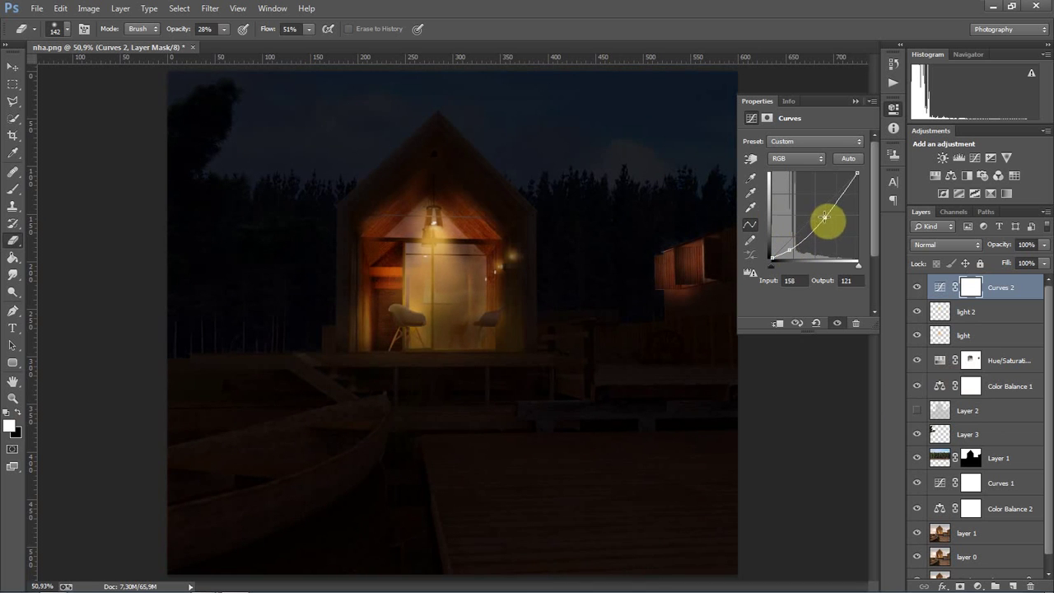
pyautogui.moveTo(825, 217); pyautogui.dragTo(817, 211)
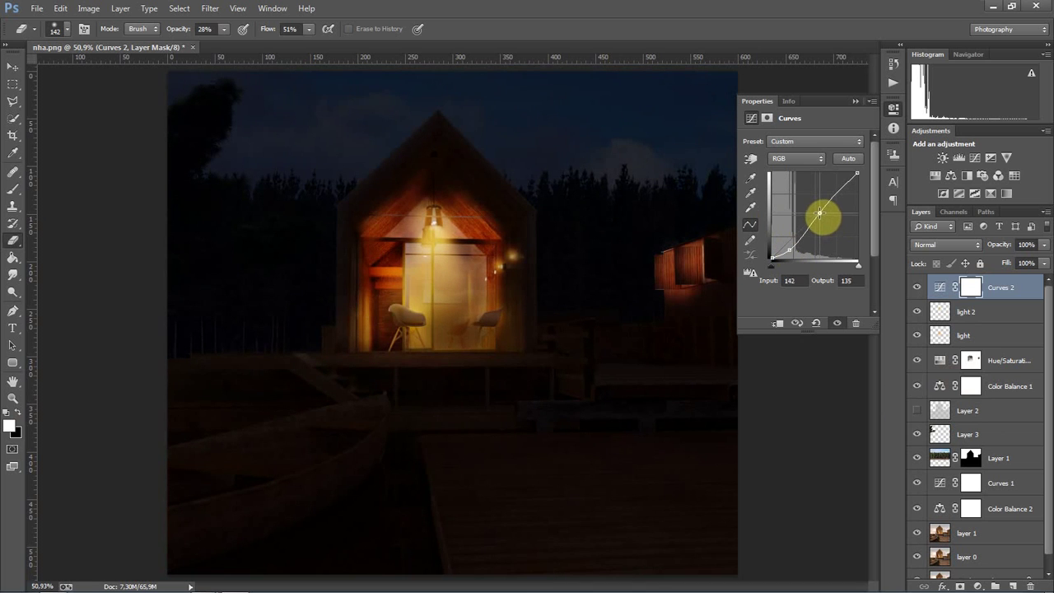
pyautogui.moveTo(790, 247); pyautogui.dragTo(790, 245)
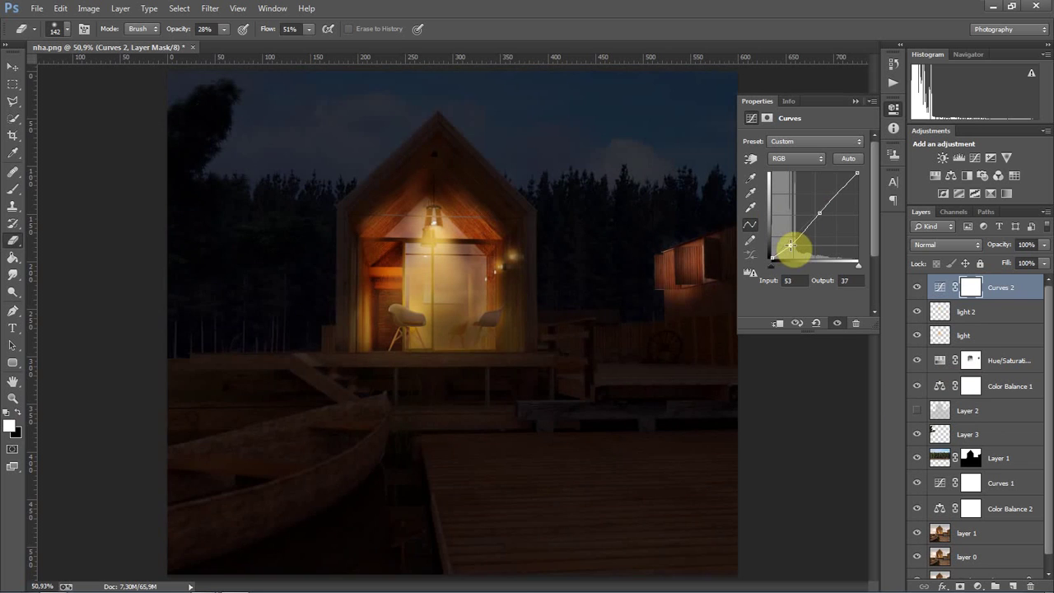
pyautogui.moveTo(820, 213); pyautogui.dragTo(826, 203)
pyautogui.moveTo(792, 250); pyautogui.dragTo(789, 247)
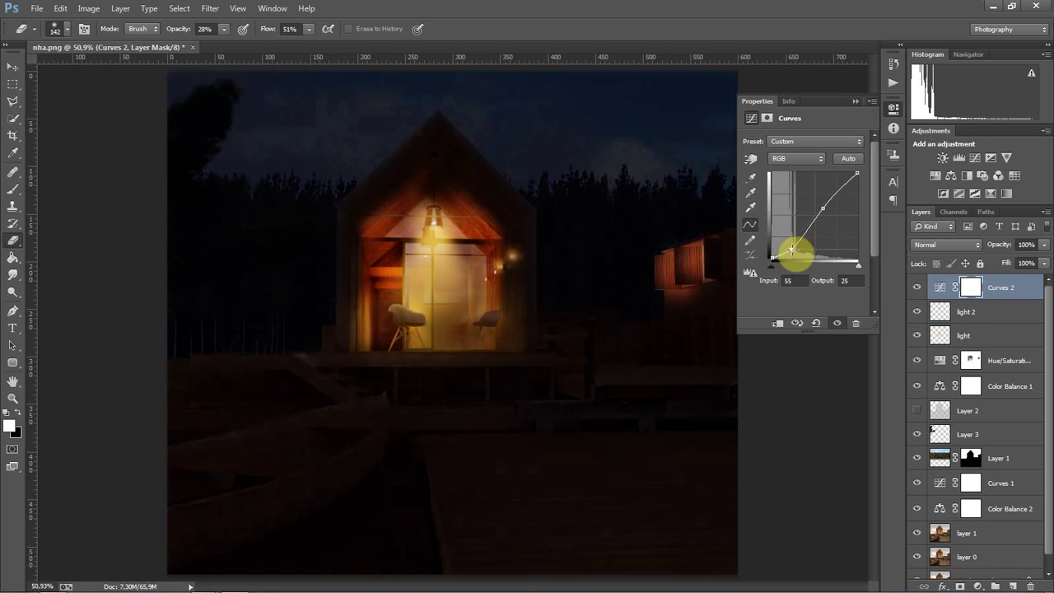
# Compare with and without Curves 2, collapse its properties, and stamp visible layers into Layer 4
pyautogui.click(836, 323)
pyautogui.click(837, 323)
pyautogui.click(836, 323)
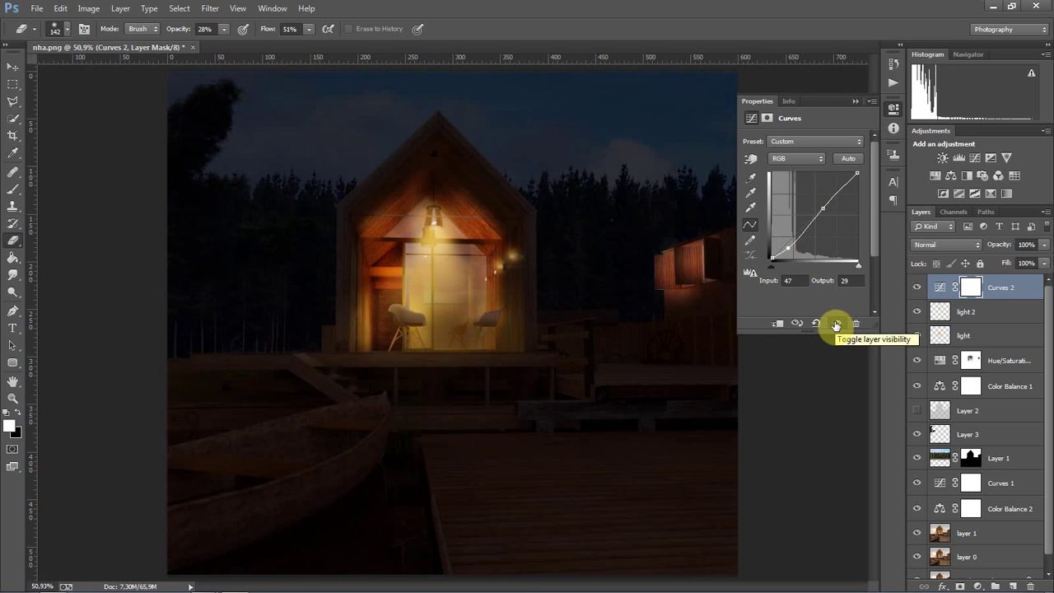
pyautogui.click(836, 323)
pyautogui.click(836, 324)
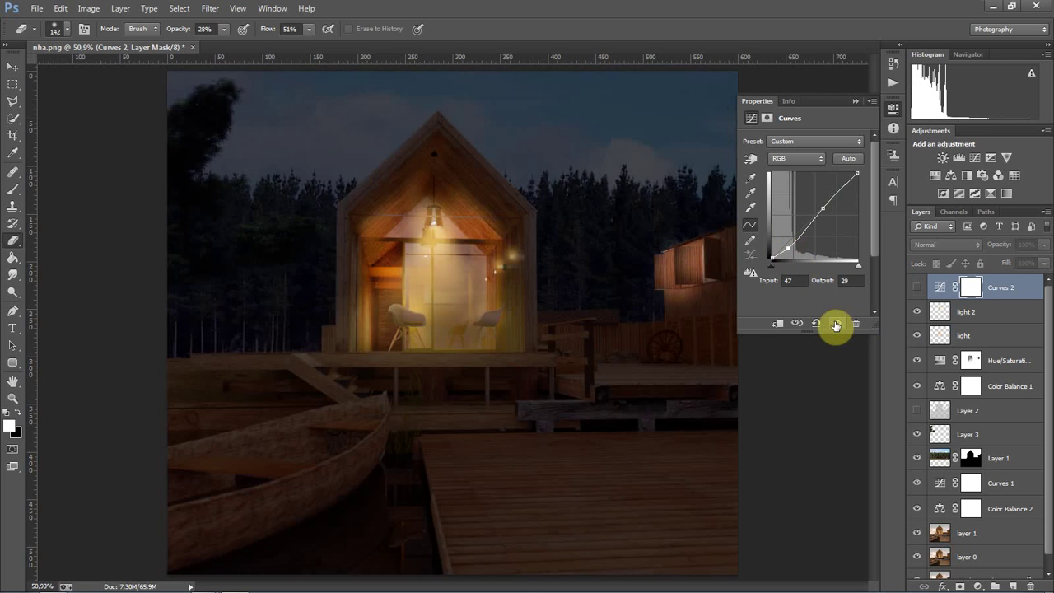
pyautogui.click(836, 323)
pyautogui.click(836, 324)
pyautogui.click(837, 324)
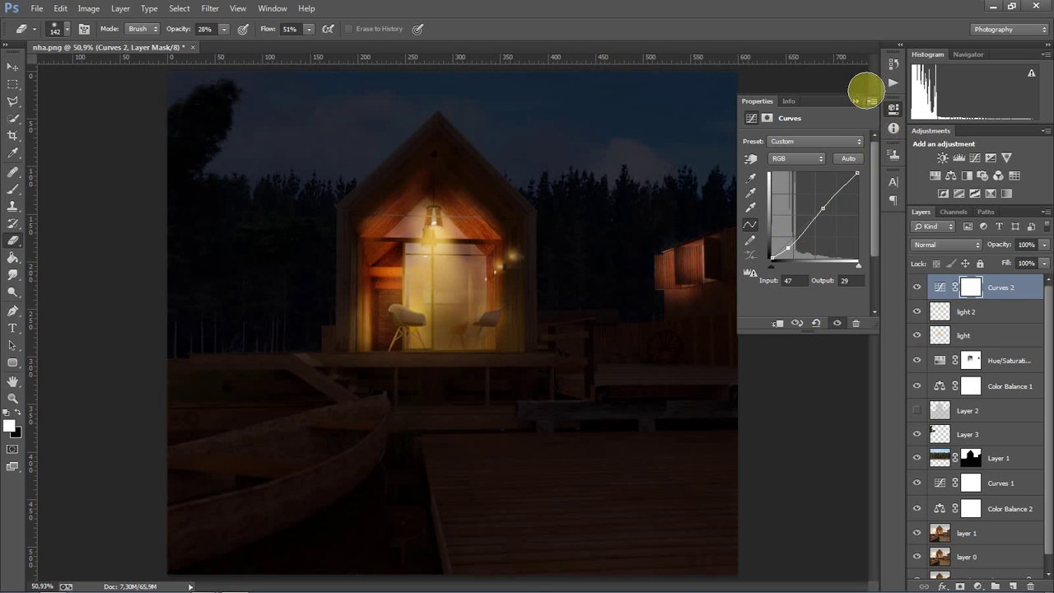
pyautogui.click(857, 101)
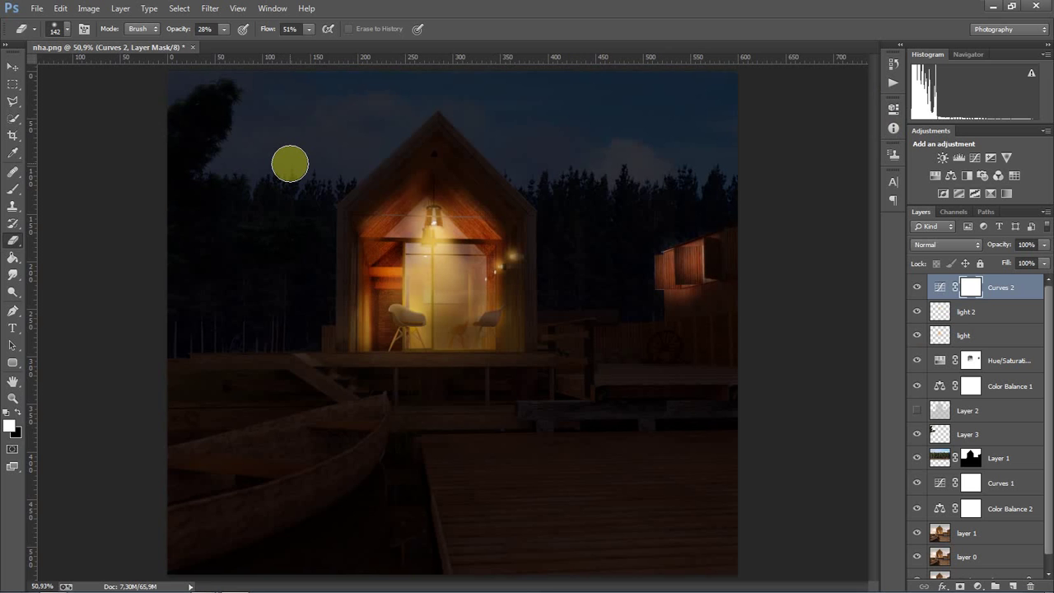
pyautogui.click(996, 293)
pyautogui.hotkey('ctrl', 'shift', 'alt', 'e')
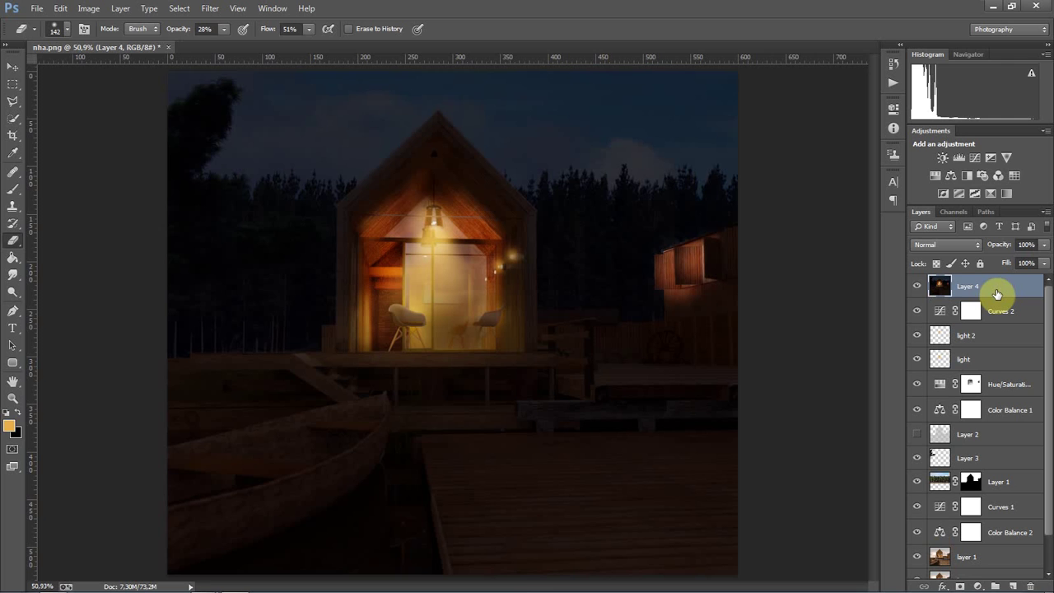
# Marquee the upper scene down to the deck line and copy it to a new layer
pyautogui.press('m')
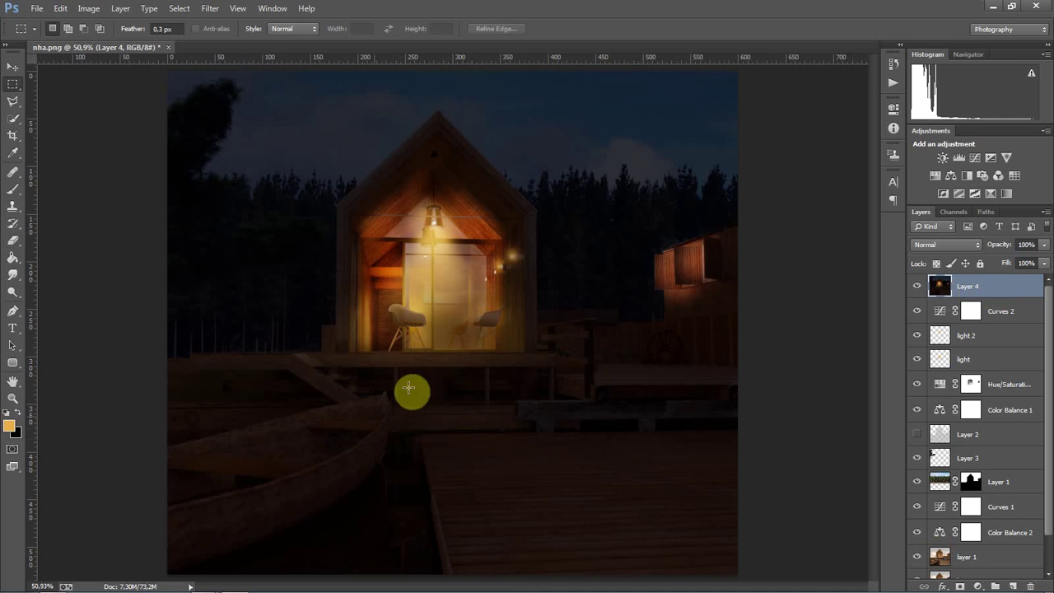
pyautogui.moveTo(156, 65); pyautogui.dragTo(951, 443)
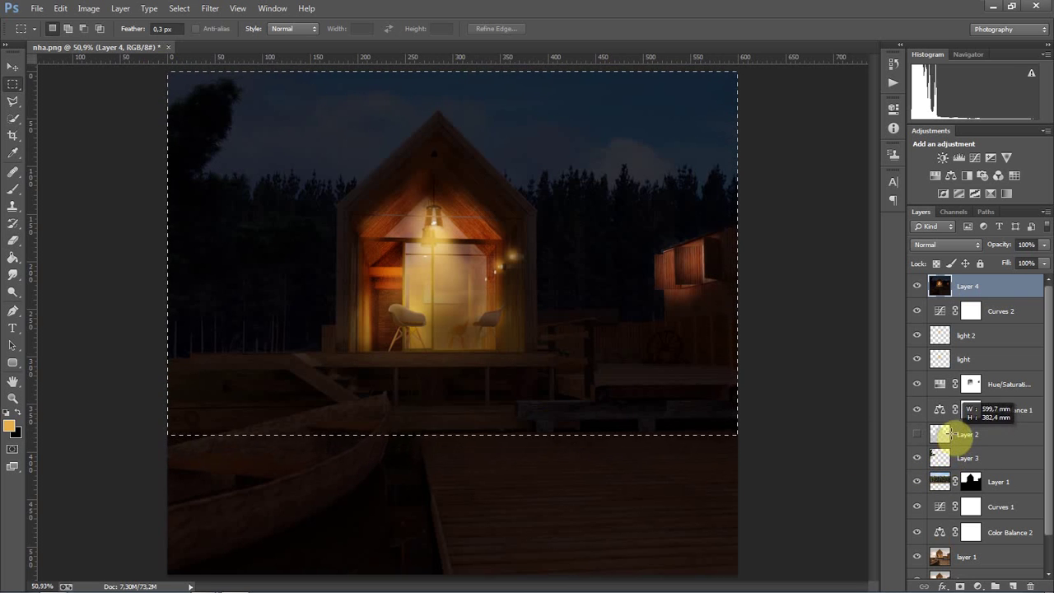
pyautogui.moveTo(951, 443); pyautogui.dragTo(954, 445)
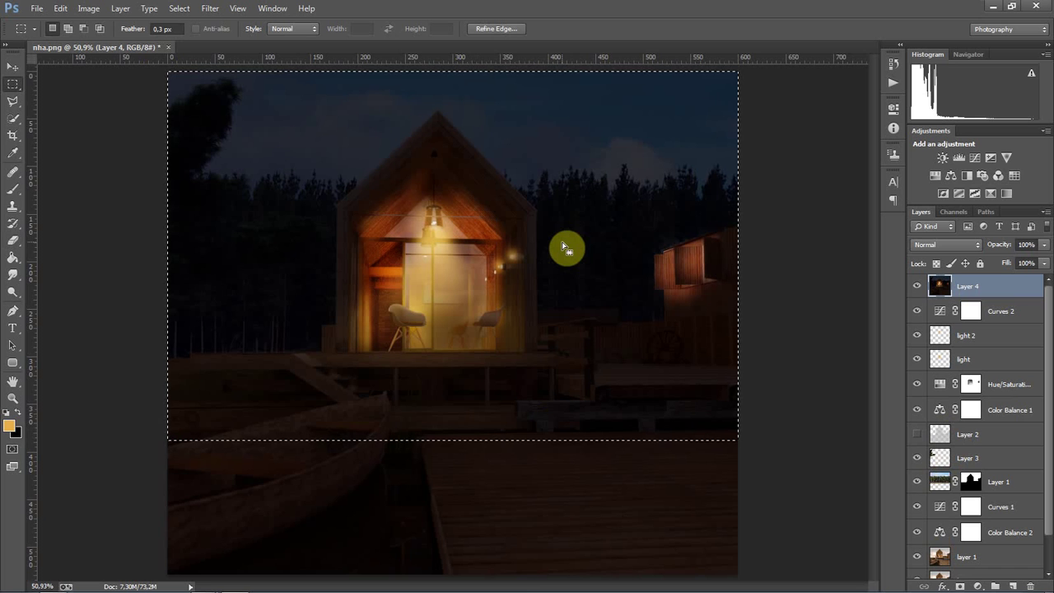
pyautogui.hotkey('ctrl', 'j')
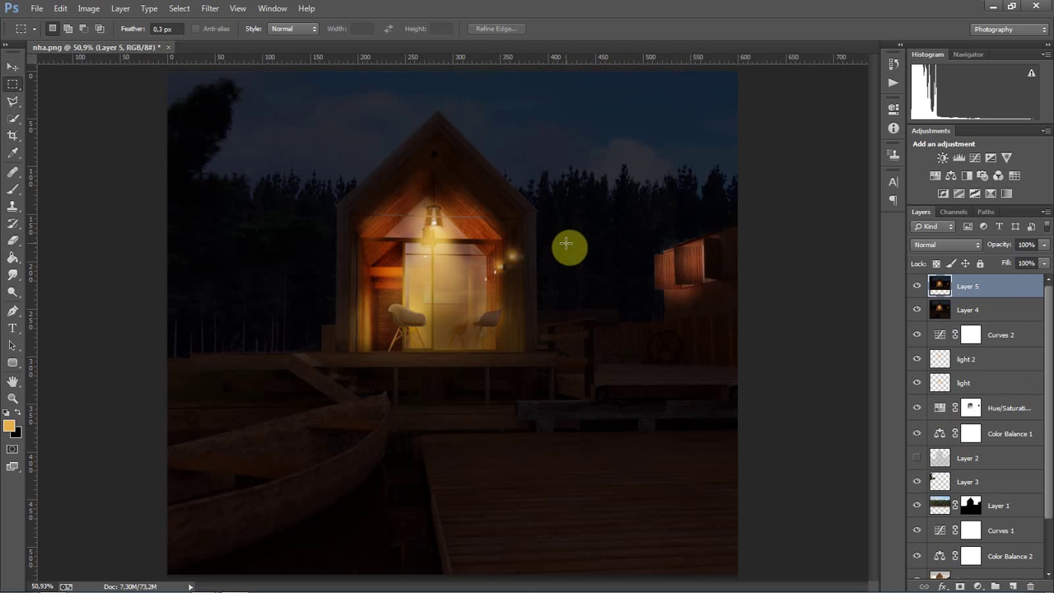
# Flip the copy vertically below the deck as a reflection, then zoom to 100%
pyautogui.hotkey('ctrl', '-')
pyautogui.hotkey('ctrl', '-')
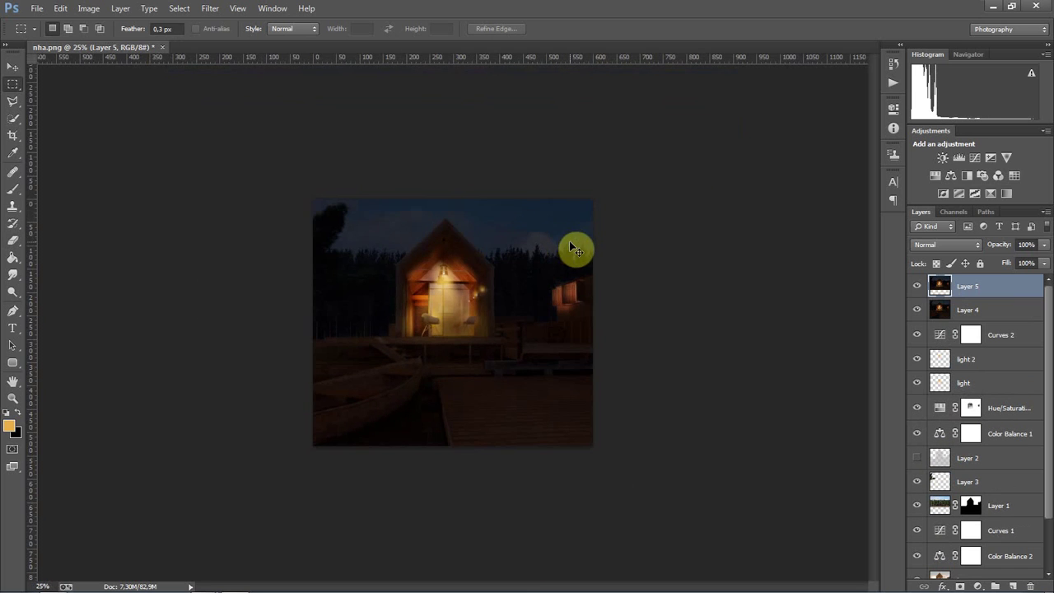
pyautogui.hotkey('ctrl', 't')
pyautogui.moveTo(453, 199); pyautogui.dragTo(449, 565)
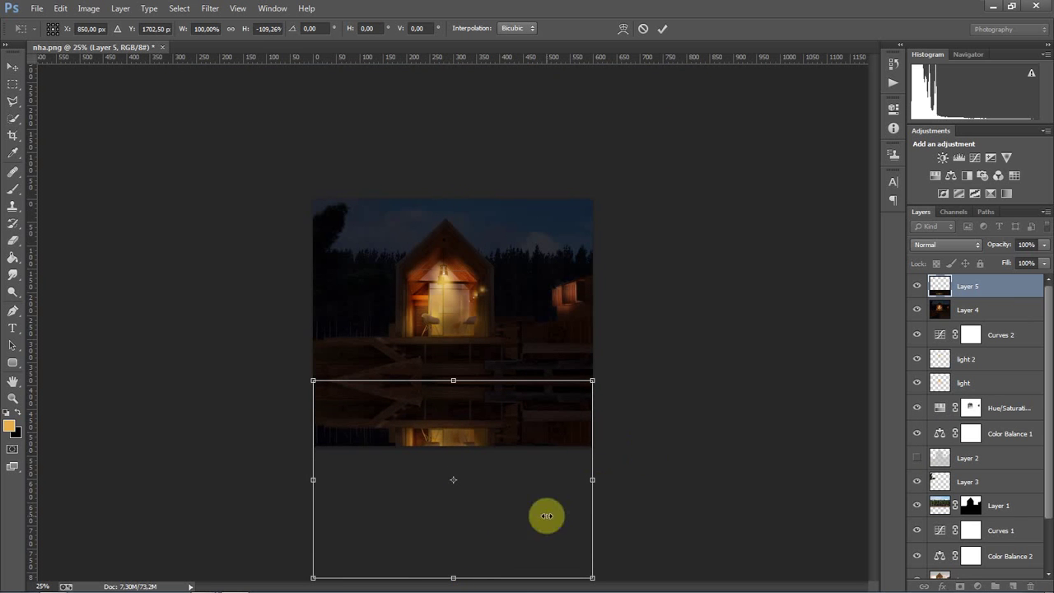
pyautogui.moveTo(454, 578); pyautogui.dragTo(456, 585)
pyautogui.press('Return')
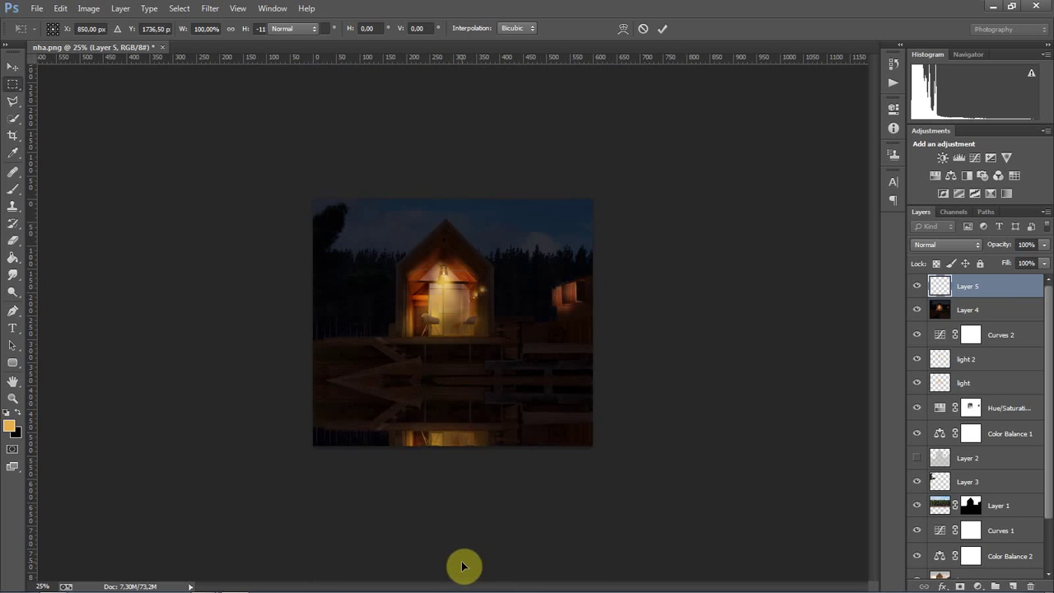
pyautogui.press('m')
pyautogui.hotkey('ctrl', '1')
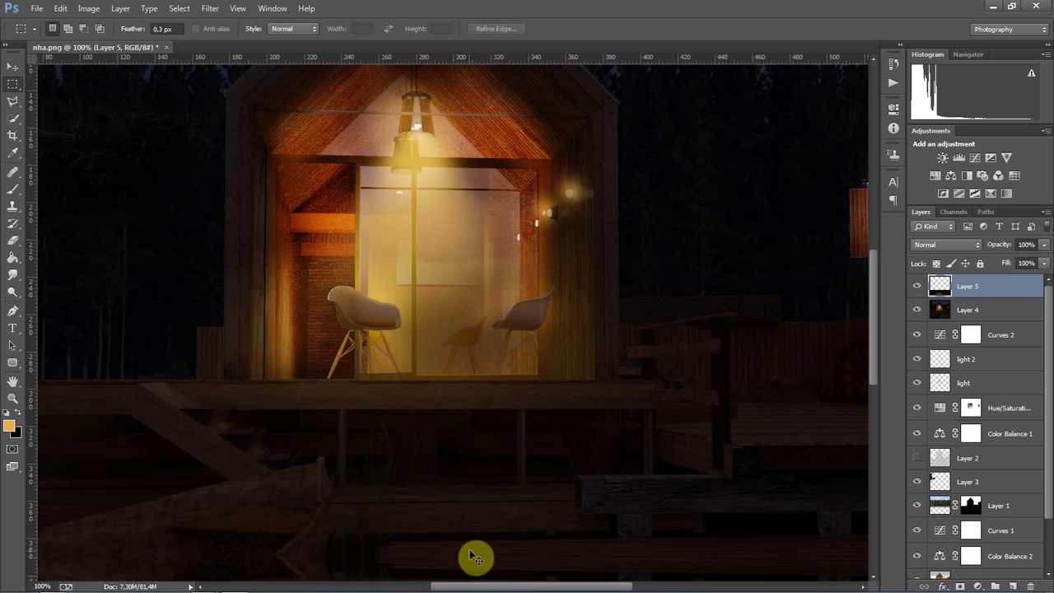
# Fit the view, hide the Layer 5 reflection, and open mat.png
pyautogui.hotkey('ctrl', '0')
pyautogui.click(917, 287)
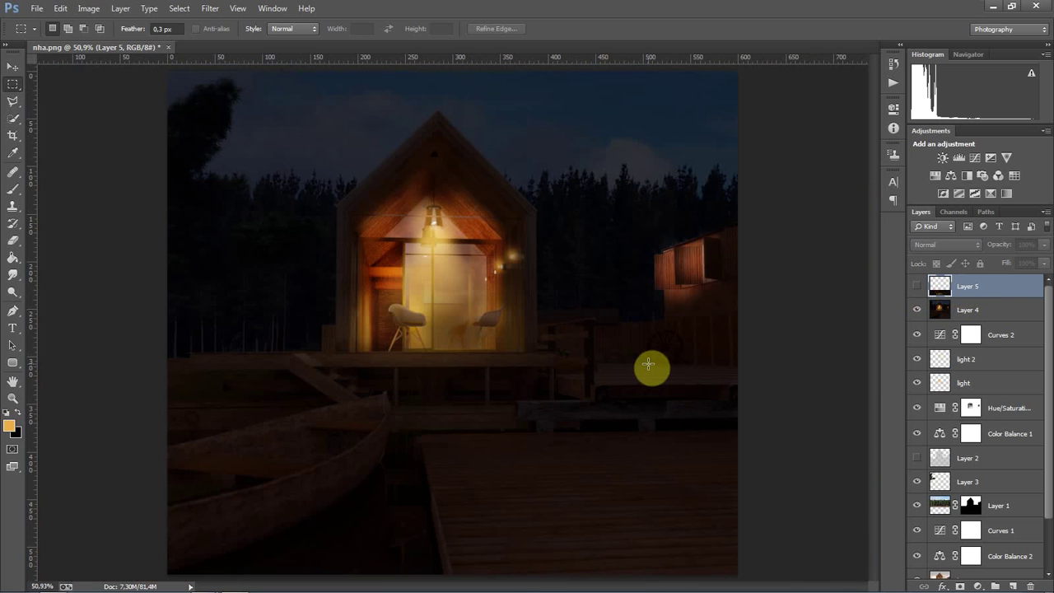
pyautogui.scroll(-2, 960, 478)
pyautogui.scroll(2, 968, 469)
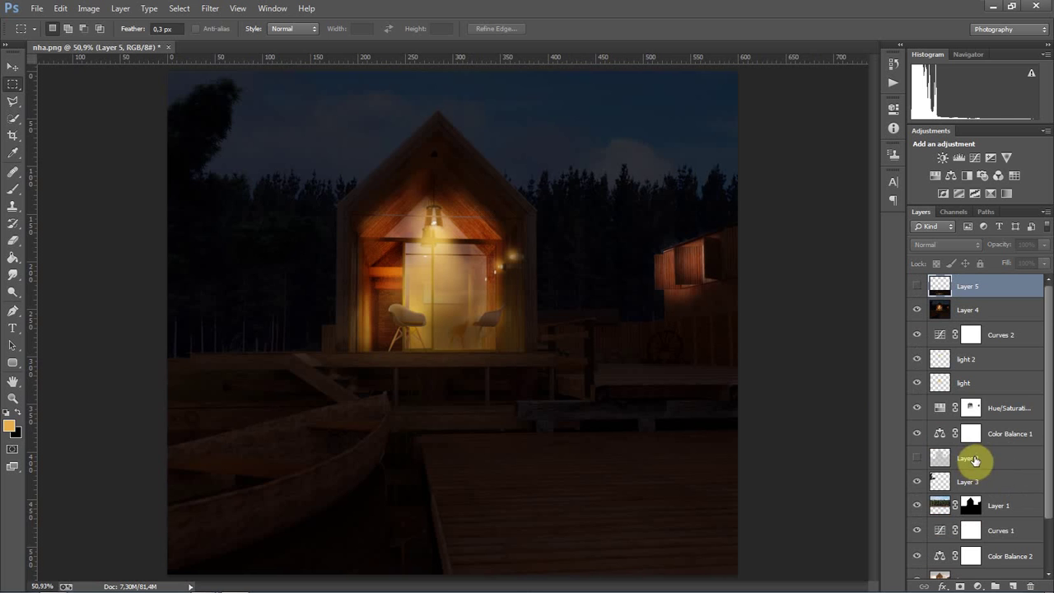
pyautogui.click(37, 9)
pyautogui.click(43, 34)
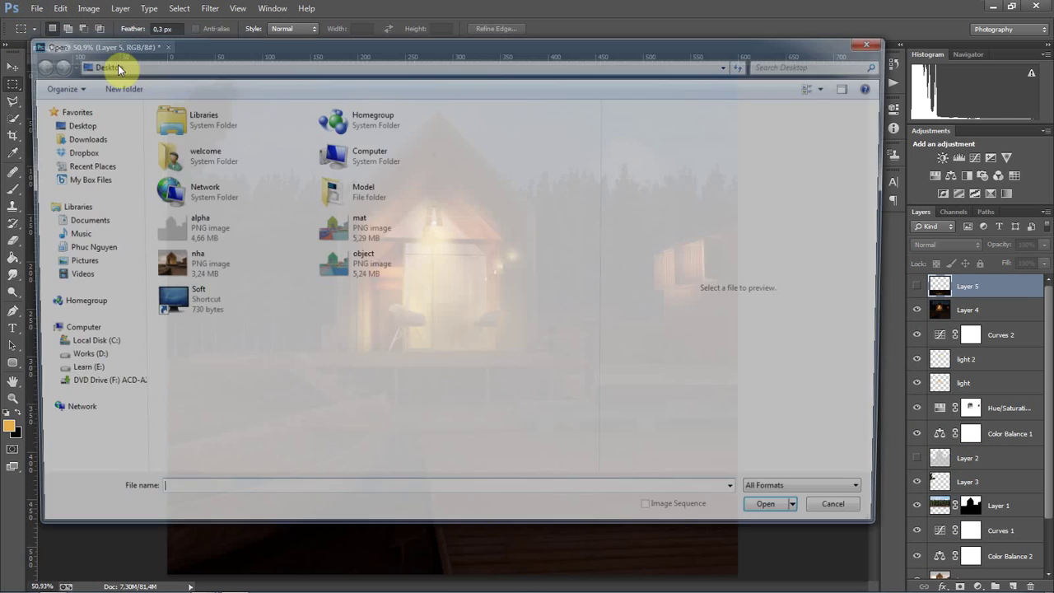
pyautogui.doubleClick(352, 229)
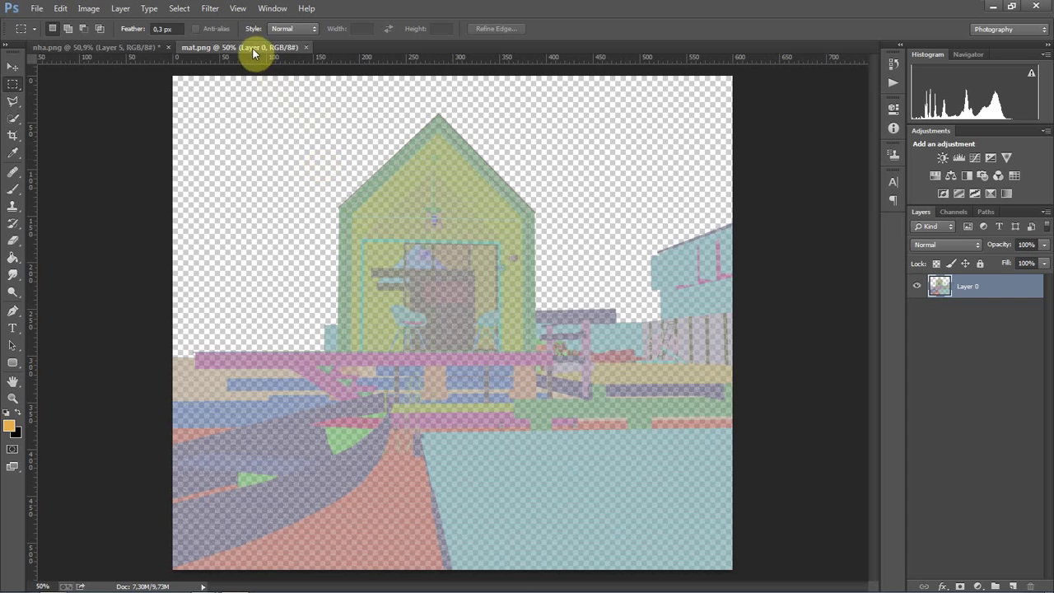
# Drag the mat.png map into nha.png as Layer 6, close mat.png, and align it over the cabin
pyautogui.moveTo(252, 52); pyautogui.dragTo(272, 136)
pyautogui.click(13, 66)
pyautogui.moveTo(323, 256); pyautogui.dragTo(217, 235)
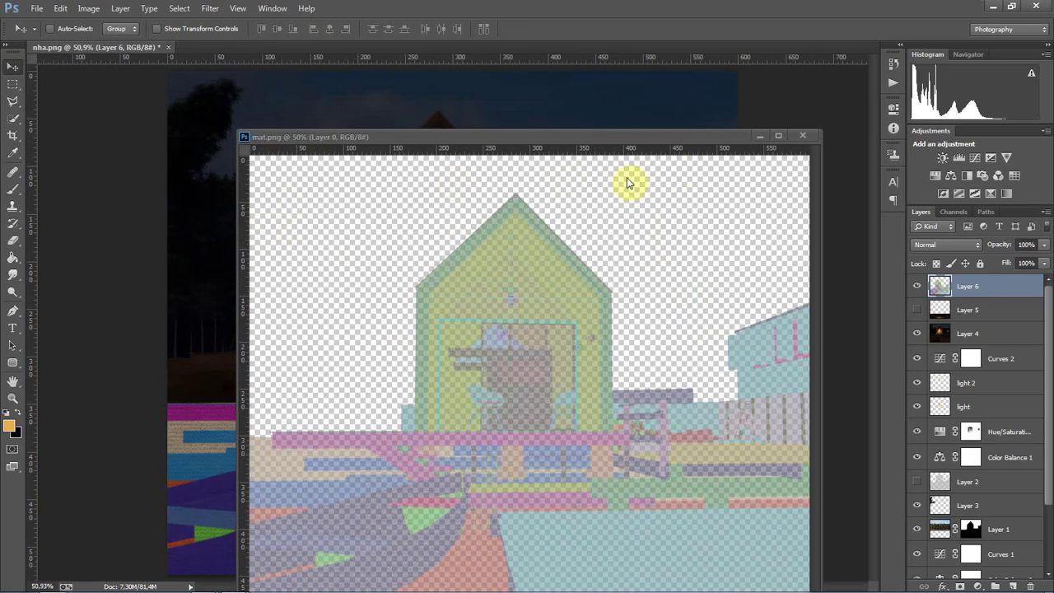
pyautogui.click(774, 137)
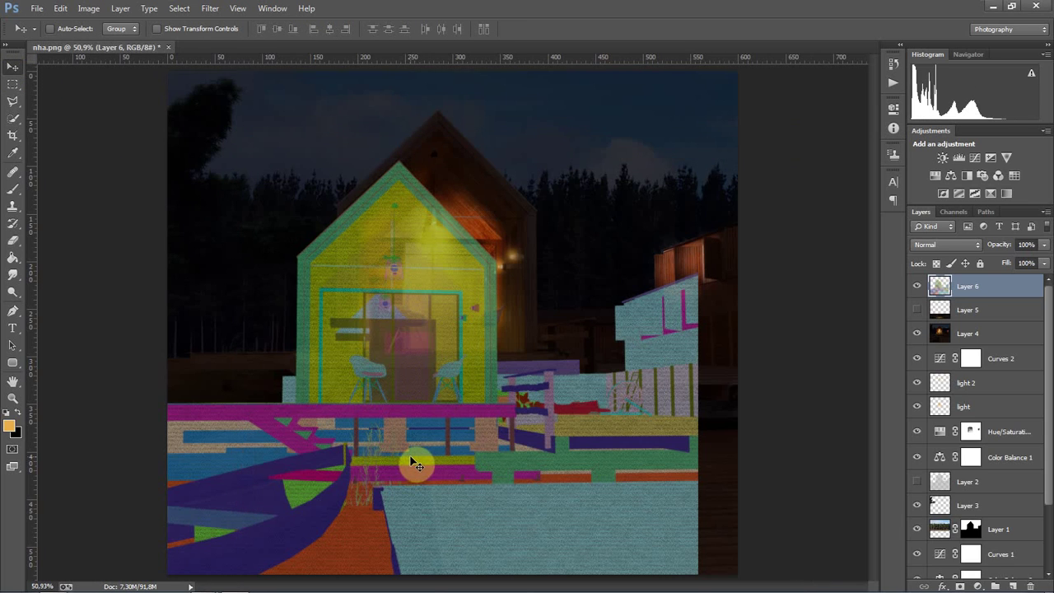
pyautogui.hotkey('ctrl', 't')
pyautogui.moveTo(360, 571); pyautogui.dragTo(396, 452)
pyautogui.press('Return')
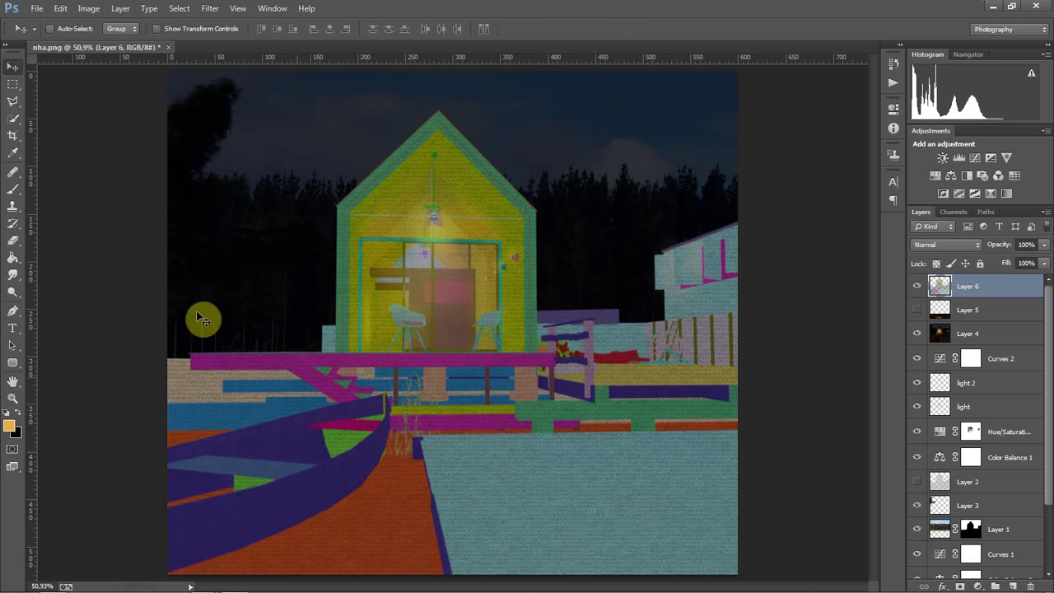
# Quick-select the light-blue area, purple boat hull and blue strip above the boat on Layer 6
pyautogui.click(12, 118)
pyautogui.click(565, 454)
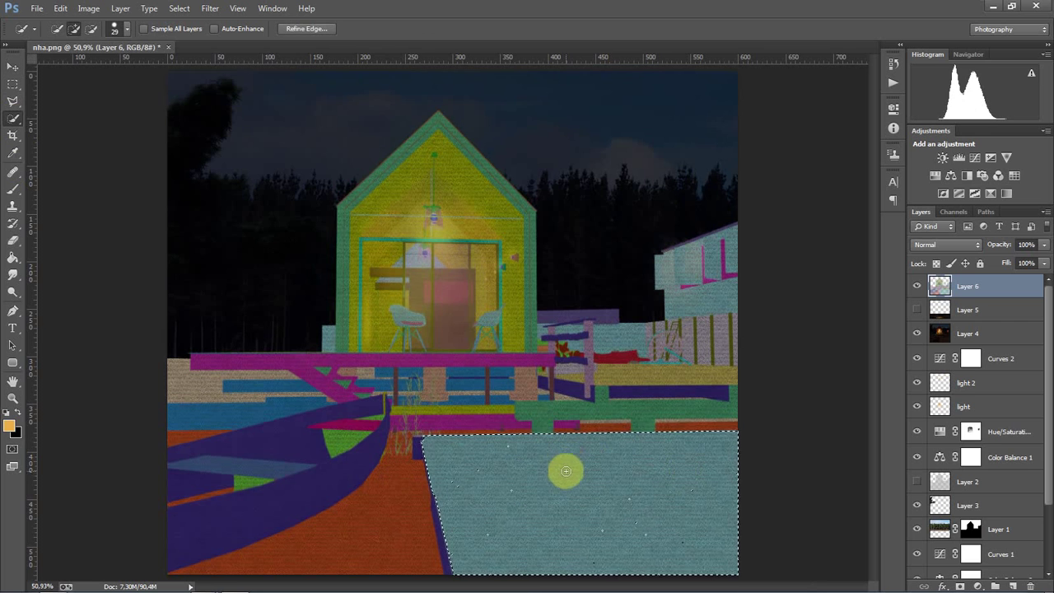
pyautogui.moveTo(322, 476)
pyautogui.mouseDown()
pyautogui.moveTo(287, 438)
pyautogui.moveTo(344, 434)
pyautogui.mouseUp()
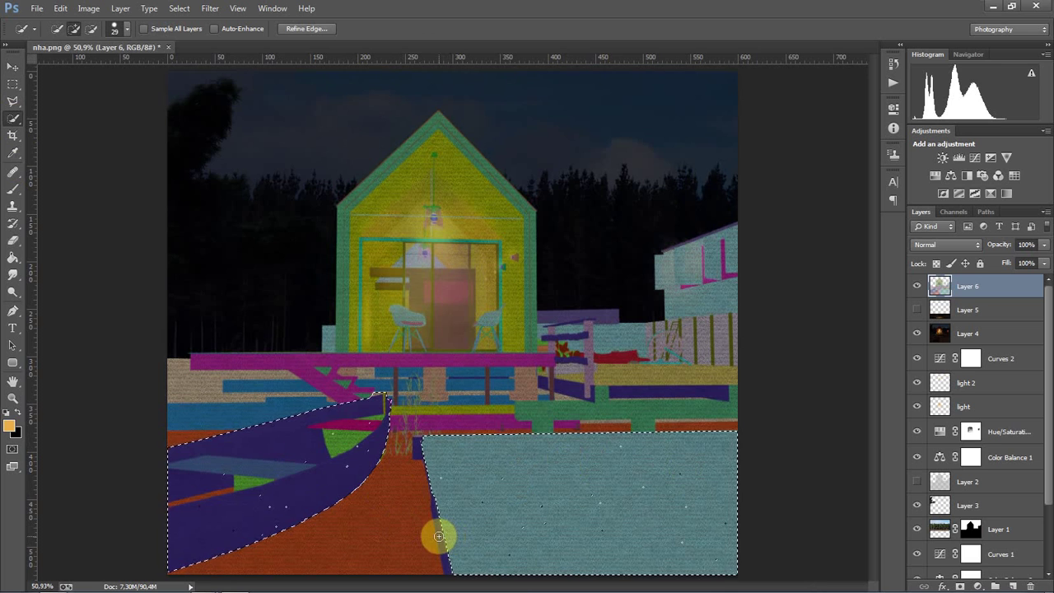
pyautogui.moveTo(440, 535)
pyautogui.mouseDown()
pyautogui.moveTo(418, 449)
pyautogui.moveTo(527, 487)
pyautogui.mouseUp()
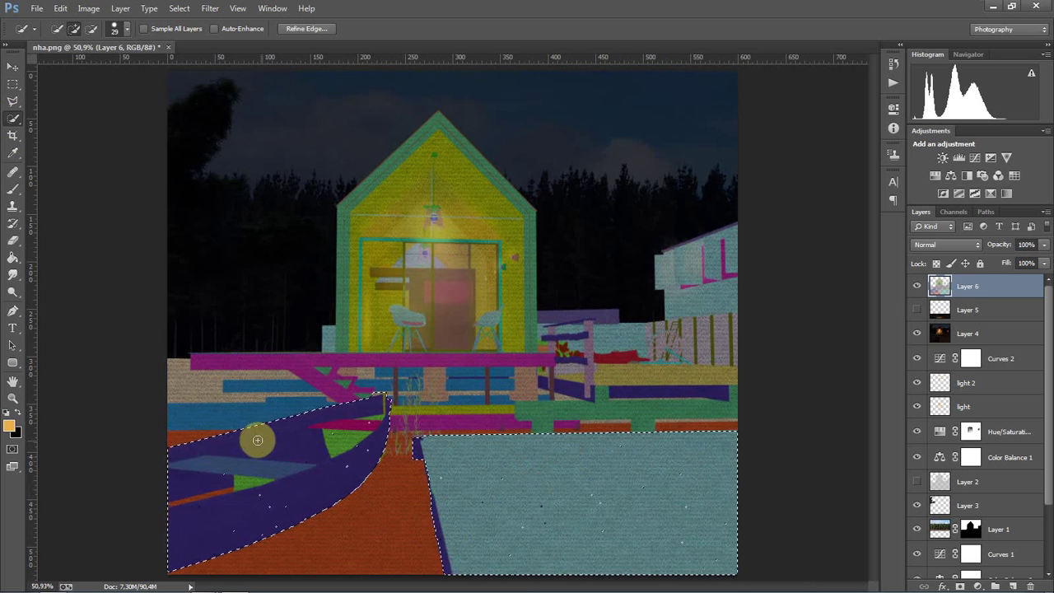
pyautogui.moveTo(243, 439)
pyautogui.mouseDown()
pyautogui.moveTo(247, 402)
pyautogui.moveTo(458, 423)
pyautogui.moveTo(569, 423)
pyautogui.moveTo(541, 419)
pyautogui.moveTo(650, 406)
pyautogui.moveTo(697, 410)
pyautogui.moveTo(700, 431)
pyautogui.mouseUp()
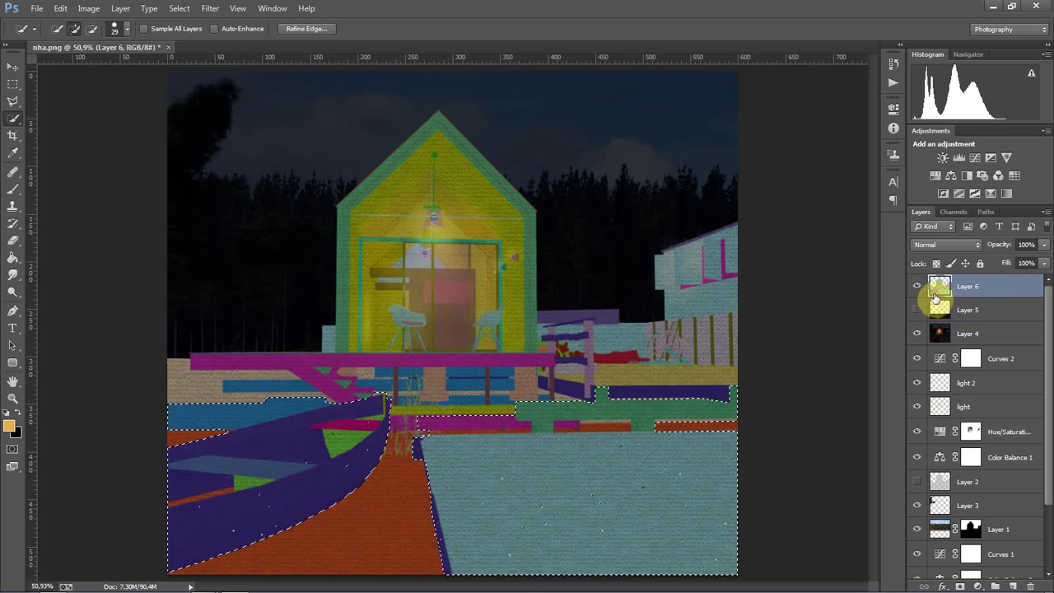
# Hide Layer 6, show Layer 5, and delete its reflection over the boat and deck
pyautogui.click(919, 287)
pyautogui.click(969, 311)
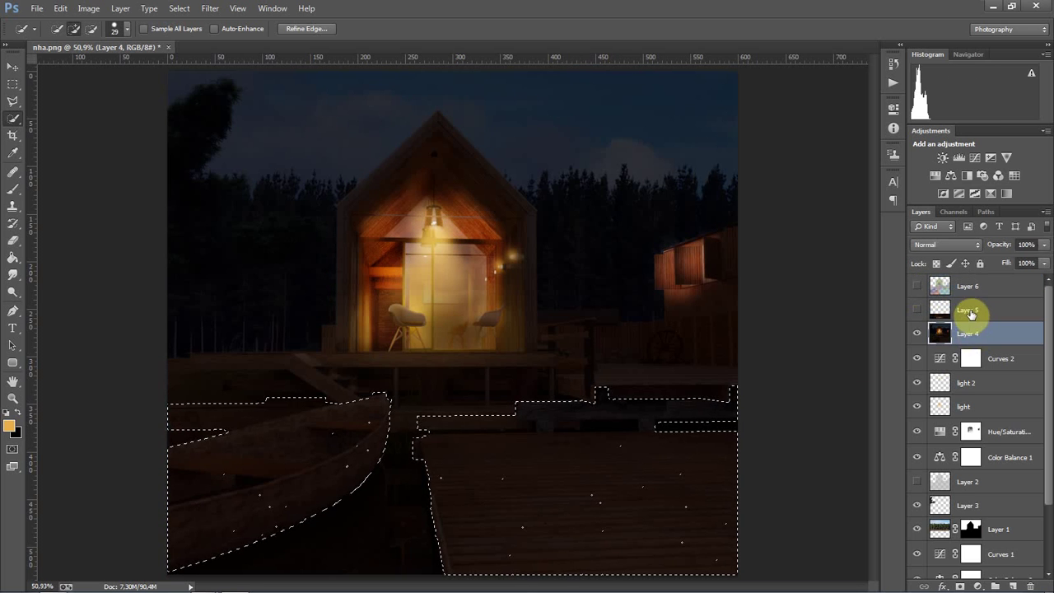
pyautogui.click(917, 310)
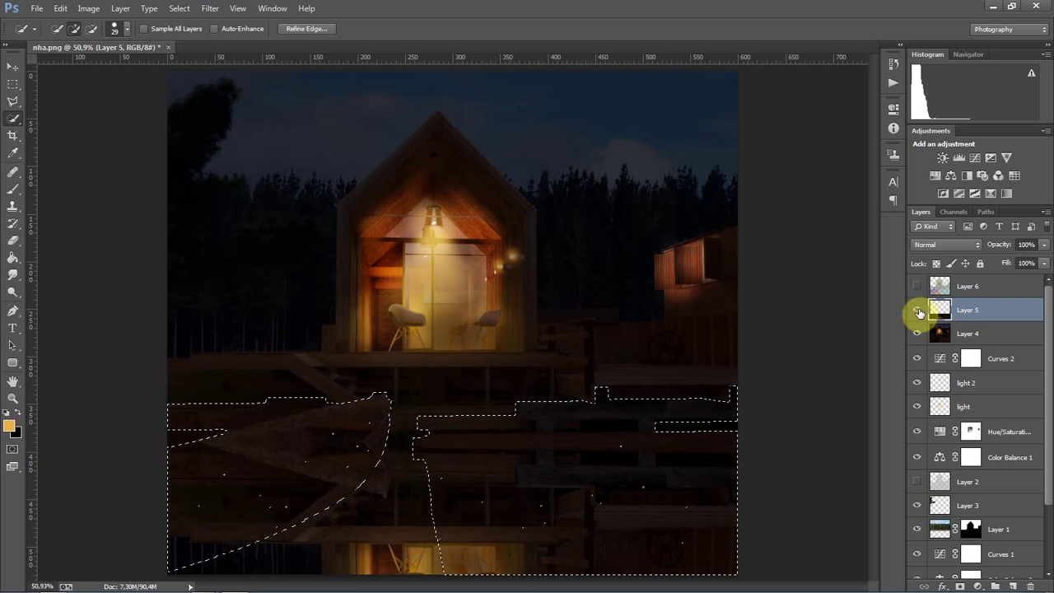
pyautogui.press('Delete')
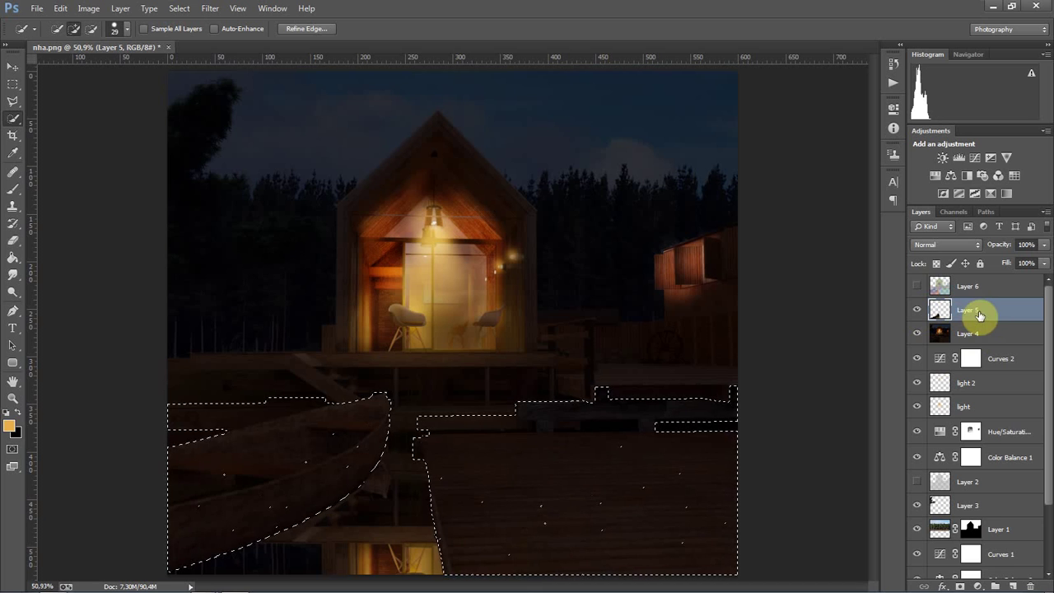
pyautogui.hotkey('ctrl', 'd')
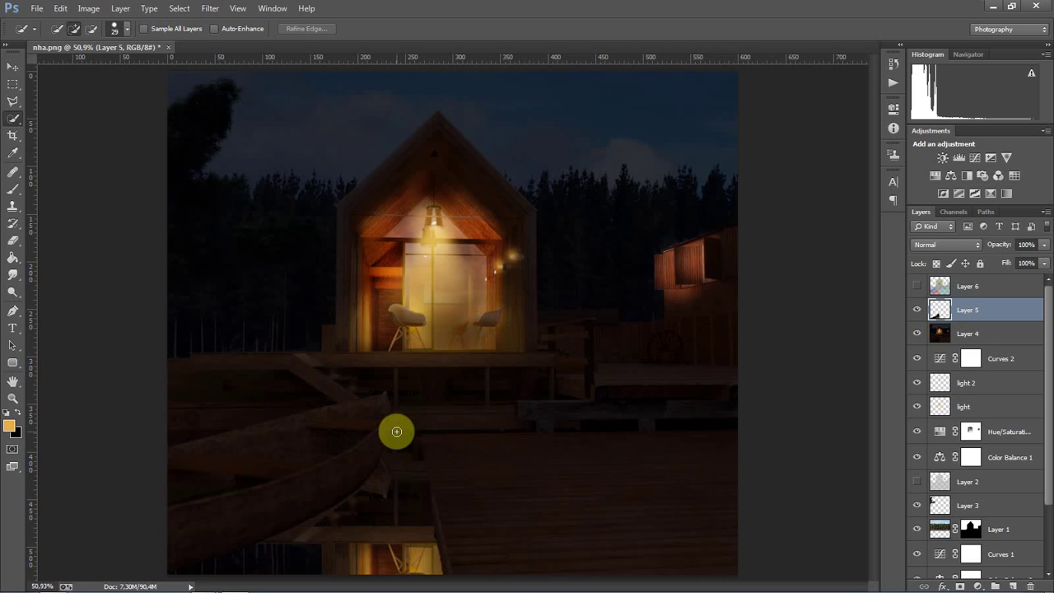
# Load Layer 5's pixels as a selection and bring up the Filter menu
pyautogui.press('h')
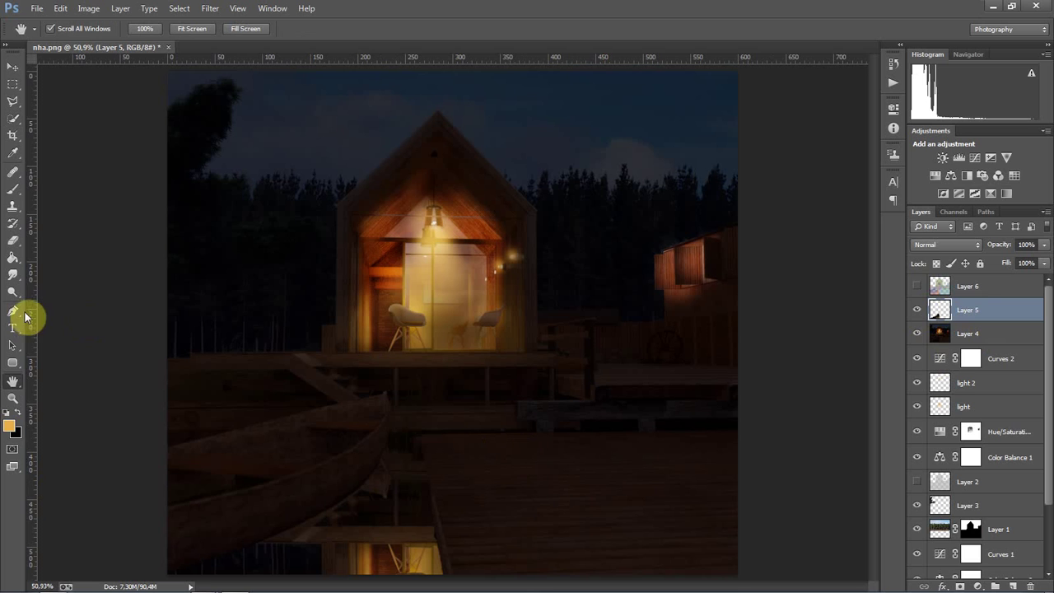
pyautogui.keyDown('ctrl'); pyautogui.click(940, 309); pyautogui.keyUp('ctrl')
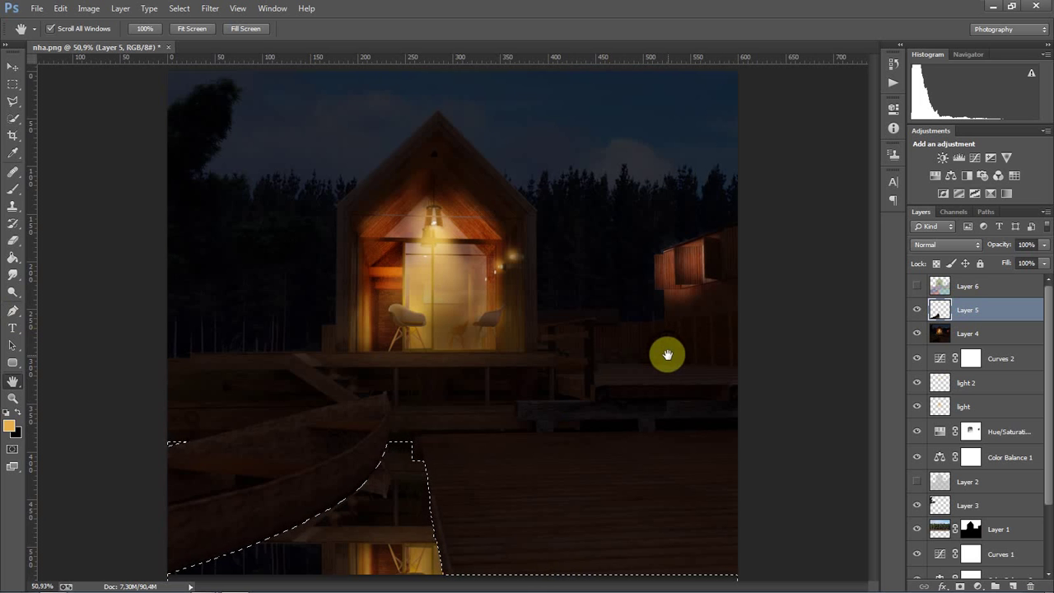
pyautogui.click(211, 10)
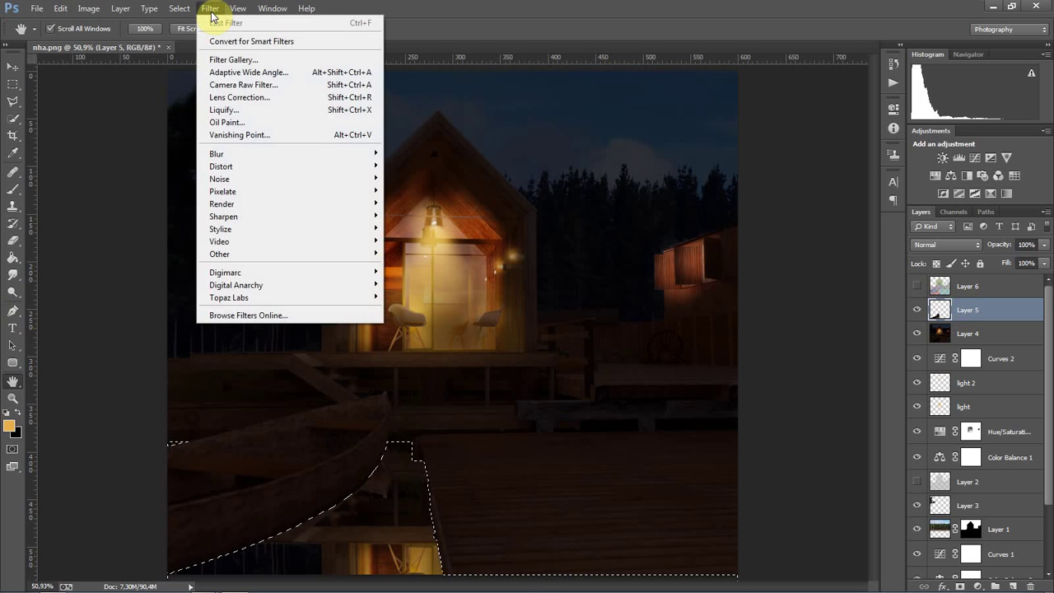
pyautogui.moveTo(217, 154)
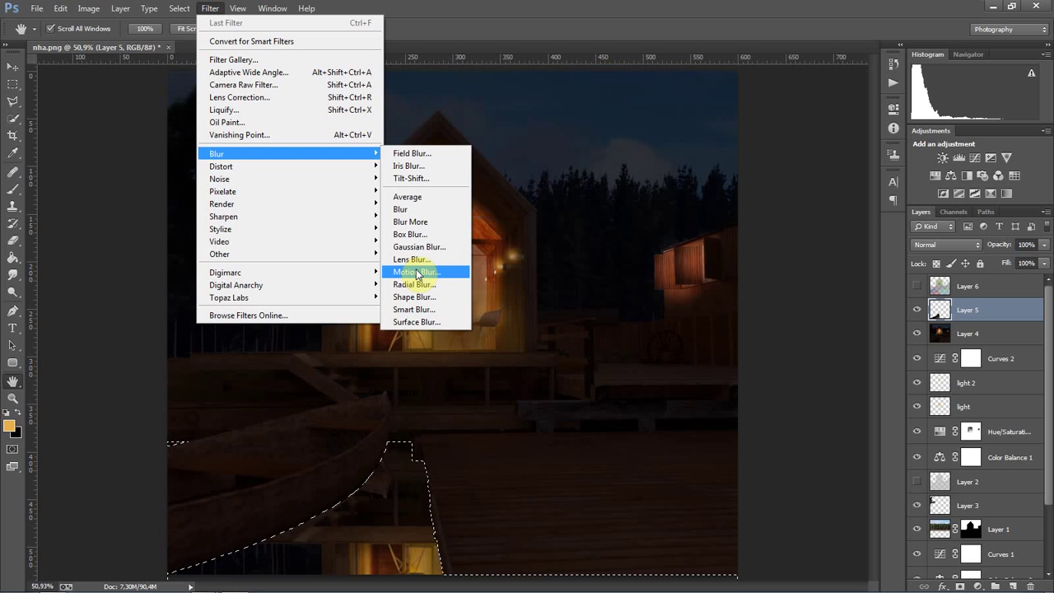
# Streak the Layer 5 lamp reflection with Motion Blur at angle 90° and distance 144 px
pyautogui.click(417, 272)
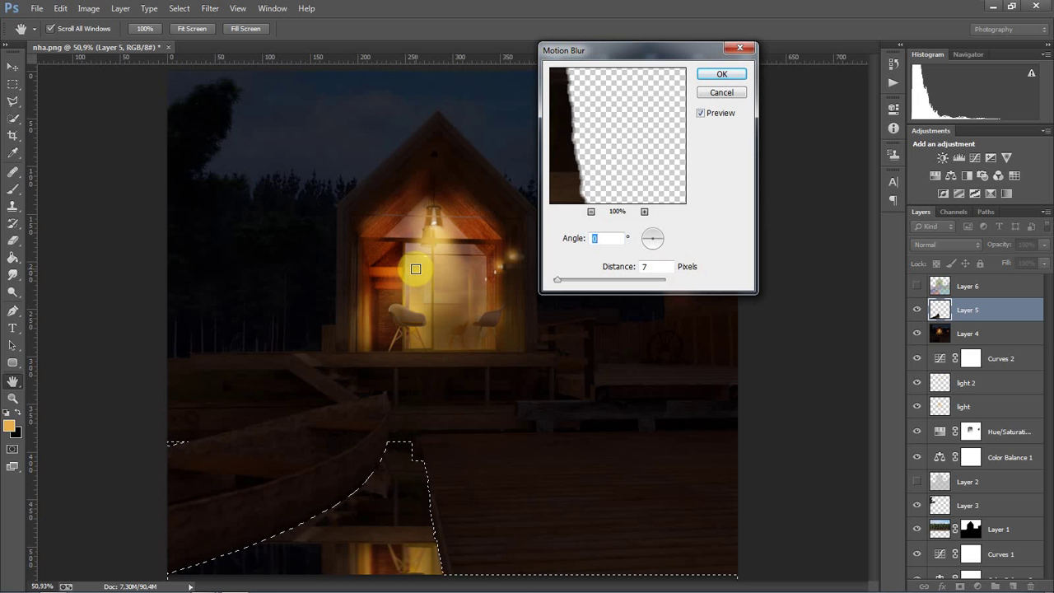
pyautogui.write('90')
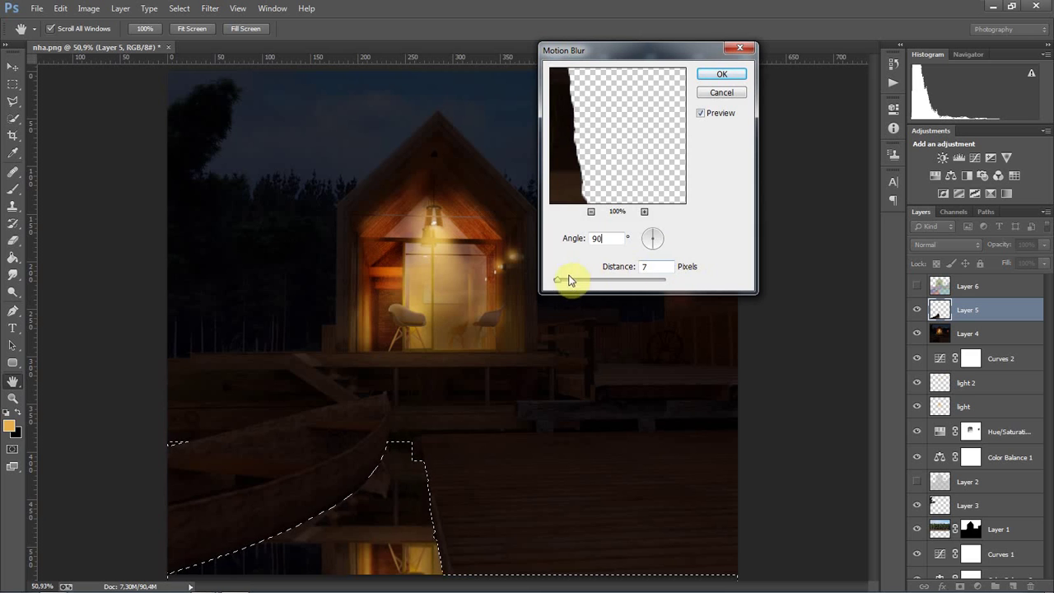
pyautogui.moveTo(560, 280); pyautogui.dragTo(602, 290)
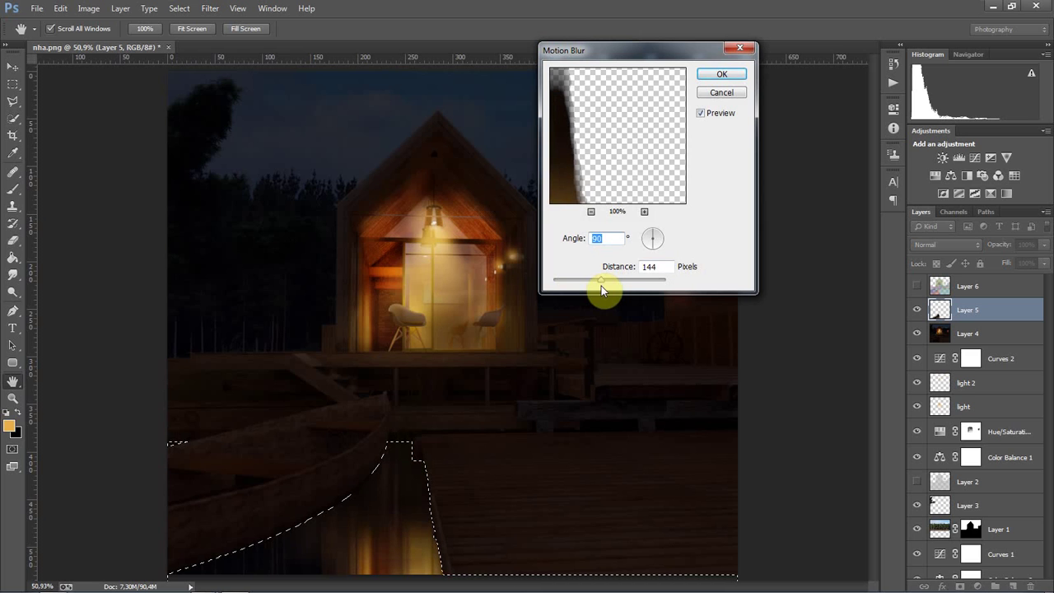
pyautogui.press('Tab')
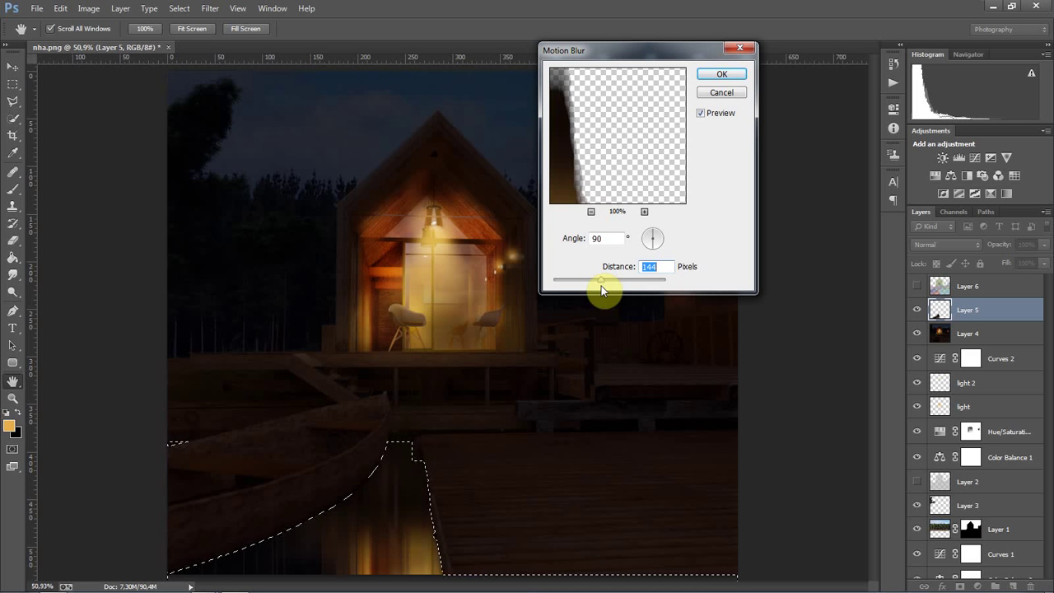
pyautogui.click(711, 75)
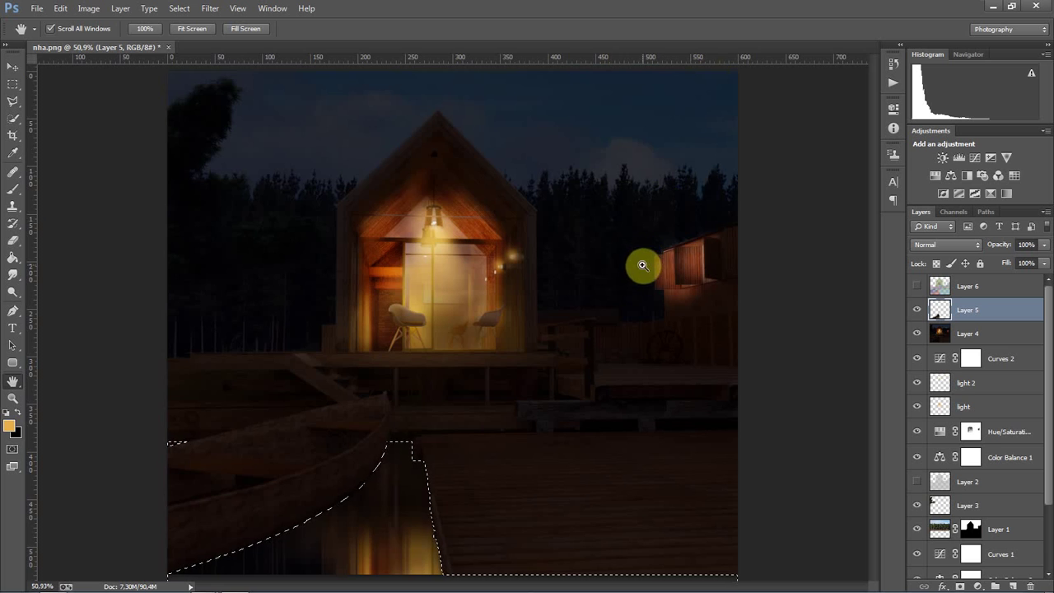
pyautogui.hotkey('ctrl', '1')
# Deselect the reflection and switch to the Smudge tool with a small soft brush
pyautogui.moveTo(466, 478); pyautogui.dragTo(548, 164)
pyautogui.moveTo(546, 313)
pyautogui.mouseDown()
pyautogui.moveTo(723, 349)
pyautogui.moveTo(601, 367)
pyautogui.mouseUp()
pyautogui.hotkey('ctrl', 'd')
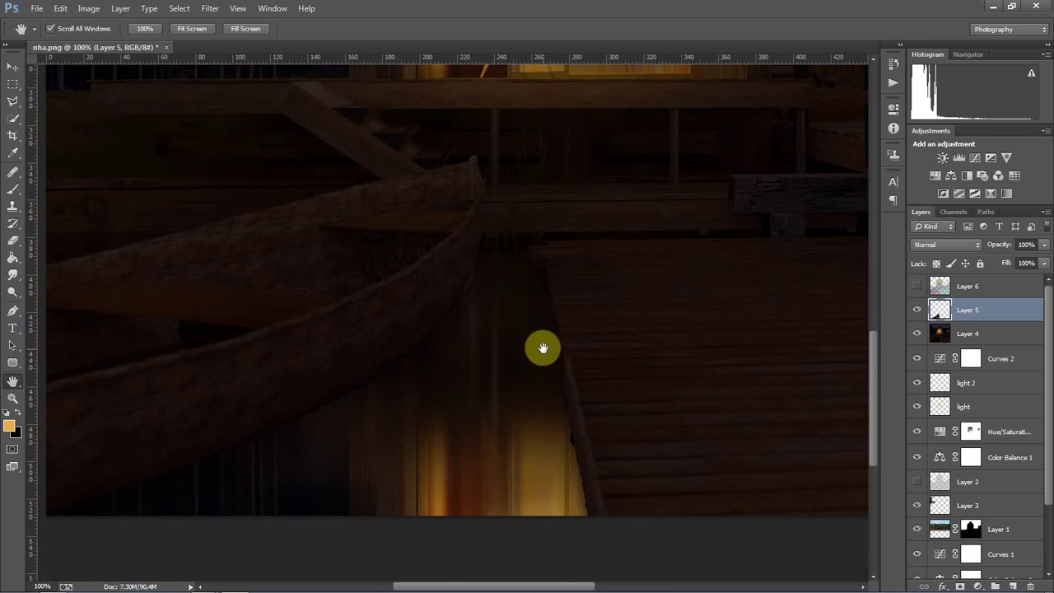
pyautogui.moveTo(537, 282)
pyautogui.mouseDown()
pyautogui.moveTo(535, 344)
pyautogui.moveTo(510, 247)
pyautogui.moveTo(513, 285)
pyautogui.mouseUp()
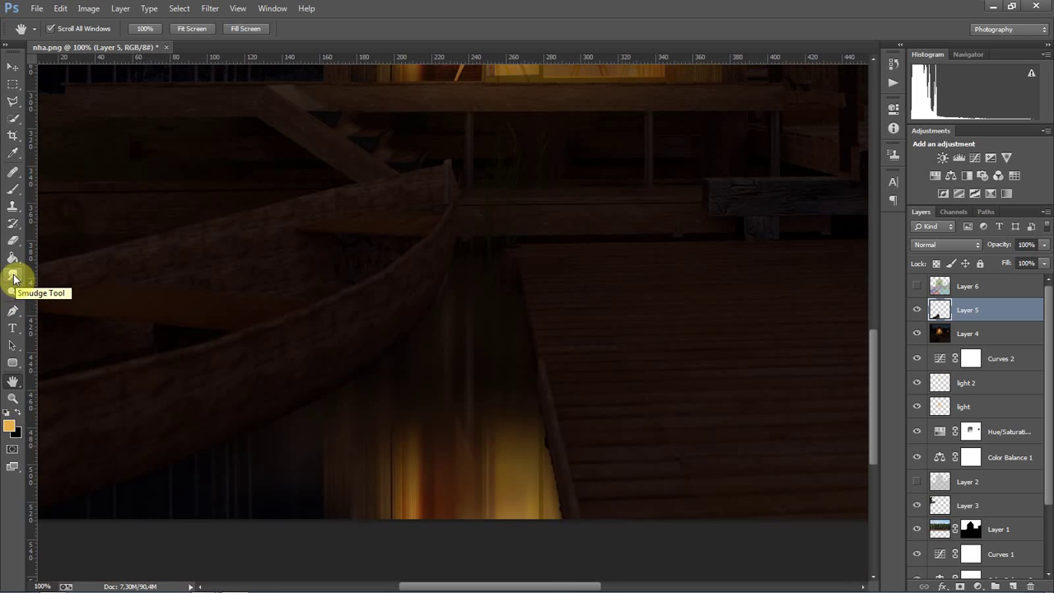
pyautogui.click(13, 277)
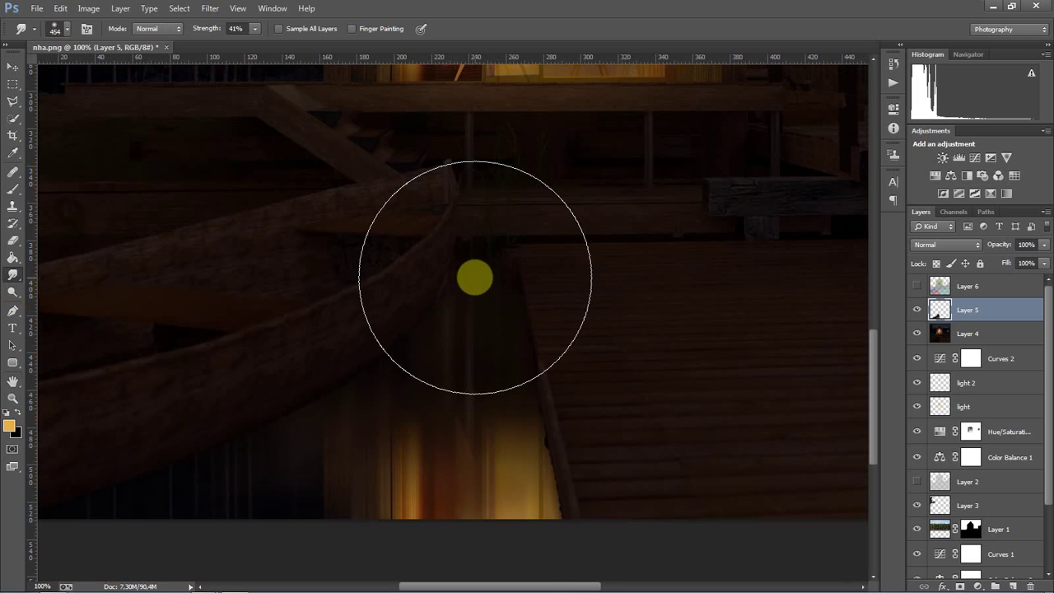
pyautogui.rightClick(474, 277)
pyautogui.moveTo(559, 308); pyautogui.dragTo(552, 309)
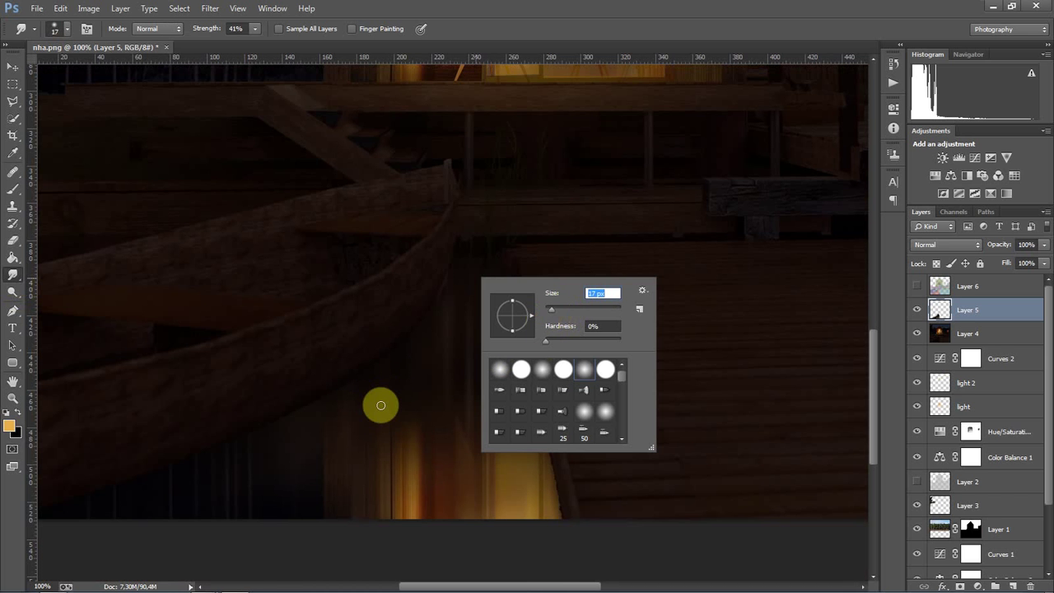
# Bring the glowing reflection streaks into view and shrink the smudge brush to 8 px
pyautogui.hotkey('ctrl', '+')
pyautogui.hotkey('ctrl', '+')
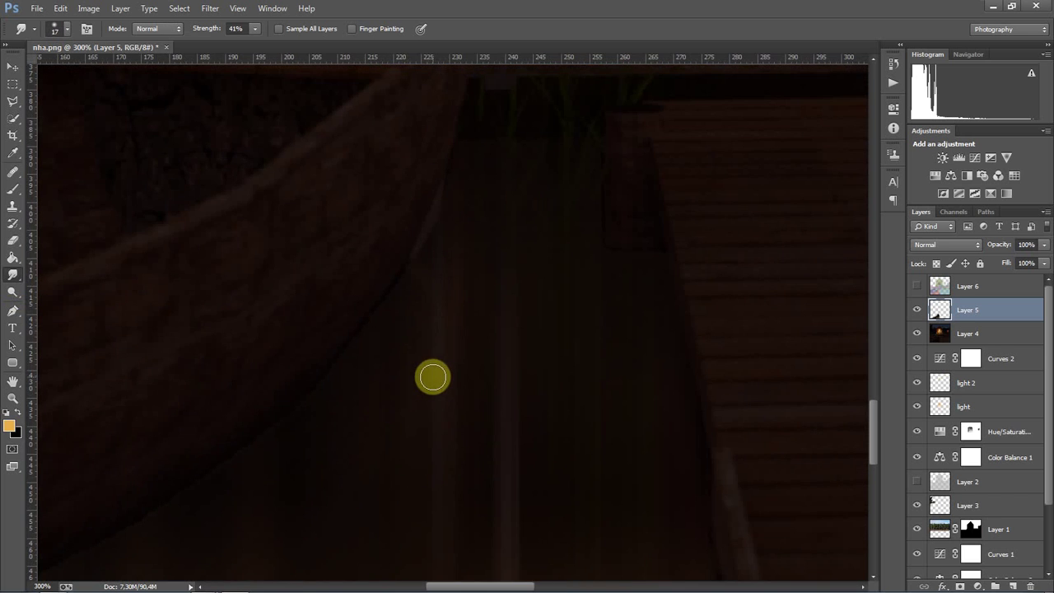
pyautogui.hotkey('ctrl', '-')
pyautogui.scroll(-2, 431, 376)
pyautogui.scroll(-3, 360, 454)
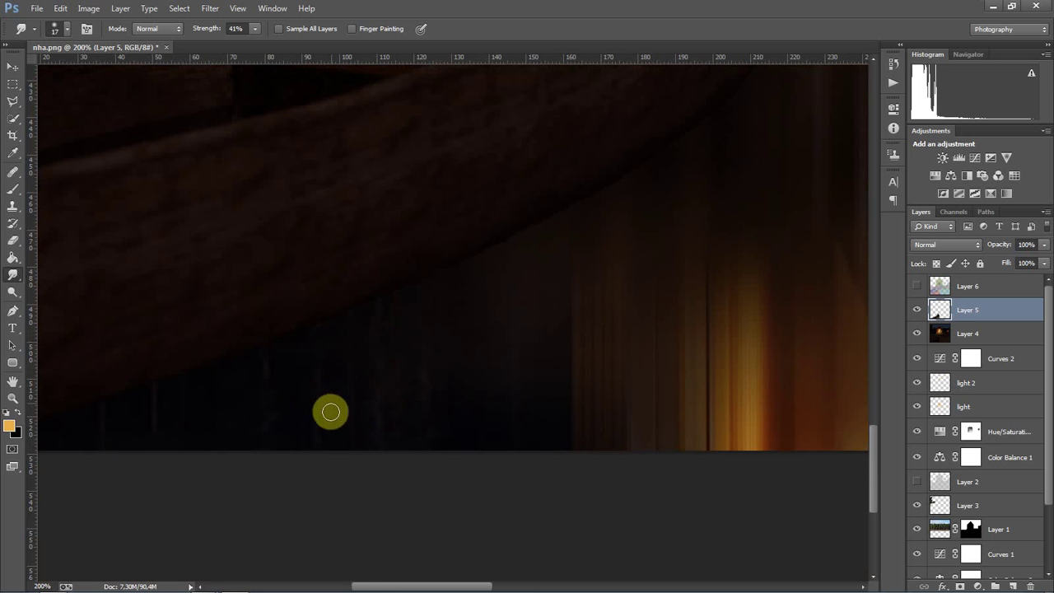
pyautogui.hscroll(5, 500, 308)
pyautogui.scroll(3, 614, 278)
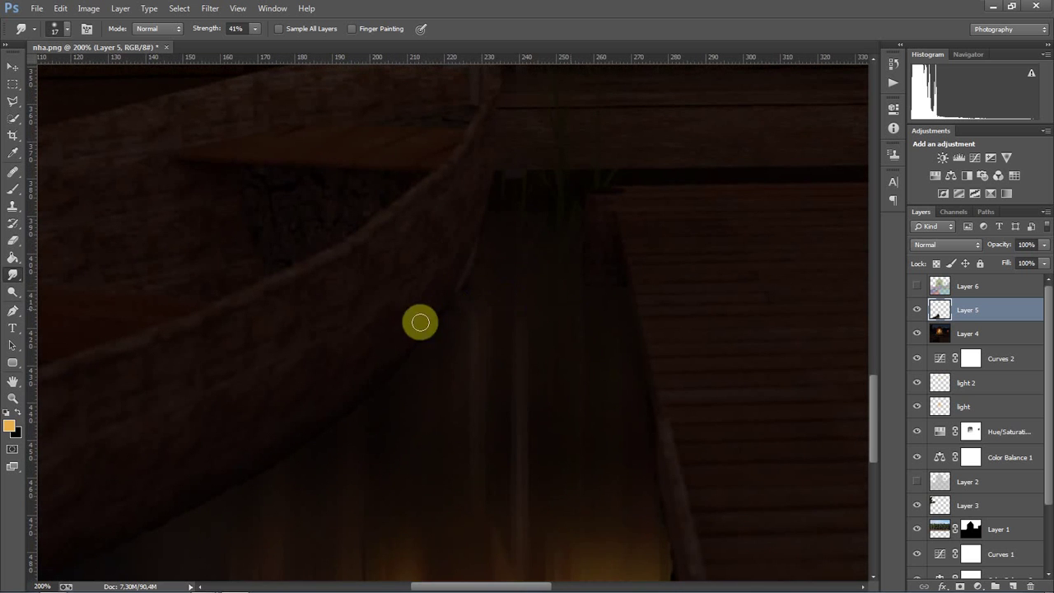
pyautogui.moveTo(394, 393); pyautogui.dragTo(468, 268)
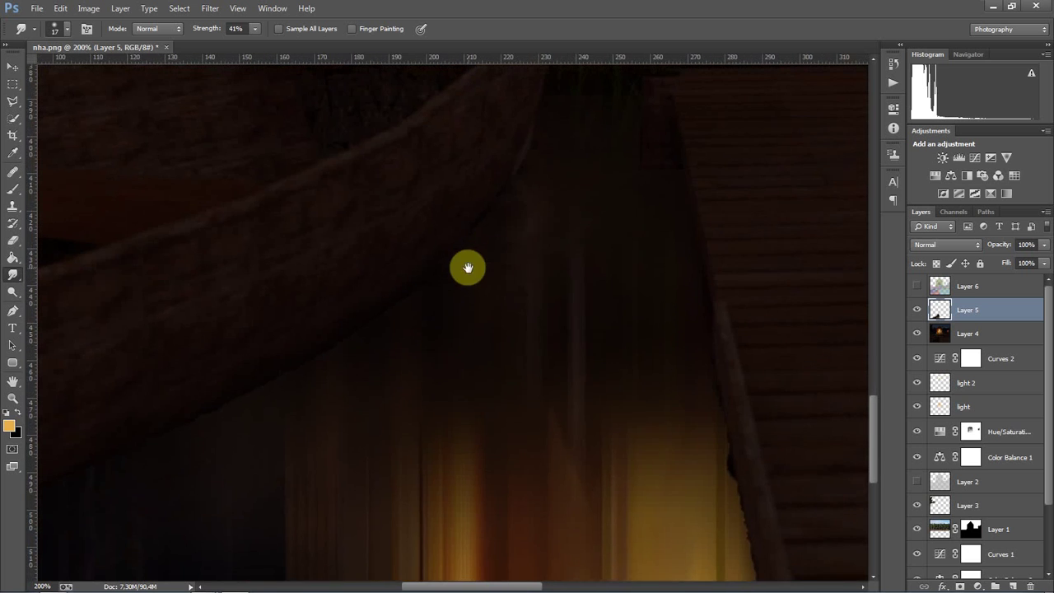
pyautogui.rightClick(571, 270)
pyautogui.moveTo(636, 303); pyautogui.dragTo(640, 304)
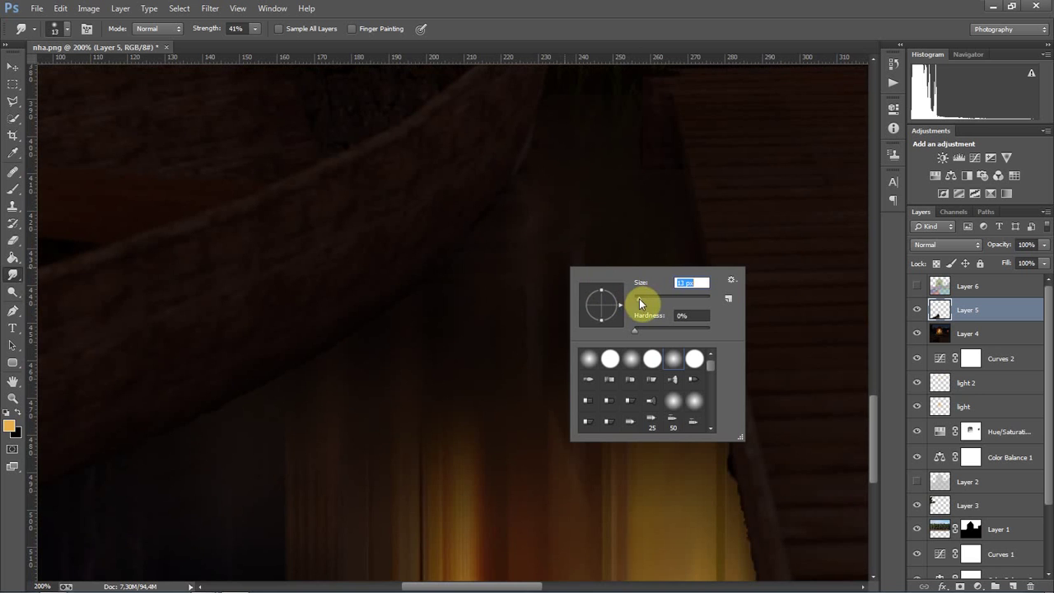
pyautogui.press('Return')
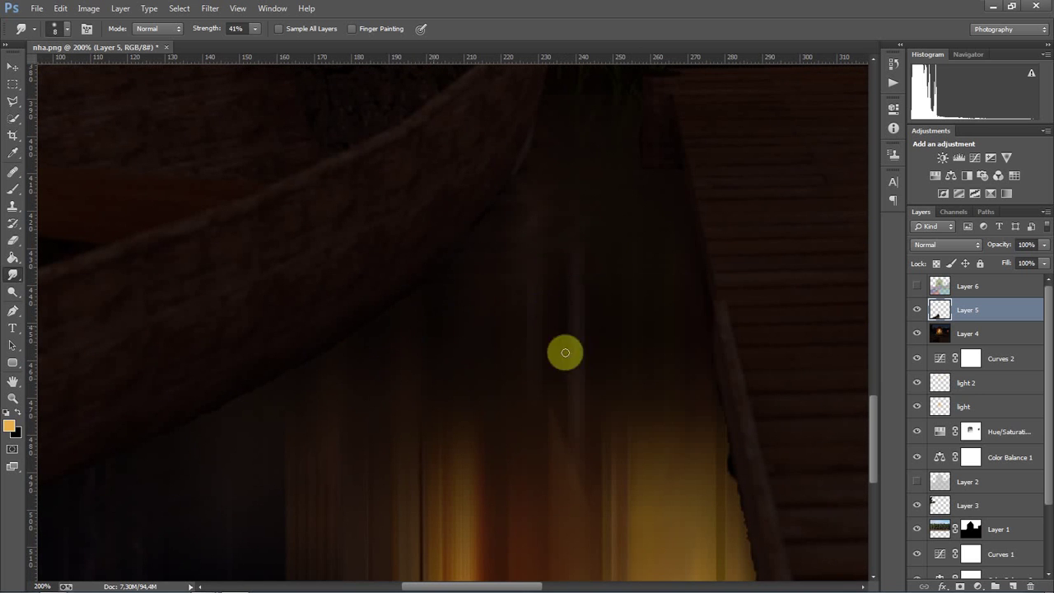
# Set Smudge strength to 80% and smear the vertical light streaks into horizontal ripples
pyautogui.moveTo(218, 33)
pyautogui.mouseDown()
pyautogui.moveTo(440, 297)
pyautogui.moveTo(424, 158)
pyautogui.mouseUp()
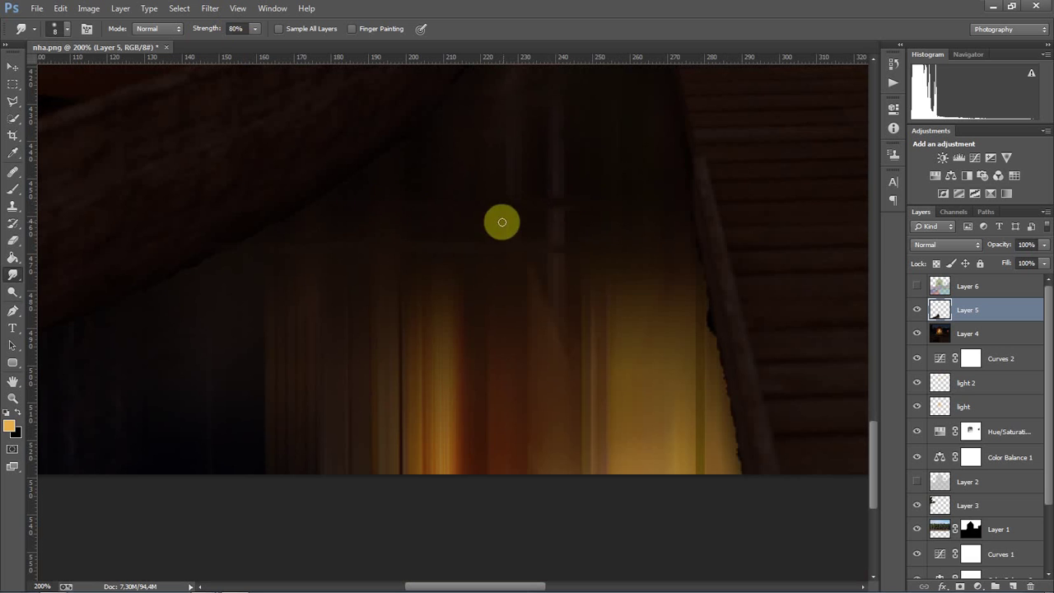
pyautogui.scroll(2, 531, 226)
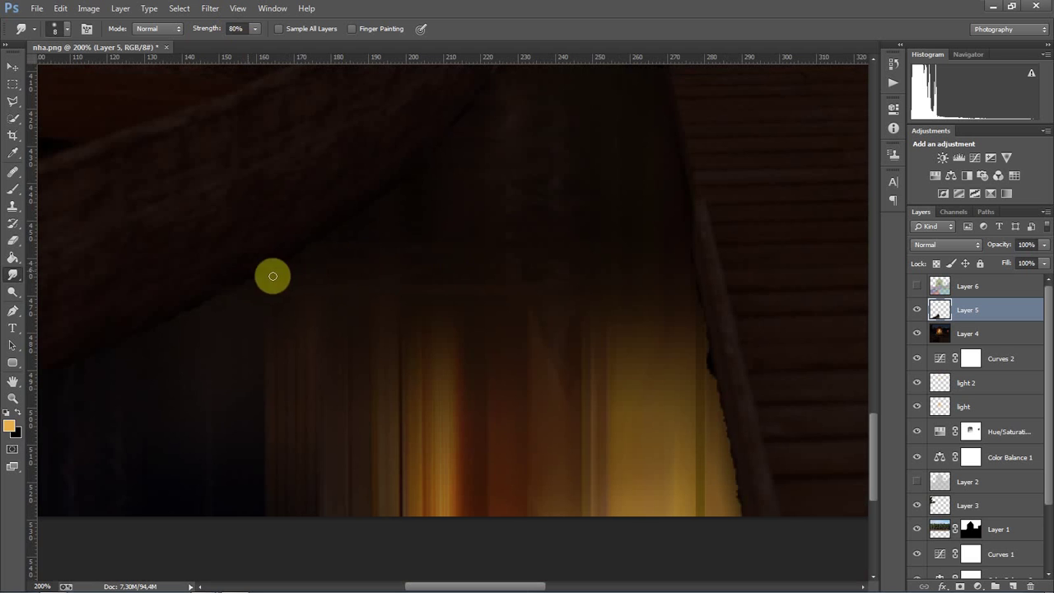
pyautogui.scroll(-2, 385, 325)
pyautogui.hscroll(-1, 386, 326)
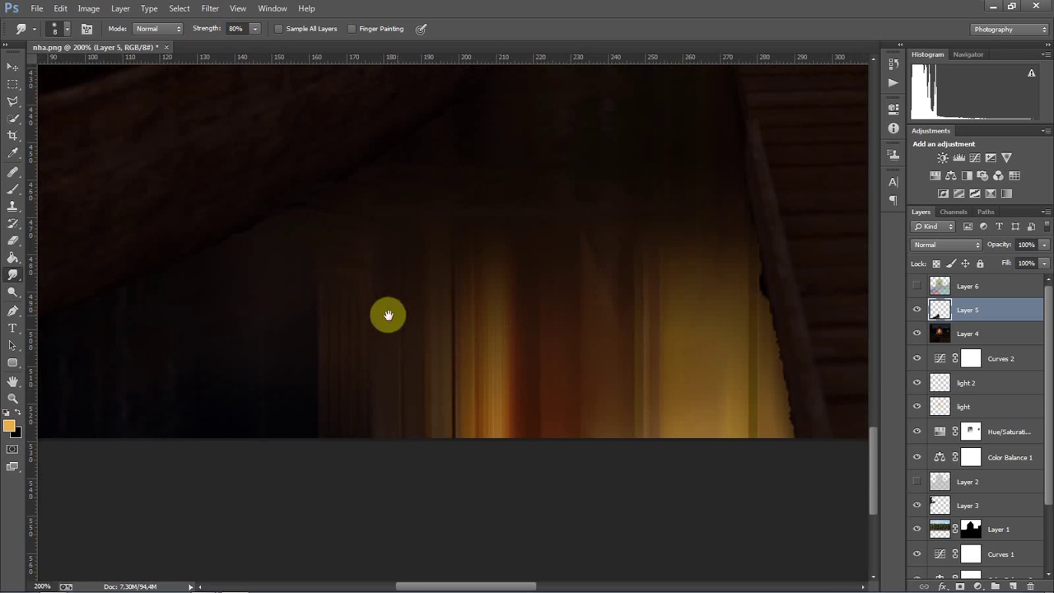
pyautogui.moveTo(256, 326); pyautogui.dragTo(464, 353)
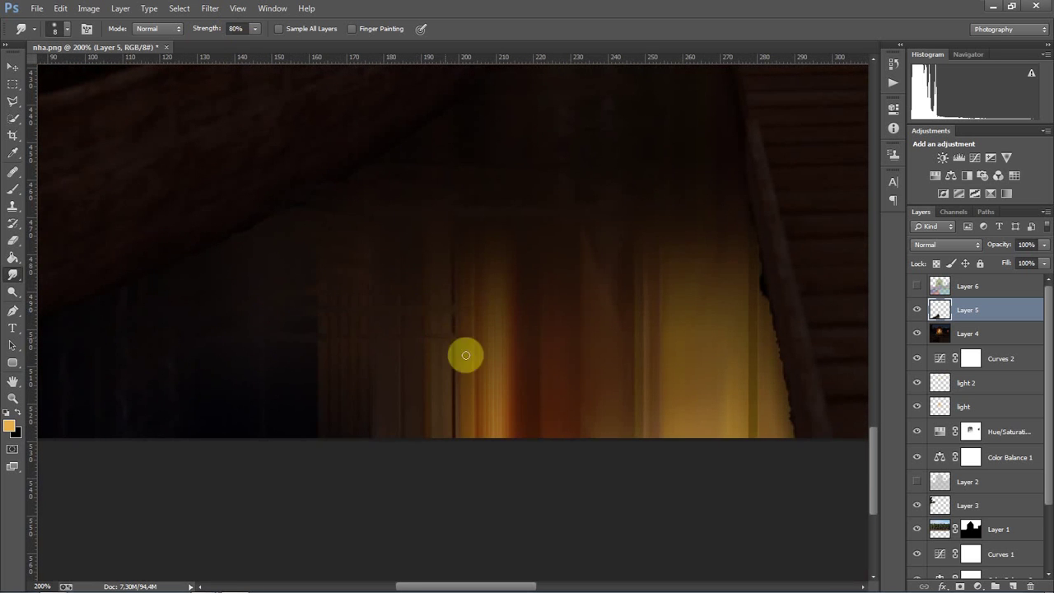
pyautogui.moveTo(399, 430)
pyautogui.mouseDown()
pyautogui.moveTo(483, 426)
pyautogui.moveTo(480, 452)
pyautogui.moveTo(412, 440)
pyautogui.moveTo(569, 425)
pyautogui.moveTo(404, 370)
pyautogui.moveTo(517, 350)
pyautogui.moveTo(607, 304)
pyautogui.moveTo(560, 287)
pyautogui.moveTo(373, 265)
pyautogui.mouseUp()
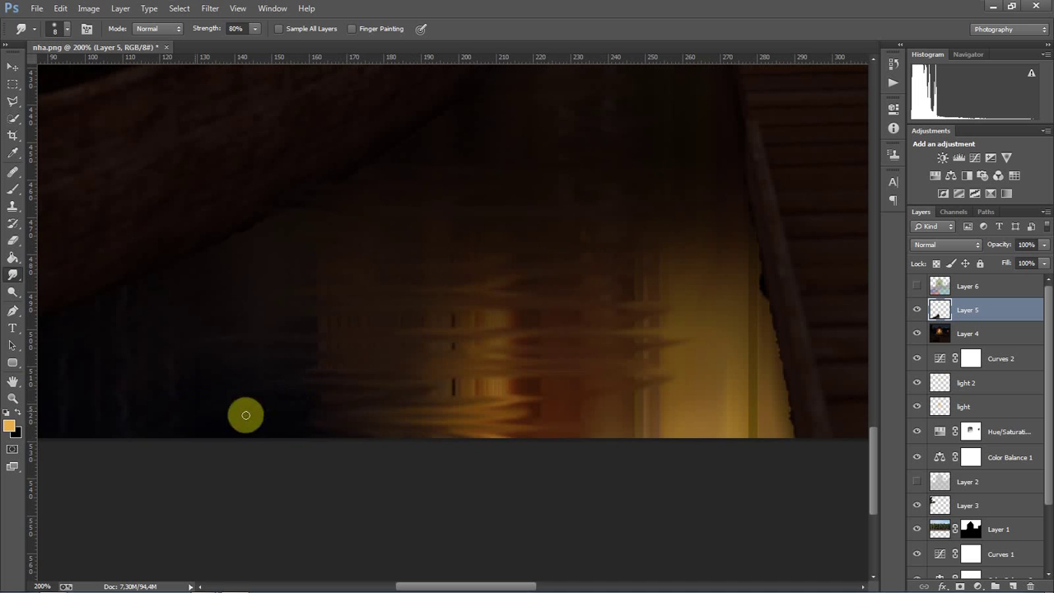
# Smudge the left side of the lamp reflection further into wavy golden ripples
pyautogui.moveTo(774, 406)
pyautogui.mouseDown()
pyautogui.moveTo(463, 406)
pyautogui.moveTo(470, 433)
pyautogui.moveTo(437, 426)
pyautogui.moveTo(384, 412)
pyautogui.moveTo(327, 376)
pyautogui.moveTo(419, 330)
pyautogui.moveTo(333, 305)
pyautogui.moveTo(800, 288)
pyautogui.mouseUp()
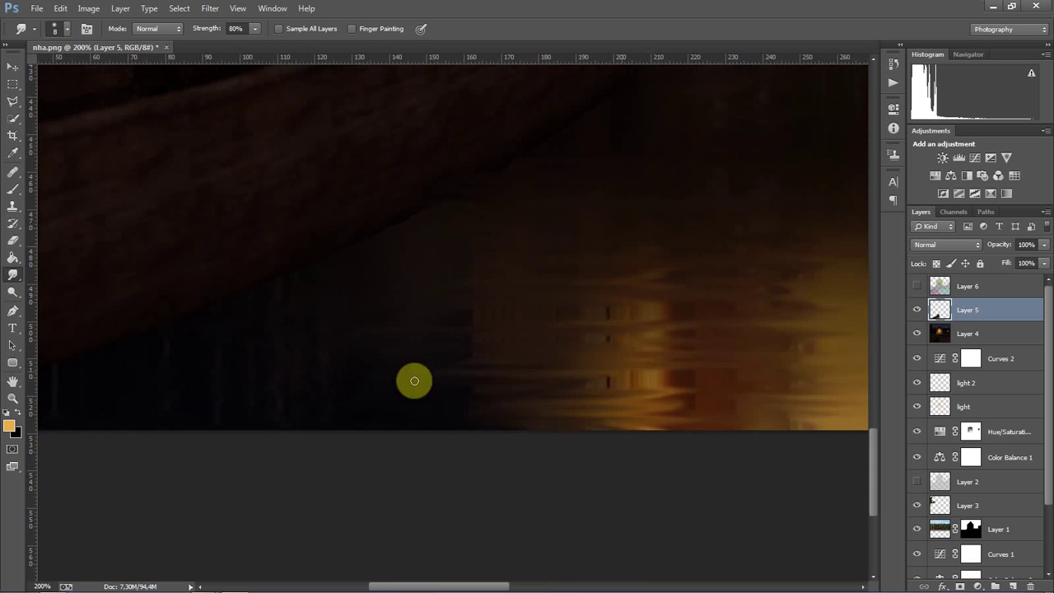
pyautogui.moveTo(752, 248); pyautogui.dragTo(356, 358)
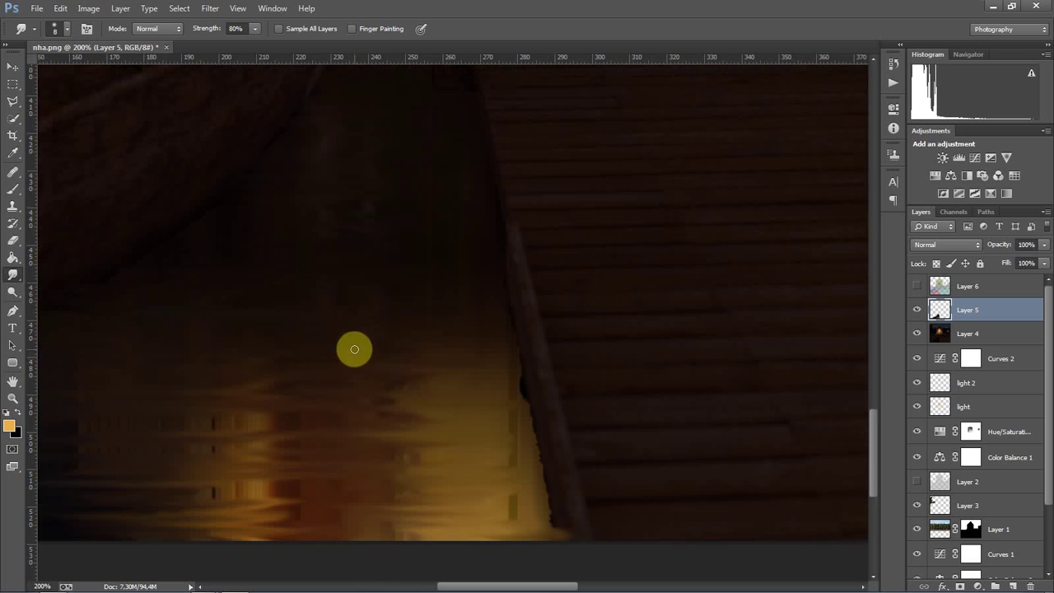
pyautogui.hotkey('ctrl', '0')
pyautogui.moveTo(396, 545)
pyautogui.mouseDown()
pyautogui.moveTo(415, 568)
pyautogui.moveTo(390, 558)
pyautogui.moveTo(437, 574)
pyautogui.mouseUp()
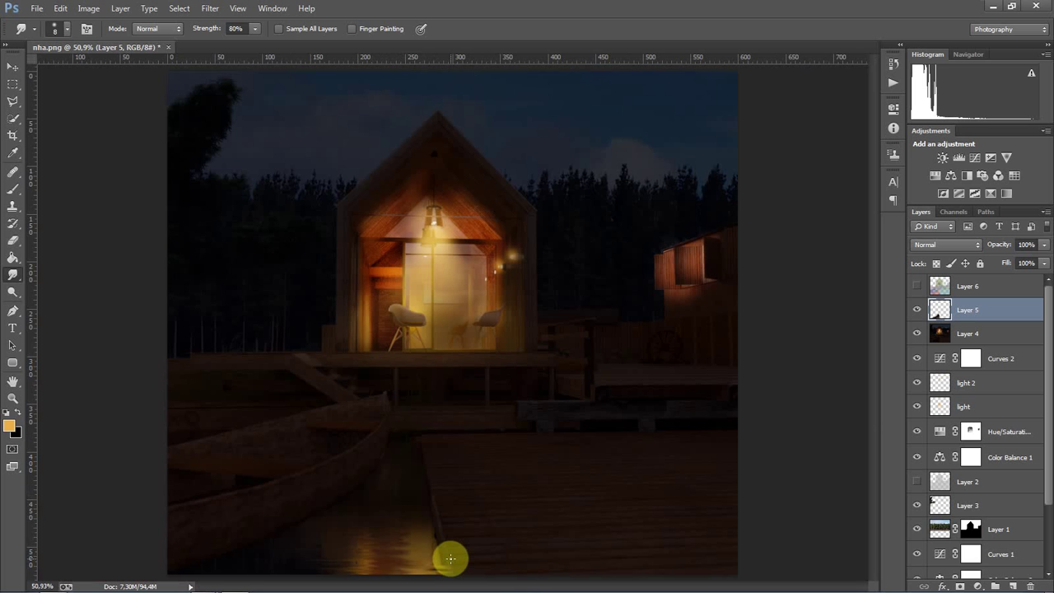
pyautogui.press('z')
pyautogui.moveTo(440, 552); pyautogui.dragTo(502, 401)
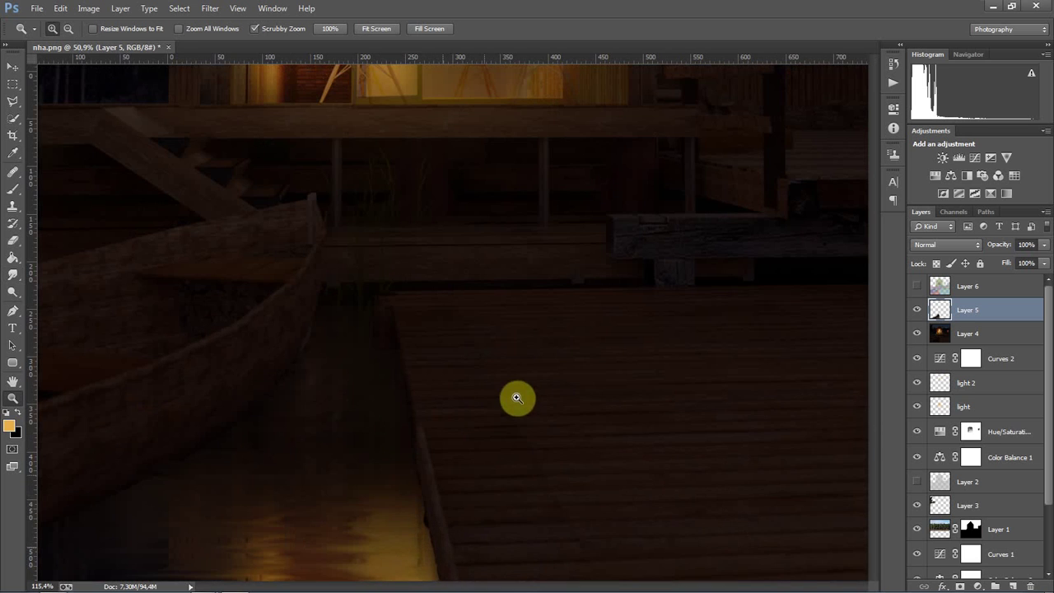
# Switch to the Eraser at 100% opacity and fit the whole image on screen
pyautogui.scroll(-2, 492, 421)
pyautogui.scroll(-1, 489, 451)
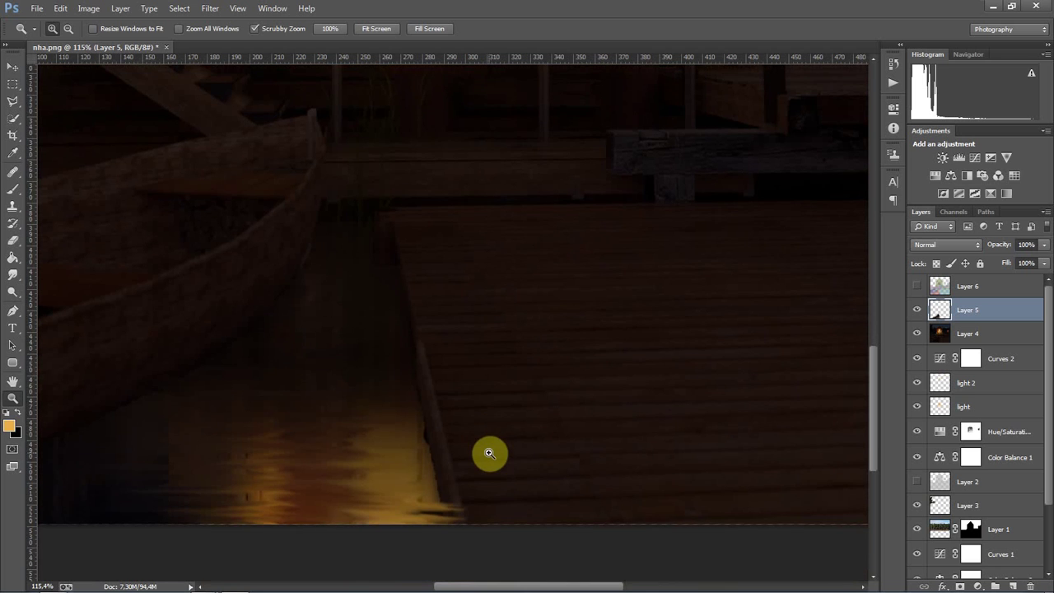
pyautogui.scroll(-2, 489, 453)
pyautogui.press('e')
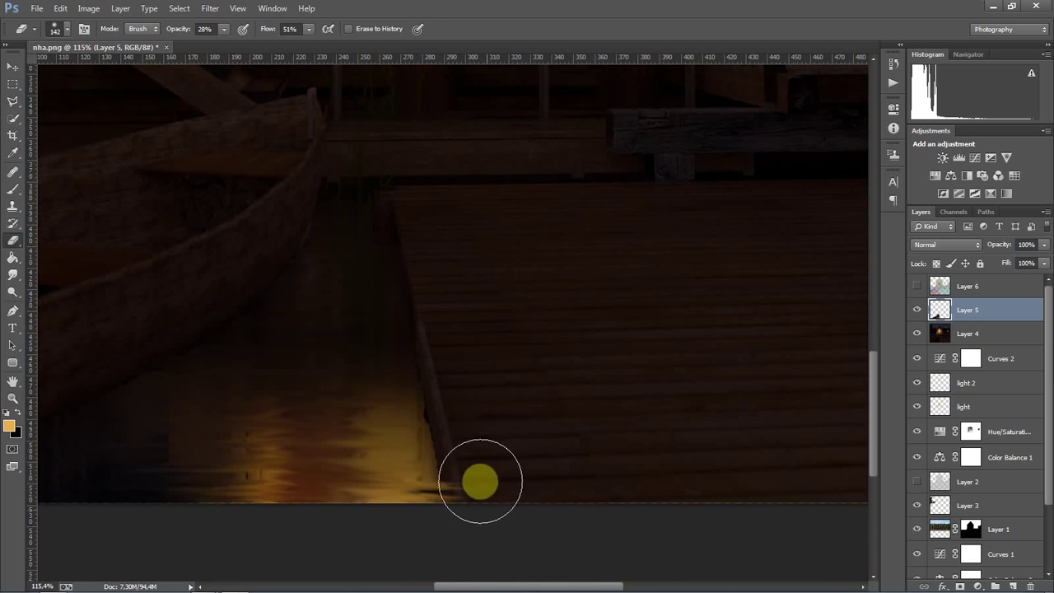
pyautogui.moveTo(180, 32)
pyautogui.mouseDown()
pyautogui.moveTo(313, 26)
pyautogui.moveTo(477, 49)
pyautogui.mouseUp()
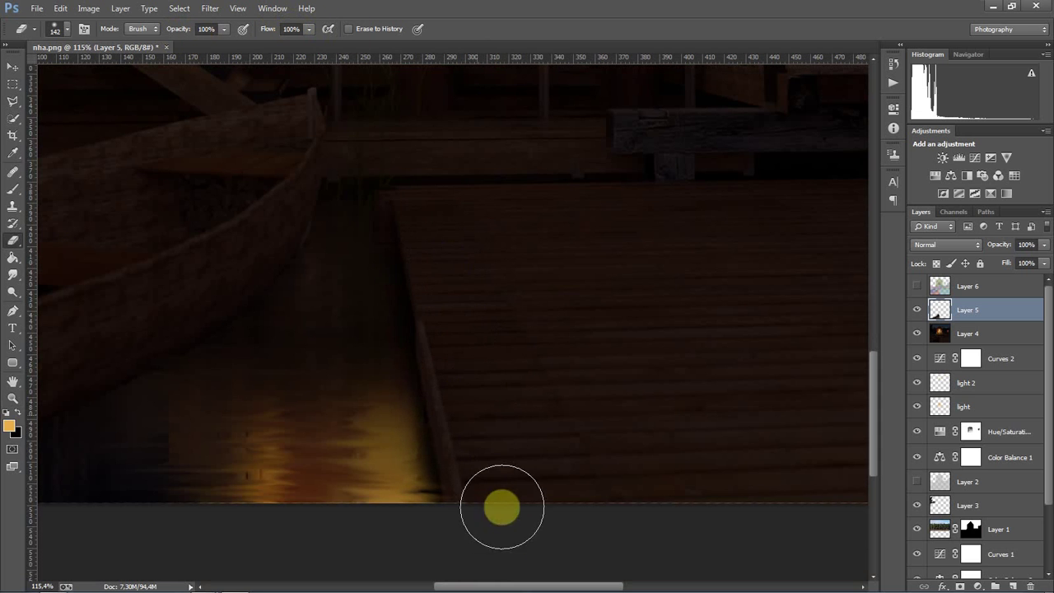
pyautogui.hotkey('ctrl', '0')
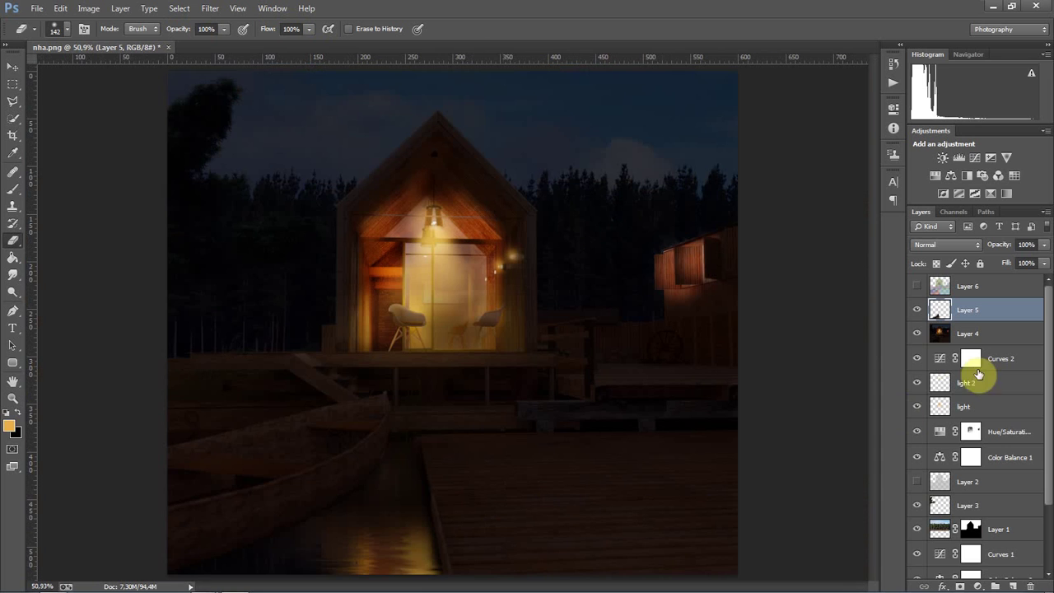
# Compare Layer 5 on and off and cycle through its blend modes, starting from Dissolve
pyautogui.click(918, 310)
pyautogui.click(918, 311)
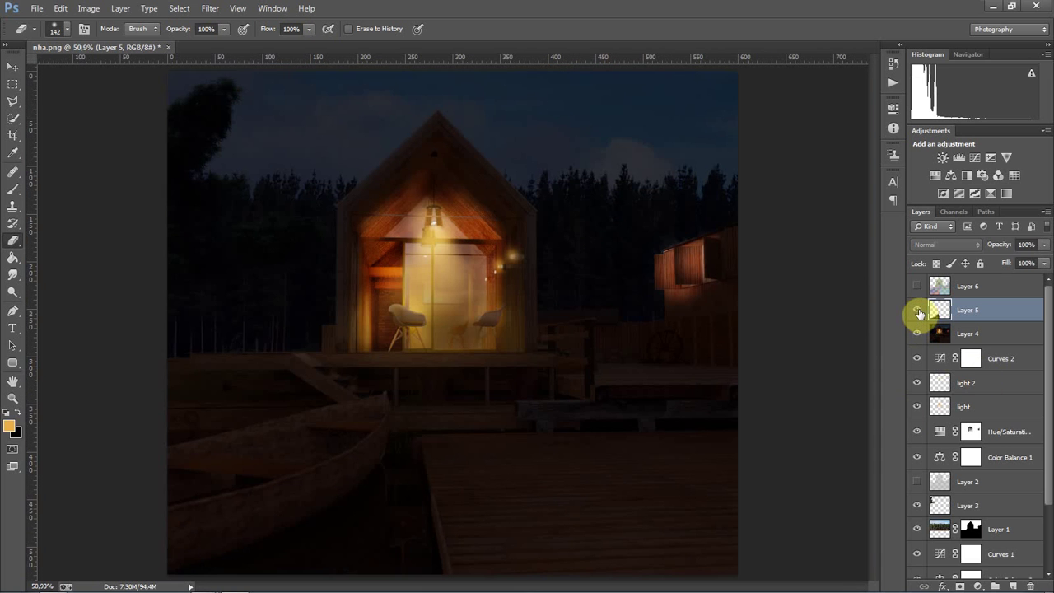
pyautogui.click(918, 312)
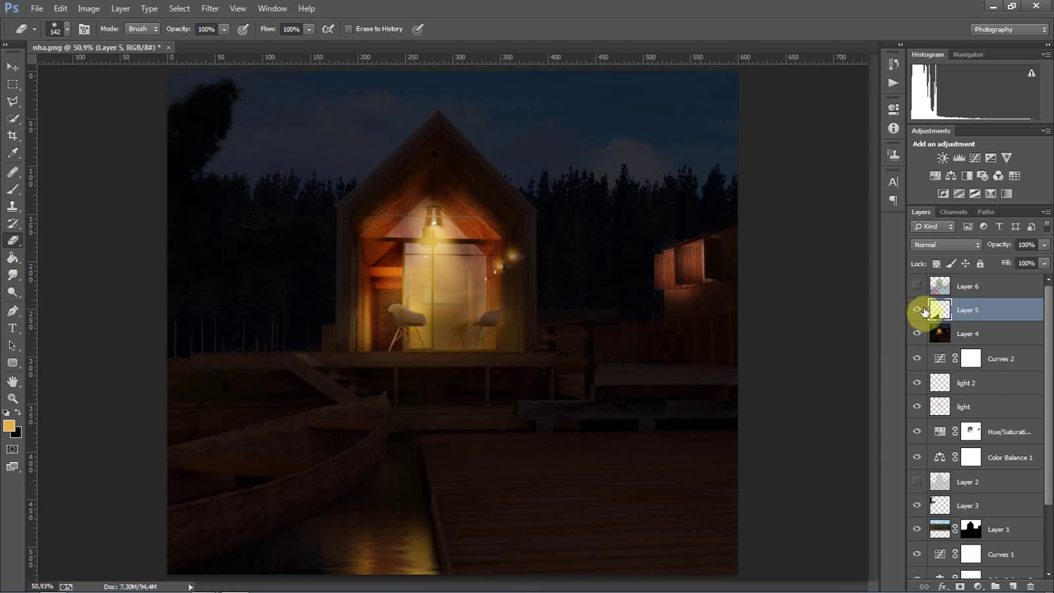
pyautogui.click(949, 245)
pyautogui.click(952, 273)
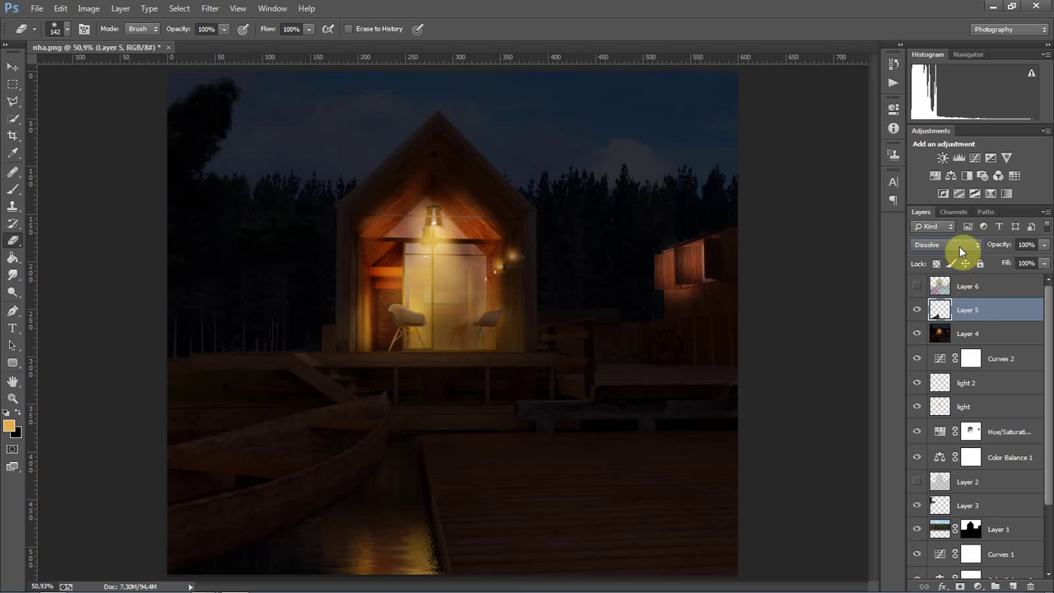
pyautogui.scroll(-1, 959, 246)
pyautogui.scroll(-3, 959, 246)
pyautogui.scroll(-2, 960, 245)
pyautogui.scroll(-1, 961, 244)
pyautogui.scroll(-1, 960, 245)
pyautogui.scroll(-1, 960, 245)
pyautogui.scroll(-1, 960, 245)
pyautogui.scroll(-1, 960, 245)
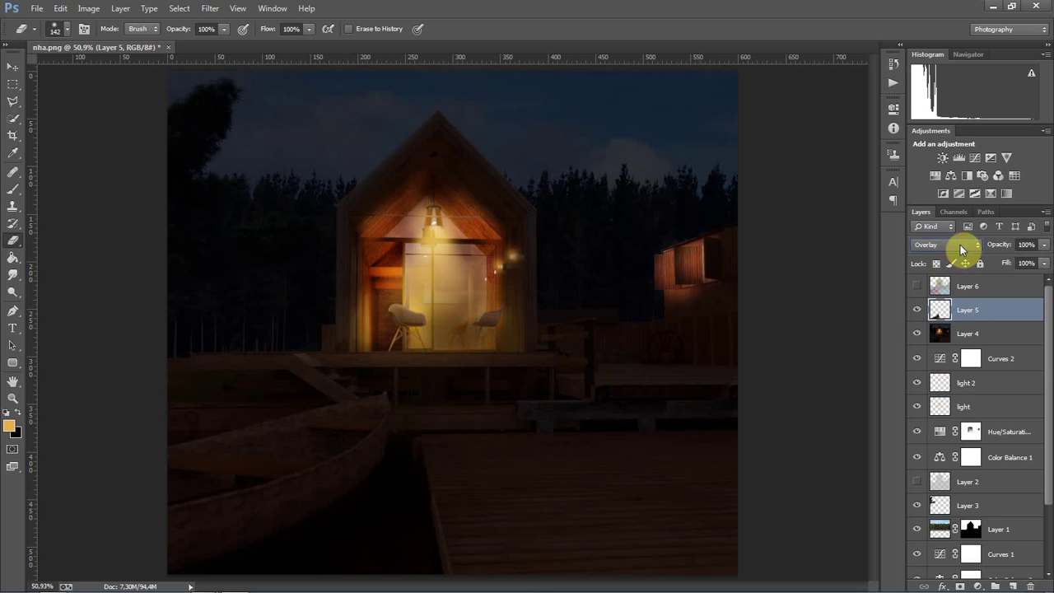
pyautogui.scroll(1, 961, 245)
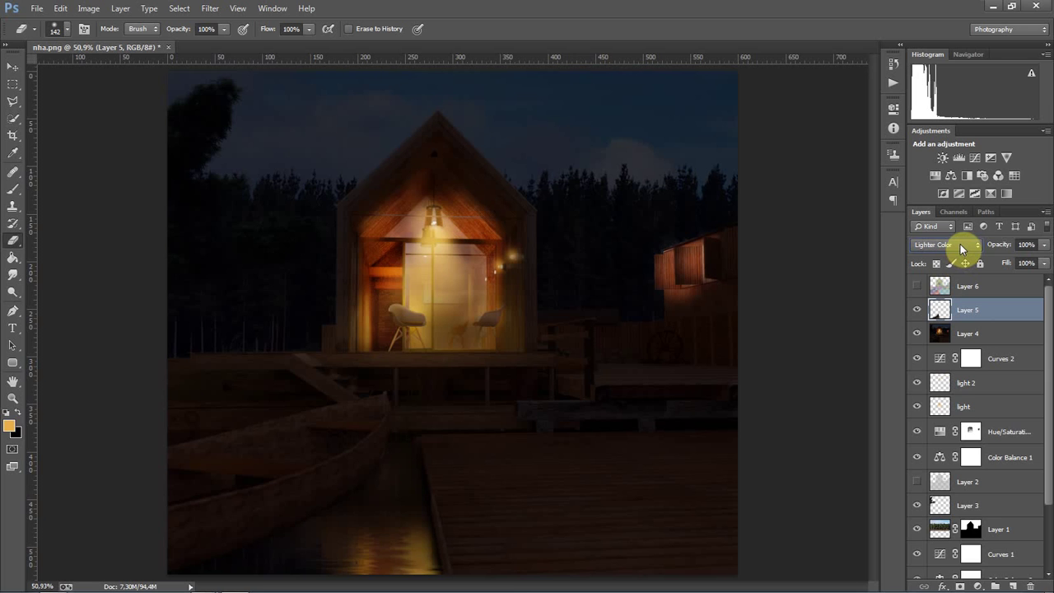
pyautogui.scroll(-1, 961, 244)
pyautogui.scroll(-3, 961, 244)
pyautogui.scroll(-3, 960, 243)
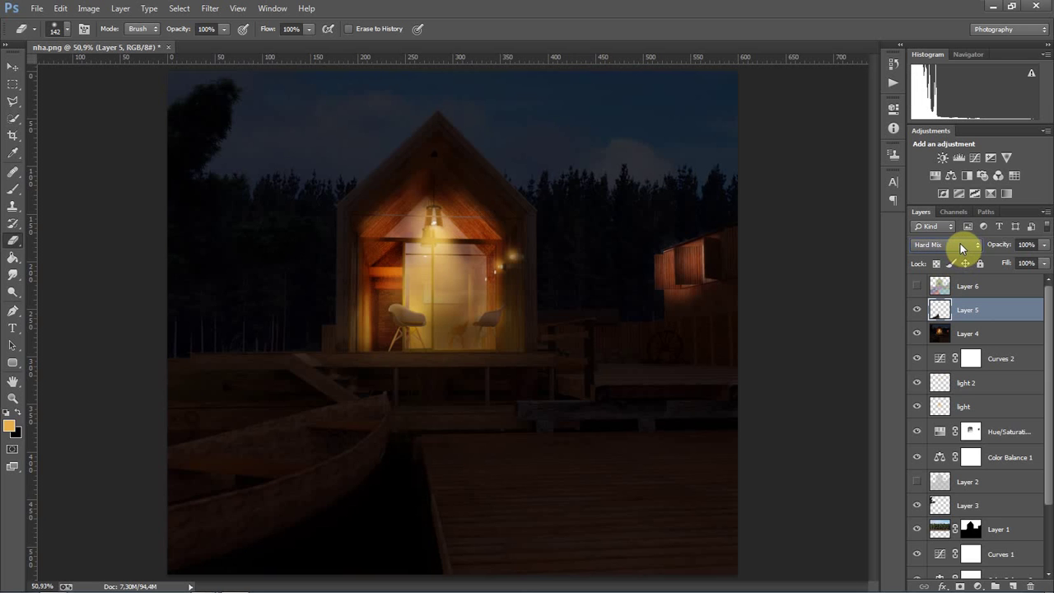
pyautogui.scroll(-2, 960, 243)
pyautogui.scroll(1, 960, 243)
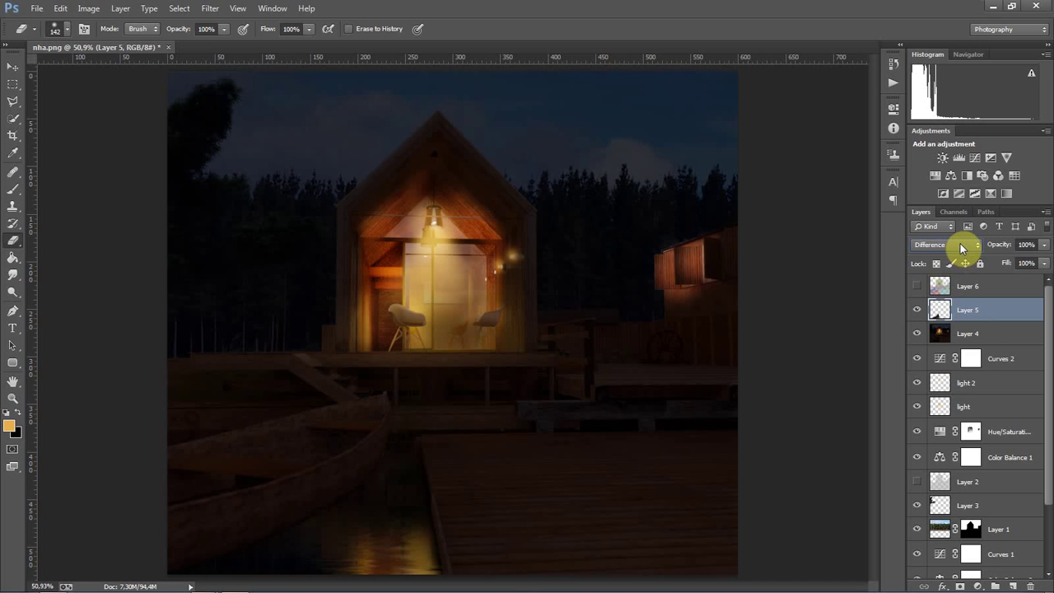
pyautogui.scroll(-1, 961, 243)
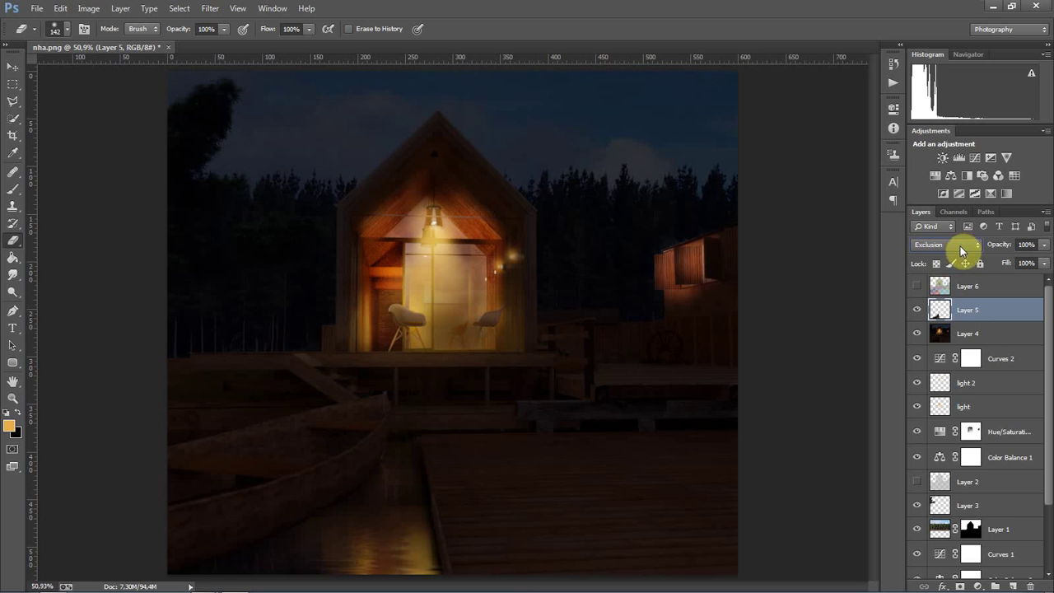
# Return Layer 5 to Normal blending at 57% opacity
pyautogui.click(917, 310)
pyautogui.click(917, 310)
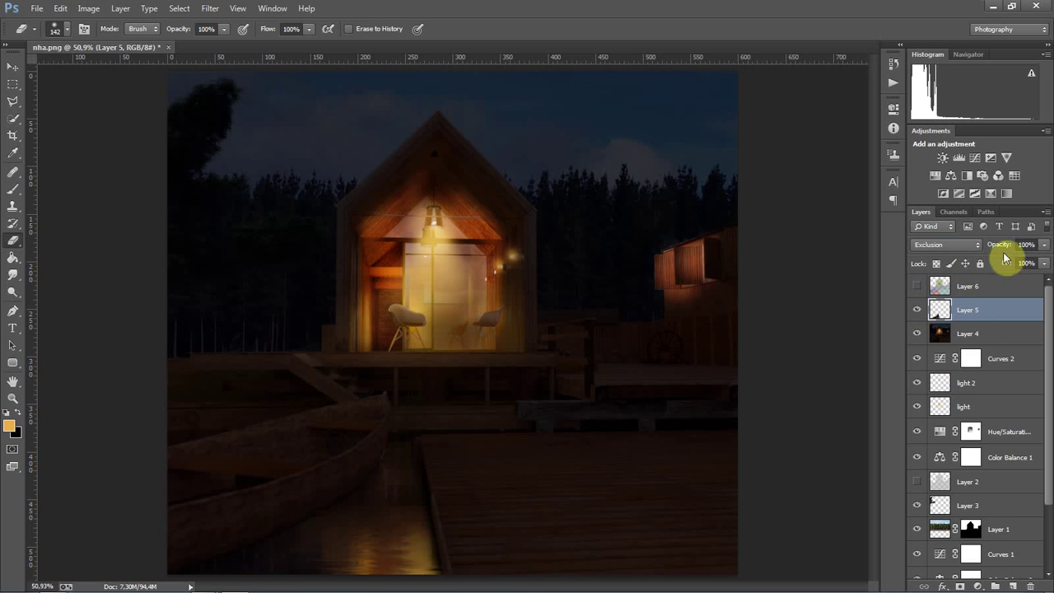
pyautogui.moveTo(1011, 252); pyautogui.dragTo(975, 260)
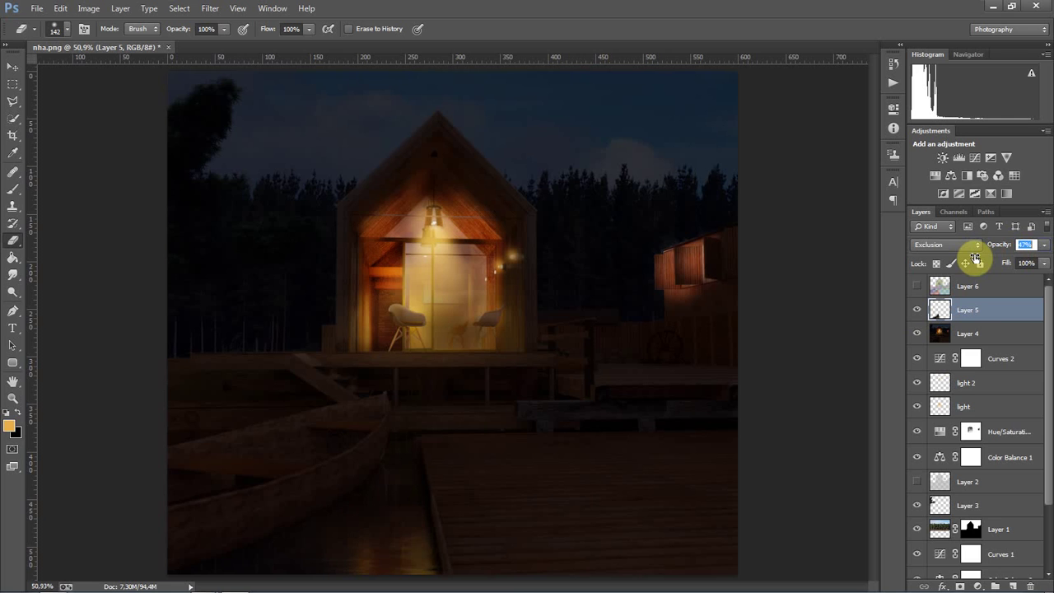
pyautogui.write('100')
pyautogui.press('Return')
pyautogui.click(959, 246)
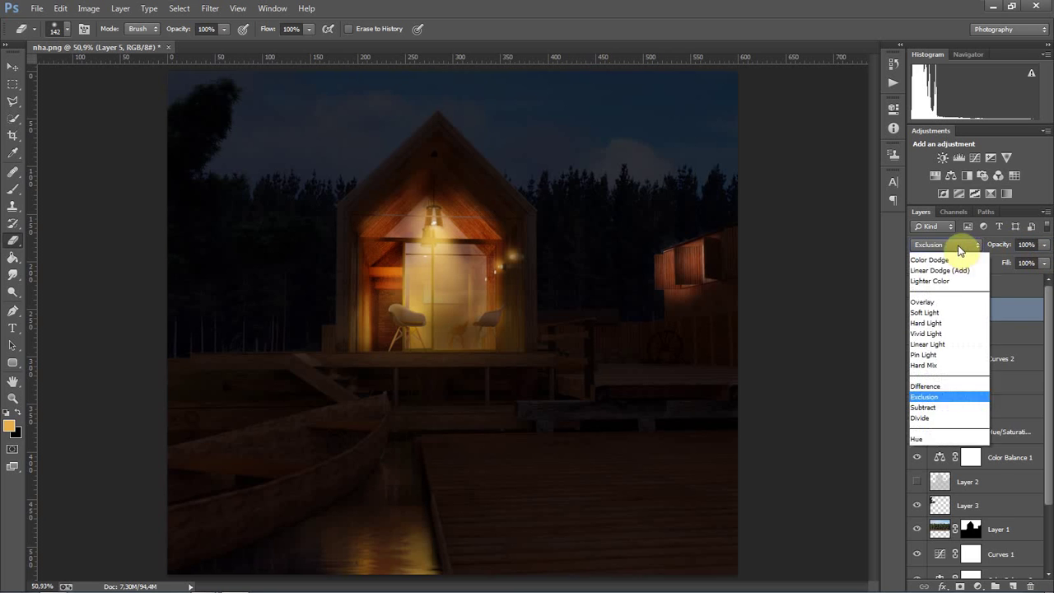
pyautogui.click(939, 256)
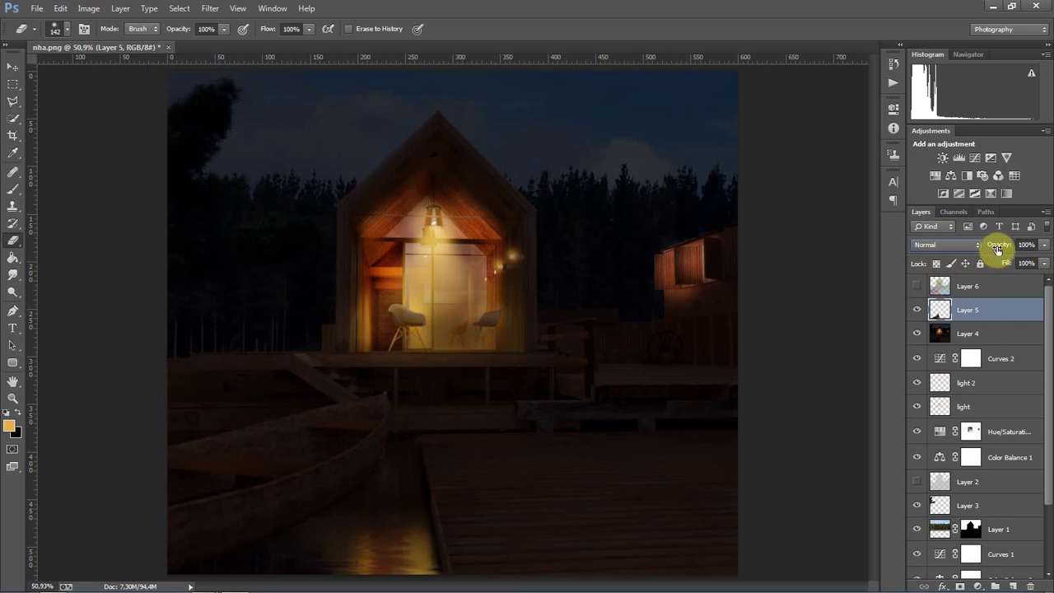
pyautogui.moveTo(997, 248); pyautogui.dragTo(966, 250)
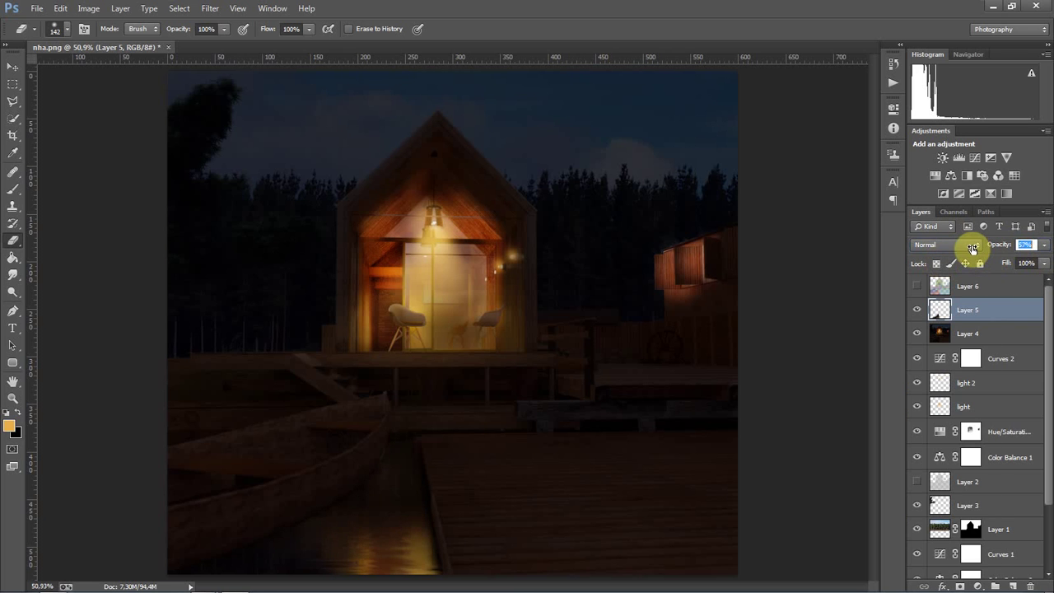
pyautogui.click(917, 311)
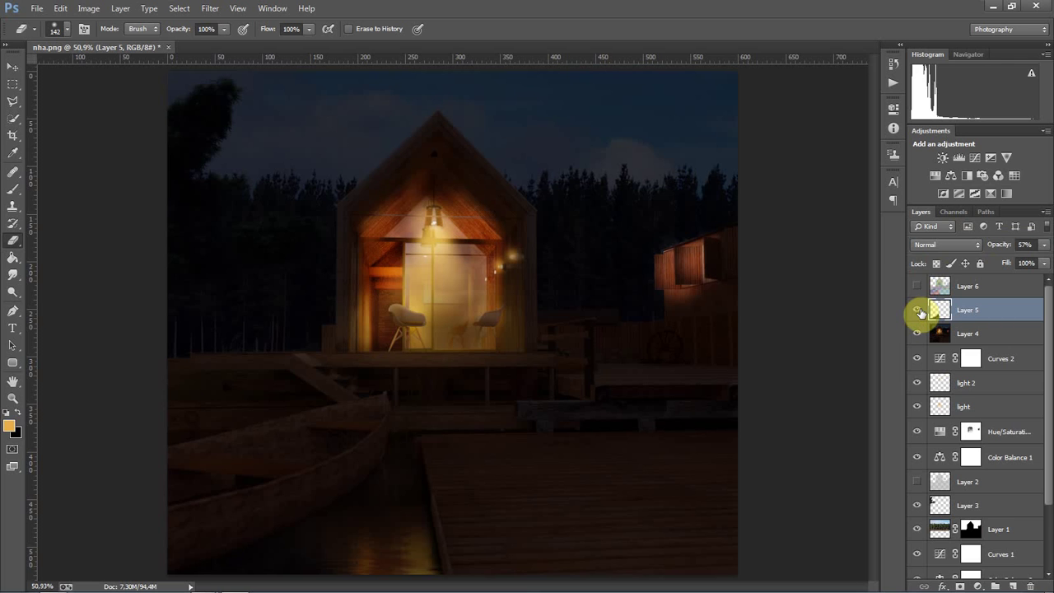
# Reselect Layer 5 after briefly selecting Layer 6
pyautogui.click(988, 294)
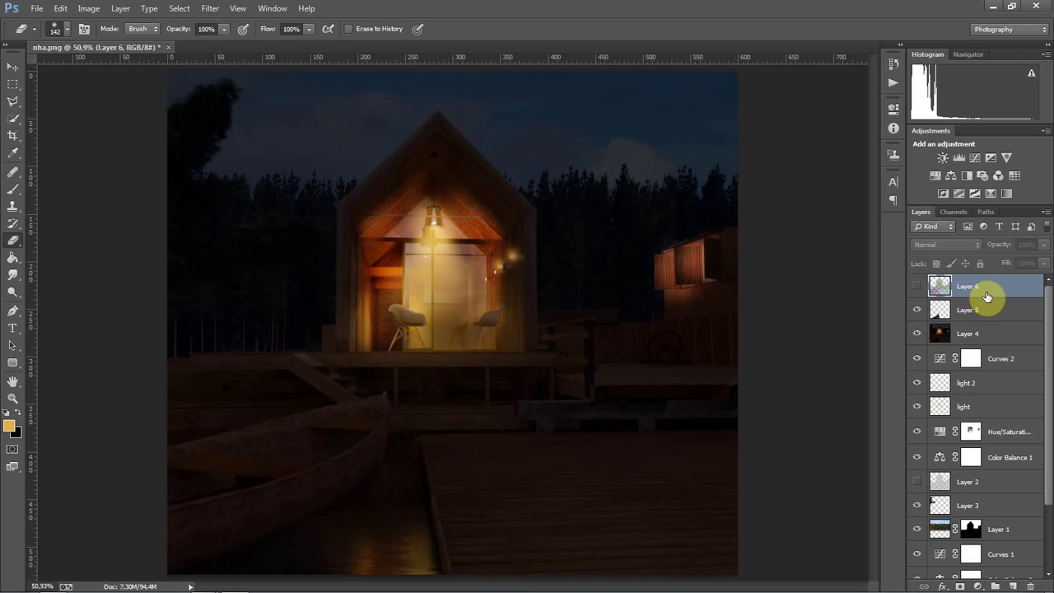
pyautogui.click(983, 311)
pyautogui.click(988, 288)
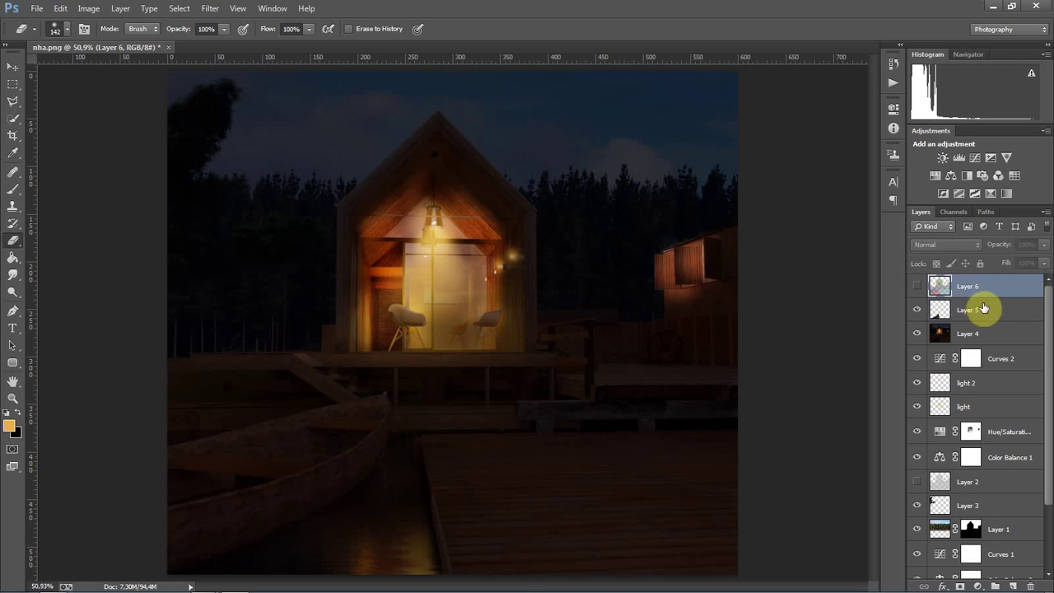
pyautogui.click(982, 310)
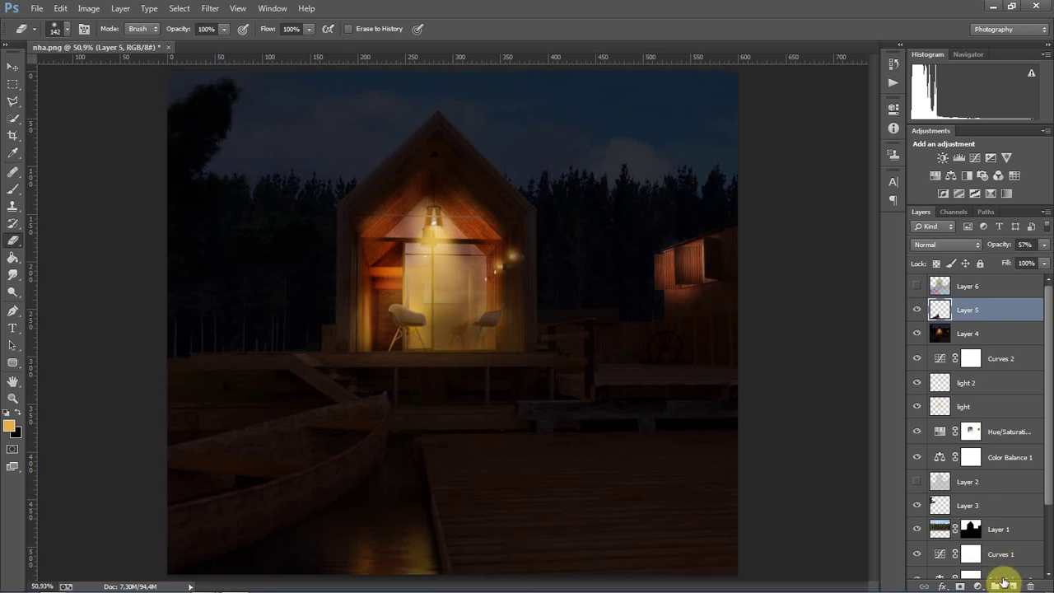
# Add a new layer above Layer 5 named 'fill light'
pyautogui.click(1013, 585)
pyautogui.doubleClick(969, 311)
pyautogui.write('fil')
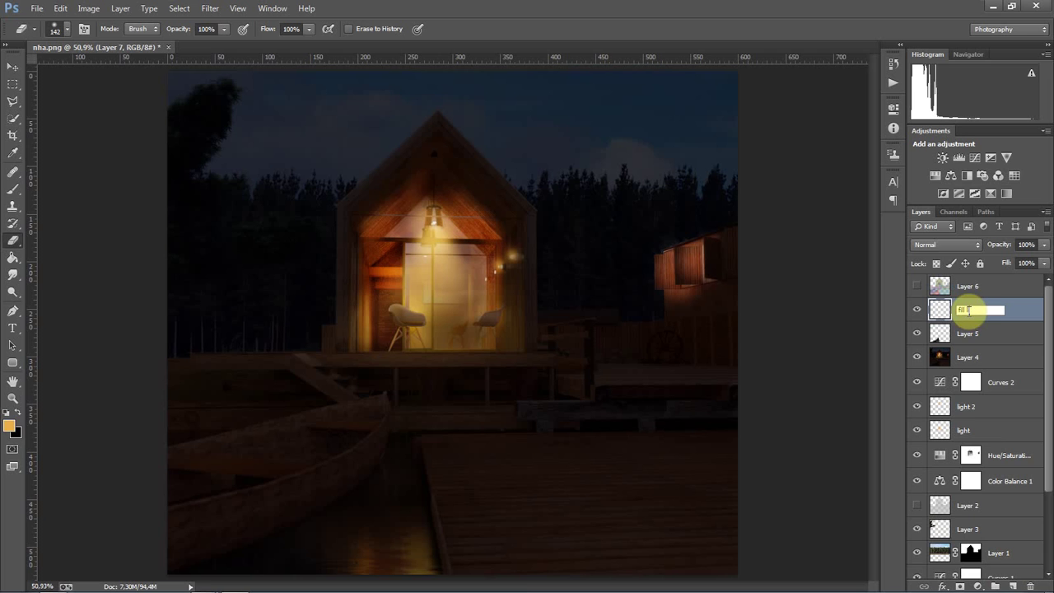
pyautogui.write('light')
pyautogui.press('Return')
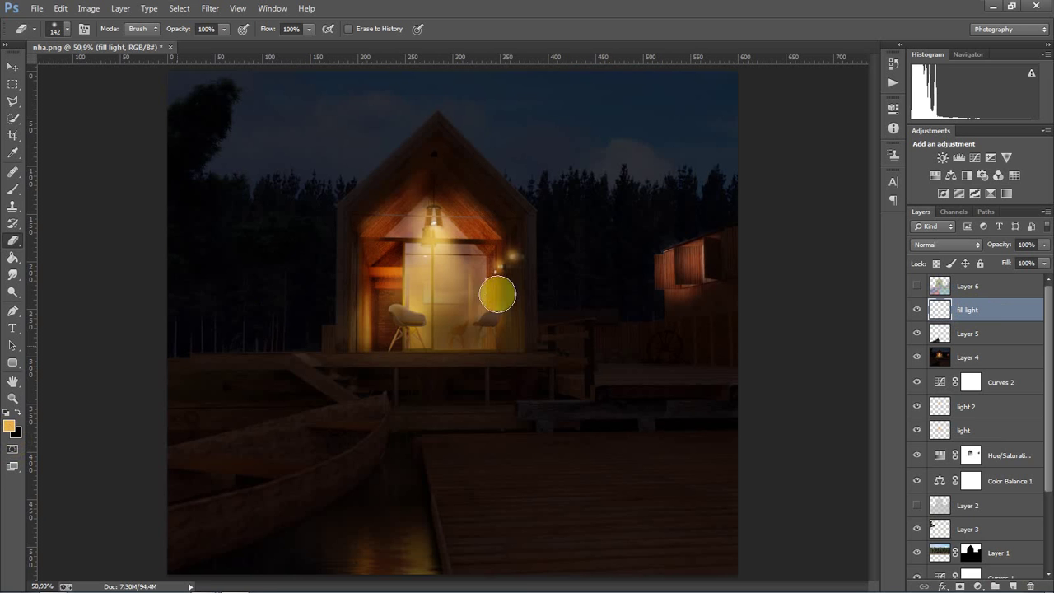
# Set the soft brush size to 3000 px, then reduce it to 2000 px
pyautogui.rightClick(509, 292)
pyautogui.moveTo(585, 321); pyautogui.dragTo(650, 327)
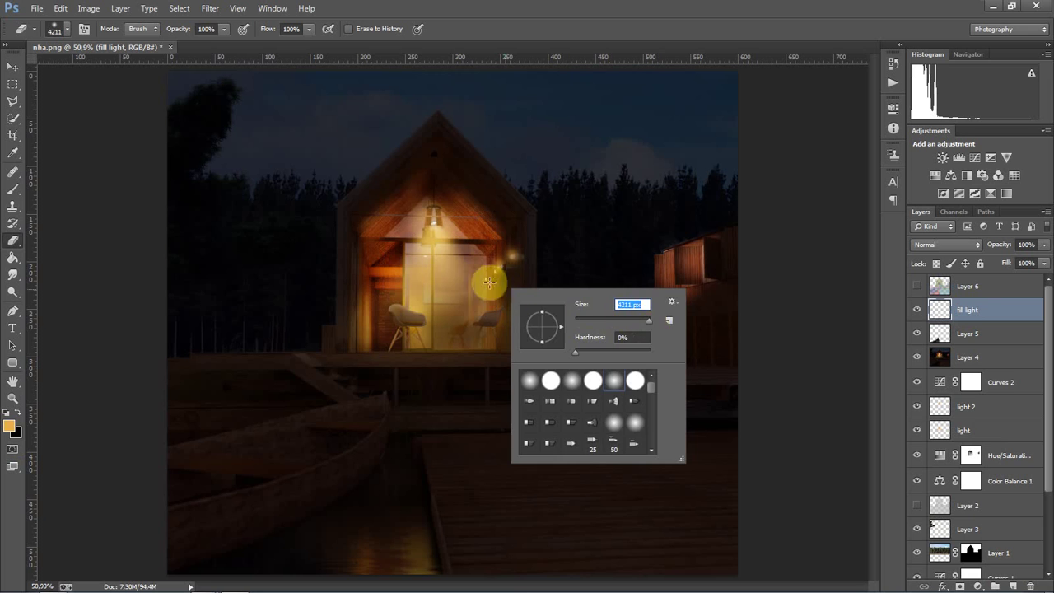
pyautogui.click(446, 266)
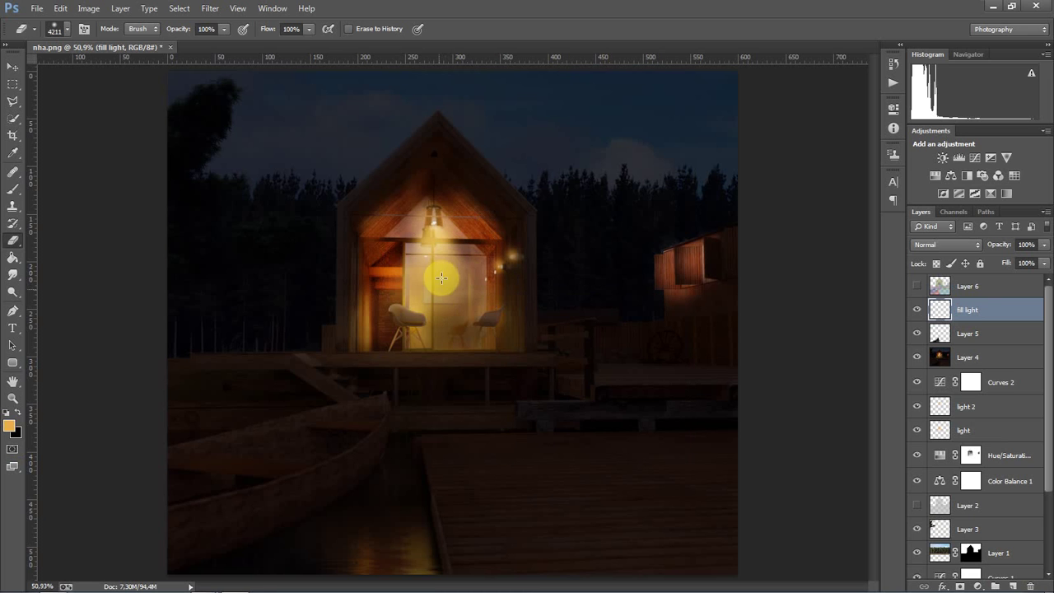
pyautogui.rightClick(438, 272)
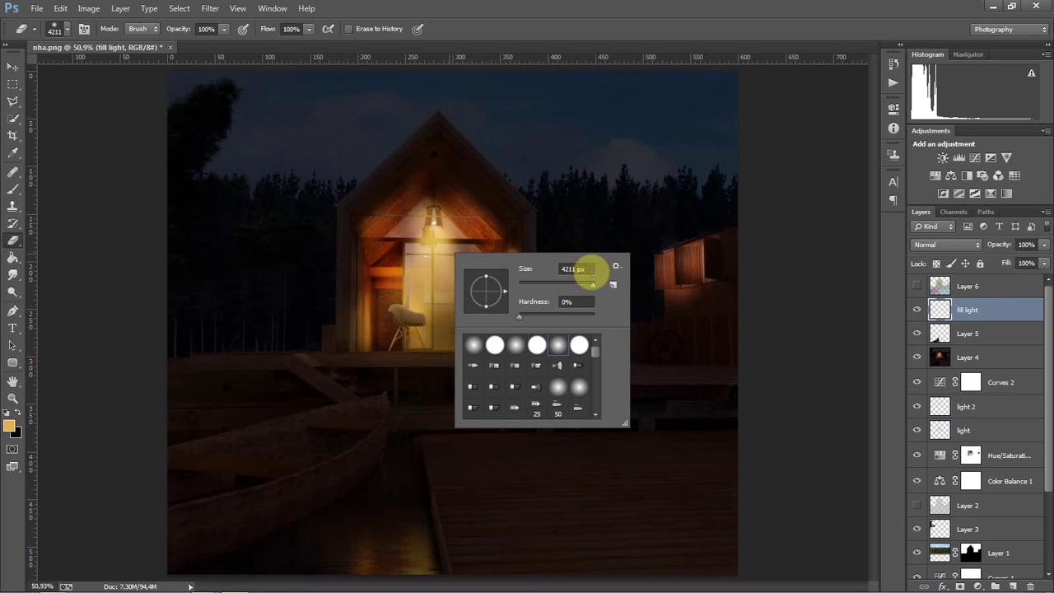
pyautogui.doubleClick(573, 270)
pyautogui.write('0')
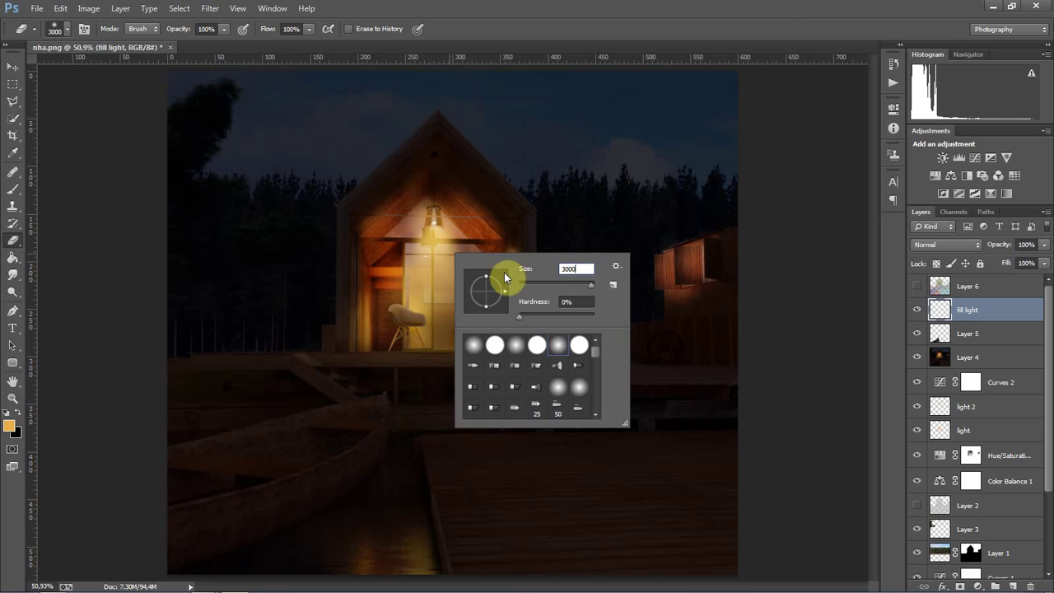
pyautogui.write('0')
pyautogui.press('Return')
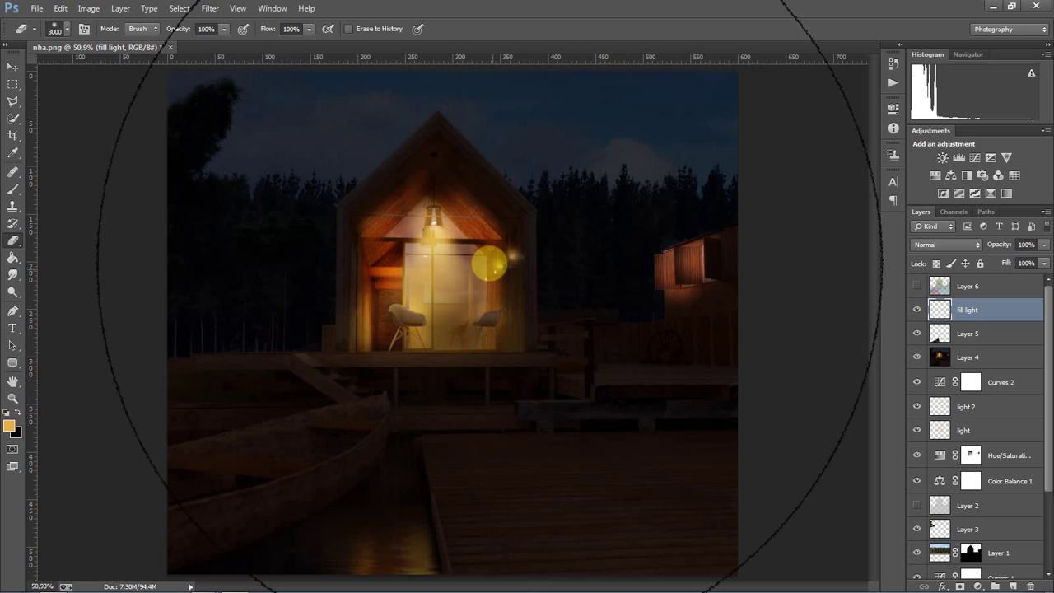
pyautogui.press('[')
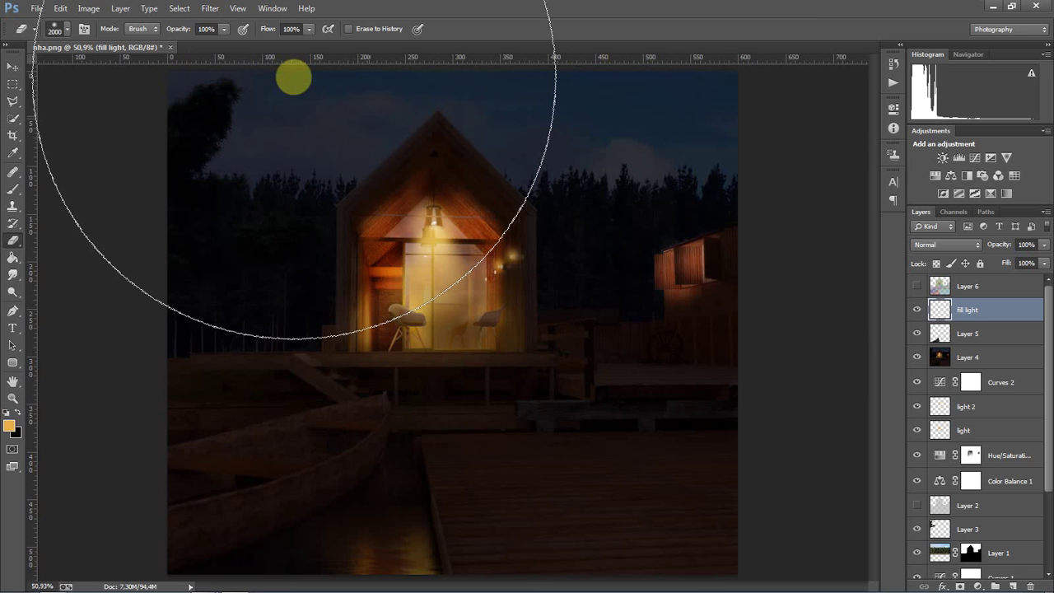
# Move the fill light layer to the top of the stack with the 2000 px Brush ready
pyautogui.moveTo(968, 310); pyautogui.dragTo(968, 283)
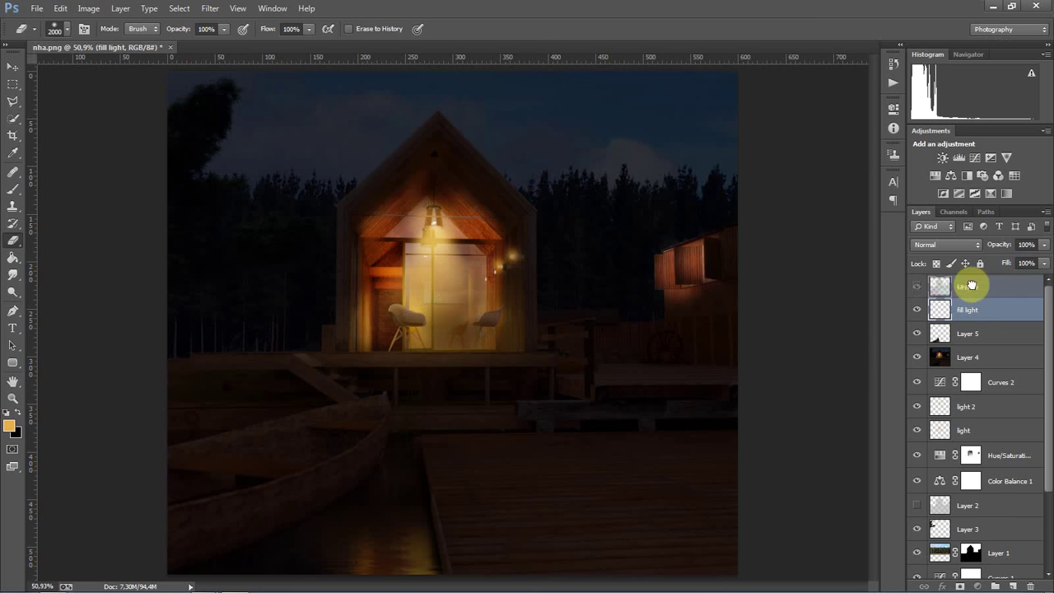
pyautogui.press('p')
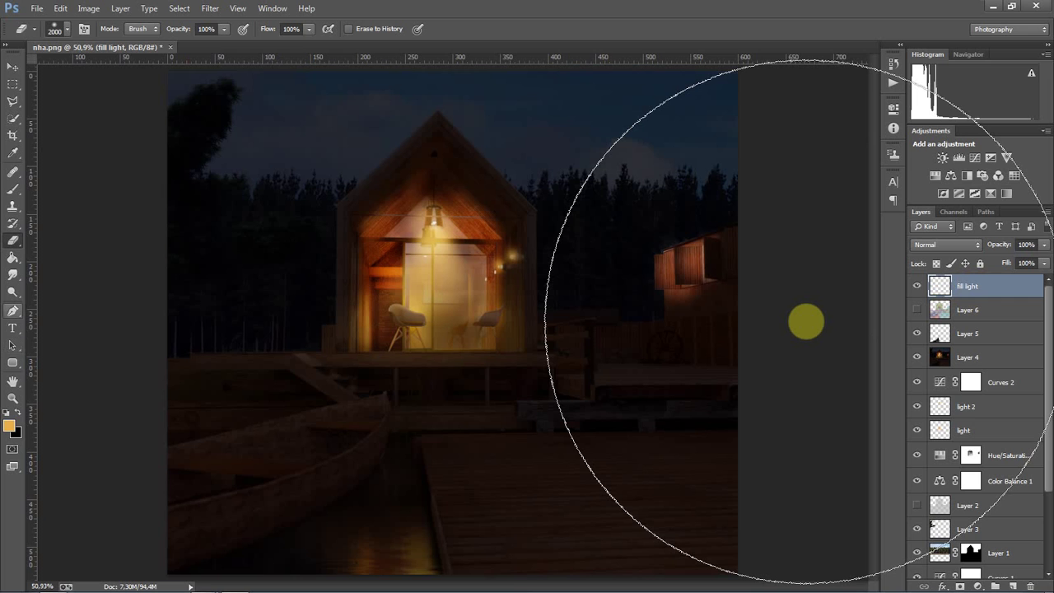
pyautogui.press('b')
pyautogui.rightClick(472, 299)
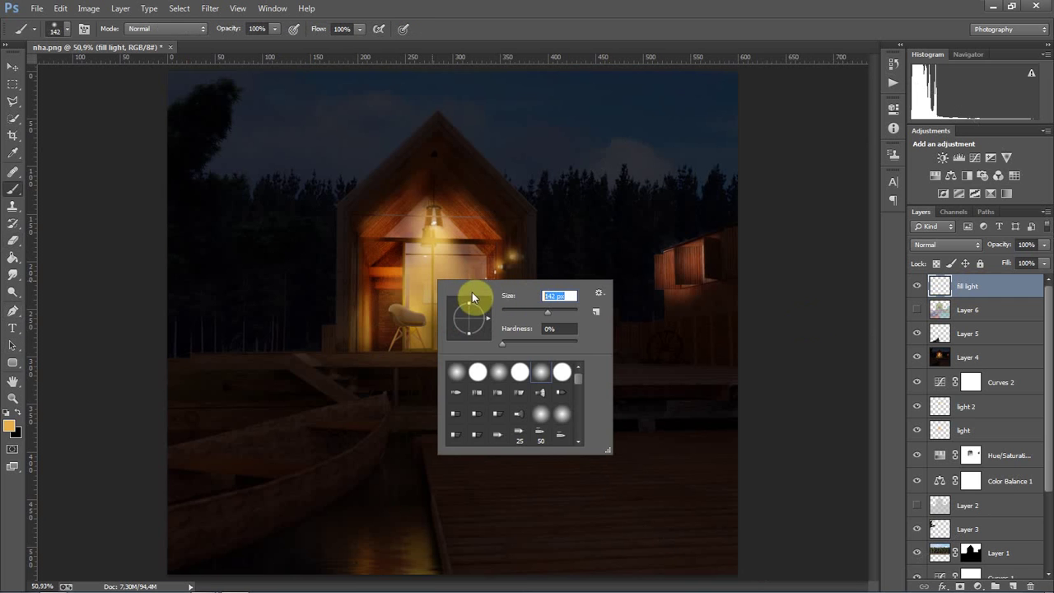
pyautogui.write('2000')
pyautogui.press('Return')
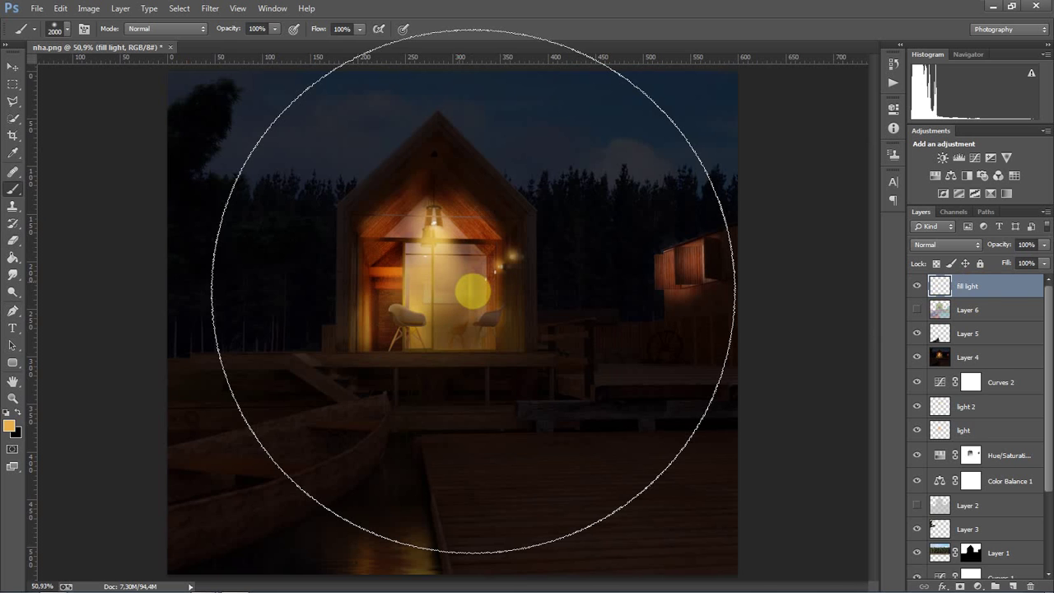
# Paint a broad orange wash and blend the fill light layer in Screen at 10% opacity
pyautogui.click(472, 290)
pyautogui.click(948, 245)
pyautogui.click(931, 360)
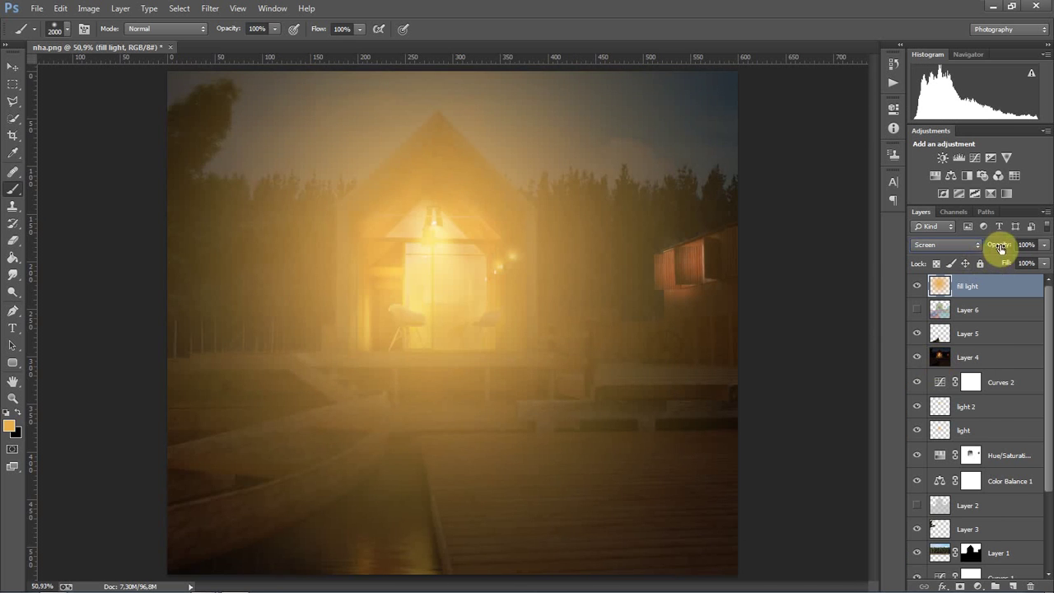
pyautogui.moveTo(1000, 247); pyautogui.dragTo(941, 254)
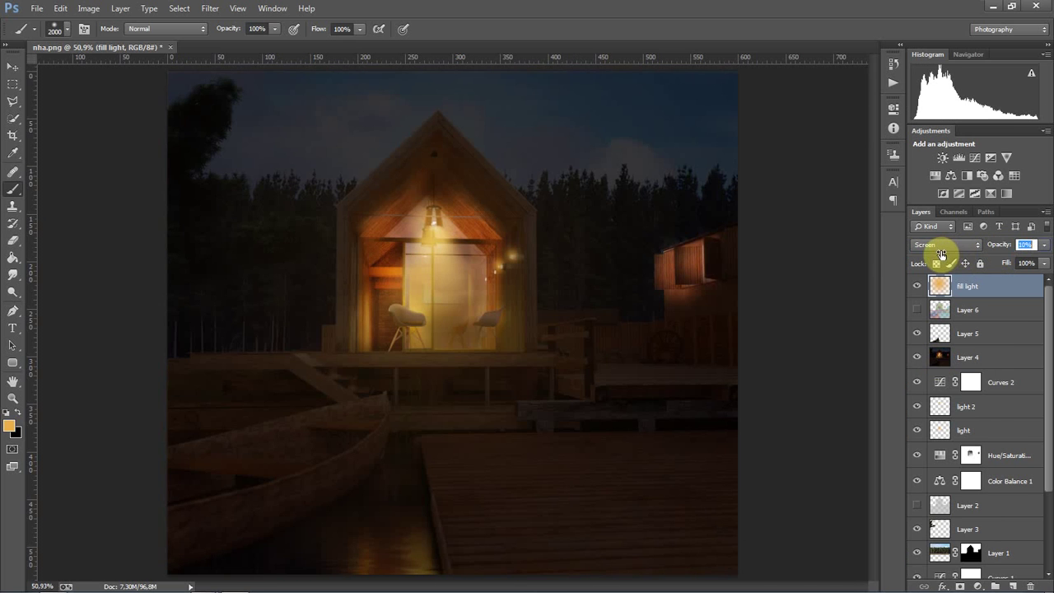
pyautogui.click(916, 286)
pyautogui.click(916, 286)
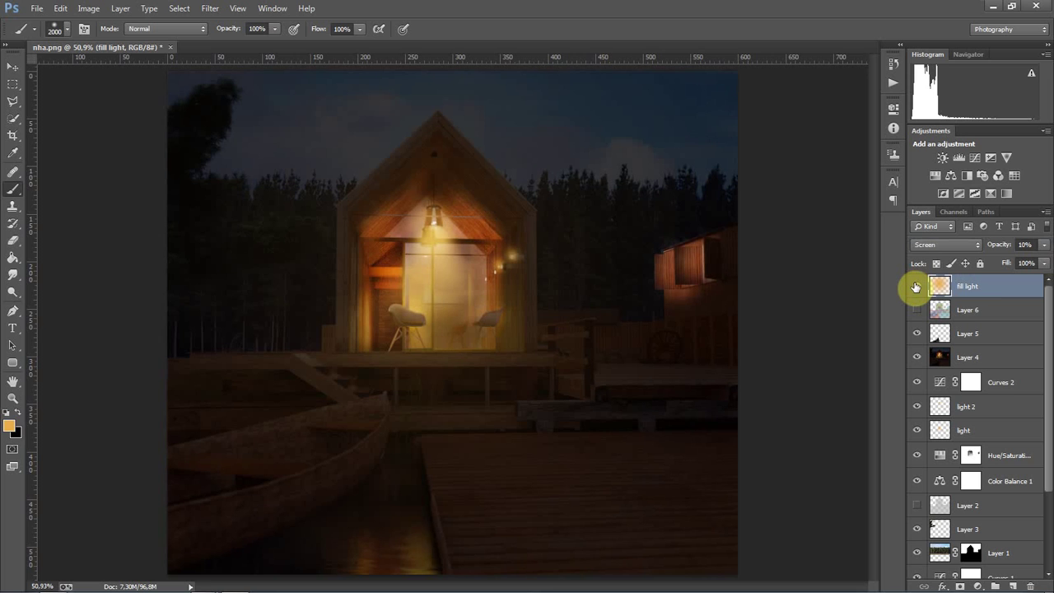
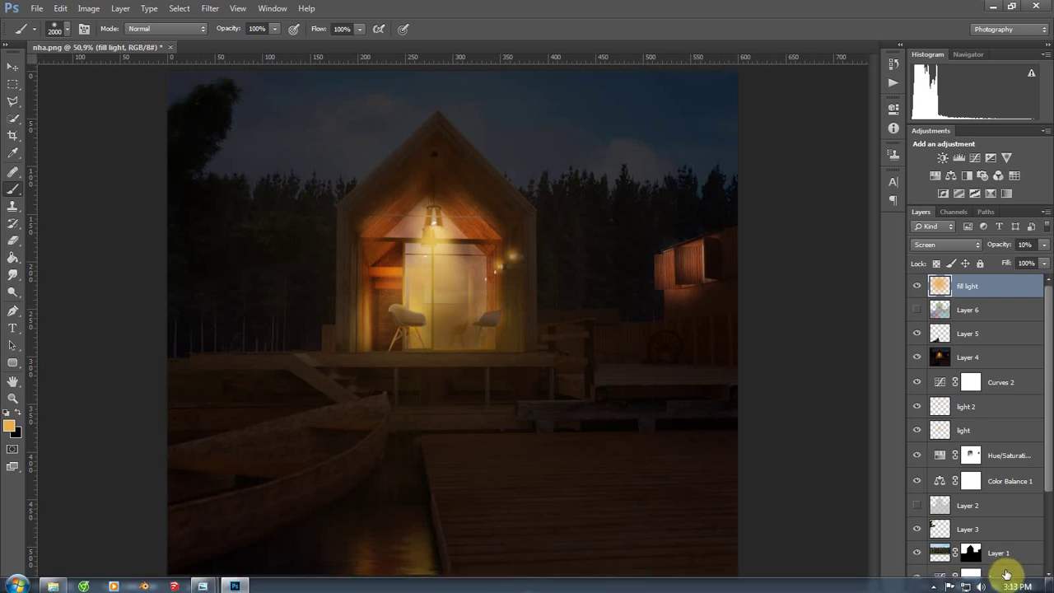
# Add a new empty layer above fill light and name it fog
pyautogui.click(1012, 586)
pyautogui.doubleClick(972, 286)
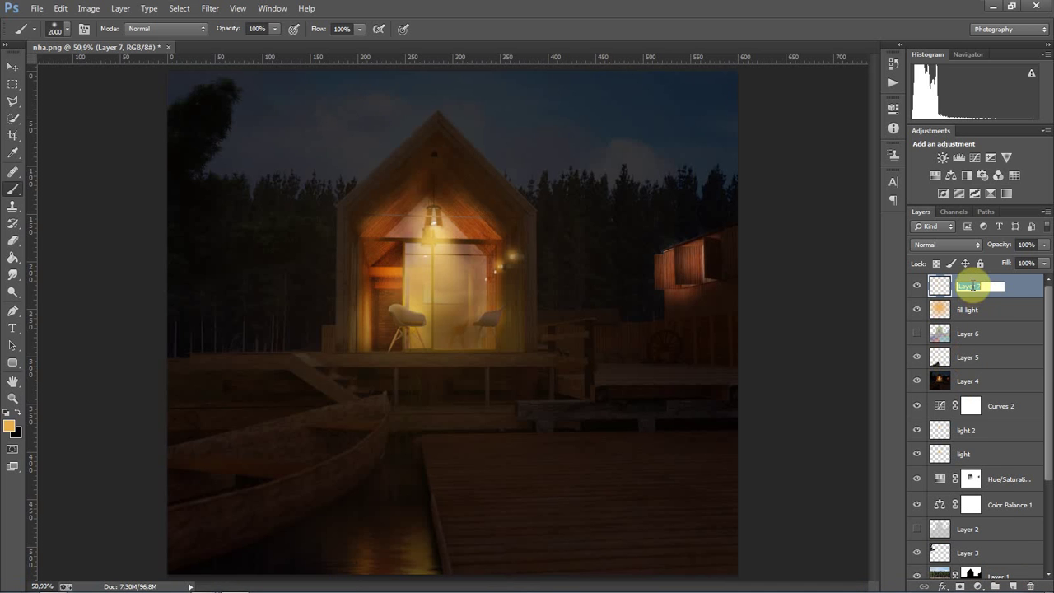
pyautogui.write('for')
pyautogui.press('Return')
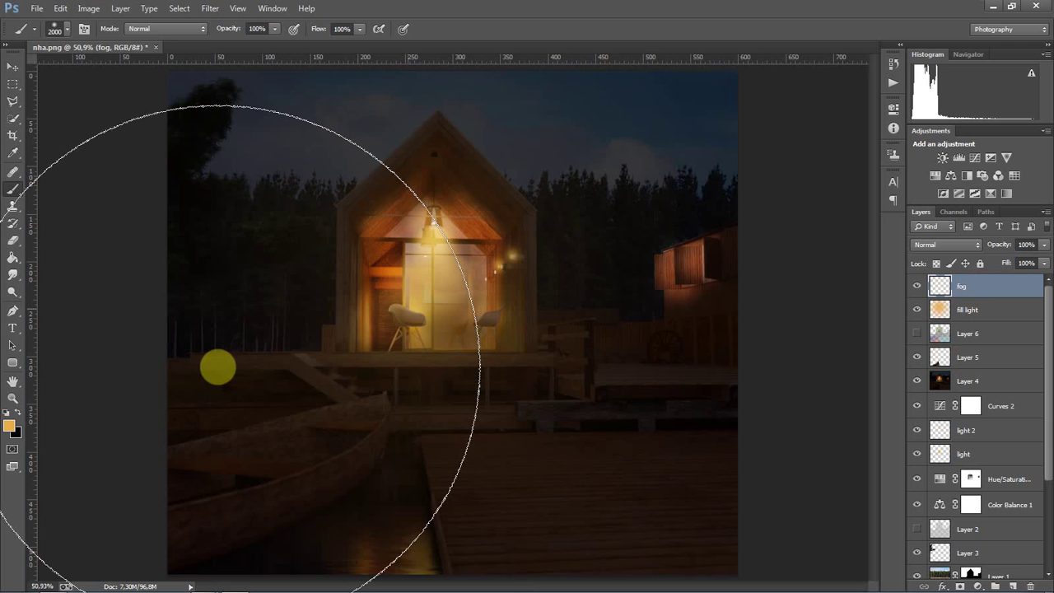
# Pick light grey and test a 384 px soft brush stroke, then undo it
pyautogui.click(853, 179)
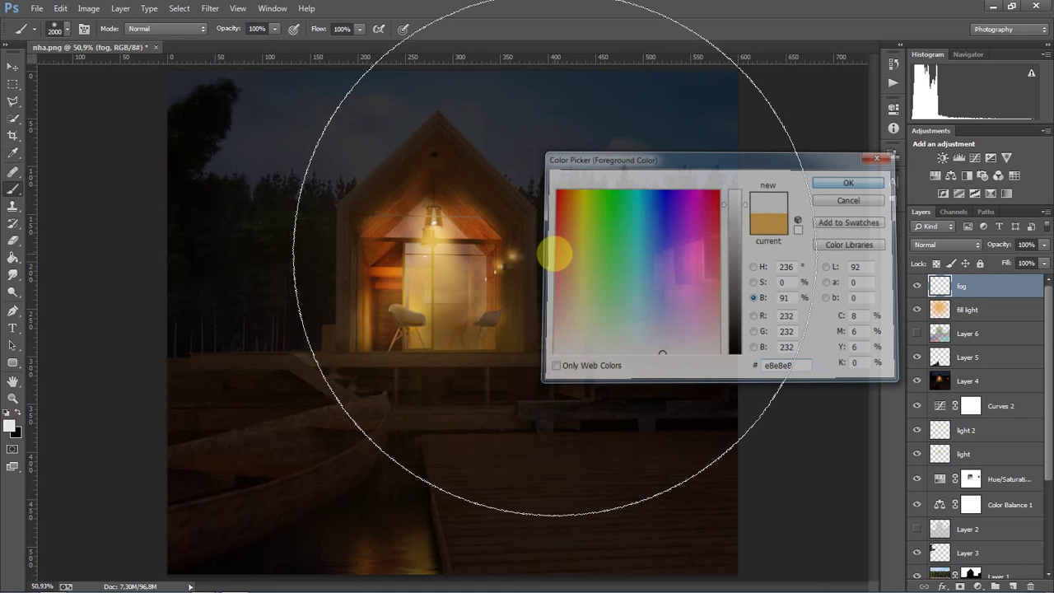
pyautogui.rightClick(555, 256)
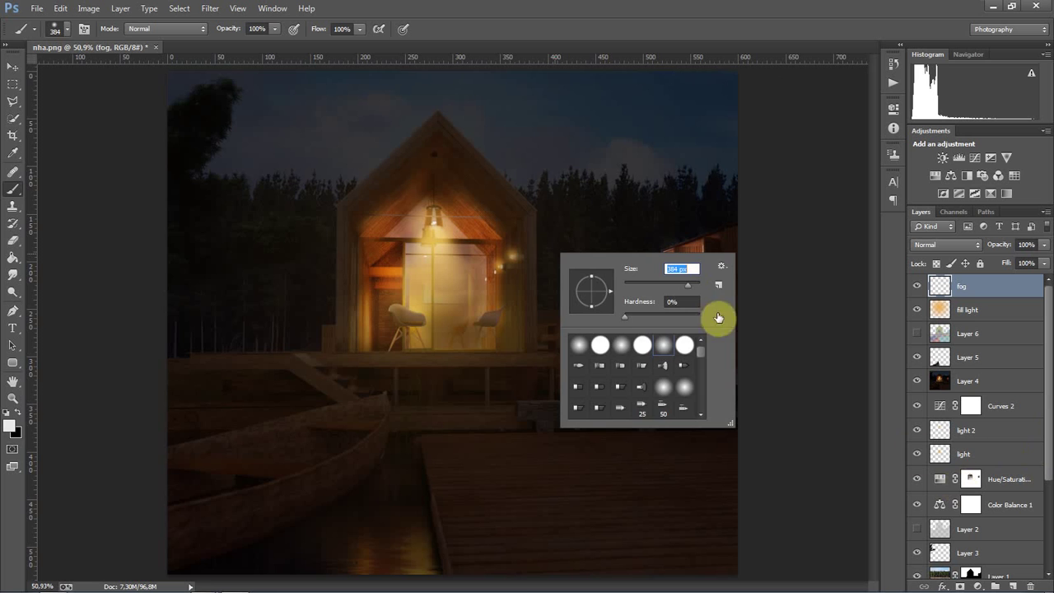
pyautogui.press('Return')
pyautogui.moveTo(610, 195); pyautogui.dragTo(647, 263)
pyautogui.hotkey('ctrl', 'z')
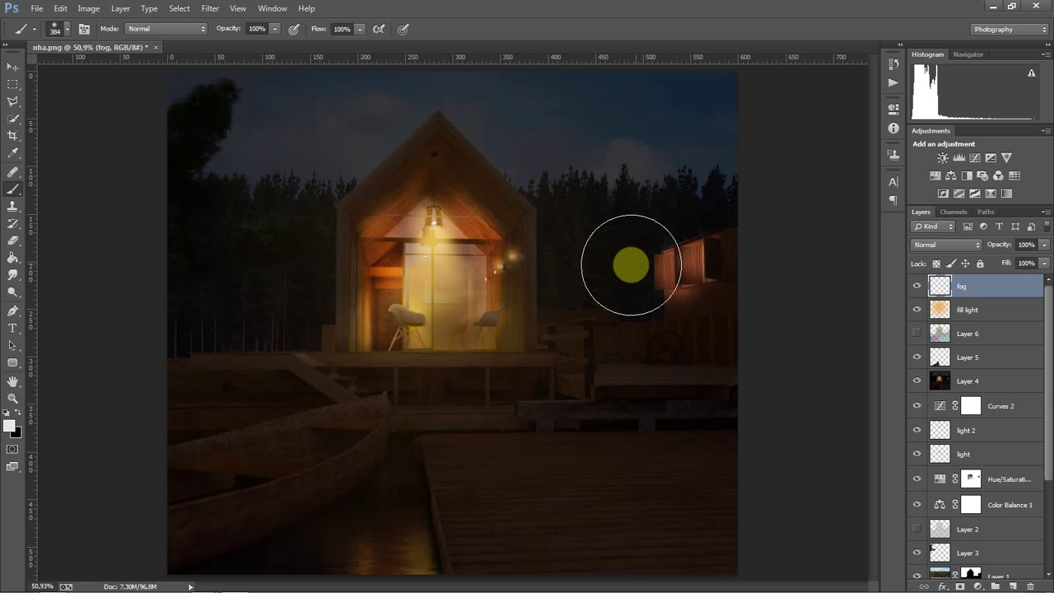
# Paint faint fog over the trees with a 1053 px brush (42% opacity, 52% flow), then set the layer to 44%
pyautogui.moveTo(229, 30); pyautogui.dragTo(192, 30)
pyautogui.moveTo(319, 28); pyautogui.dragTo(300, 29)
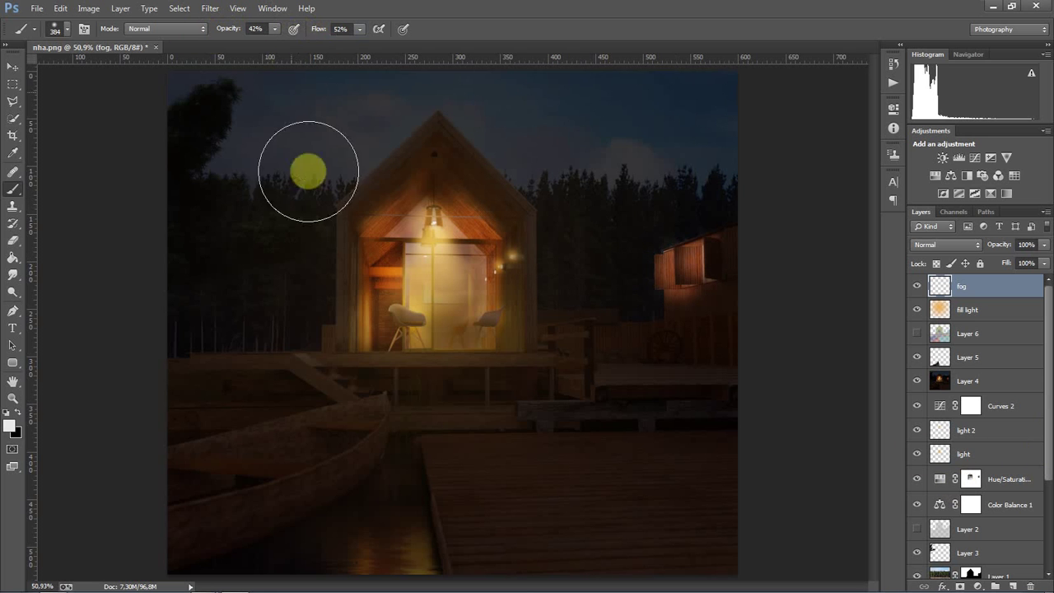
pyautogui.rightClick(273, 195)
pyautogui.click(411, 224)
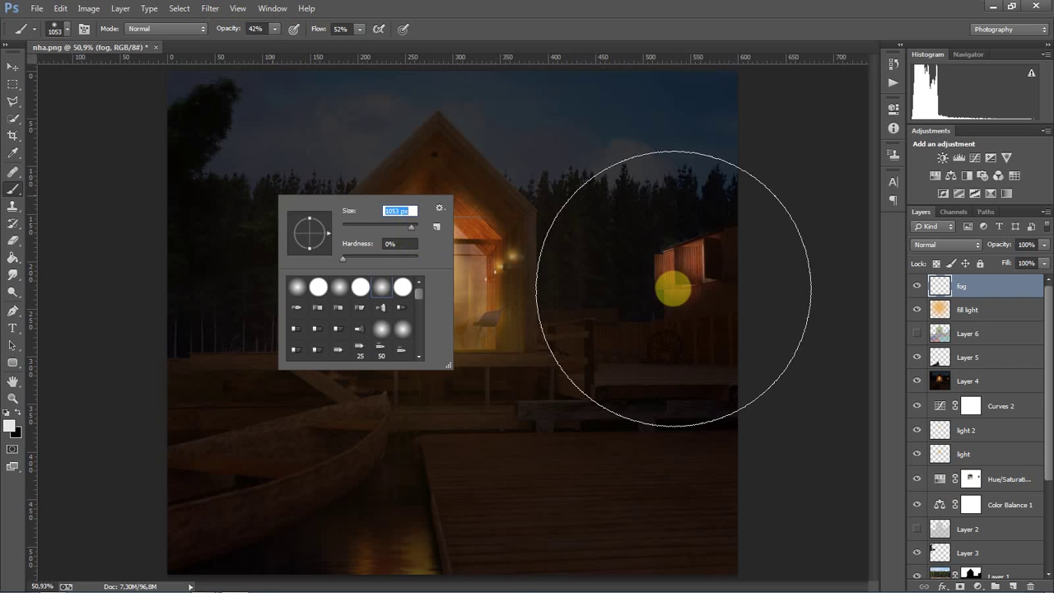
pyautogui.moveTo(671, 282); pyautogui.dragTo(653, 355)
pyautogui.moveTo(200, 283); pyautogui.dragTo(184, 308)
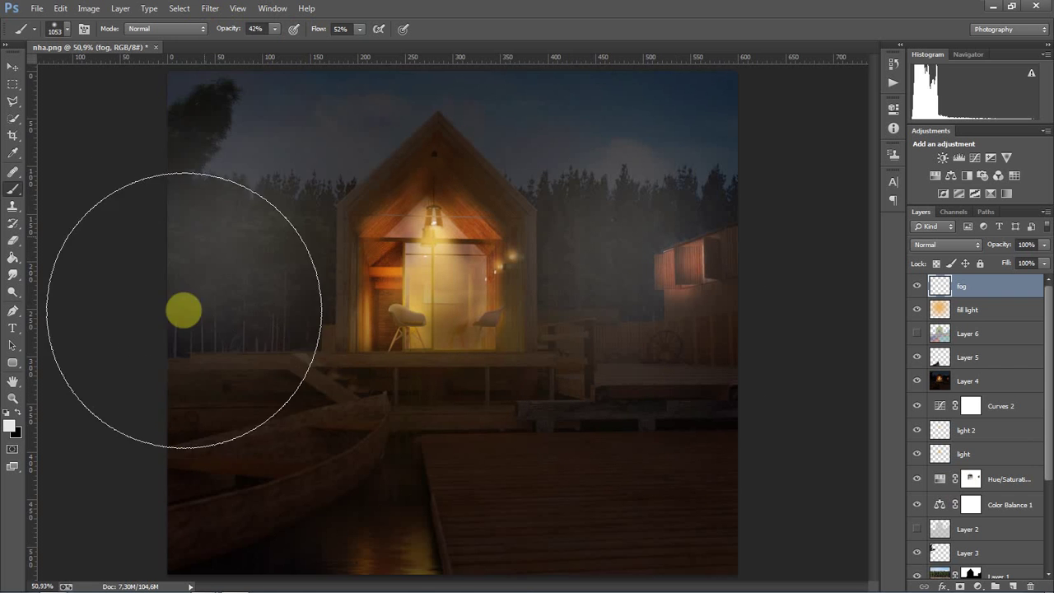
pyautogui.moveTo(1003, 250); pyautogui.dragTo(973, 249)
pyautogui.click(918, 287)
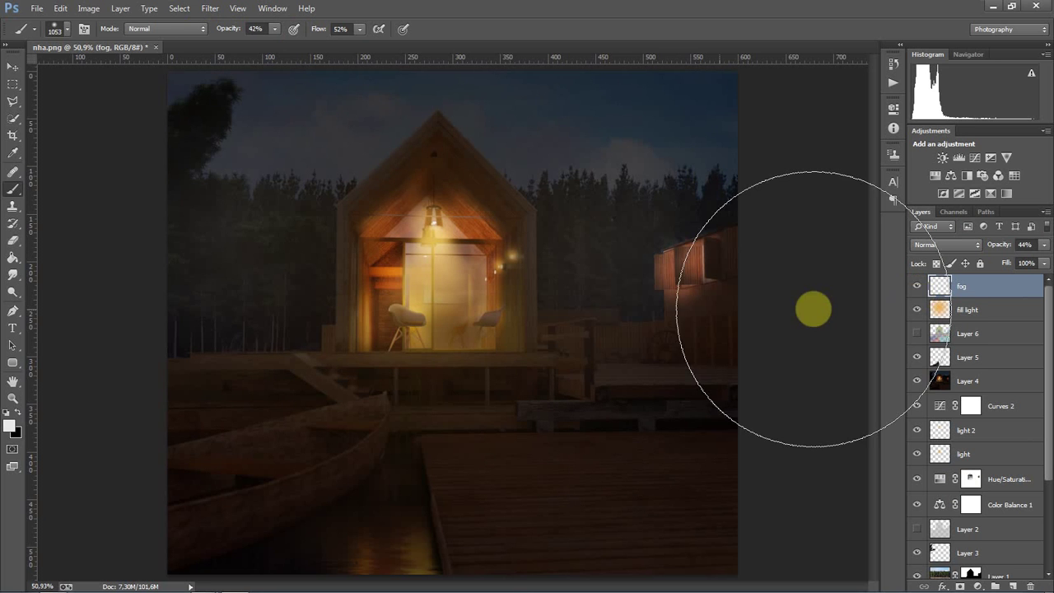
# Inspect the fog over the lit cabin at 100% zoom, then fit the image back on screen
pyautogui.press('h')
pyautogui.hotkey('ctrl', '1')
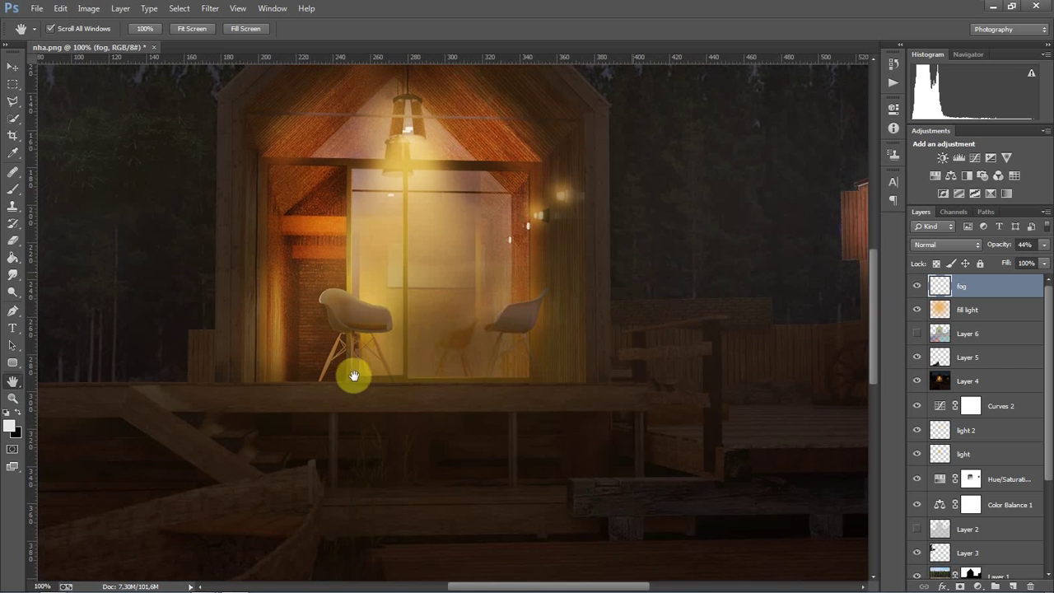
pyautogui.moveTo(353, 371); pyautogui.dragTo(349, 376)
pyautogui.moveTo(358, 334)
pyautogui.mouseDown()
pyautogui.moveTo(361, 349)
pyautogui.moveTo(289, 321)
pyautogui.mouseUp()
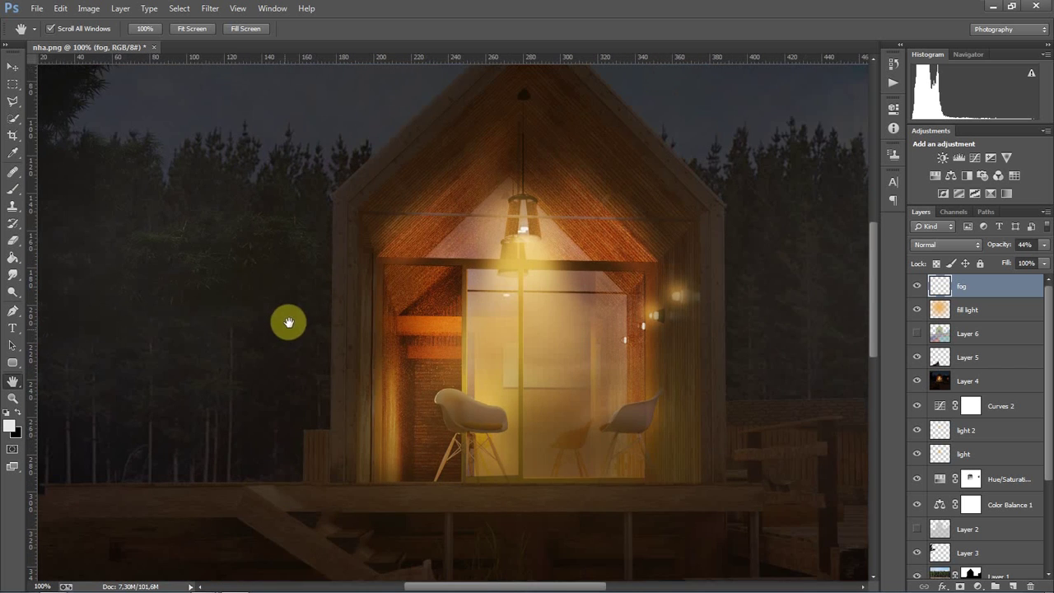
pyautogui.hotkey('ctrl', '0')
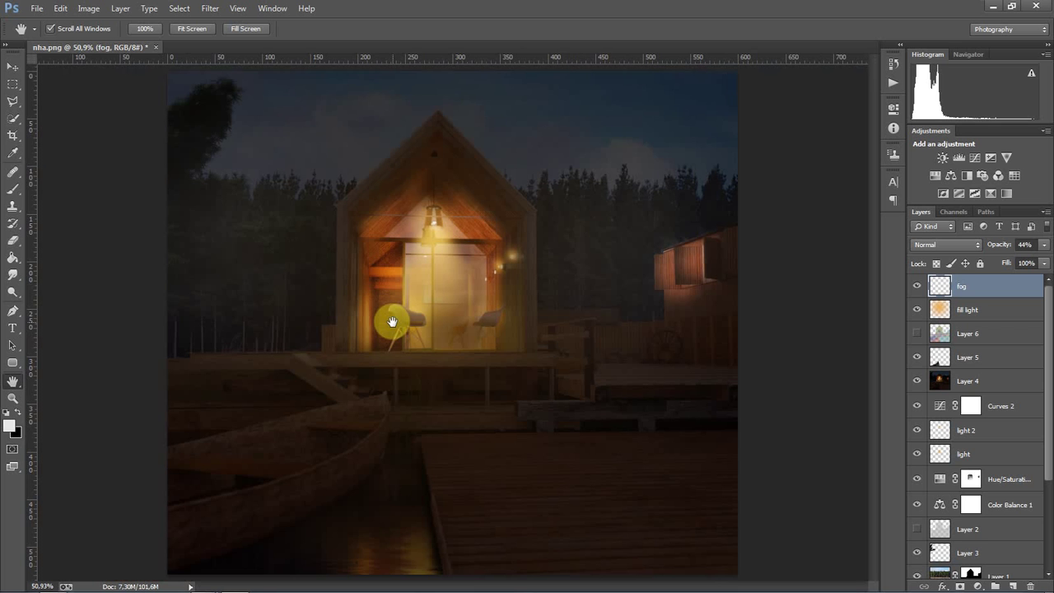
# Darken Layer 1 with a Curves adjustment using points near Input 81 and 170
pyautogui.scroll(-3, 1015, 422)
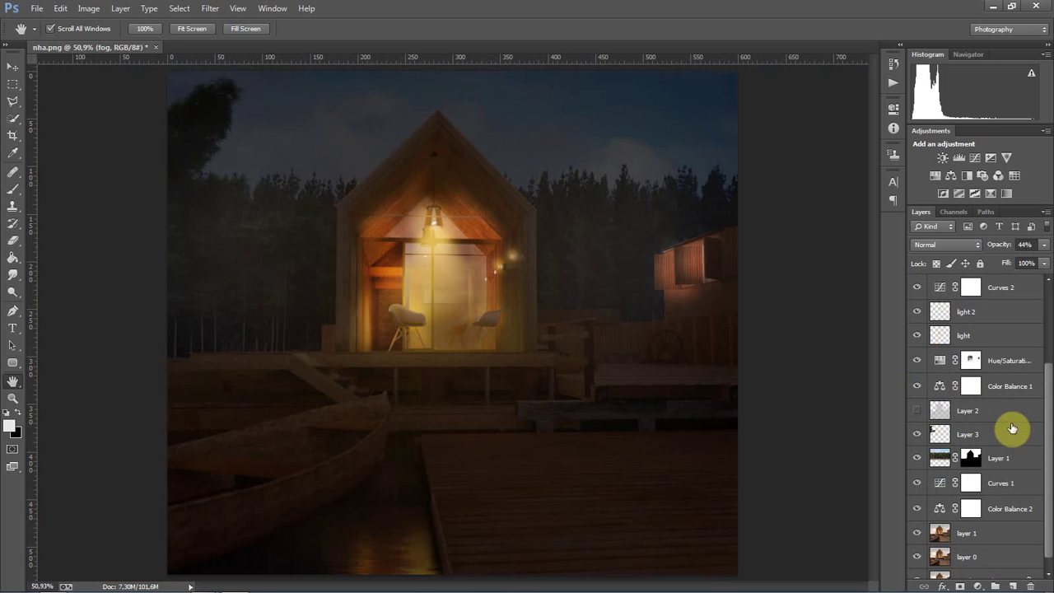
pyautogui.scroll(-1, 1012, 429)
pyautogui.click(941, 444)
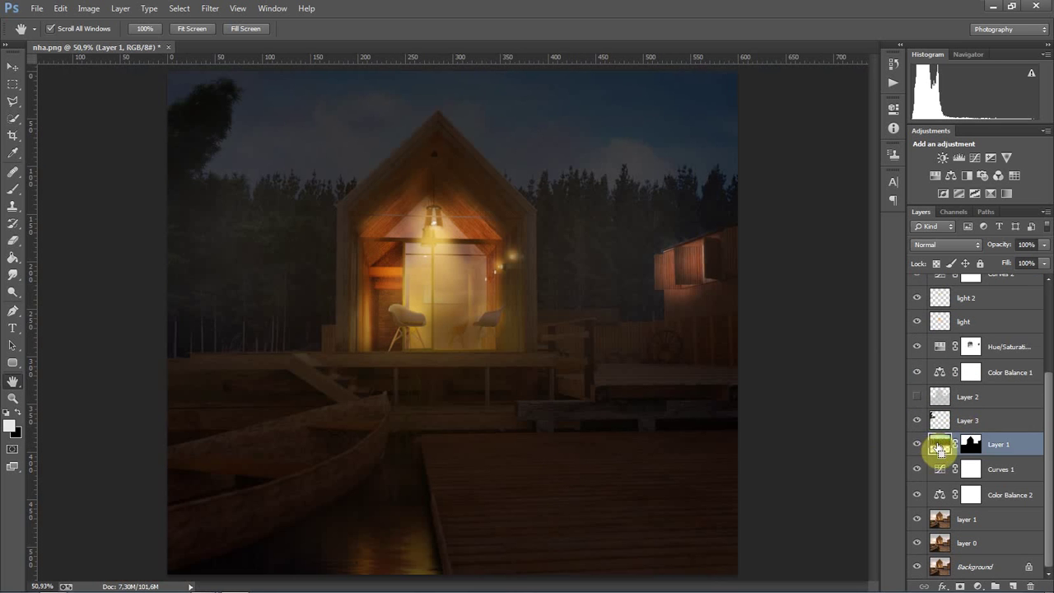
pyautogui.hotkey('ctrl', 'm')
pyautogui.moveTo(859, 309); pyautogui.dragTo(863, 336)
pyautogui.moveTo(916, 266); pyautogui.dragTo(916, 297)
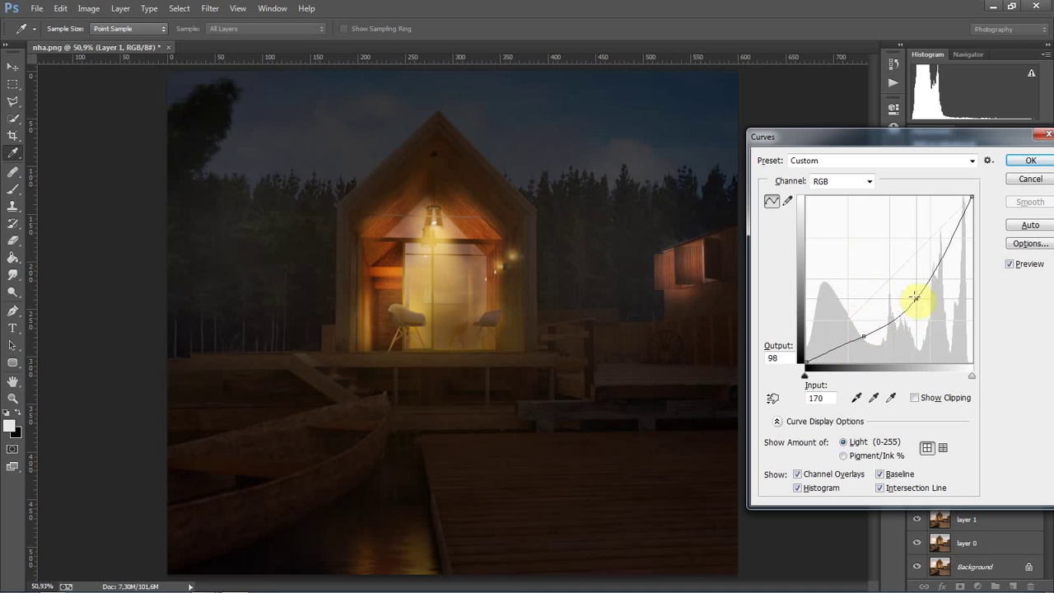
pyautogui.click(1030, 161)
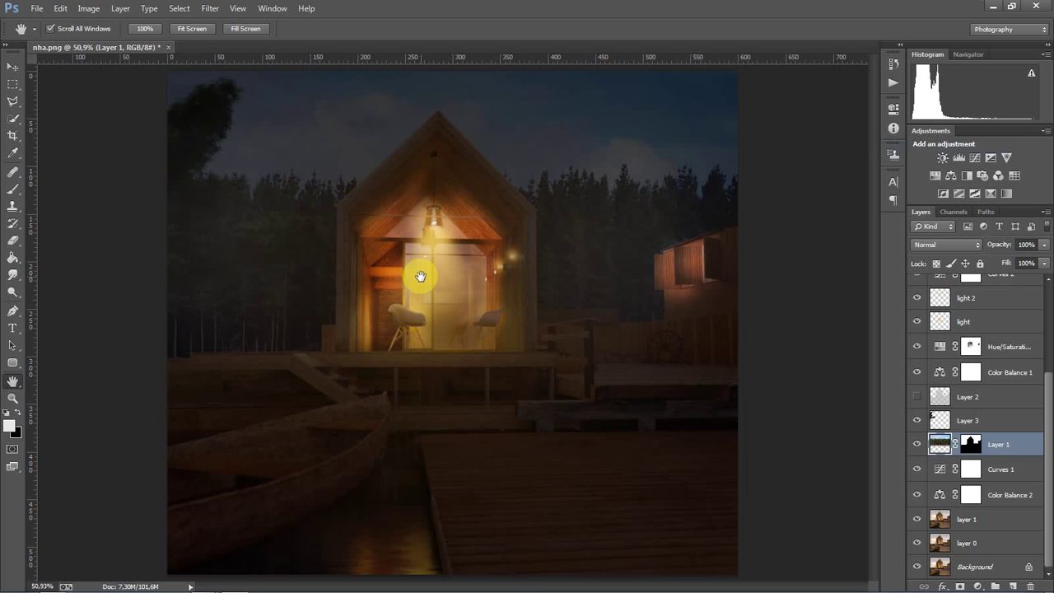
pyautogui.hotkey('ctrl', '-')
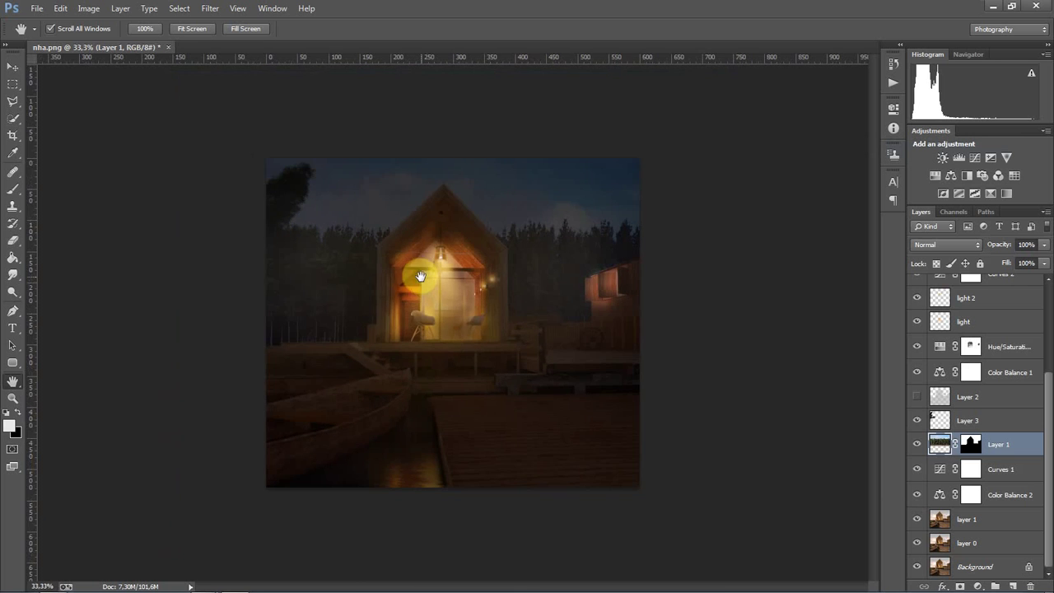
pyautogui.scroll(5, 1001, 362)
# Stamp all visible layers into Layer 7 and duplicate it as Layer 7 copy
pyautogui.click(994, 295)
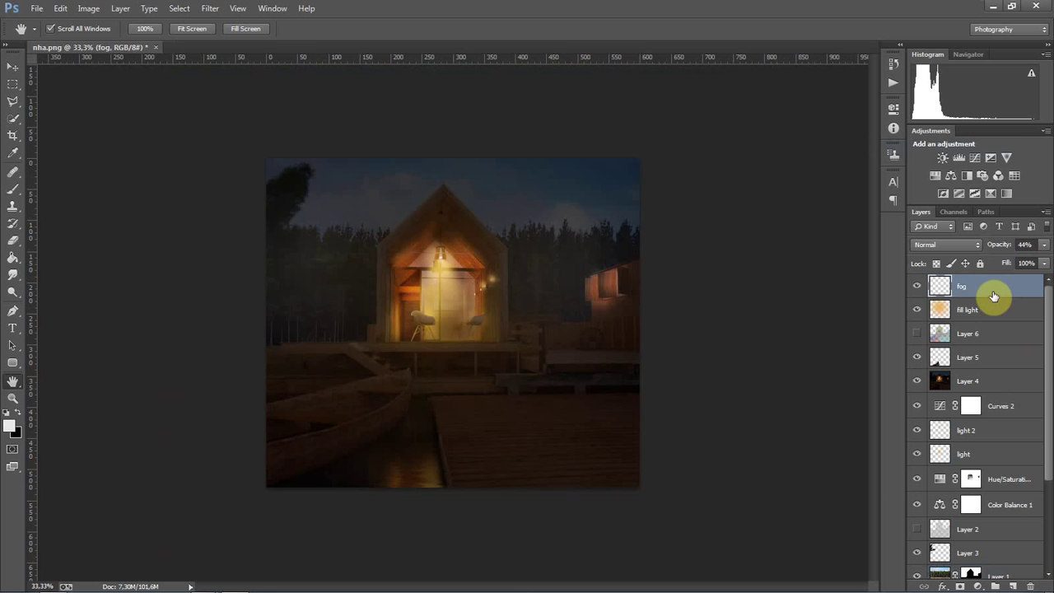
pyautogui.hotkey('ctrl', 'shift', 'alt', 'e')
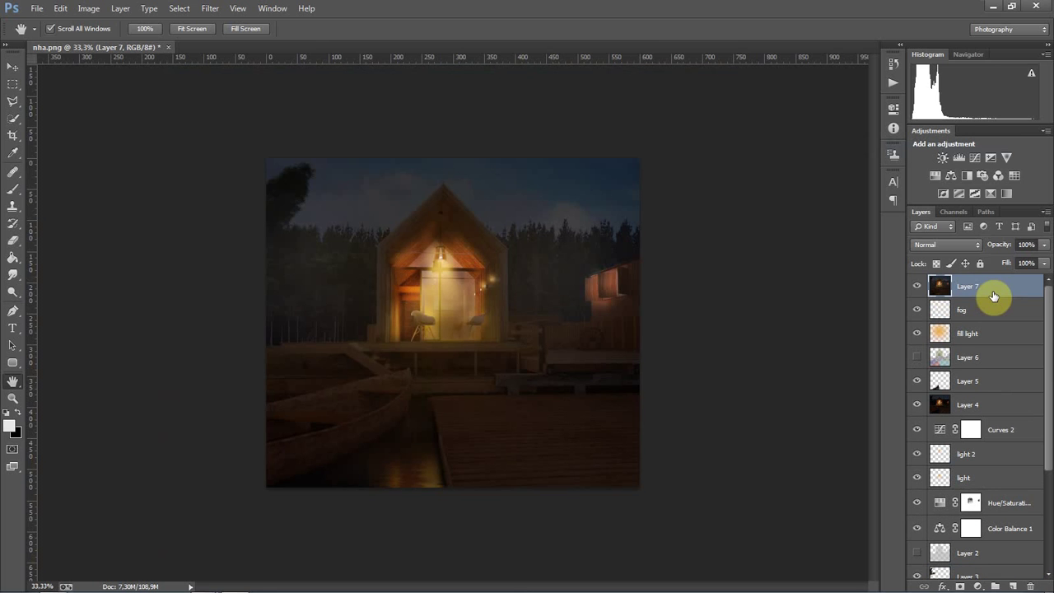
pyautogui.hotkey('ctrl', '+')
pyautogui.rightClick(973, 293)
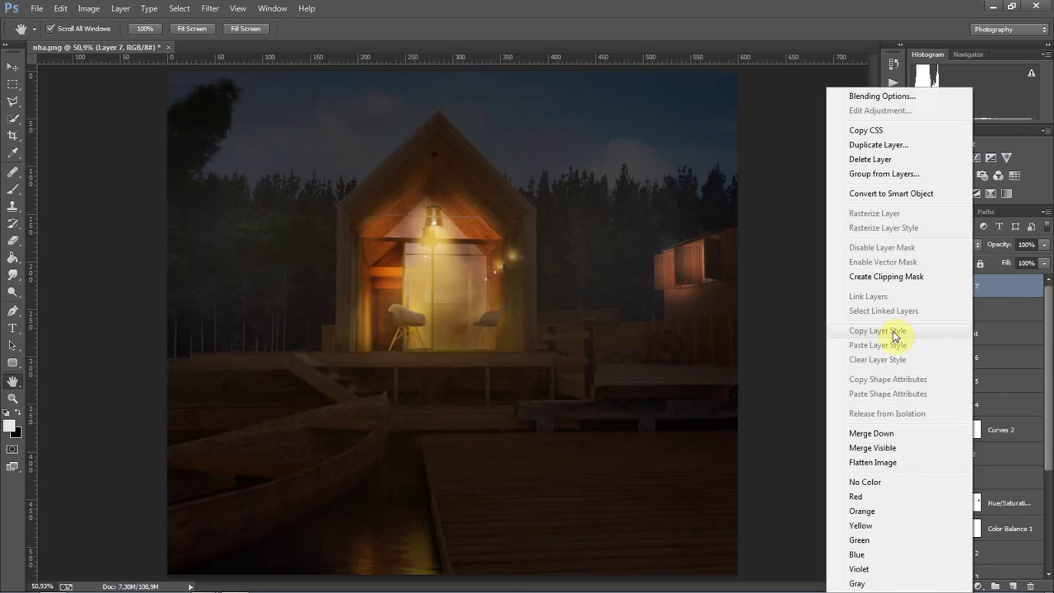
pyautogui.click(898, 144)
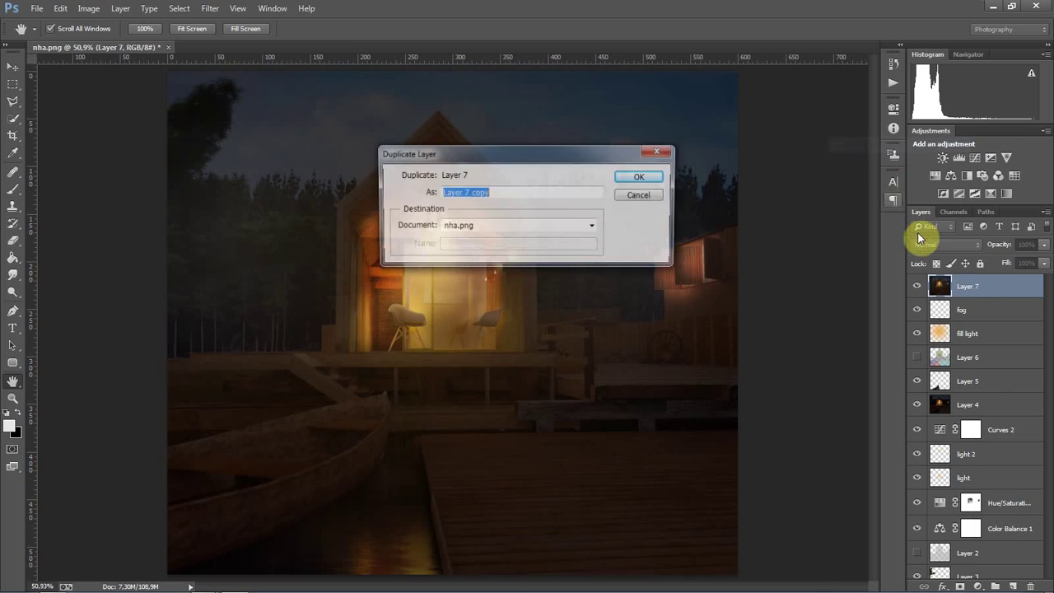
pyautogui.click(645, 175)
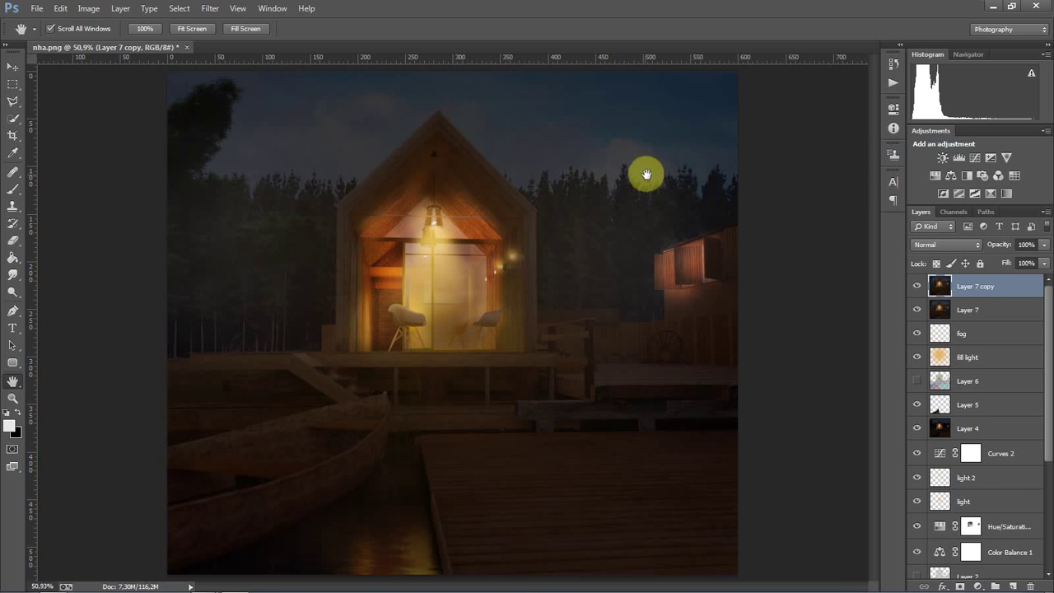
# Blend Layer 7 copy in Overlay mode, trying 36% and then 20% opacity
pyautogui.click(947, 245)
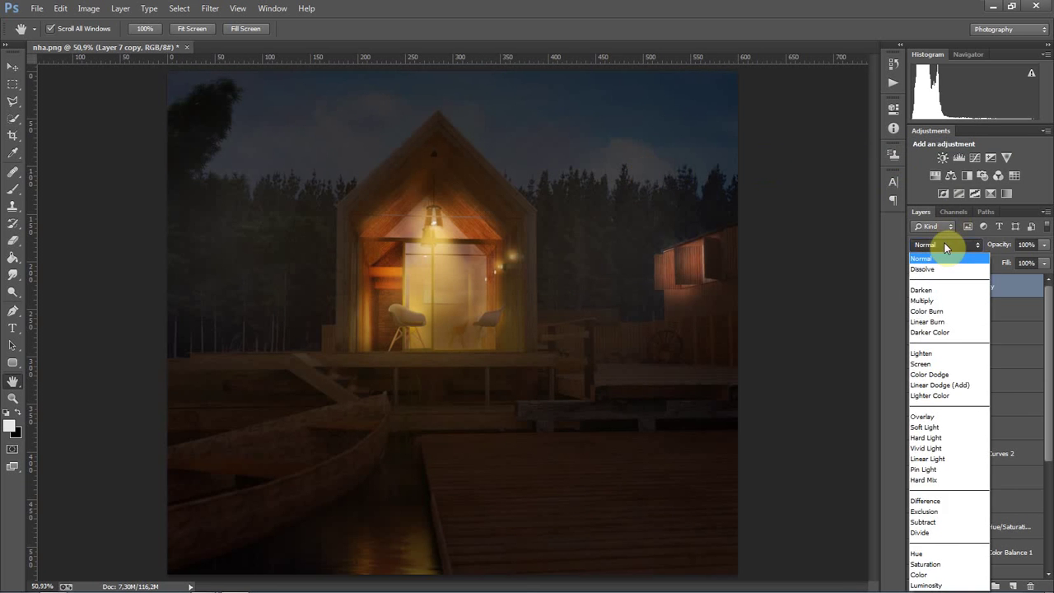
pyautogui.click(927, 417)
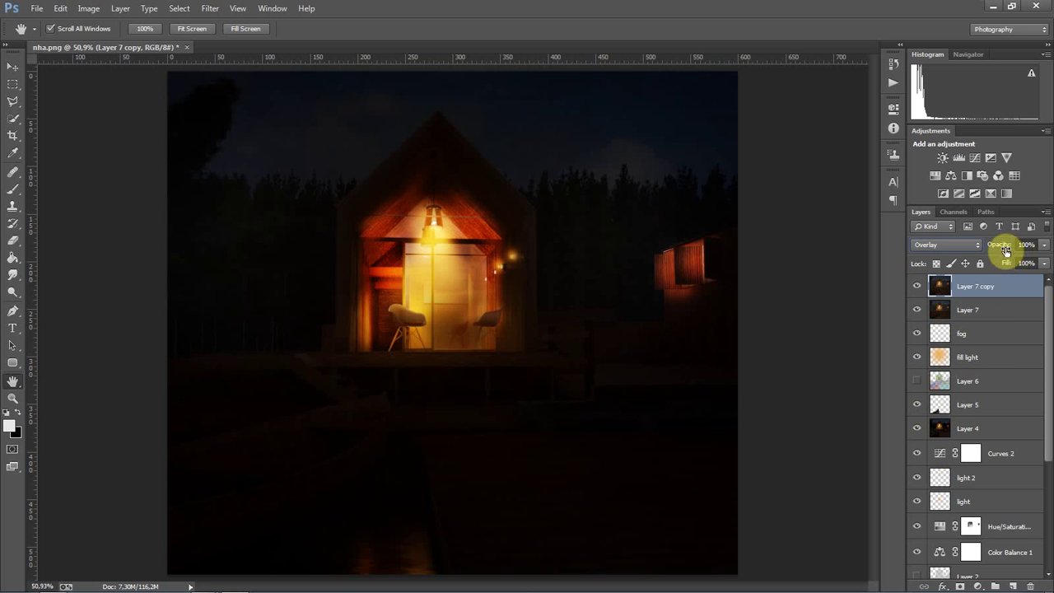
pyautogui.moveTo(1014, 250); pyautogui.dragTo(964, 259)
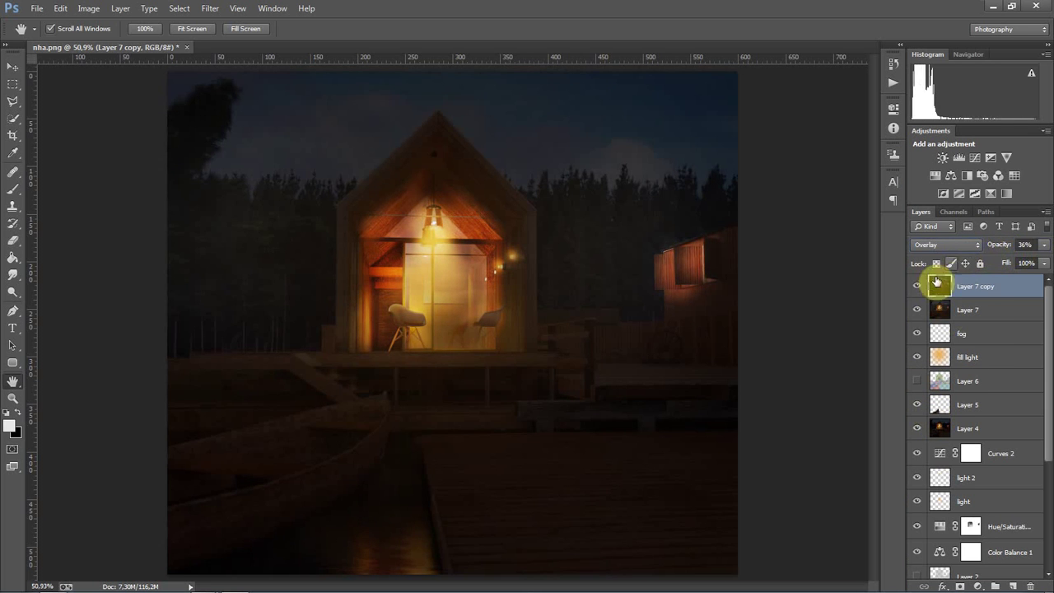
pyautogui.click(918, 285)
pyautogui.click(917, 285)
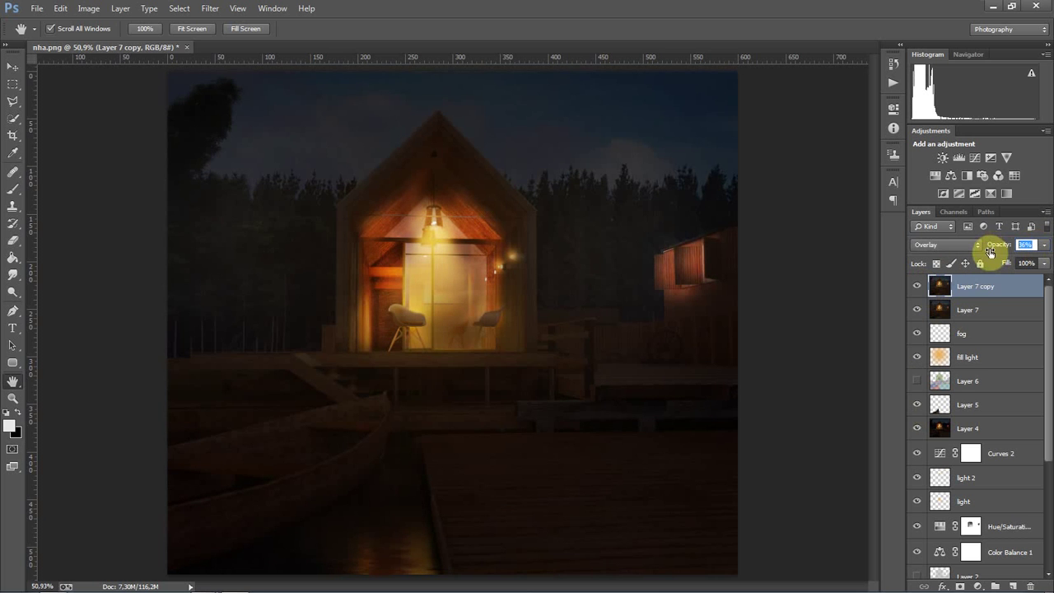
pyautogui.write('20')
pyautogui.press('Return')
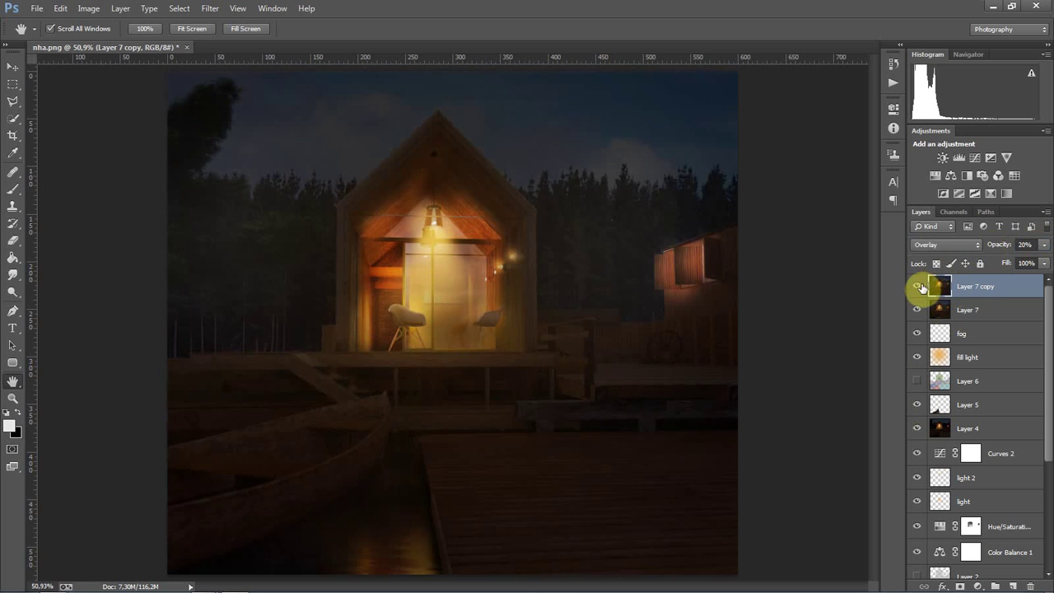
pyautogui.click(917, 286)
pyautogui.click(918, 286)
# Reset Layer 7 copy to 100% opacity and try the Multiply and Darken blend modes
pyautogui.click(1025, 244)
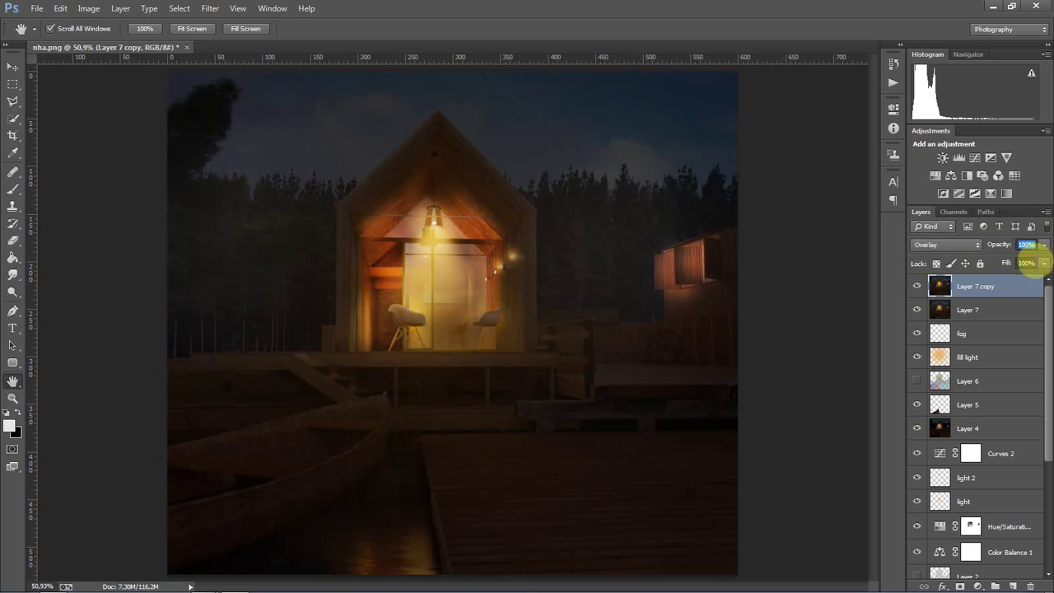
pyautogui.write('100')
pyautogui.press('Return')
pyautogui.click(944, 246)
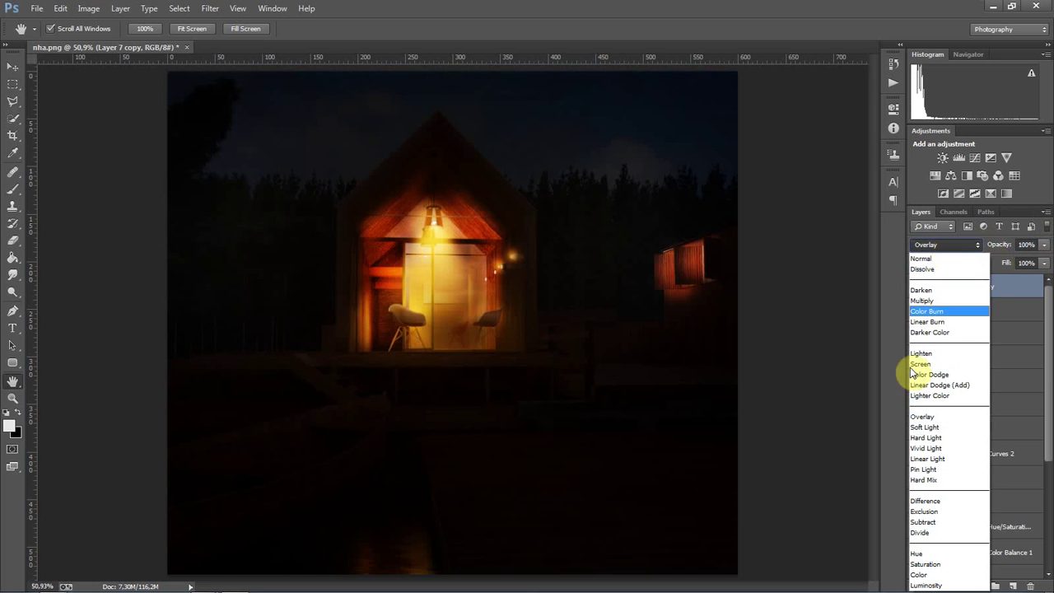
pyautogui.click(928, 302)
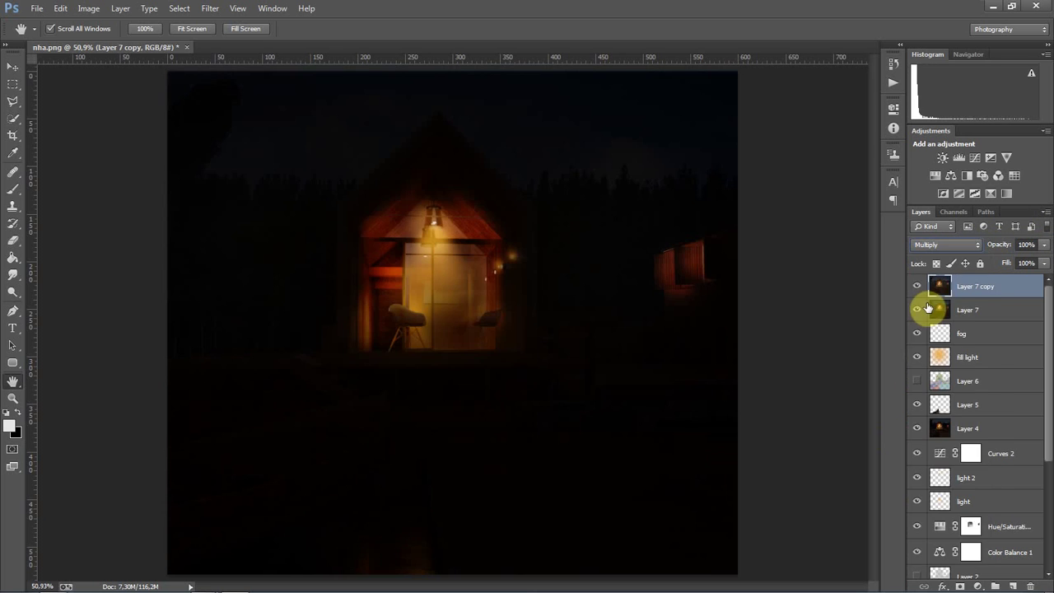
pyautogui.moveTo(988, 250); pyautogui.dragTo(1001, 250)
pyautogui.click(960, 246)
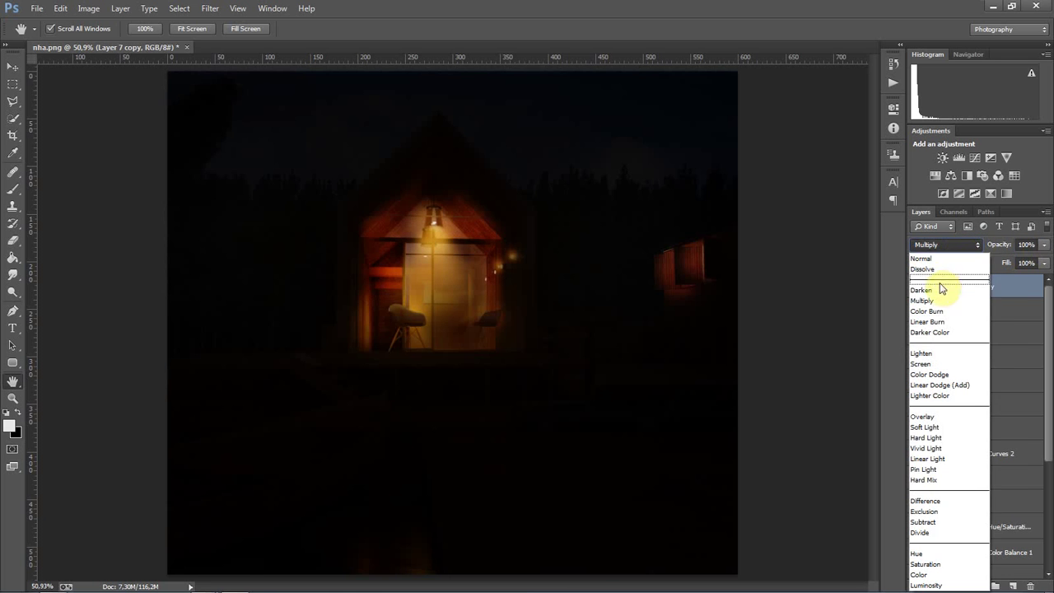
pyautogui.click(948, 274)
# Settle Layer 7 copy on Overlay blending at 26% opacity
pyautogui.scroll(-2, 953, 247)
pyautogui.scroll(-3, 953, 243)
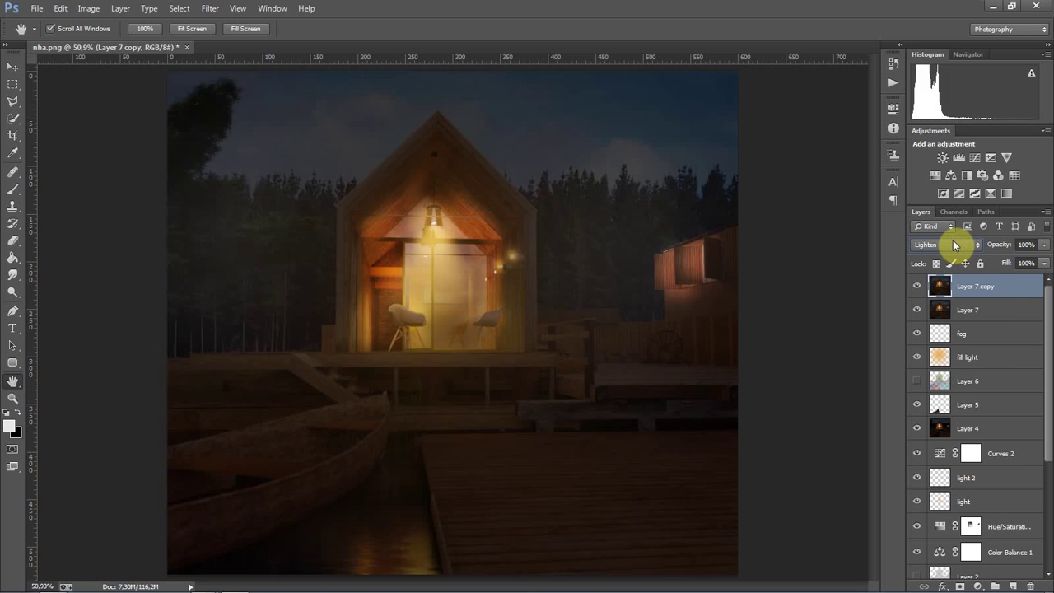
pyautogui.scroll(-2, 953, 240)
pyautogui.scroll(-1, 953, 239)
pyautogui.scroll(3, 953, 240)
pyautogui.scroll(-1, 953, 240)
pyautogui.scroll(-1, 953, 240)
pyautogui.scroll(-1, 953, 240)
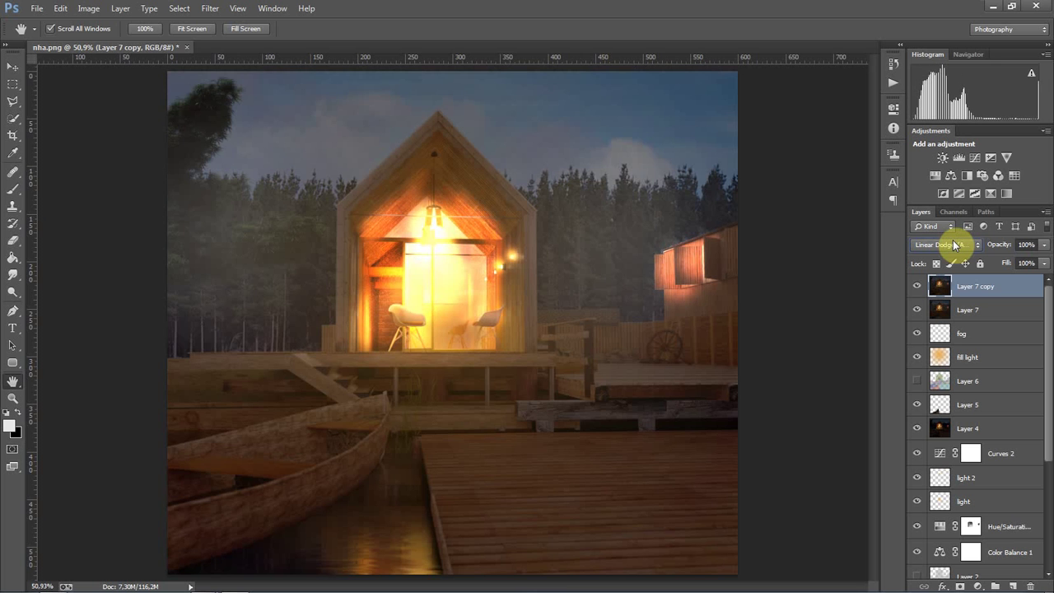
pyautogui.scroll(-2, 953, 240)
pyautogui.scroll(-3, 953, 240)
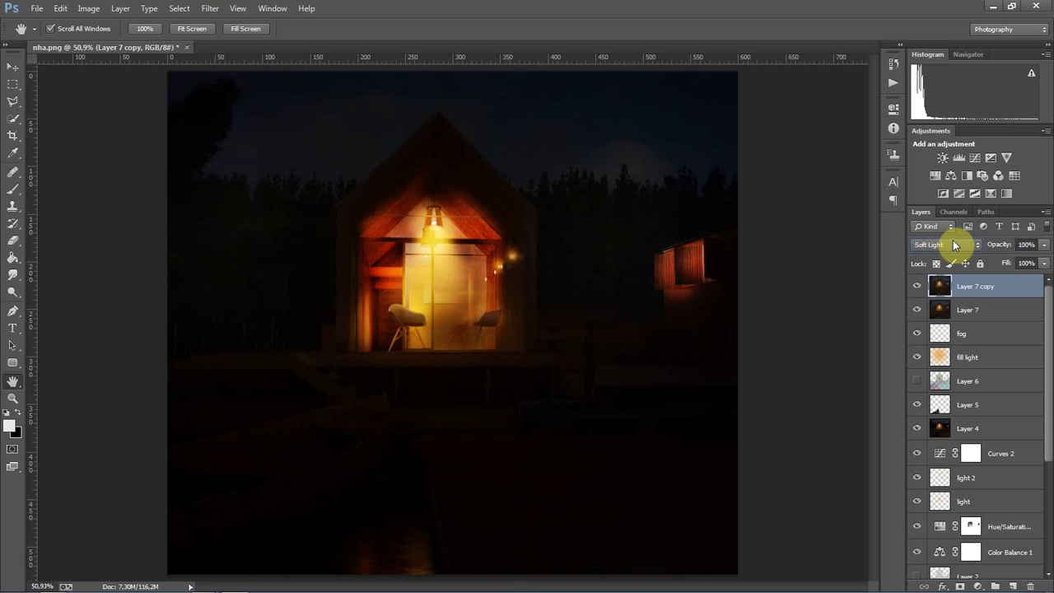
pyautogui.scroll(-1, 953, 240)
pyautogui.scroll(1, 953, 240)
pyautogui.scroll(7, 953, 240)
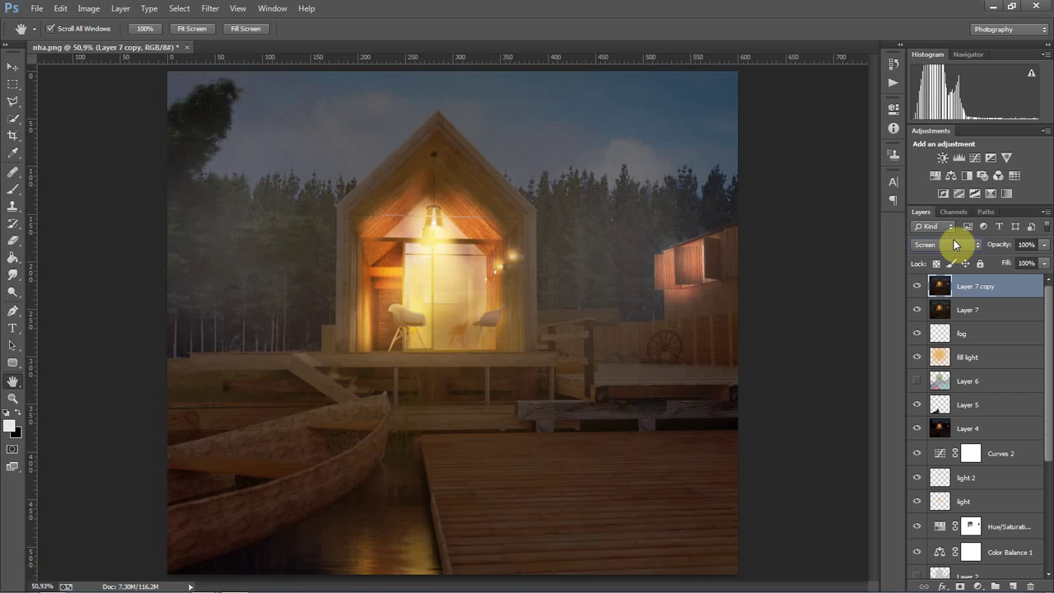
pyautogui.scroll(1, 954, 240)
pyautogui.scroll(1, 953, 239)
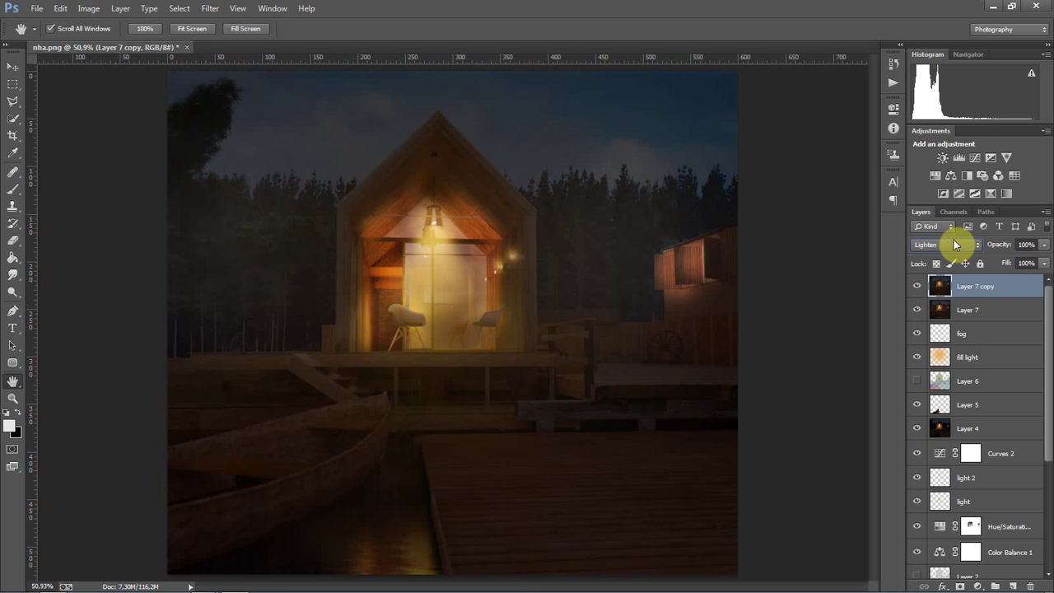
pyautogui.scroll(-2, 954, 241)
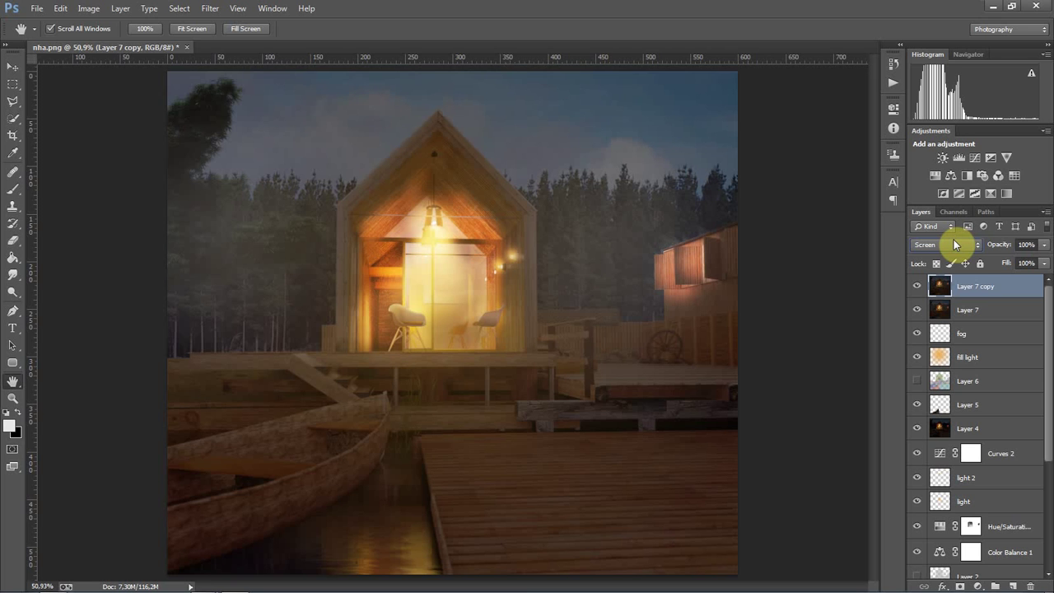
pyautogui.scroll(4, 955, 244)
pyautogui.click(947, 244)
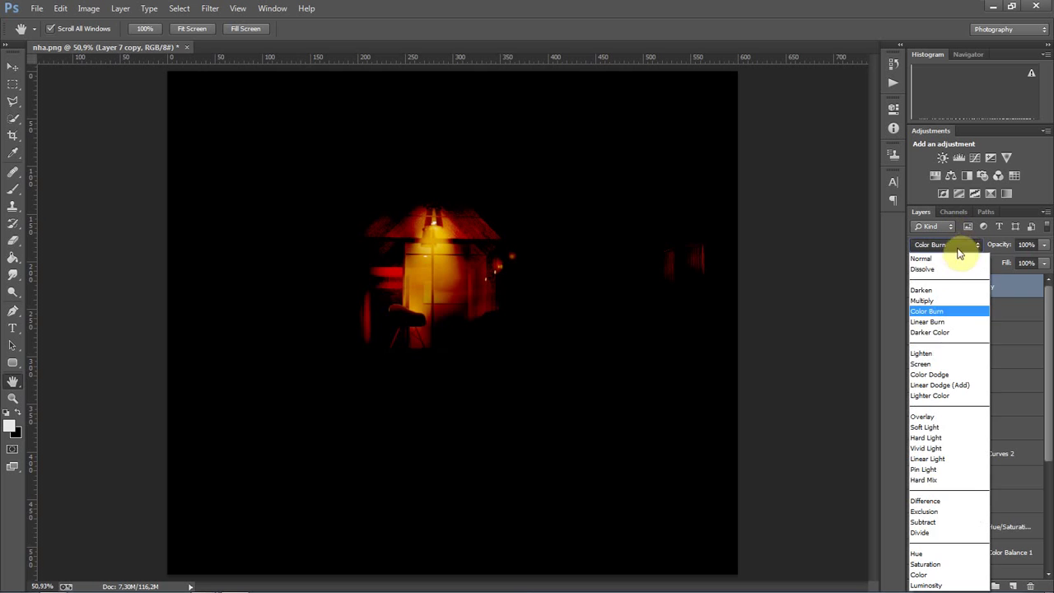
pyautogui.click(923, 417)
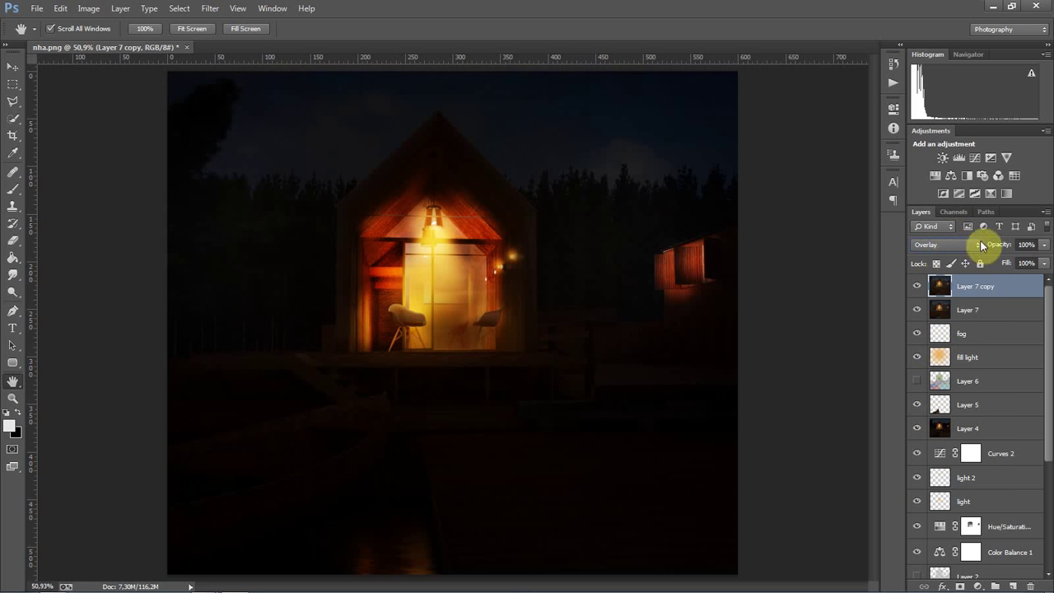
pyautogui.moveTo(989, 244); pyautogui.dragTo(964, 254)
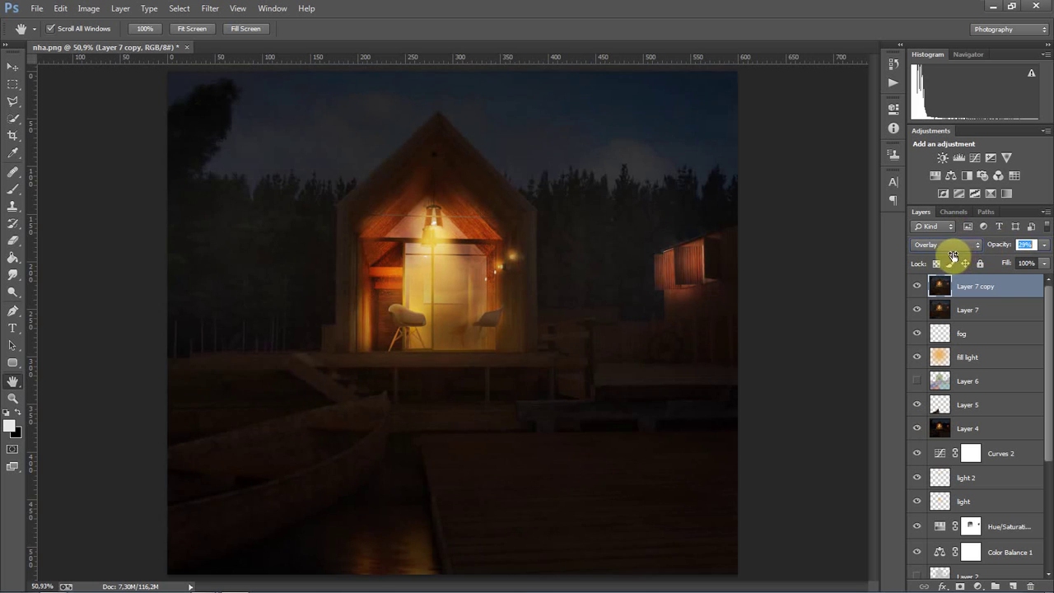
pyautogui.moveTo(964, 255); pyautogui.dragTo(949, 259)
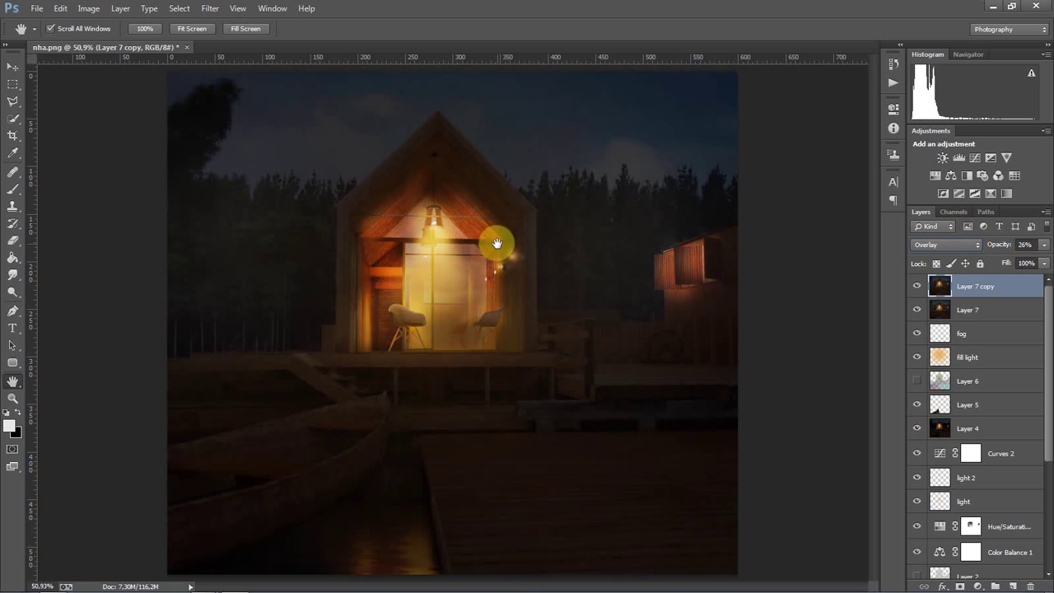
# Inspect the image detail at 100% zoom, then fit it back in the window
pyautogui.hotkey('ctrl', '1')
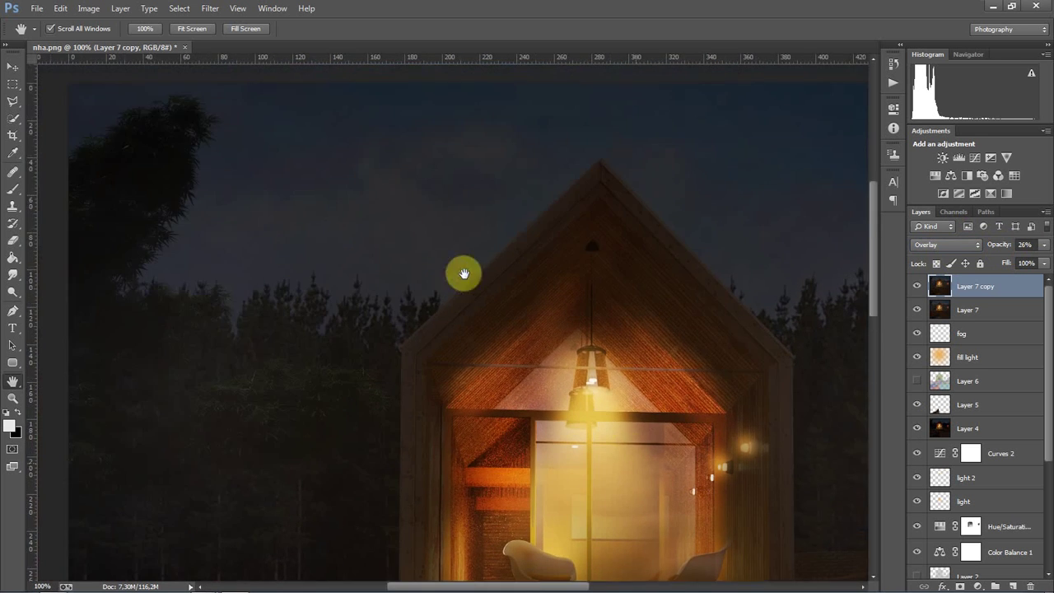
pyautogui.scroll(-3, 566, 298)
pyautogui.scroll(-3, 566, 297)
pyautogui.moveTo(631, 371); pyautogui.dragTo(555, 376)
pyautogui.hotkey('ctrl', '0')
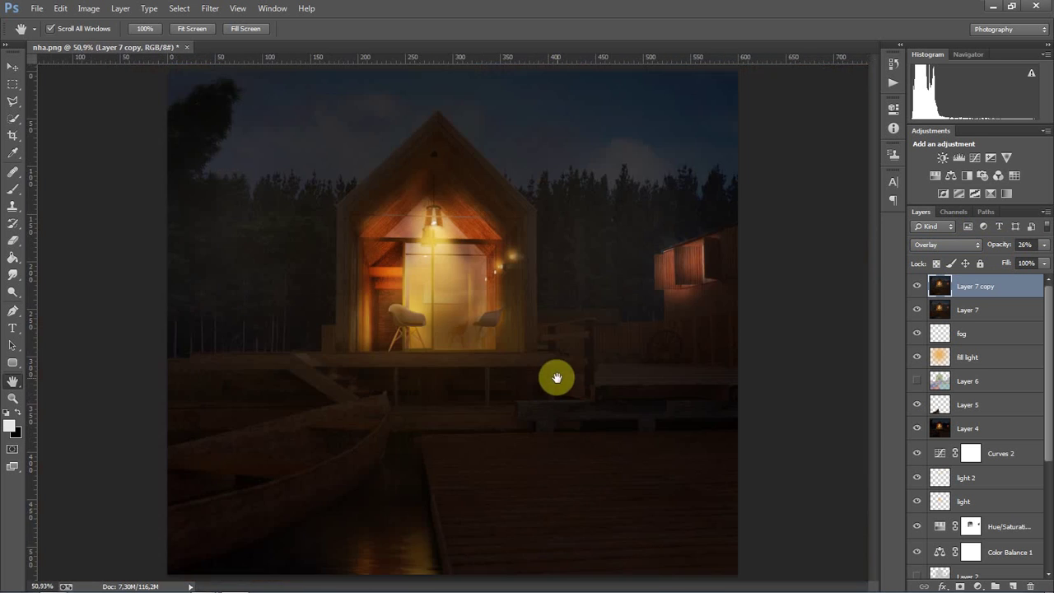
# Add a Curves adjustment lifting the highlights while keeping a shadow point for deep darks
pyautogui.click(979, 586)
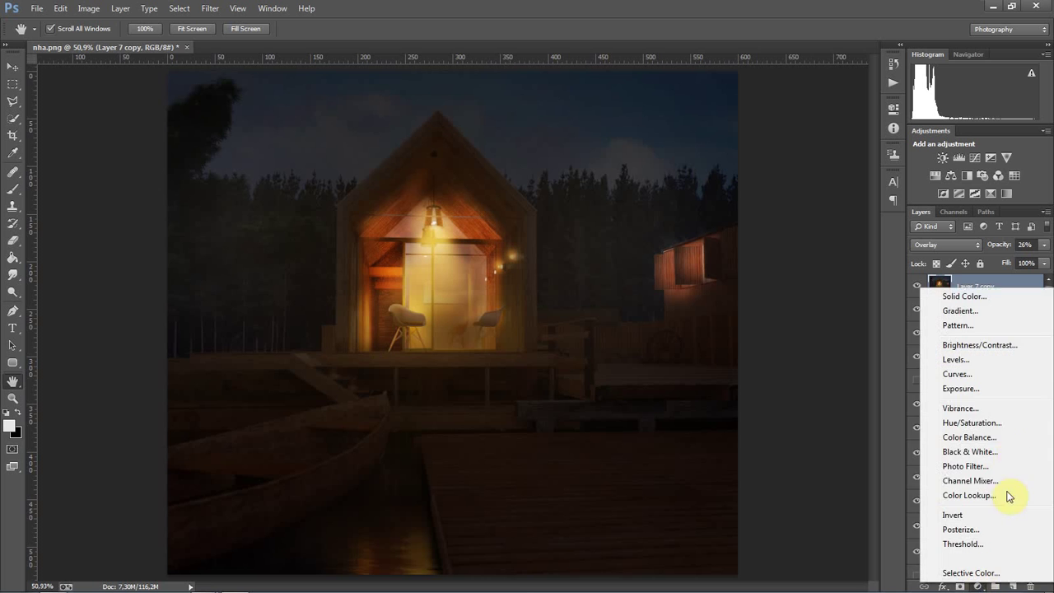
pyautogui.click(957, 375)
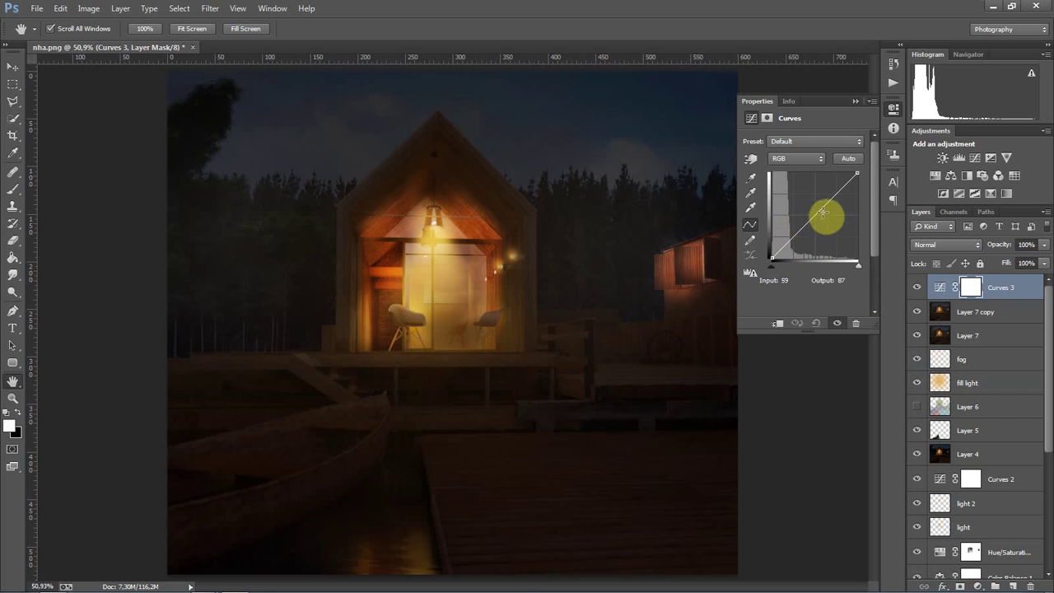
pyautogui.moveTo(835, 190); pyautogui.dragTo(837, 180)
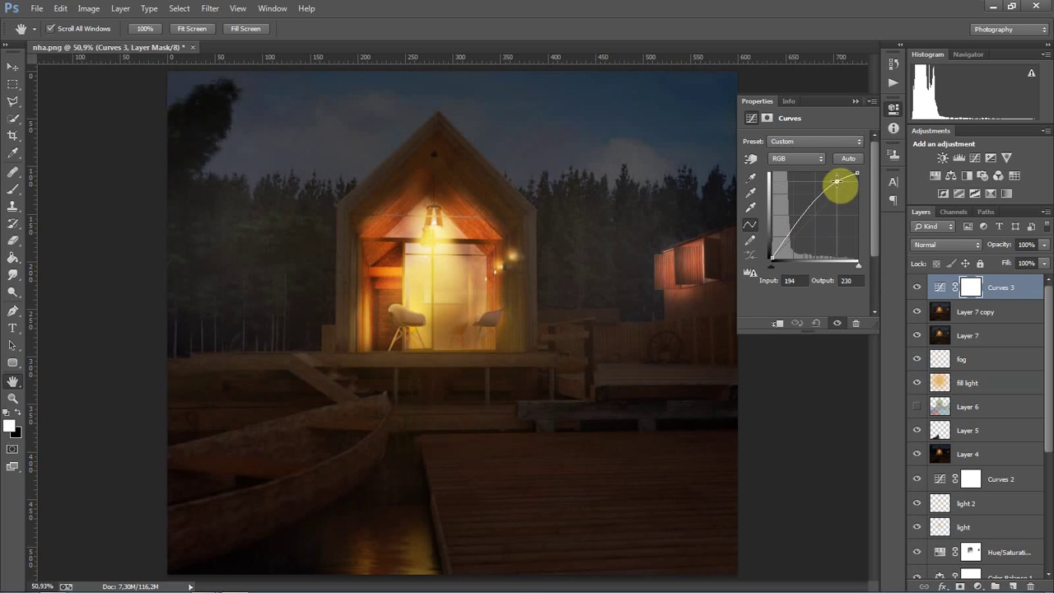
pyautogui.moveTo(786, 231); pyautogui.dragTo(789, 231)
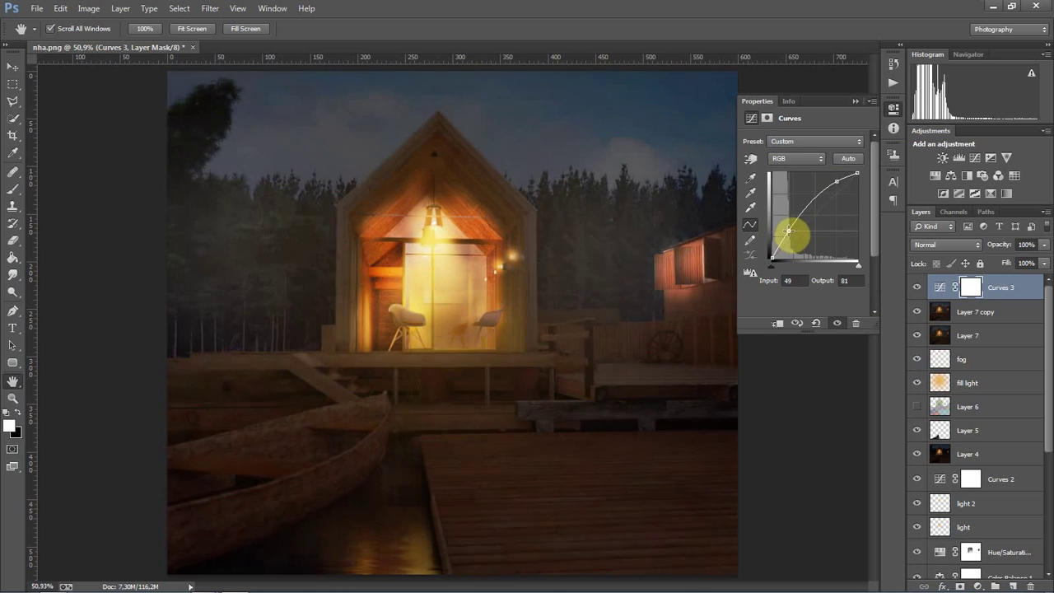
pyautogui.moveTo(837, 180); pyautogui.dragTo(832, 180)
pyautogui.click(837, 326)
pyautogui.click(837, 326)
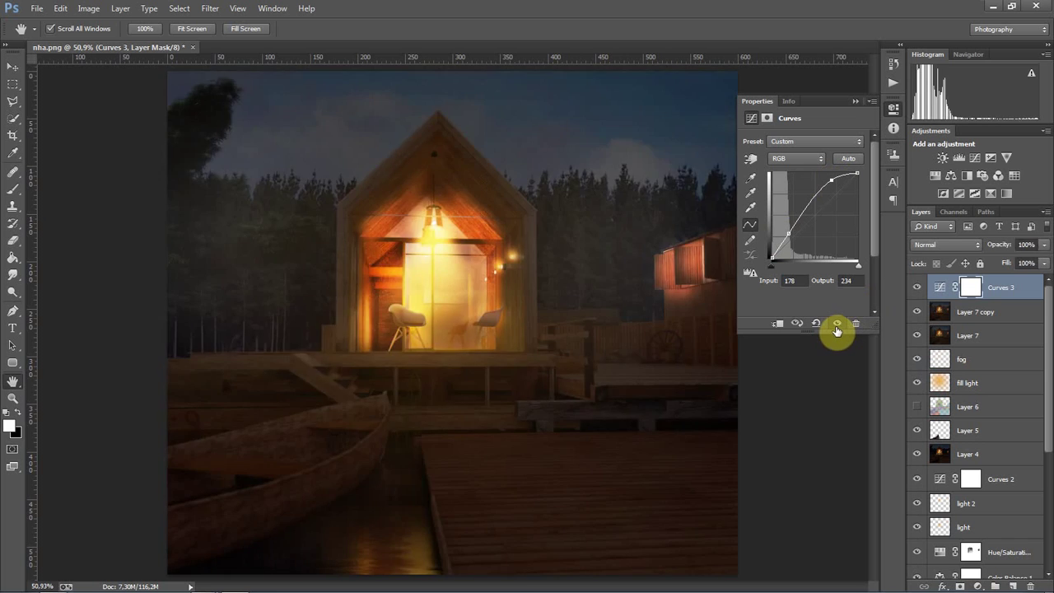
pyautogui.click(837, 326)
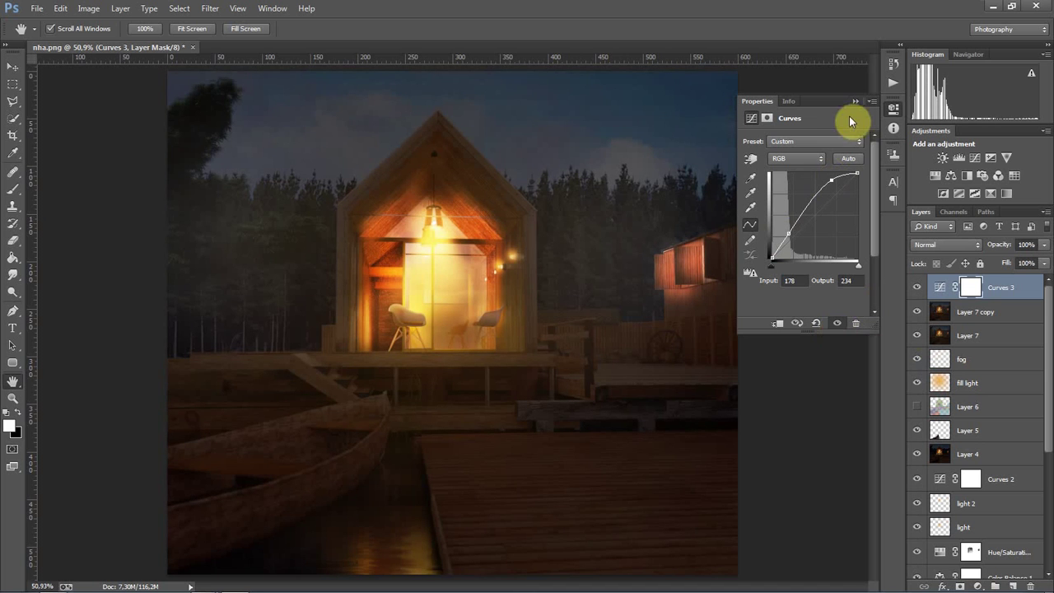
pyautogui.click(855, 101)
# Erase the Curves mask outside the lit areas and stamp visible into Layer 8
pyautogui.hotkey('ctrl', '1')
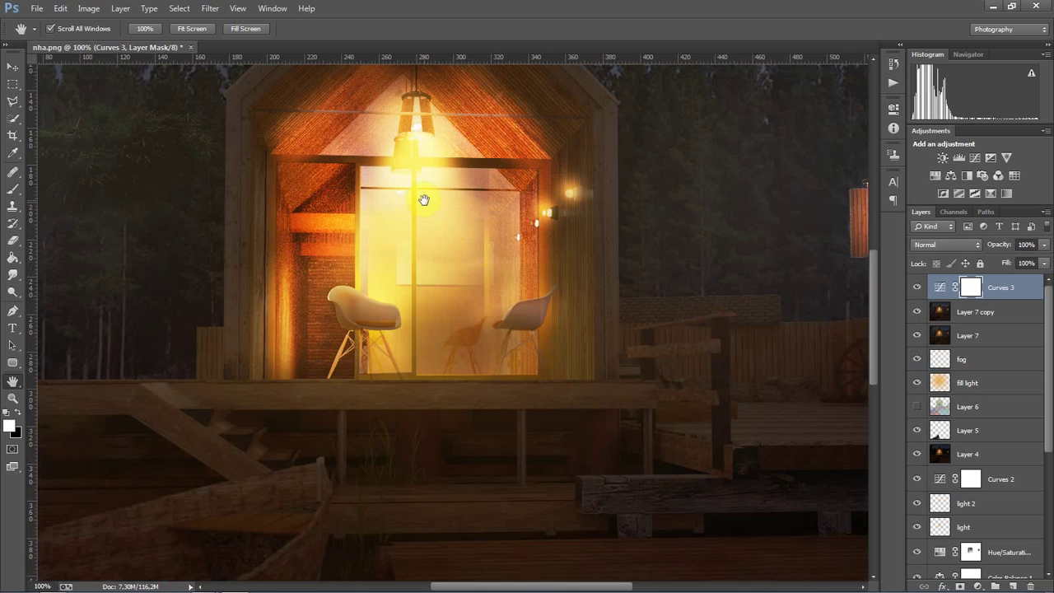
pyautogui.press('e')
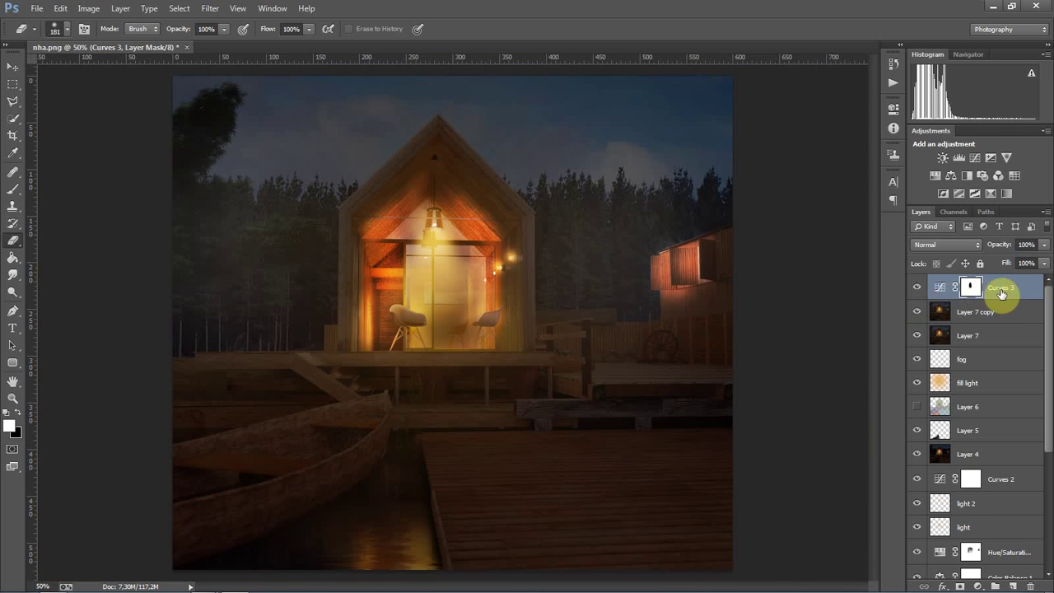
pyautogui.hotkey('ctrl', 'shift', 'alt', 'e')
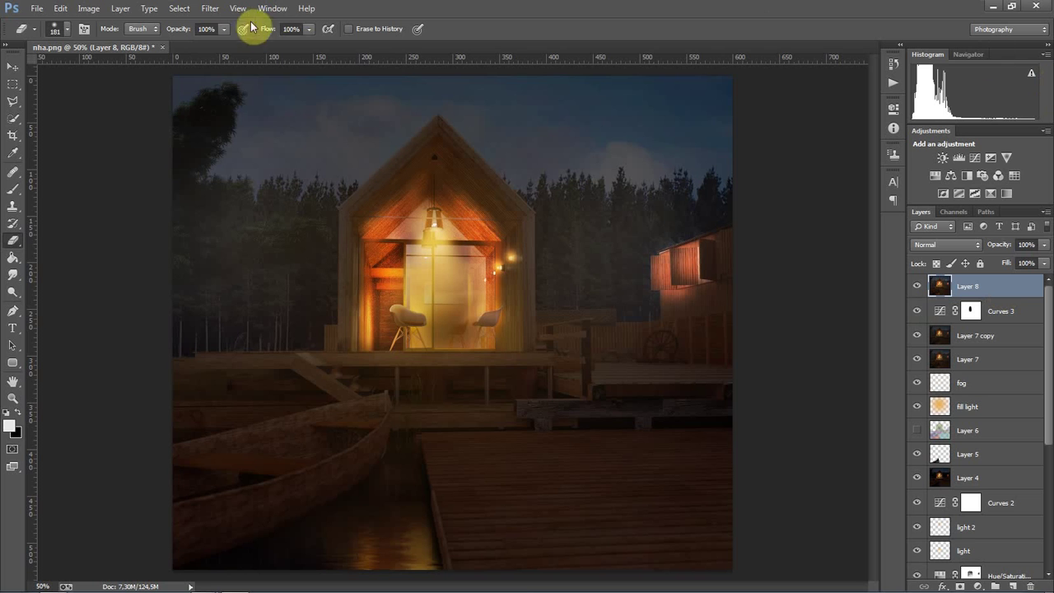
# Run Knoll Light Factory on Layer 8 with brightness about 75, scale 1.81 and zoom 0.65
pyautogui.click(211, 10)
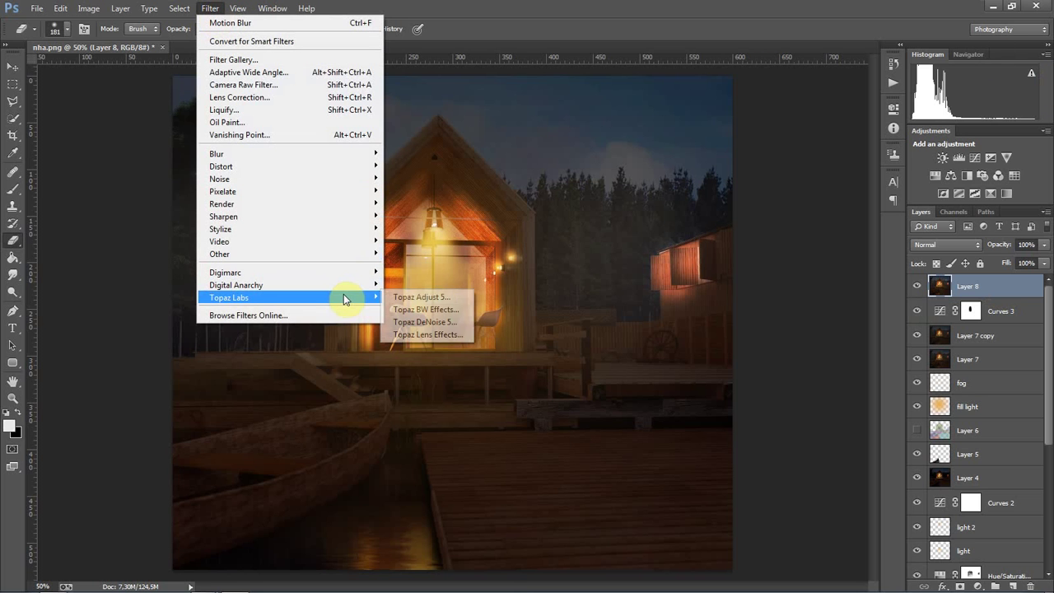
pyautogui.moveTo(236, 285)
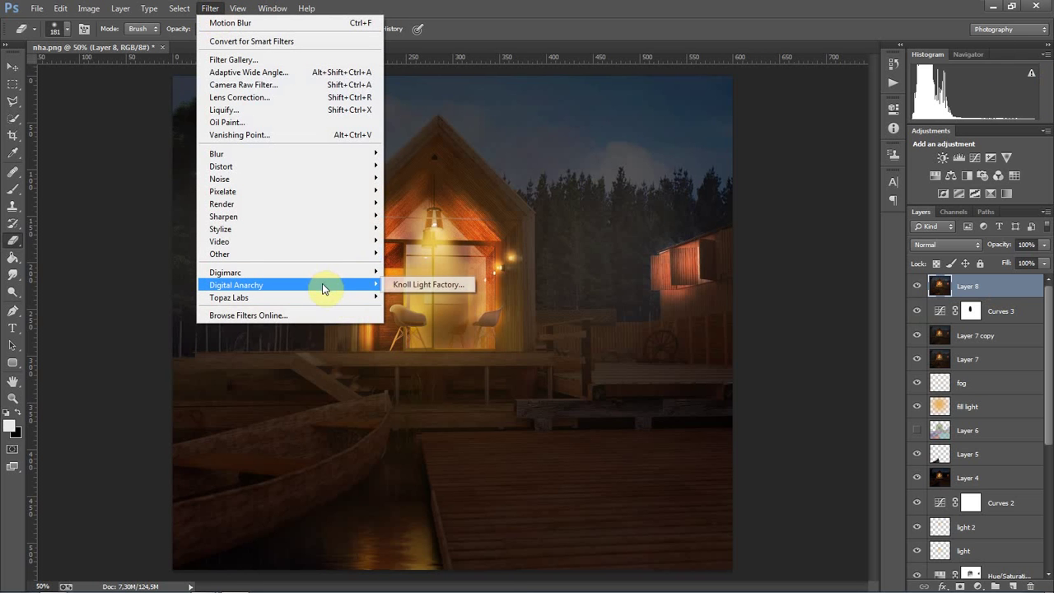
pyautogui.click(395, 285)
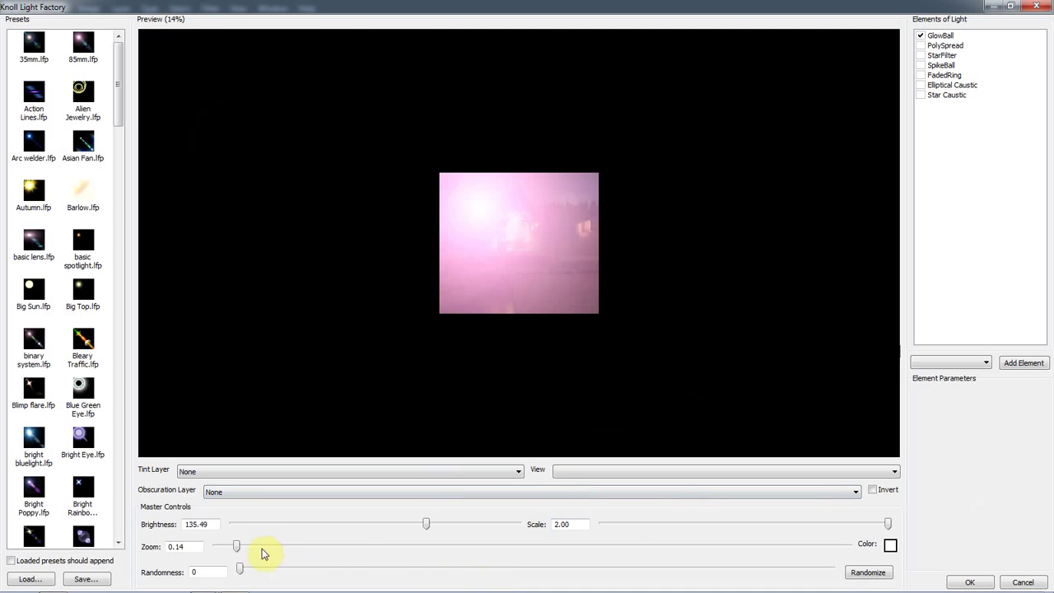
pyautogui.moveTo(237, 546); pyautogui.dragTo(259, 545)
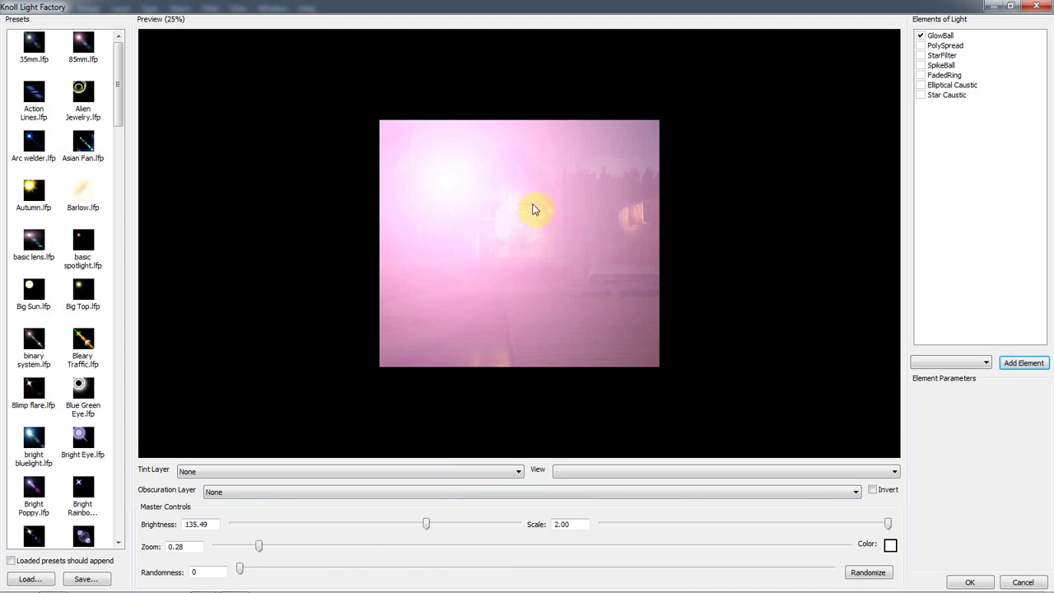
pyautogui.click(513, 206)
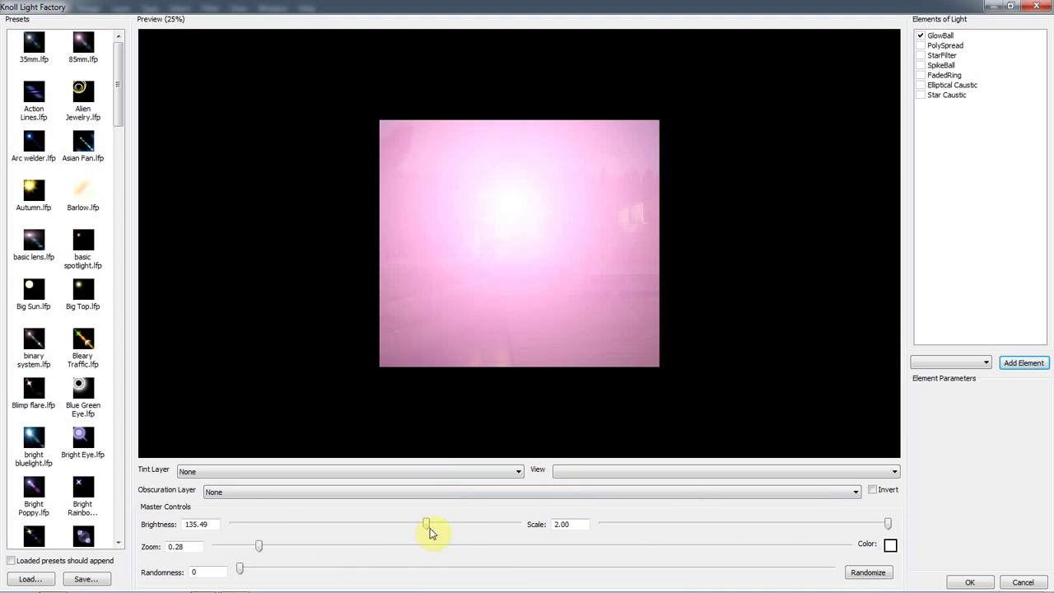
pyautogui.moveTo(426, 524); pyautogui.dragTo(340, 524)
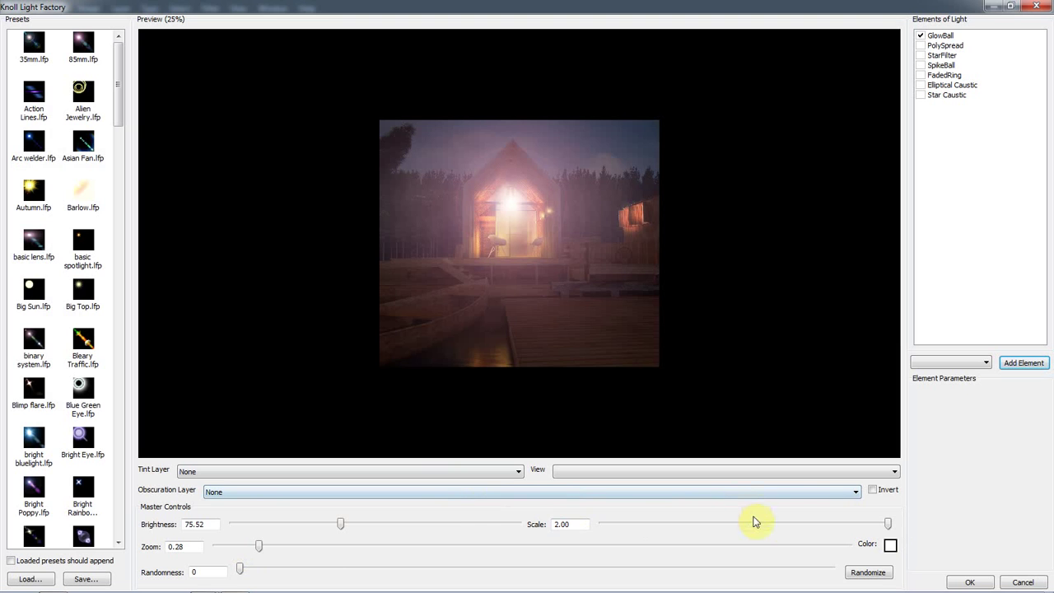
pyautogui.click(788, 524)
pyautogui.moveTo(254, 553)
pyautogui.mouseDown()
pyautogui.moveTo(216, 547)
pyautogui.moveTo(307, 545)
pyautogui.mouseUp()
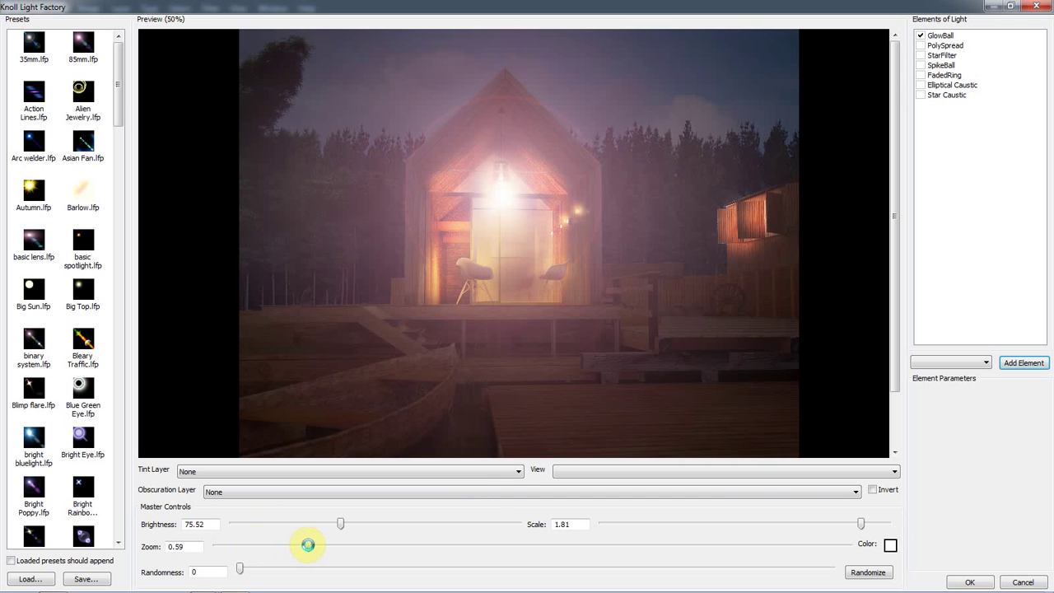
pyautogui.moveTo(504, 198); pyautogui.dragTo(502, 196)
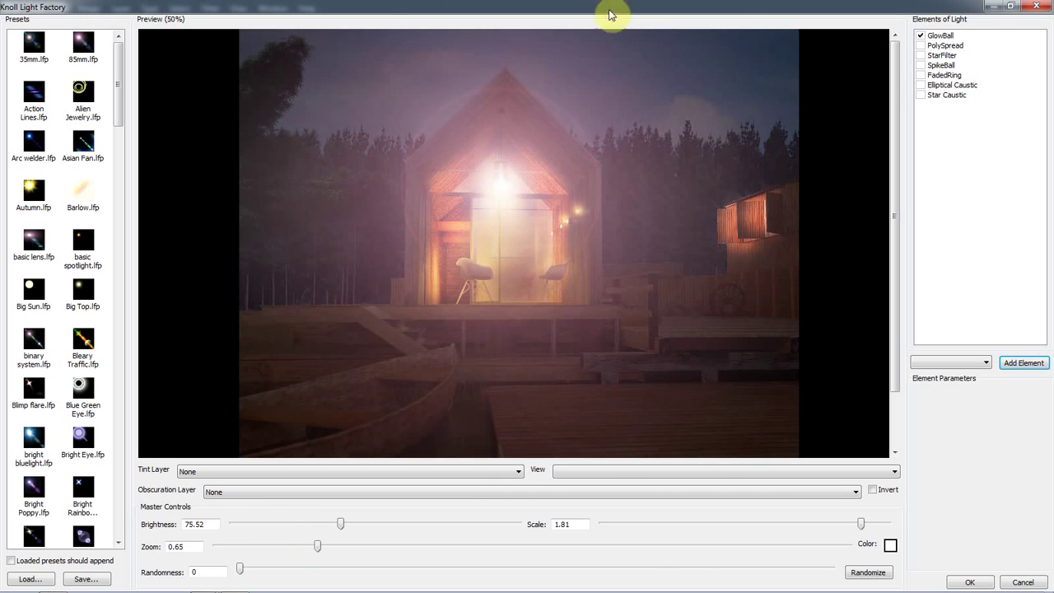
# Turn off every light element, including GlowBall, PolySpread, SpikeBall and StarFilter
pyautogui.click(922, 37)
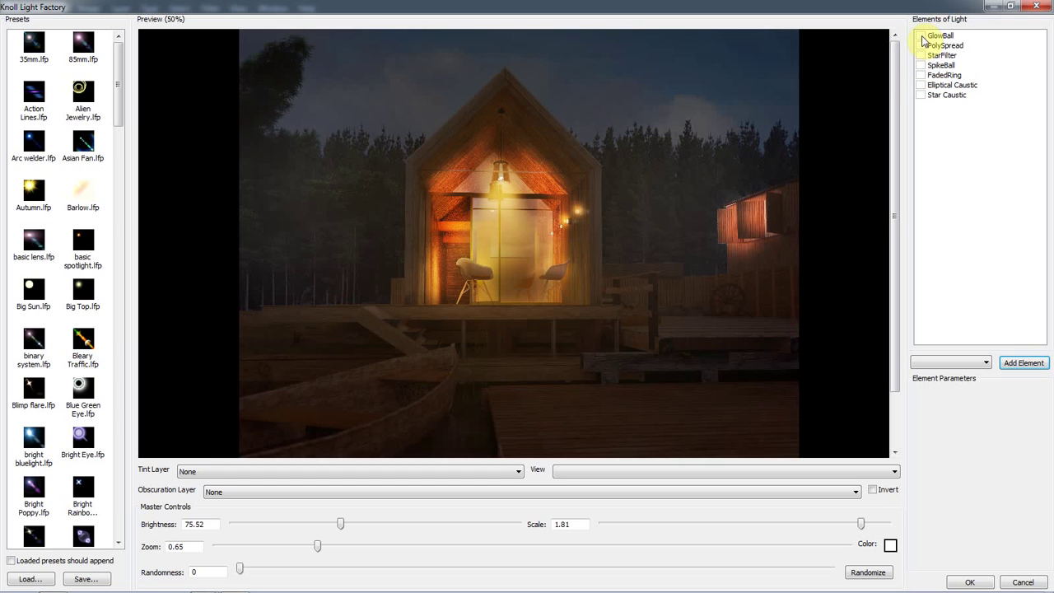
pyautogui.click(922, 46)
pyautogui.click(921, 46)
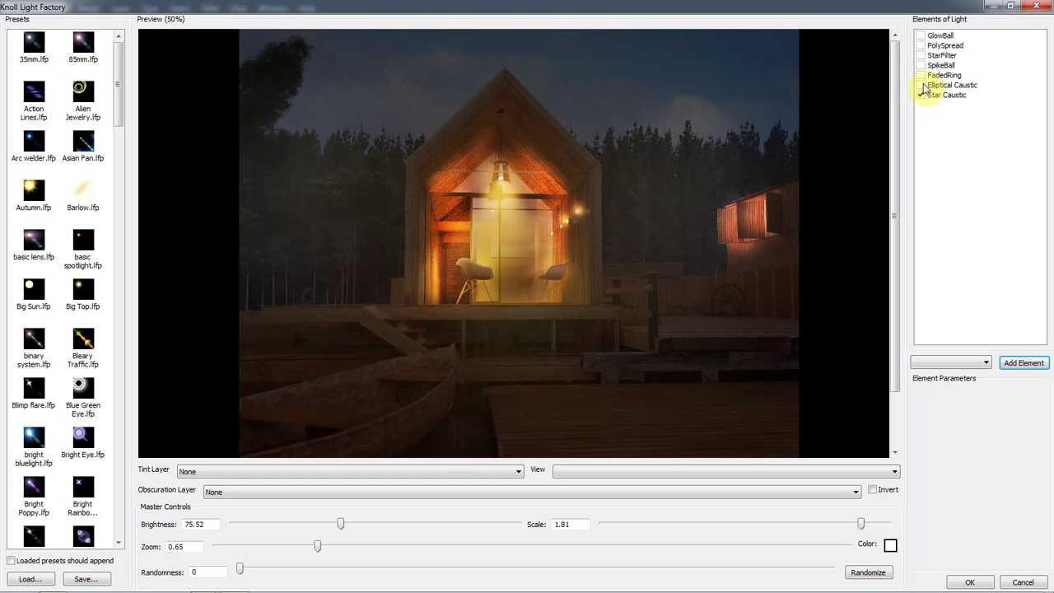
pyautogui.click(922, 66)
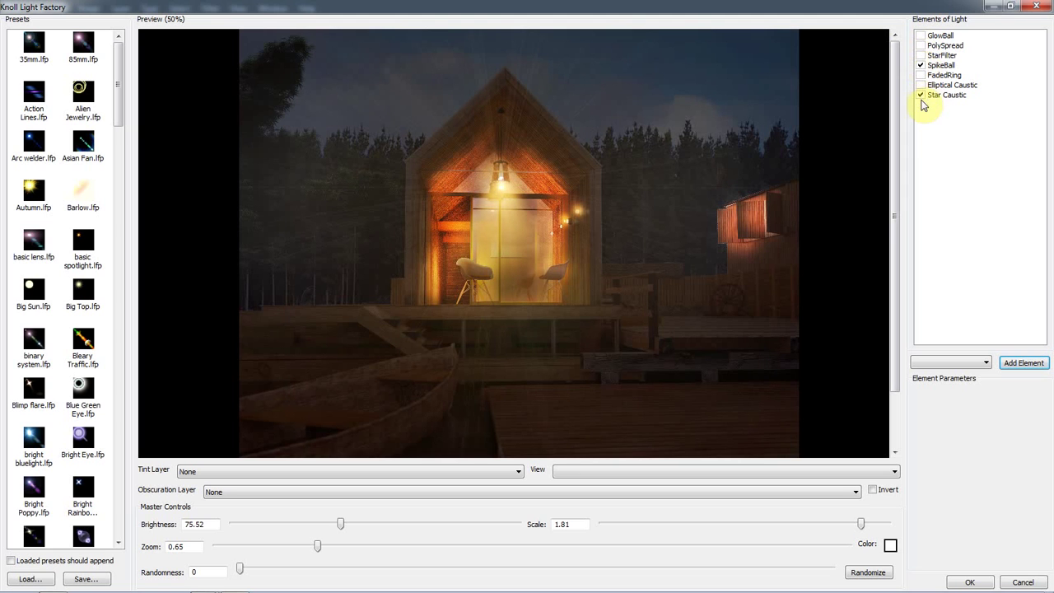
pyautogui.click(937, 65)
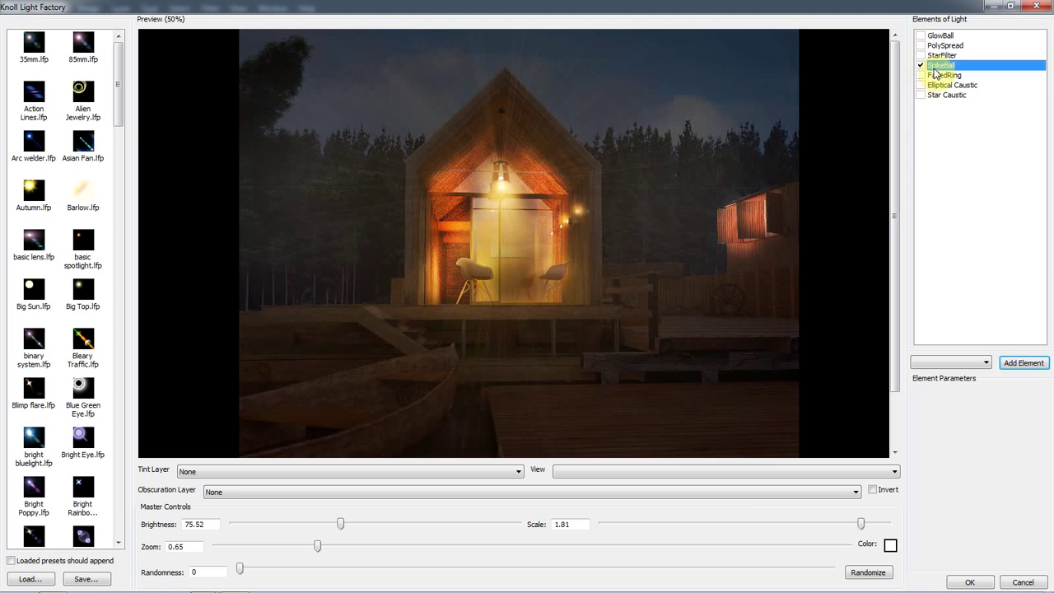
pyautogui.click(921, 65)
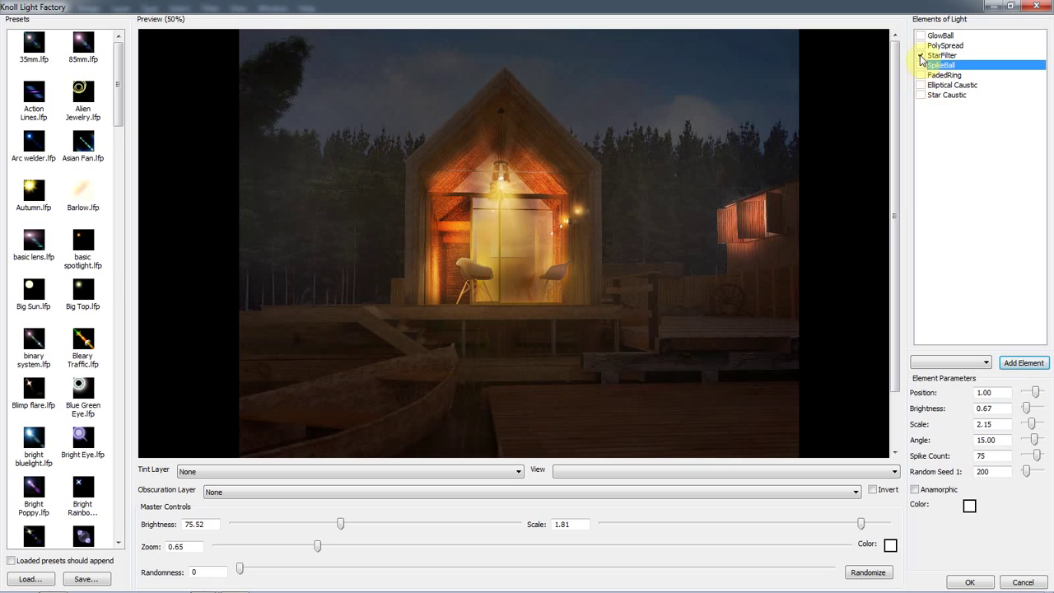
pyautogui.click(921, 55)
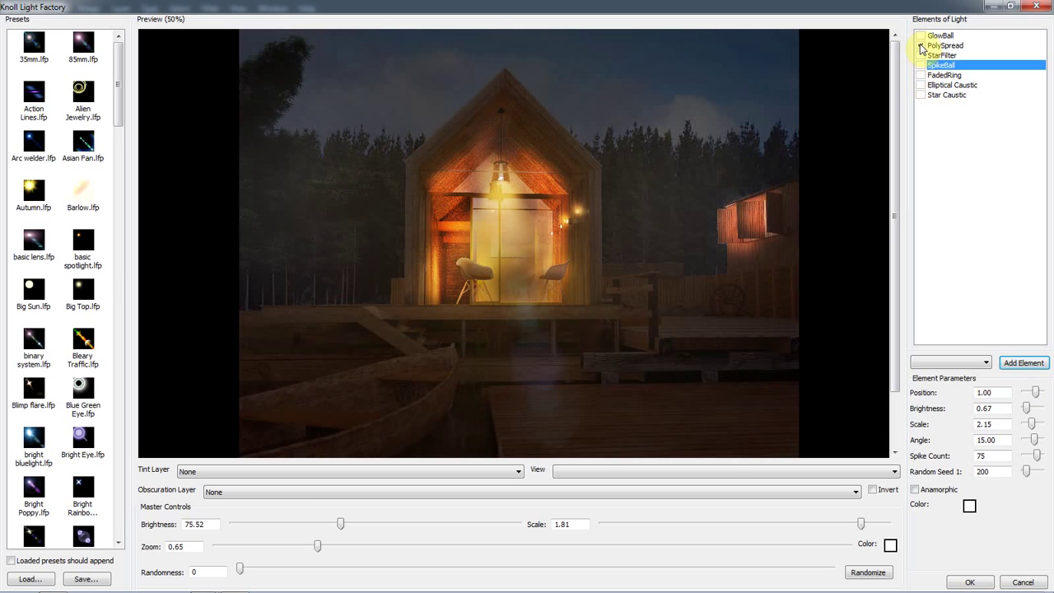
pyautogui.click(921, 46)
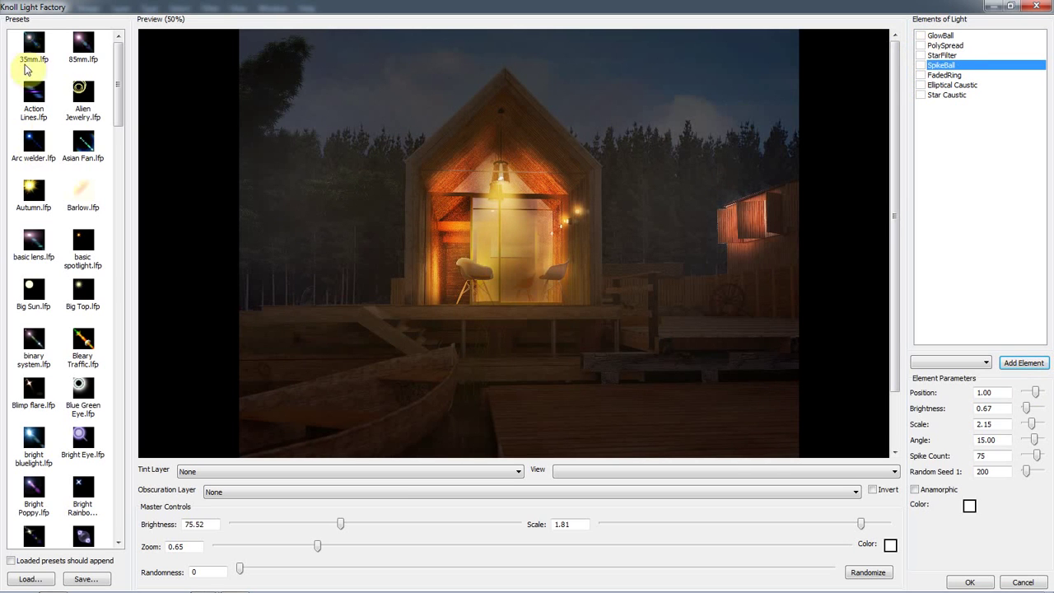
# Load the 35mm preset and switch off its glow, ring and disc elements
pyautogui.click(34, 45)
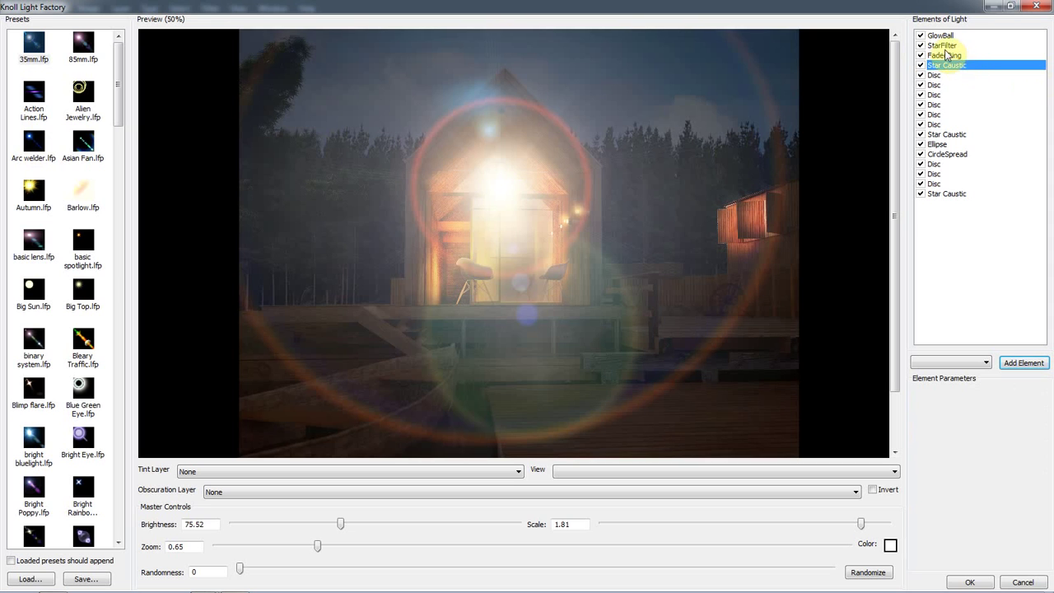
pyautogui.click(921, 36)
pyautogui.click(921, 55)
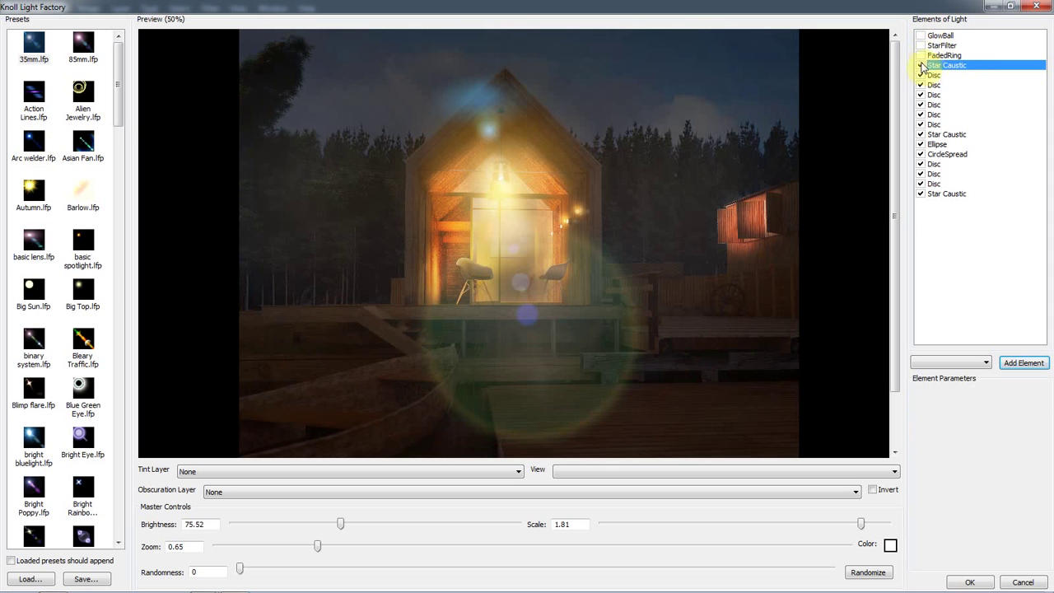
pyautogui.click(921, 85)
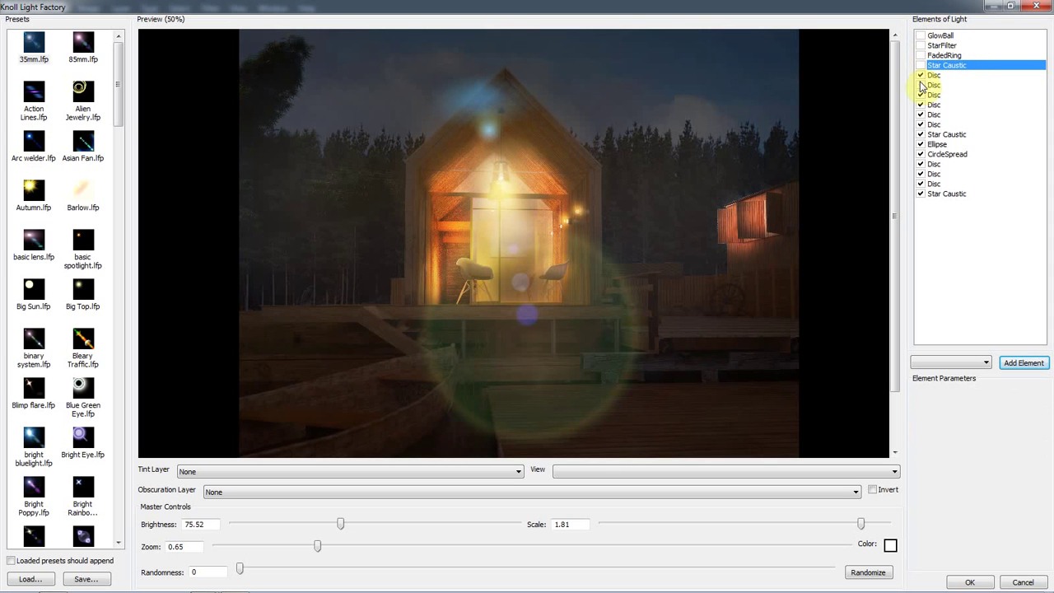
pyautogui.click(921, 184)
pyautogui.click(921, 154)
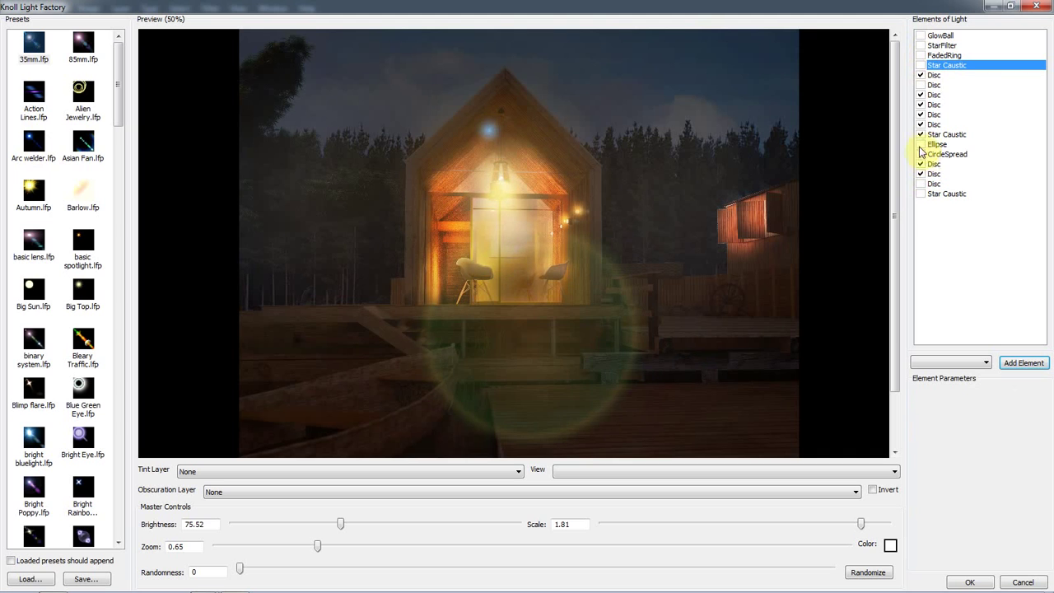
pyautogui.click(921, 164)
pyautogui.click(921, 114)
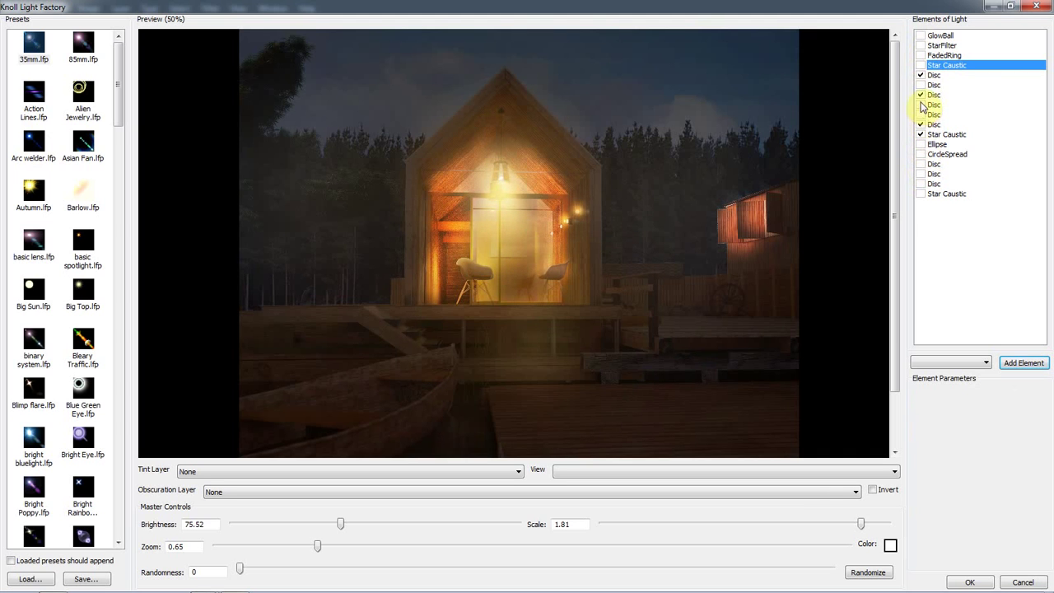
pyautogui.click(921, 95)
pyautogui.click(921, 124)
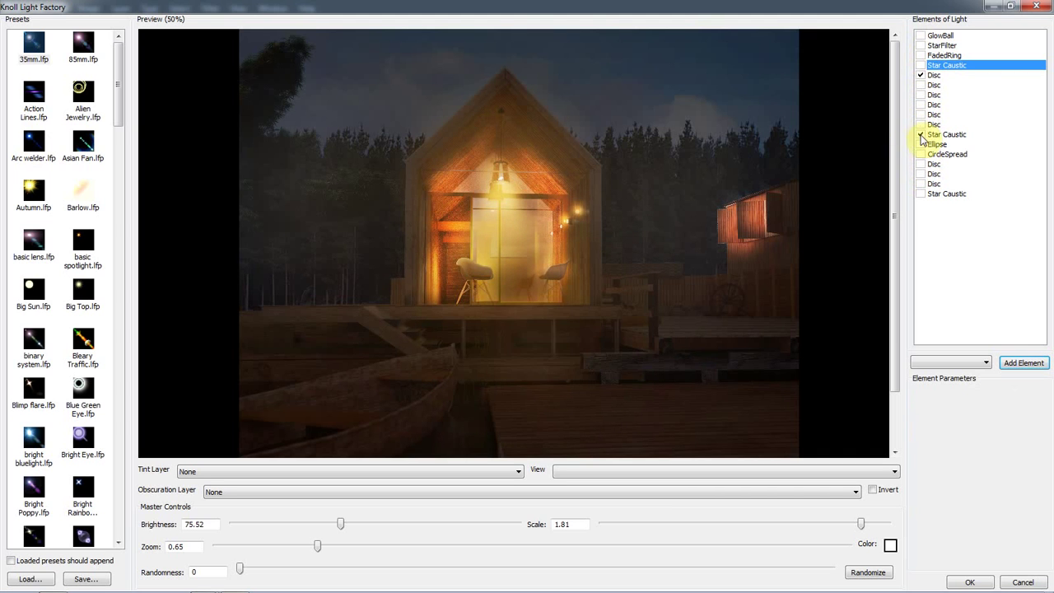
# Position the flare on the cabin's lamp and load the basic lens.lfp preset
pyautogui.moveTo(497, 212); pyautogui.dragTo(499, 186)
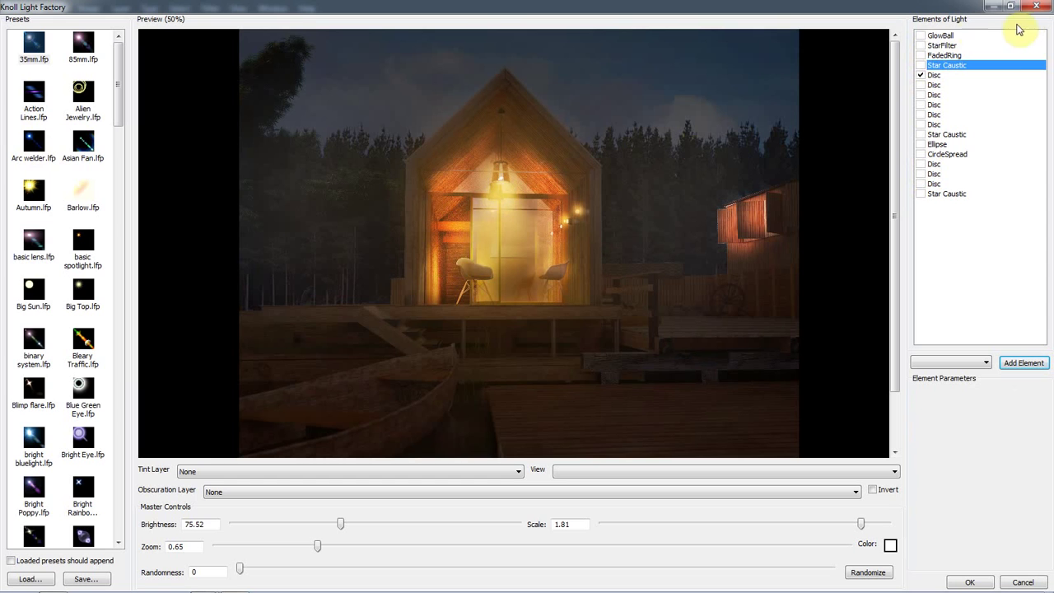
pyautogui.click(921, 65)
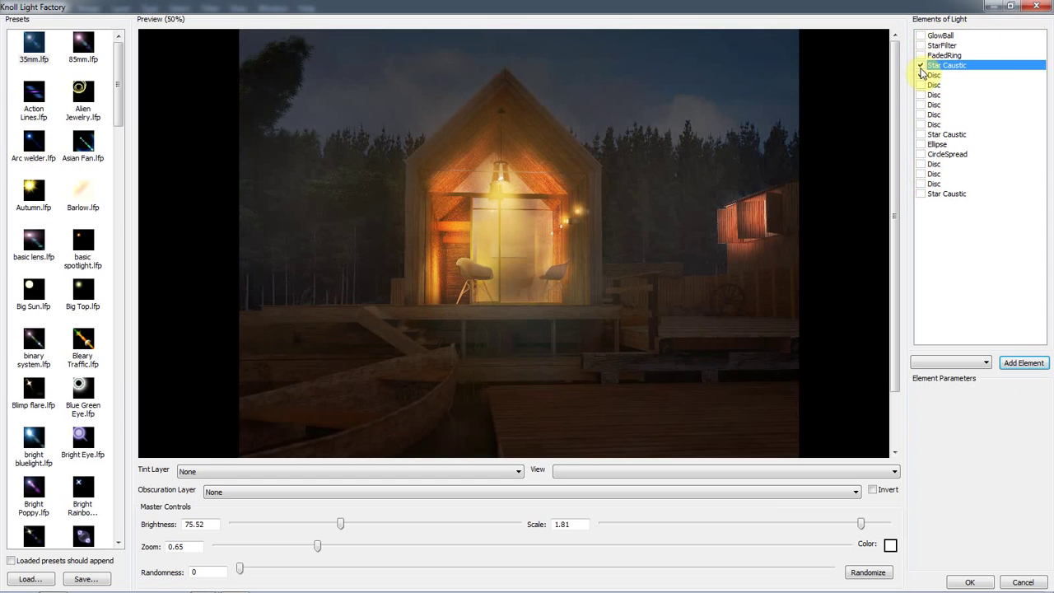
pyautogui.click(921, 75)
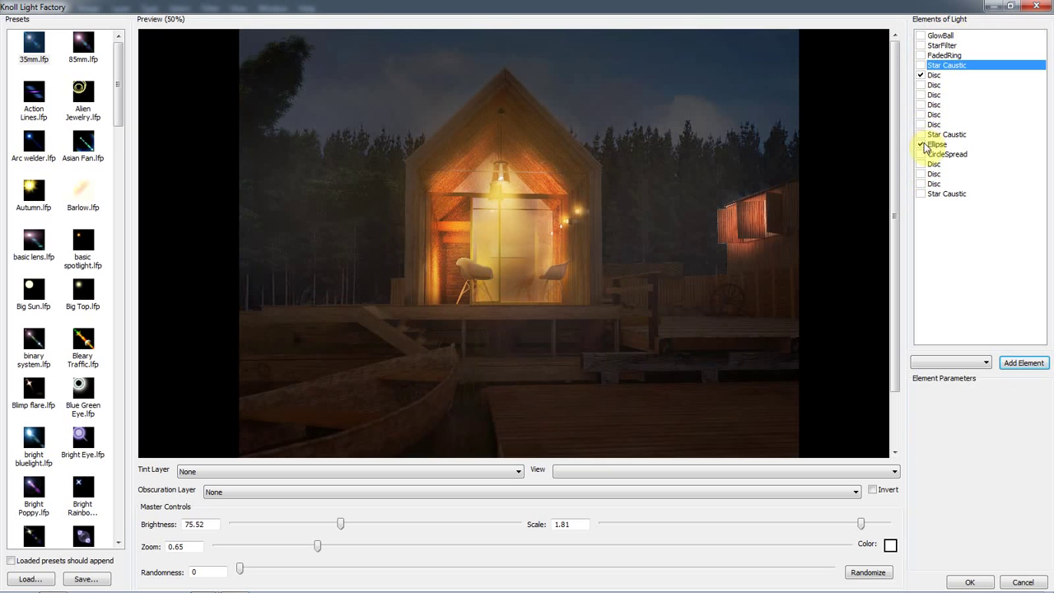
pyautogui.moveTo(635, 109); pyautogui.dragTo(504, 198)
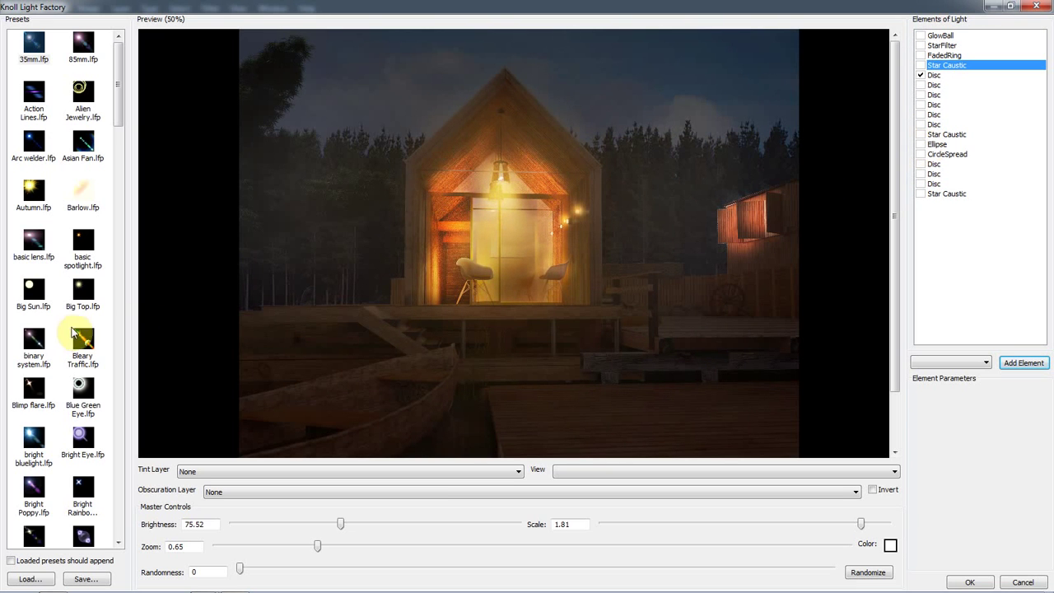
pyautogui.click(33, 243)
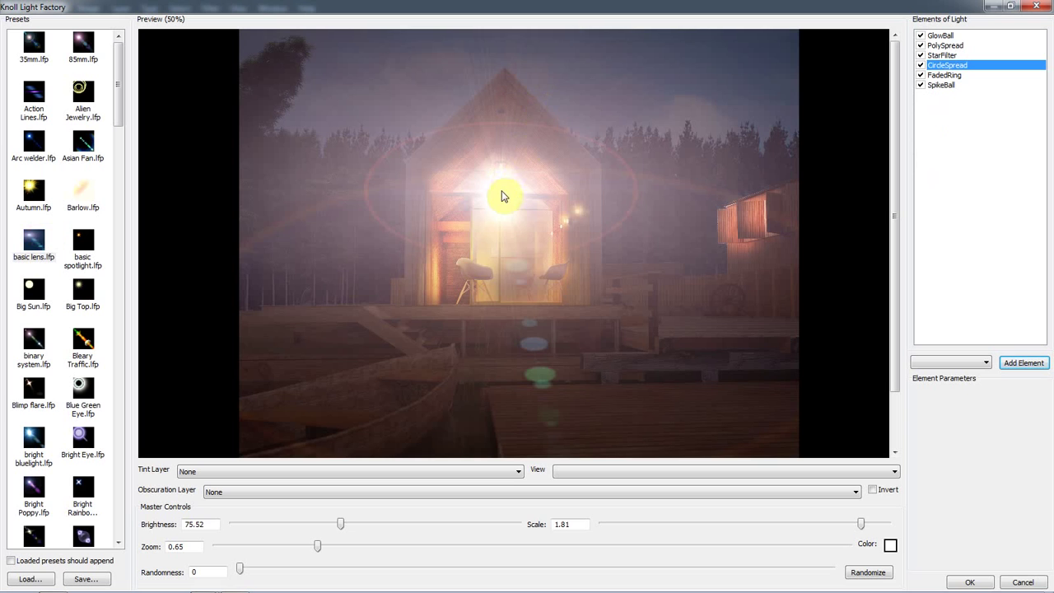
# Centre the flare on the lamp and reduce its elements to GlowBall and PolySpread
pyautogui.moveTo(501, 195); pyautogui.dragTo(507, 177)
pyautogui.click(921, 86)
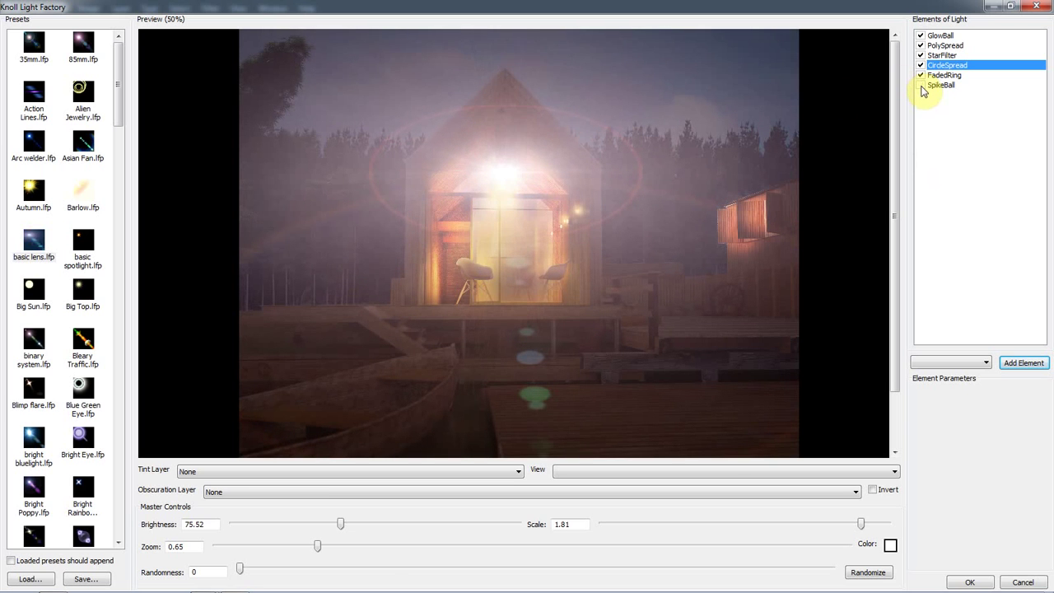
pyautogui.click(921, 86)
pyautogui.click(922, 66)
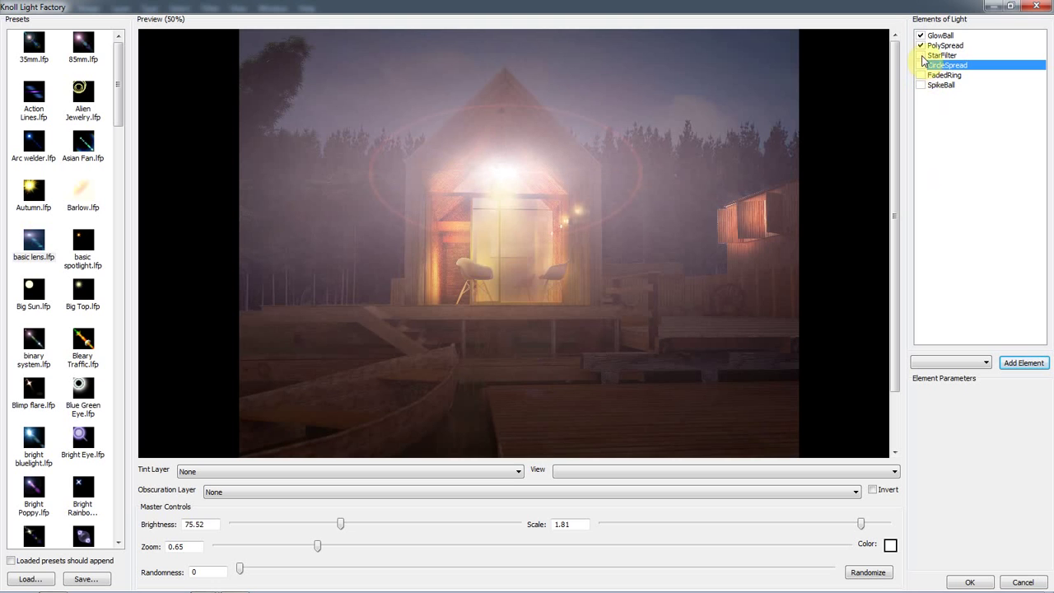
pyautogui.click(921, 36)
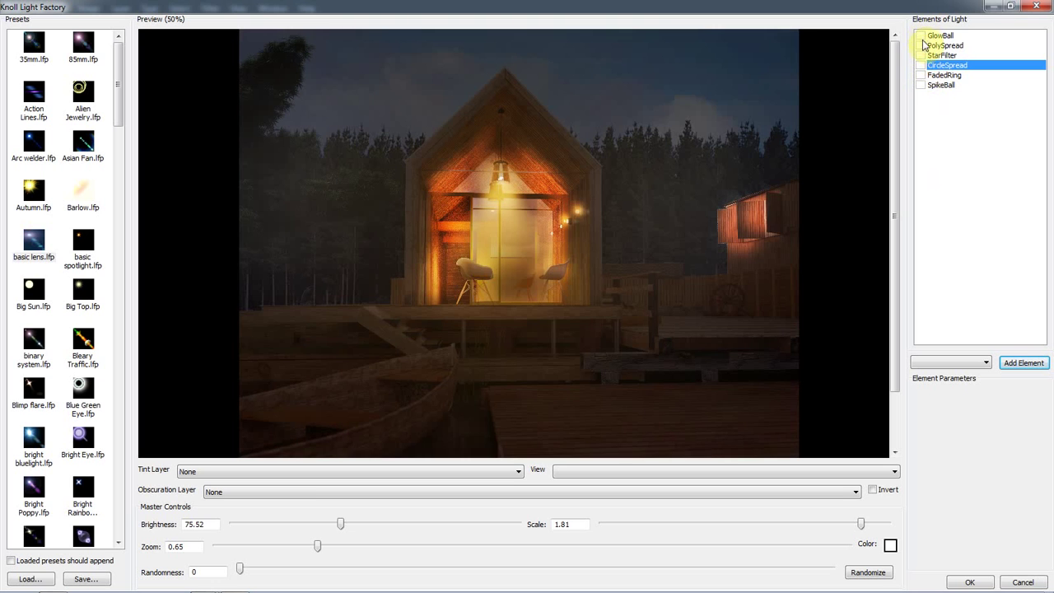
pyautogui.click(921, 37)
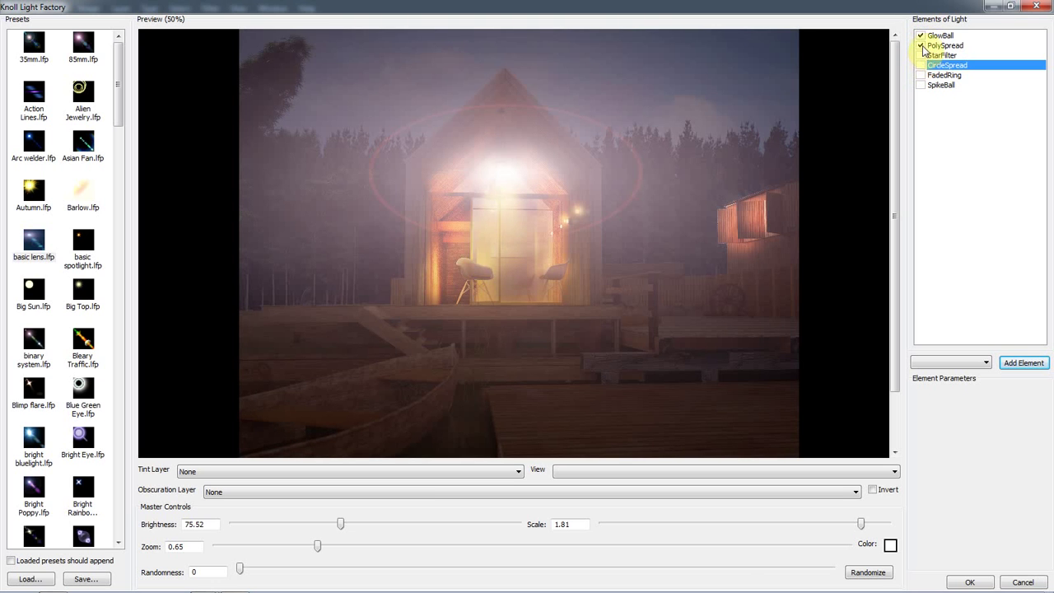
pyautogui.click(921, 36)
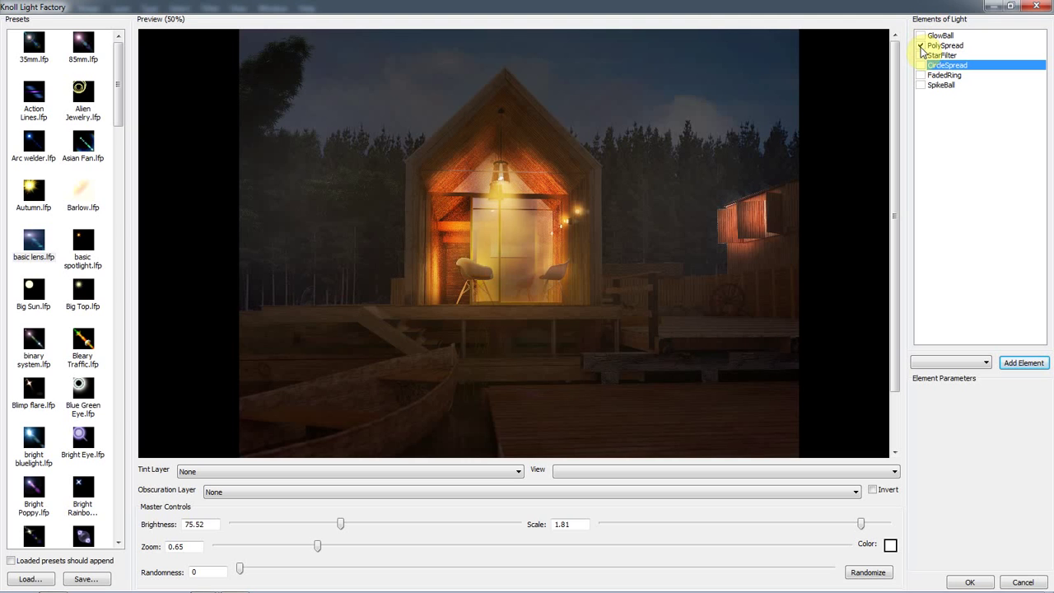
pyautogui.click(920, 55)
pyautogui.click(921, 65)
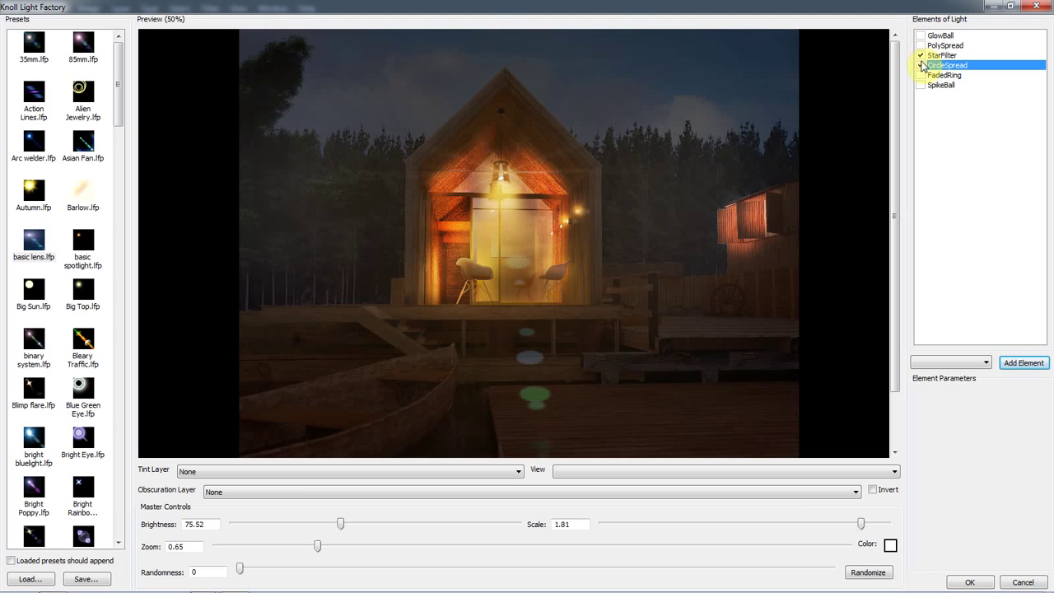
pyautogui.click(921, 65)
pyautogui.click(921, 55)
pyautogui.click(921, 35)
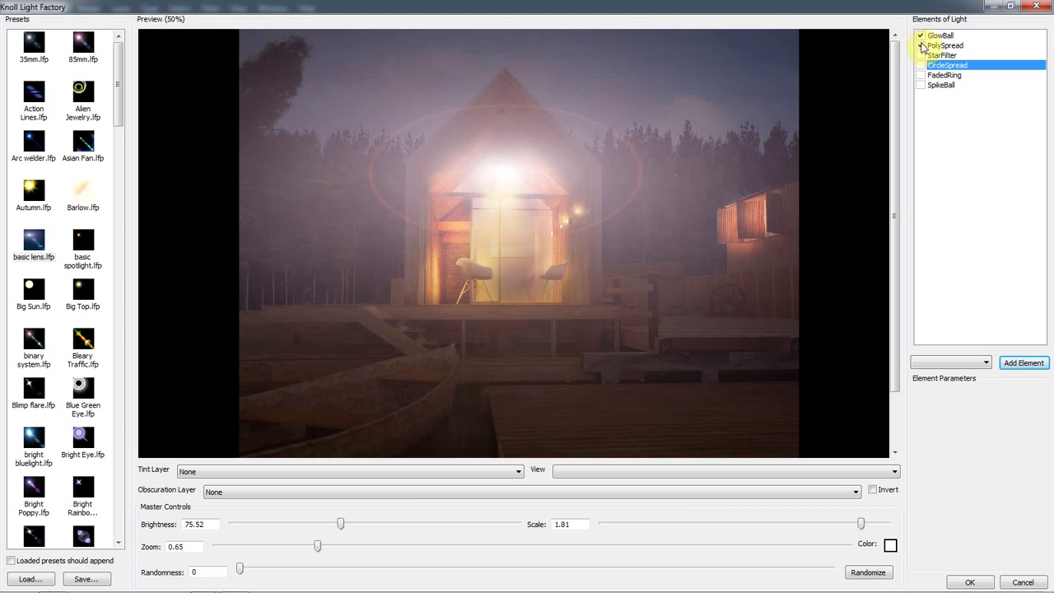
# Set flare brightness to about 80 and scale 0.26, then apply it to Layer 8
pyautogui.moveTo(340, 524); pyautogui.dragTo(284, 525)
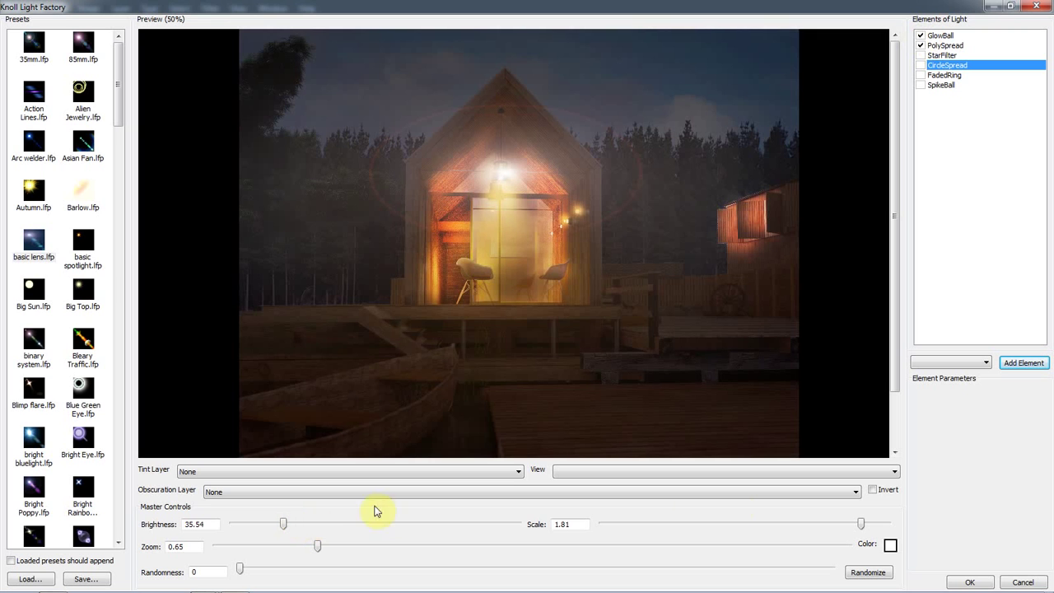
pyautogui.moveTo(862, 525); pyautogui.dragTo(647, 537)
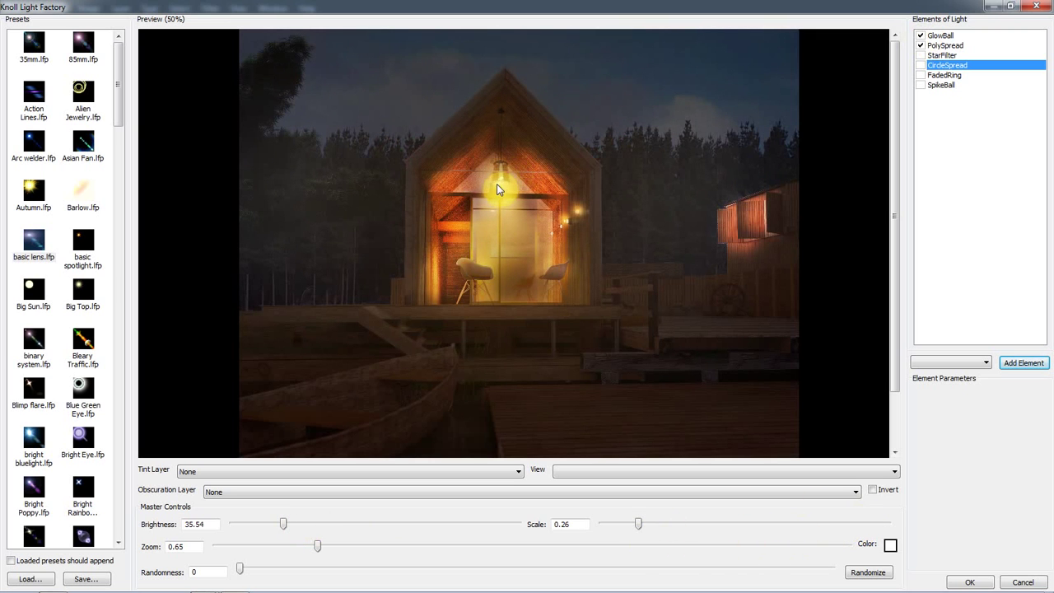
pyautogui.moveTo(278, 524); pyautogui.dragTo(349, 531)
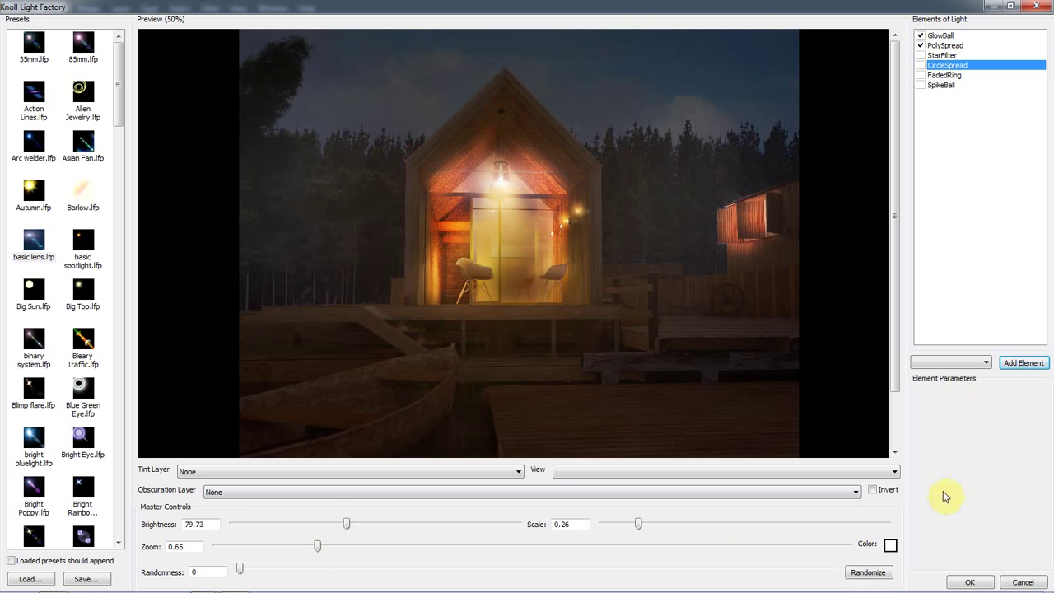
pyautogui.click(966, 582)
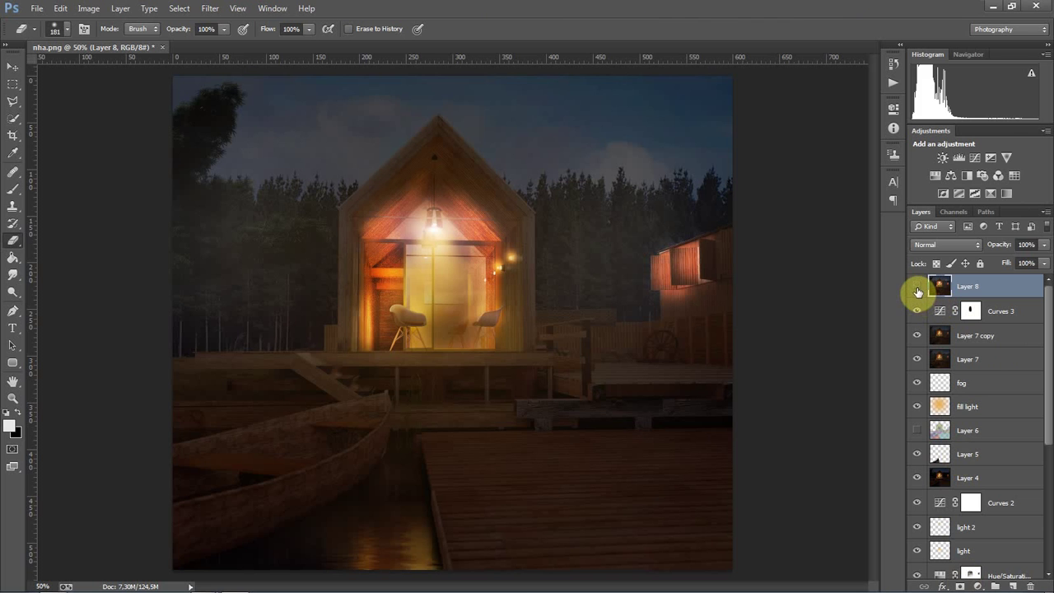
# Apply a Knoll Light Factory flare to Layer 8, placed on the wall lamp by the door
pyautogui.click(917, 286)
pyautogui.click(918, 288)
pyautogui.click(918, 290)
pyautogui.click(918, 288)
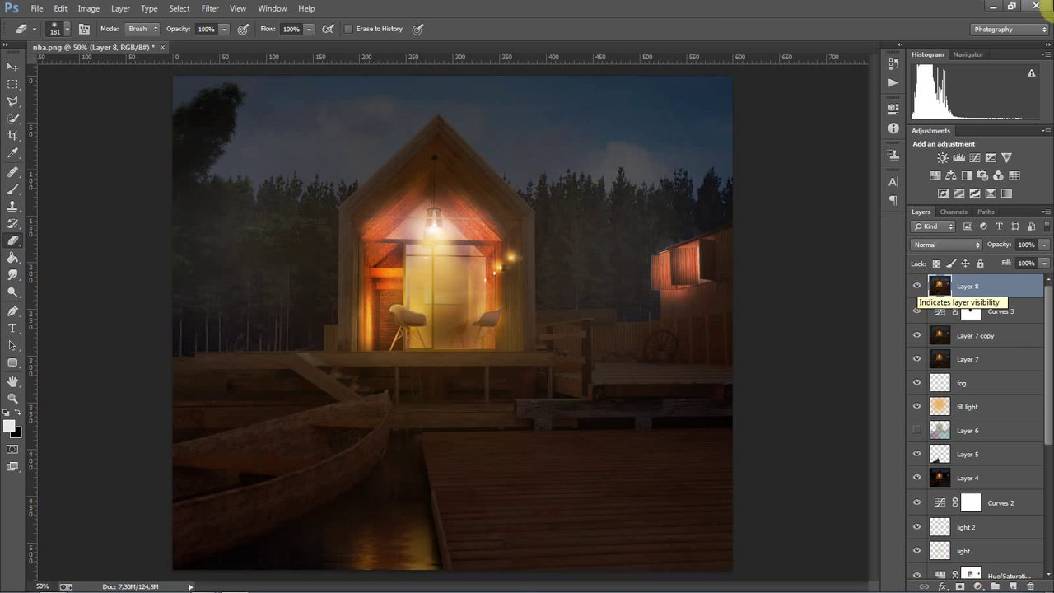
pyautogui.hotkey('ctrl', '+')
pyautogui.hotkey('ctrl', '+')
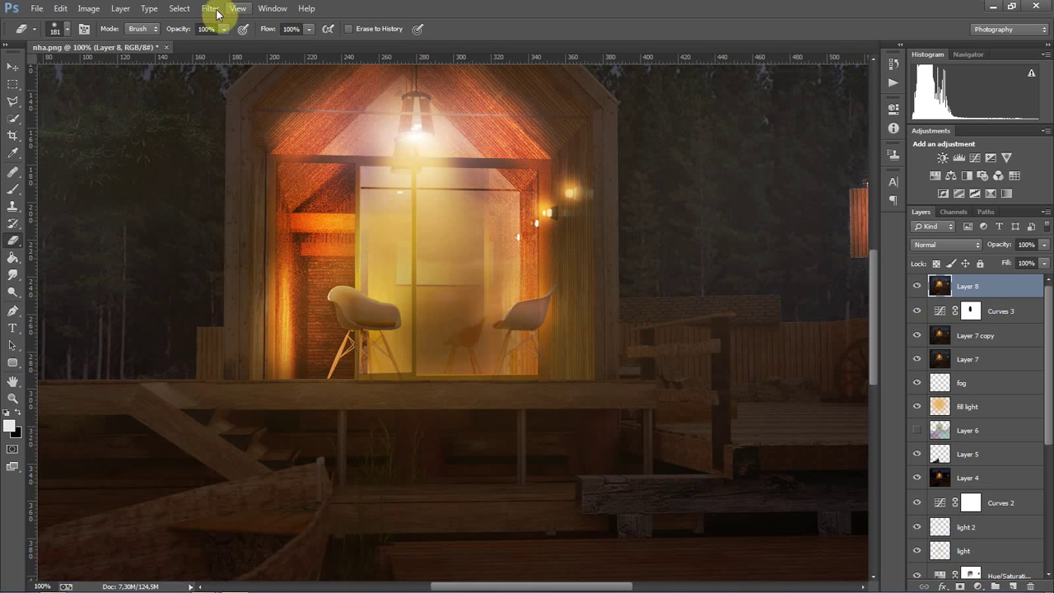
pyautogui.click(210, 8)
pyautogui.moveTo(219, 254)
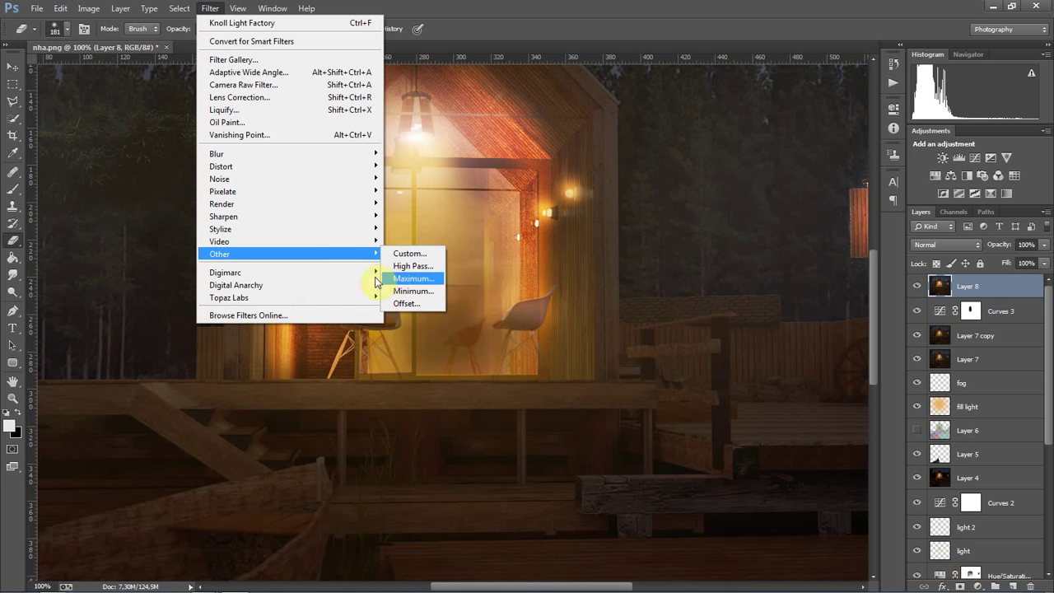
pyautogui.click(398, 285)
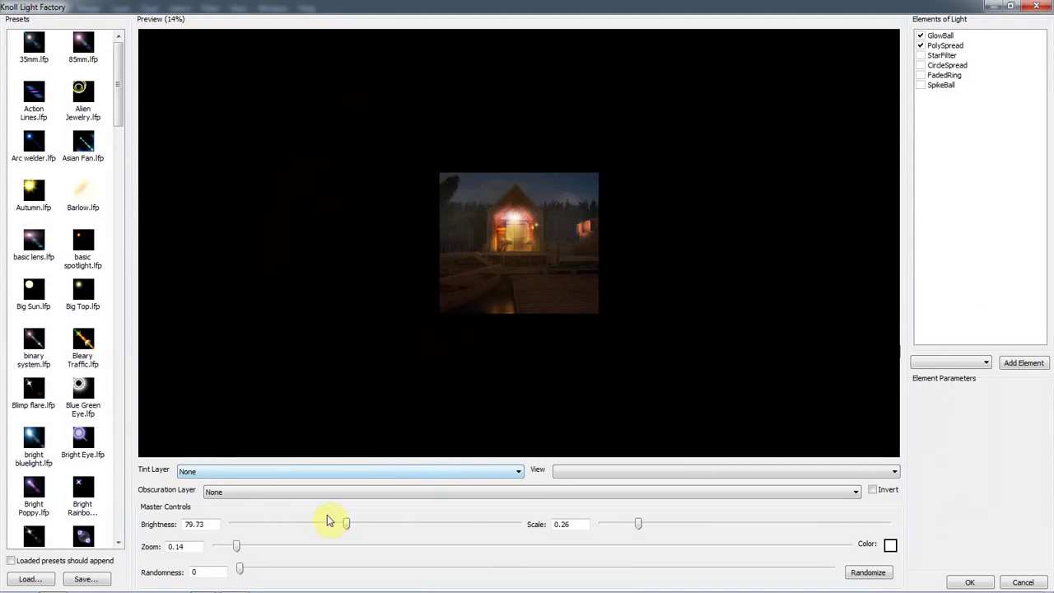
pyautogui.moveTo(238, 547); pyautogui.dragTo(348, 547)
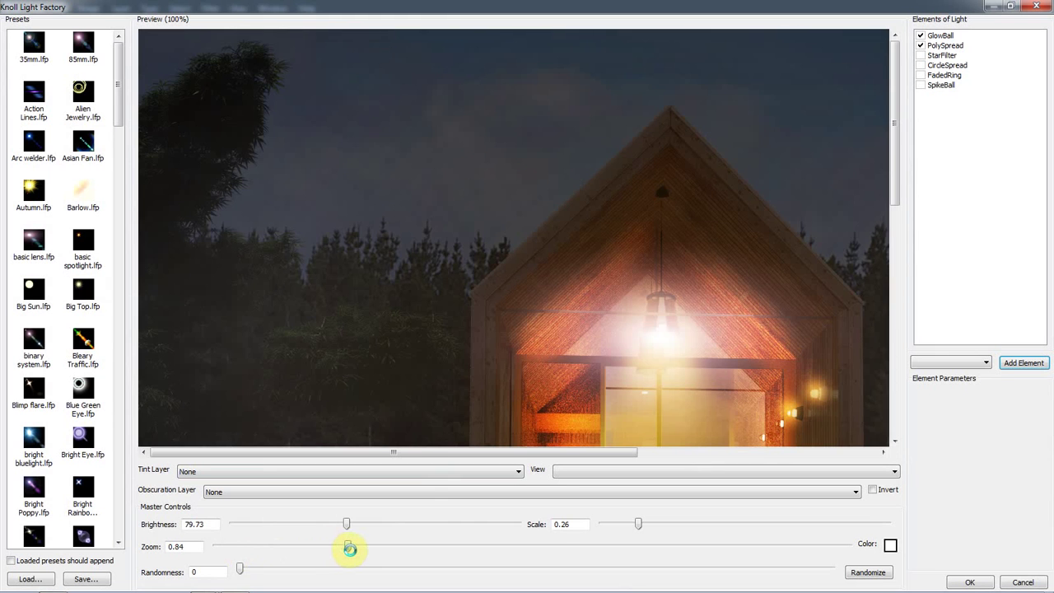
pyautogui.moveTo(894, 153); pyautogui.dragTo(893, 245)
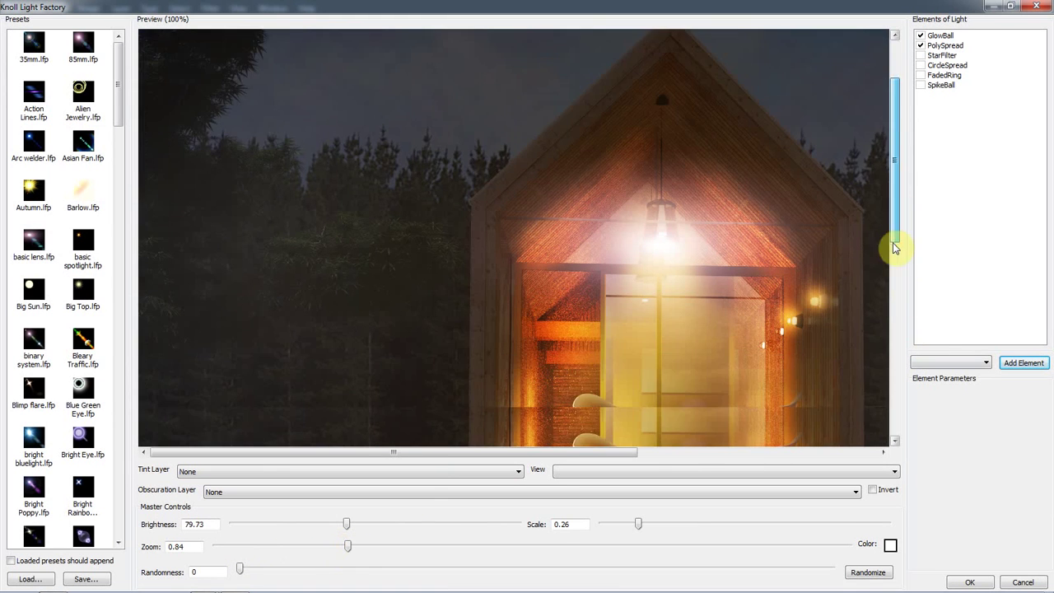
pyautogui.click(816, 170)
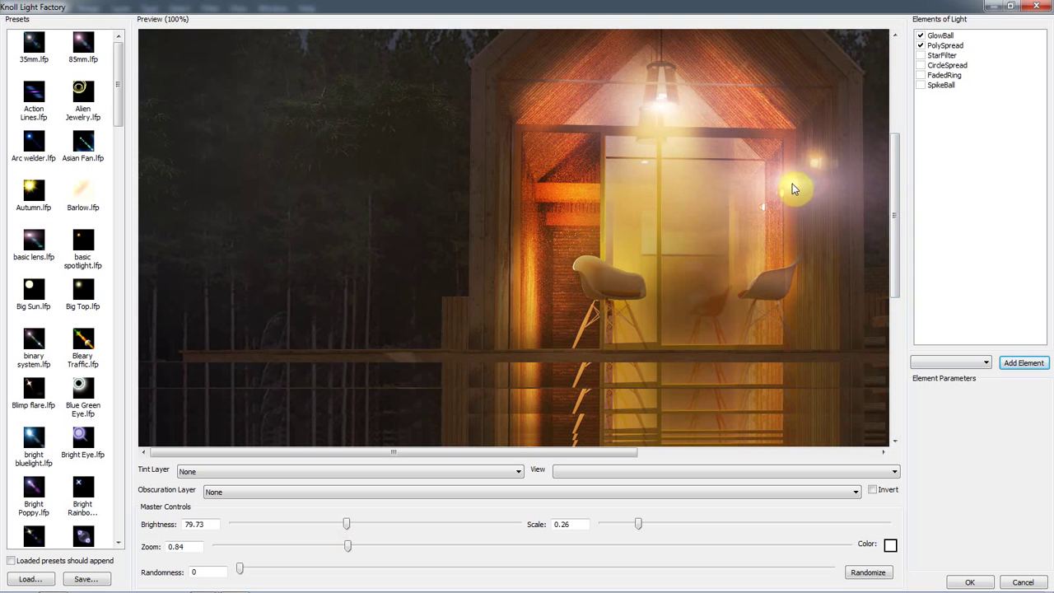
pyautogui.click(969, 582)
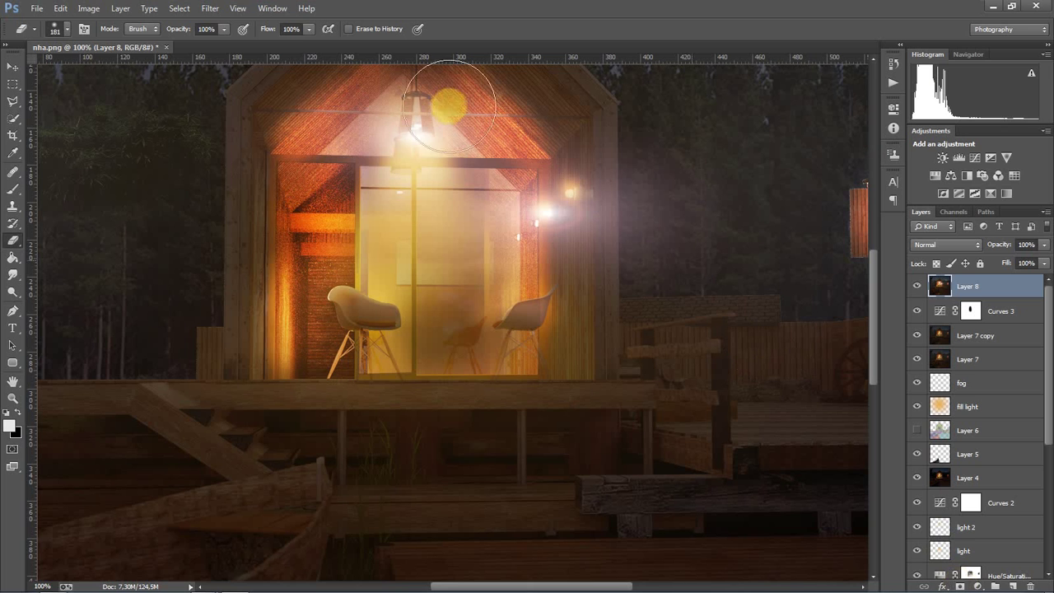
# Reapply the Knoll flare nudged onto the wall lamp, with brightness lowered to 58.99
pyautogui.click(210, 8)
pyautogui.moveTo(220, 254)
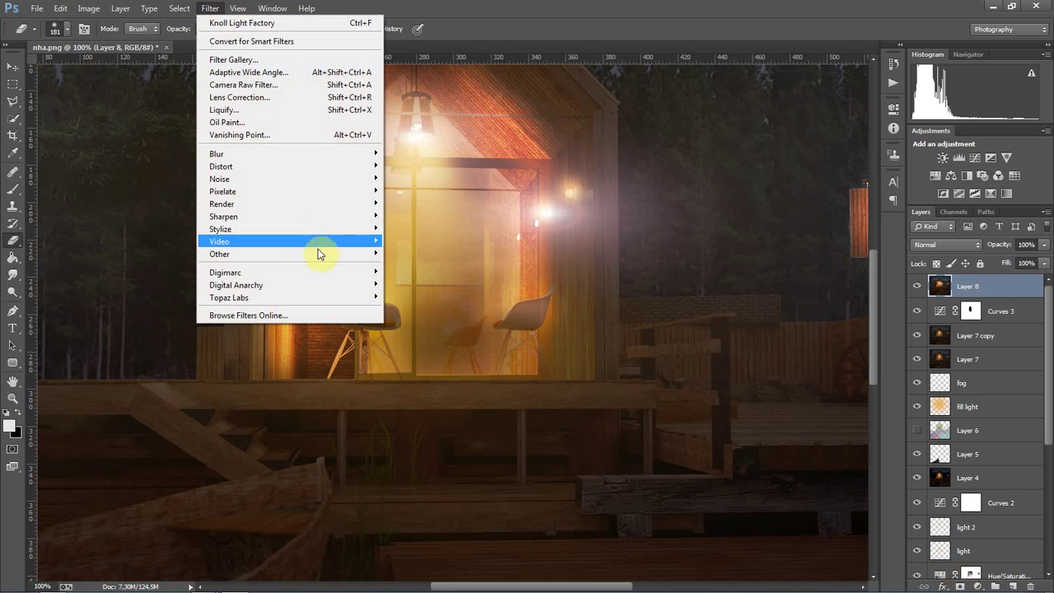
pyautogui.click(408, 284)
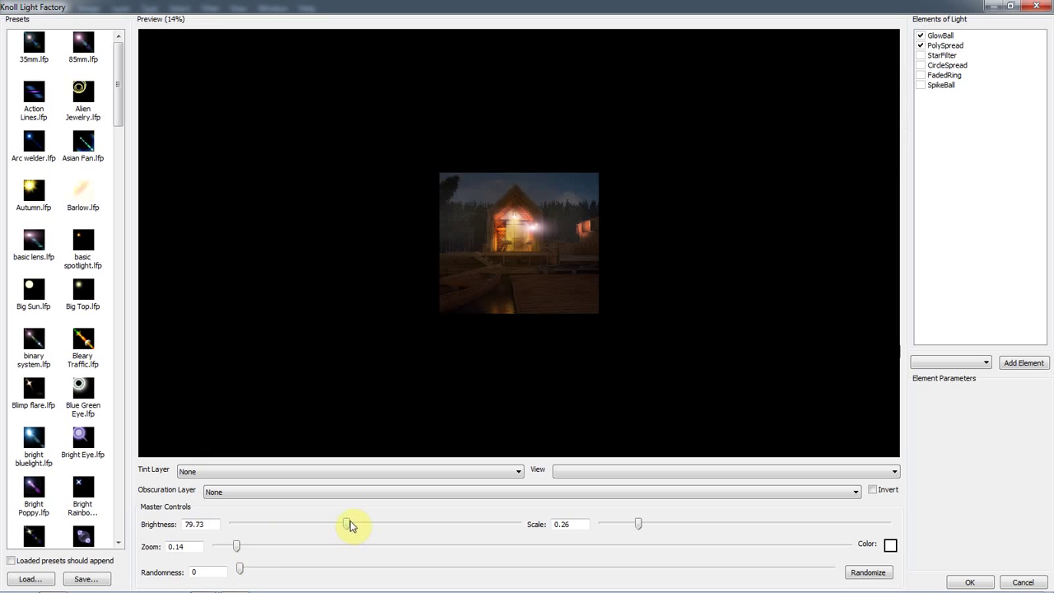
pyautogui.moveTo(237, 547); pyautogui.dragTo(318, 547)
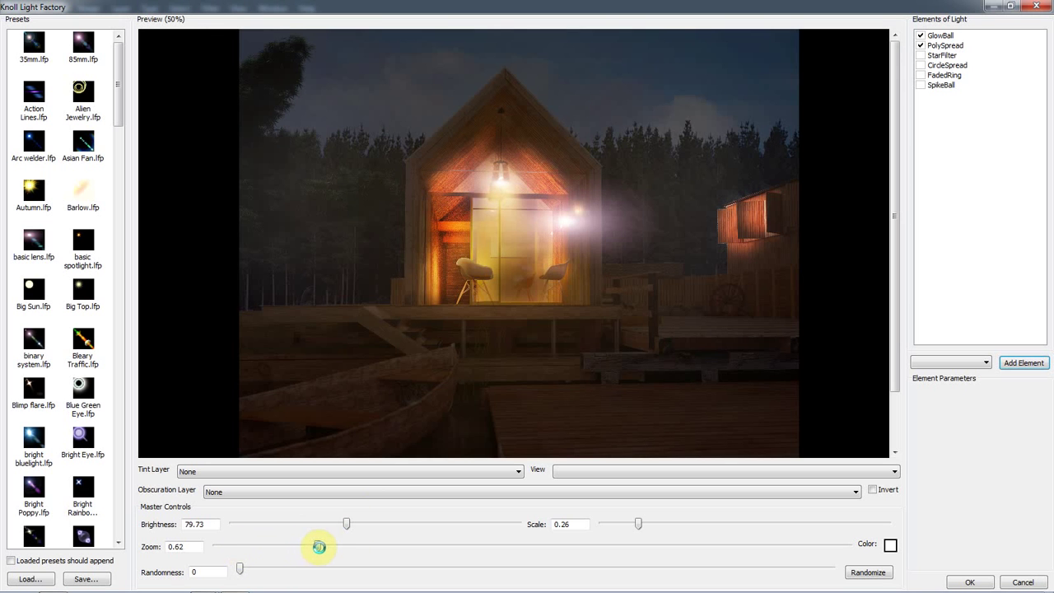
pyautogui.moveTo(580, 216); pyautogui.dragTo(577, 217)
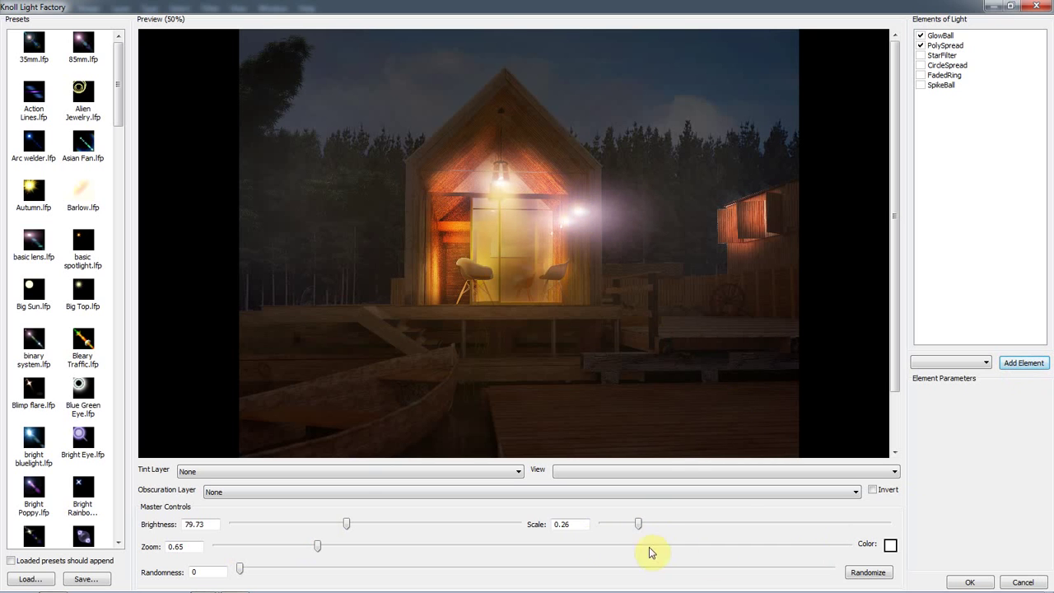
pyautogui.moveTo(347, 527); pyautogui.dragTo(317, 524)
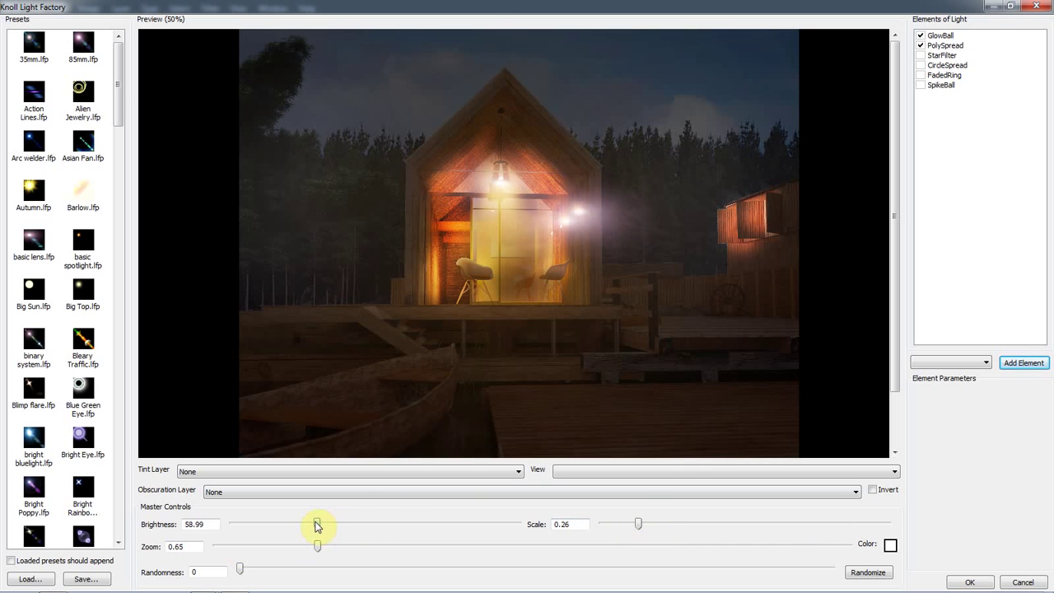
pyautogui.click(971, 583)
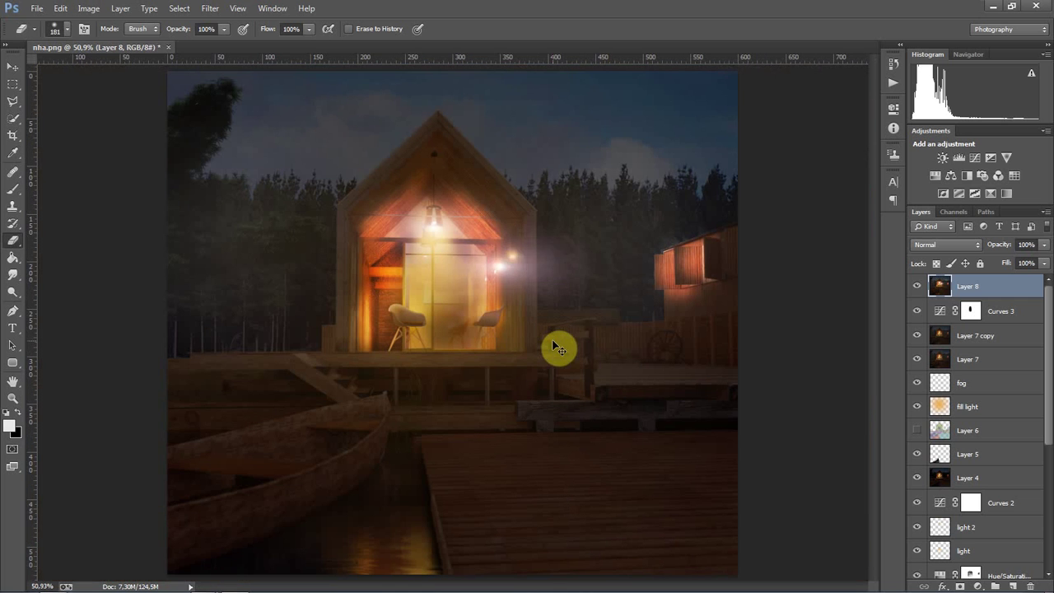
# Reapply the Knoll flare at brightness 23.05 and compare Layer 8 on and off
pyautogui.click(210, 8)
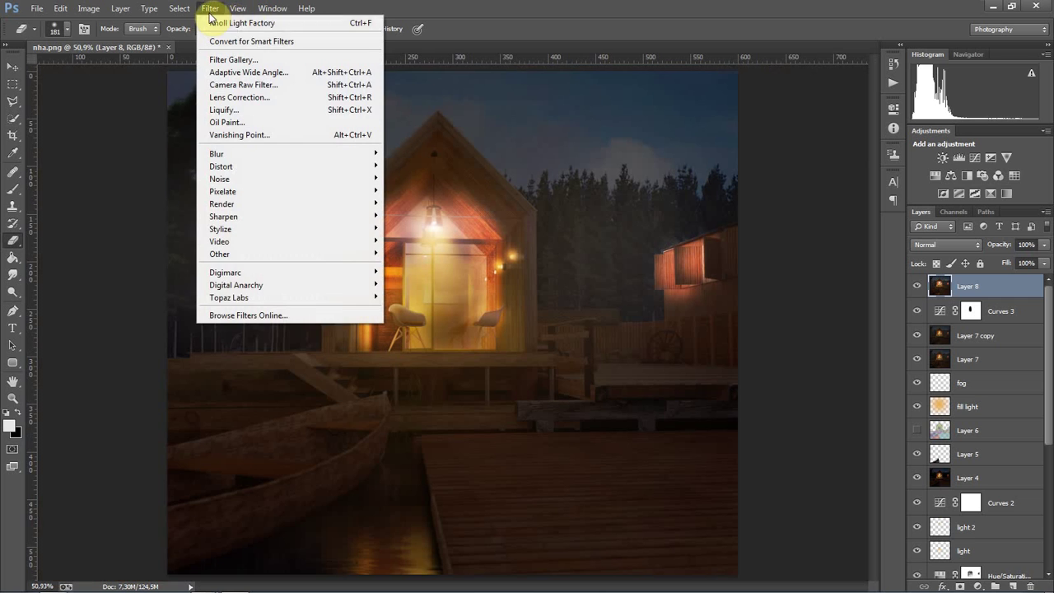
pyautogui.click(425, 288)
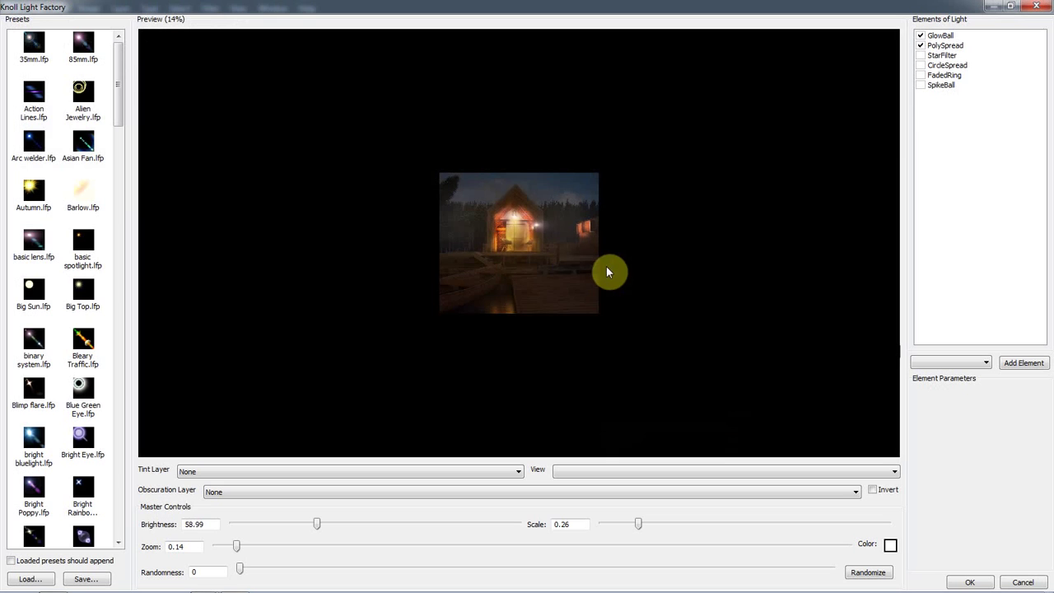
pyautogui.moveTo(236, 546); pyautogui.dragTo(344, 546)
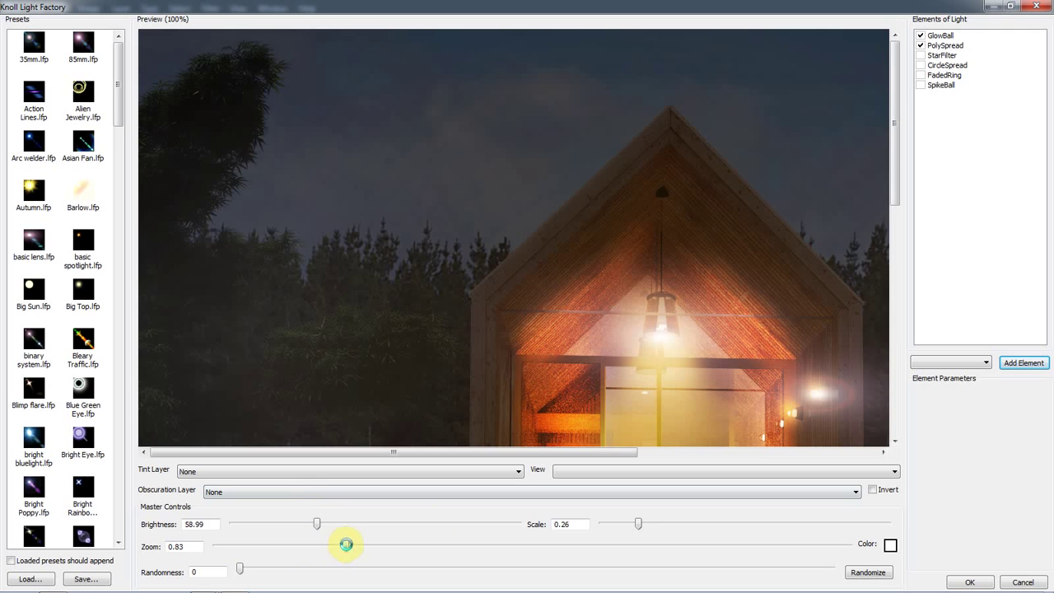
pyautogui.moveTo(897, 162); pyautogui.dragTo(896, 218)
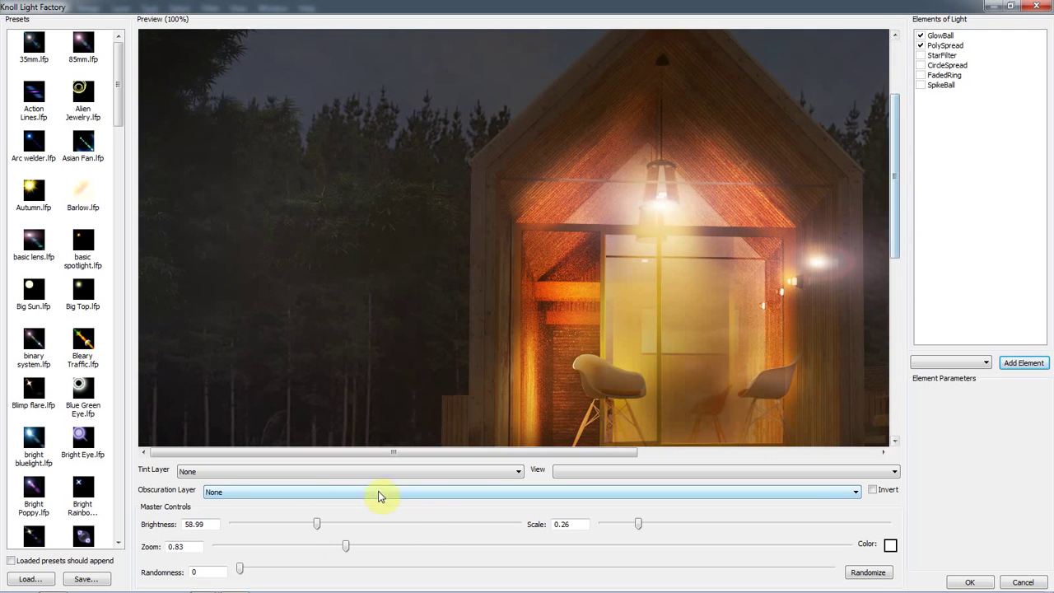
pyautogui.moveTo(494, 453); pyautogui.dragTo(533, 452)
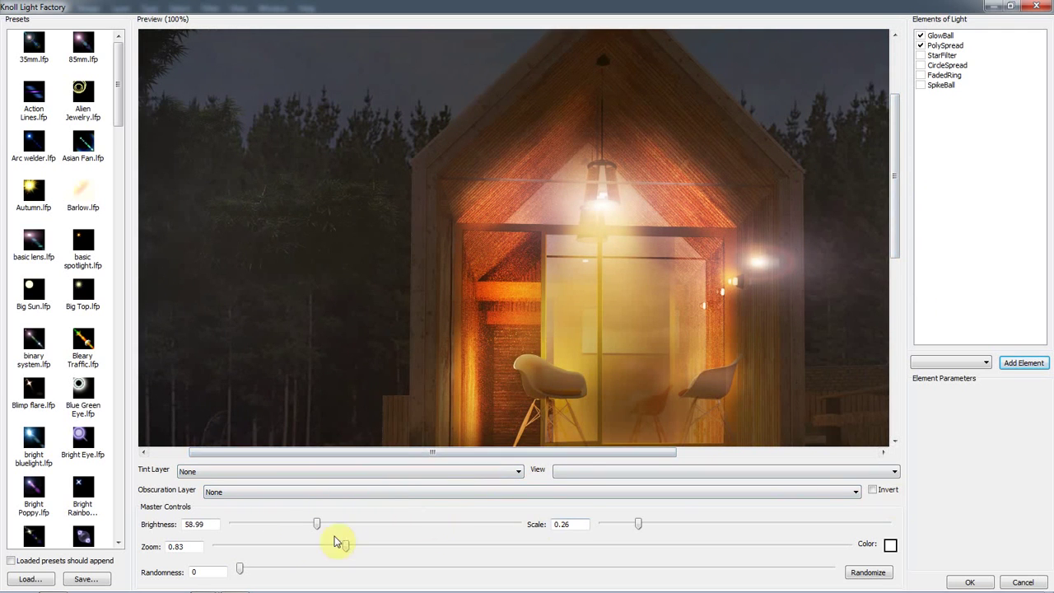
pyautogui.moveTo(317, 527); pyautogui.dragTo(266, 527)
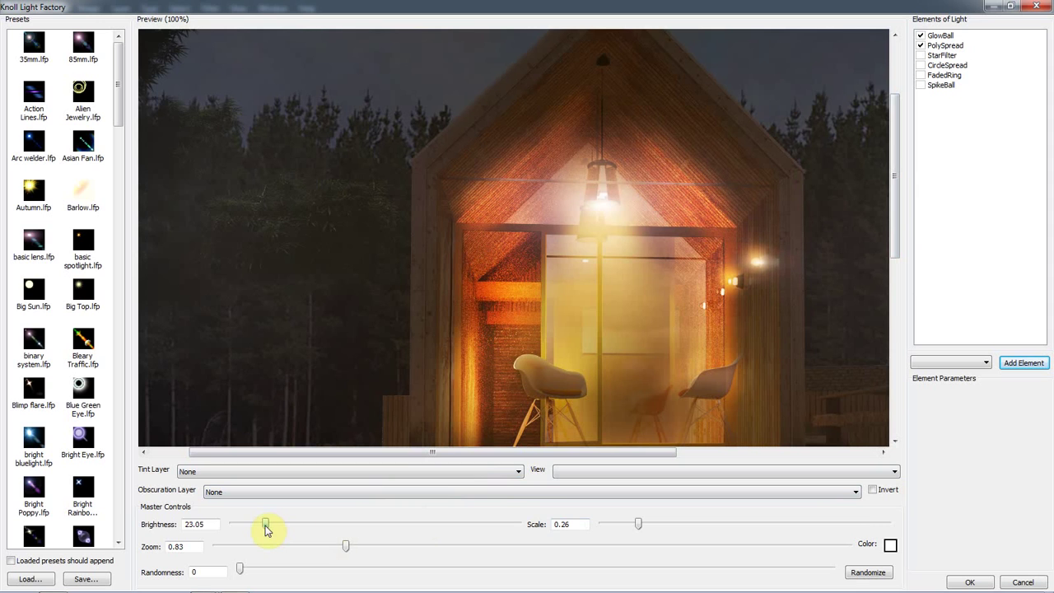
pyautogui.click(969, 581)
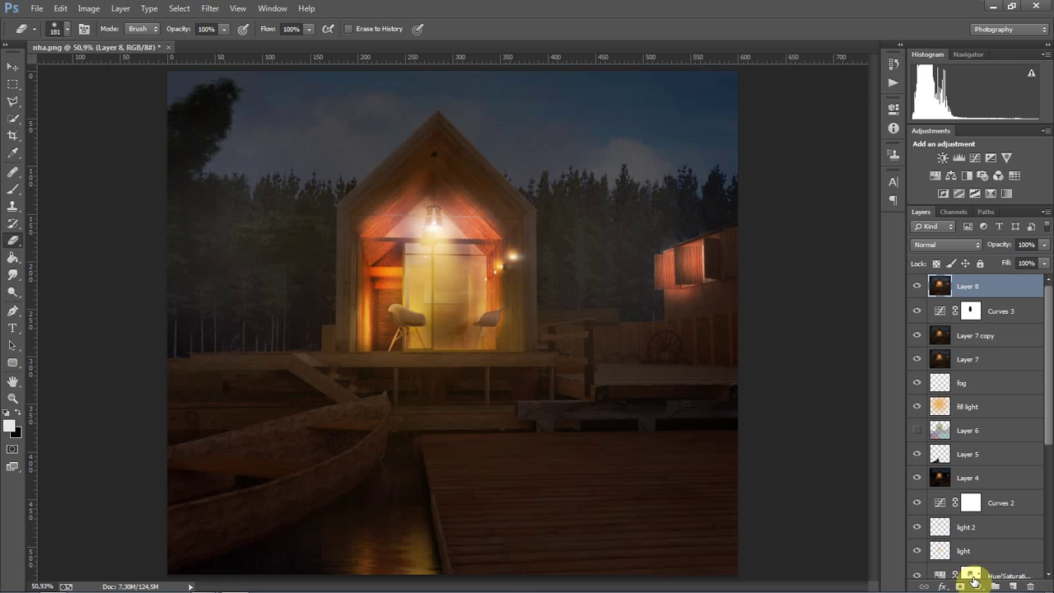
pyautogui.click(917, 288)
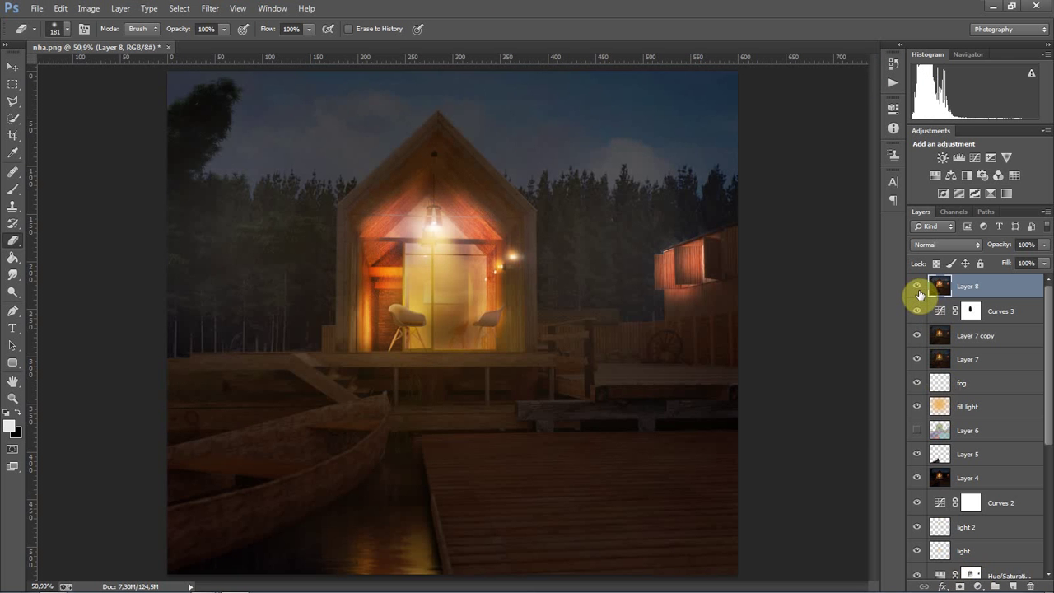
# Preview the High Pass filter on Layer 8, then cancel it
pyautogui.click(917, 289)
pyautogui.click(210, 8)
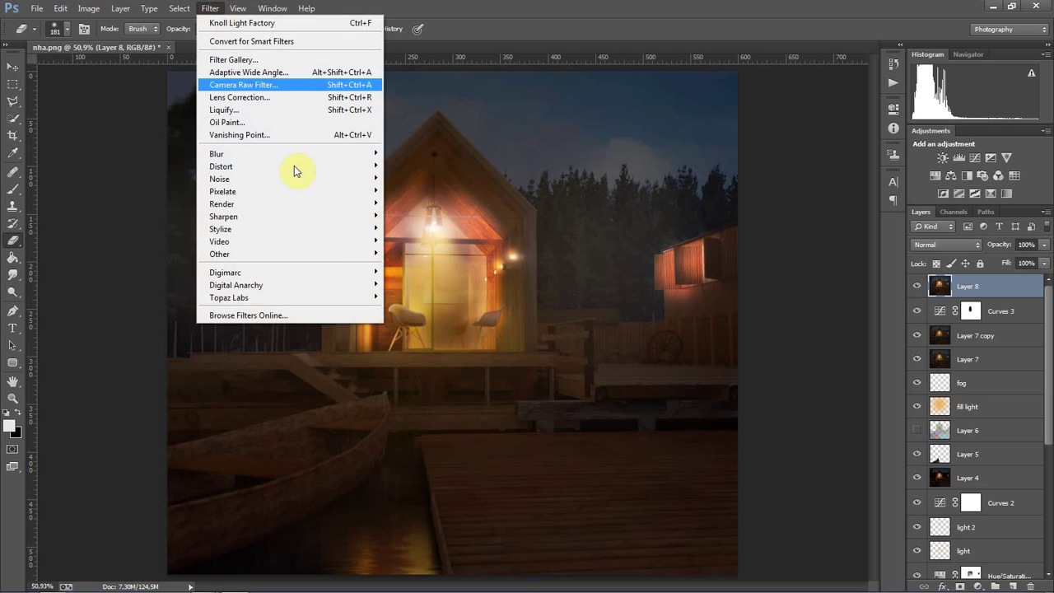
pyautogui.click(409, 266)
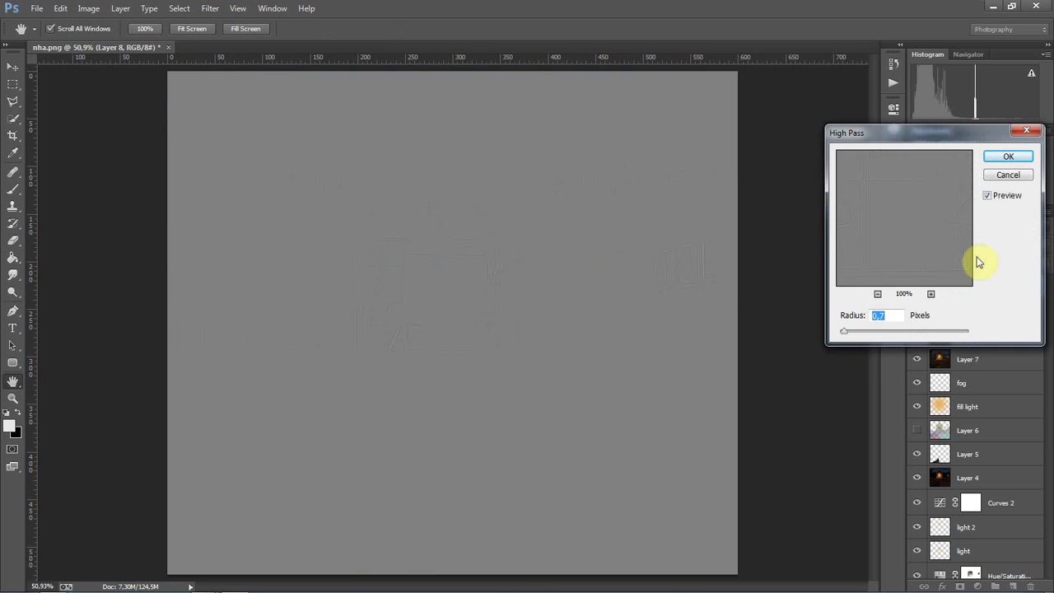
pyautogui.click(1009, 174)
# Reapply the Knoll Light Factory flare and duplicate Layer 8 as Layer 8 copy
pyautogui.click(210, 8)
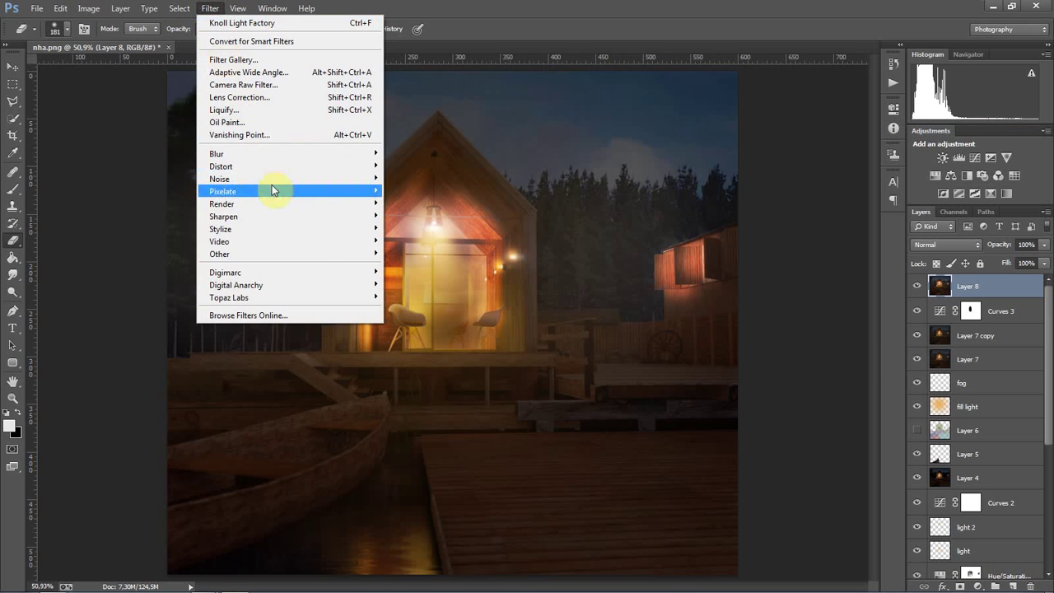
pyautogui.click(449, 285)
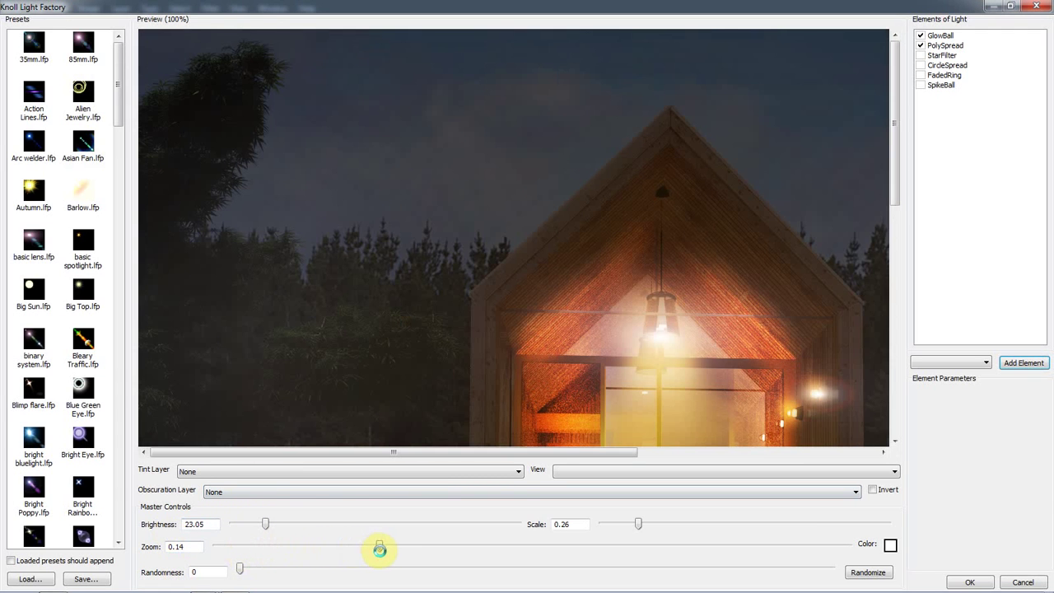
pyautogui.moveTo(379, 550); pyautogui.dragTo(382, 546)
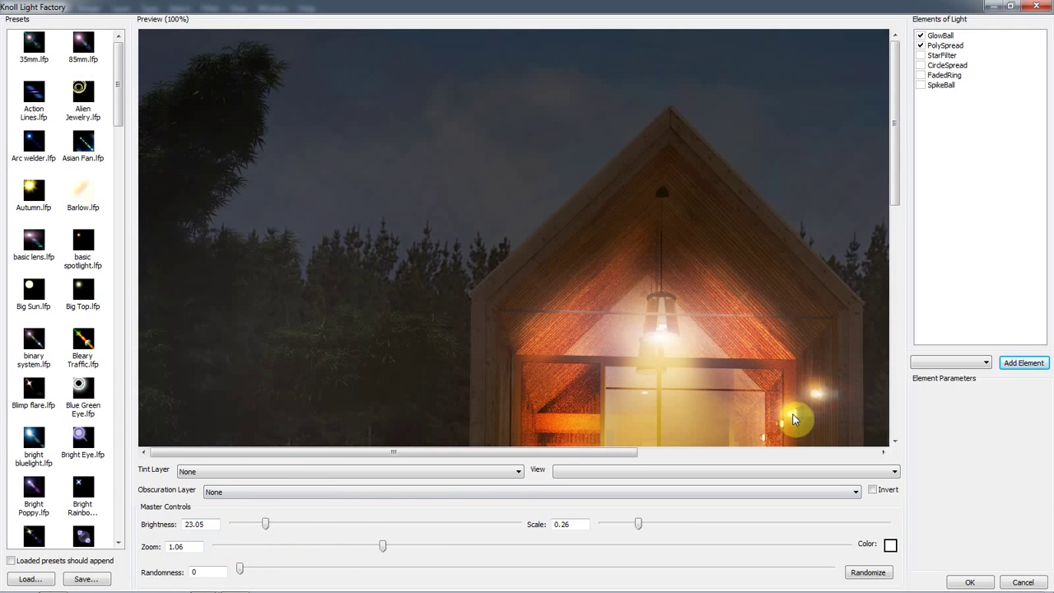
pyautogui.click(970, 582)
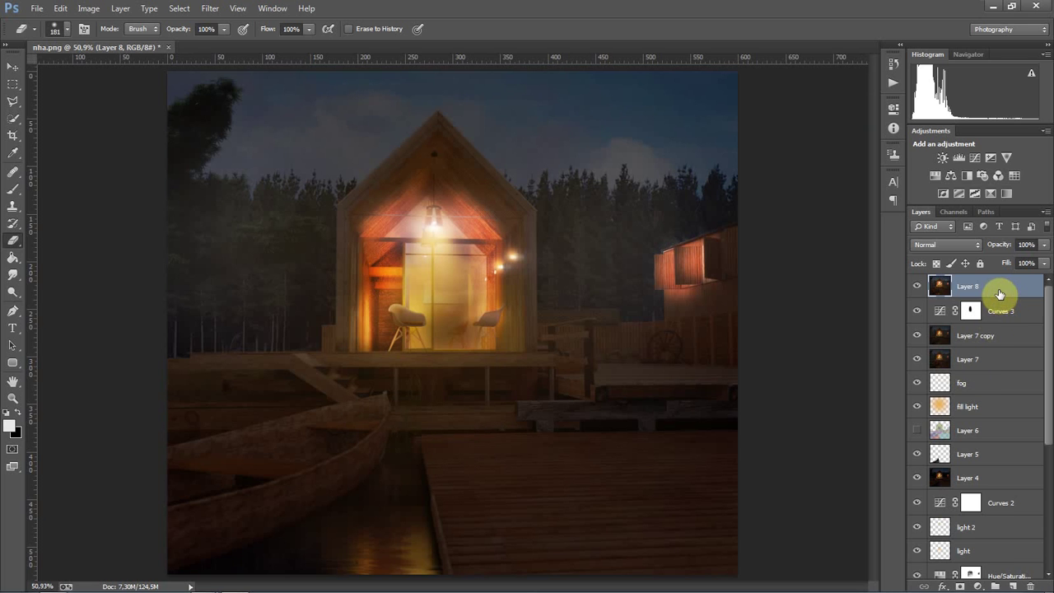
pyautogui.hotkey('ctrl', 'j')
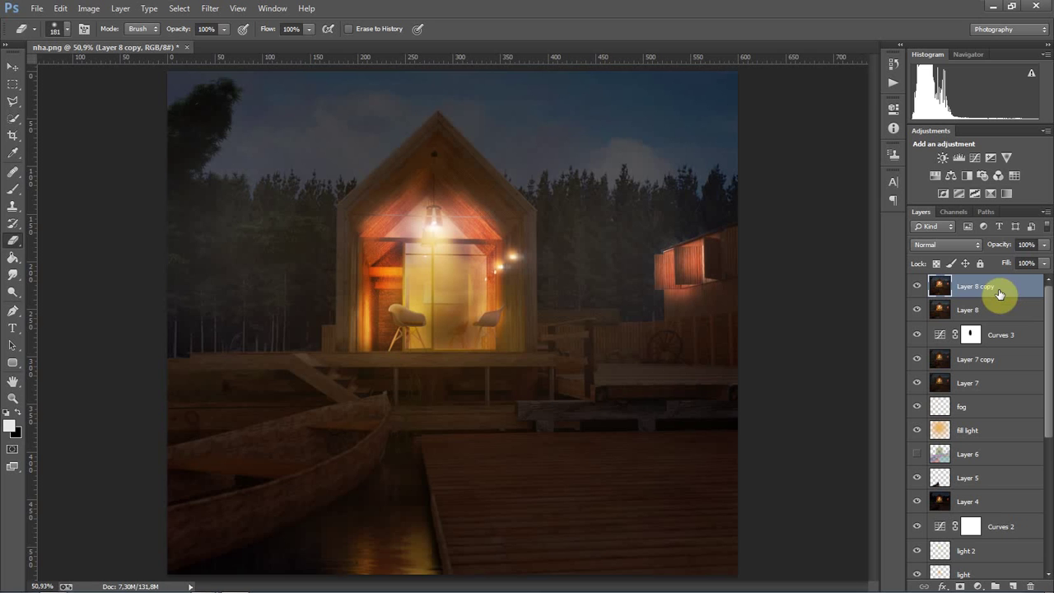
# Apply Filter > Sharpen > Sharpen to Layer 8 copy and compare it on and off at 100% zoom
pyautogui.click(210, 10)
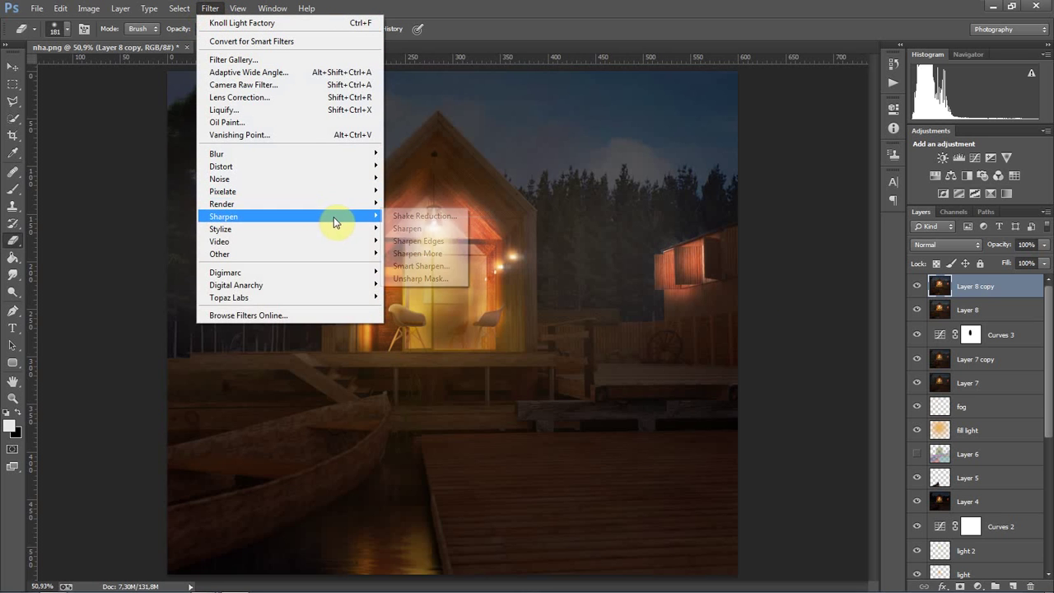
pyautogui.moveTo(223, 216)
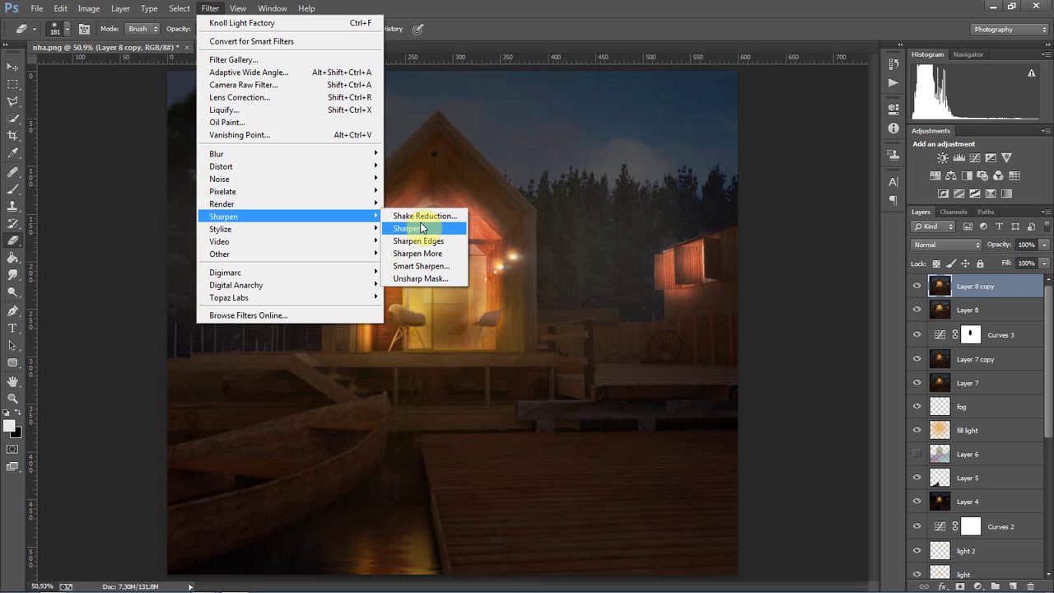
pyautogui.click(422, 228)
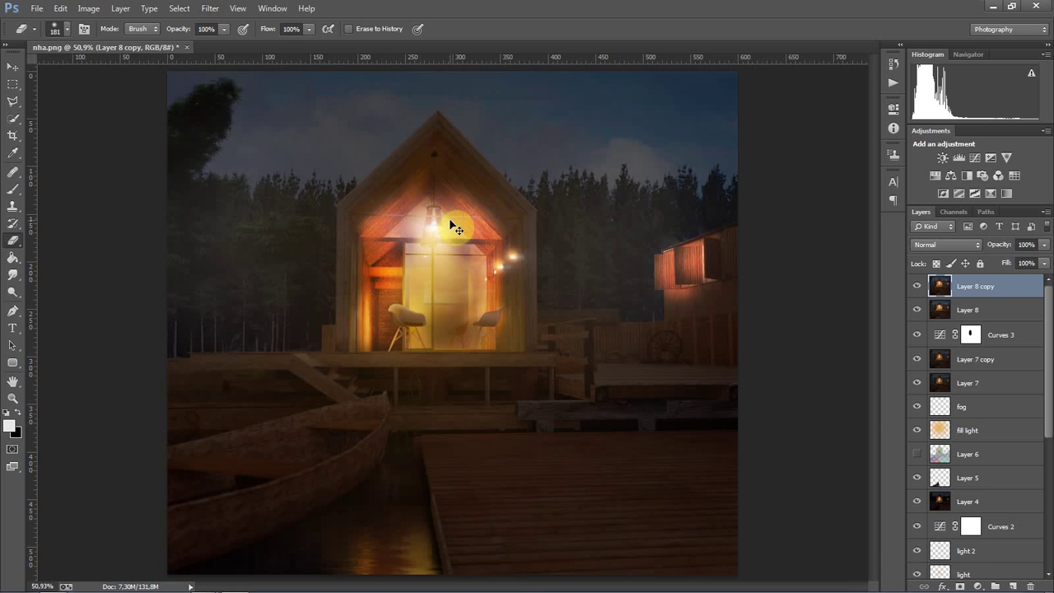
pyautogui.hotkey('ctrl', '1')
pyautogui.scroll(3, 546, 360)
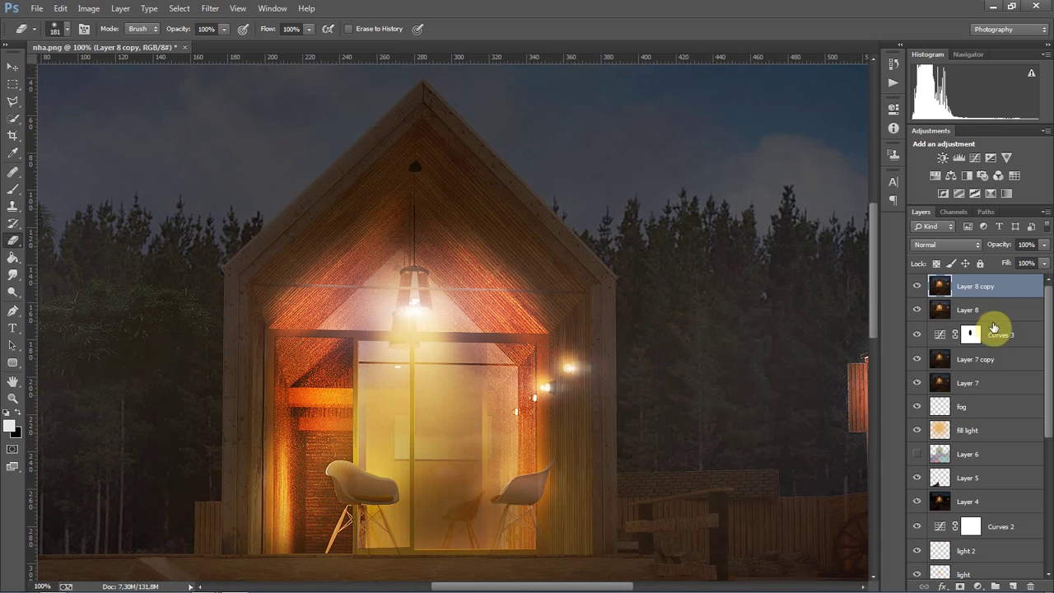
pyautogui.click(917, 286)
pyautogui.click(917, 287)
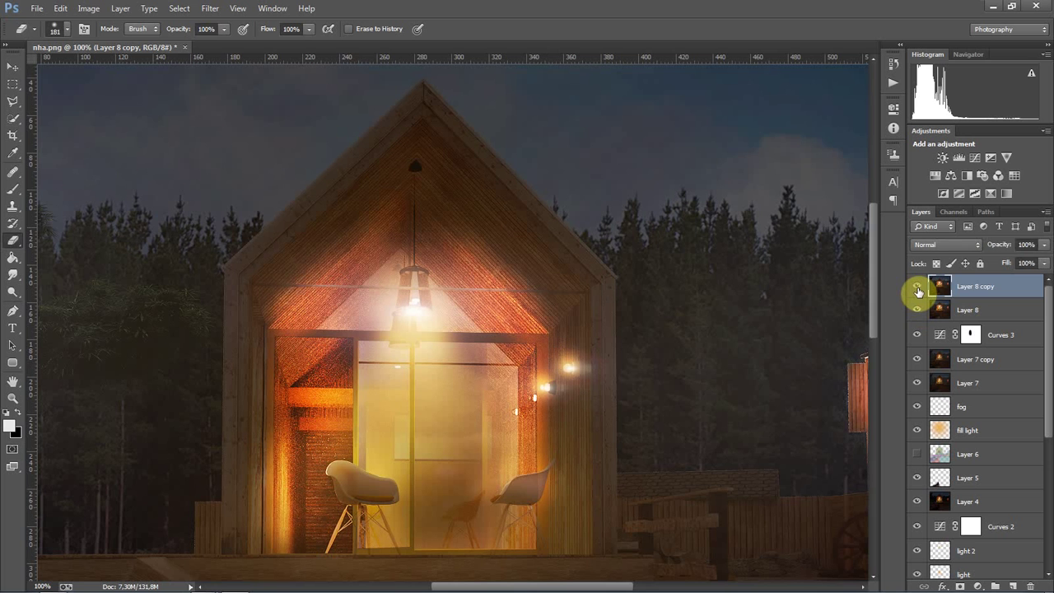
pyautogui.click(918, 292)
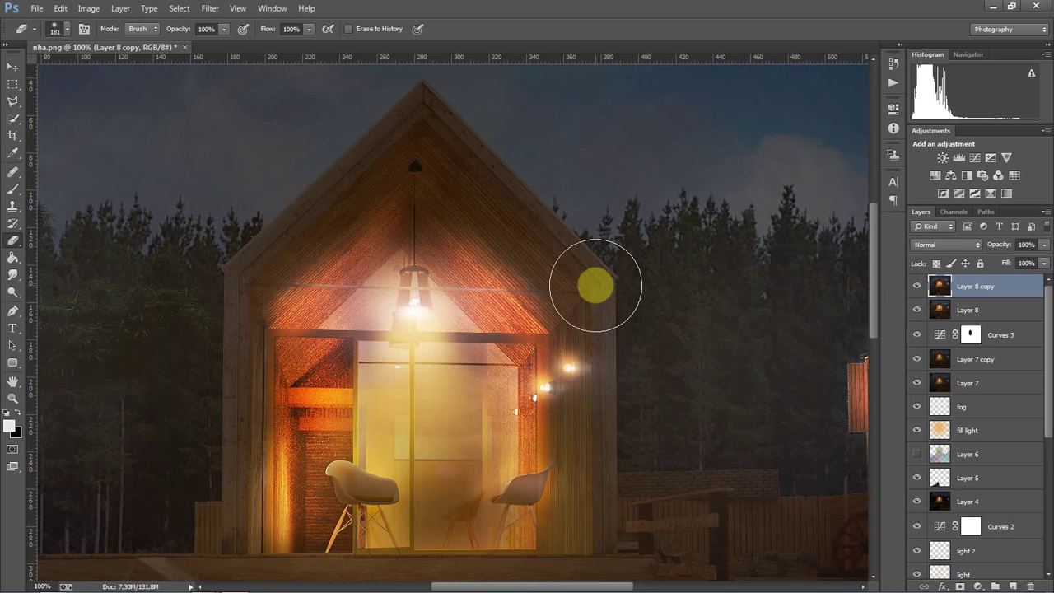
pyautogui.scroll(-2, 496, 433)
pyautogui.moveTo(496, 434)
pyautogui.mouseDown()
pyautogui.moveTo(635, 219)
pyautogui.moveTo(640, 349)
pyautogui.moveTo(565, 487)
pyautogui.moveTo(277, 417)
pyautogui.moveTo(478, 349)
pyautogui.mouseUp()
pyautogui.scroll(-2, 481, 344)
pyautogui.scroll(-1, 498, 329)
pyautogui.scroll(-3, 511, 322)
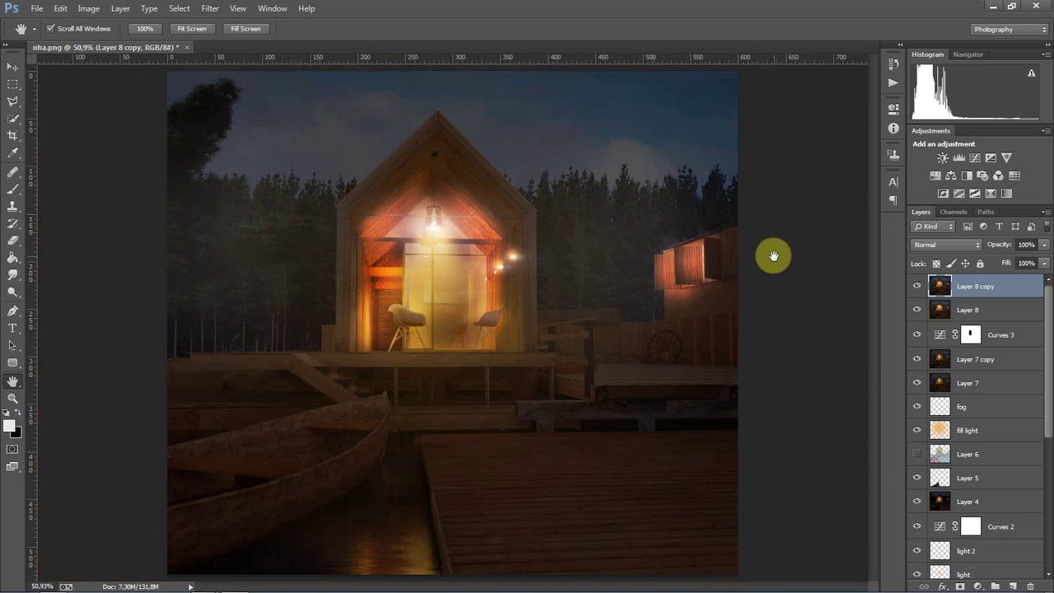
pyautogui.scroll(-2, 772, 277)
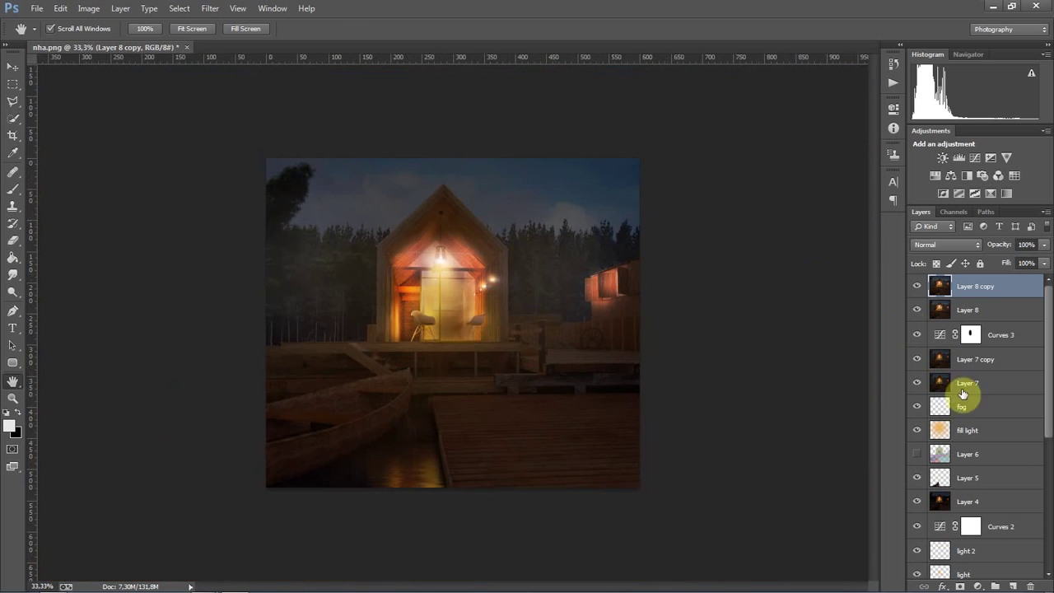
# Add a new empty Layer 9 and set the foreground colour to black #000000
pyautogui.click(1014, 586)
pyautogui.click(10, 426)
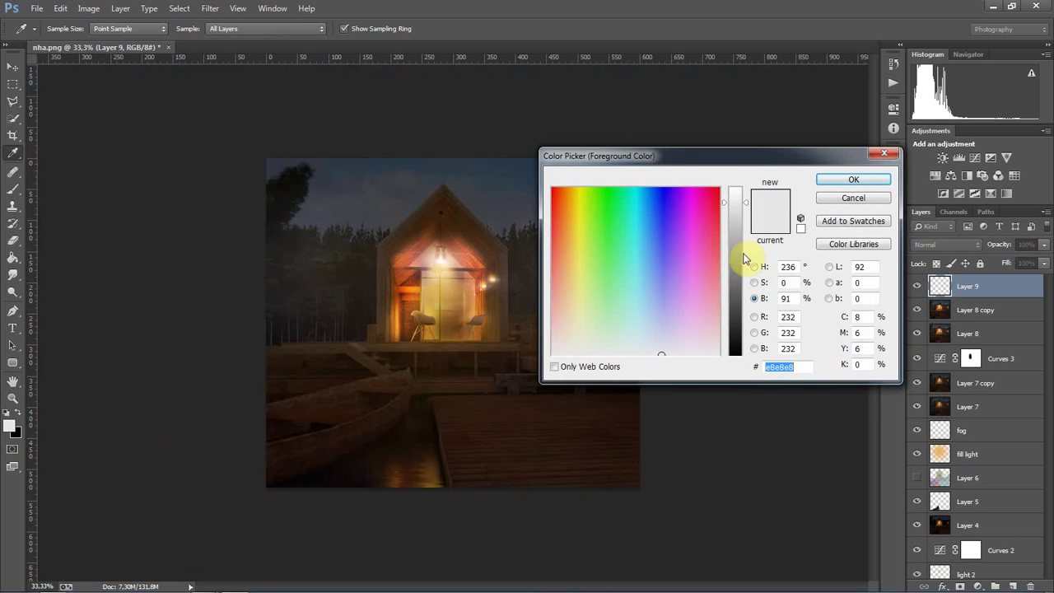
pyautogui.write('000000')
pyautogui.click(789, 269)
pyautogui.click(848, 180)
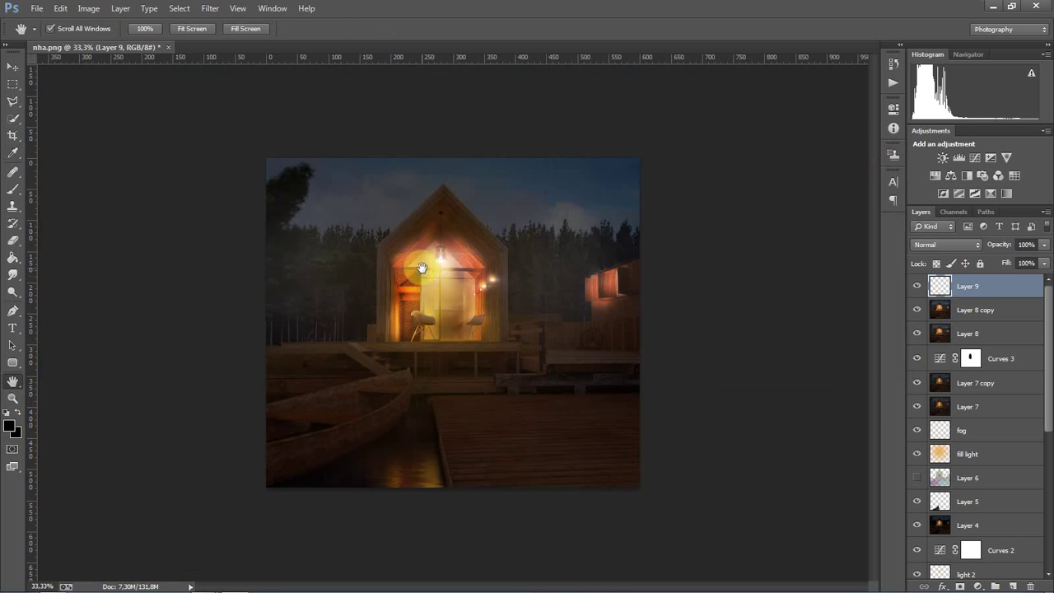
# Paint the edges with a 2237 px soft brush at 100%, then set Layer 9 opacity to 58%
pyautogui.press('b')
pyautogui.rightClick(420, 301)
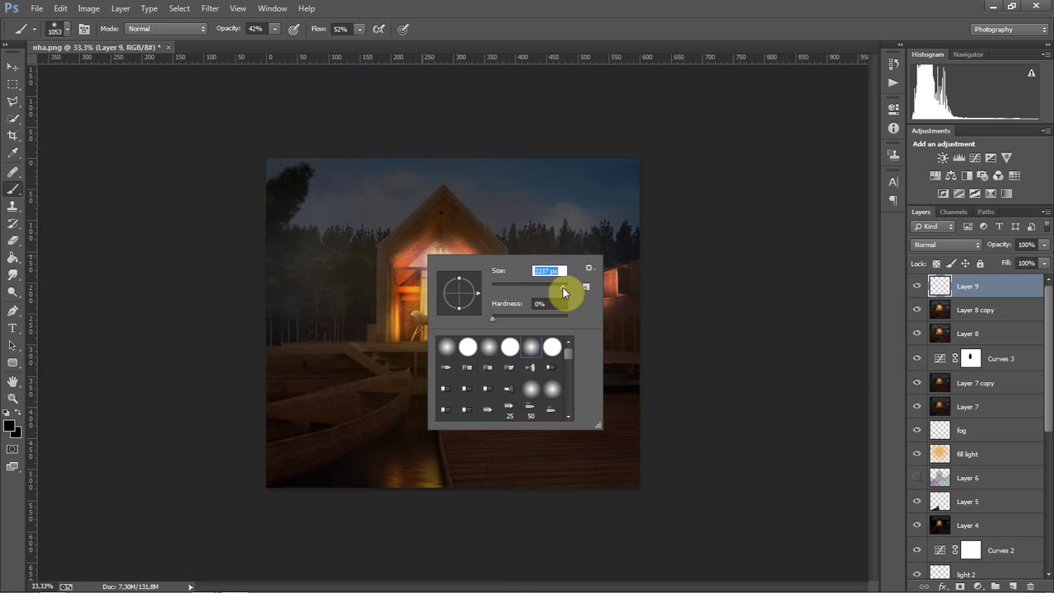
pyautogui.moveTo(565, 292); pyautogui.dragTo(641, 230)
pyautogui.press('Return')
pyautogui.hotkey('ctrl', '-')
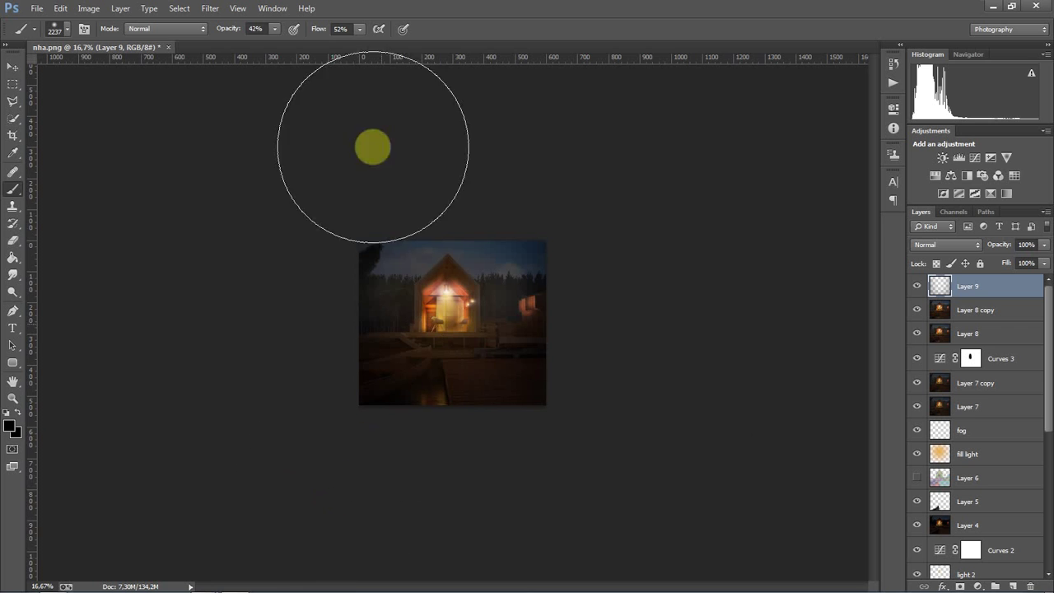
pyautogui.moveTo(241, 36); pyautogui.dragTo(252, 30)
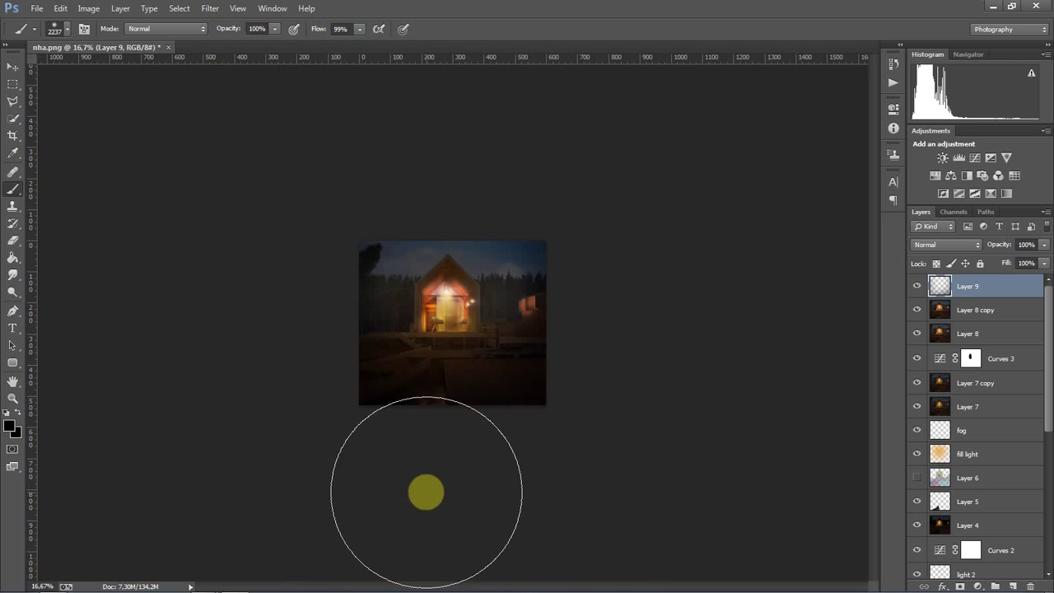
pyautogui.hotkey('ctrl', '-')
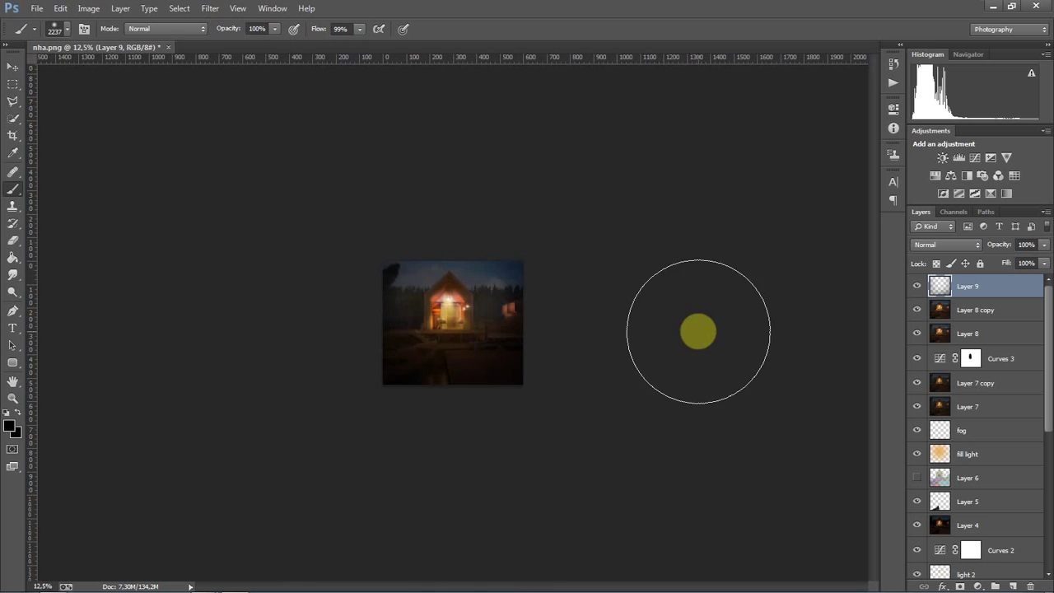
pyautogui.hotkey('ctrl', '+')
pyautogui.hotkey('ctrl', '+')
pyautogui.hotkey('ctrl', '+')
pyautogui.hotkey('ctrl', '+')
pyautogui.hotkey('ctrl', '+')
pyautogui.hotkey('ctrl', '0')
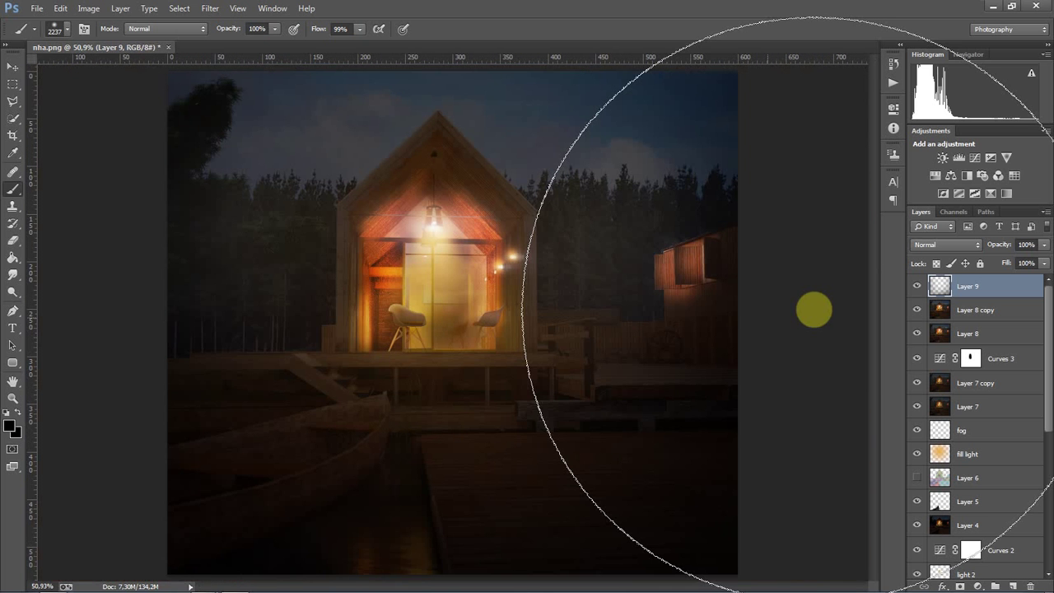
pyautogui.press('5')
pyautogui.press('8')
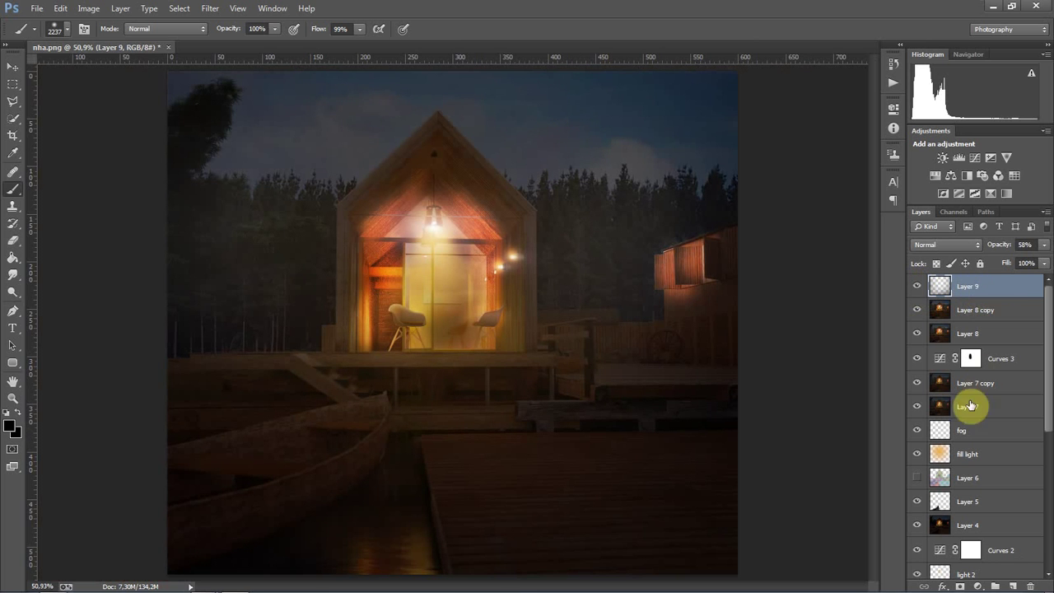
# Add a Curves adjustment layer and lift the curve to brighten the image
pyautogui.click(979, 587)
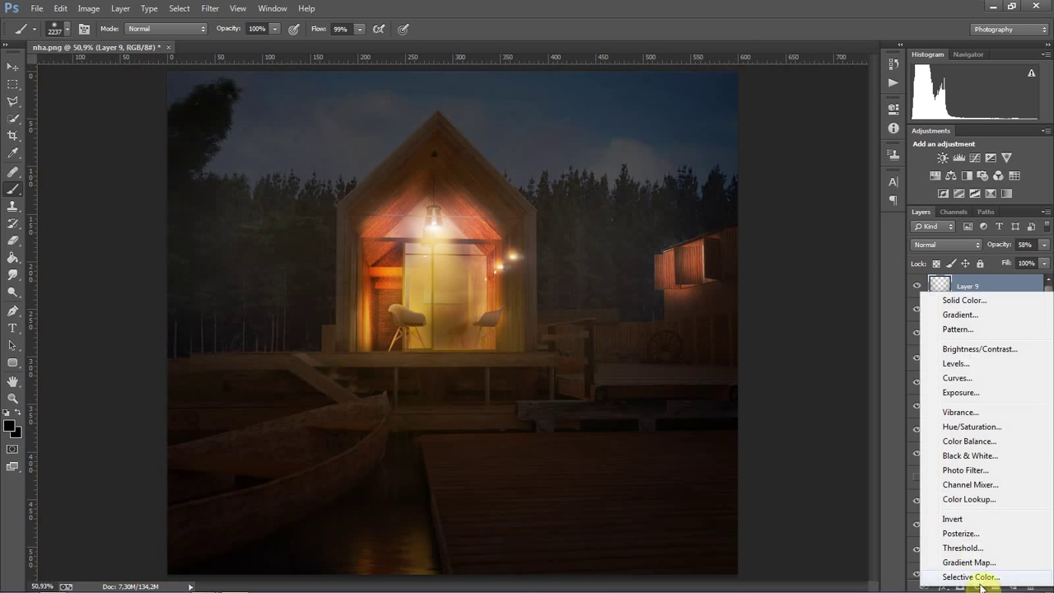
pyautogui.click(971, 383)
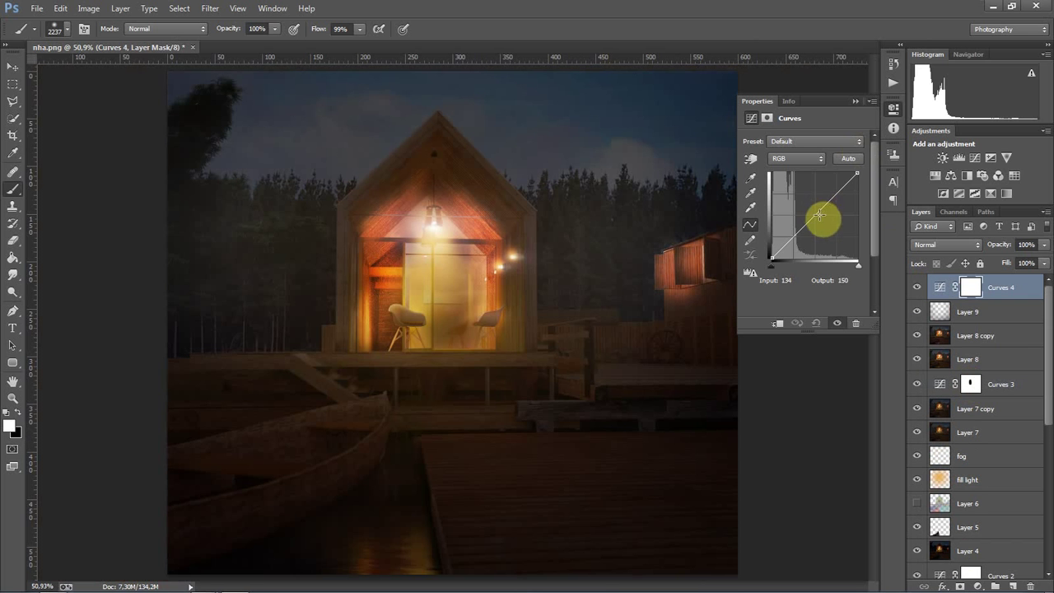
pyautogui.moveTo(856, 273)
pyautogui.mouseDown()
pyautogui.moveTo(842, 272)
pyautogui.moveTo(852, 270)
pyautogui.mouseUp()
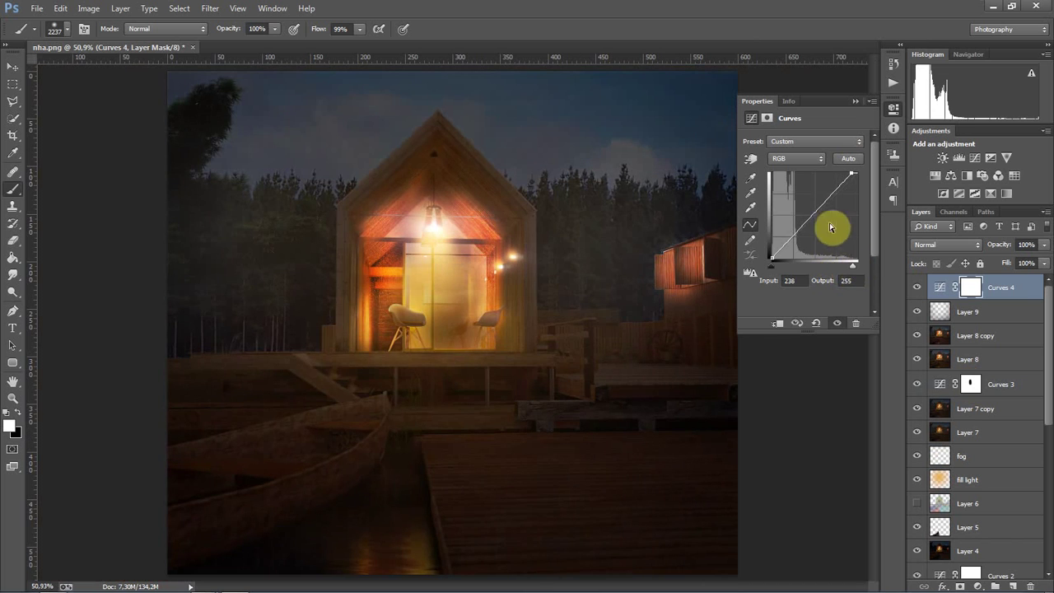
pyautogui.moveTo(819, 207); pyautogui.dragTo(811, 194)
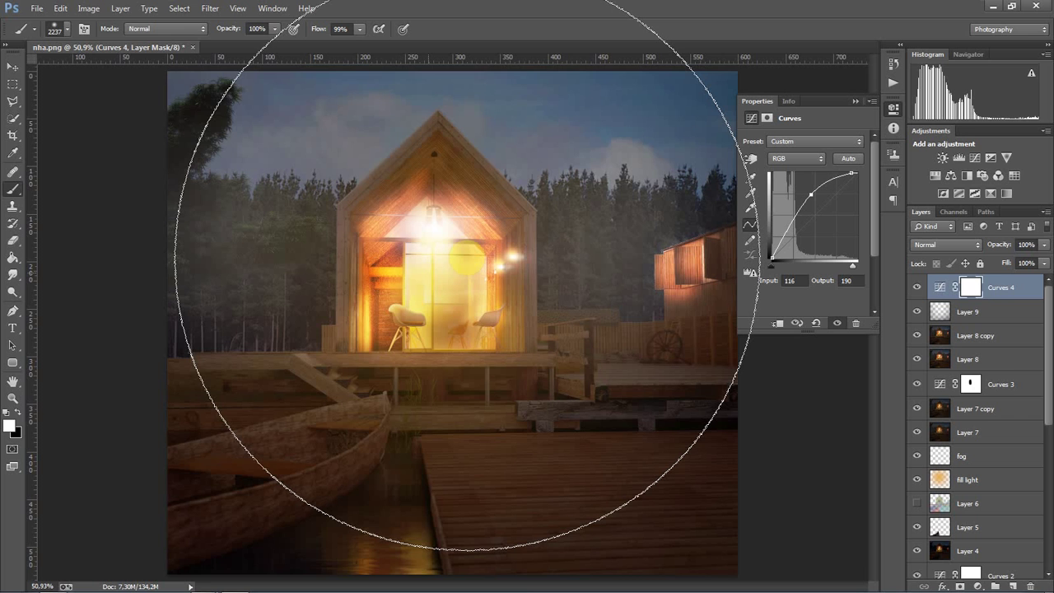
# Erase the Curves 4 mask over the glowing window and compare the adjustment on and off
pyautogui.press('e')
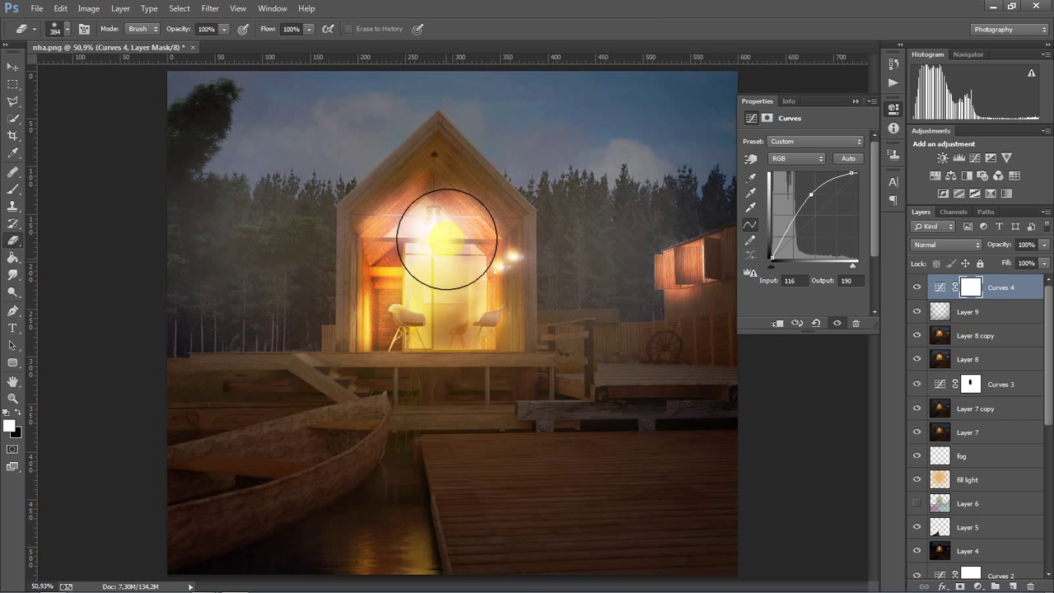
pyautogui.moveTo(435, 236)
pyautogui.mouseDown()
pyautogui.moveTo(436, 308)
pyautogui.moveTo(425, 307)
pyautogui.mouseUp()
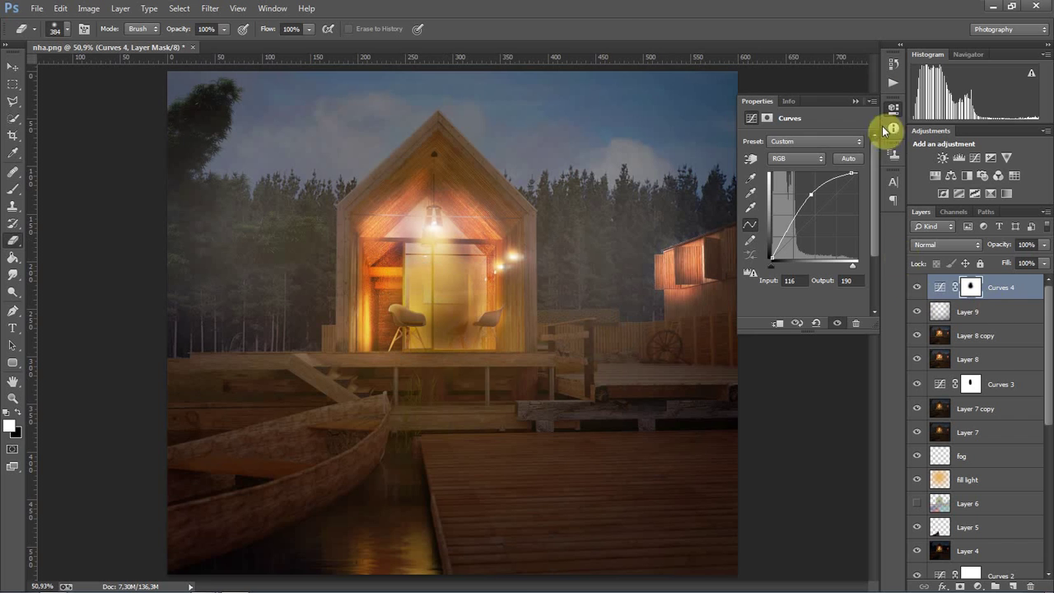
pyautogui.click(857, 101)
pyautogui.click(918, 288)
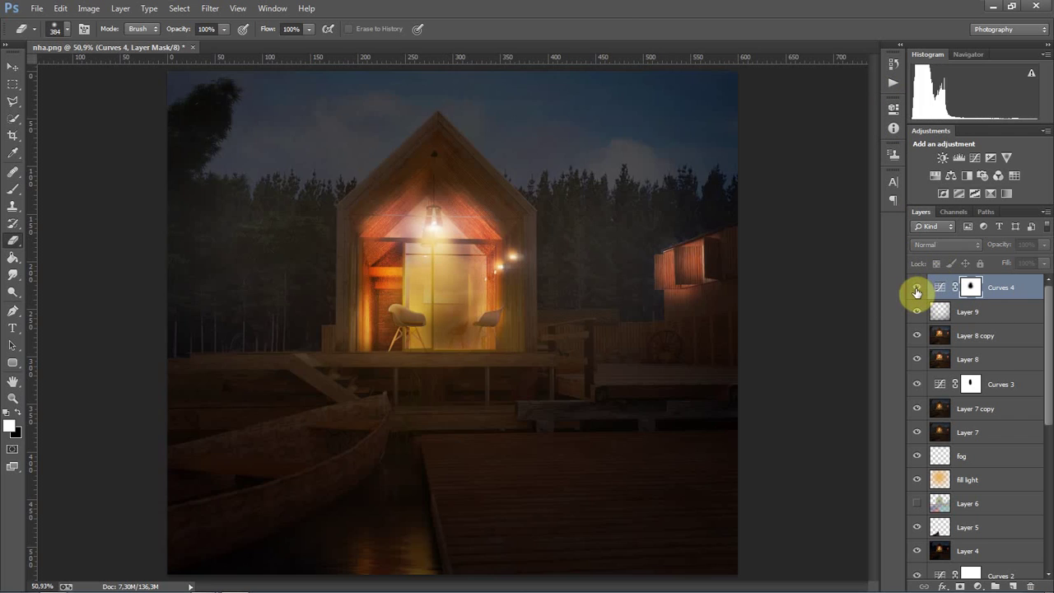
pyautogui.click(917, 290)
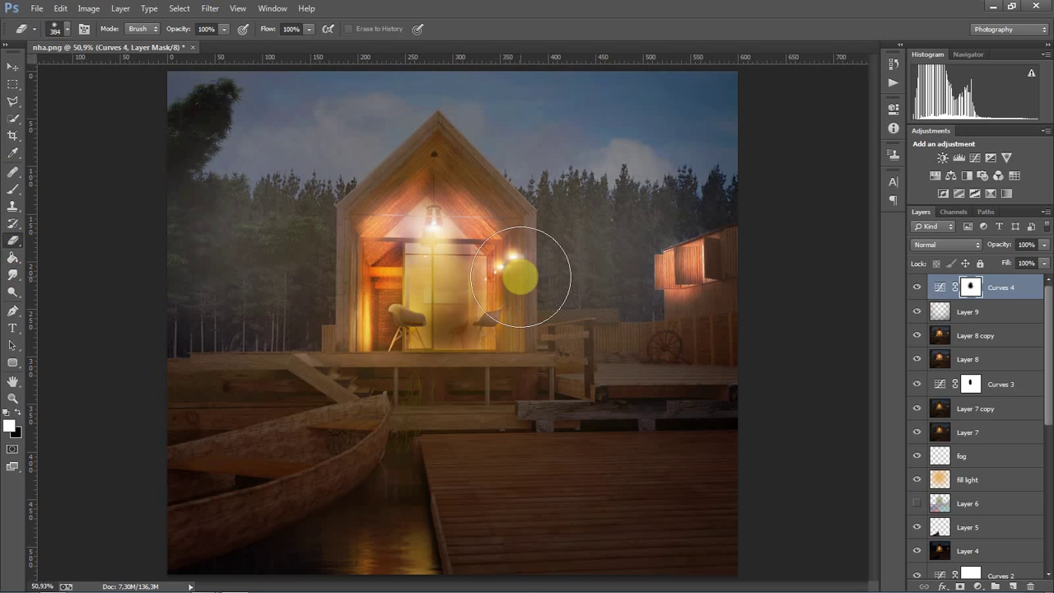
pyautogui.hotkey('ctrl', '-')
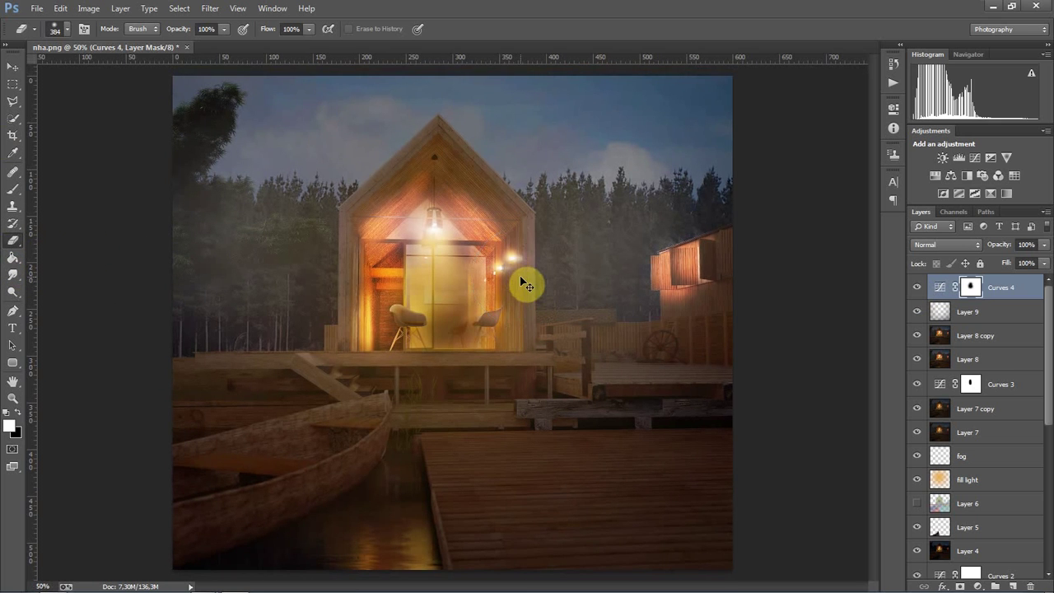
pyautogui.hotkey('ctrl', '-')
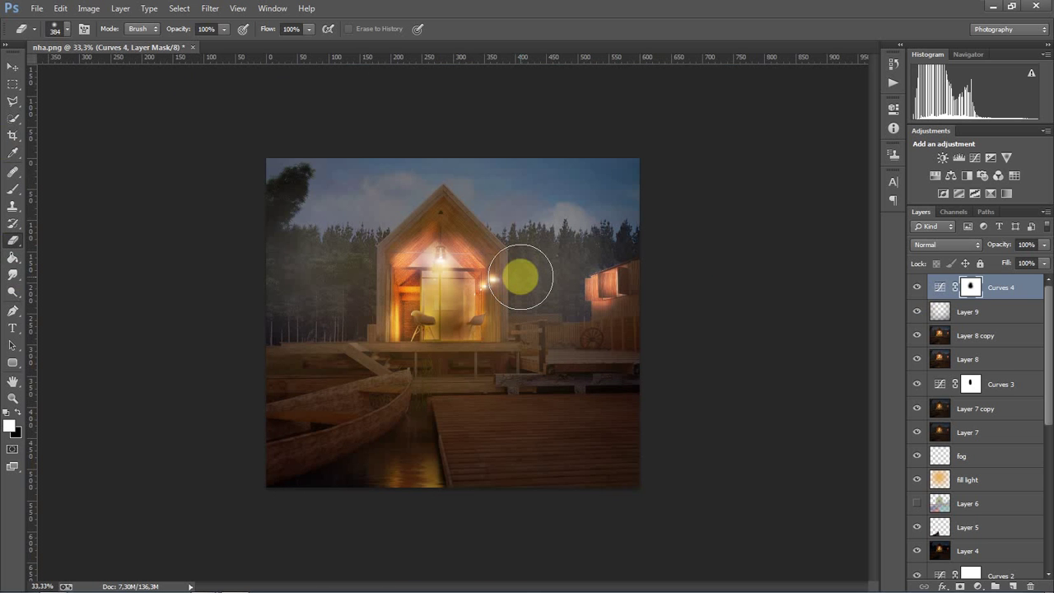
pyautogui.hotkey('ctrl', '1')
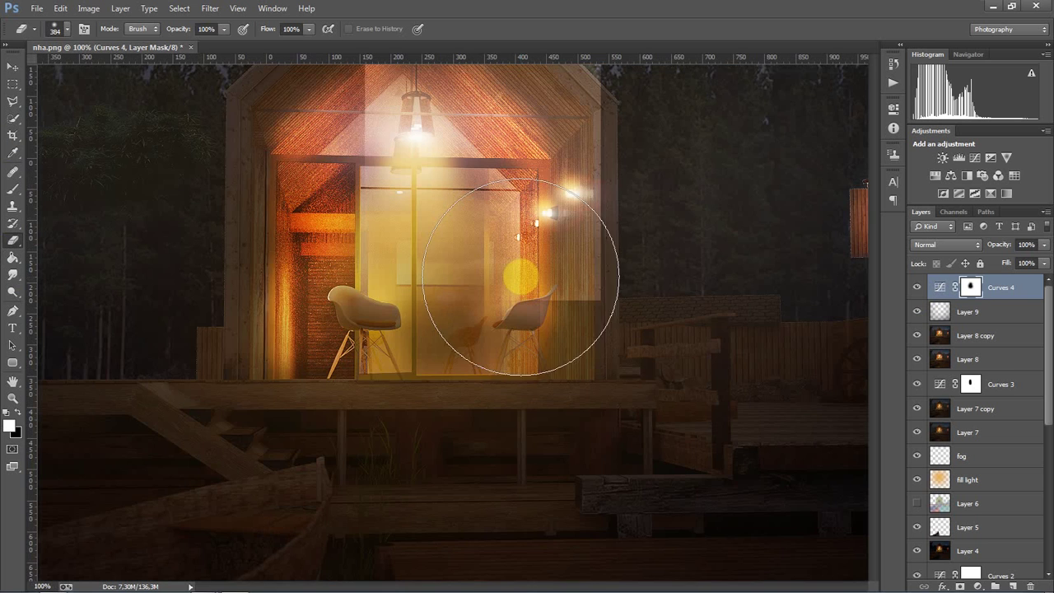